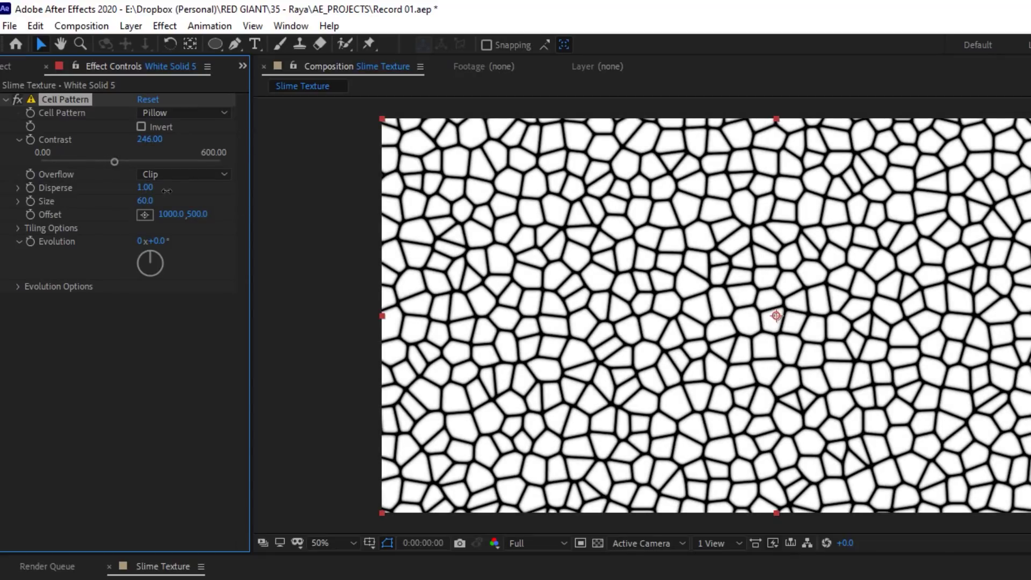
Step: Set the Cell Pattern effect's Disperse to 1.50 and its Size to 100
left_click_drag(166, 191, 848, 274)
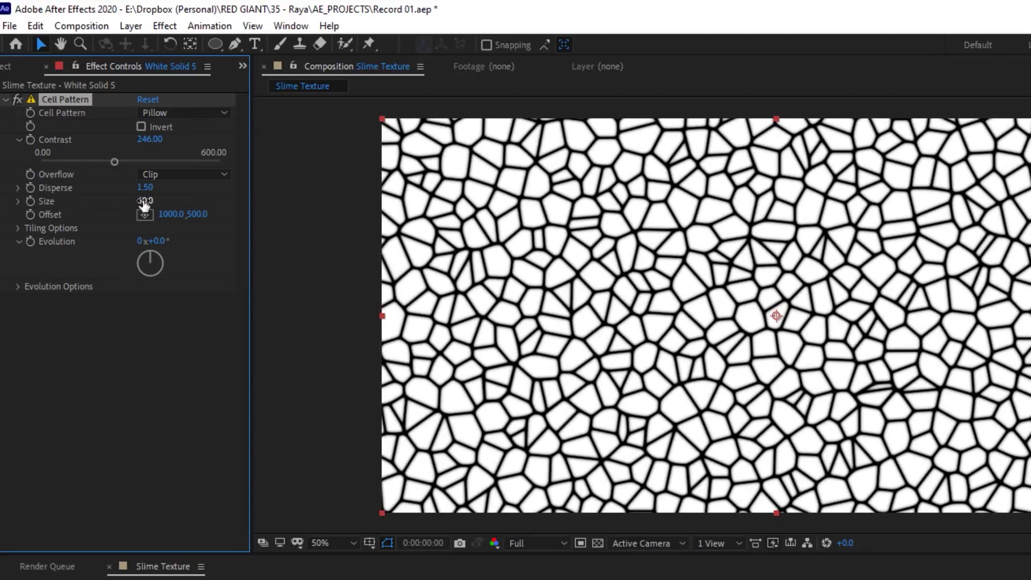
type("100")
key("Return")
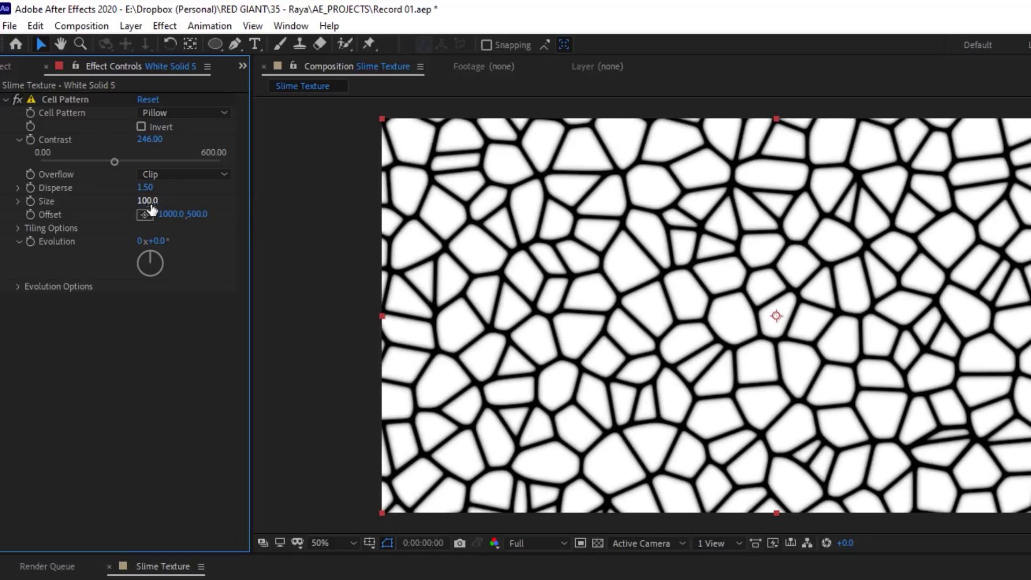
Step: Enable tiling for the Cell Pattern with 20 horizontal cells and 10 vertical cells
left_click(18, 228)
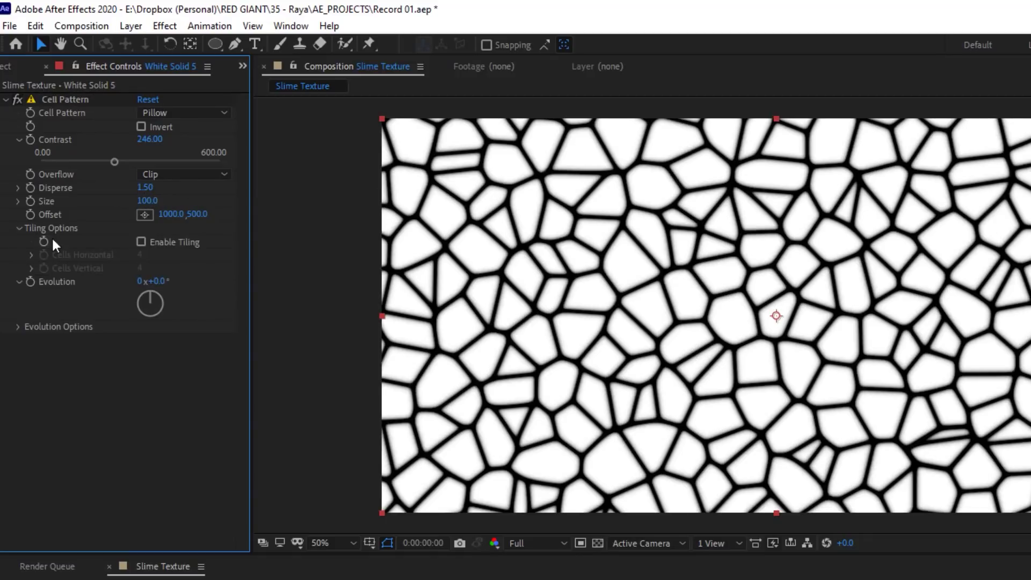
left_click(178, 242)
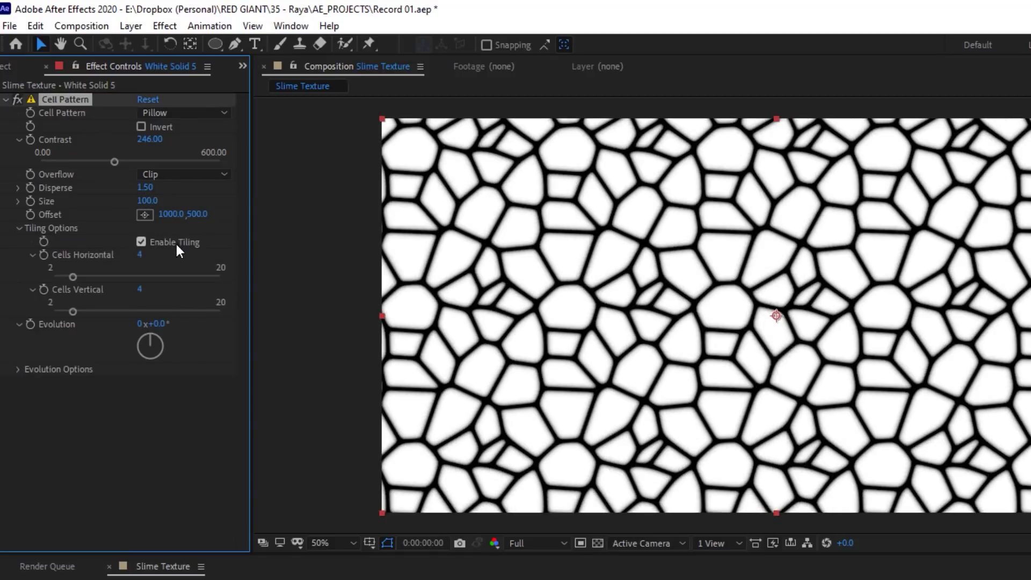
left_click_drag(78, 276, 220, 276)
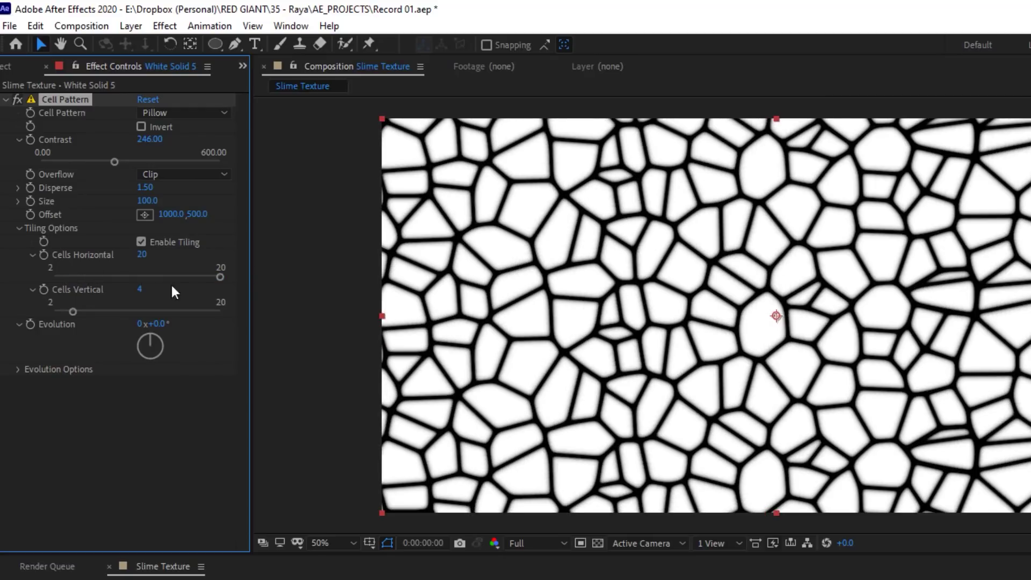
mouse_move(120, 316)
left_mouse_down()
mouse_move(141, 311)
mouse_move(129, 314)
left_mouse_up()
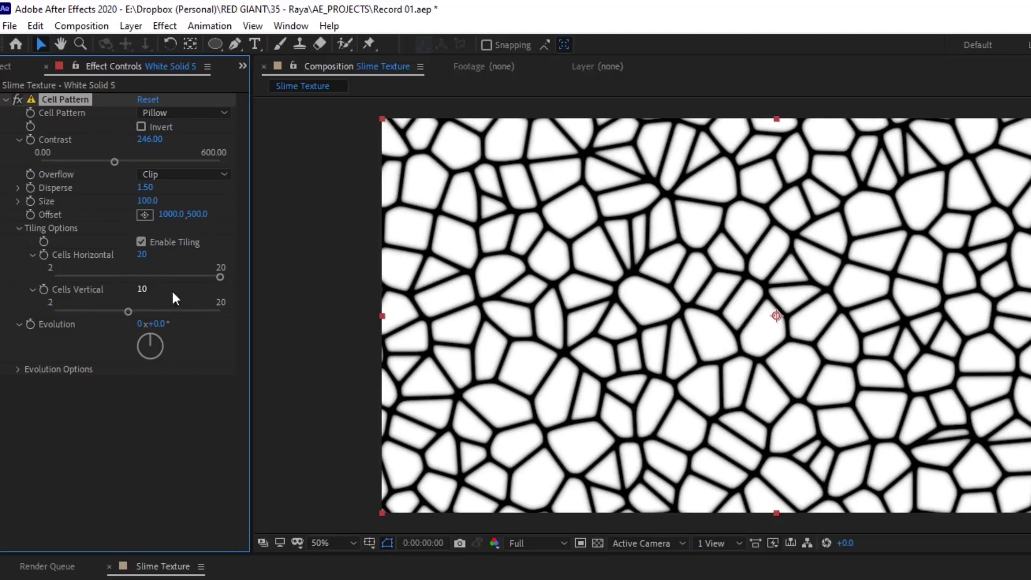
right_click(117, 433)
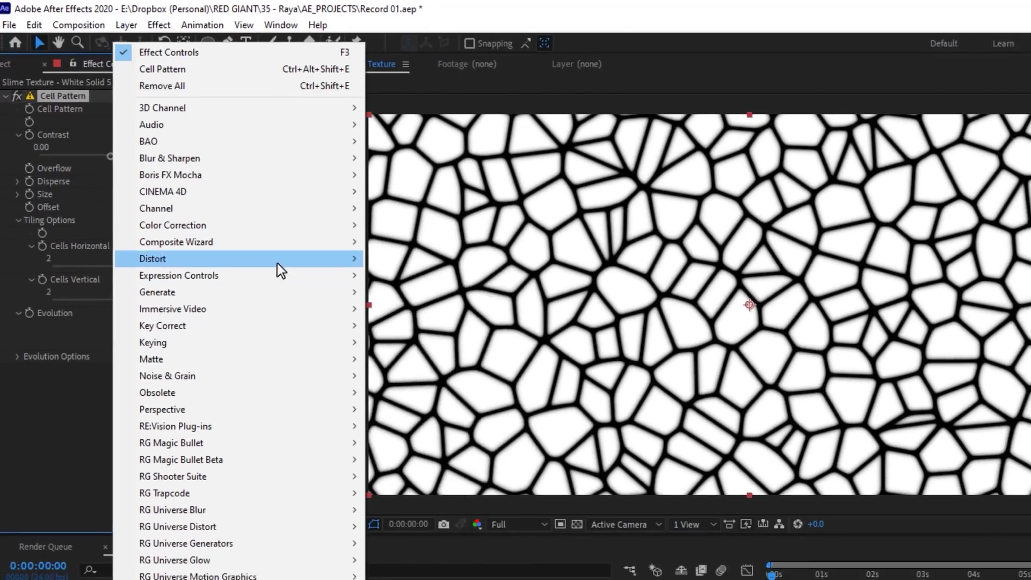
mouse_move(285, 268)
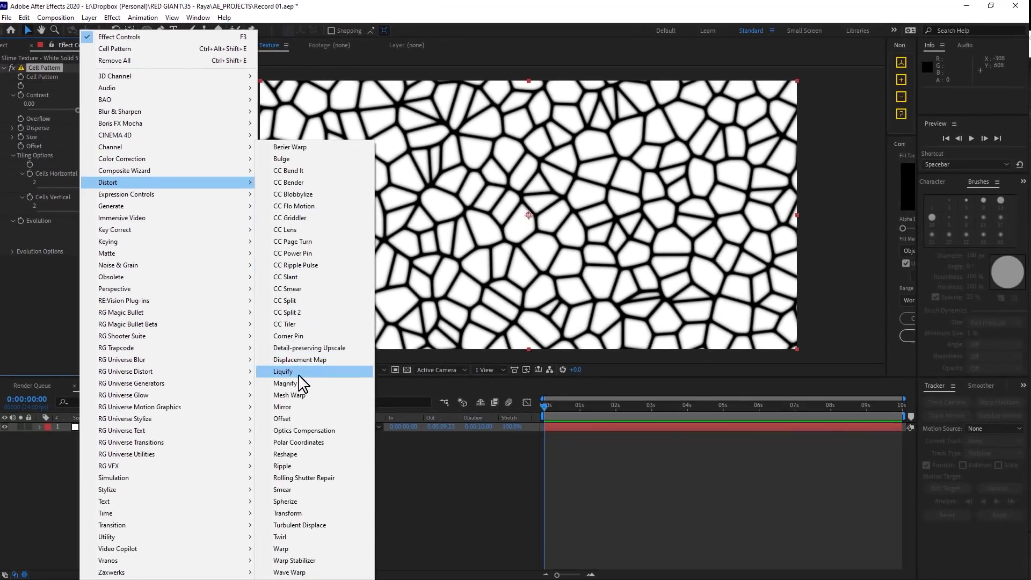
left_click(298, 417)
left_click_drag(116, 268, 158, 269)
key("Delete")
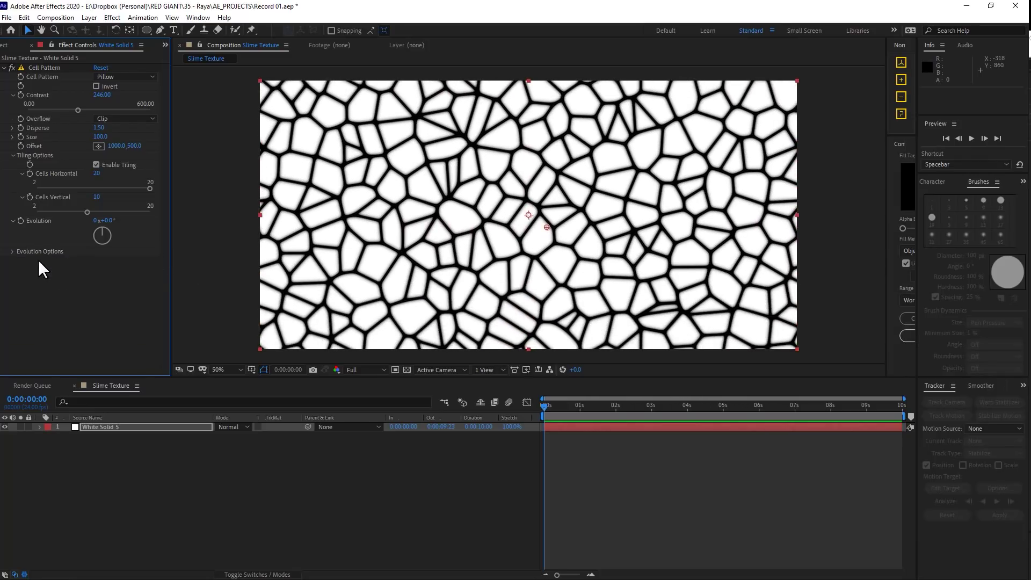
Step: Add a Turbulent Displace effect to the White Solid 5 layer below the Cell Pattern effect
right_click(59, 277)
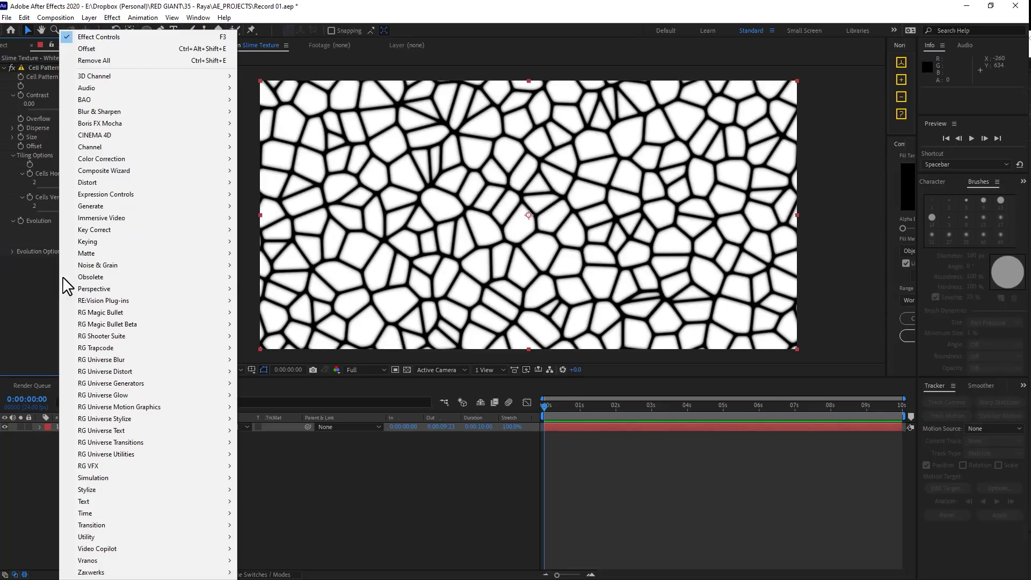
mouse_move(156, 183)
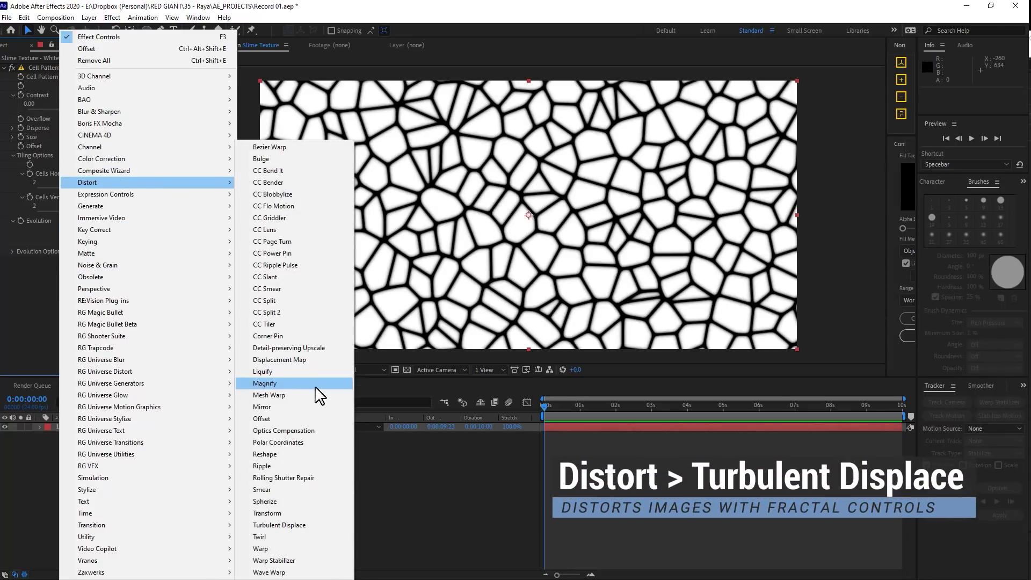
left_click(313, 521)
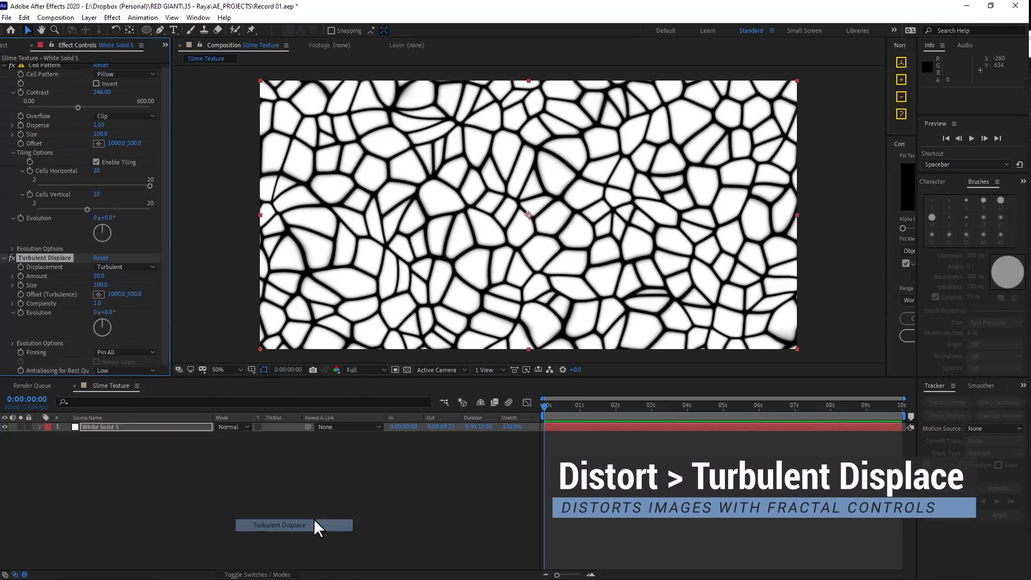
Step: Set Turbulent Displace to the Twist displacement type with a Size of 196 and an Amount of 45
left_click(122, 267)
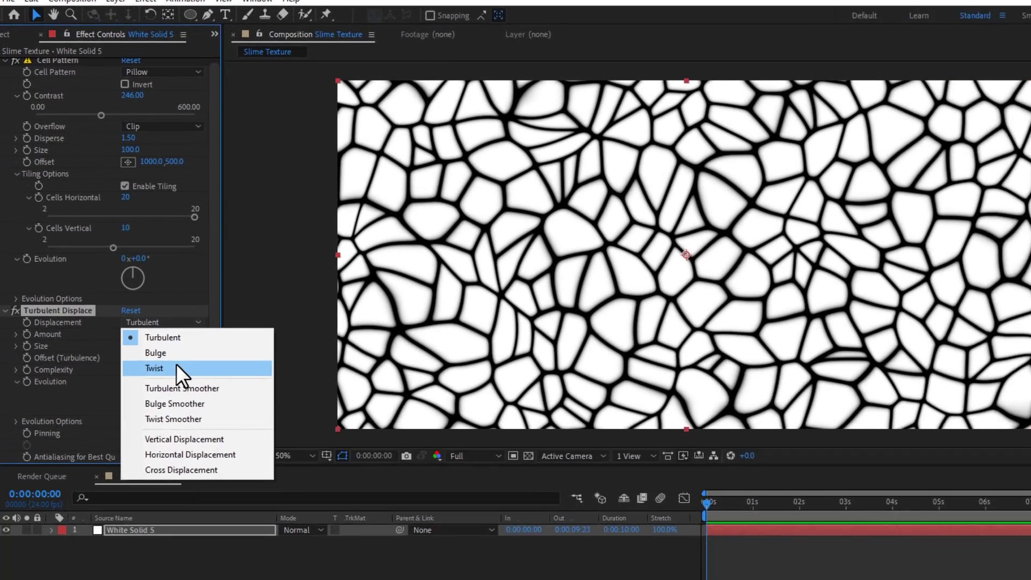
left_click(119, 302)
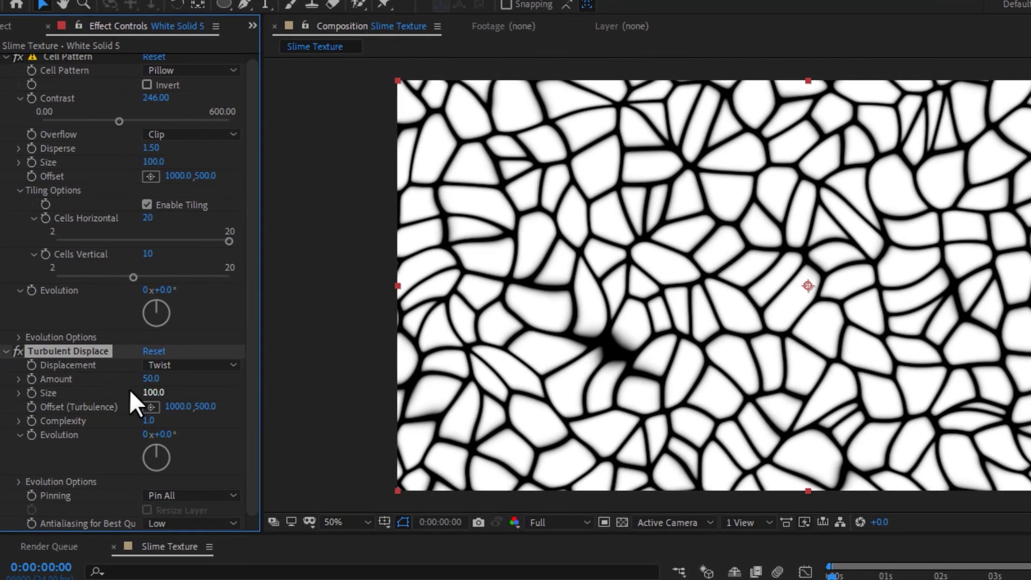
left_click_drag(151, 393, 219, 383)
mouse_move(152, 382)
left_mouse_down()
mouse_move(132, 378)
mouse_move(150, 376)
mouse_move(139, 384)
left_mouse_up()
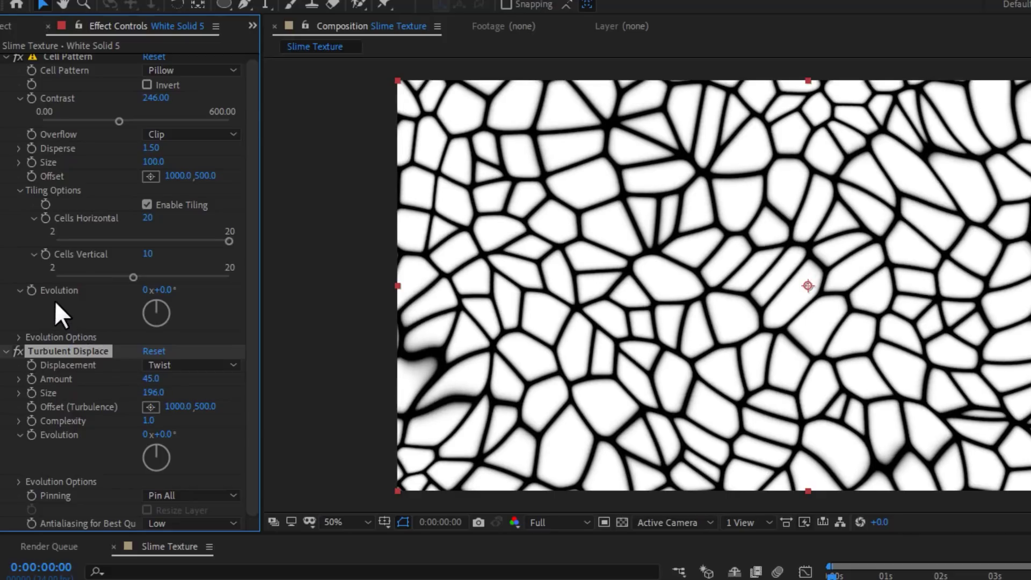
Step: Animate the Cell Pattern's Evolution with the expression time*250
left_click(31, 290)
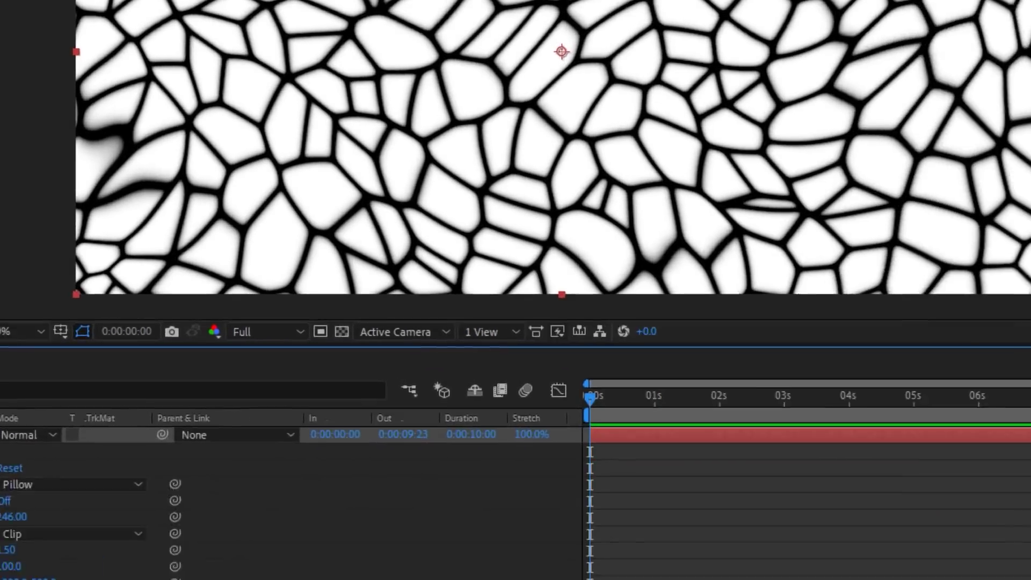
type("time*250")
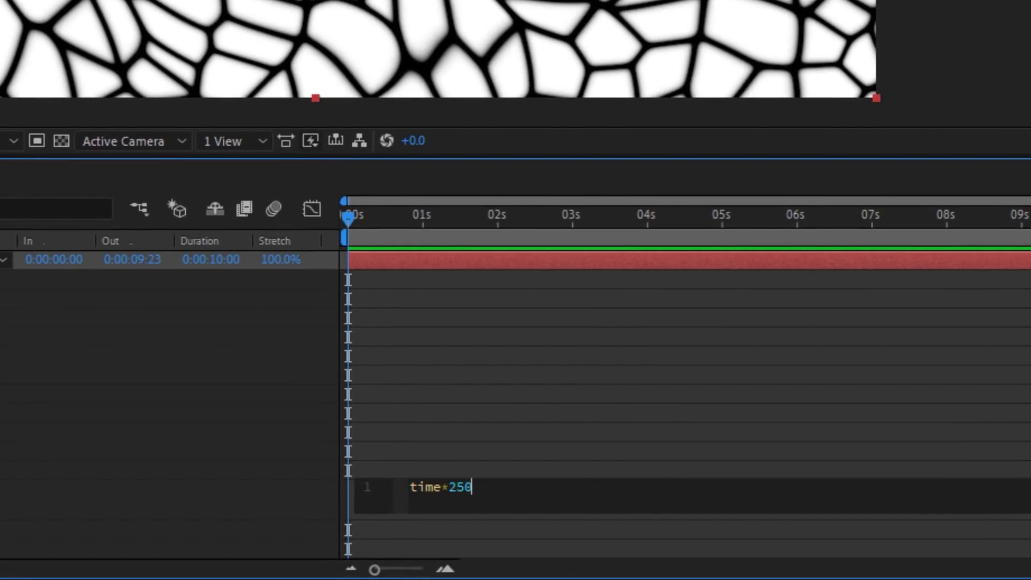
left_click(32, 391)
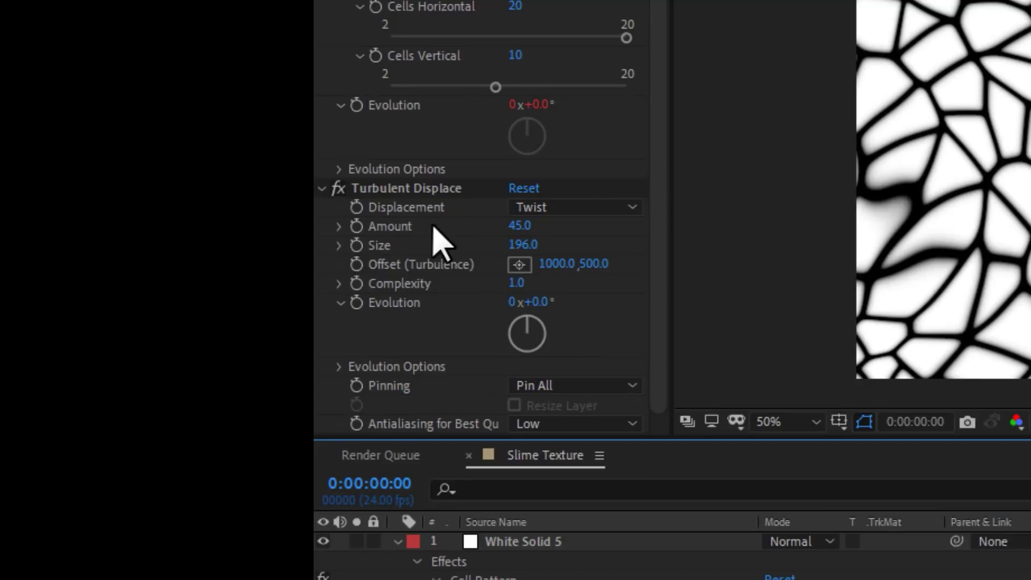
Step: Animate the Turbulent Displace effect's Evolution with the expression time*250
left_click(443, 192)
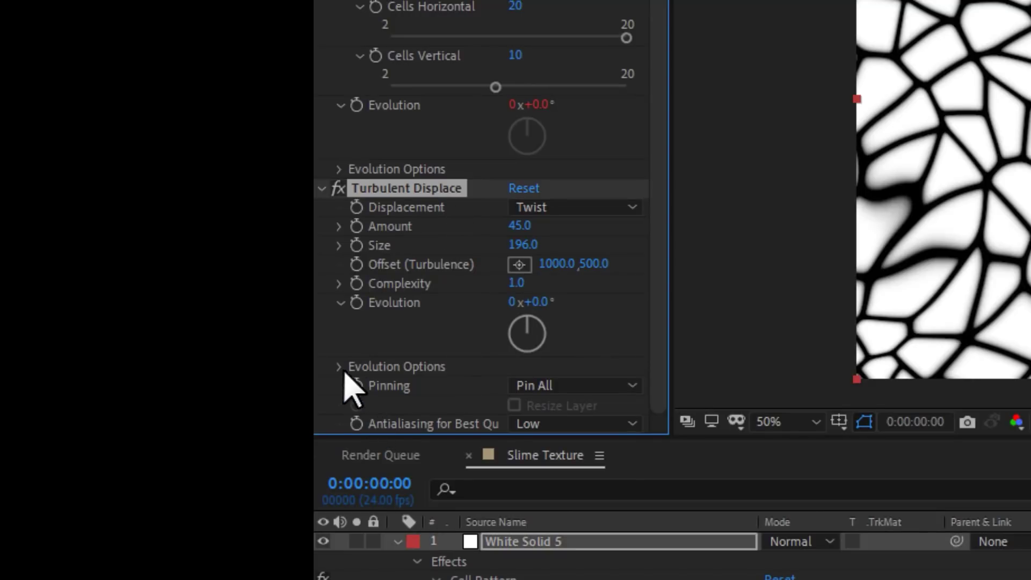
left_click(356, 303, "alt")
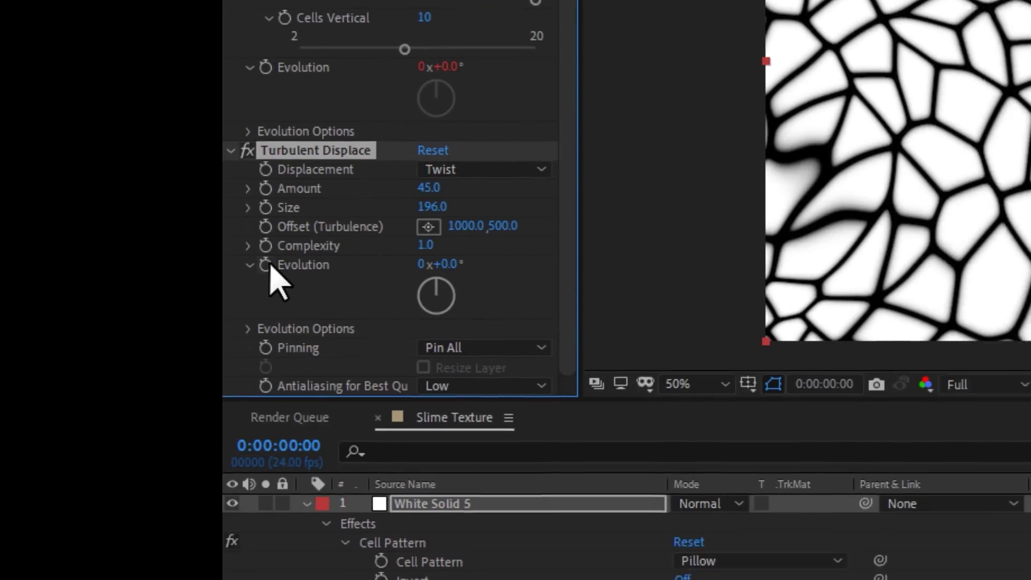
type("time*250")
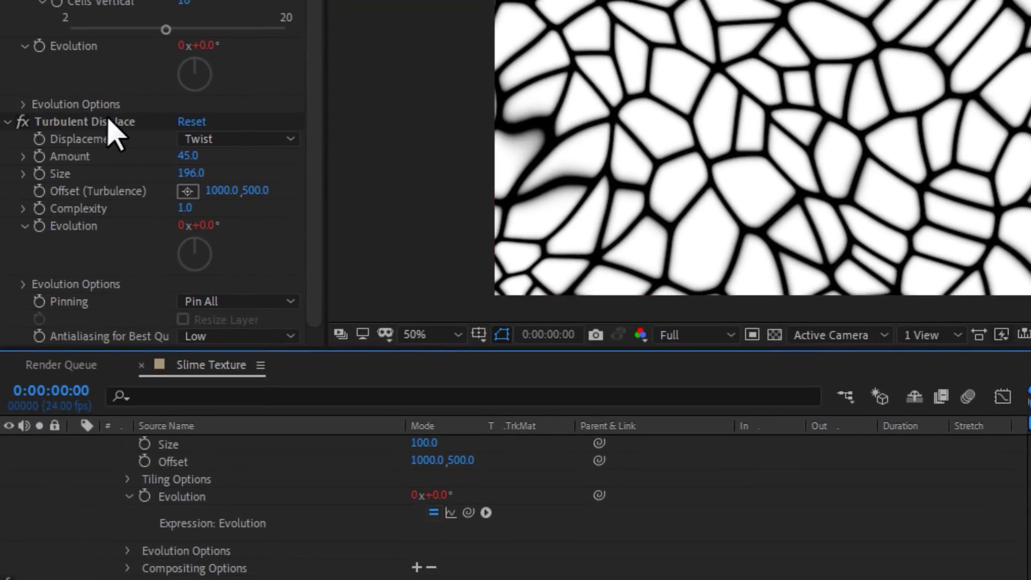
Step: Change the Turbulent Displace effect's Pinning to Pin All Locked
left_click(109, 122)
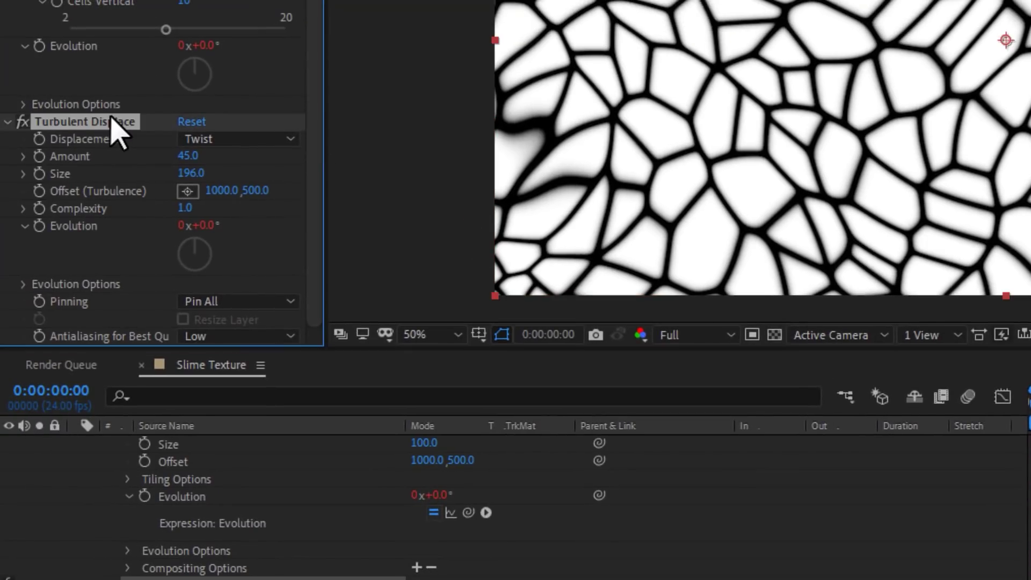
left_click(202, 302)
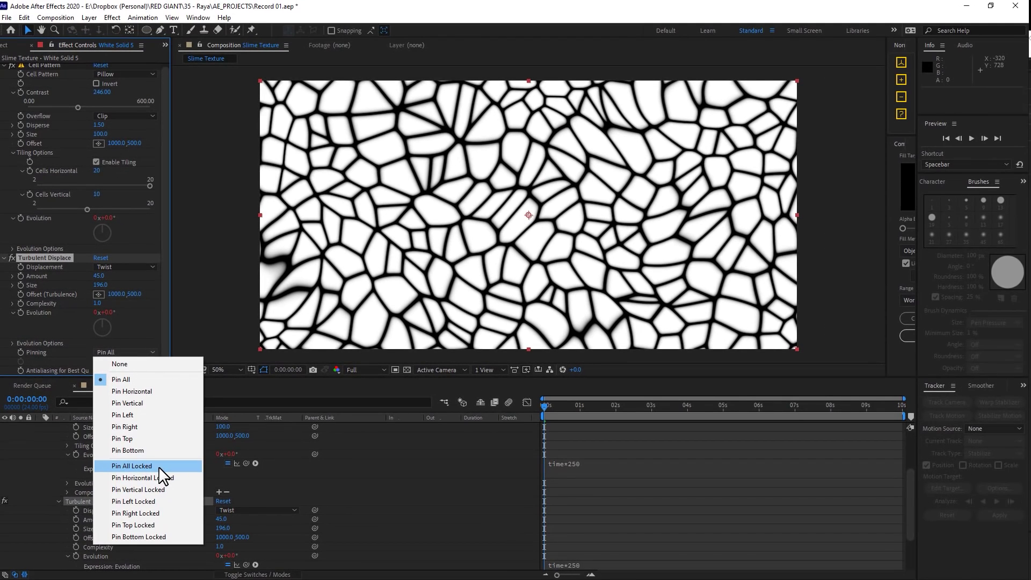
left_click(159, 469)
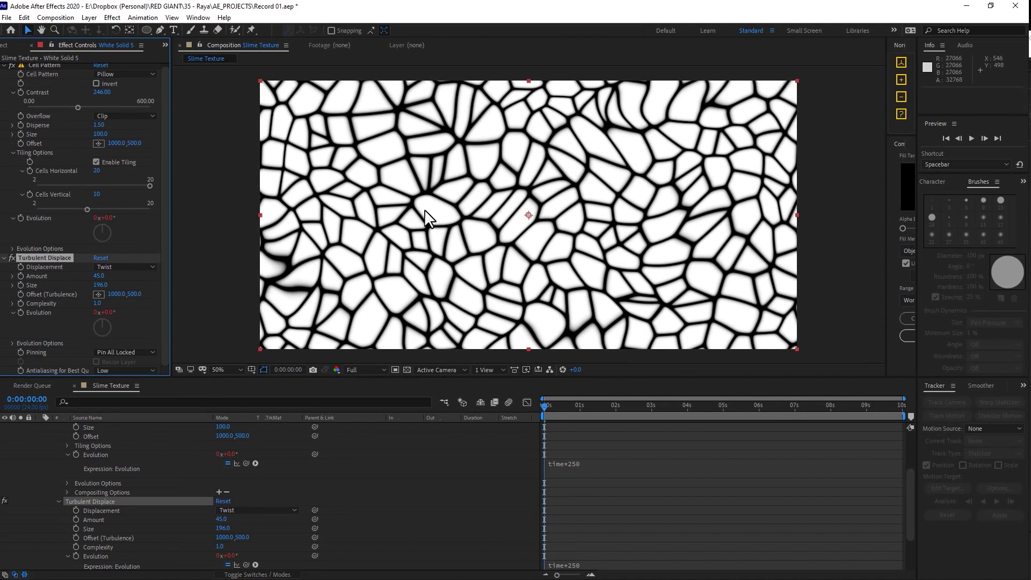
Step: Preview the animated cell texture in the Slime Texture composition and stop the playback
left_click(972, 138)
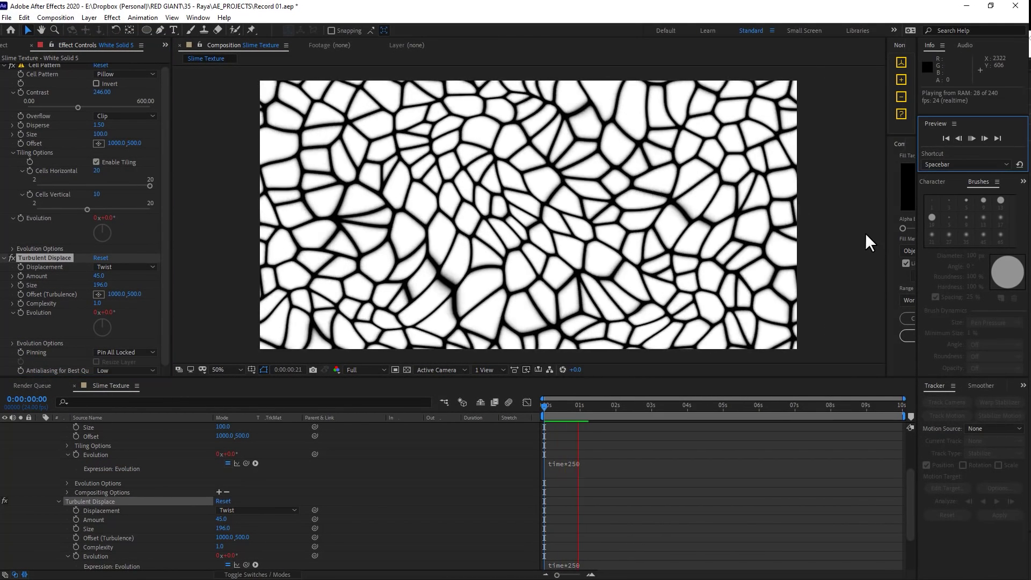
left_click(817, 218)
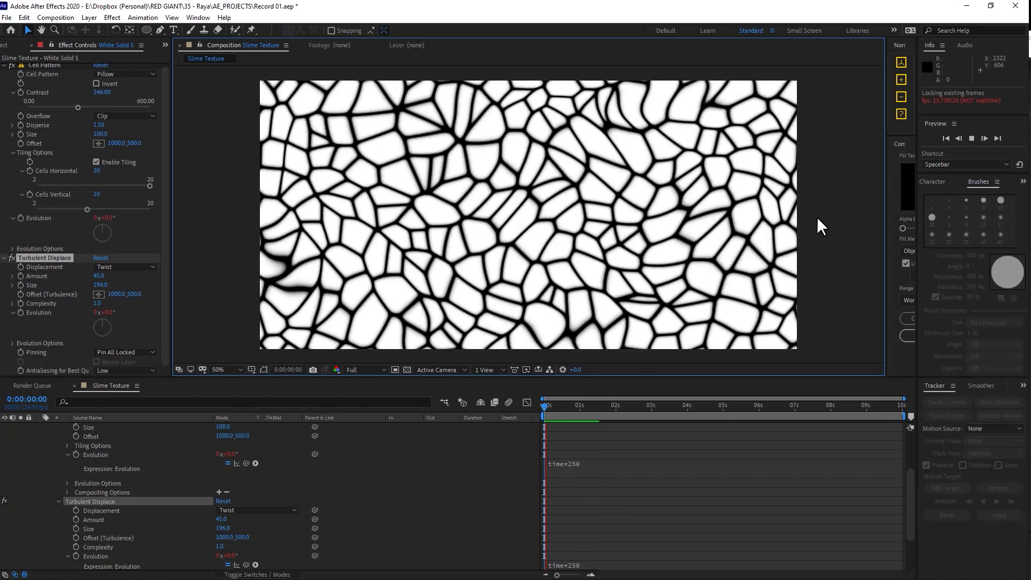
left_click(619, 242)
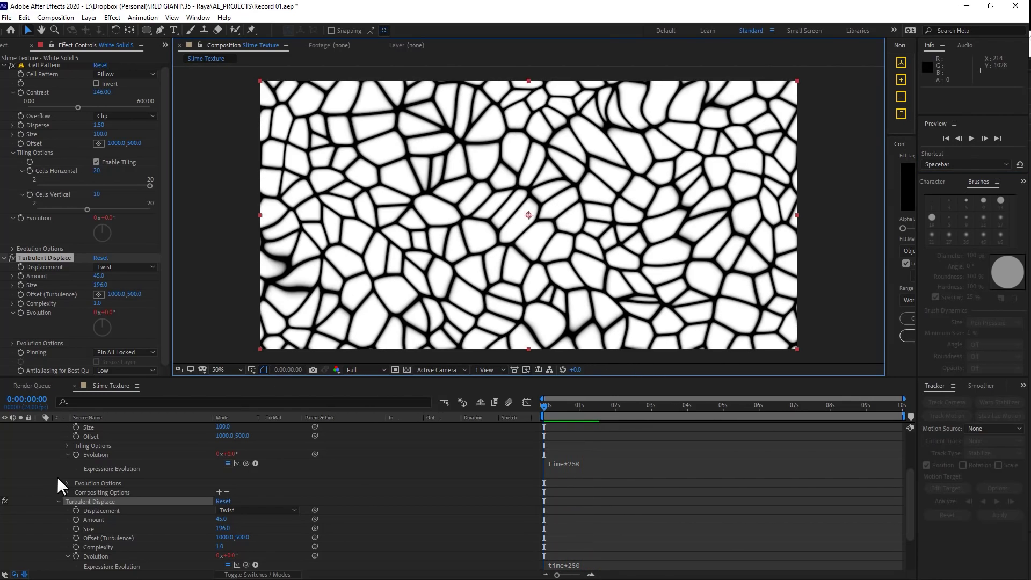
Step: Duplicate the White Solid 5 layer and set the upper copy's blending mode to Multiply
scroll(62, 484, "up", 3)
left_click(40, 427)
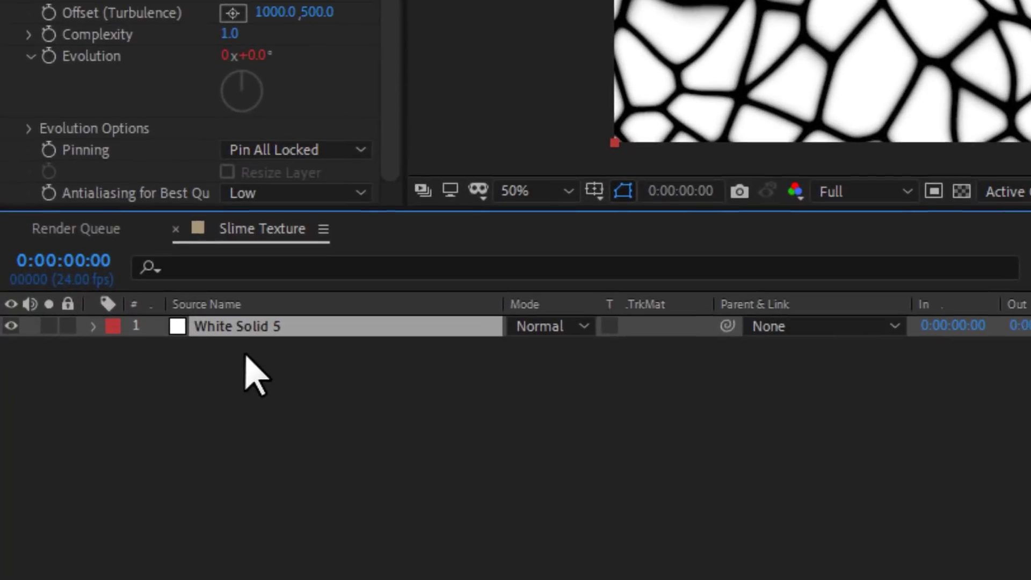
key("ctrl+d")
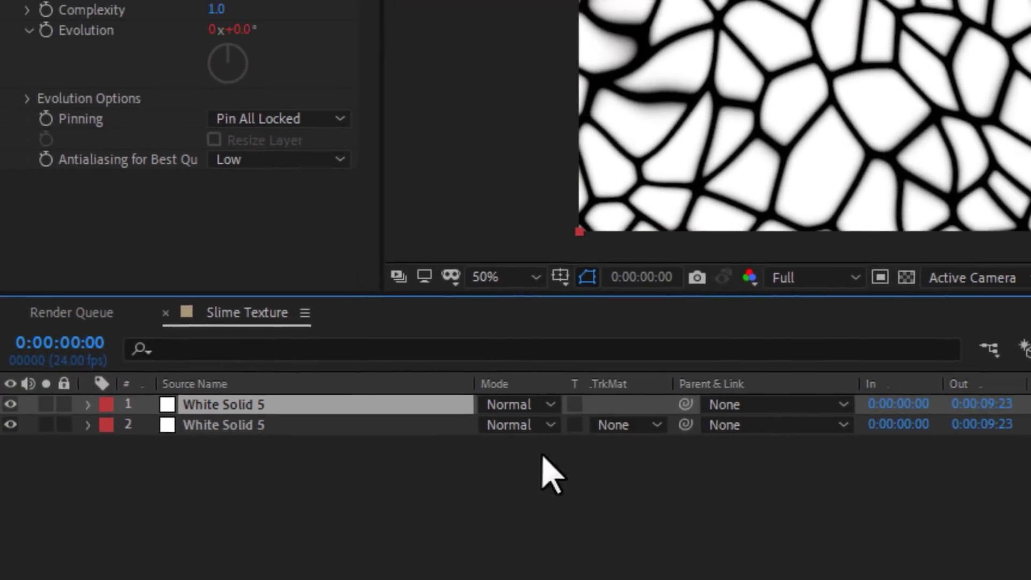
left_click(543, 332)
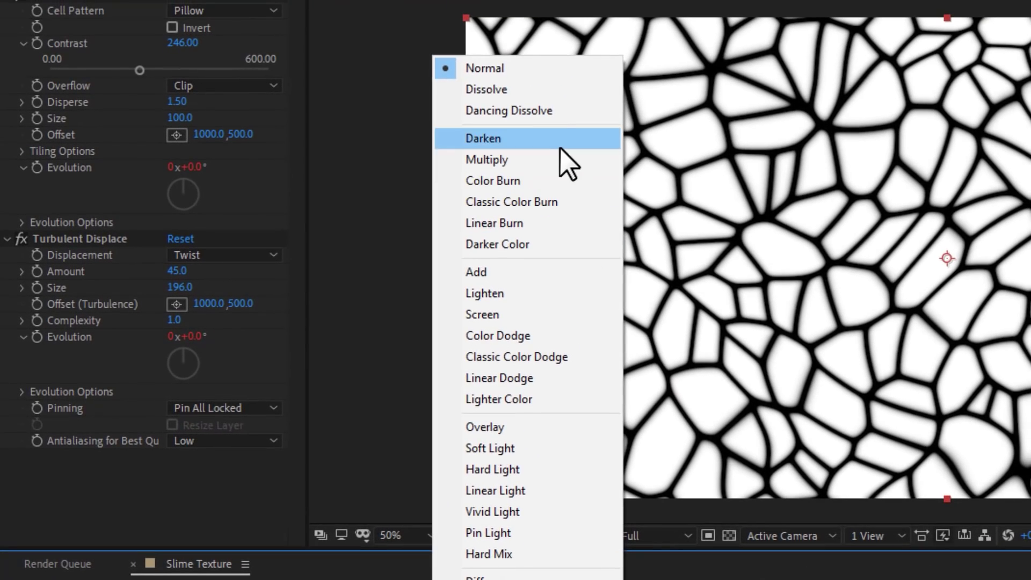
left_click(563, 161)
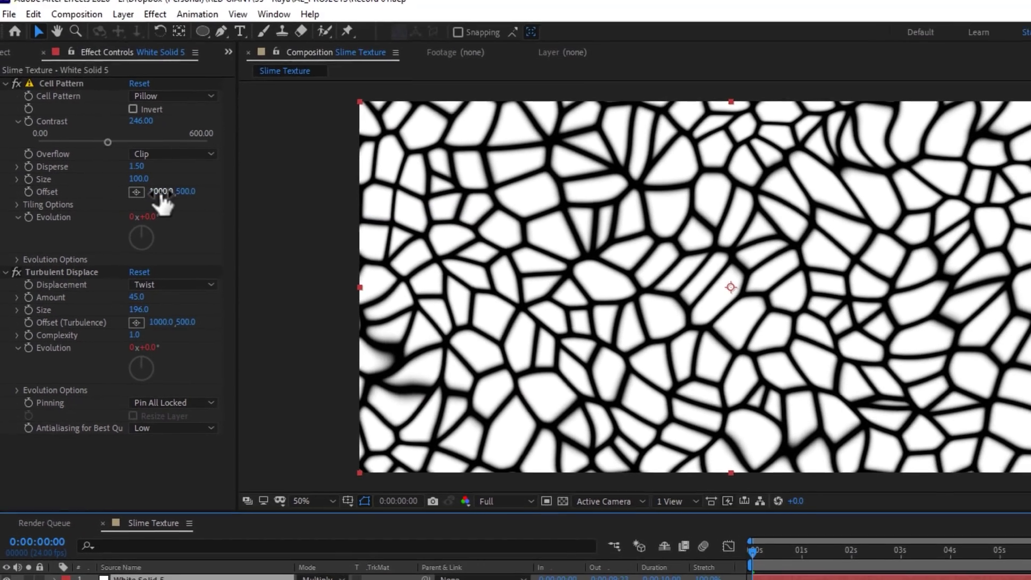
Step: On the upper copy, set the Cell Pattern's Offset to 1096, 541 and Turbulent Displace's Offset (Turbulence) to 1069, 590
left_click_drag(161, 199, 213, 189)
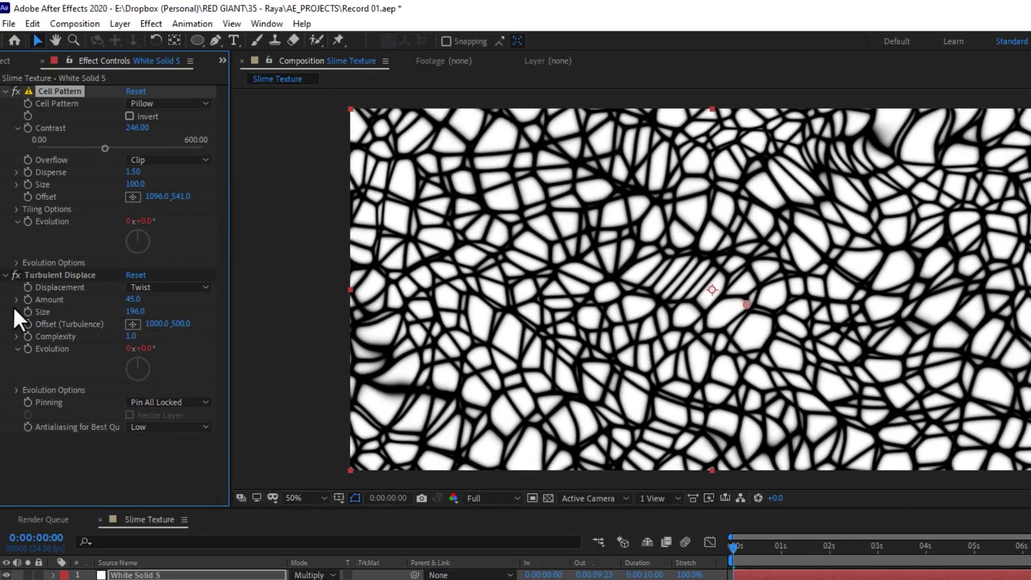
left_click_drag(157, 323, 247, 321)
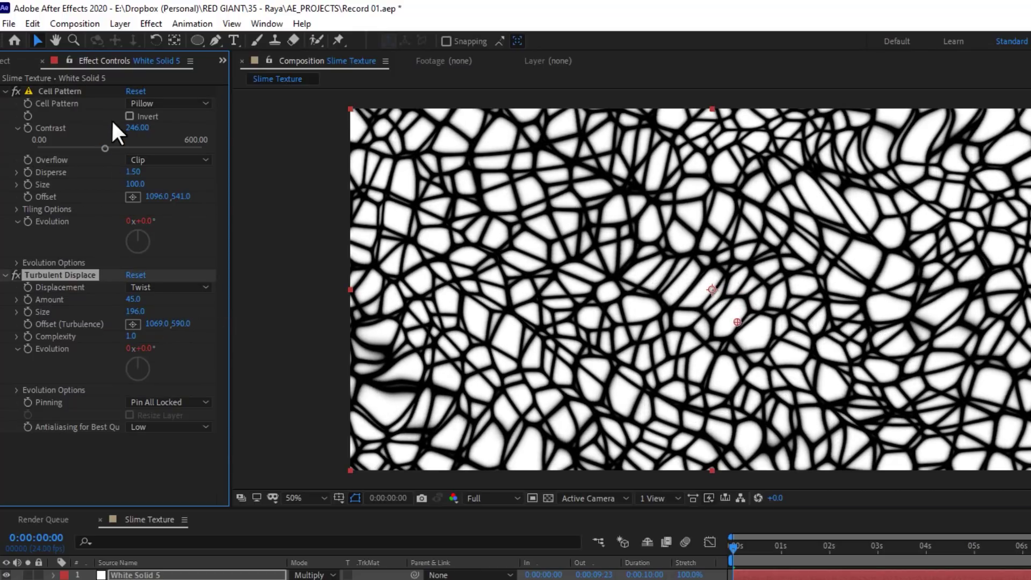
Step: Lower the upper copy's Cell Pattern Contrast to 89
left_click_drag(143, 129, 80, 168)
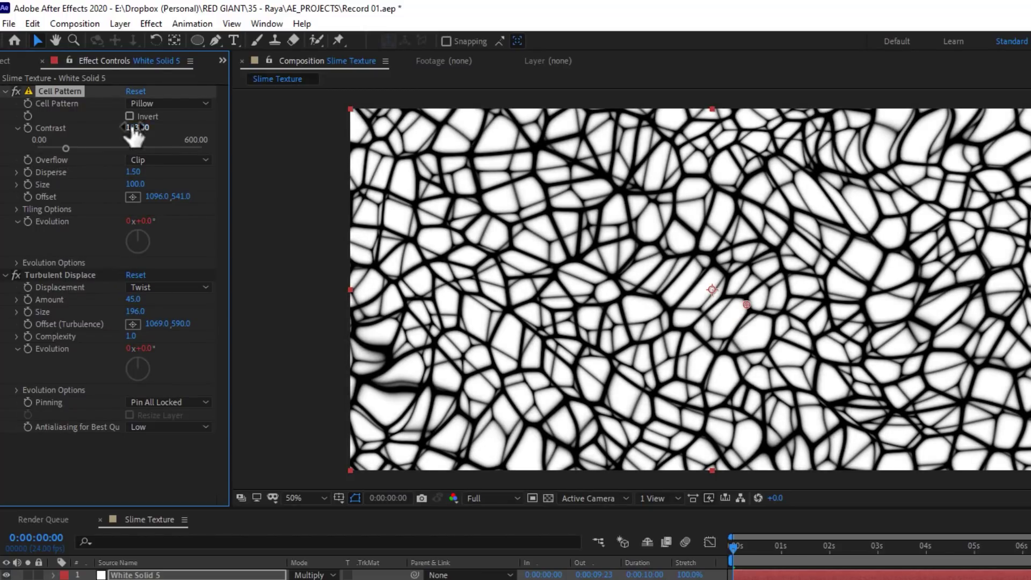
left_click_drag(135, 128, 130, 129)
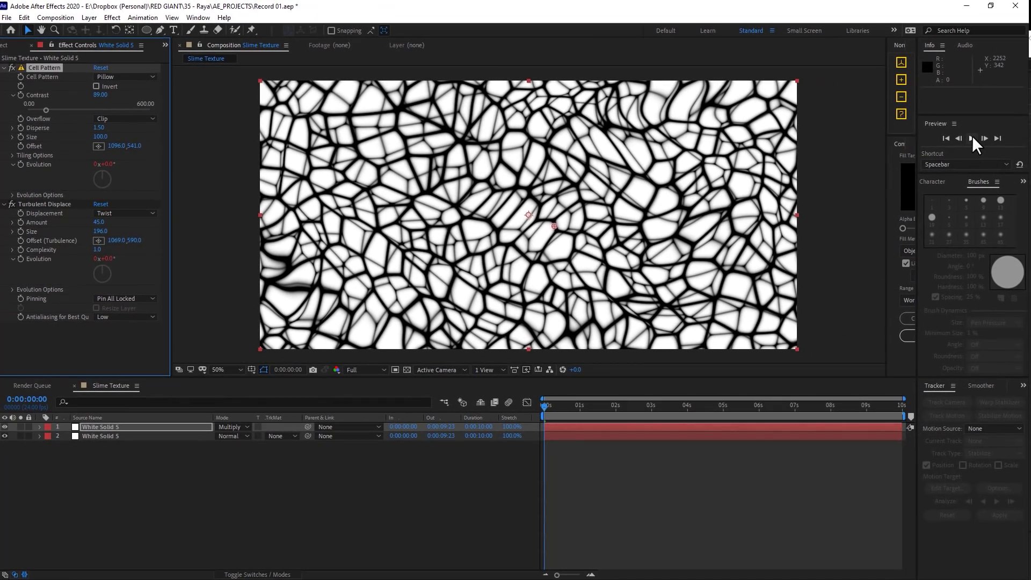
Step: Preview the combined animation of the two White Solid 5 layers and stop the playback
left_click(972, 136)
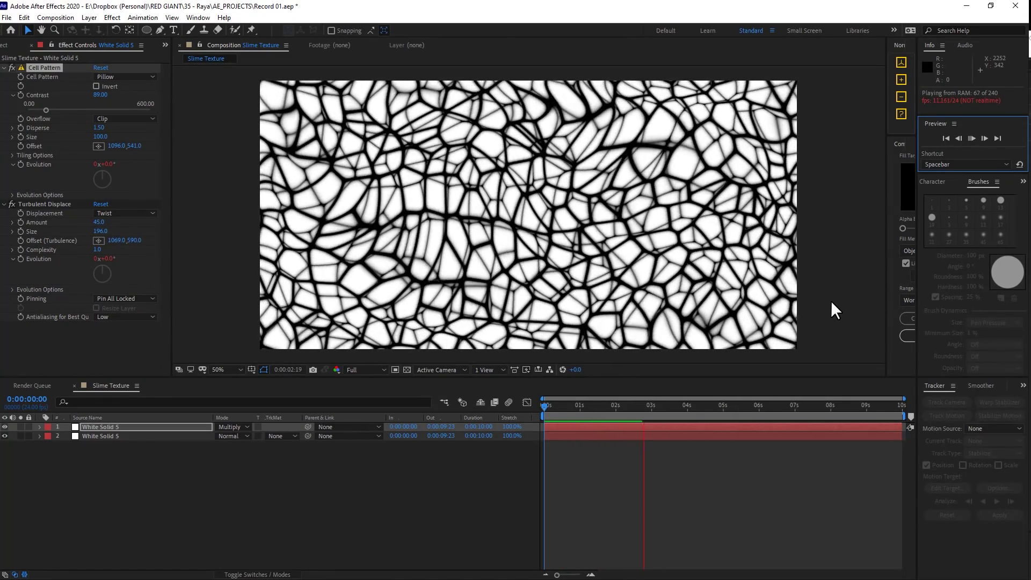
left_click(840, 303)
key("space")
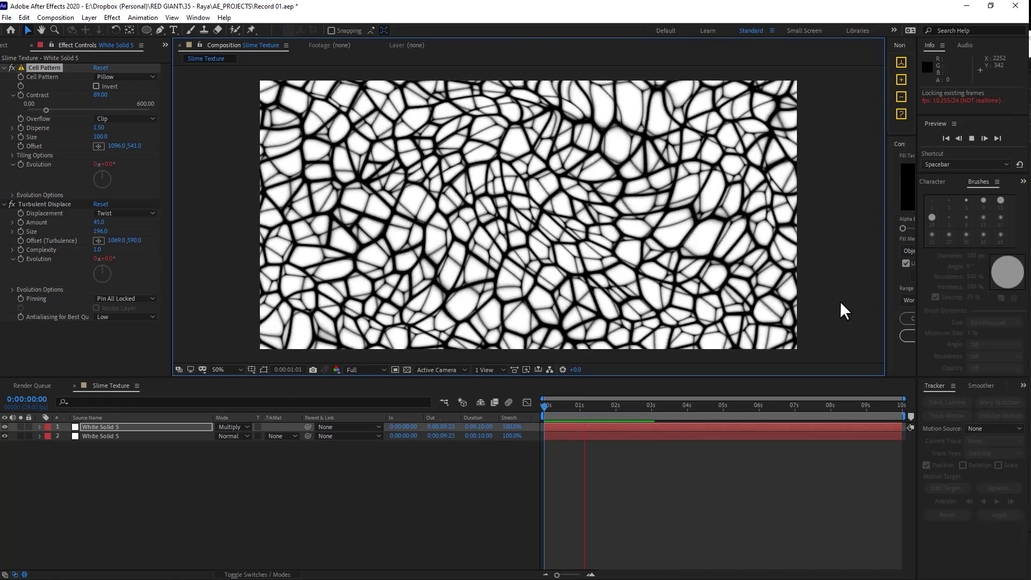
key("space")
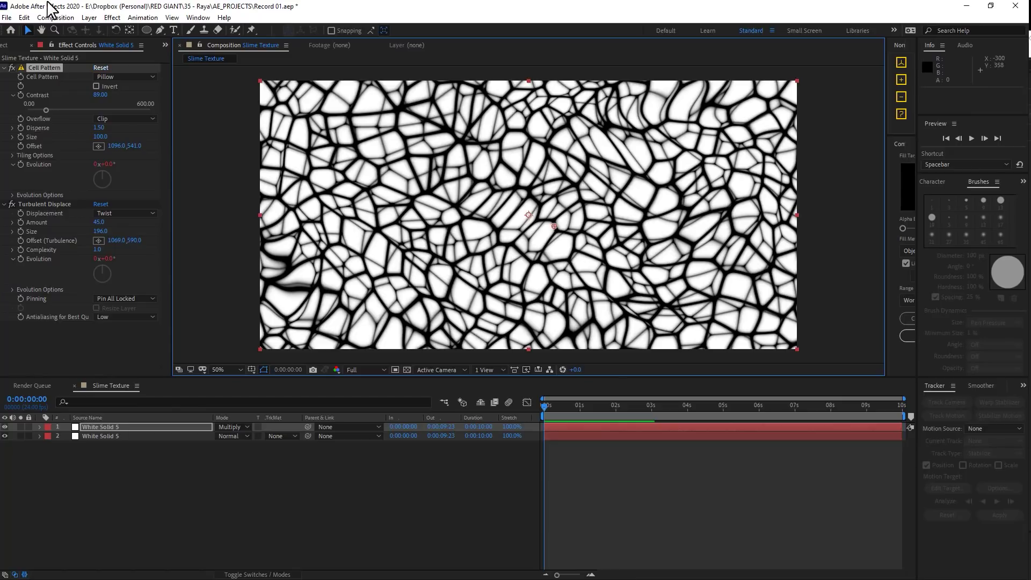
Step: Add an adjustment layer above the two solids and apply the Extract keying effect to it
left_click(89, 17)
mouse_move(94, 24)
left_click(306, 101)
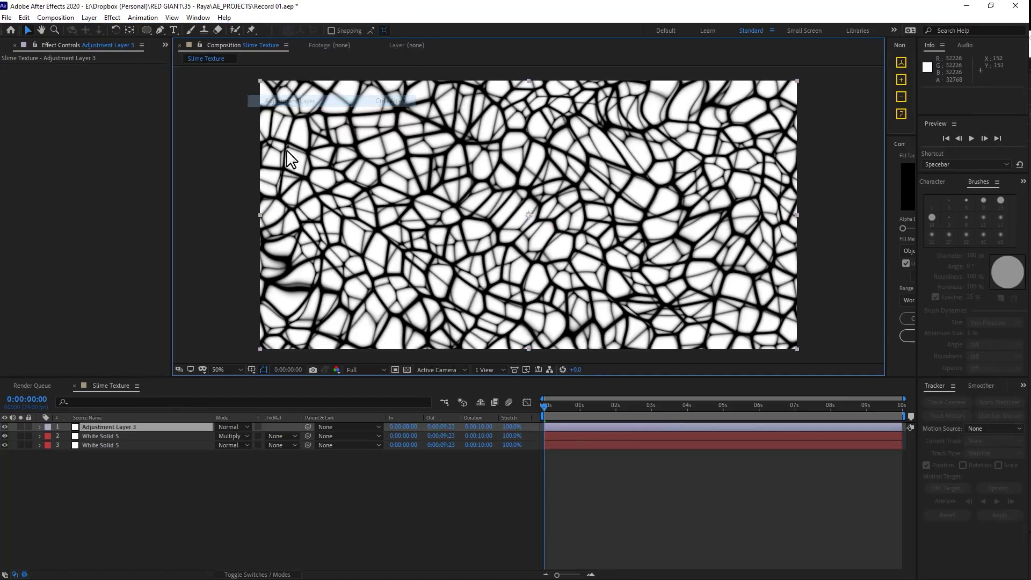
right_click(70, 89)
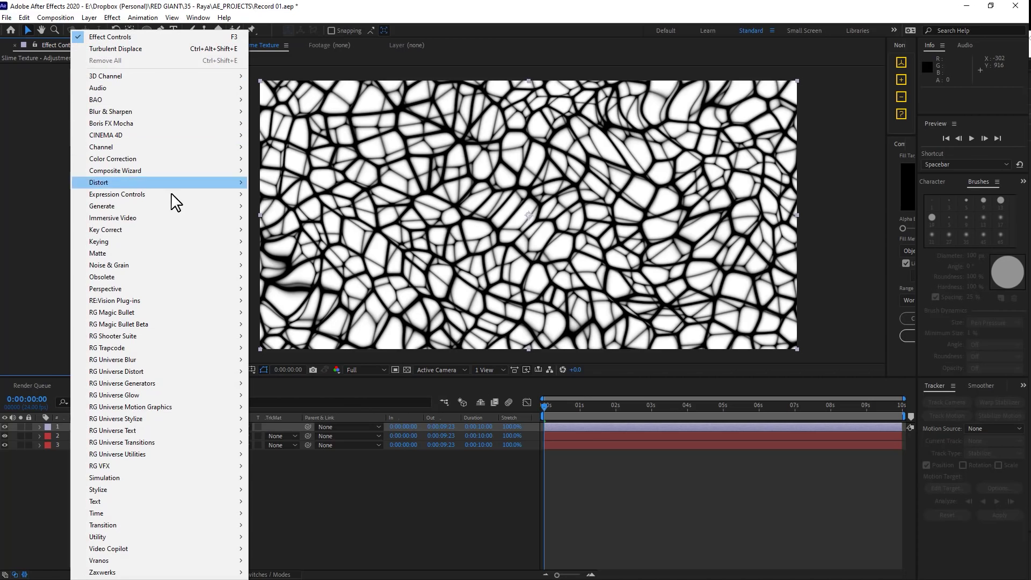
mouse_move(184, 251)
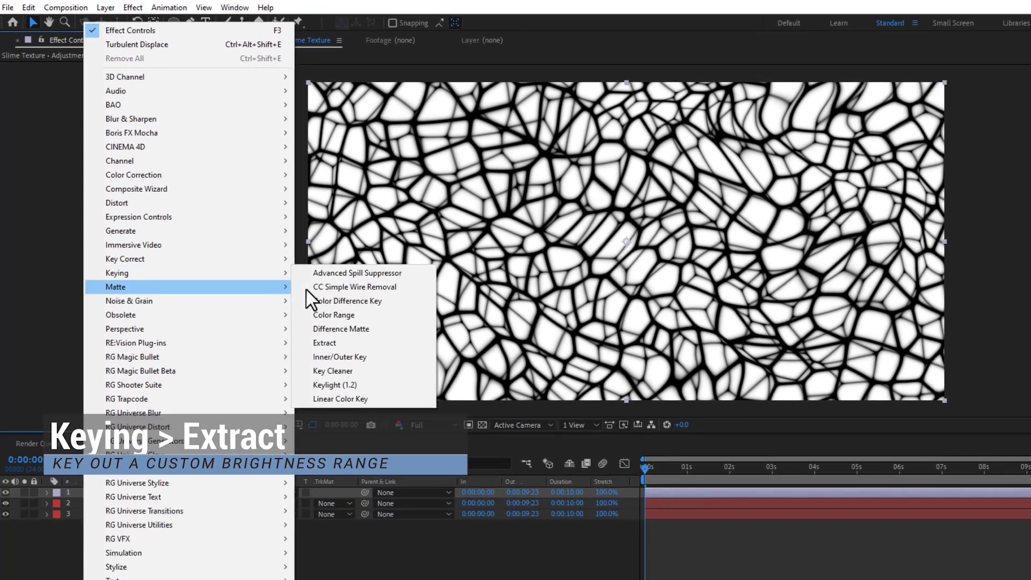
left_click(325, 342)
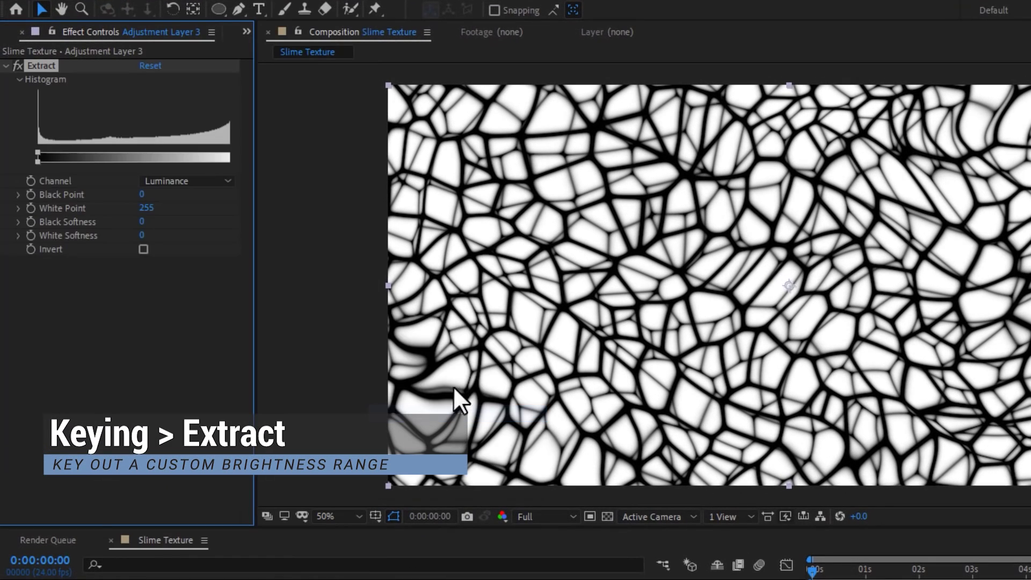
Step: Set Extract's White Point to 91 and White Softness to 18 with the transparency grid shown, and inspect the edges at 0:00:02:19
left_click_drag(257, 171, 108, 149)
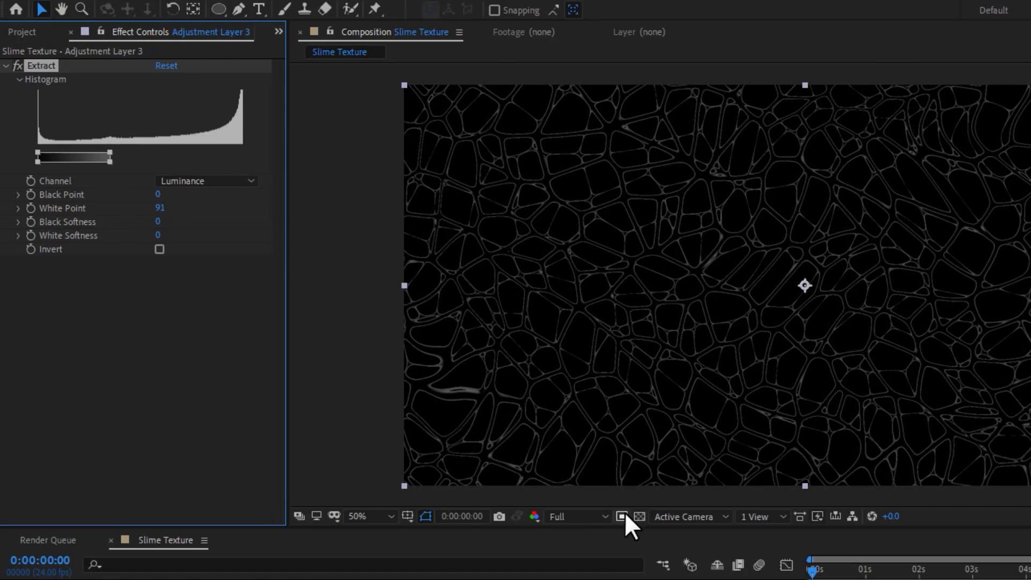
left_click(639, 516)
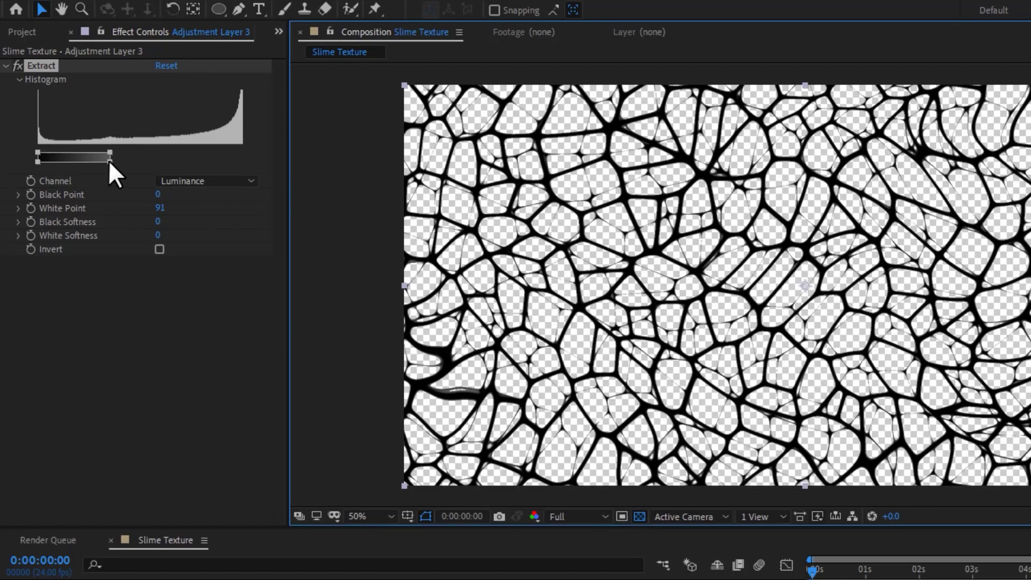
left_click_drag(108, 160, 124, 156)
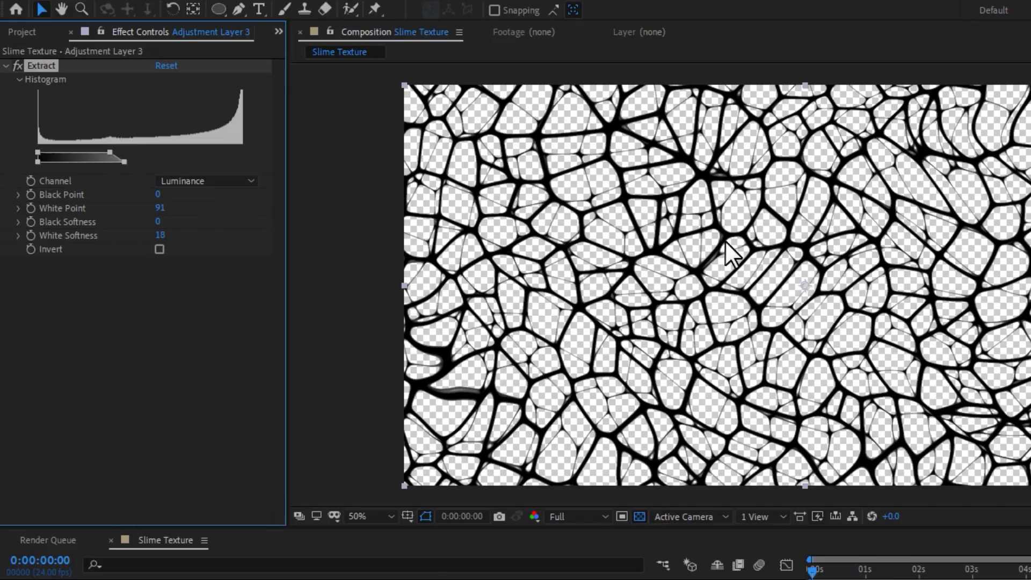
key("/")
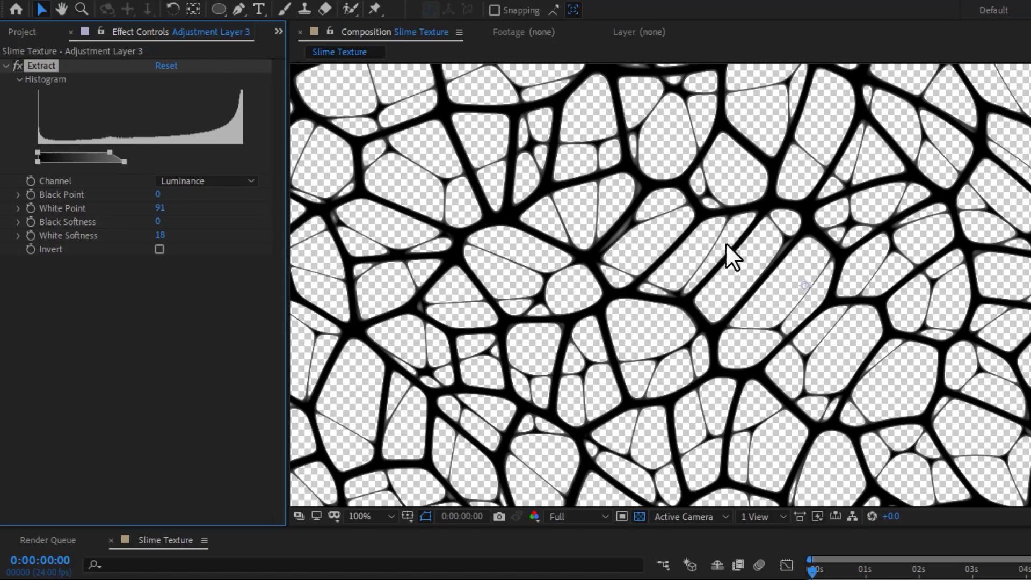
left_click_drag(856, 571, 955, 548)
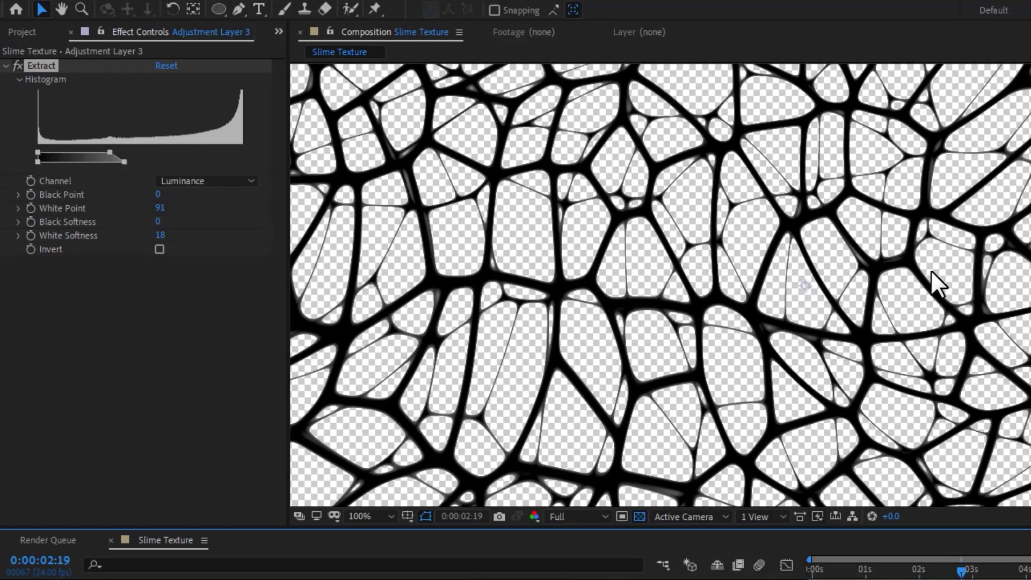
scroll(934, 274, "down", 2)
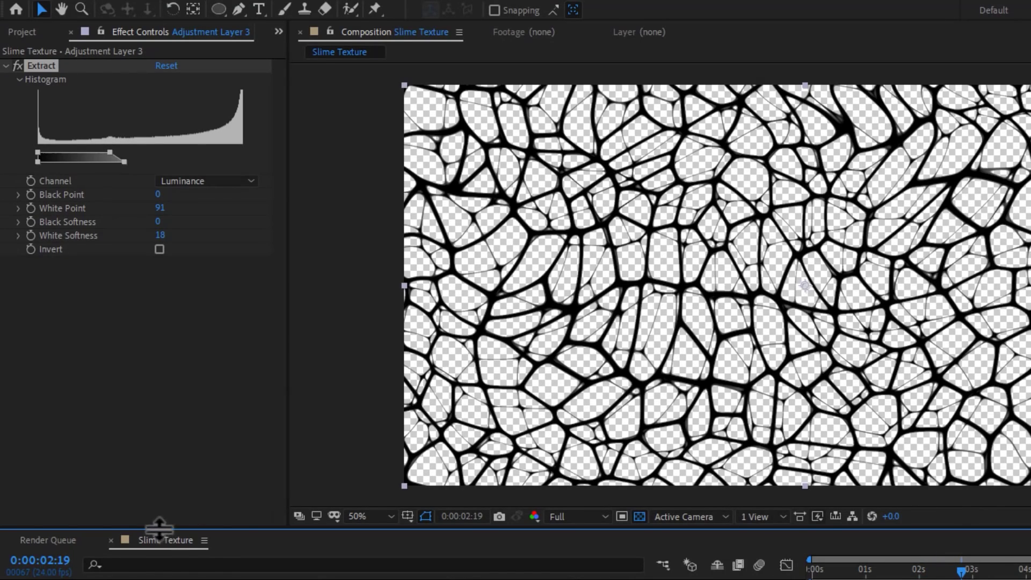
Step: Apply a Fill effect to the adjustment layer and set its color to gray with 0% saturation and 50% brightness (808080)
right_click(142, 309)
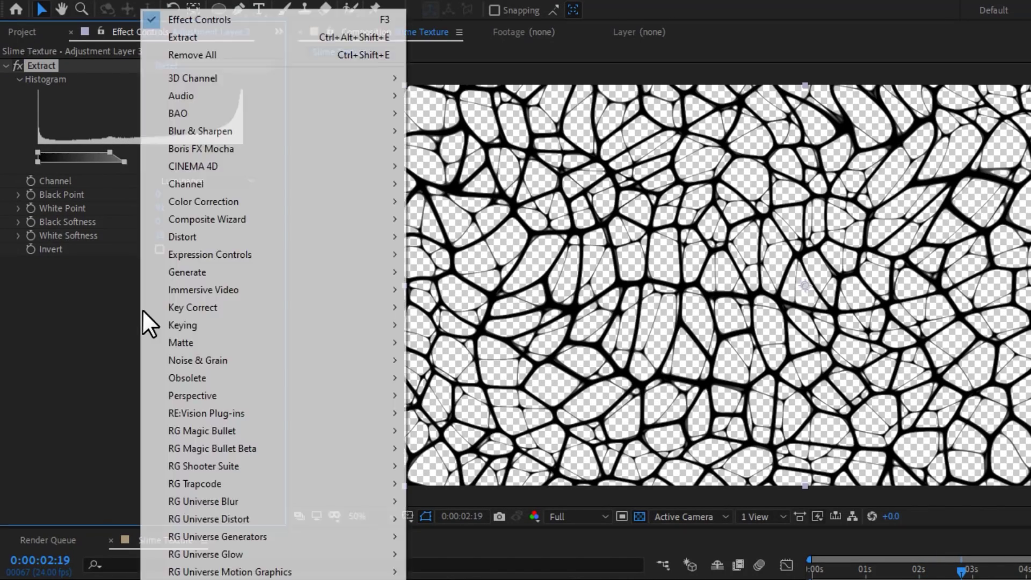
mouse_move(243, 269)
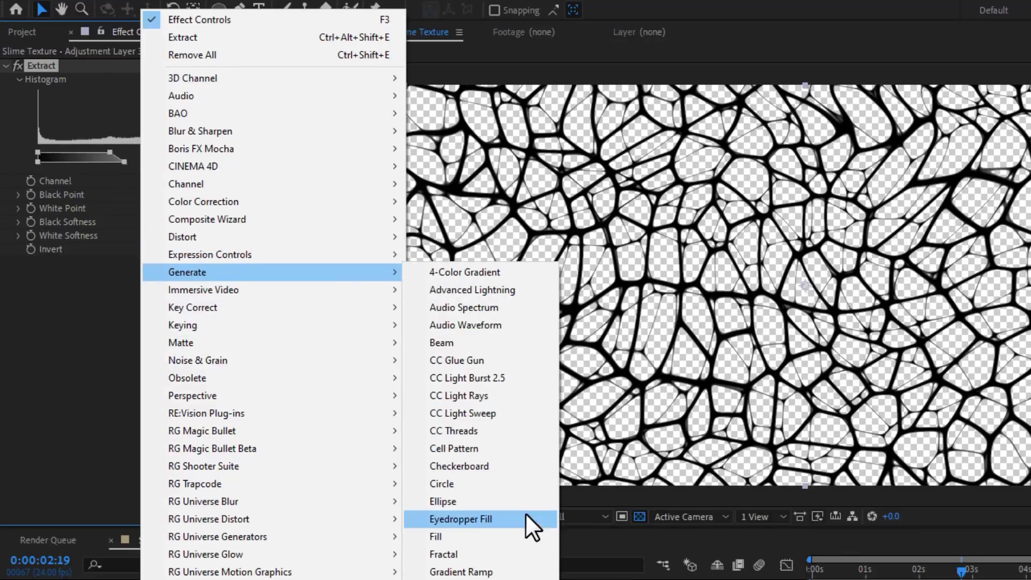
left_click(516, 534)
left_click(170, 301)
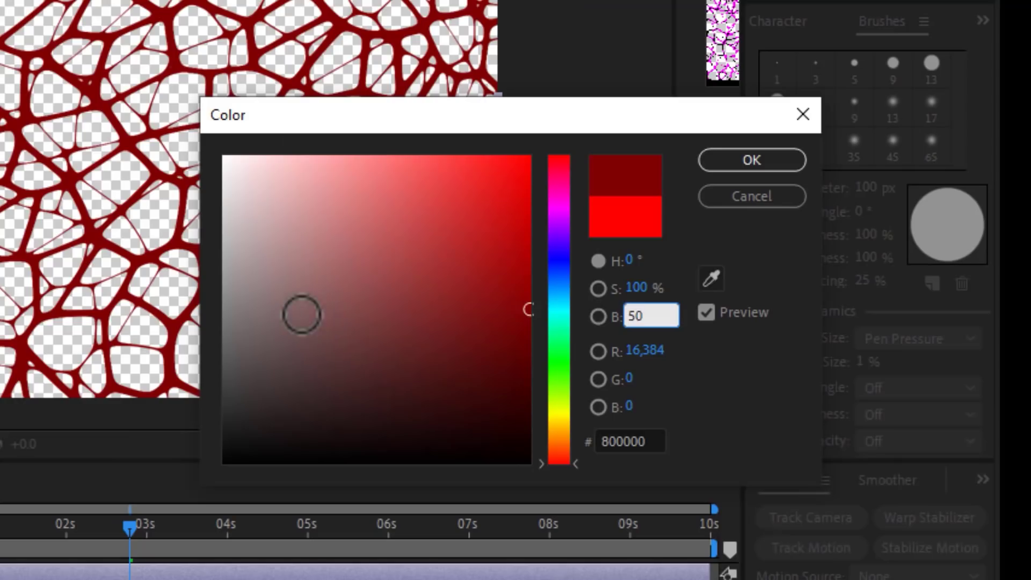
left_click_drag(1030, 427, 1024, 424)
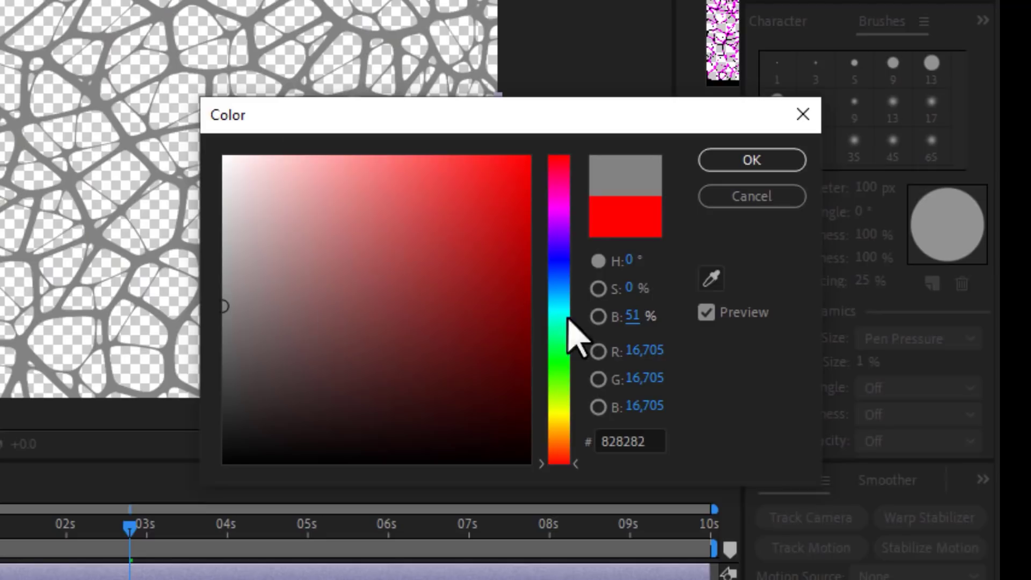
left_click(634, 315)
type("50")
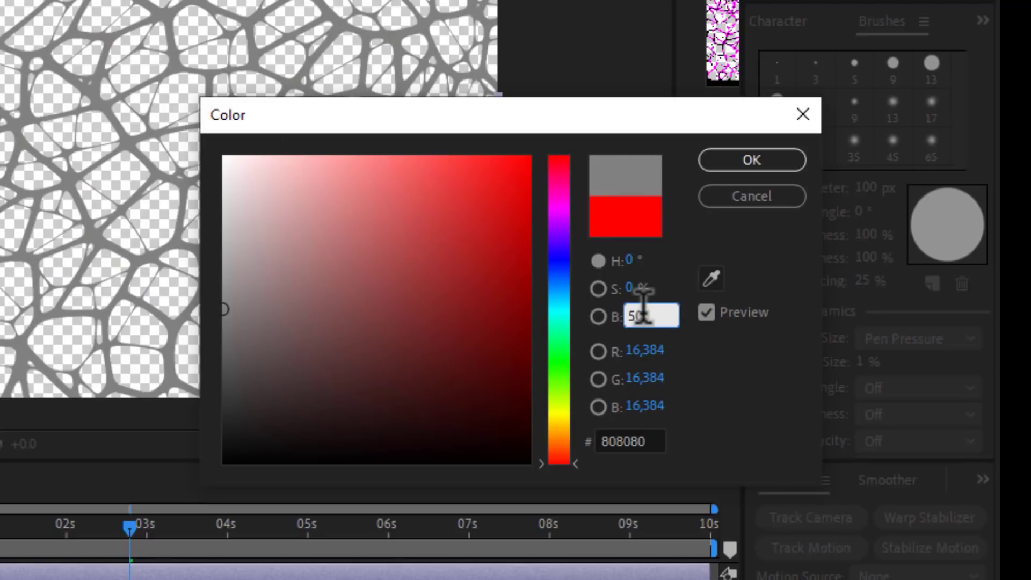
key("Return")
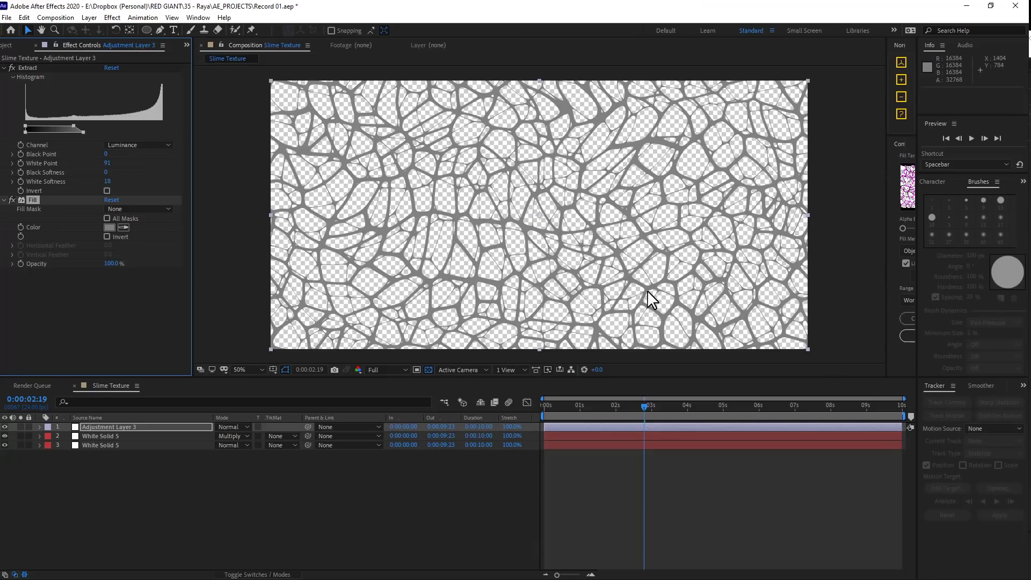
Step: Create a new 1200 x 1200 px composition named Slime Ball
left_click(4, 45)
left_click(56, 18)
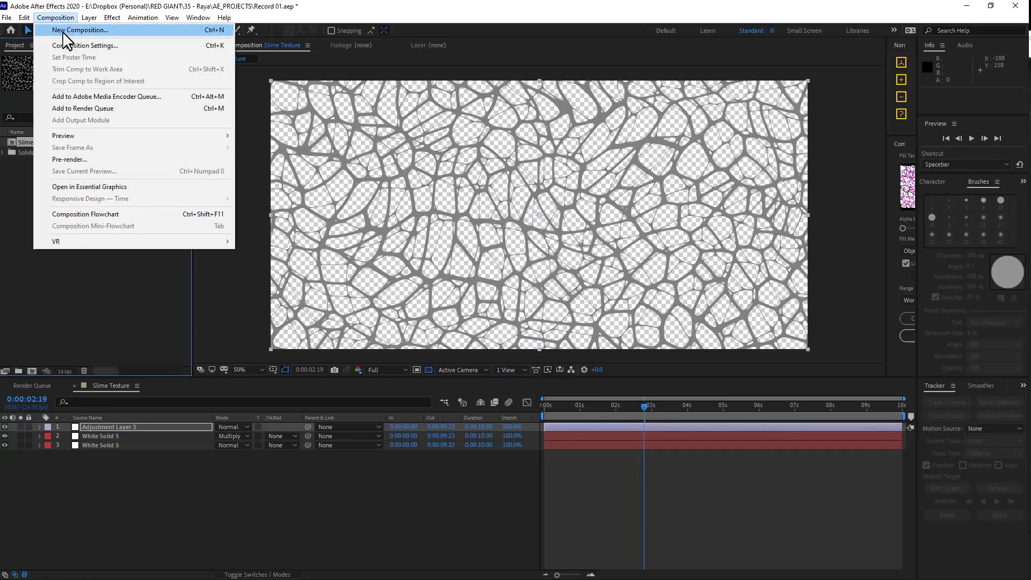
left_click(64, 31)
left_click(432, 227)
type("1200")
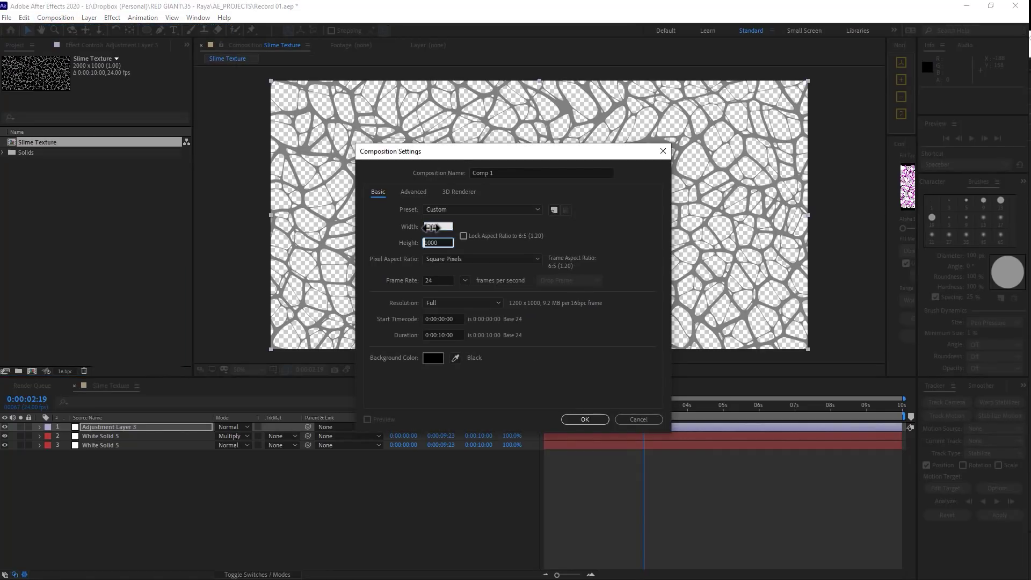
key("Tab")
type("1200")
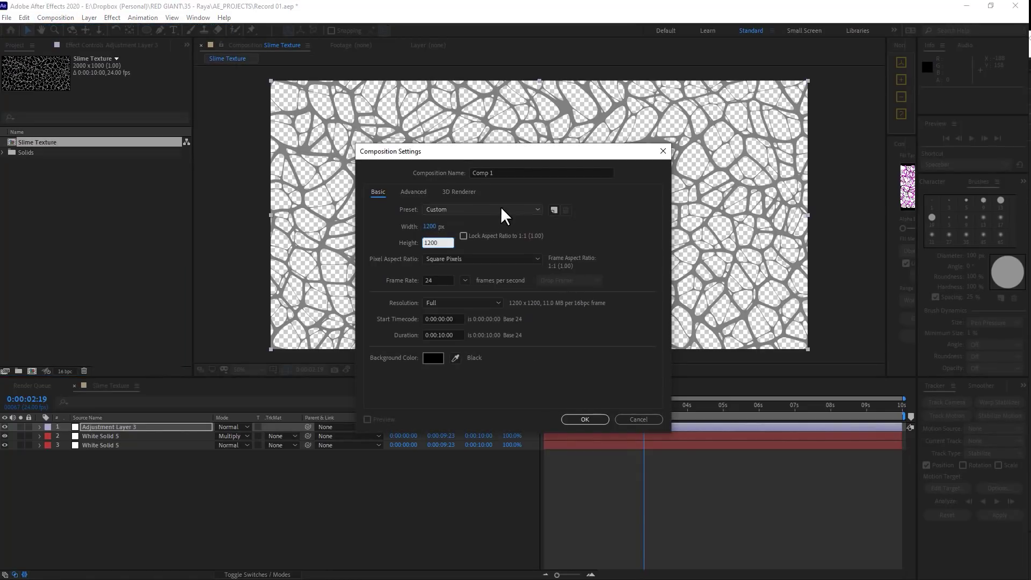
left_click(516, 172)
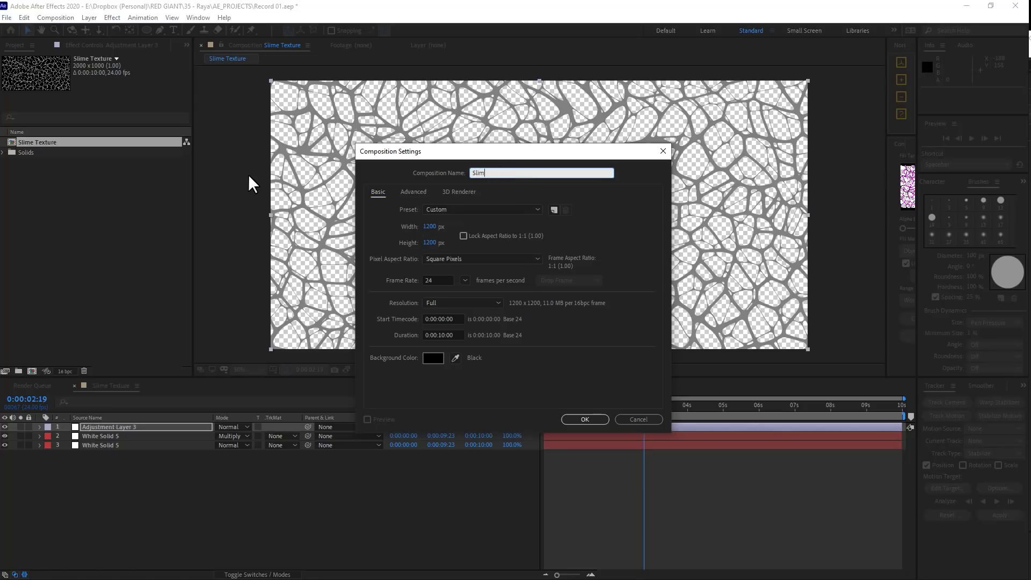
type("Slime Ball")
key("Return")
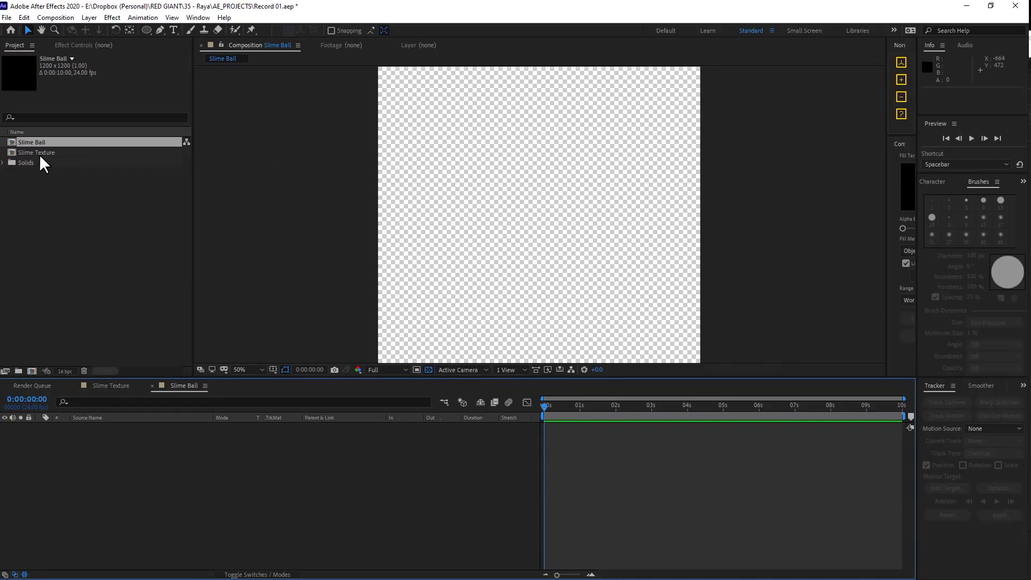
Step: Place the Slime Texture composition in Slime Ball and apply CC Sphere to it with a Radius of 400
left_click_drag(40, 152, 177, 472)
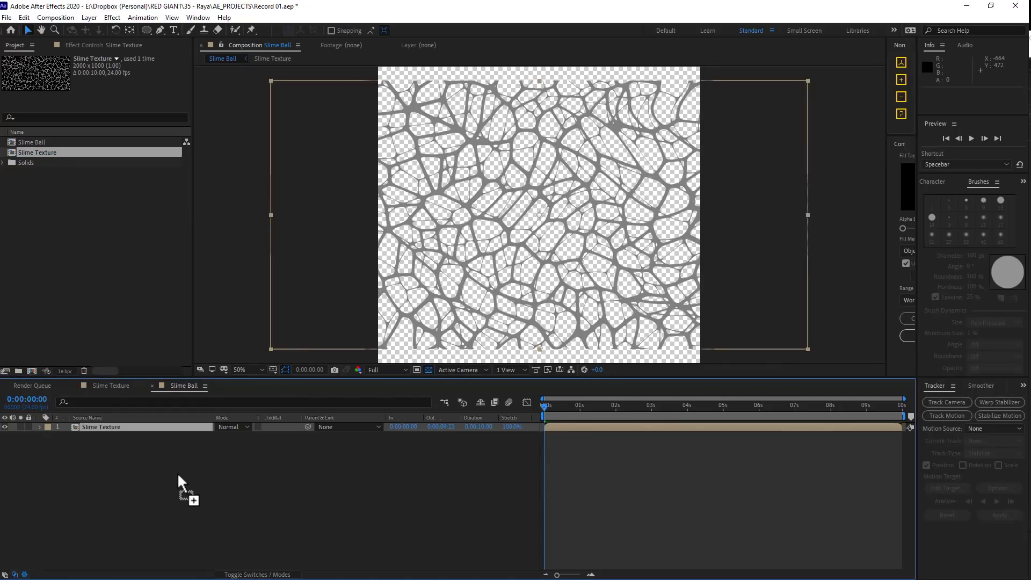
right_click(592, 189)
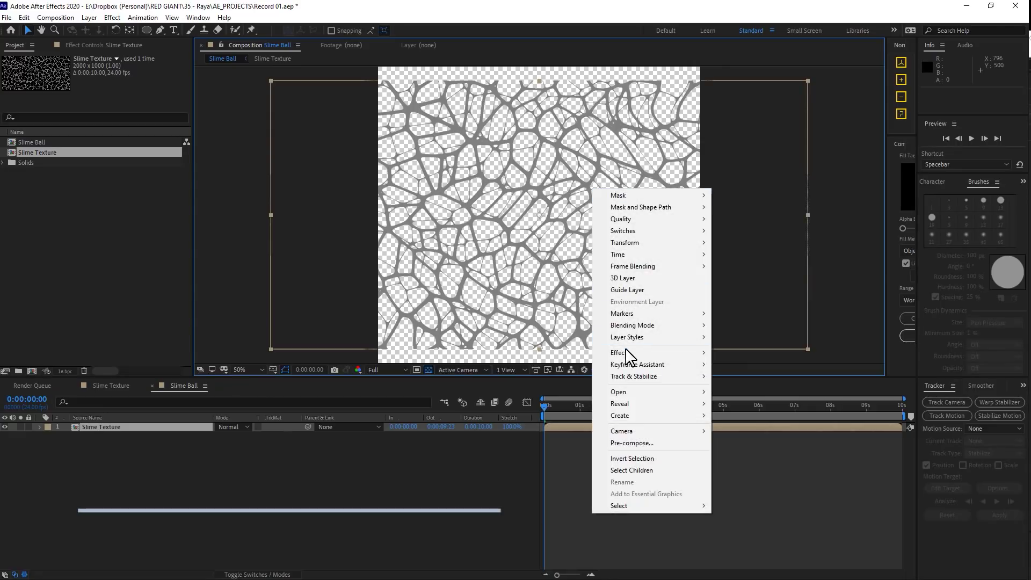
mouse_move(617, 353)
mouse_move(768, 294)
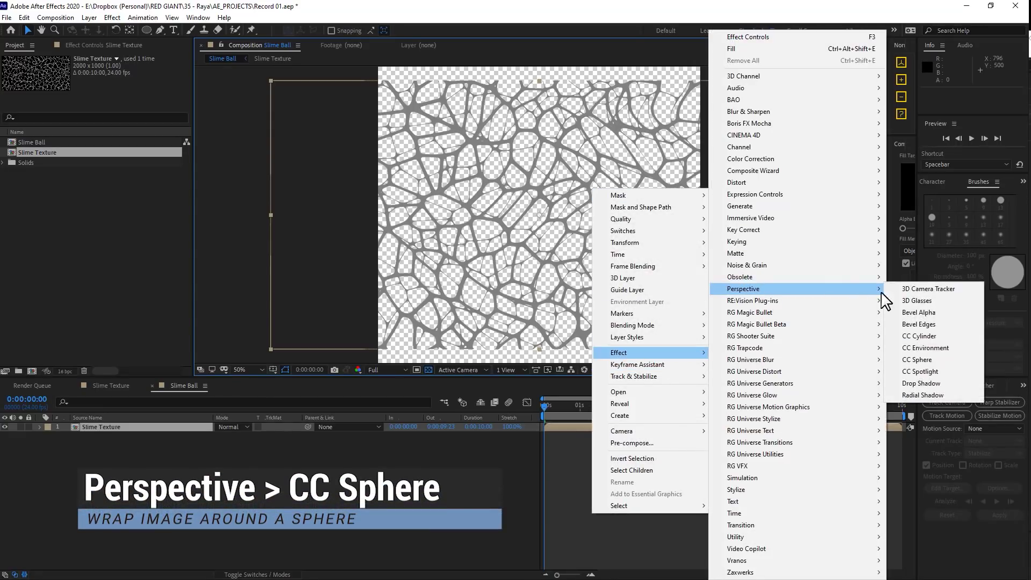
left_click(942, 359)
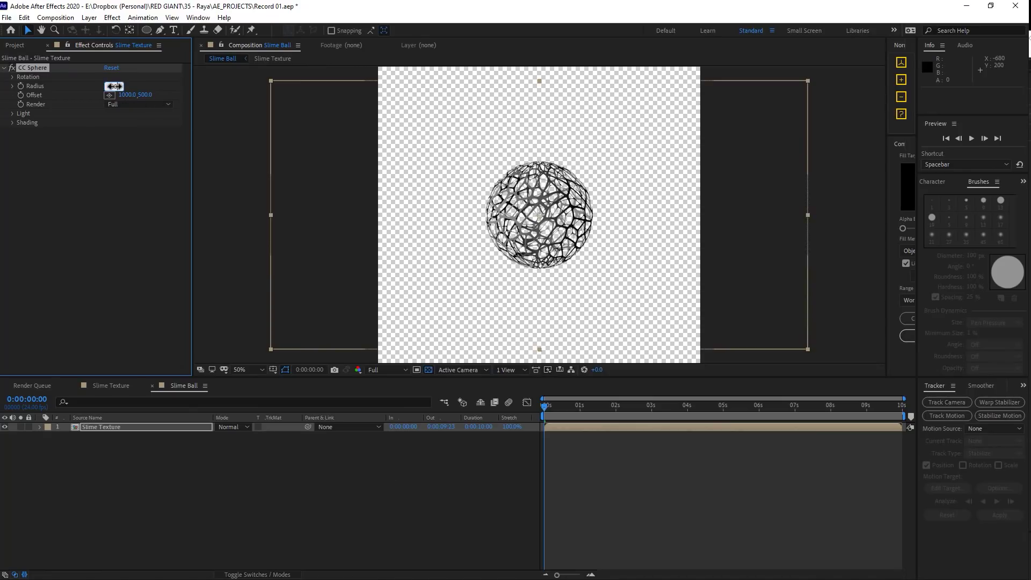
key("Return")
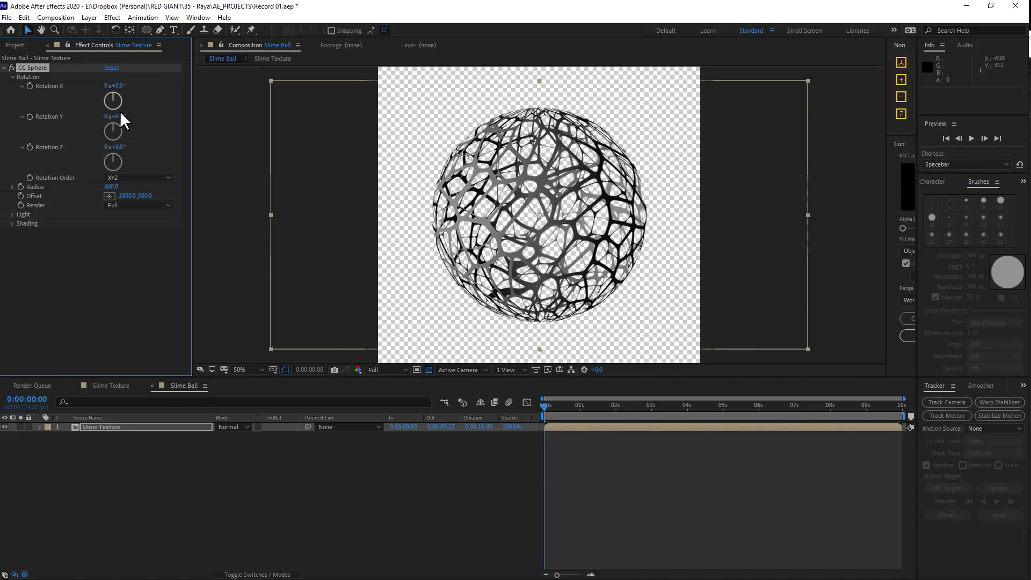
Step: Try out CC Sphere's Rotation Y, then preview the textured sphere's animation and stop the playback
left_click_drag(114, 124, 113, 116)
left_click(971, 138)
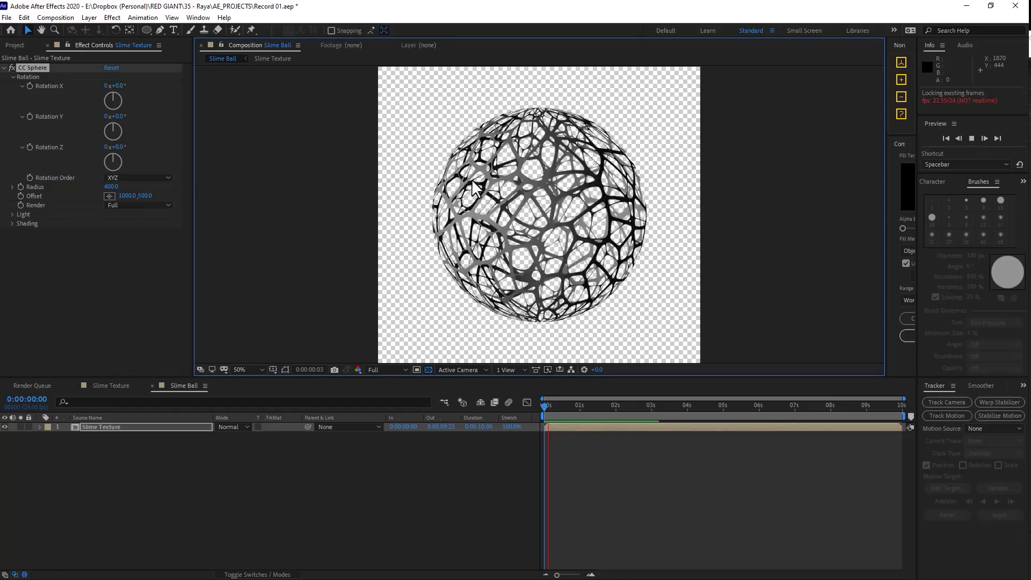
key("space")
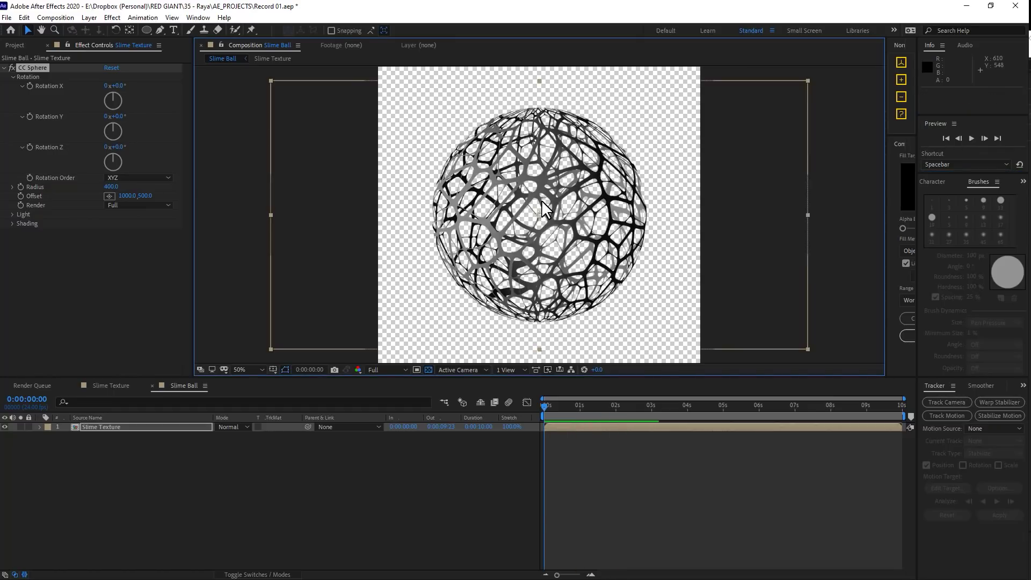
Step: Add the expression time*-50 to CC Sphere's Rotation Y
left_click(29, 117, "alt")
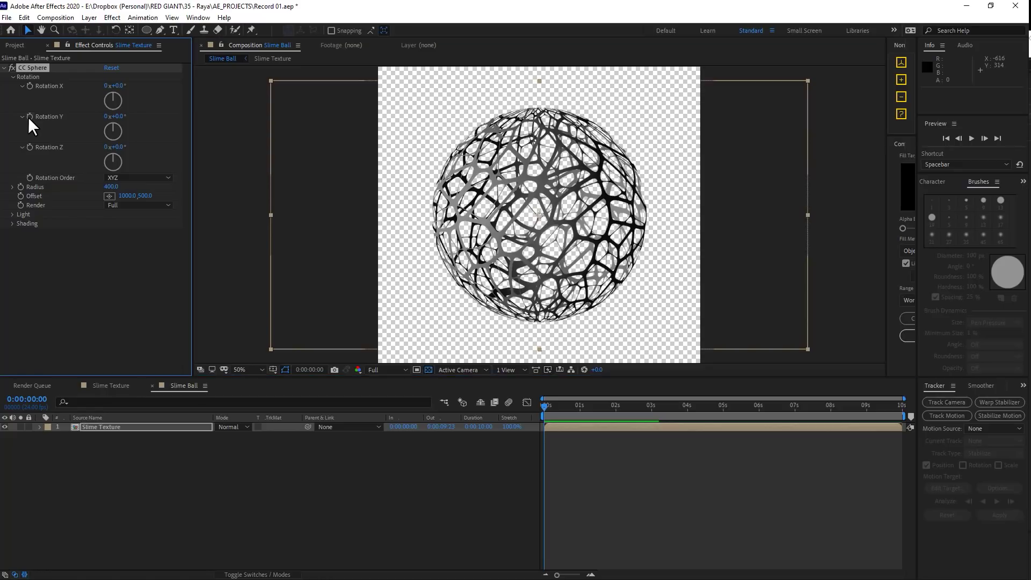
type("time*-50")
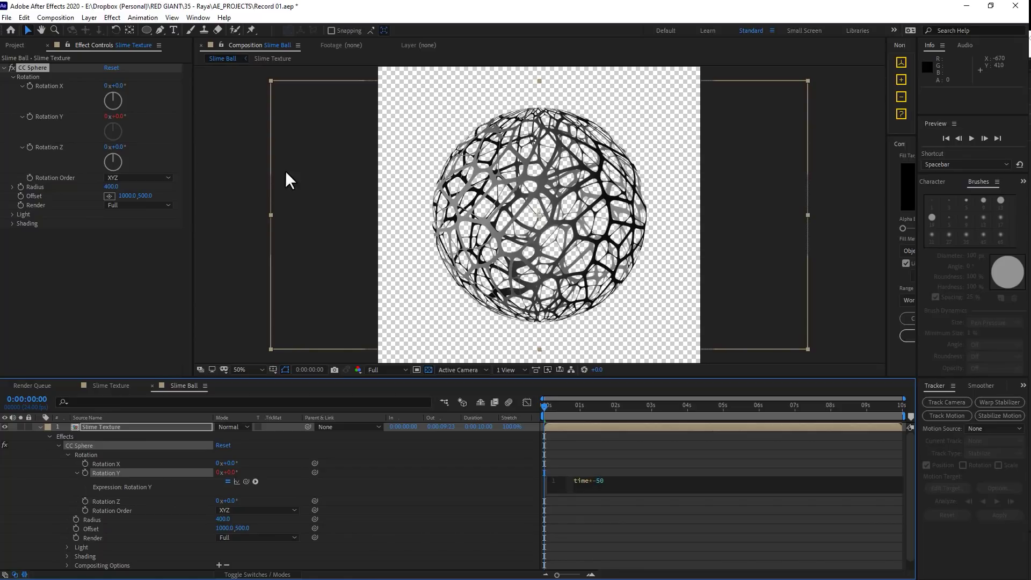
left_click(823, 280)
Step: Preview the sphere's expression-driven rotation in the Slime Ball composition and stop the playback
left_click(968, 139)
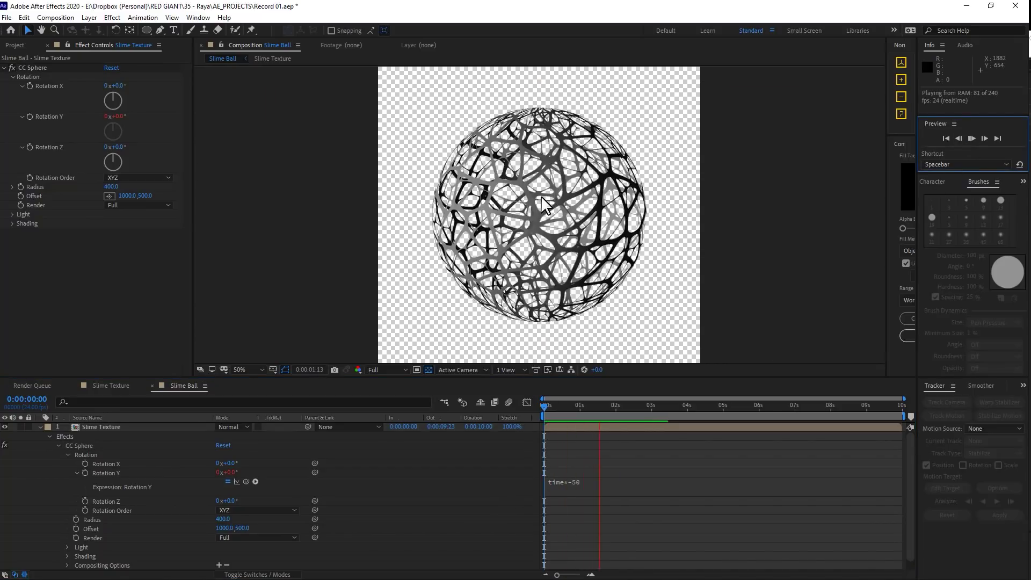
left_click(580, 221)
left_click(580, 222)
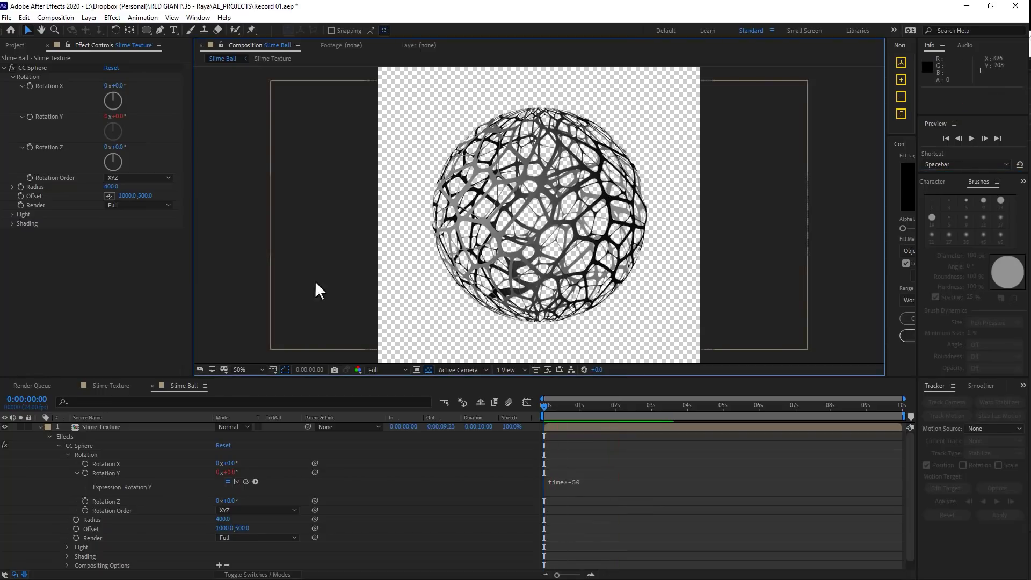
Step: Set the Light Height of CC Sphere to 100 on the Slime Texture layer
left_click(40, 427)
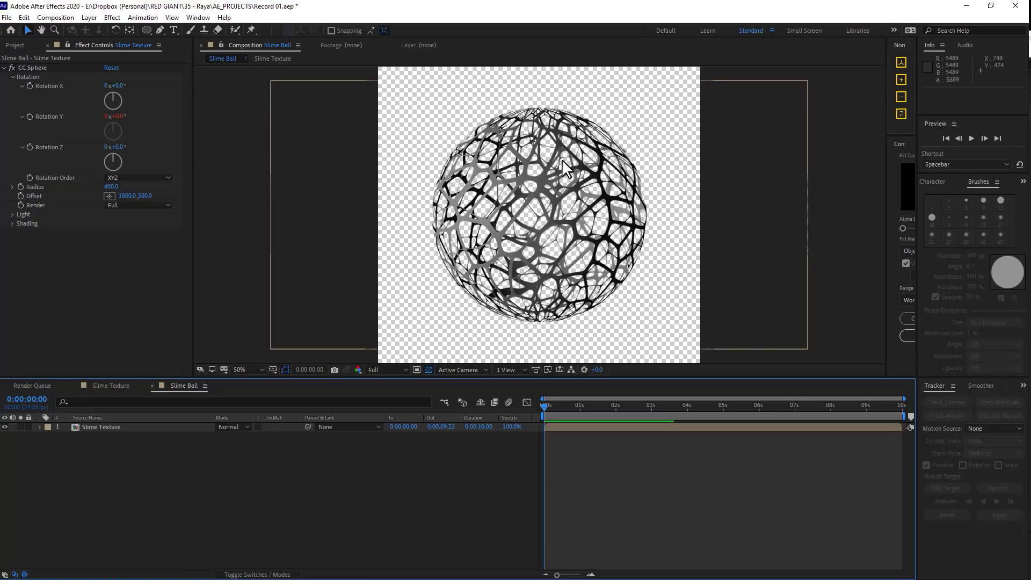
left_click(12, 215)
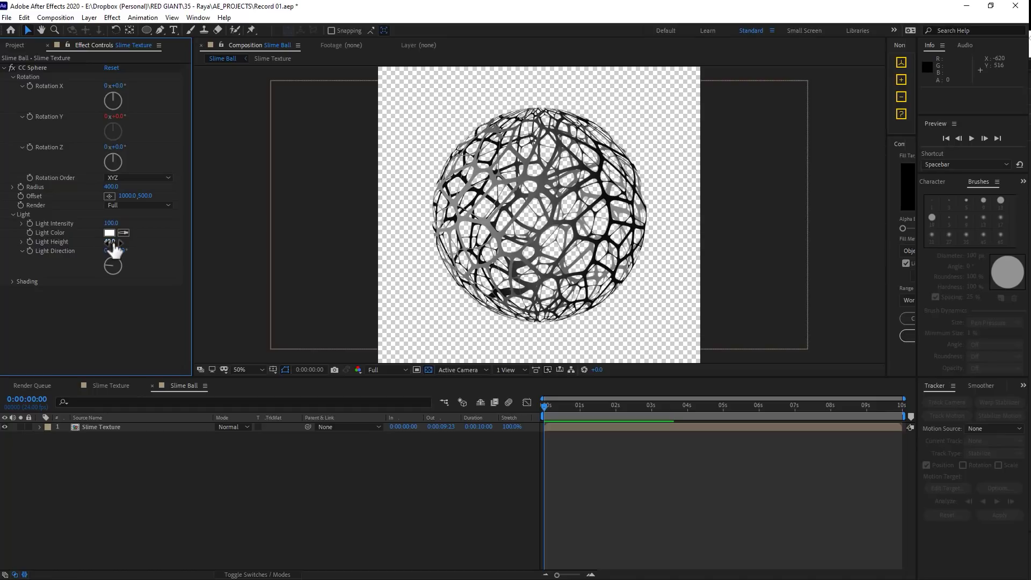
left_click_drag(112, 242, 142, 233)
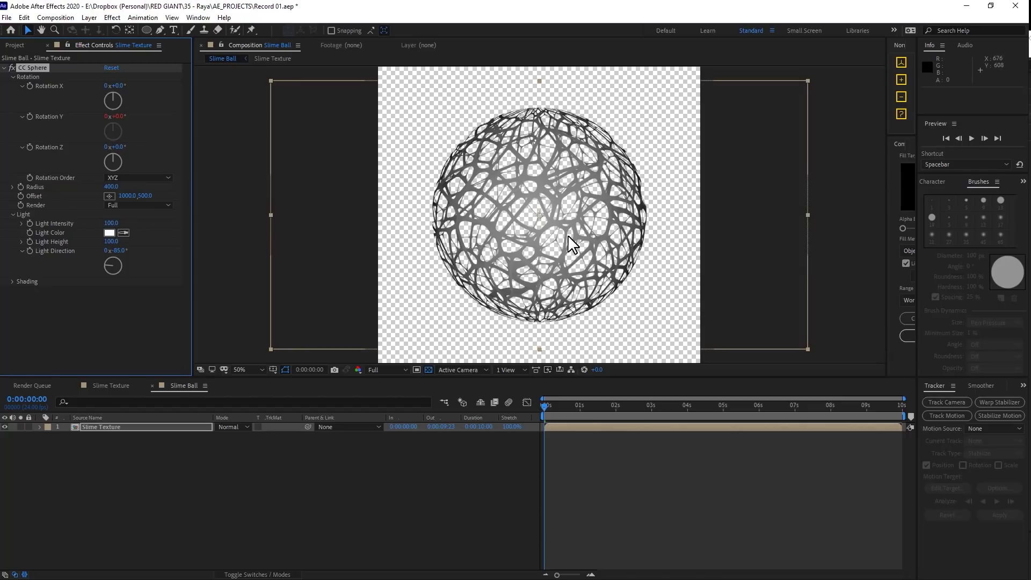
left_click(553, 218)
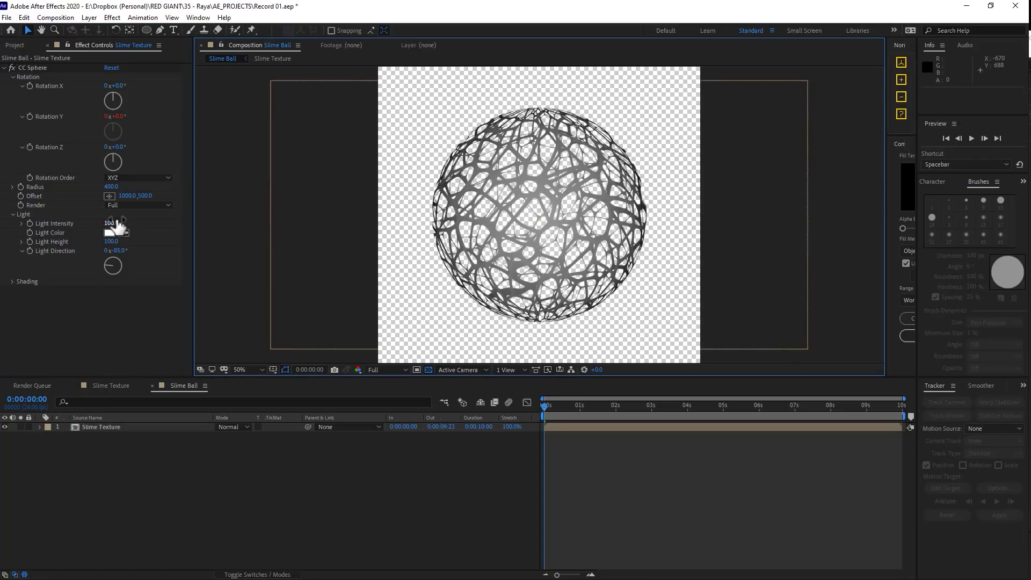
Step: Try CC Sphere's Outside and Inside render options, then return Render to Full
left_click(152, 205)
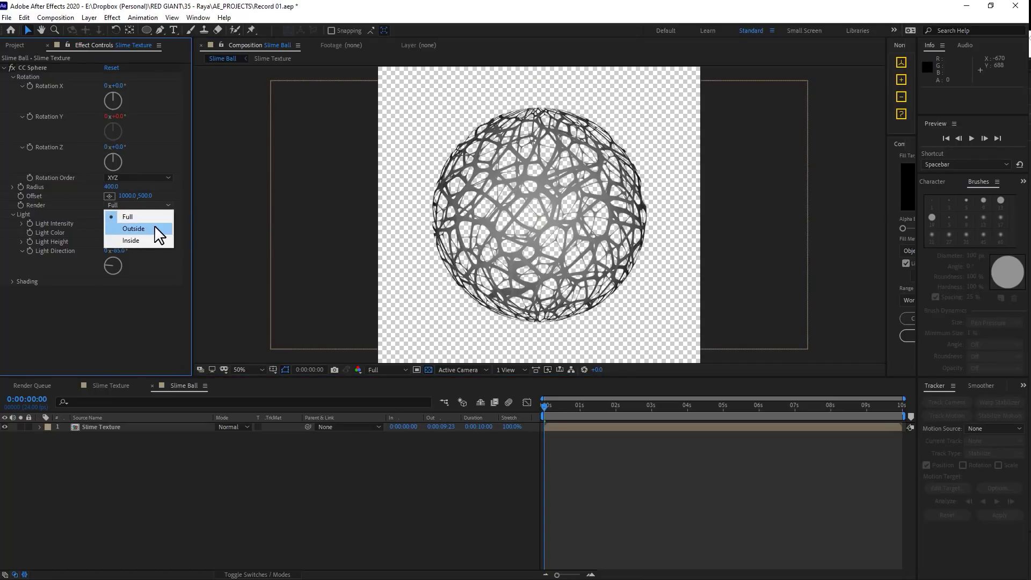
left_click(155, 228)
left_click(157, 206)
left_click(149, 241)
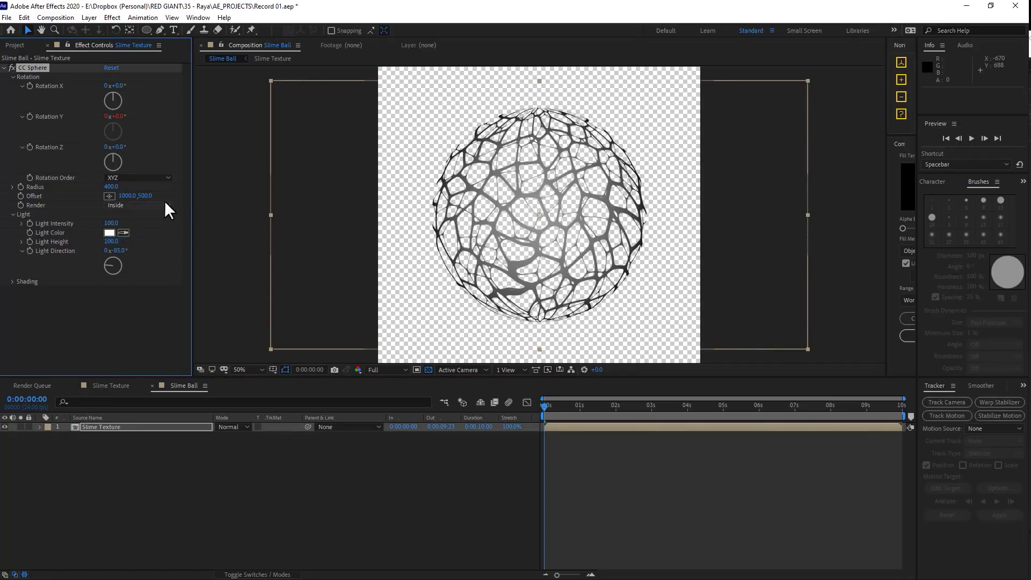
left_click(165, 202)
left_click(157, 217)
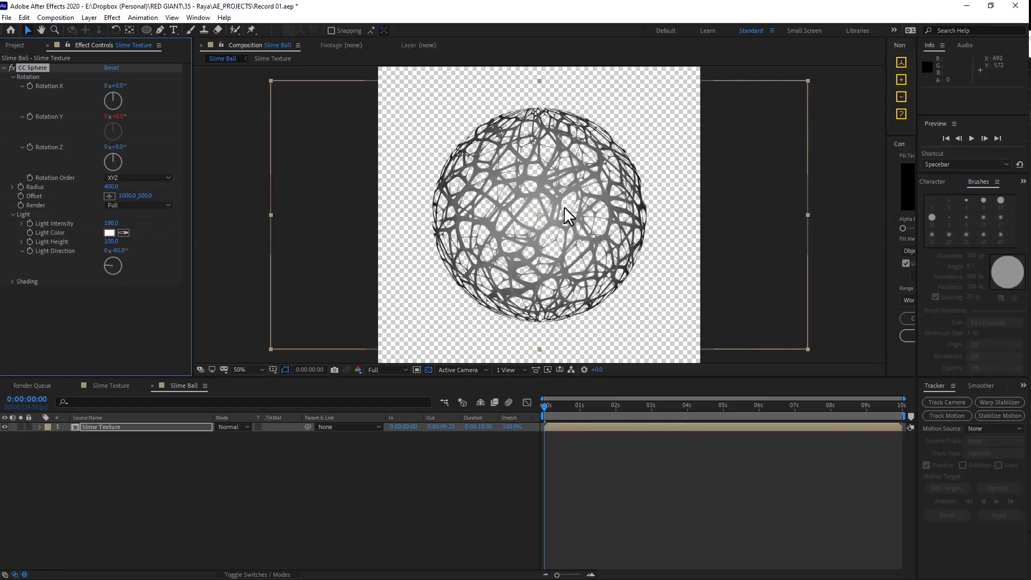
Step: Open Essential Graphics and choose Slime Ball as its primary composition
left_click(147, 424)
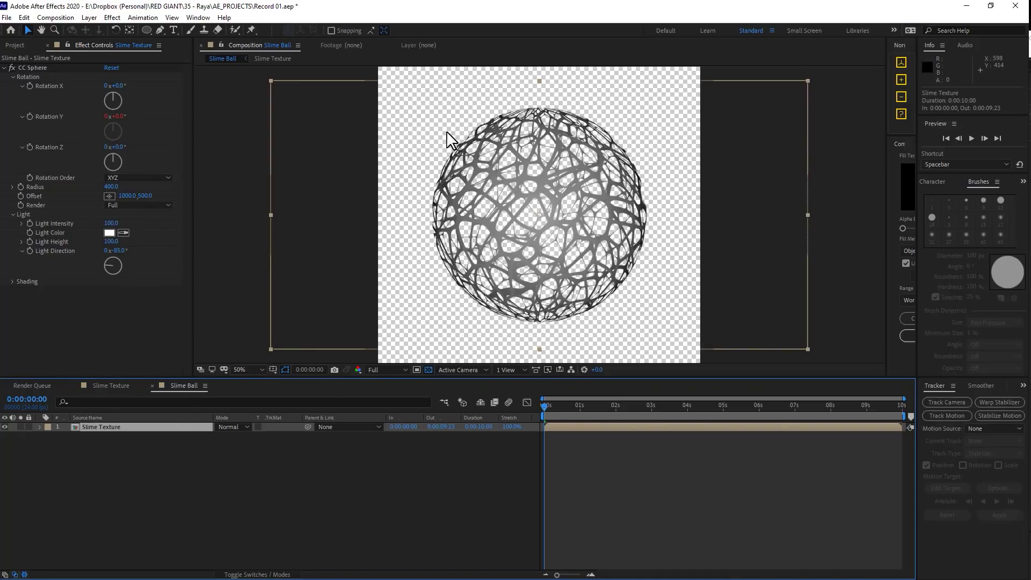
left_click(201, 20)
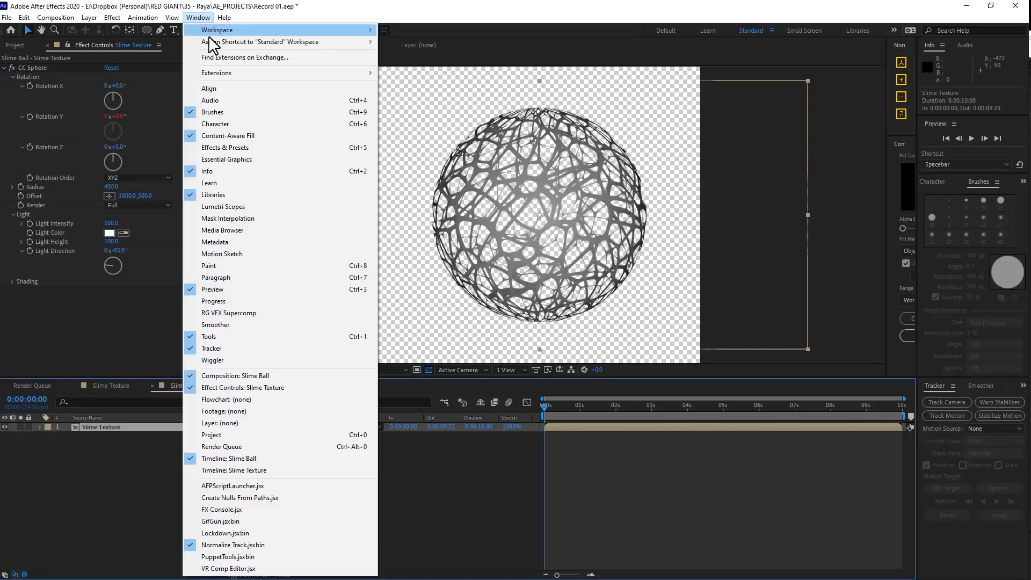
left_click(245, 161)
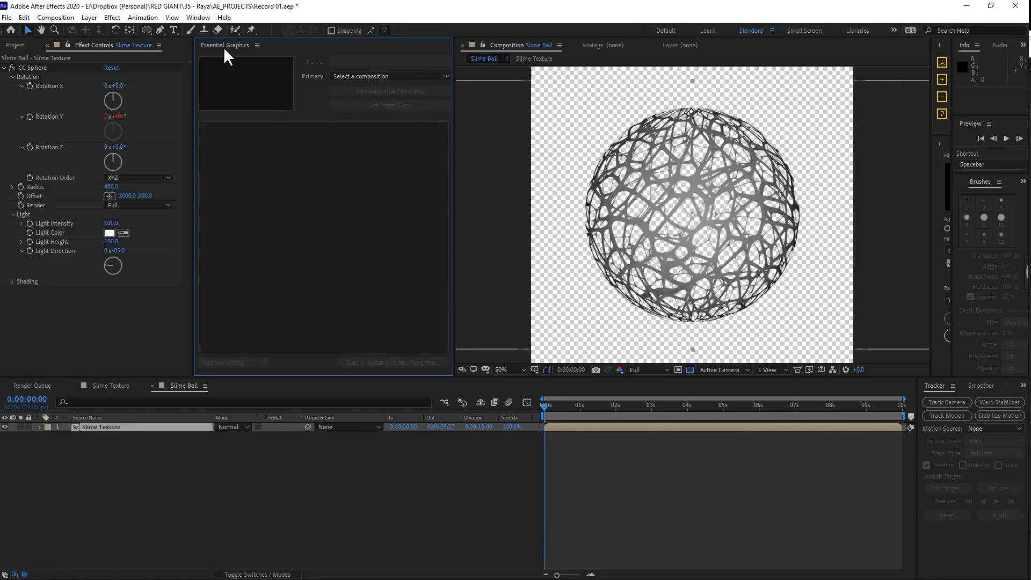
left_click(401, 77)
left_click(385, 115)
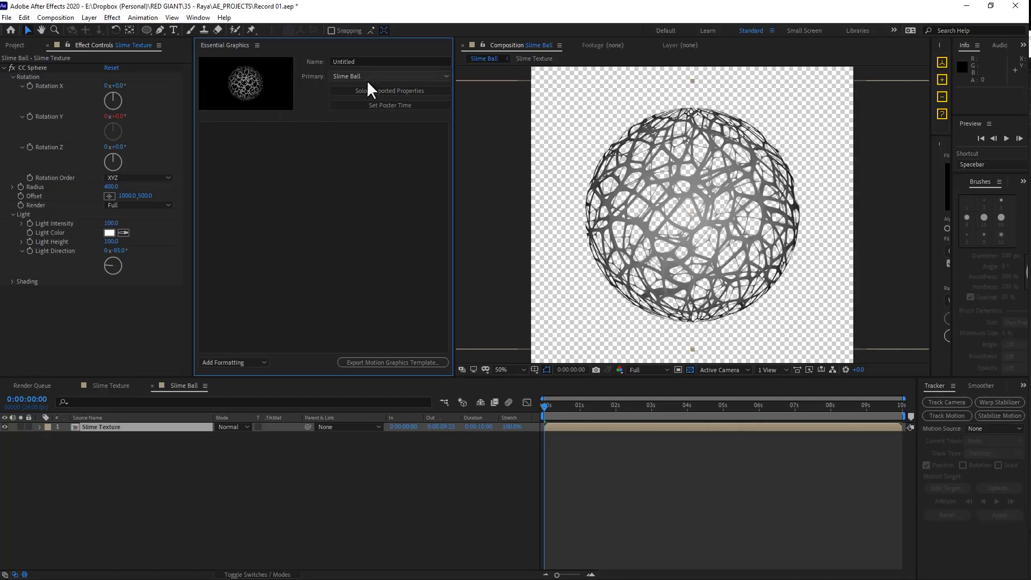
Step: Expose CC Sphere's Render and Light Intensity properties as Essential Graphics controls for Slime Ball
left_click(39, 427)
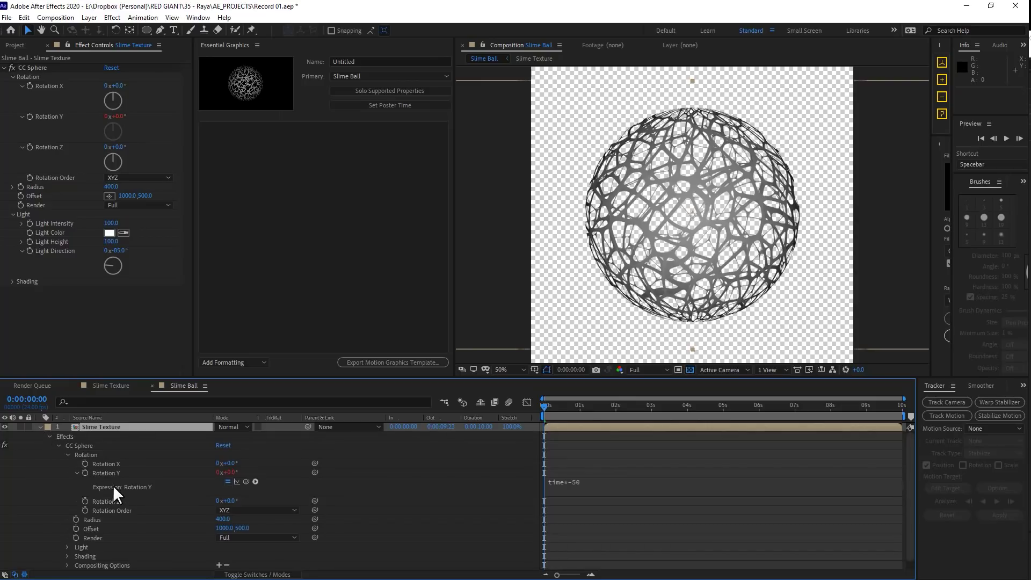
left_click_drag(92, 538, 258, 111)
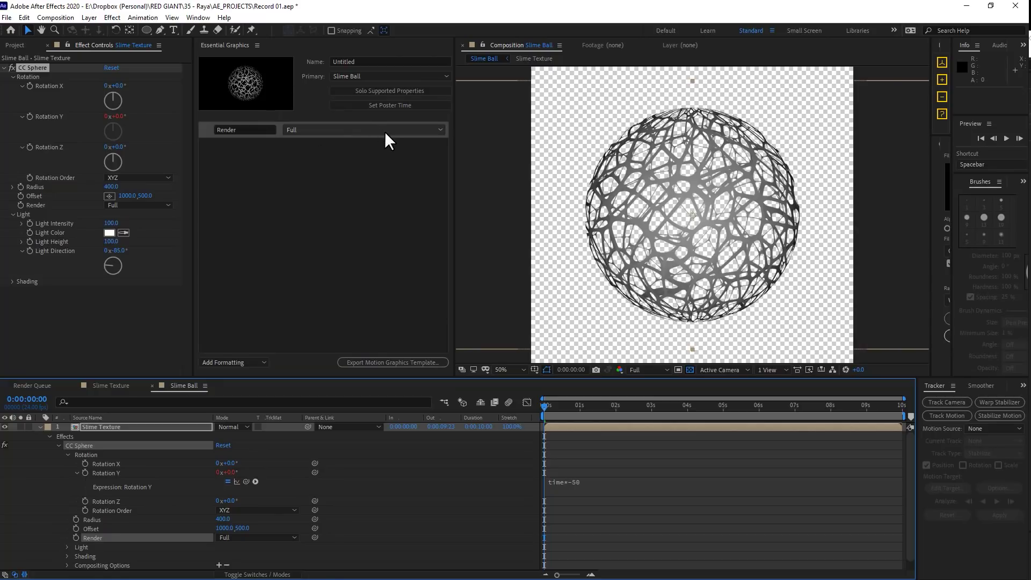
left_click(67, 546)
scroll(67, 547, "down", 2)
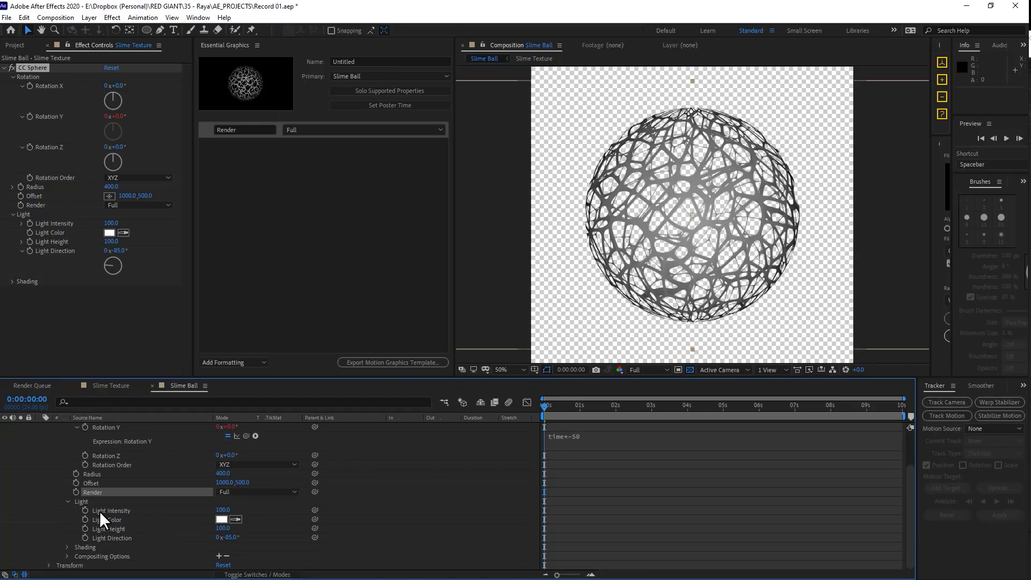
left_click_drag(100, 512, 263, 207)
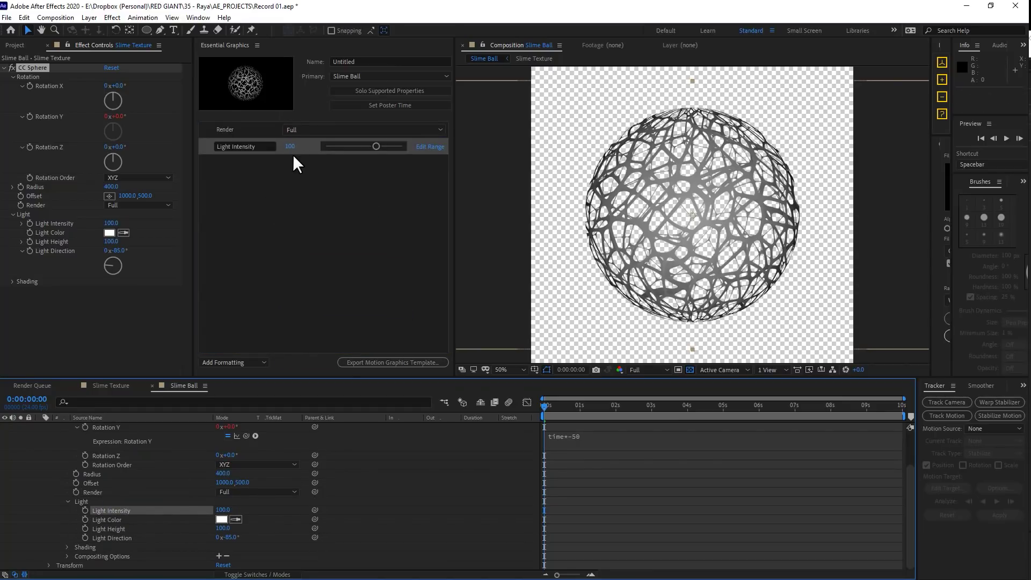
Step: Create a 1600 x 1600 px composition named Druun Assembly Comp 01
left_click(54, 17)
left_click(65, 27)
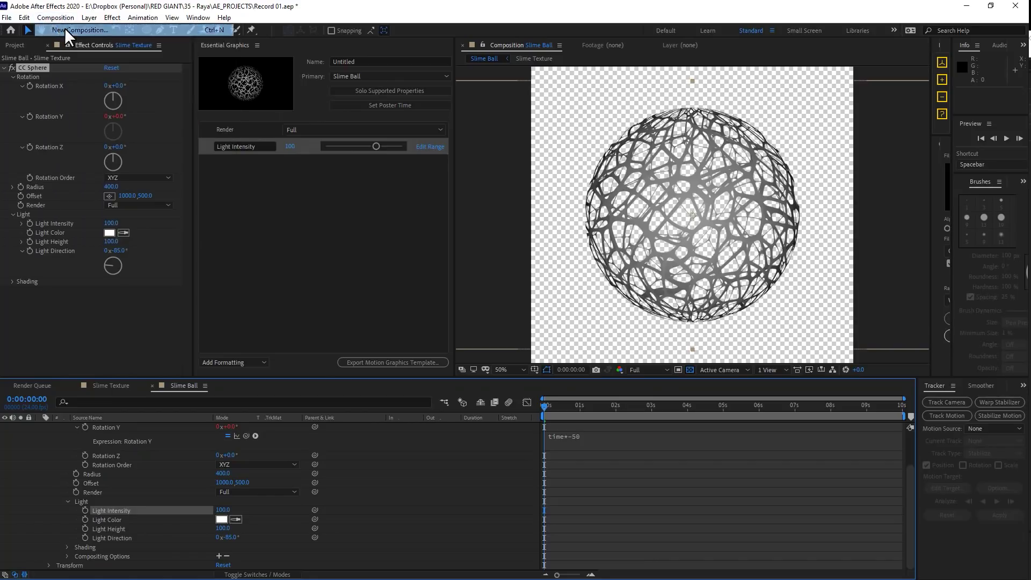
left_click(429, 227)
type("1600")
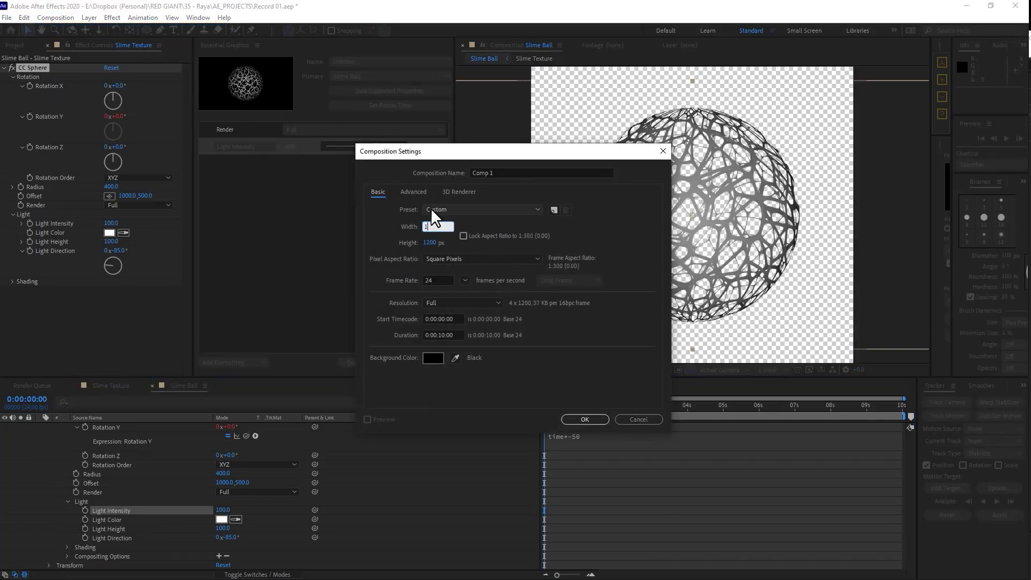
key("Tab")
type("1600")
key("shift+Tab")
key("shift+Tab")
key("shift+Tab")
type("D")
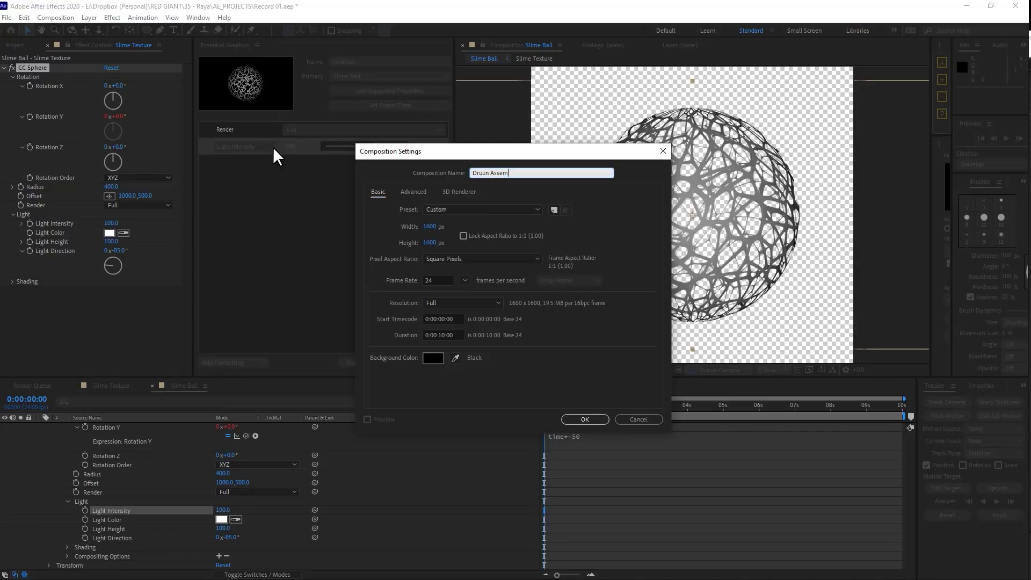
type("ruun Assembly Comp 01")
key("Return")
Step: Place Slime Ball in Druun Assembly Comp 01 and set its Render essential property to Inside
left_click_drag(37, 153, 160, 473)
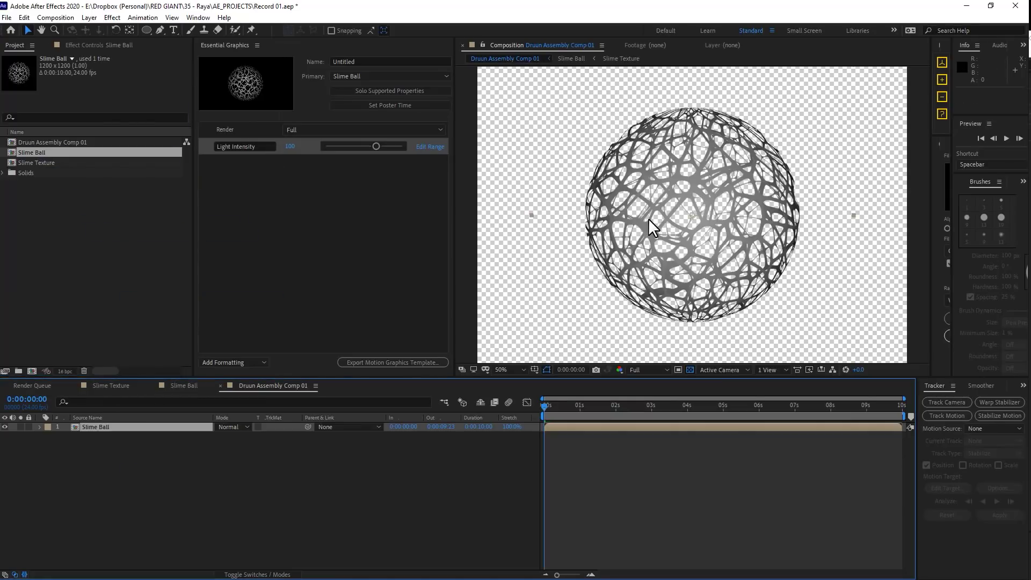
left_click(39, 426)
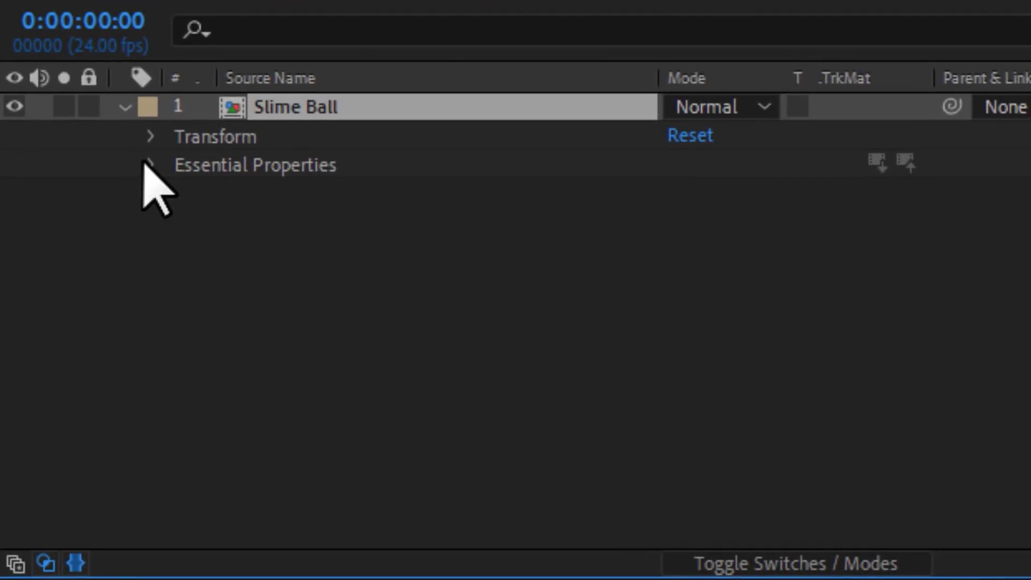
left_click(46, 445)
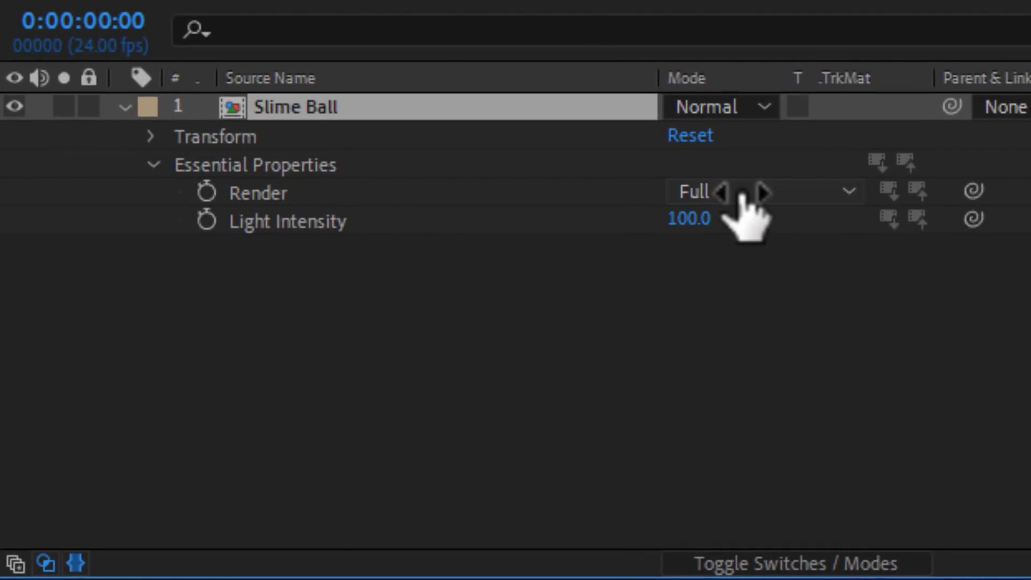
left_click(762, 198)
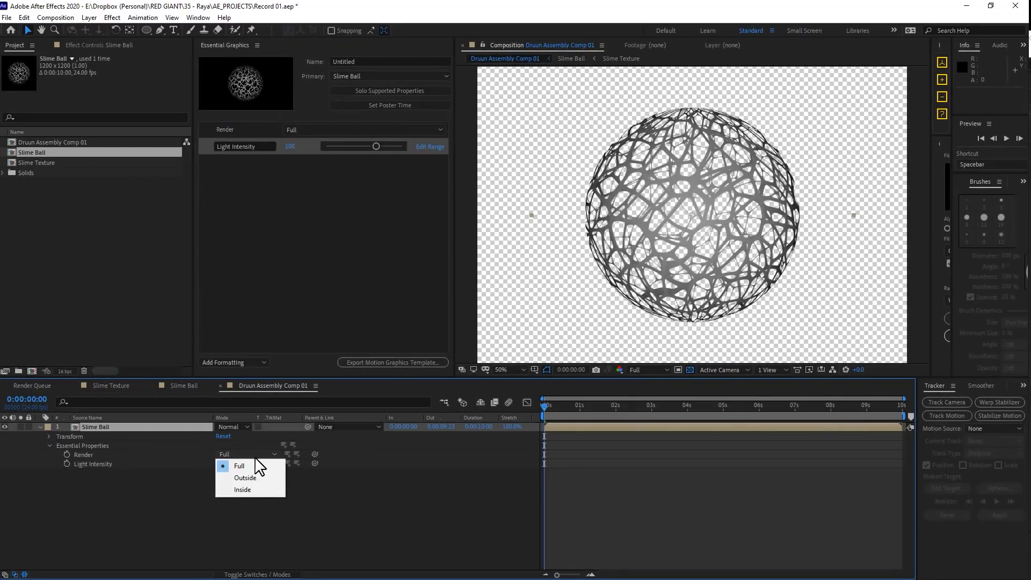
left_click(257, 487)
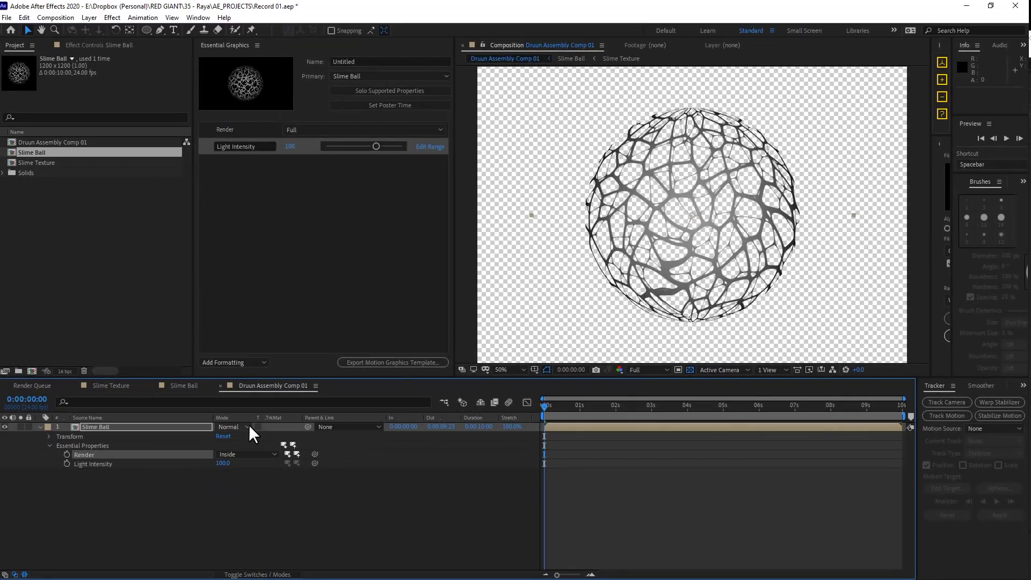
Step: Duplicate the Slime Ball layer and set the upper copy's Render essential property to Outside
left_click(142, 429)
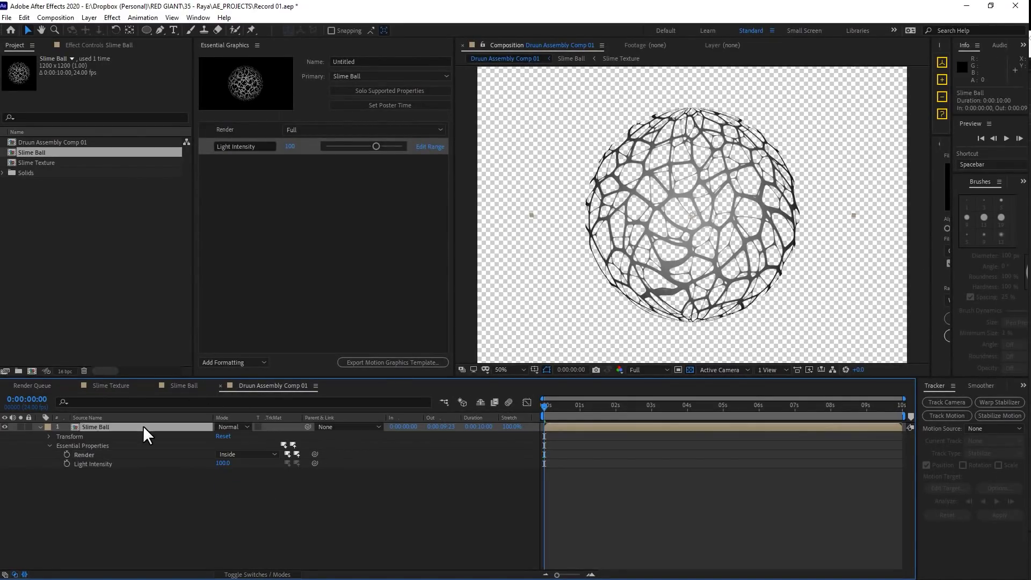
key("ctrl+d")
left_click(40, 427)
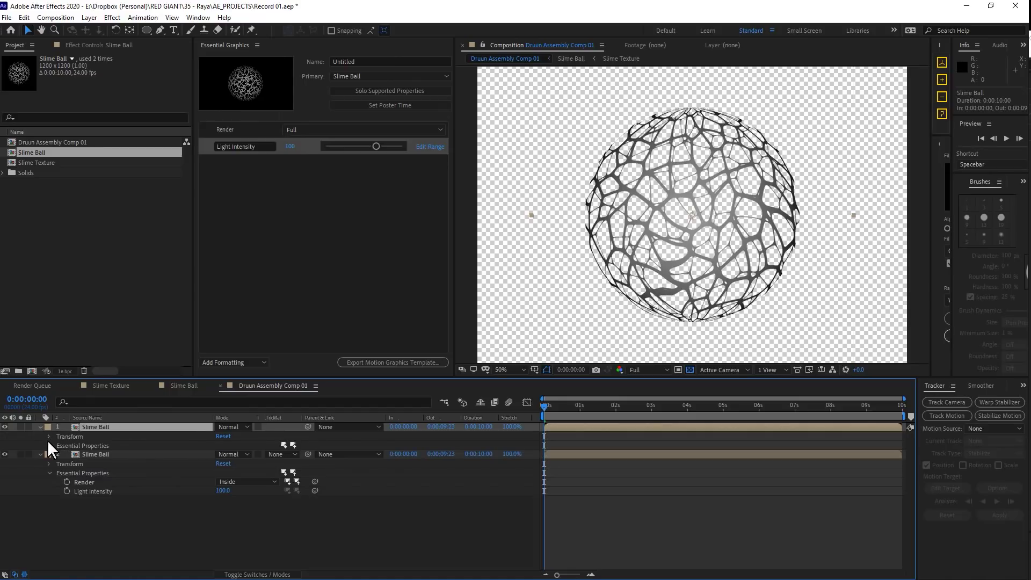
left_click(50, 445)
left_click(253, 455)
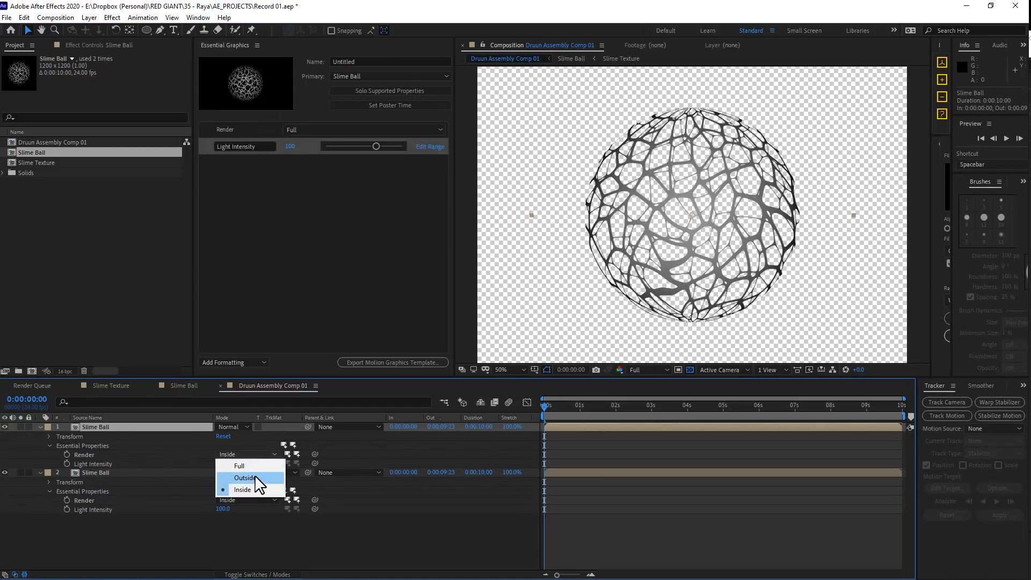
left_click(259, 478)
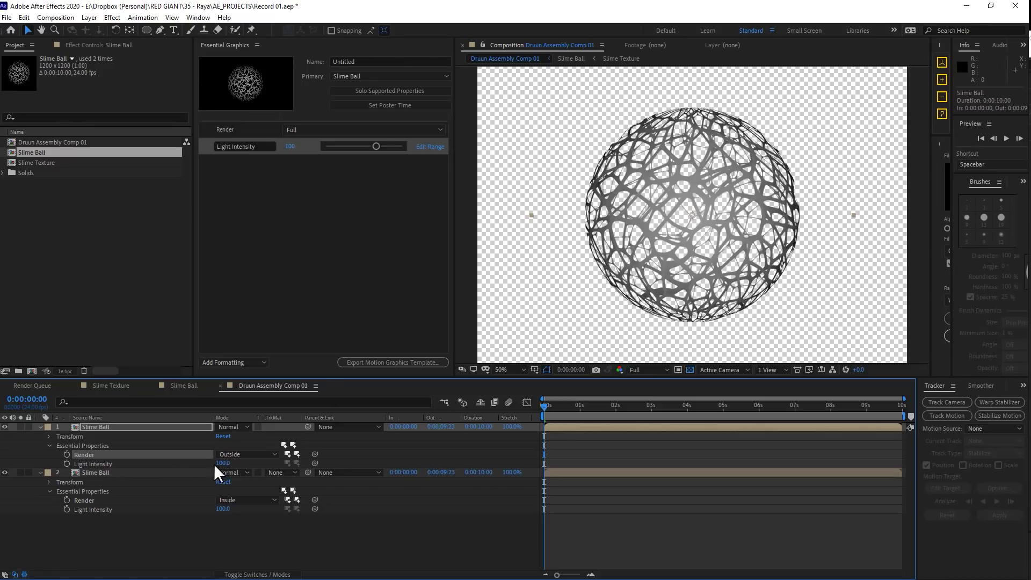
Step: Lower the Light Intensity of the upper, Outside-rendered Slime Ball layer to 18
left_click(169, 464)
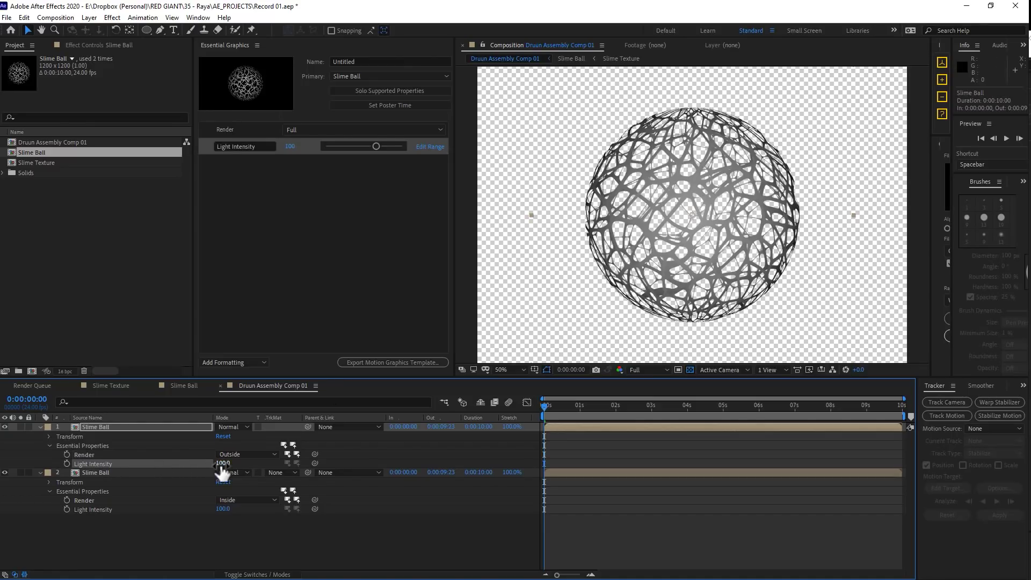
left_click_drag(220, 465, 167, 471)
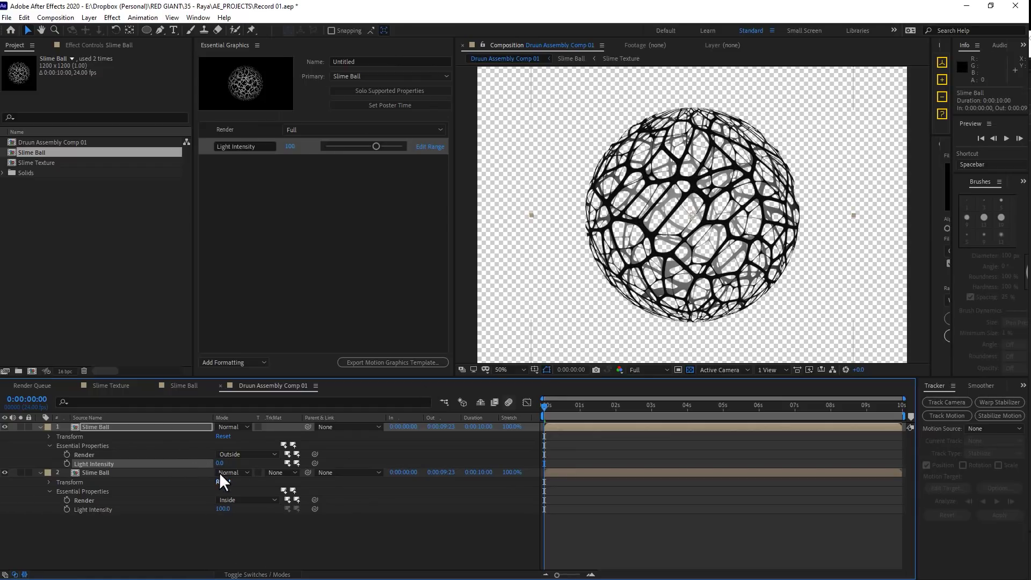
left_click_drag(222, 463, 230, 463)
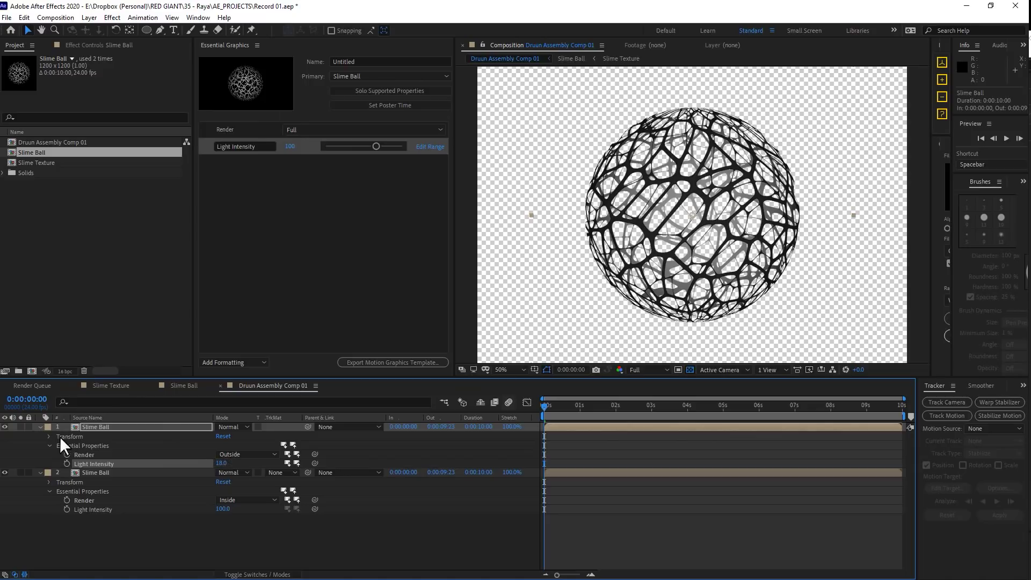
Step: Show layer names instead of source names and rename the upper layer Slime Ball - Front
left_click(208, 417)
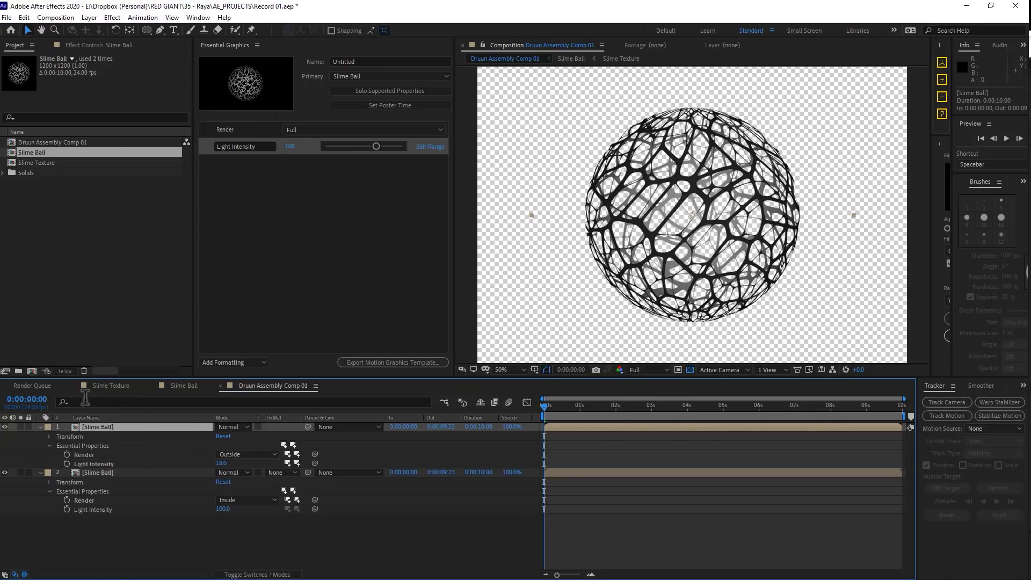
key("Return")
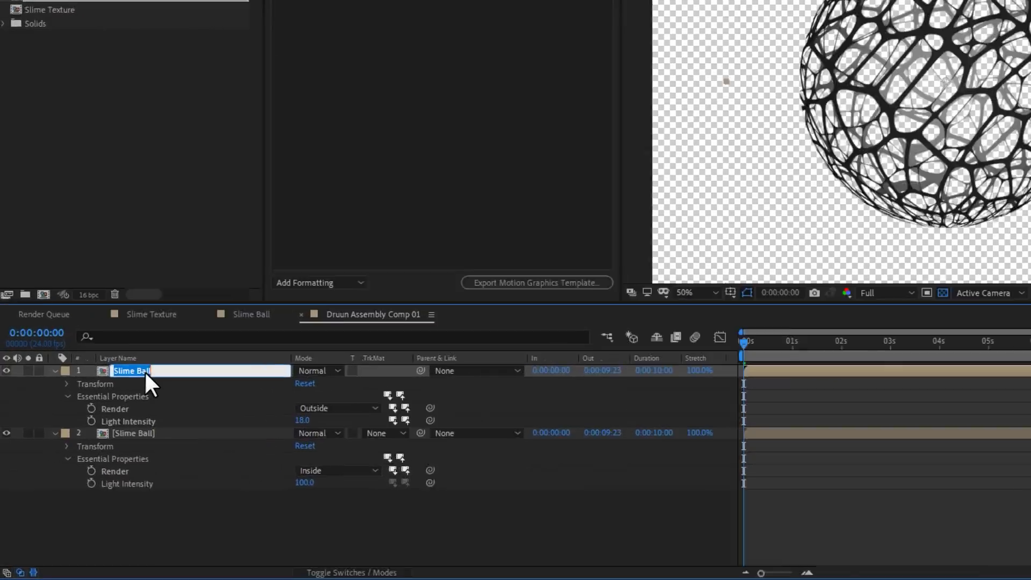
type("- Fr")
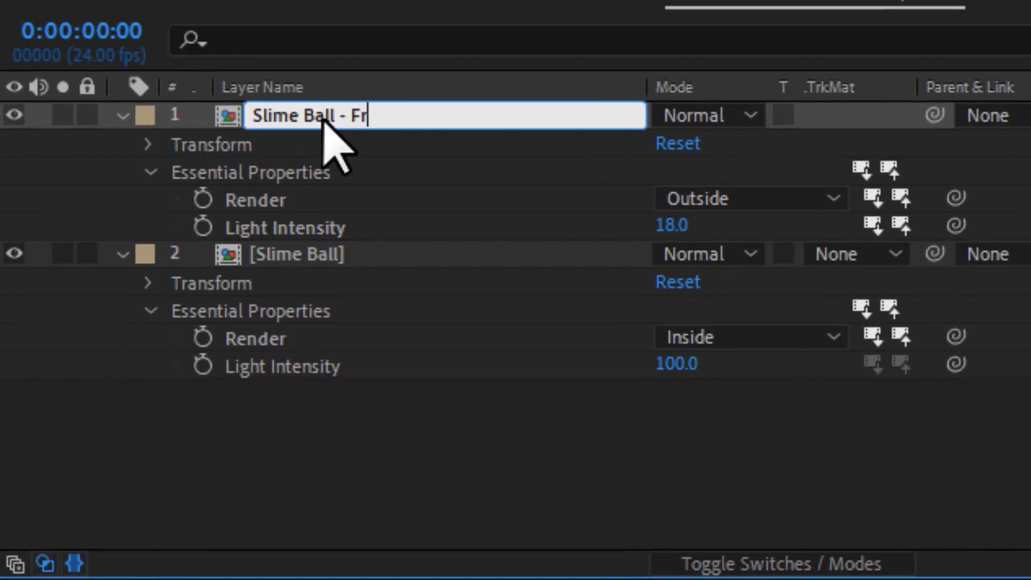
type("ont")
Step: Rename the lower Slime Ball layer to Slime Ball - Back
left_click(339, 251)
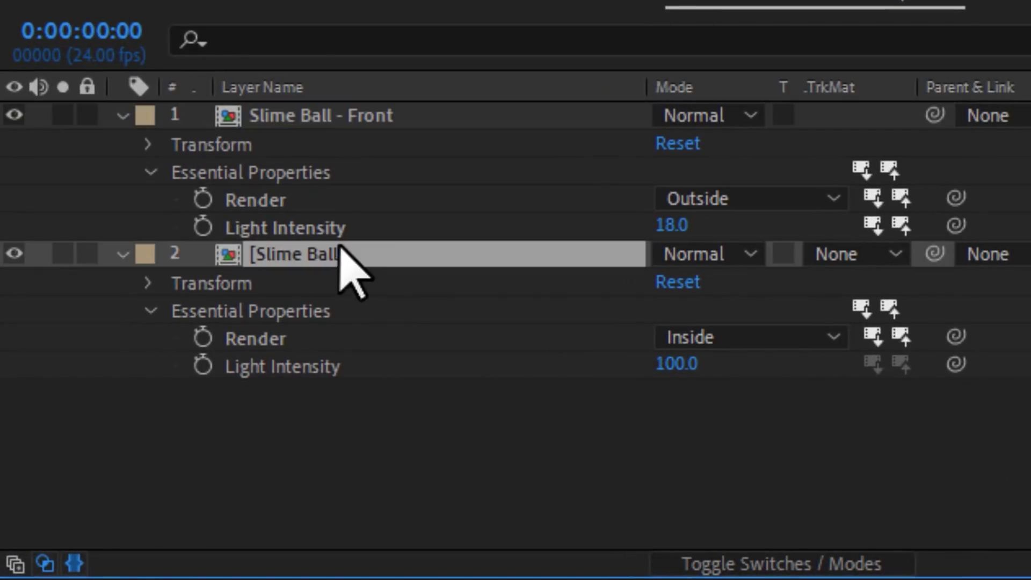
key("Return")
type("- B")
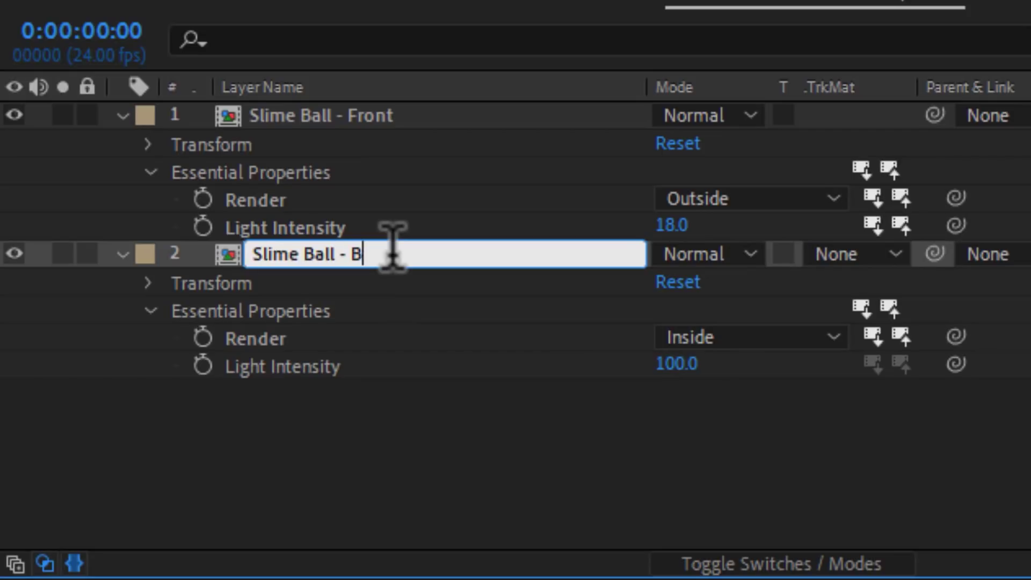
type("ack")
key("Return")
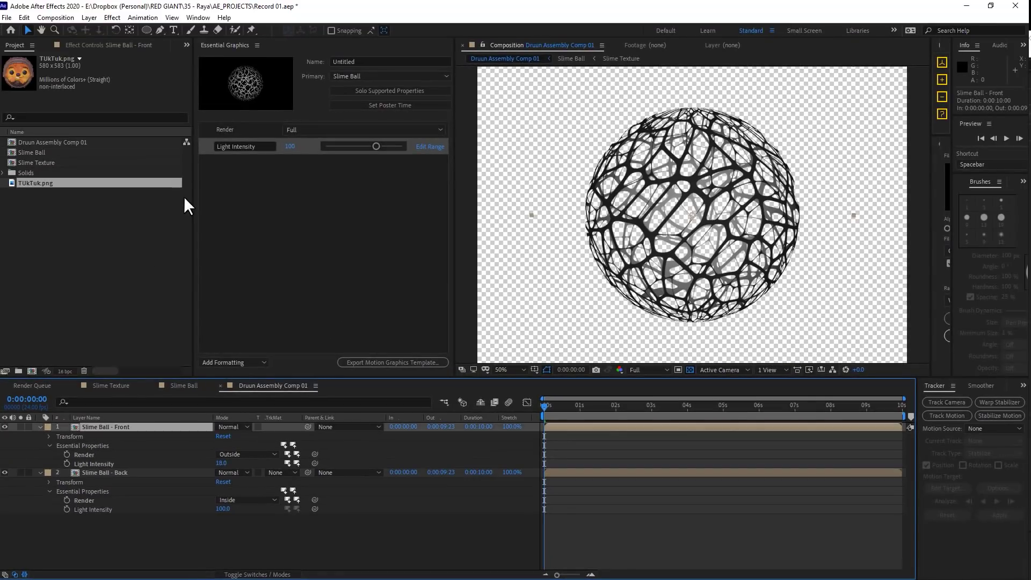
Step: Temporarily place TUkTuk.png between the front and back Slime Ball layers to preview the depth, and delete it again
left_click(128, 227)
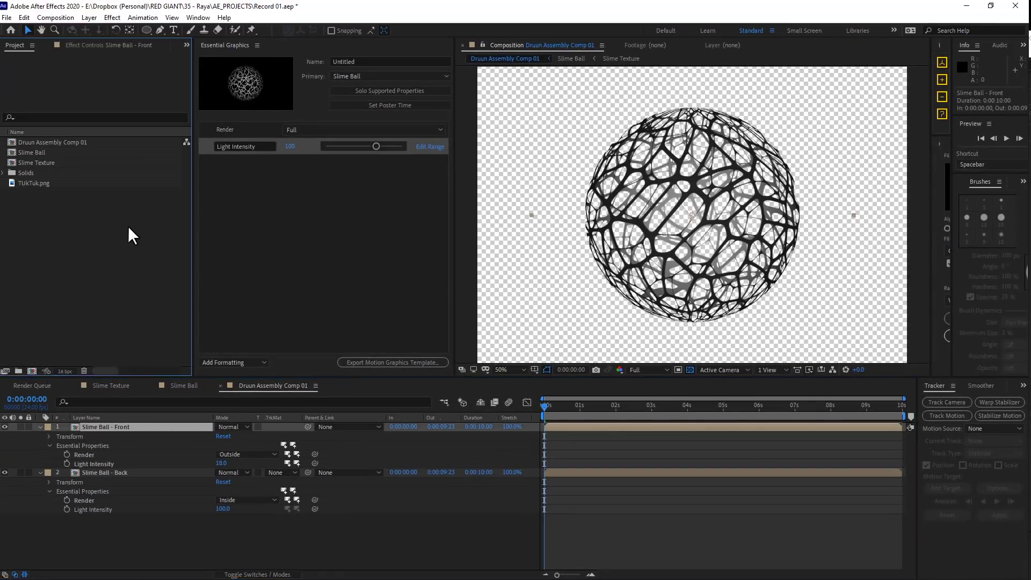
left_click_drag(31, 183, 151, 468)
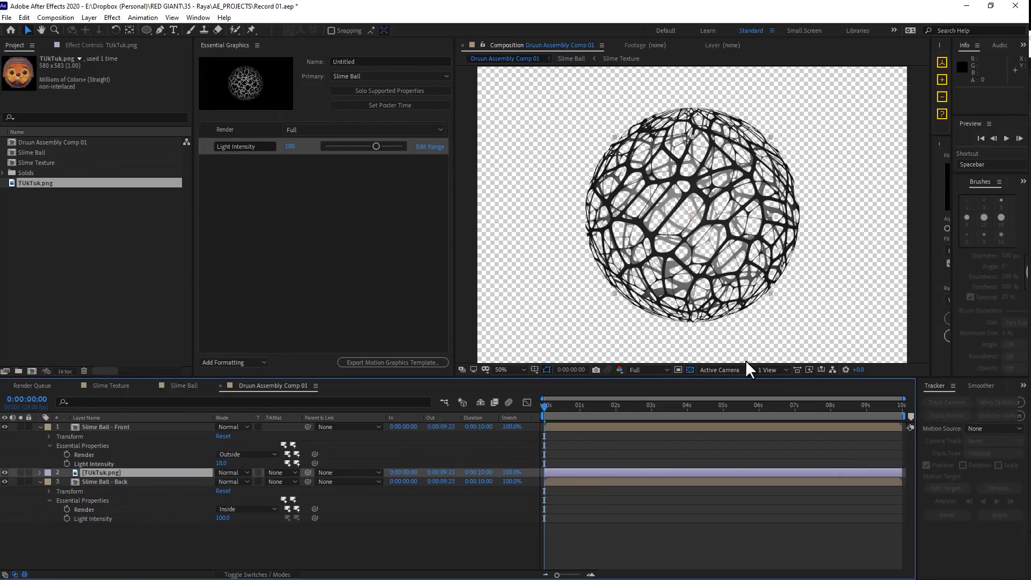
left_click(1006, 139)
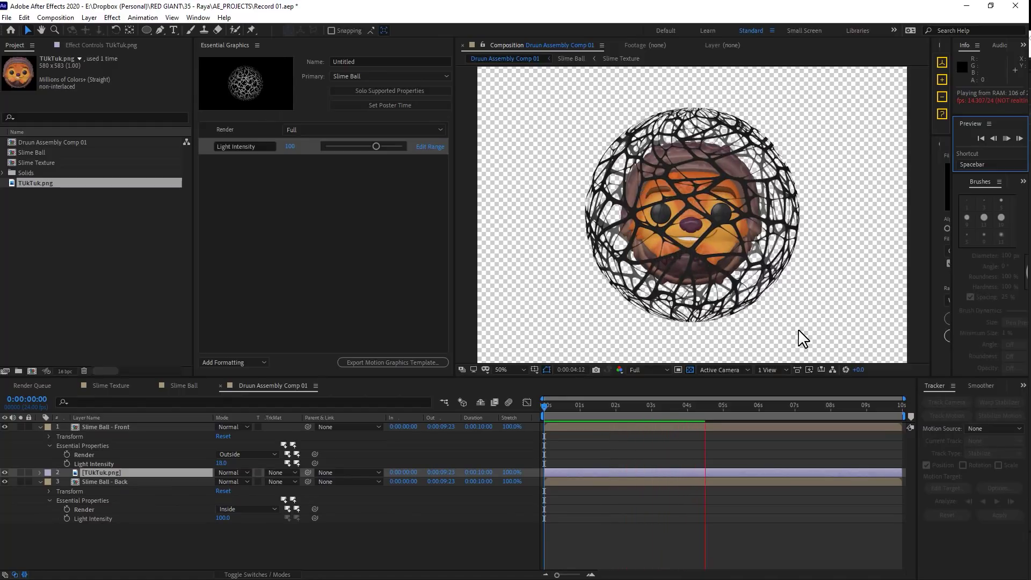
key("space")
left_click(102, 472)
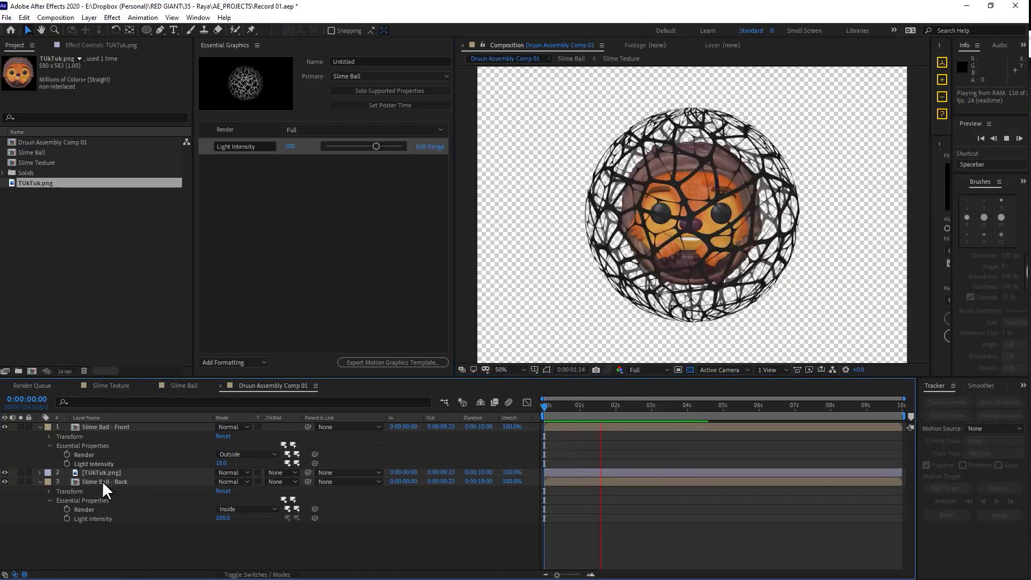
key("Delete")
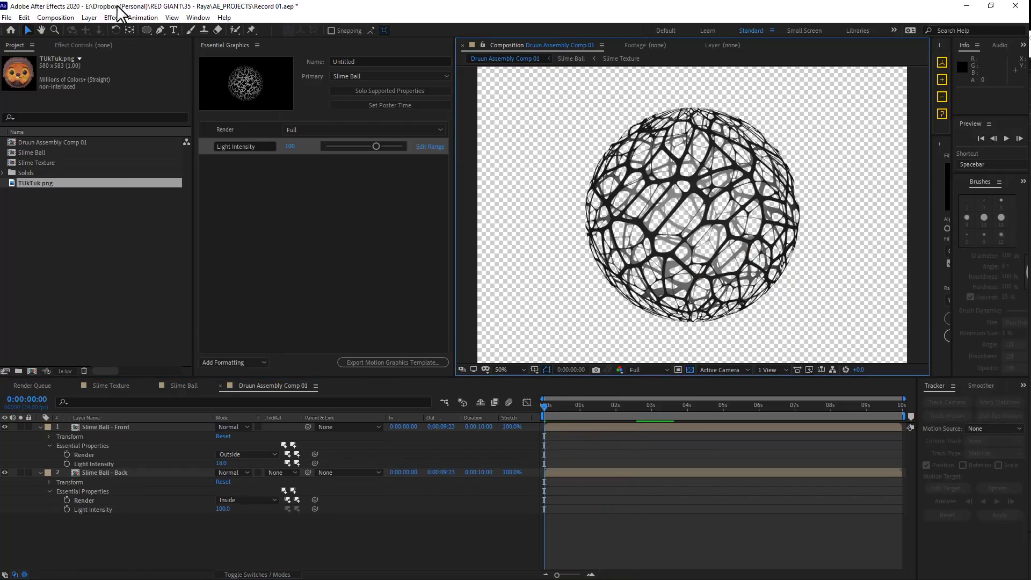
Step: Add a new white solid to Druun Assembly Comp 01
left_click(89, 18)
mouse_move(99, 31)
left_click(274, 42)
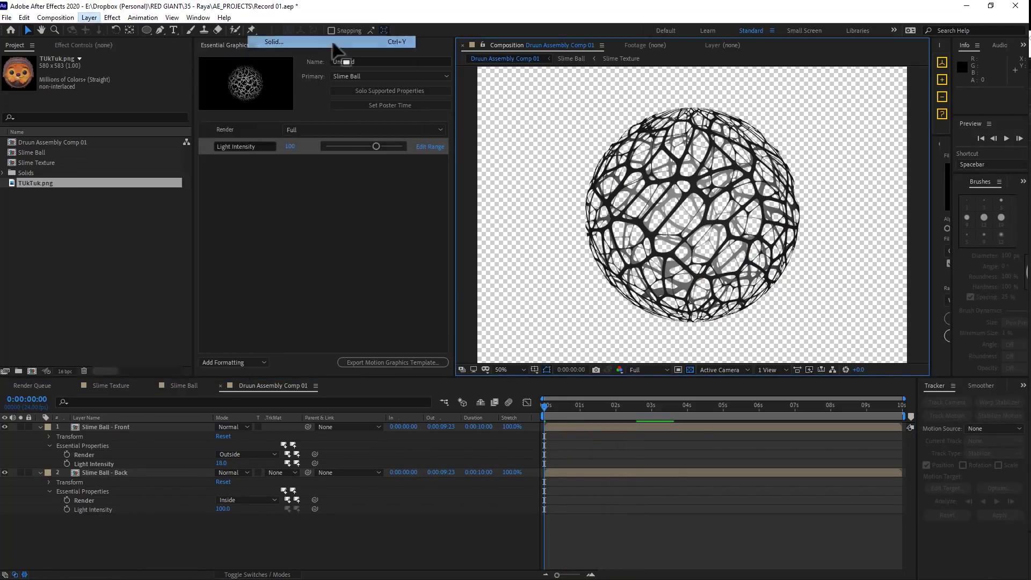
left_click(599, 499)
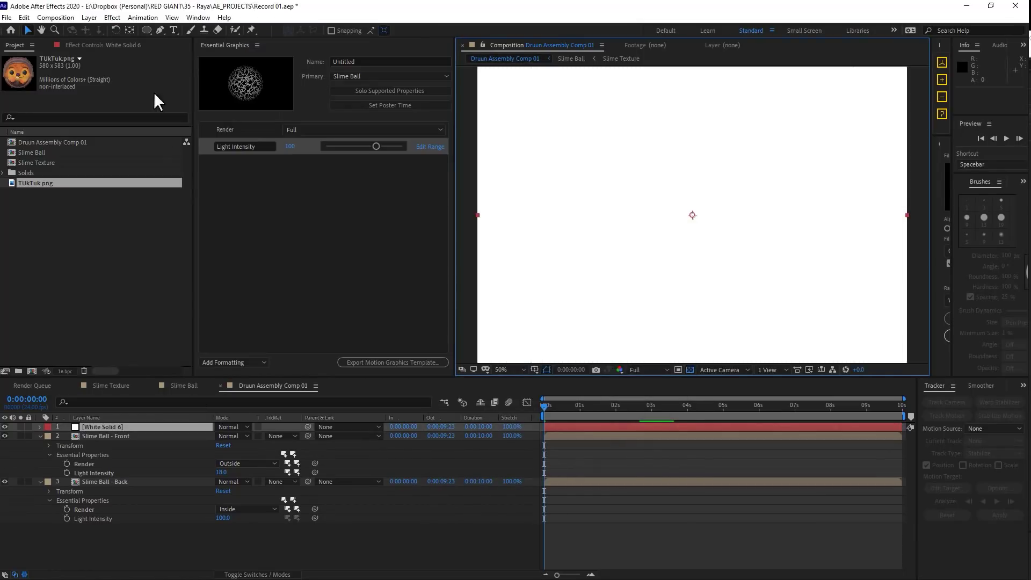
Step: Mask the white solid with a centred ellipse feathered 111 pixels and place it between Slime Ball - Front and Slime Ball - Back
left_click(146, 30)
mouse_move(619, 152)
left_mouse_down()
mouse_move(806, 295)
mouse_move(760, 284)
left_mouse_up()
key("f")
left_click_drag(236, 445, 298, 443)
left_click_drag(107, 428, 127, 474)
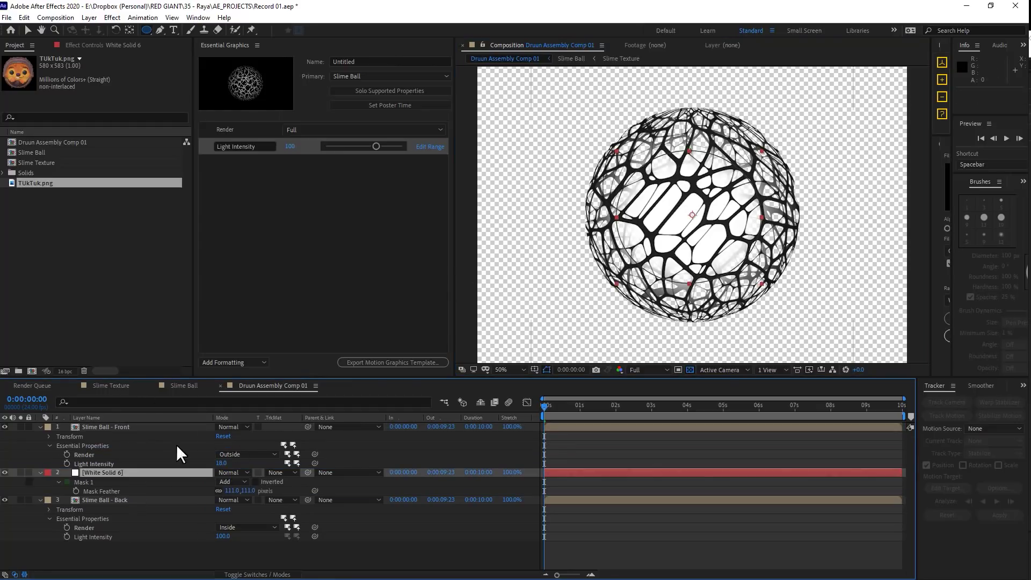
Step: Duplicate the Slime Ball - Front and Slime Ball - Back layers together
left_click(109, 427)
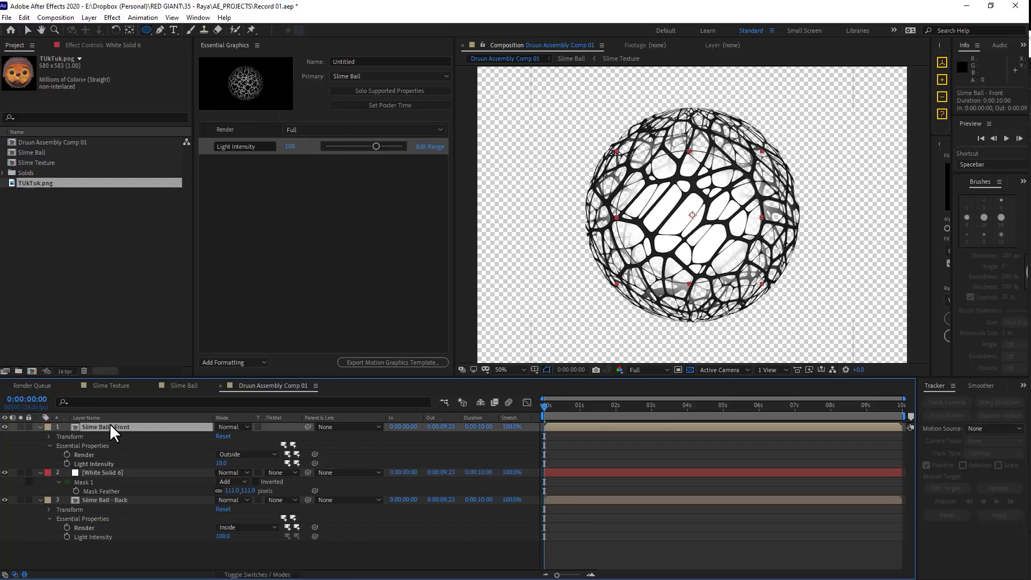
left_click(125, 500, "ctrl")
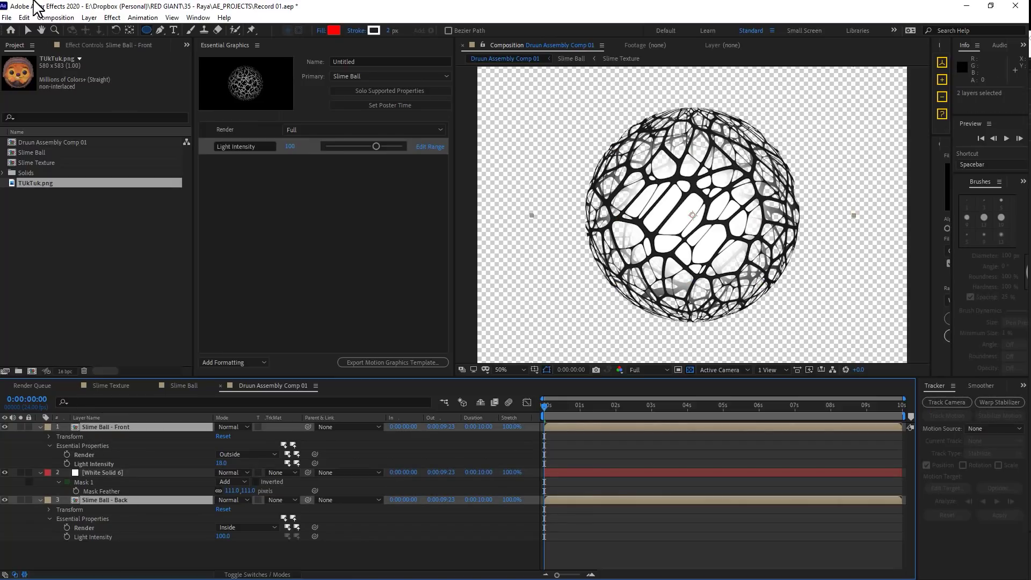
left_click(28, 30)
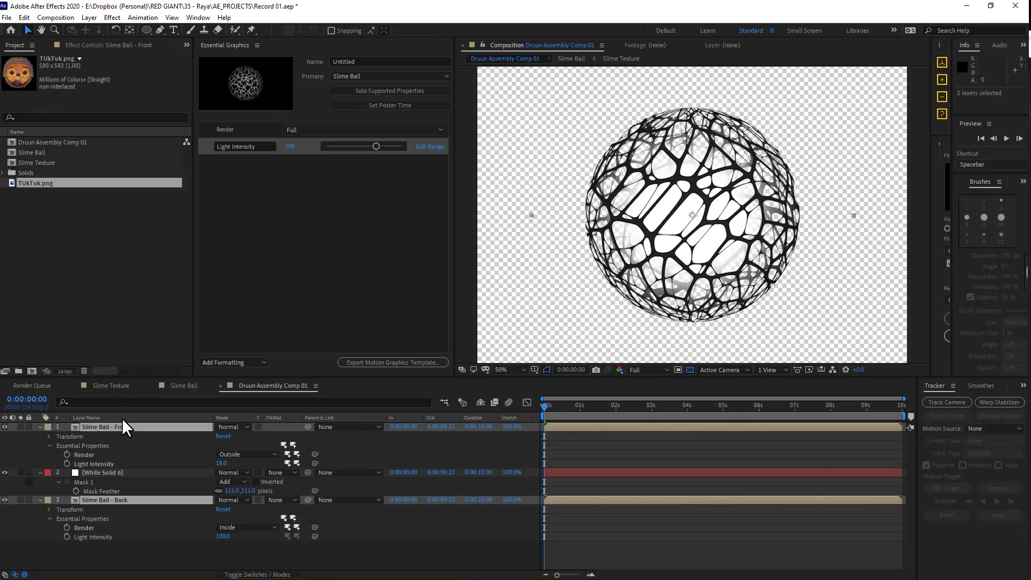
left_click(127, 428)
key("ctrl+d")
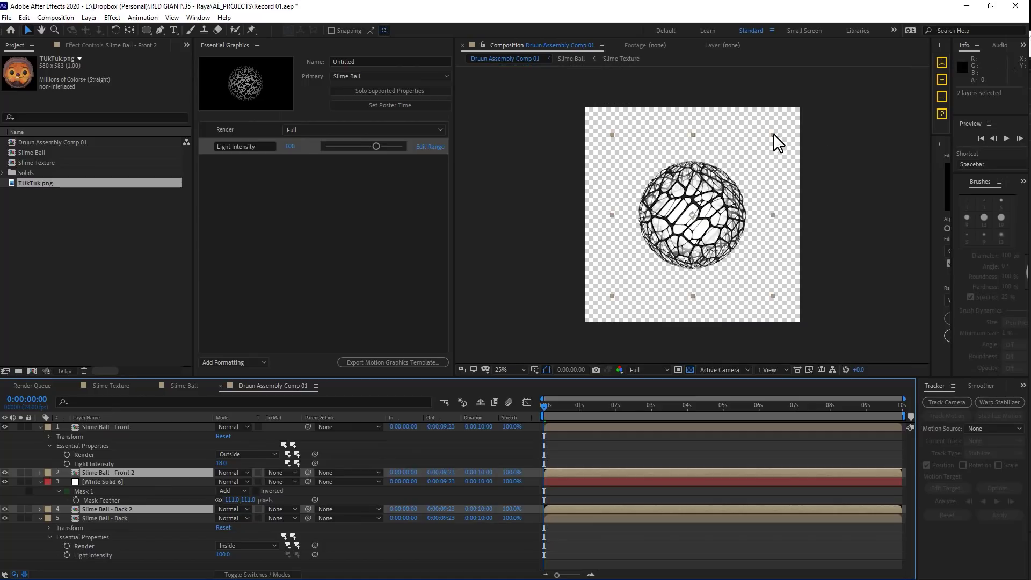
Step: Scale the two duplicated Slime Ball layers down slightly and rotate them by about -13.8 degrees
left_click_drag(774, 134, 743, 161)
key("w")
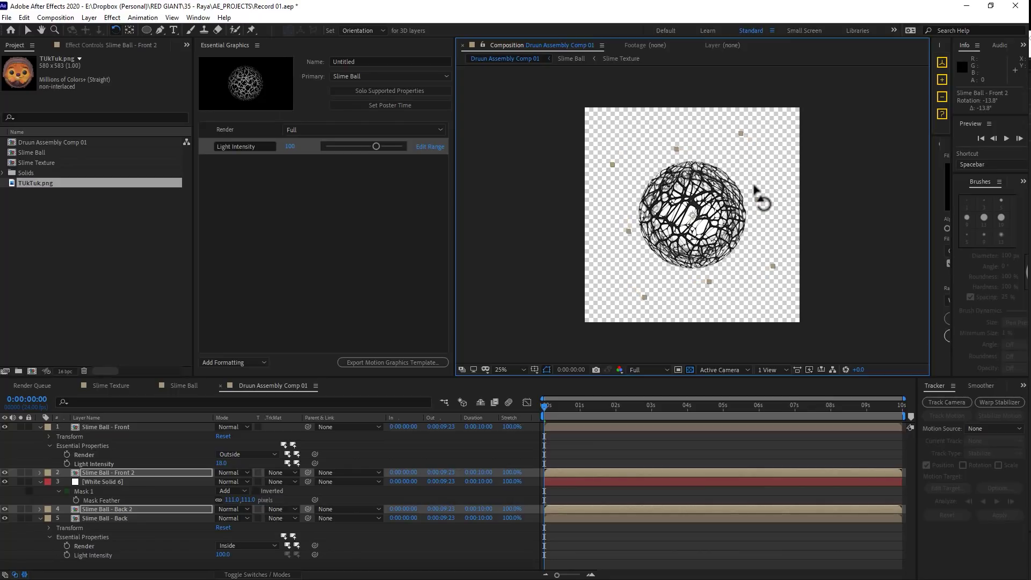
key("period")
key("period")
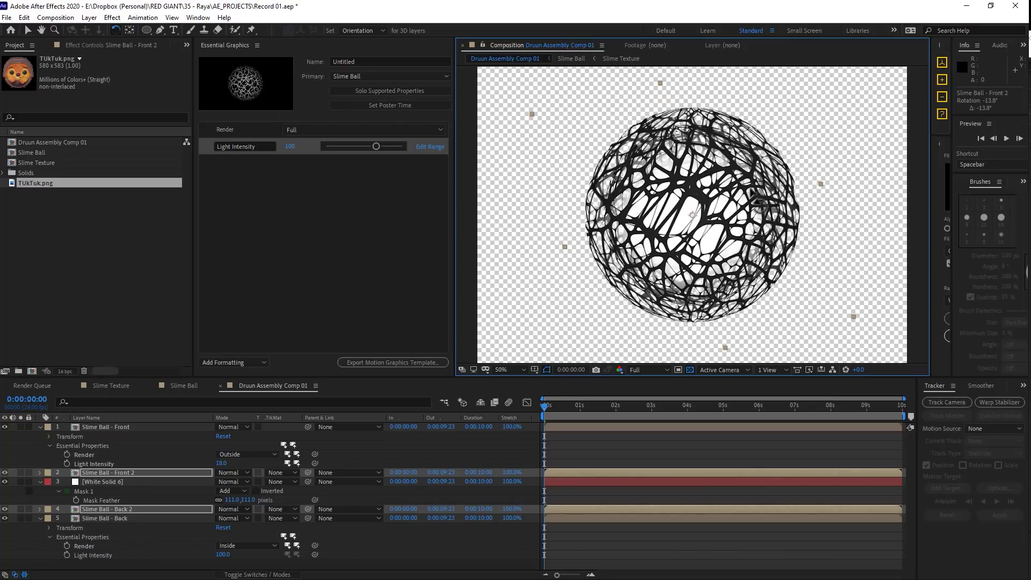
Step: Set the Light Intensity essential property of Slime Ball - Front 2 to 48
left_click(90, 557)
left_click(40, 471)
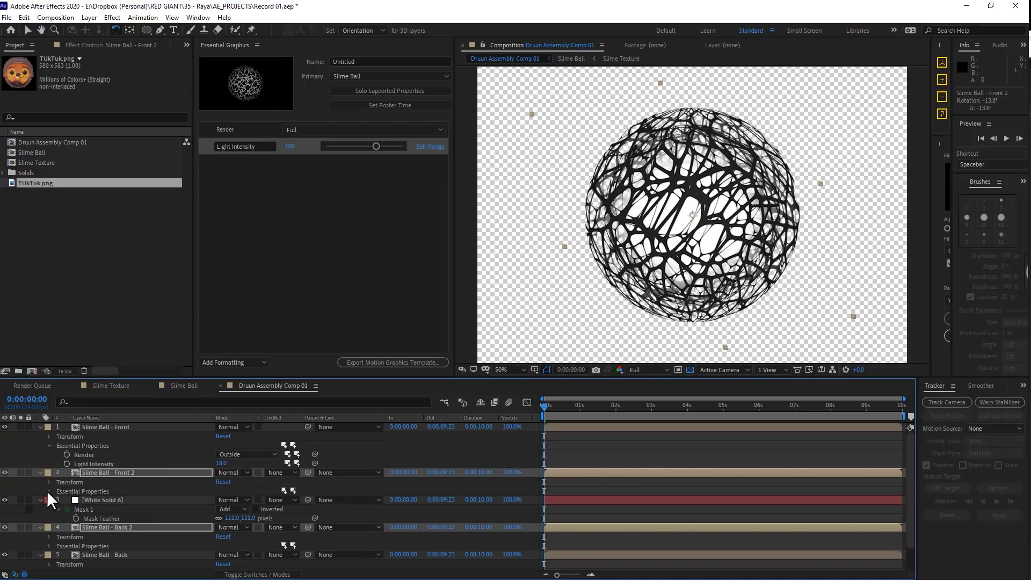
left_click(49, 491)
left_click(204, 495)
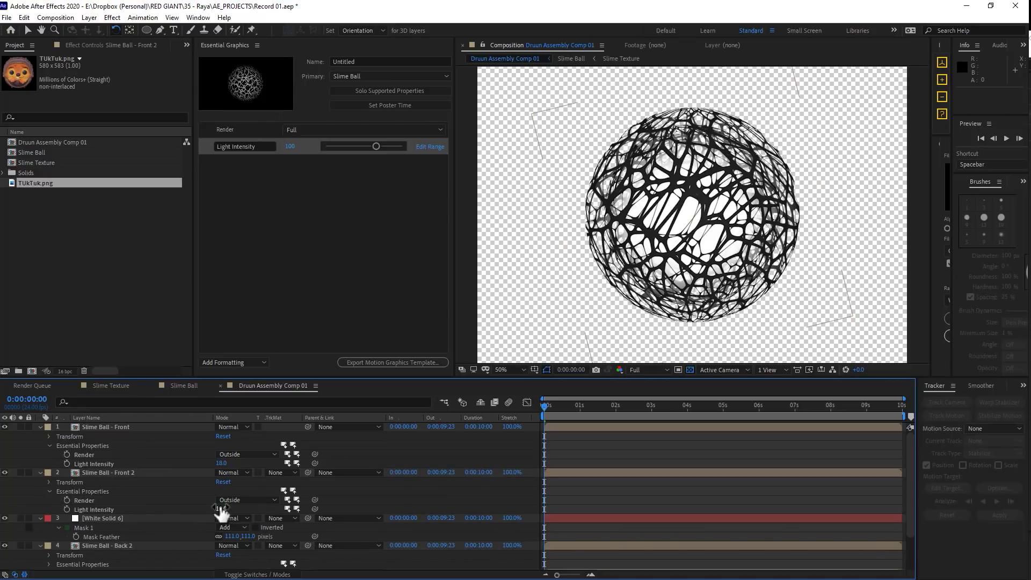
left_click_drag(221, 509, 241, 501)
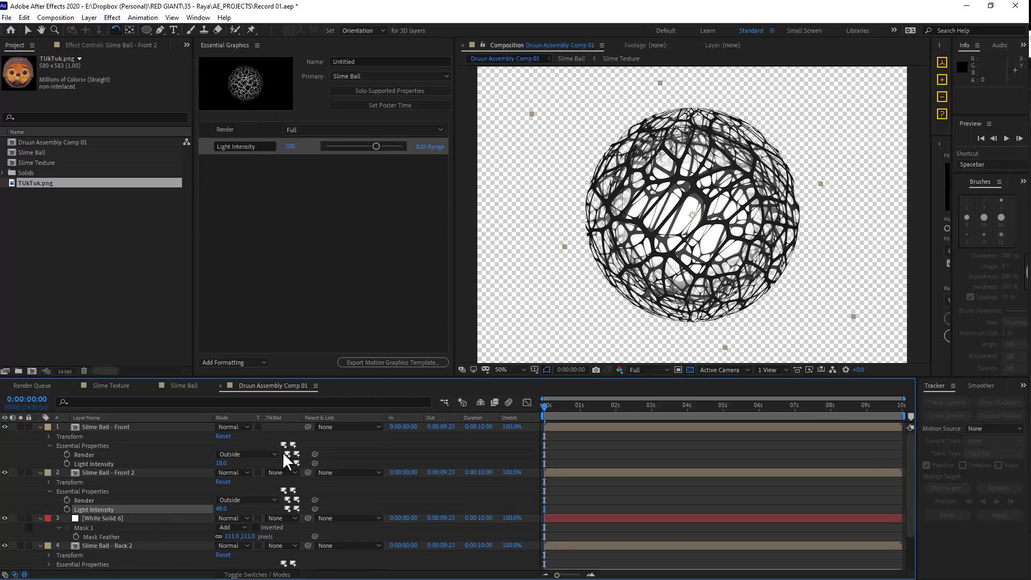
Step: Inspect the layered slime ball up close and preview its rotation
scroll(687, 219, "up", 1)
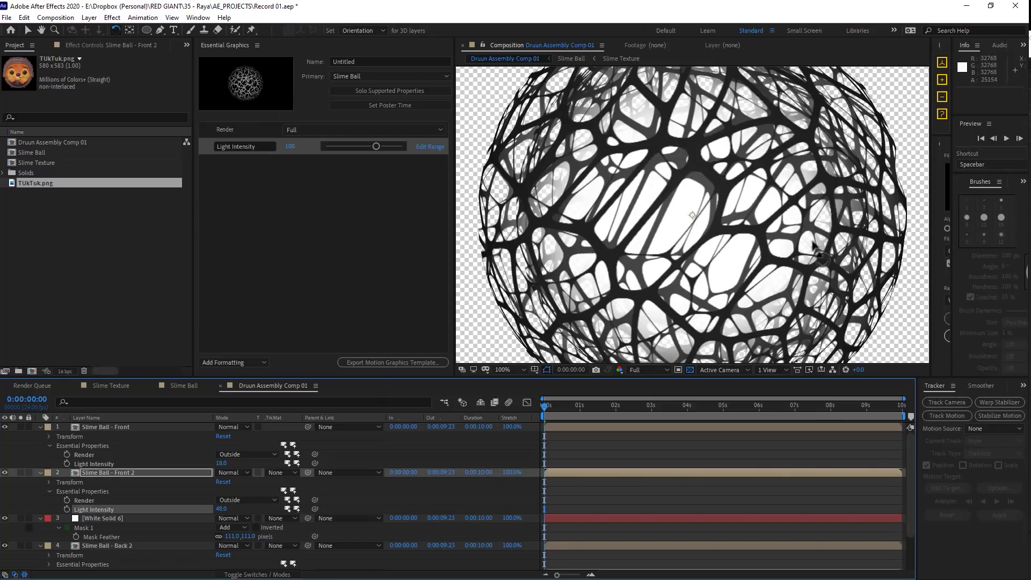
scroll(781, 203, "down", 1)
left_click(1007, 143)
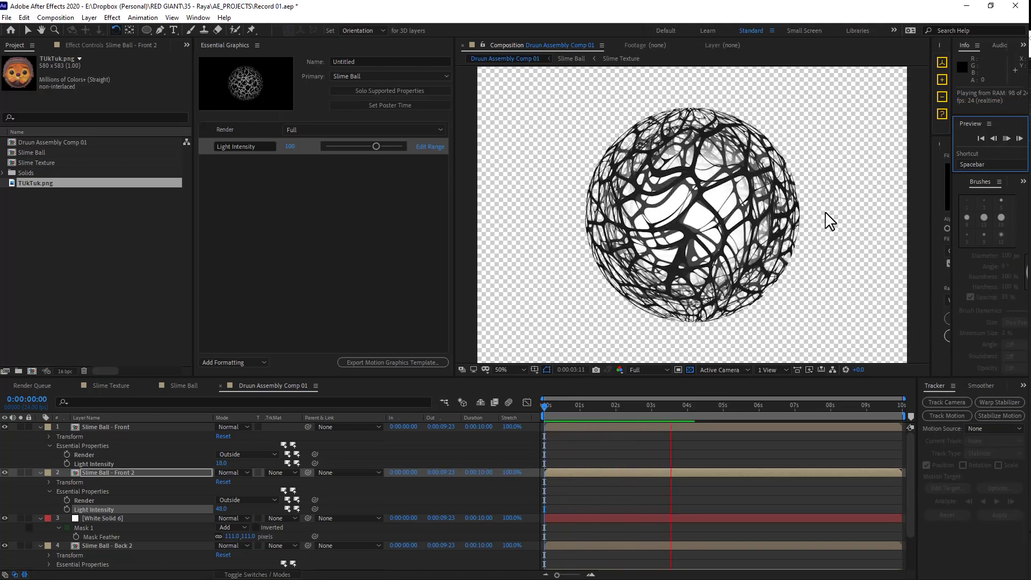
left_click(841, 250)
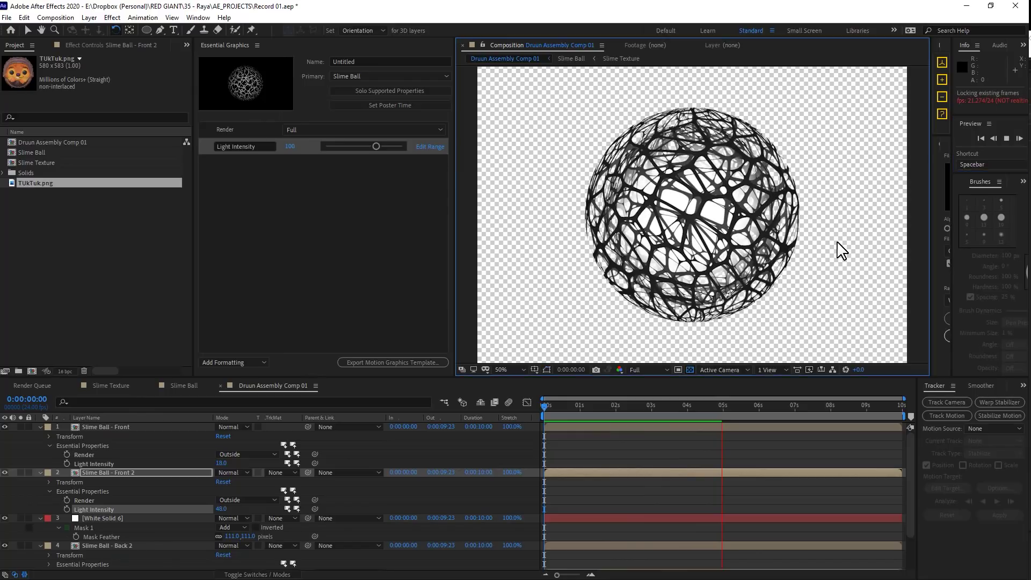
key("space")
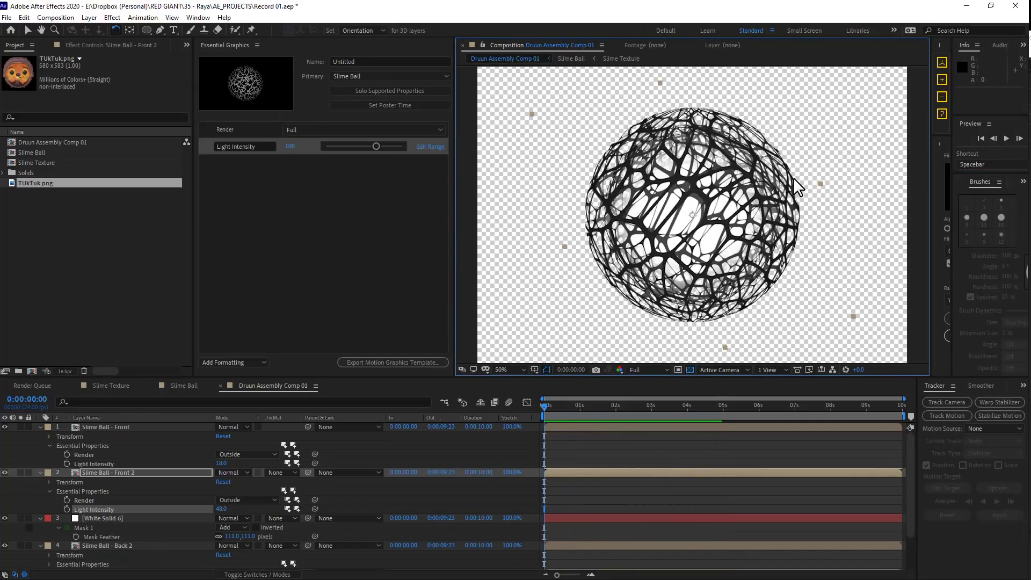
Step: Collapse the properties of all layers in Druun Assembly Comp 01 and clear the selection
left_click(114, 422)
key("ctrl+a")
left_click(41, 427)
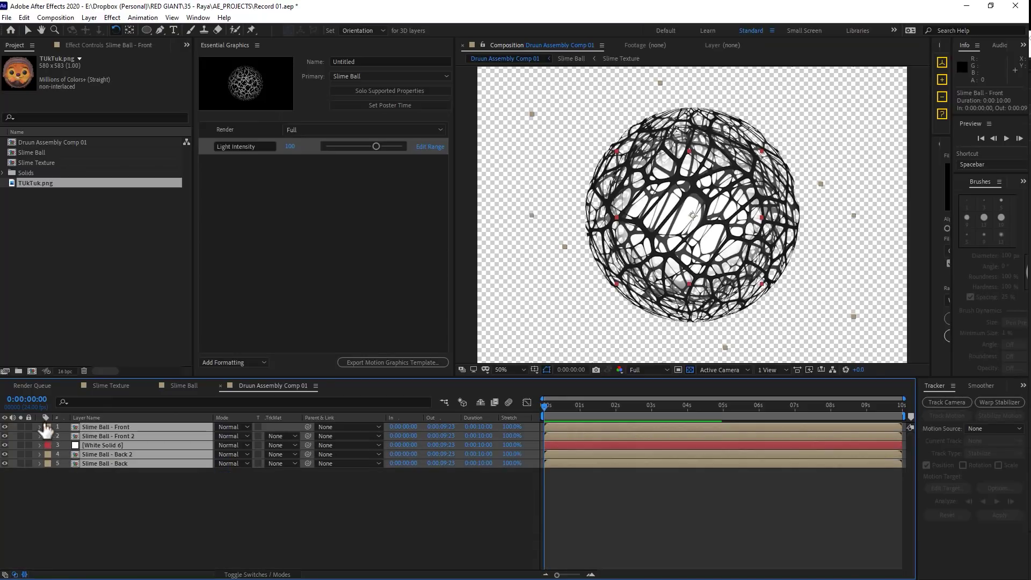
left_click(172, 510)
Step: Add an adjustment layer above the Slime Ball layers and name it ADJ - Distort CC
left_click(91, 17)
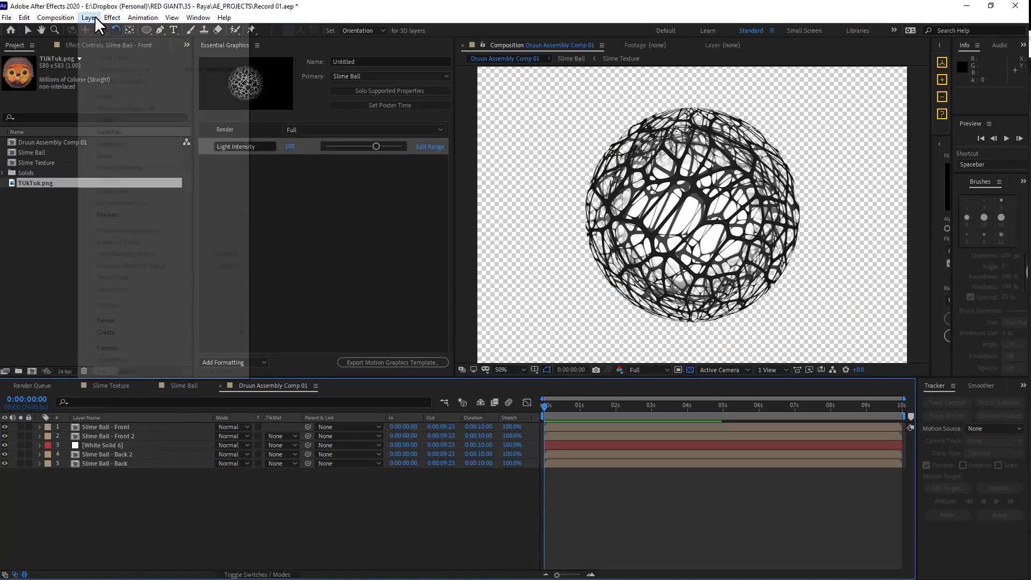
mouse_move(102, 30)
left_click(333, 100)
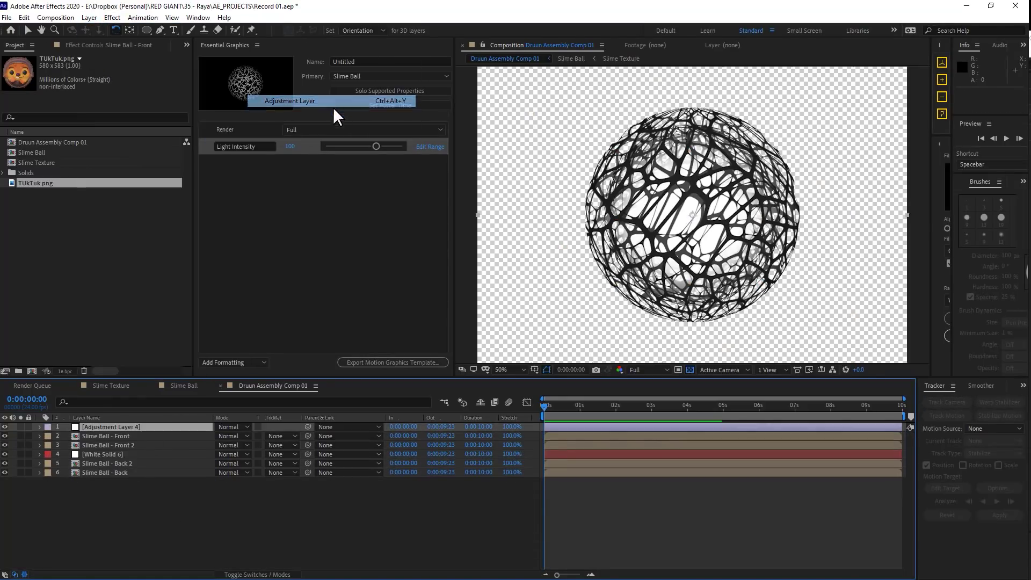
left_click(150, 427)
key("Return")
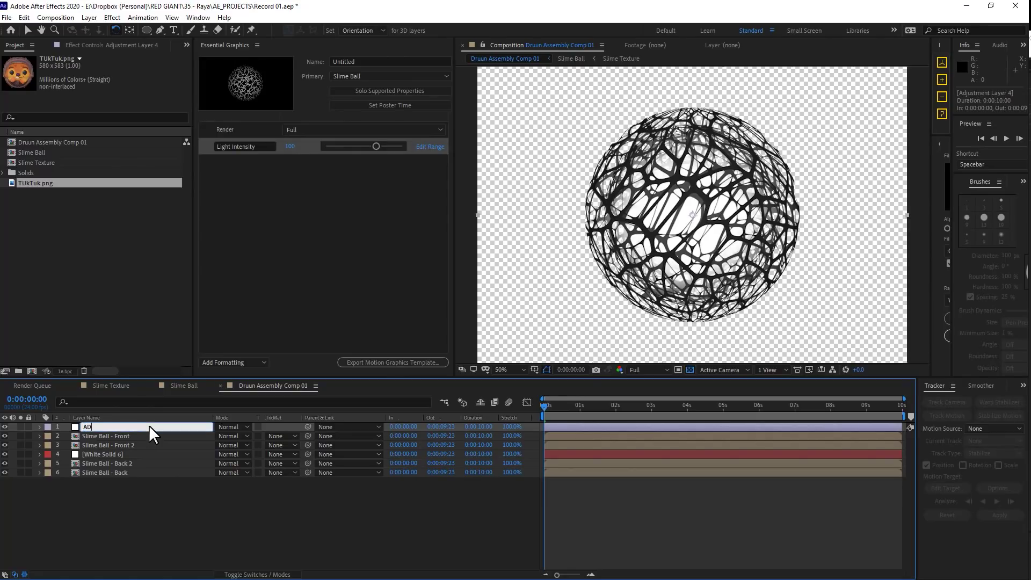
type("ADJ - Distort CC")
key("Return")
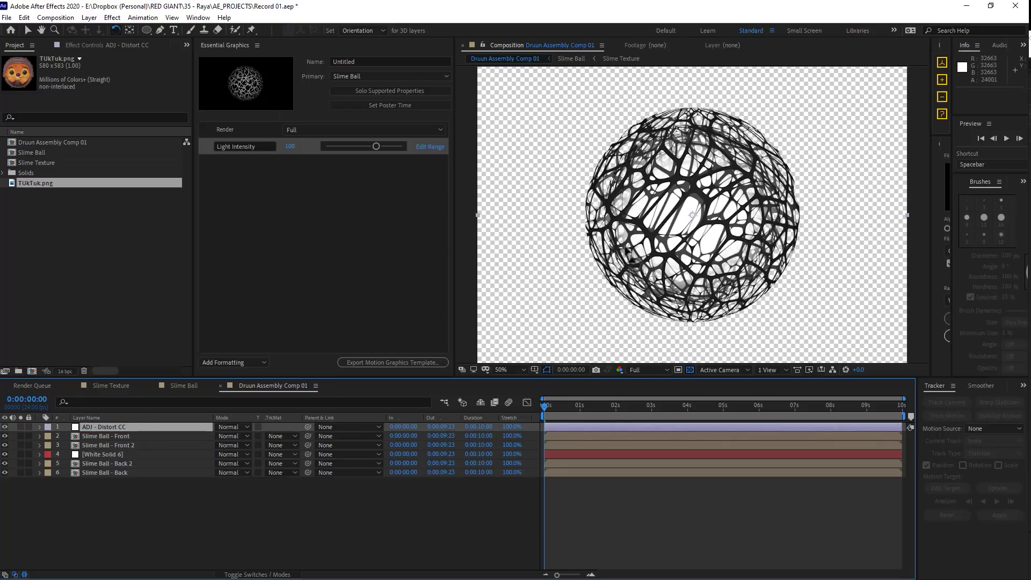
Step: Apply a Glow effect to ADJ - Distort CC and set its Glow Intensity to 0.3
key("F3")
right_click(111, 157)
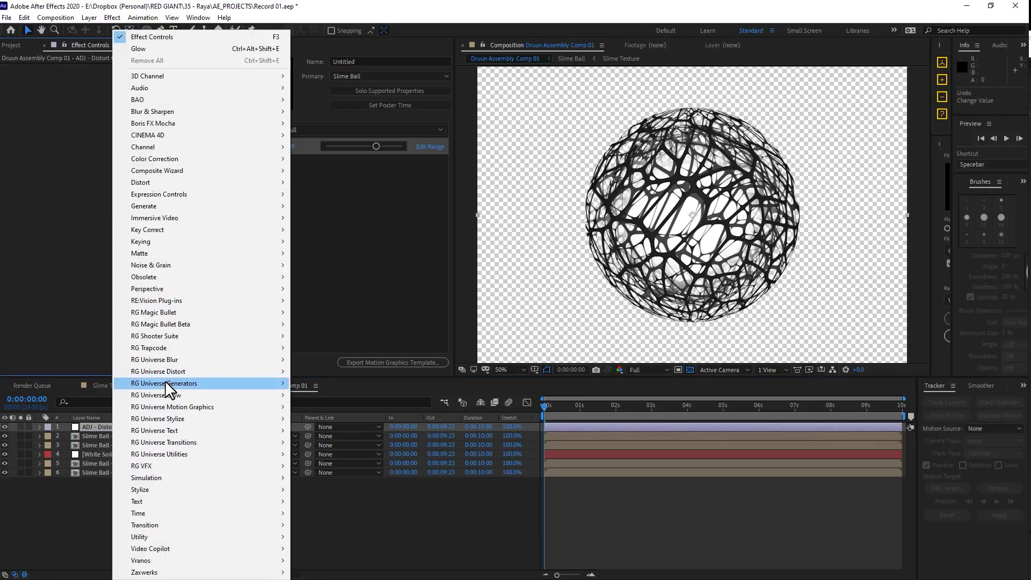
mouse_move(236, 492)
left_click(376, 397)
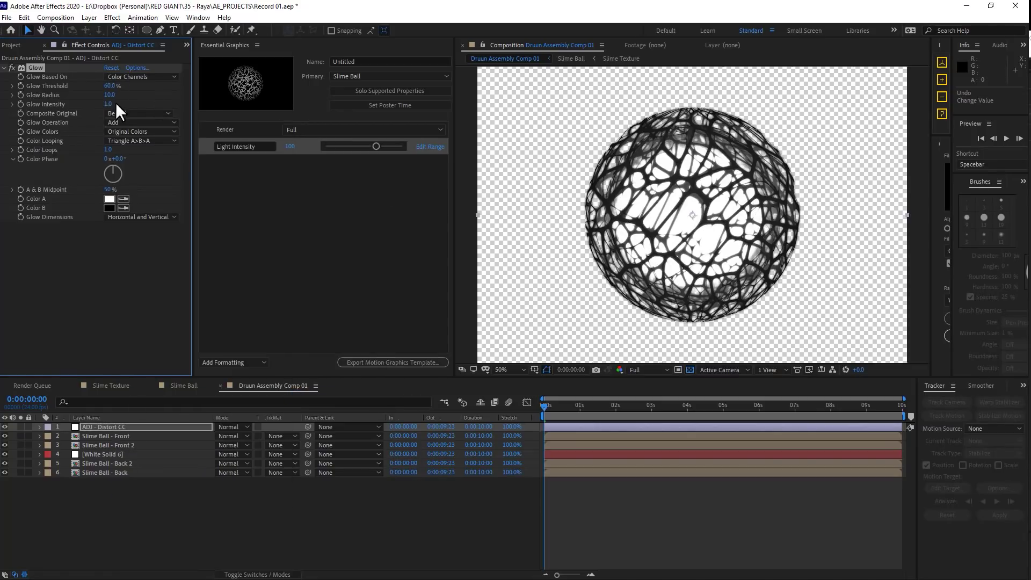
left_click_drag(109, 105, 95, 123)
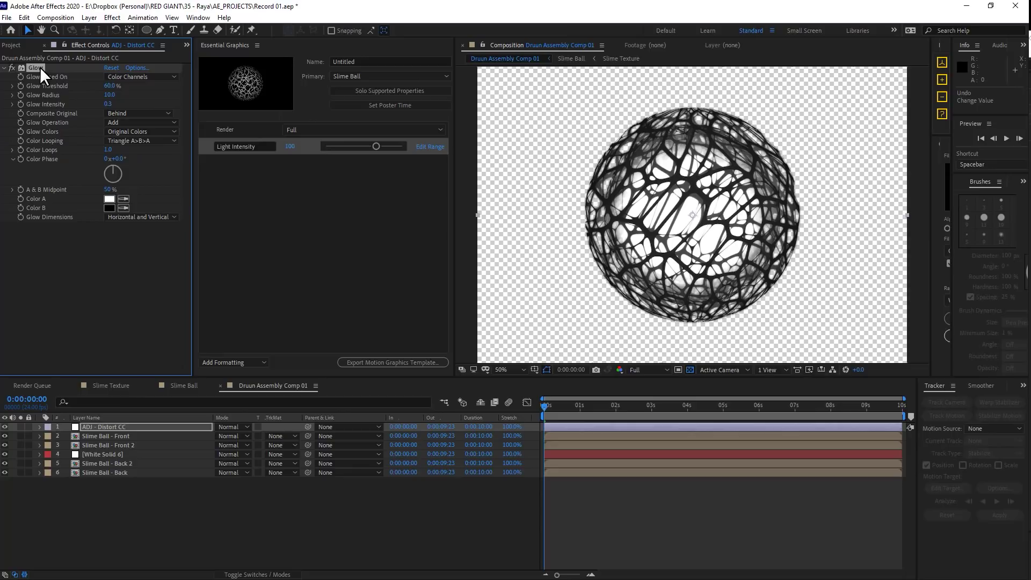
Step: Duplicate the Glow effect and set the copy's Glow Radius to 270 and Glow Intensity to 0.6
key("ctrl+d")
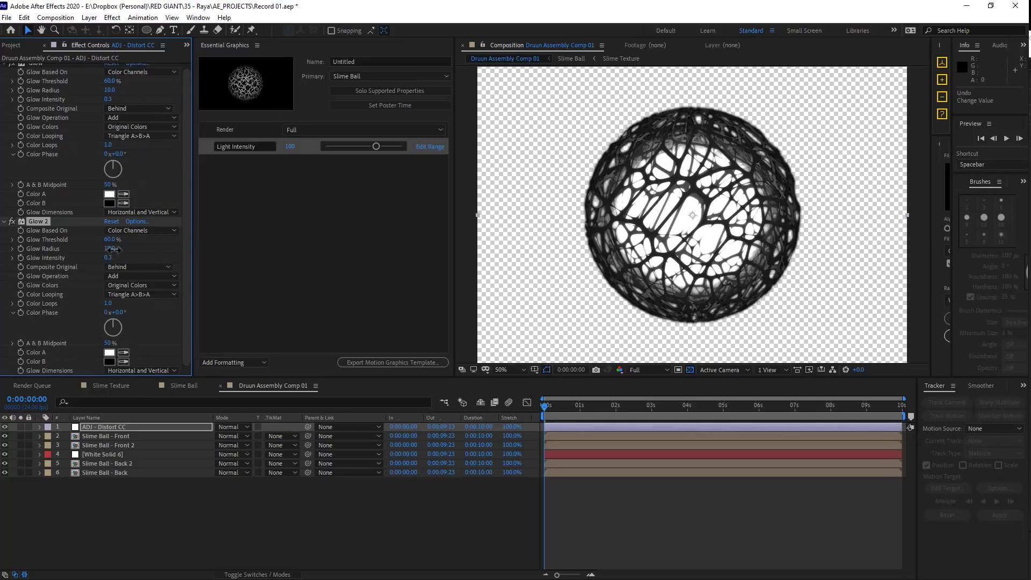
left_click_drag(112, 249, 257, 241)
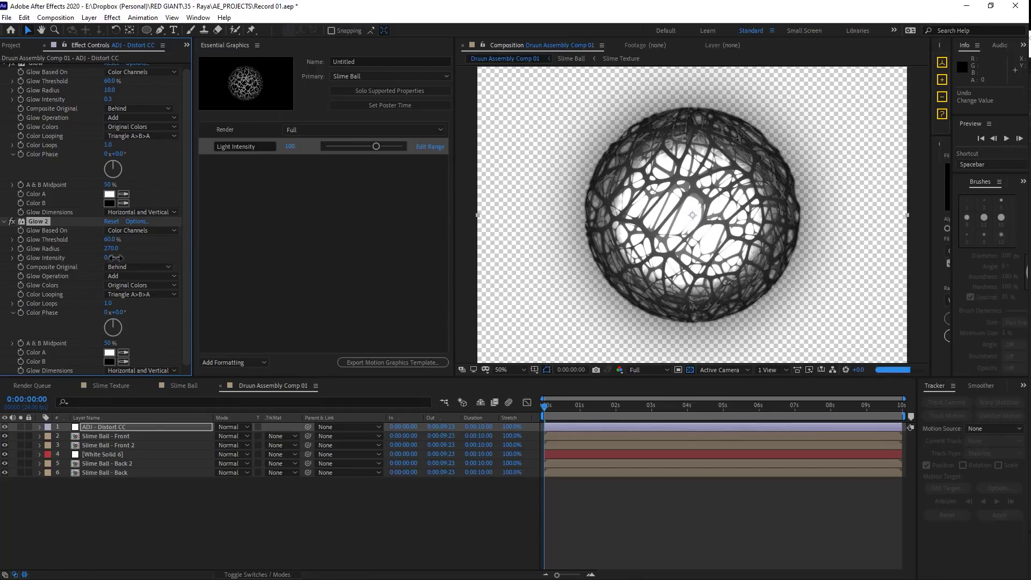
left_click_drag(114, 257, 119, 257)
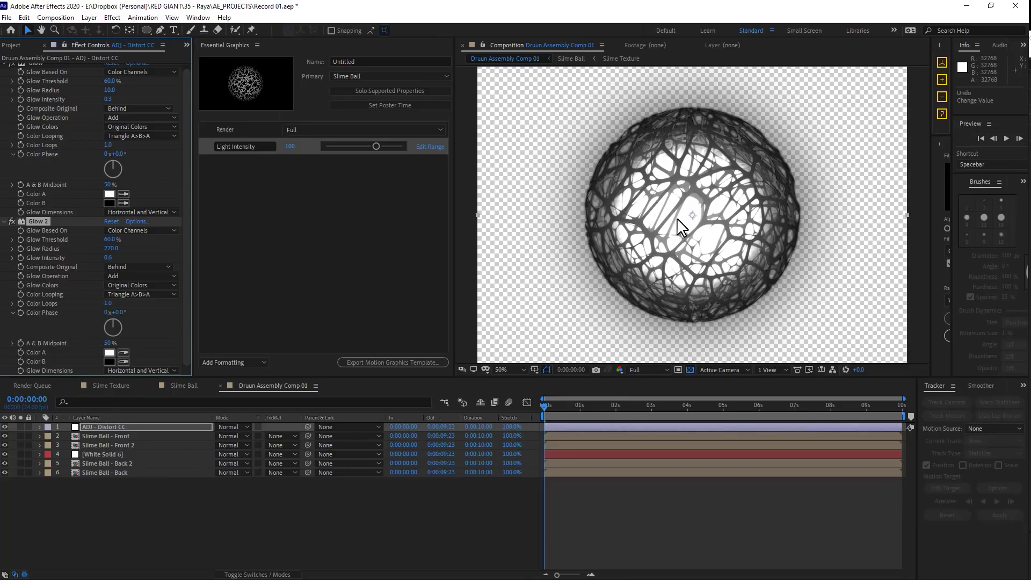
Step: Collapse the settings of the Glow and Glow 2 effects on ADJ - Distort CC
key("period")
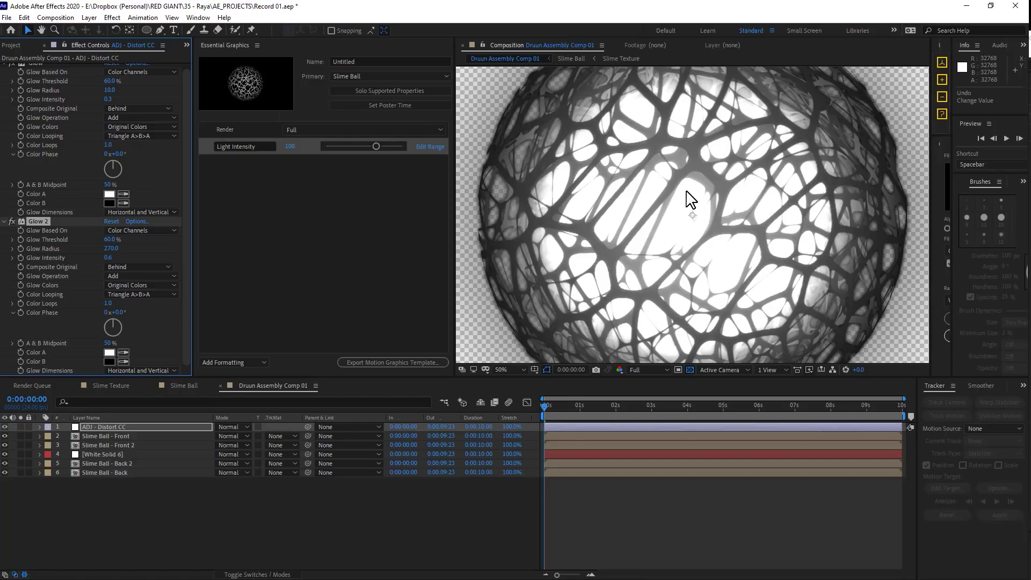
key("comma")
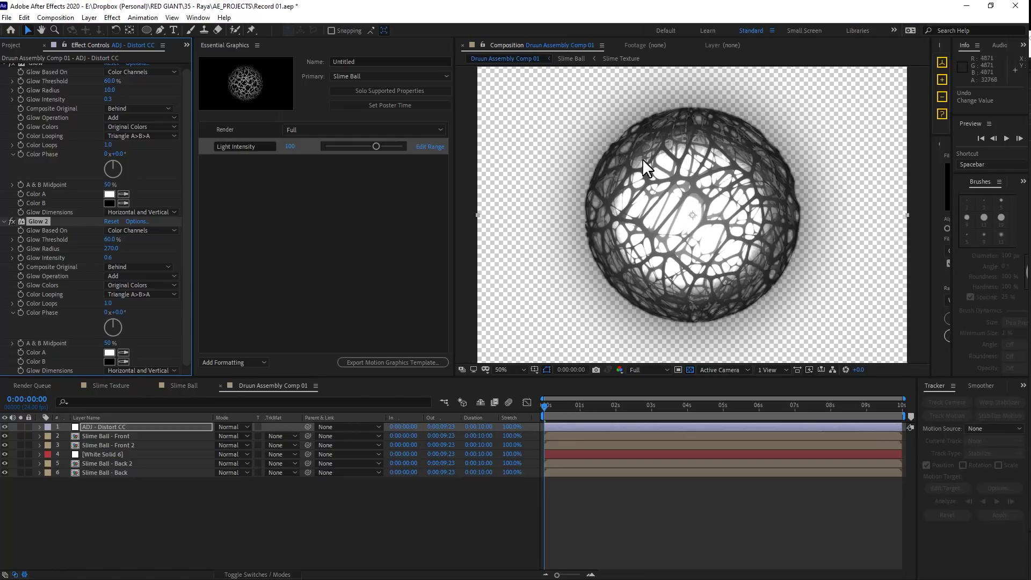
key("comma")
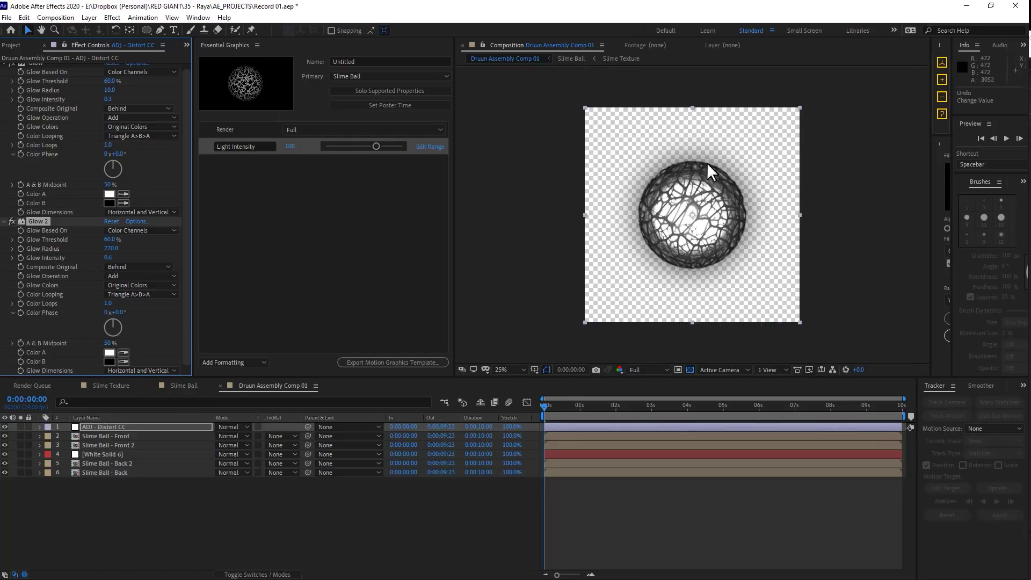
scroll(103, 89, "up", 1)
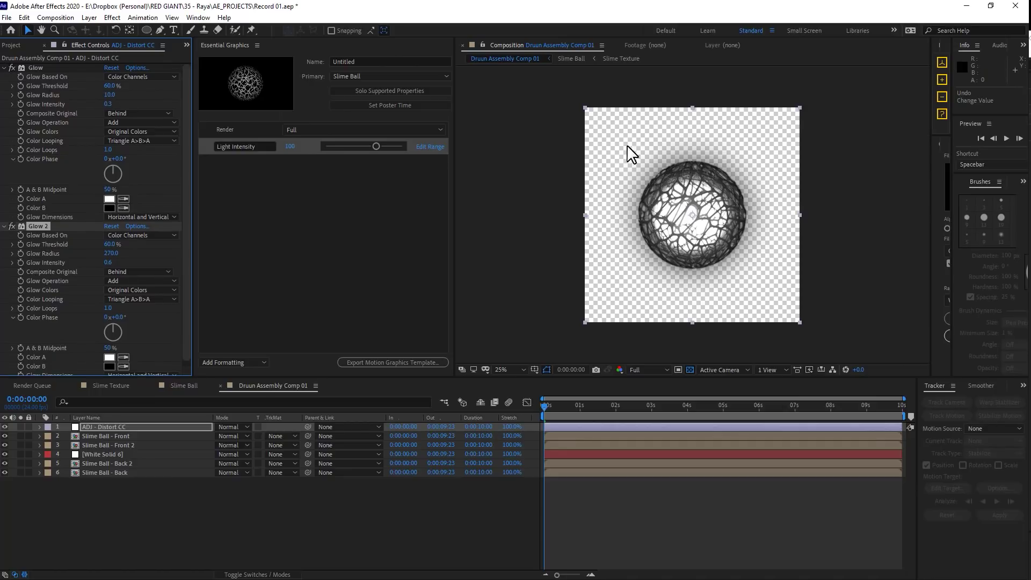
left_click(3, 67)
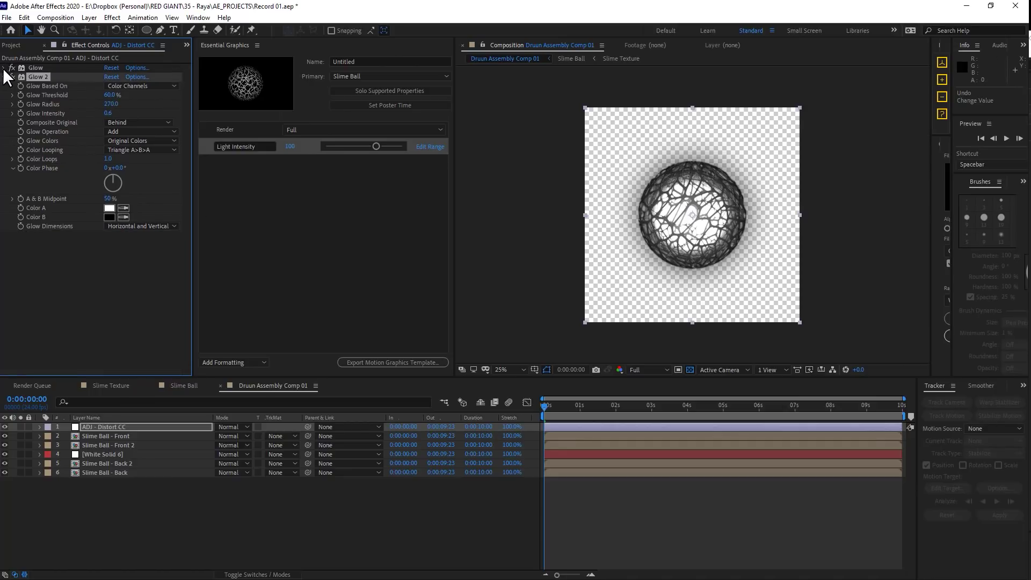
left_click(4, 77)
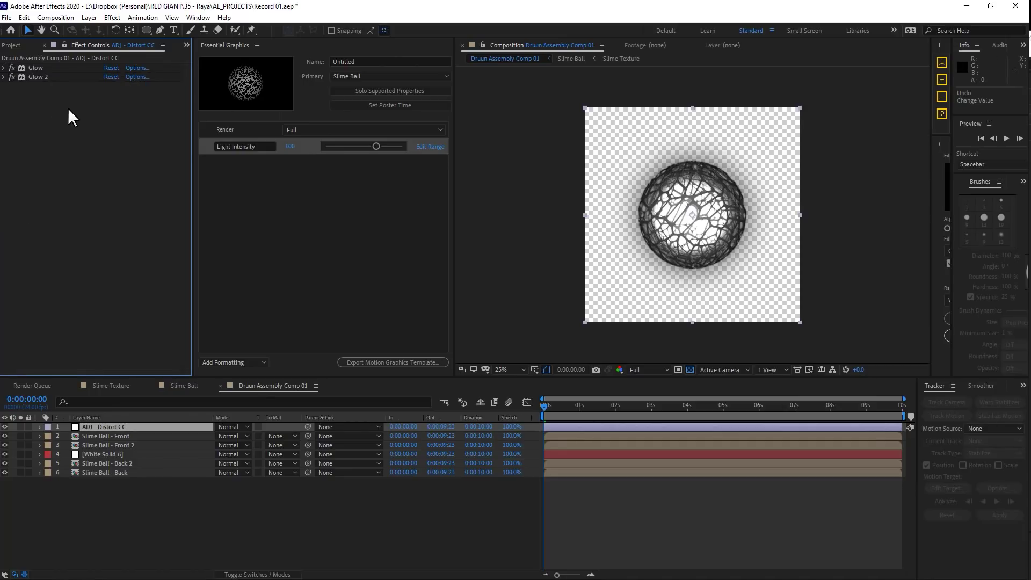
Step: Apply the CC Toner color correction effect to ADJ - Distort CC
right_click(68, 107)
mouse_move(81, 111)
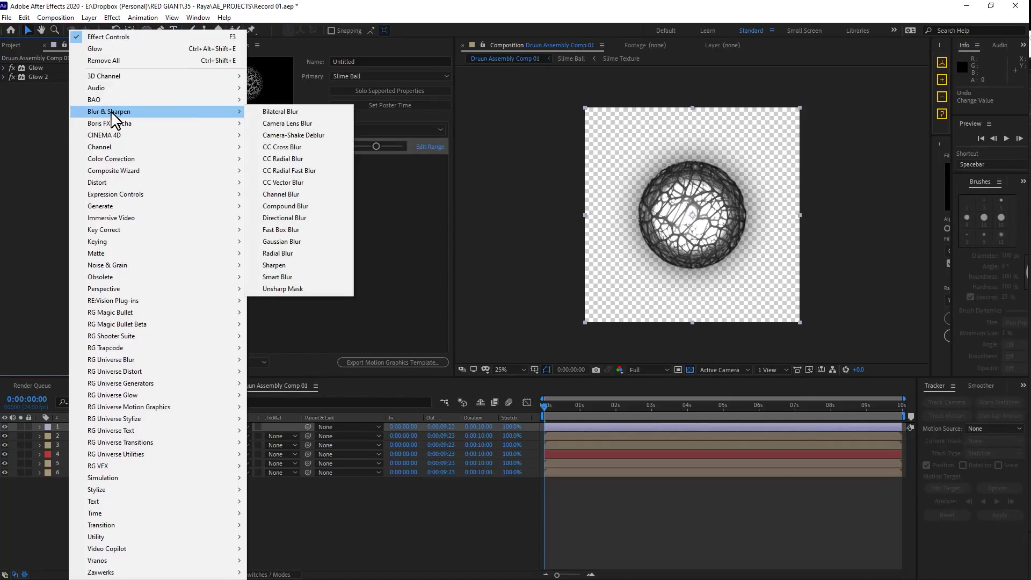
mouse_move(207, 157)
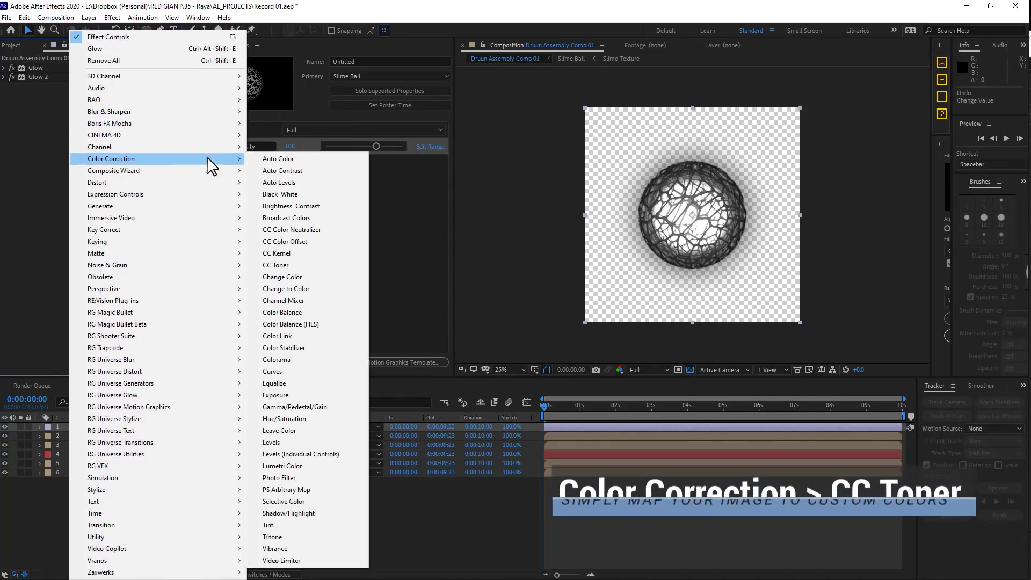
left_click(290, 265)
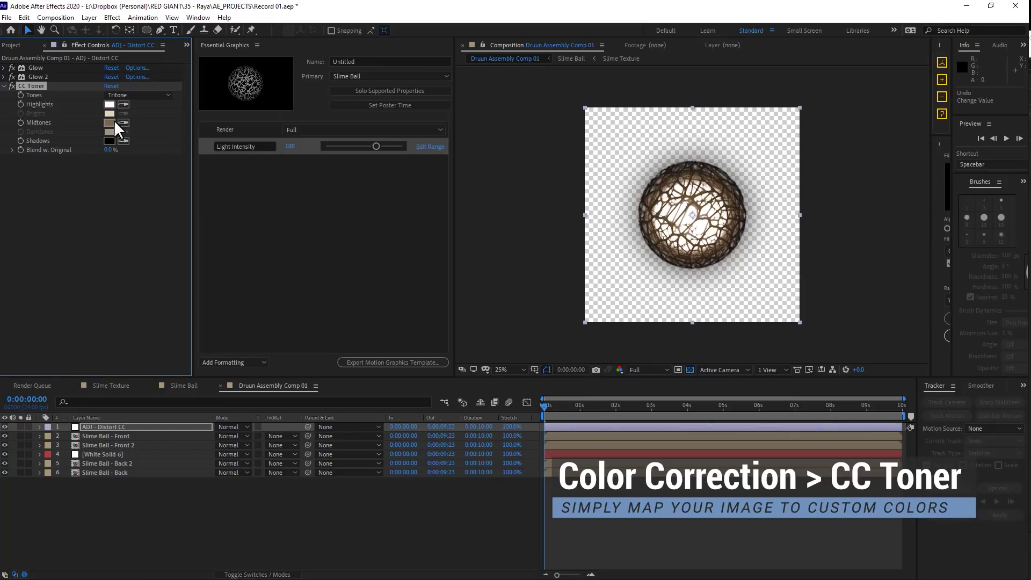
Step: Set the CC Toner Midtones color to a medium, partly desaturated purple
scroll(736, 183, "up", 2)
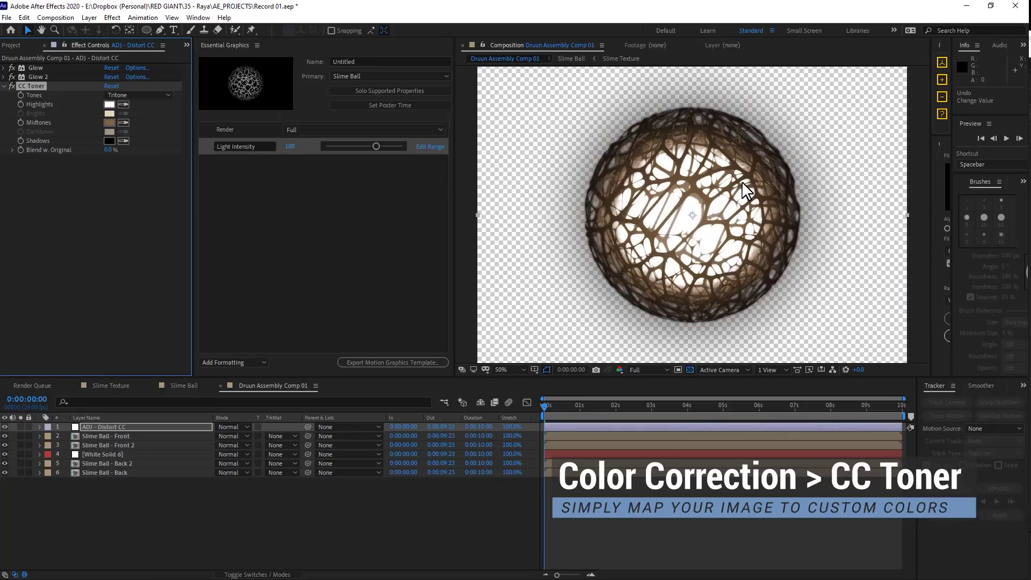
left_click(110, 122)
left_click_drag(819, 259, 798, 298)
left_click(794, 359)
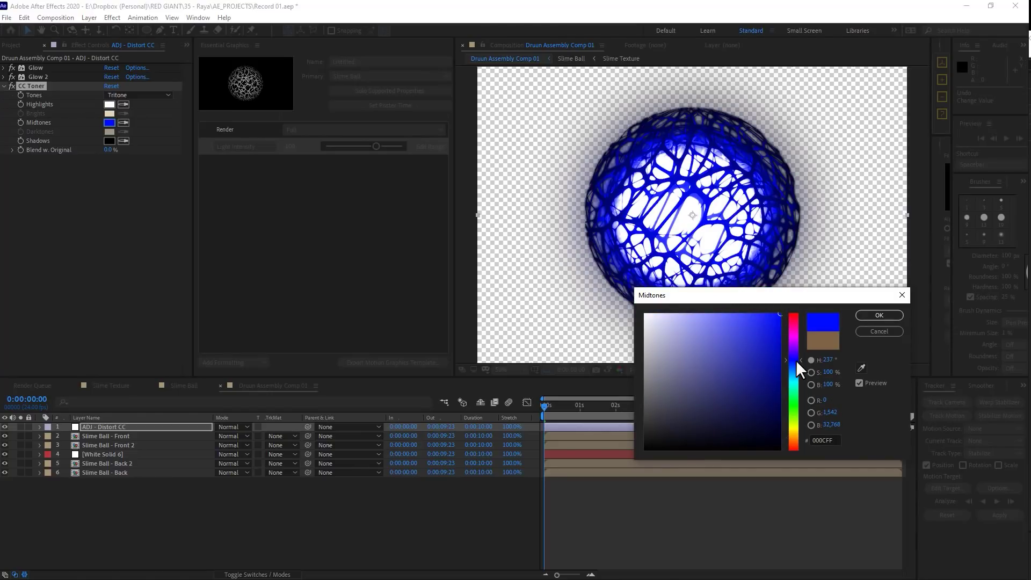
left_click_drag(797, 361, 716, 357)
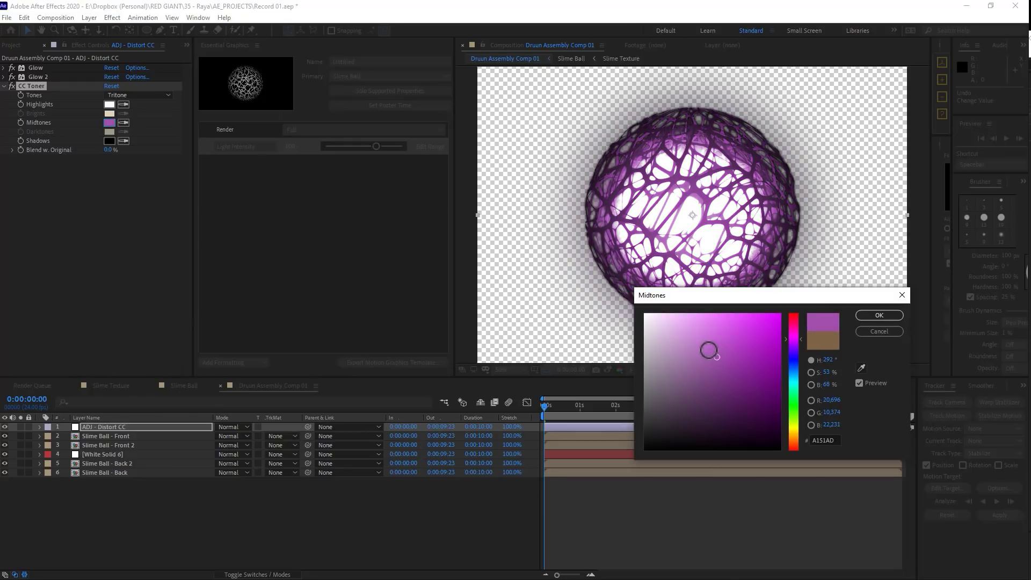
mouse_move(801, 339)
left_mouse_down()
mouse_move(803, 326)
mouse_move(805, 335)
left_mouse_up()
left_click(875, 317)
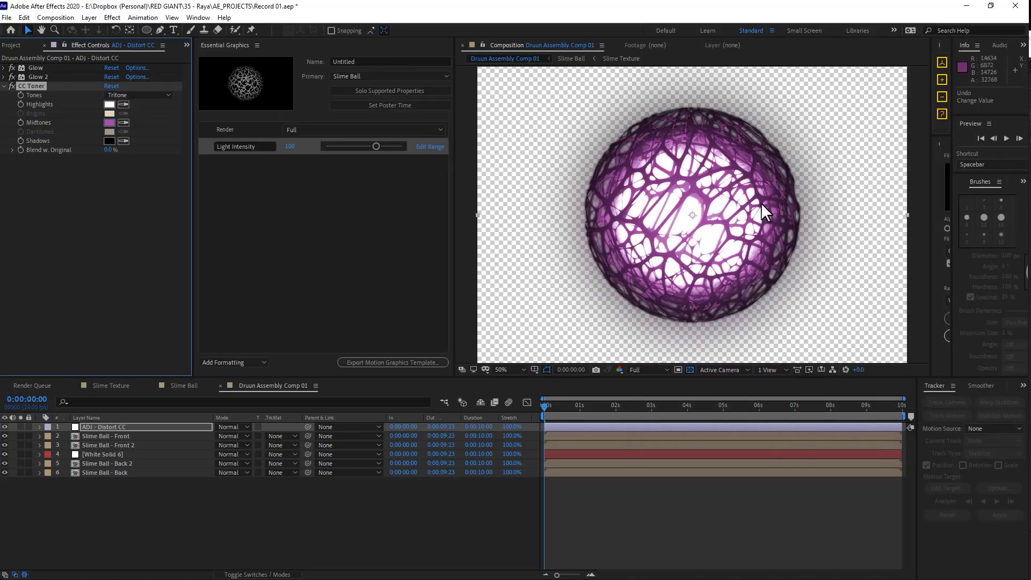
Step: Apply Turbulent Displace to ADJ - Distort CC with Displacement set to Bulge, Size 205 and Amount 40
right_click(78, 188)
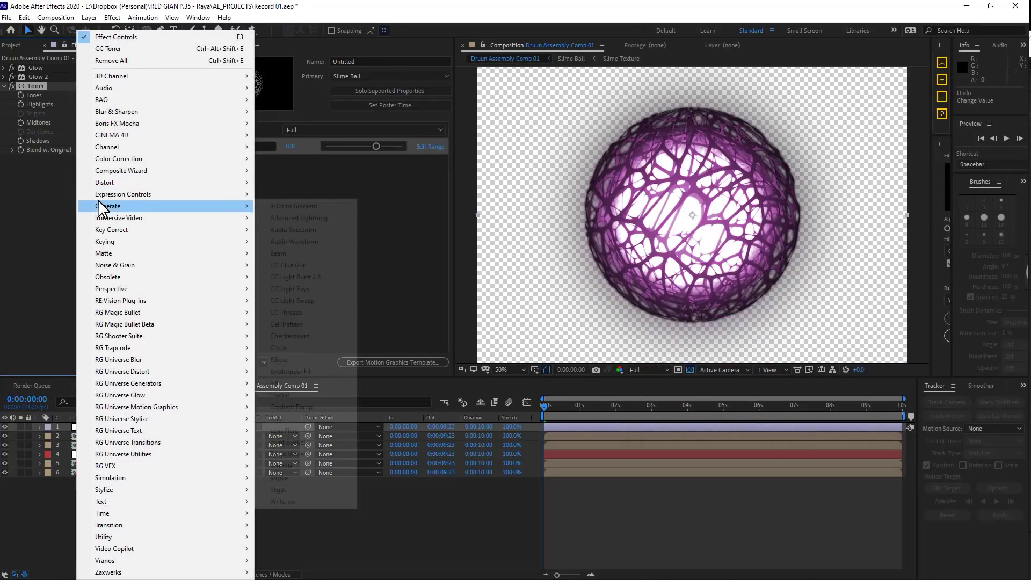
mouse_move(161, 183)
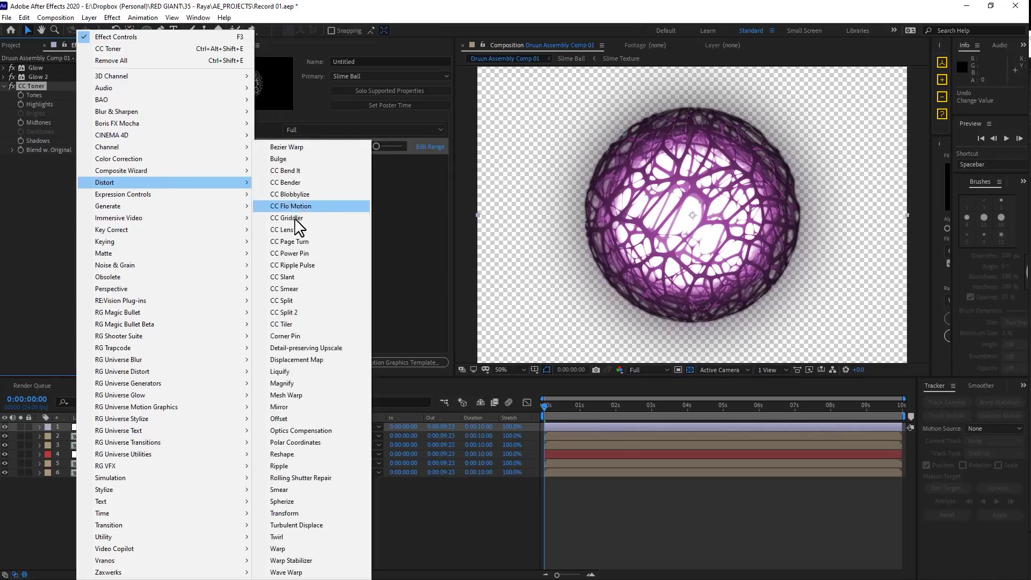
left_click(326, 525)
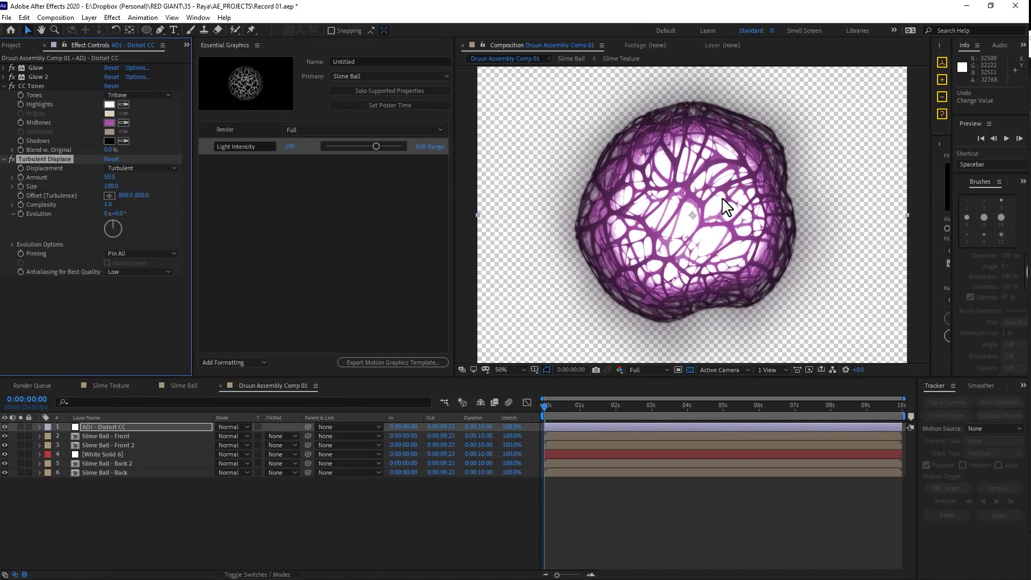
left_click(134, 167)
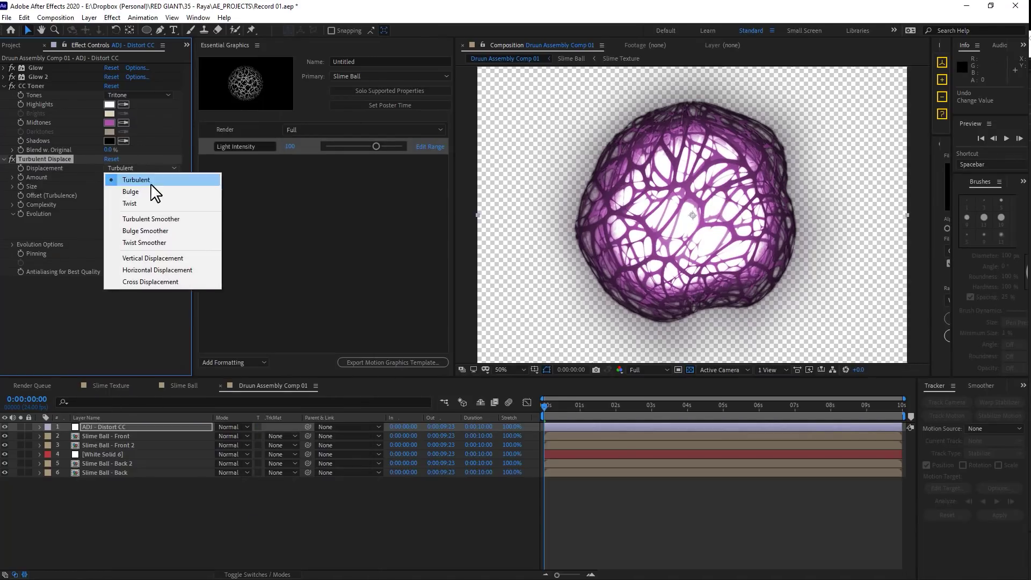
left_click(154, 191)
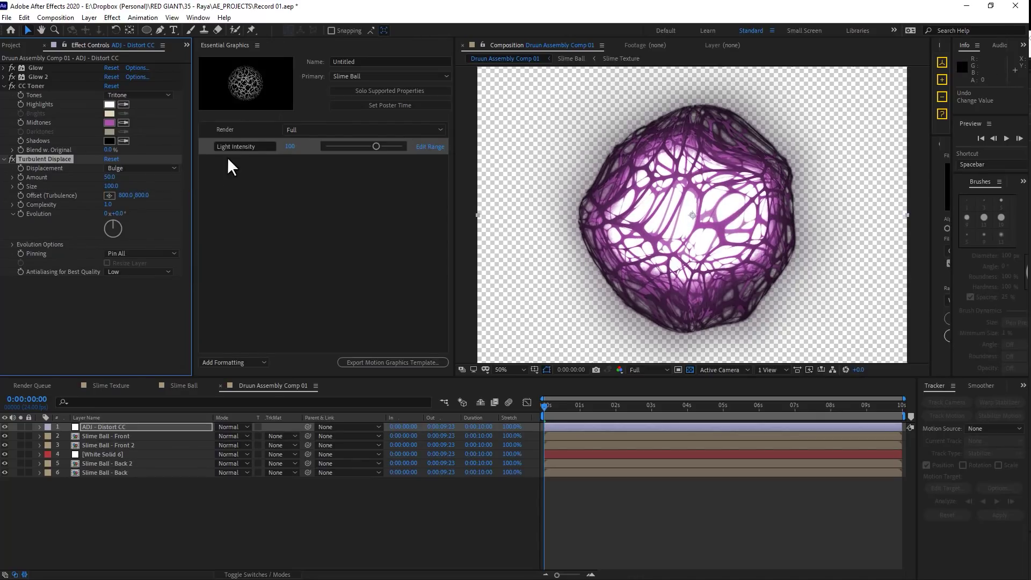
left_click_drag(112, 186, 169, 187)
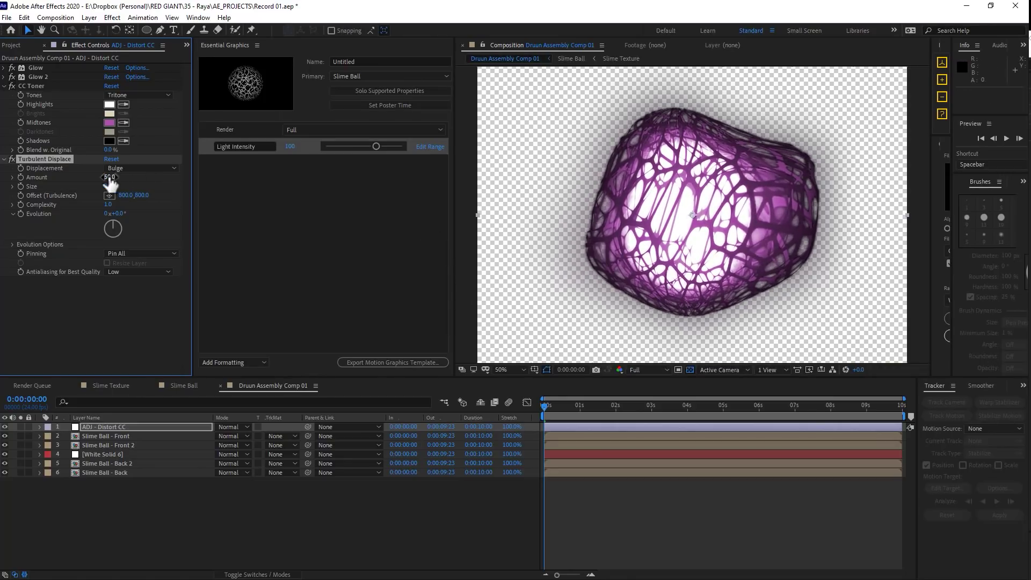
mouse_move(113, 177)
left_mouse_down()
mouse_move(188, 180)
mouse_move(120, 191)
left_mouse_up()
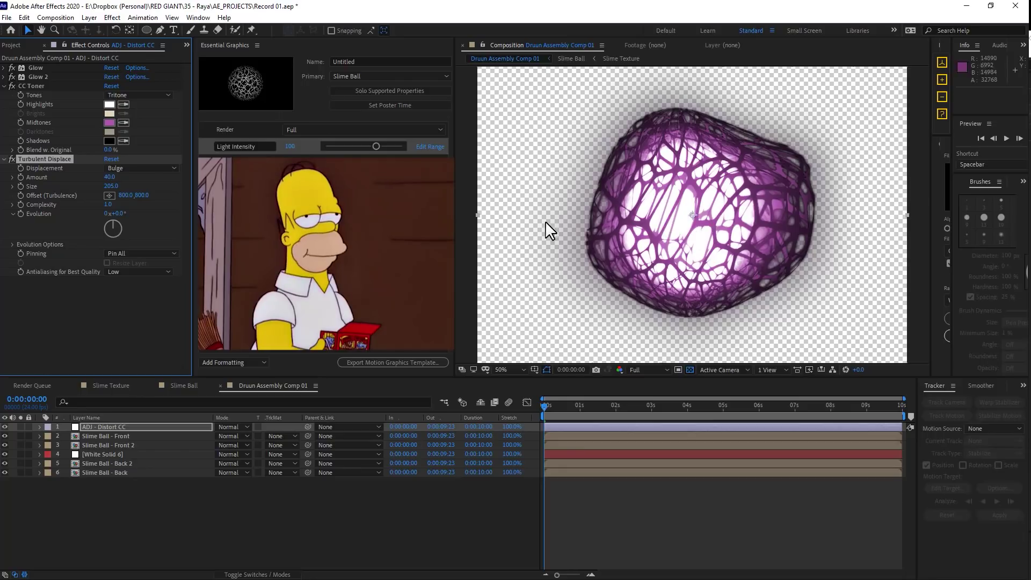
Step: Give Turbulent Displace's Evolution the expression time*150 and set its Complexity to 1.1
left_click(20, 213, "alt")
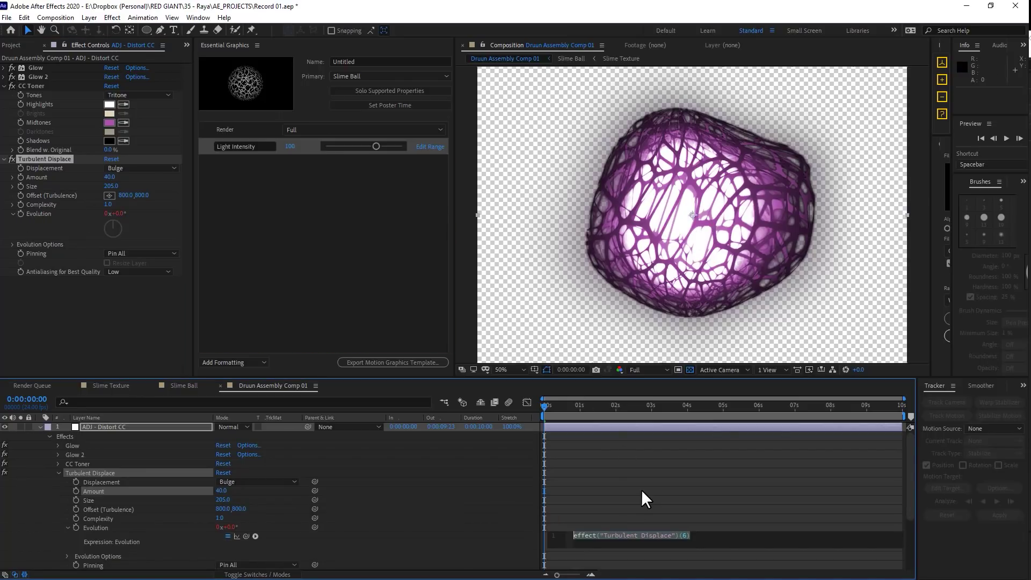
type("time*150")
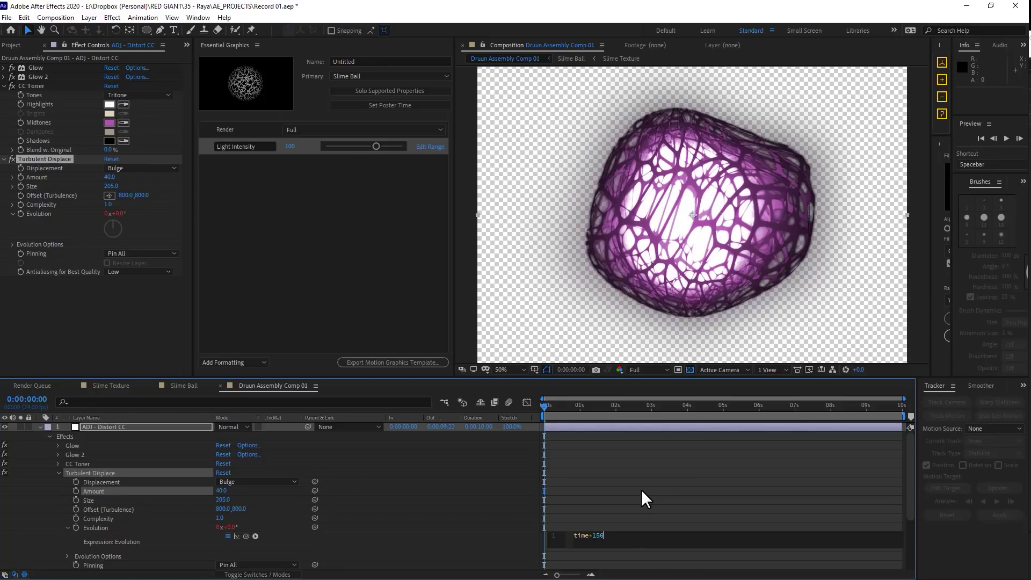
left_click(637, 486)
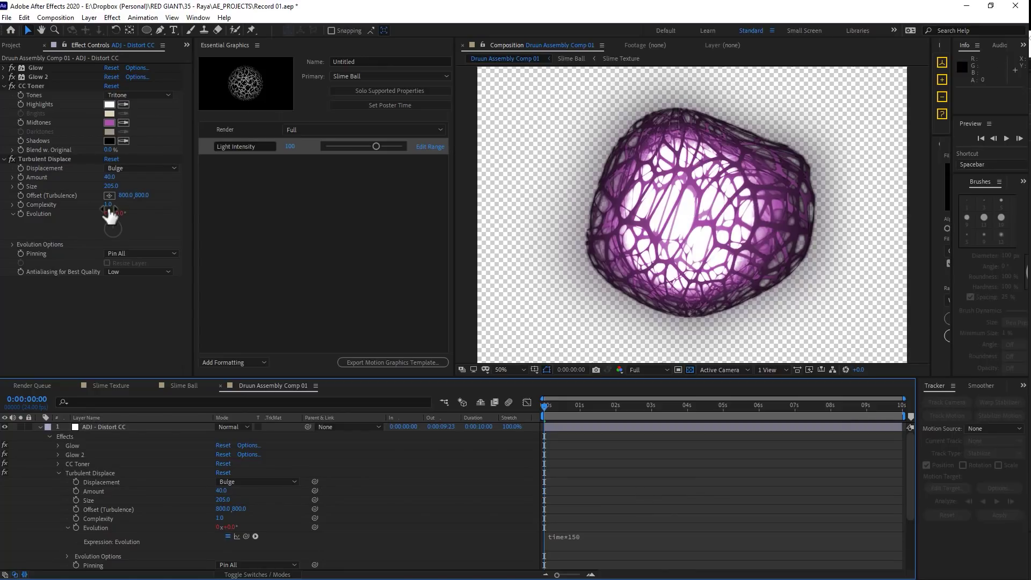
left_click_drag(109, 210, 111, 207)
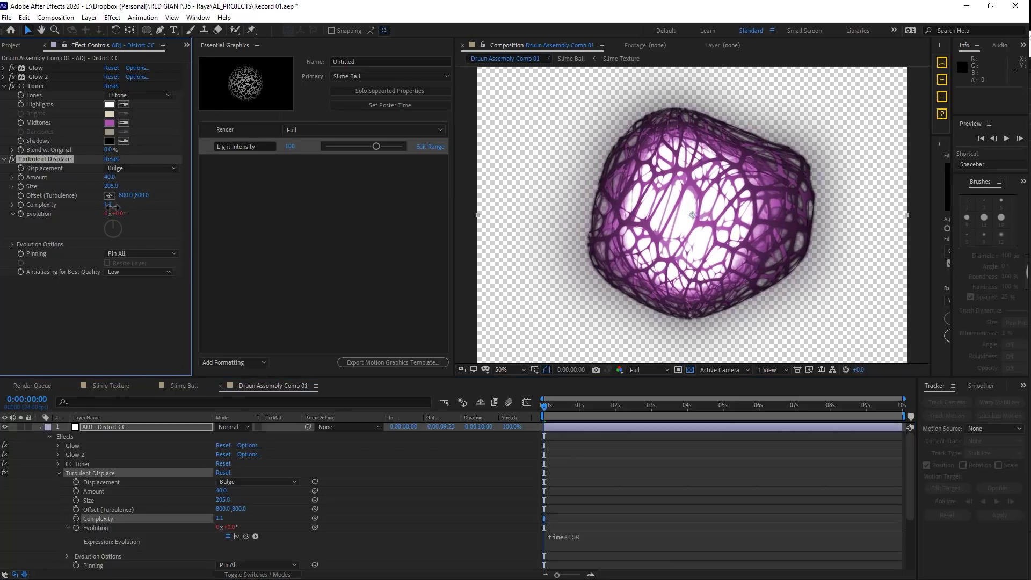
Step: Preview the animation of the distorted purple slime ball, viewing it both close up and from farther out
left_click(1007, 138)
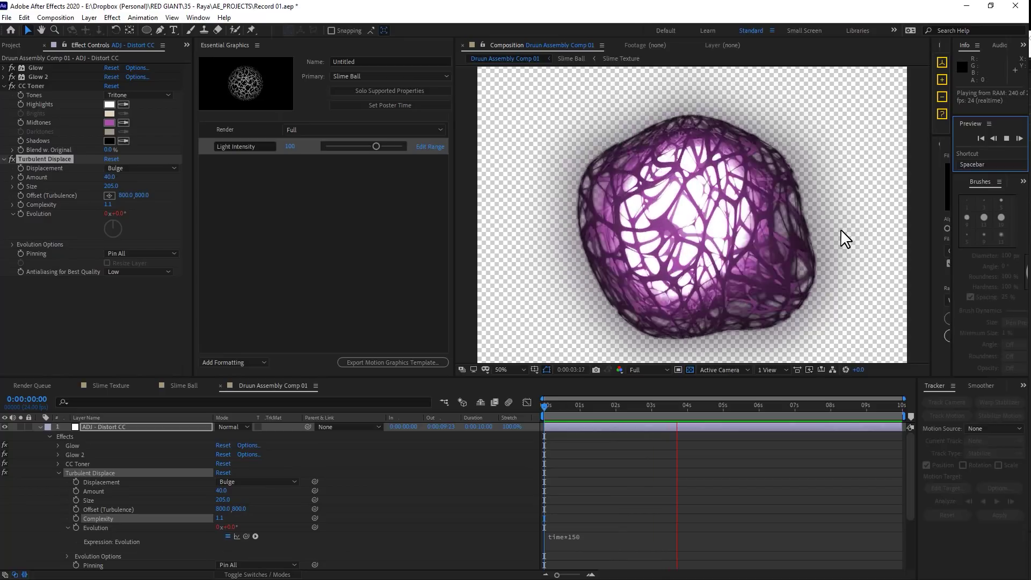
scroll(840, 229, "down", 2)
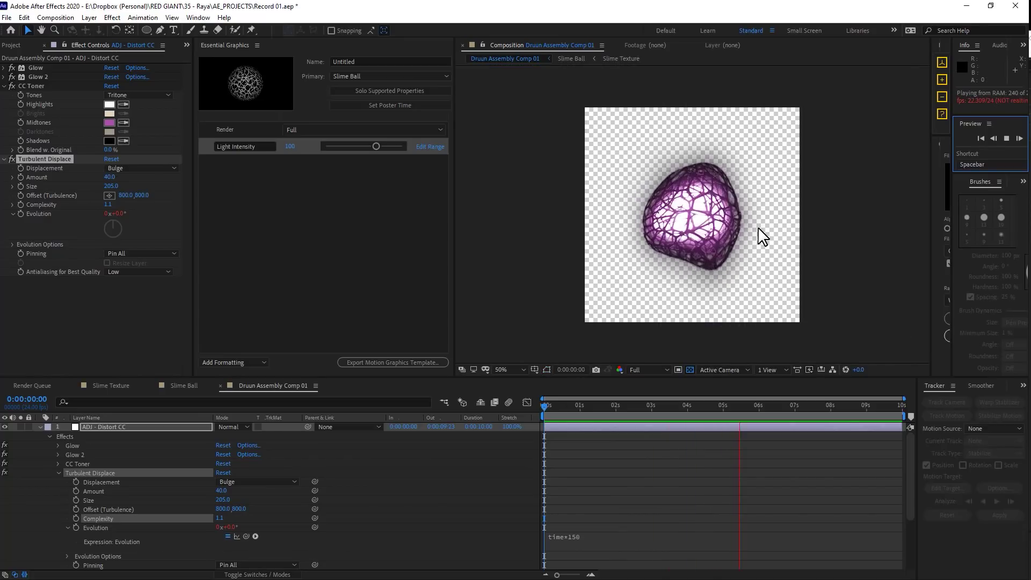
scroll(758, 229, "up", 2)
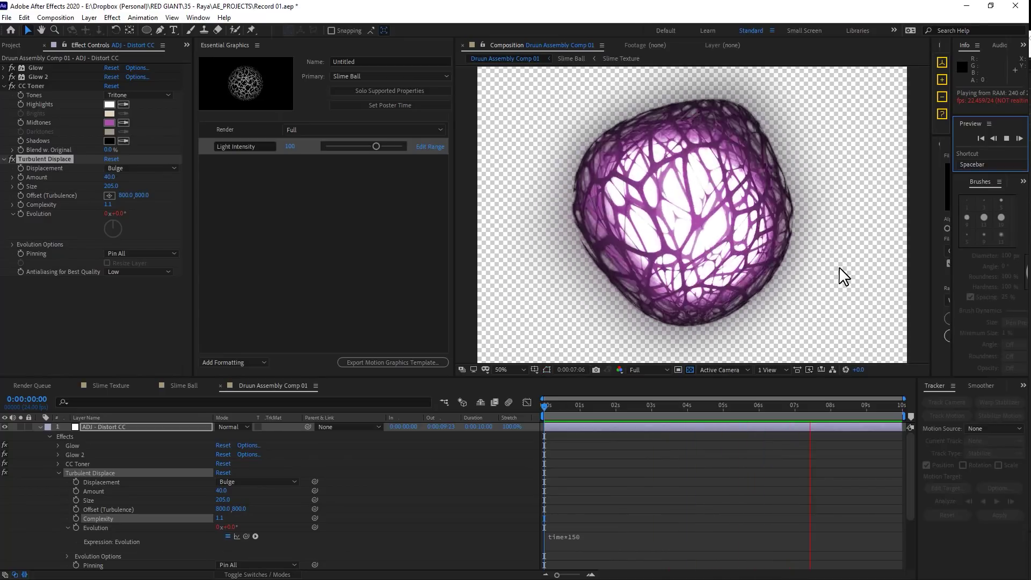
key("space")
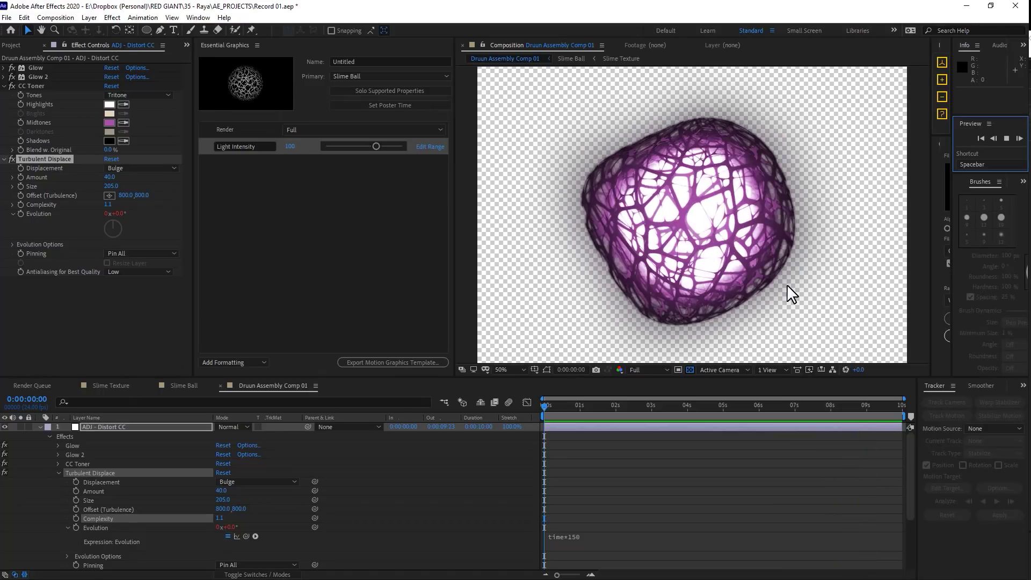
left_click(787, 284)
Step: Move the current time to 0:00:02:14, collapse ADJ - Distort CC, and add an adjustment layer above it named ADJ - Motion Blur
left_click_drag(548, 416, 637, 436)
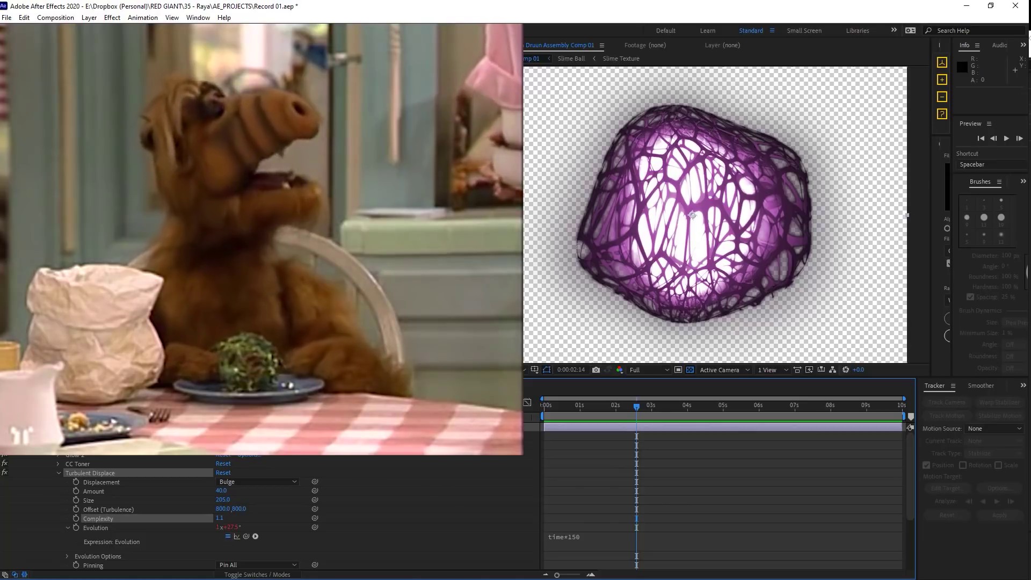
left_click(40, 426)
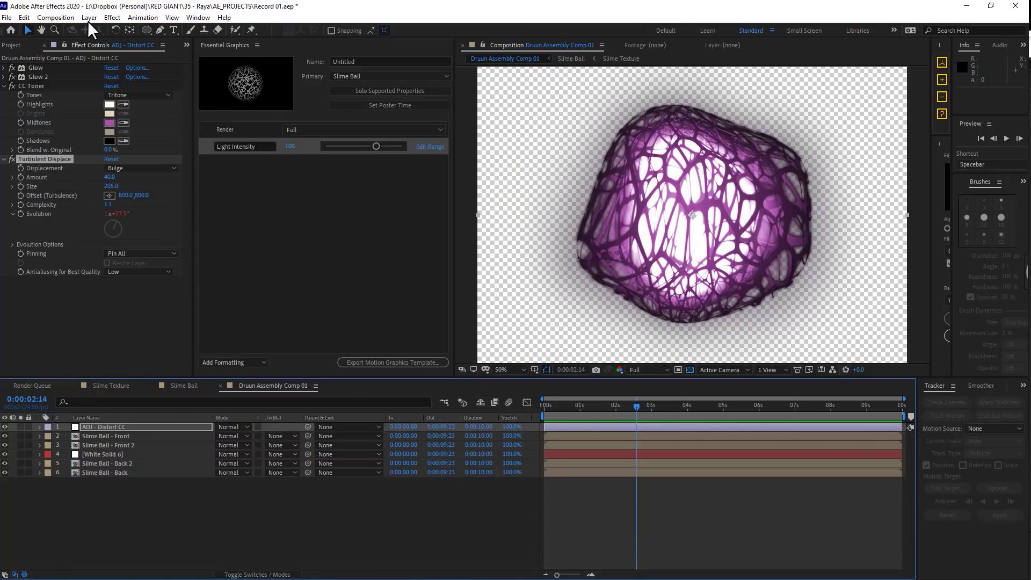
left_click(88, 21)
mouse_move(94, 27)
left_click(356, 101)
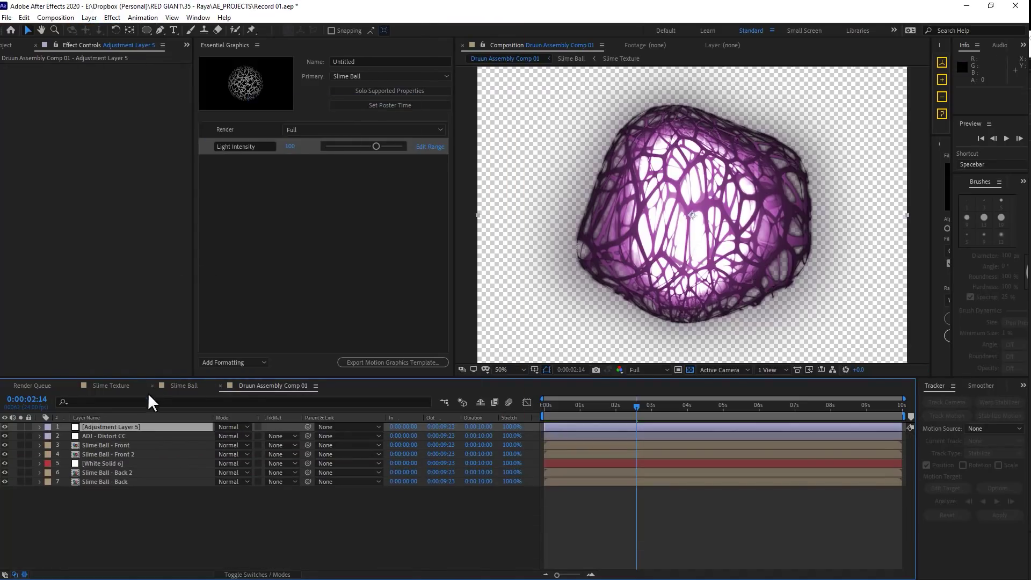
key("Return")
type("ADJ - Moti")
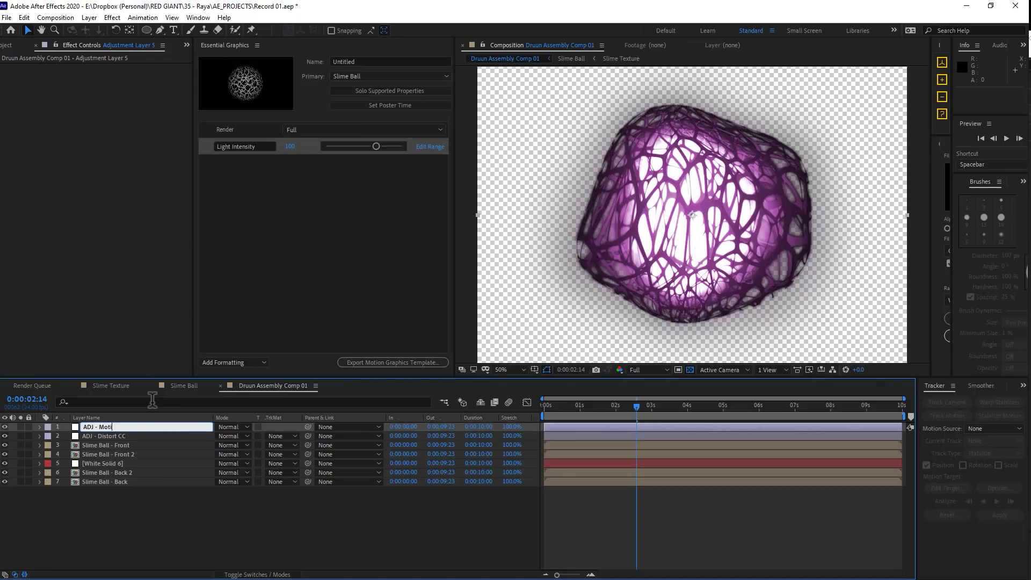
type("on Blur")
key("Return")
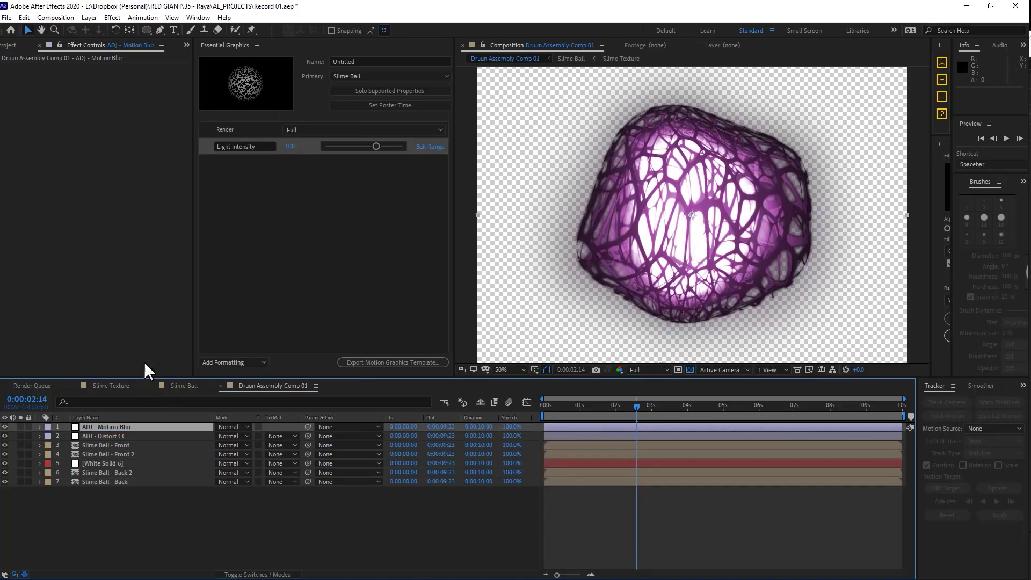
Step: Apply Pixel Motion Blur to ADJ - Motion Blur with Shutter Angle 273 and Shutter Samples 8
right_click(127, 209)
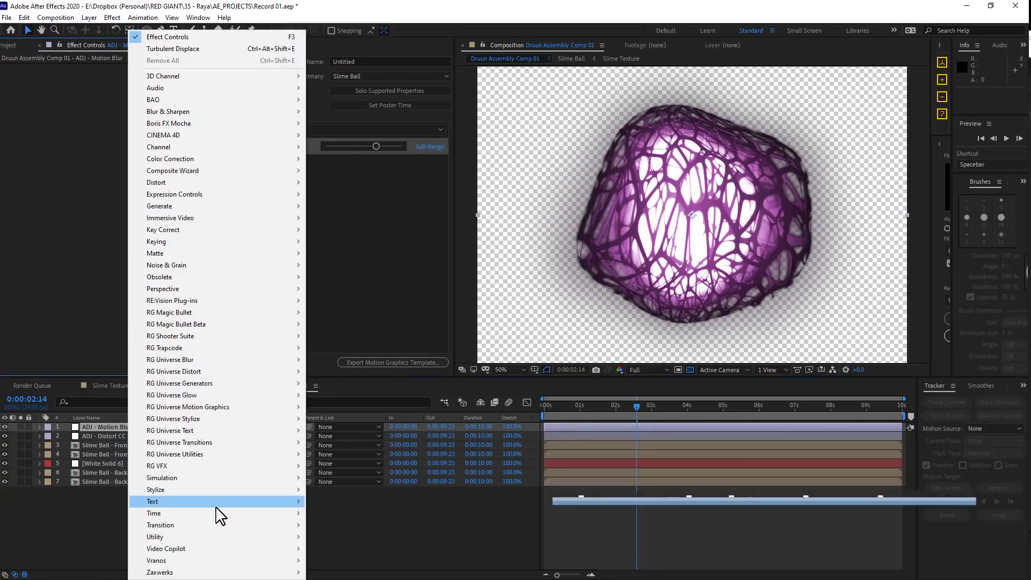
mouse_move(217, 513)
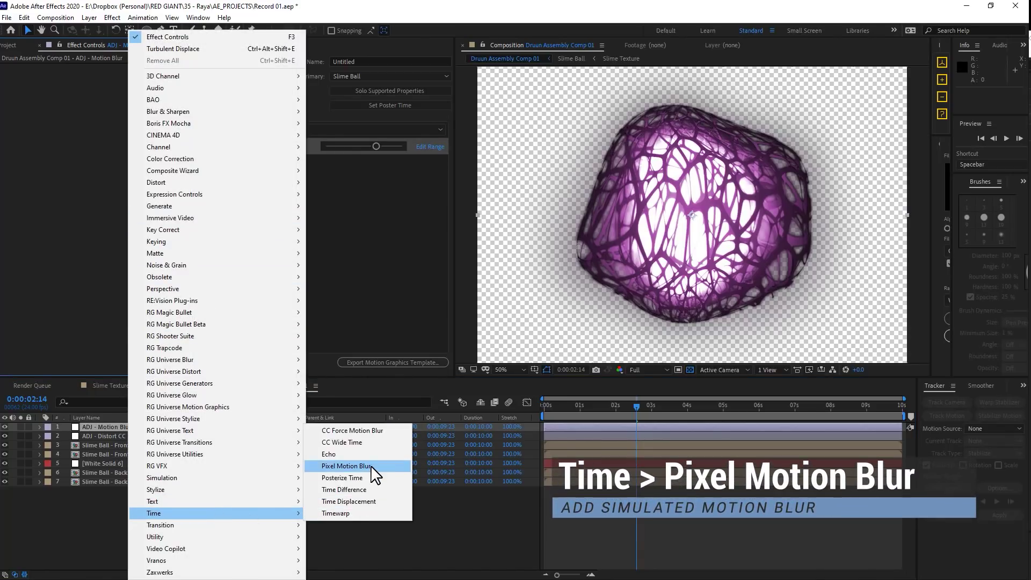
left_click(371, 466)
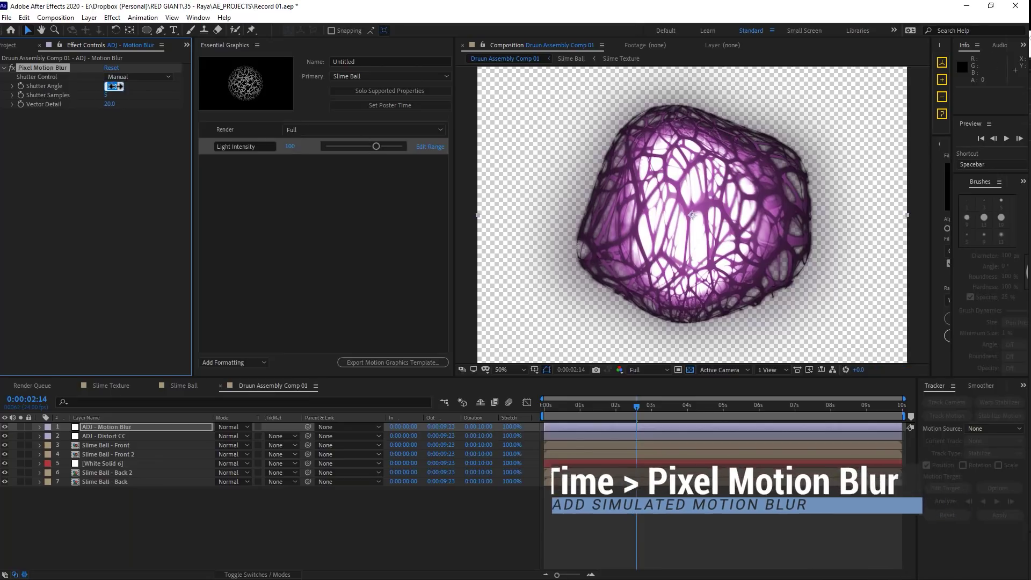
left_click(124, 104)
left_click_drag(115, 85, 160, 80)
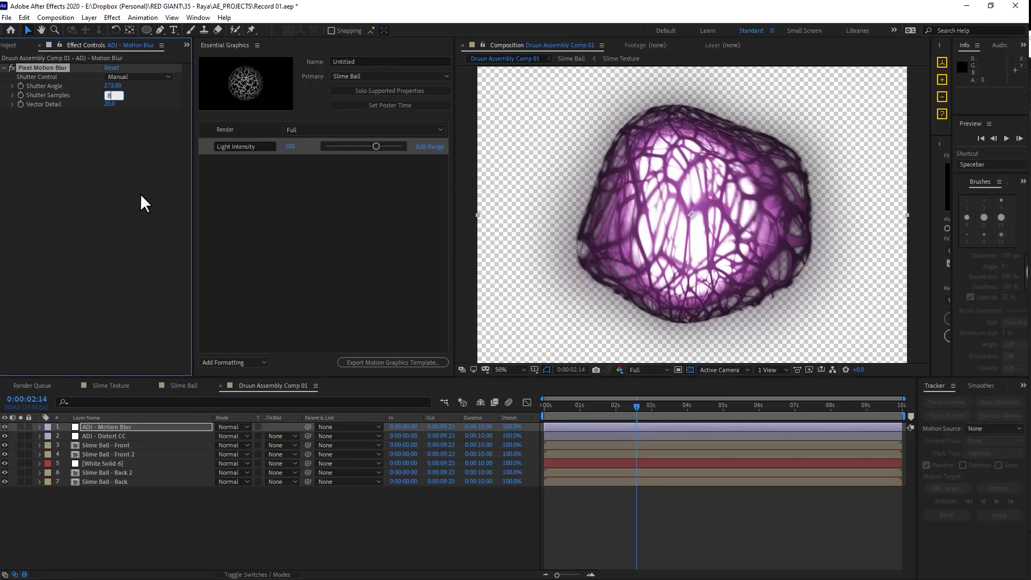
key("Return")
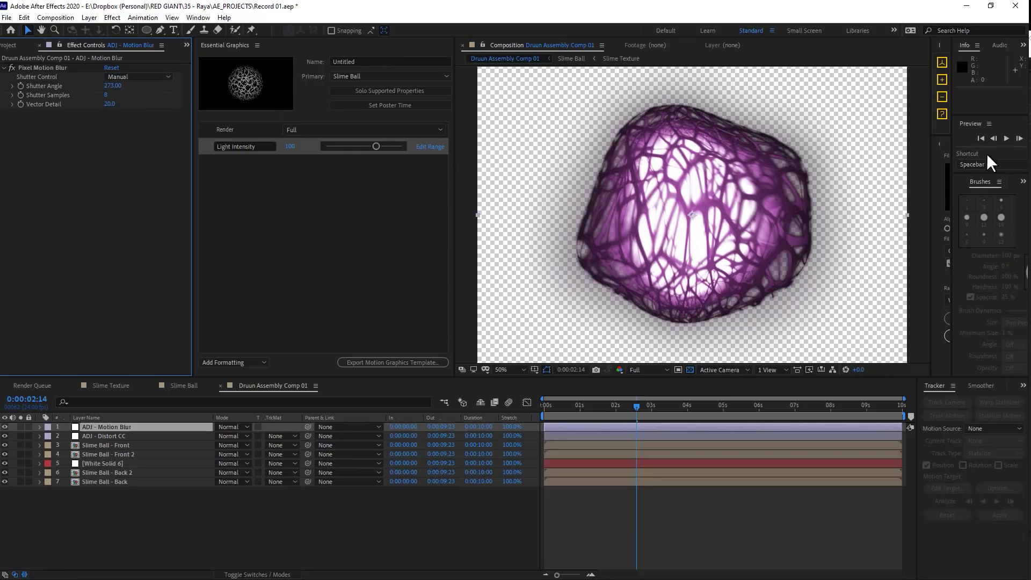
Step: Preview the motion-blurred slime ball, move the current time to 0:00:03:05 and hide the ADJ - Motion Blur layer
left_click(1005, 139)
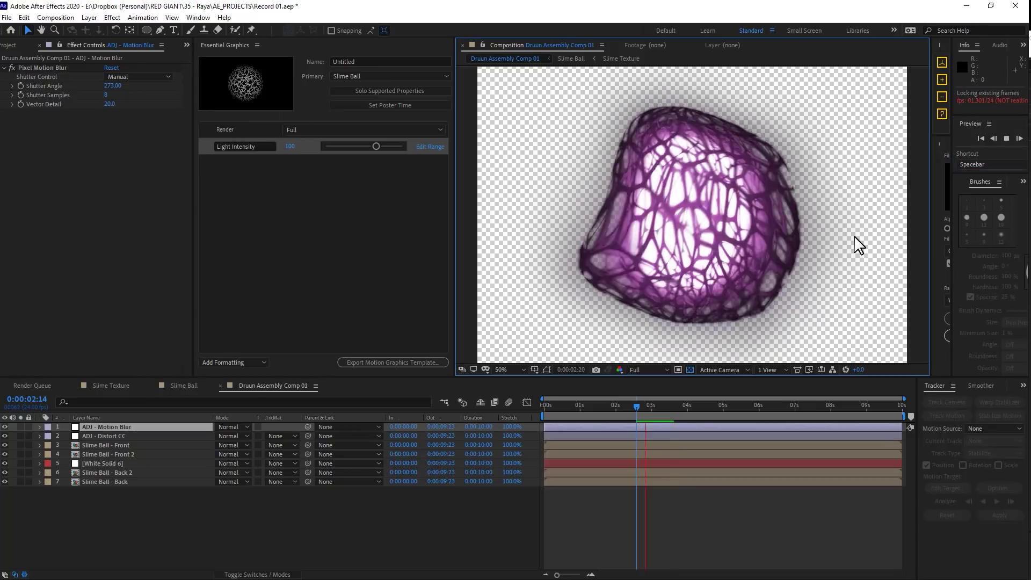
left_click(658, 405)
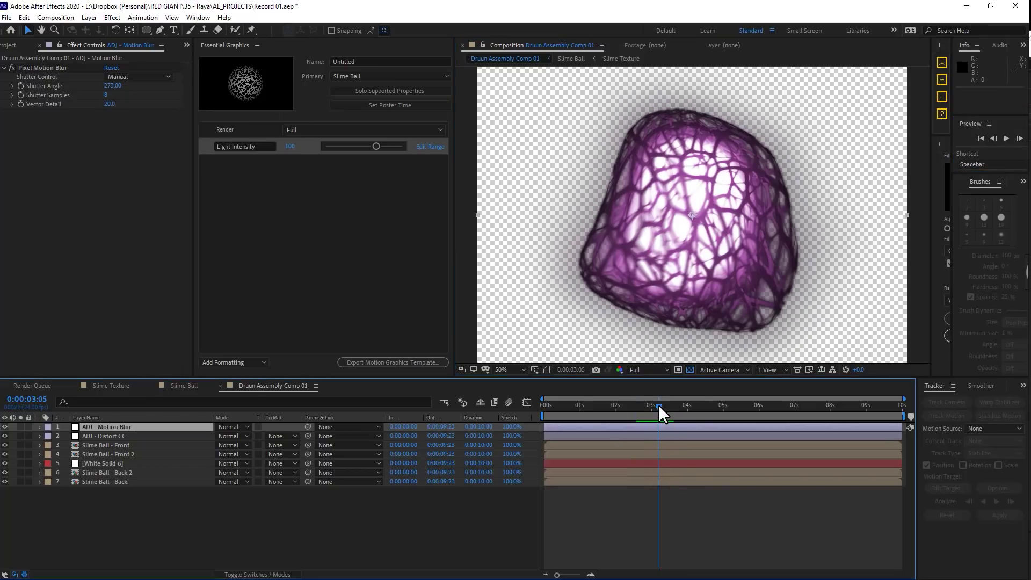
left_click(5, 427)
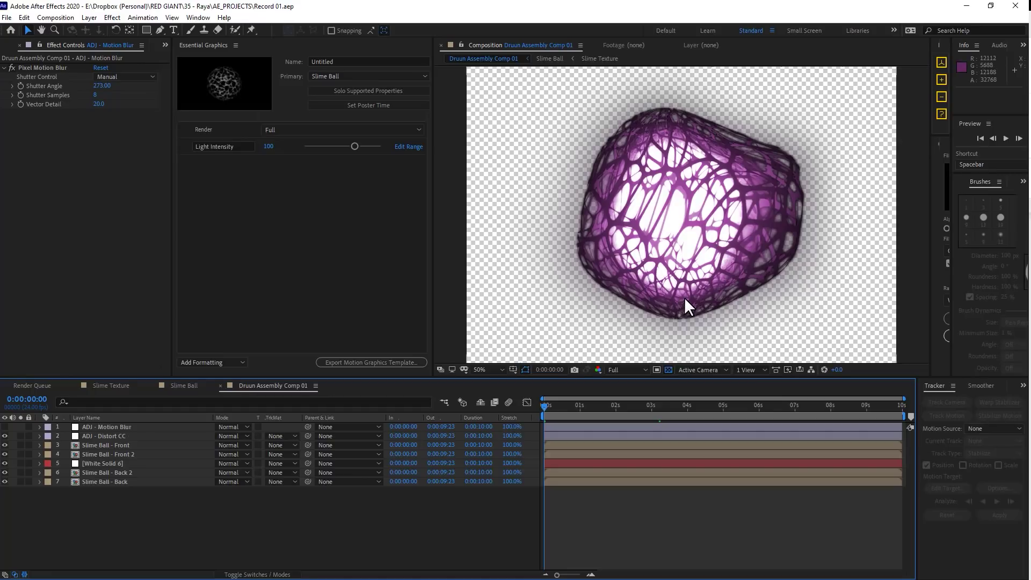
Step: Create a new composition named Smoke Texture, 2000 px wide and 1000 px high
left_click(73, 116)
left_click(4, 44)
left_click(60, 17)
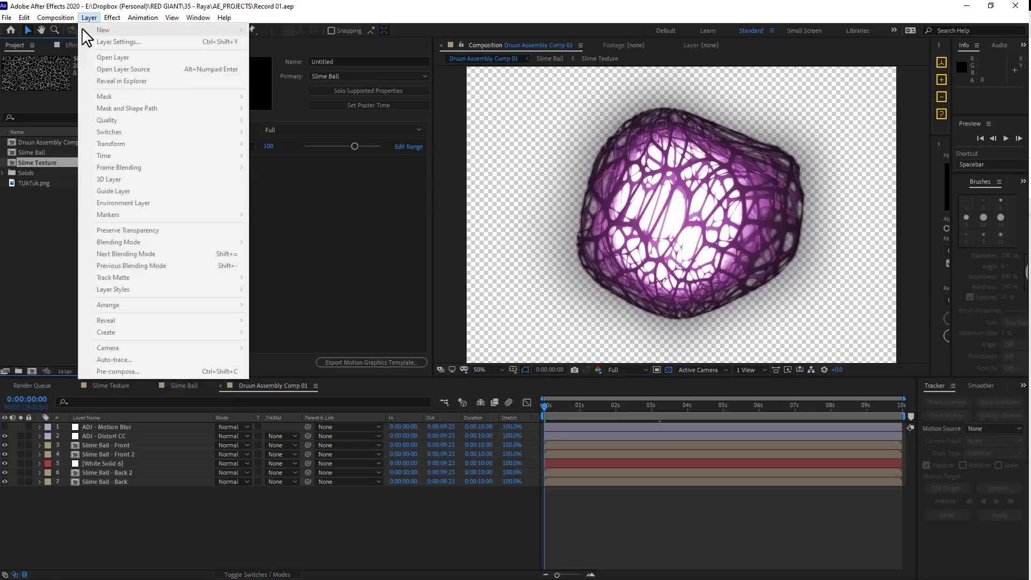
left_click(76, 30)
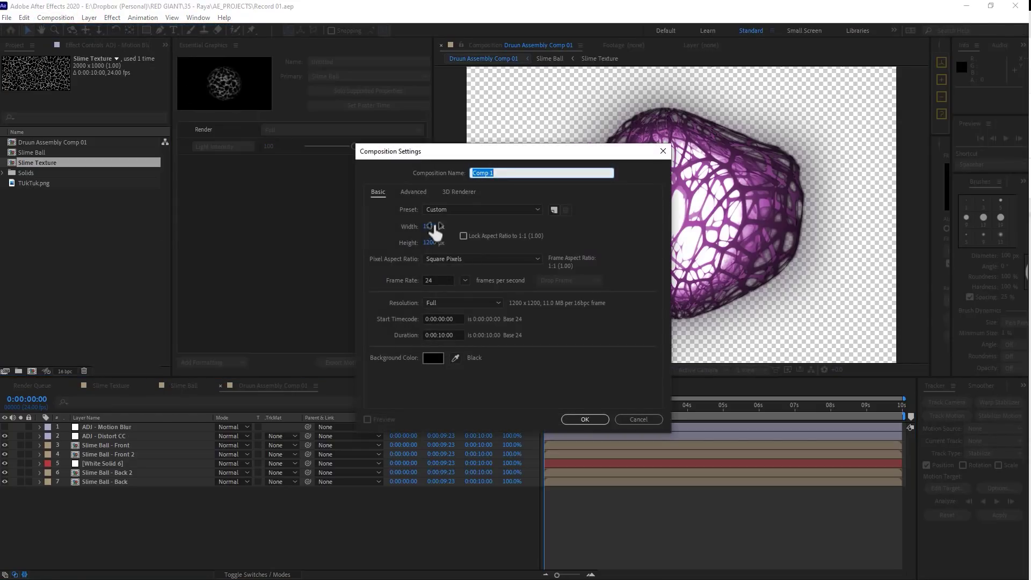
left_click(433, 226)
type("2000")
key("Tab")
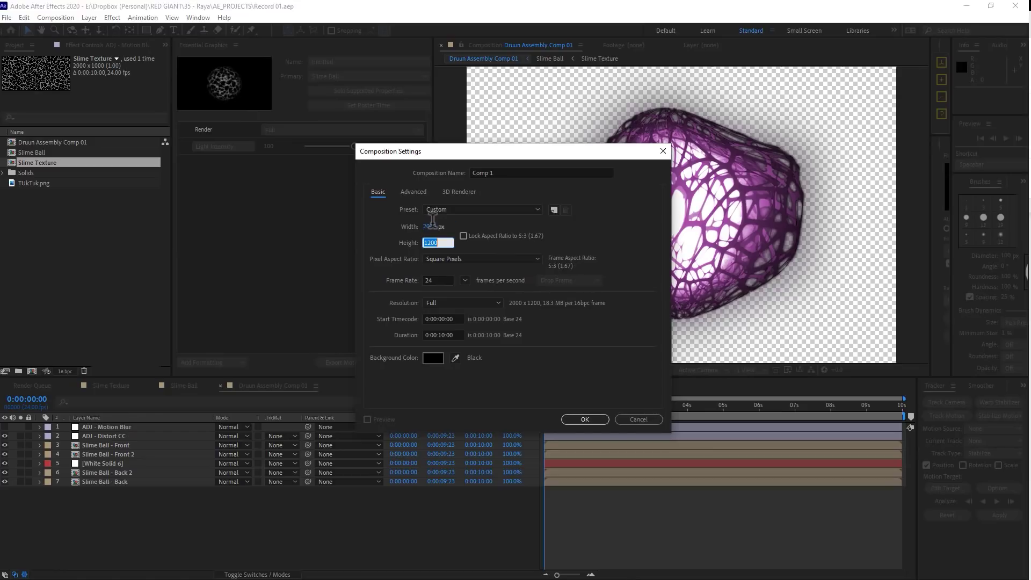
type("1000")
left_click(508, 173)
type("Smoke Texture")
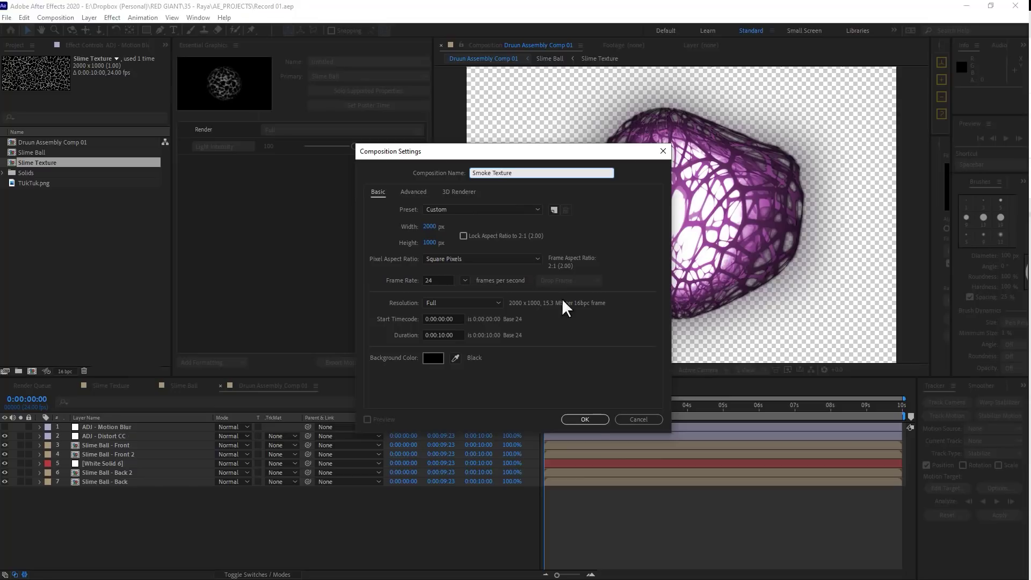
left_click(586, 419)
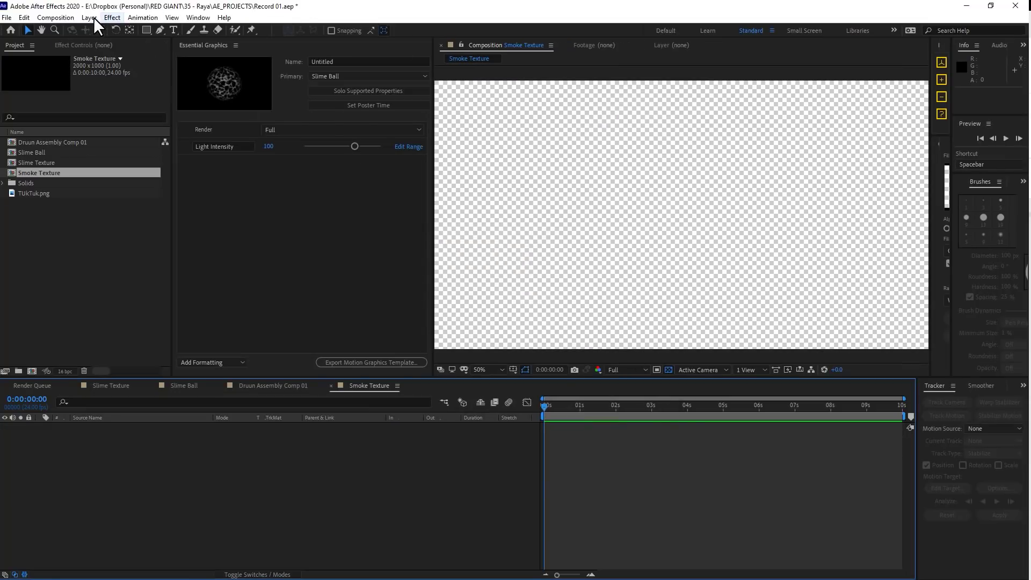
Step: Close the Essential Graphics panel and add a full-frame white solid to Smoke Texture
right_click(212, 46)
left_click(226, 53)
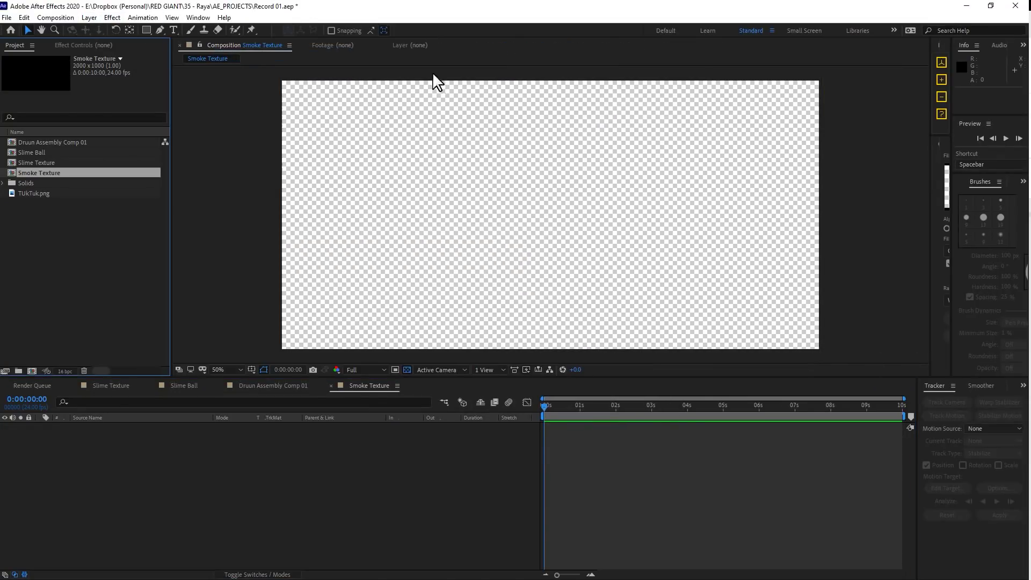
left_click(90, 17)
mouse_move(105, 28)
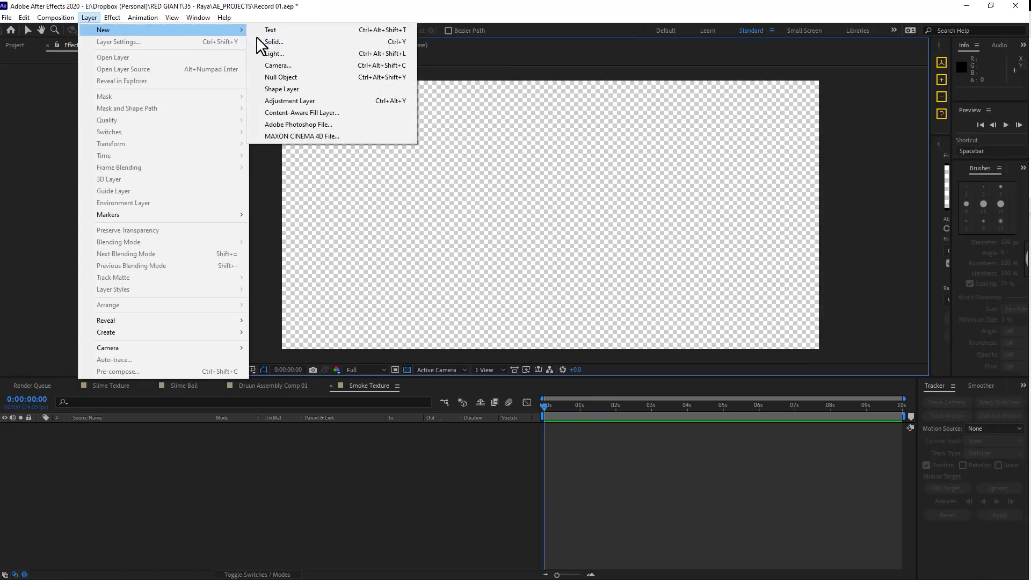
left_click(293, 40)
left_click(596, 500)
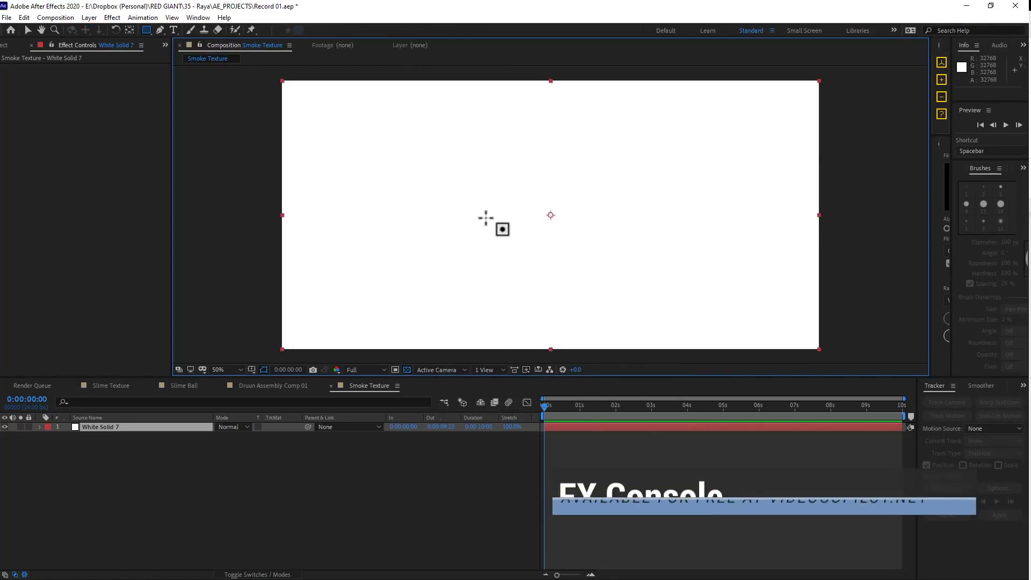
Step: Apply Fractal Noise to the white solid and set its Noise Type to Spline
key("ctrl+space")
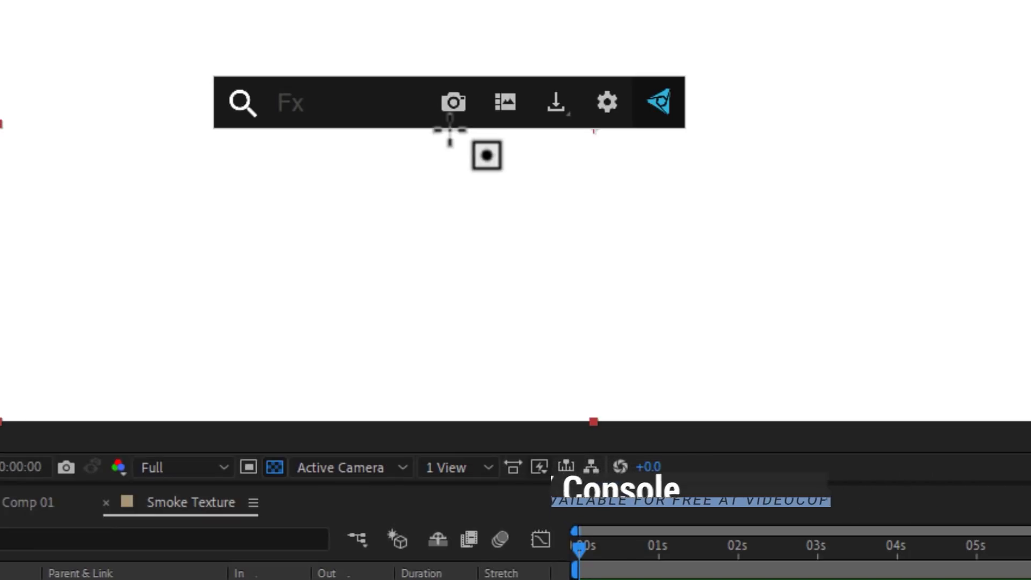
type("frac")
key("Down")
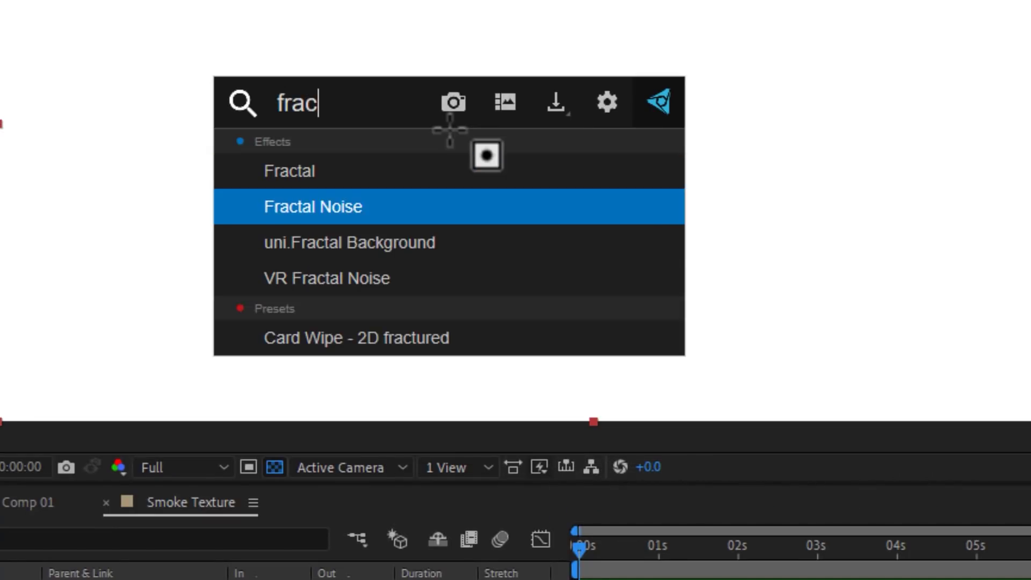
key("Return")
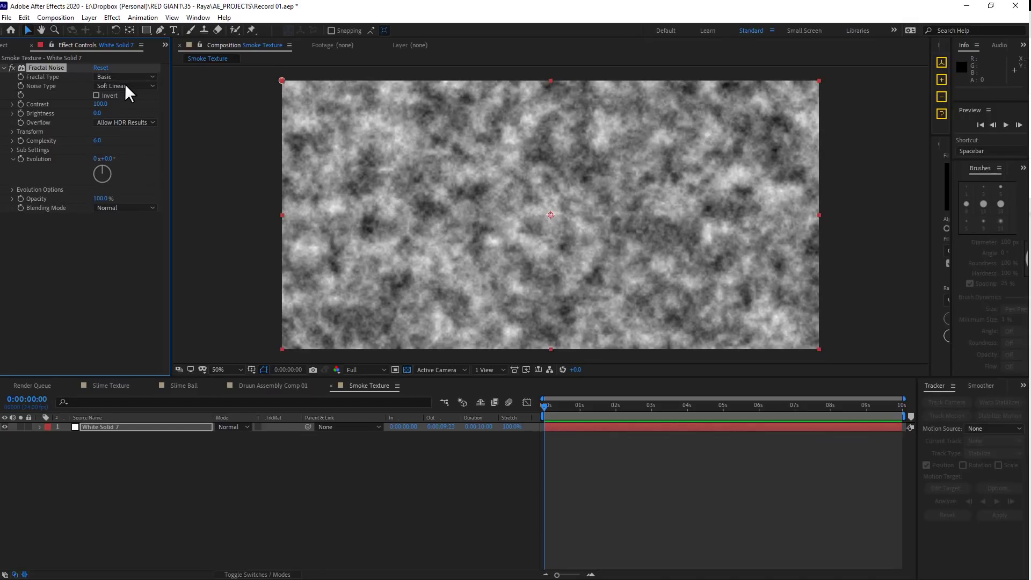
left_click(124, 84)
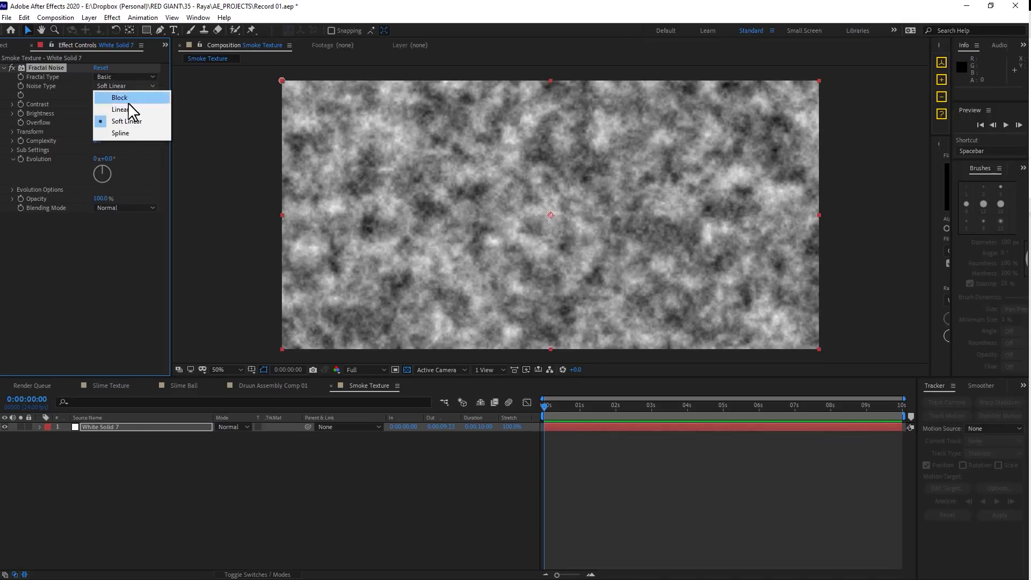
left_click(134, 133)
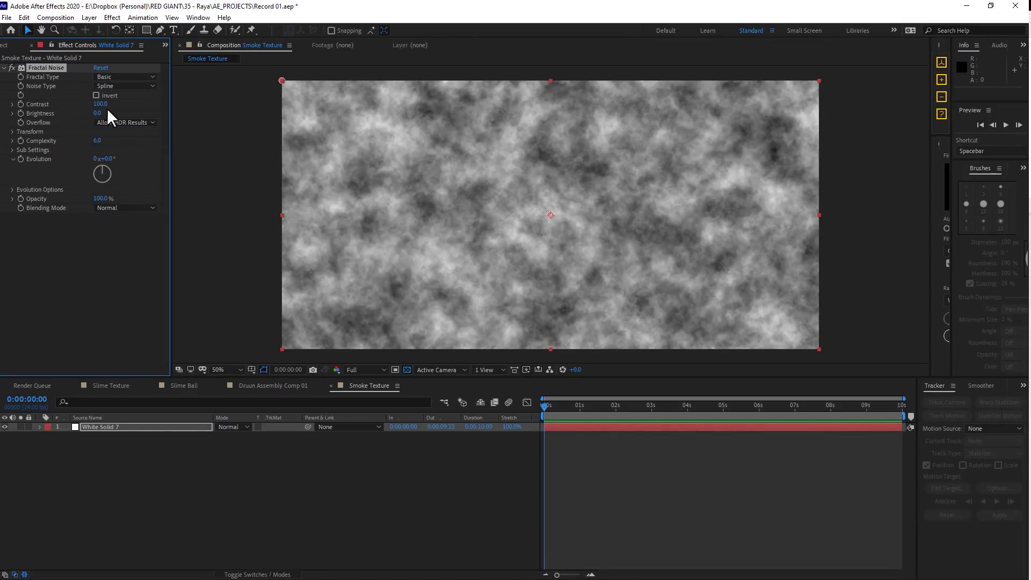
Step: Turn off Uniform Scaling for the Fractal Noise, and set Scale Width to 571 and Complexity to 8.8
left_click(12, 131)
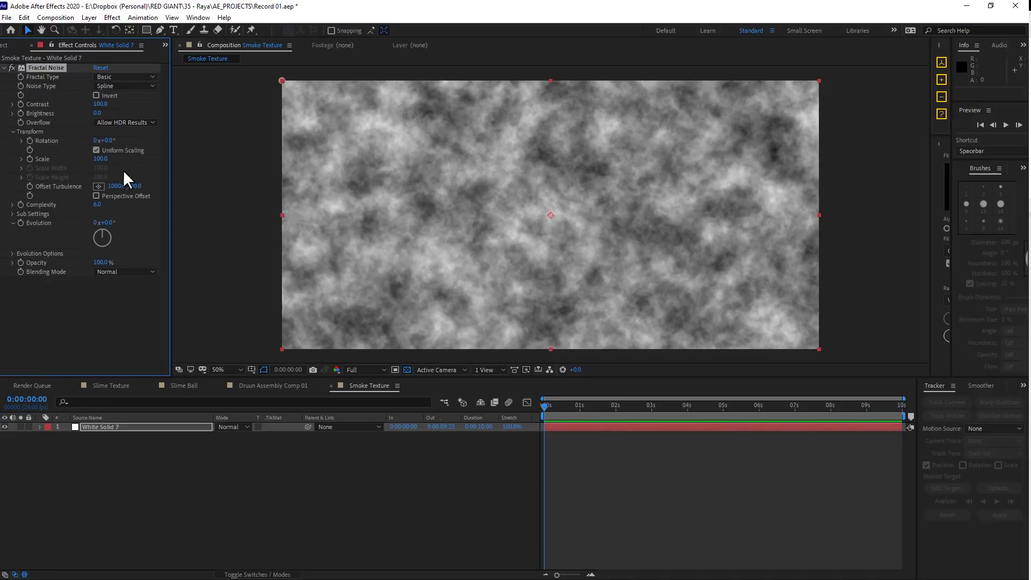
left_click(96, 150)
left_click_drag(101, 173, 384, 186)
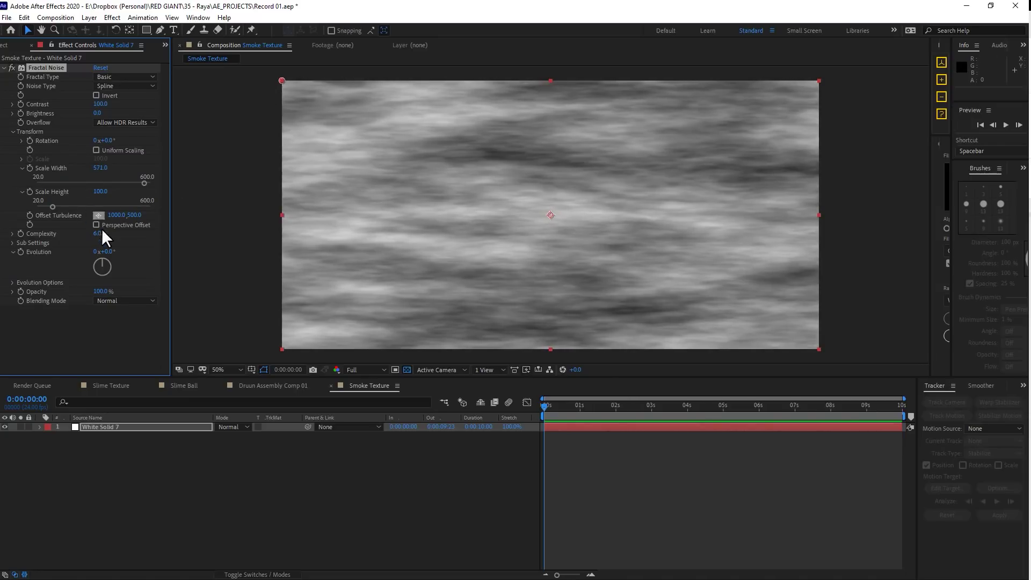
left_click_drag(97, 233, 163, 233)
Step: Give the Fractal Noise's Evolution the expression time*100
left_click(21, 252, "alt")
type("time*100")
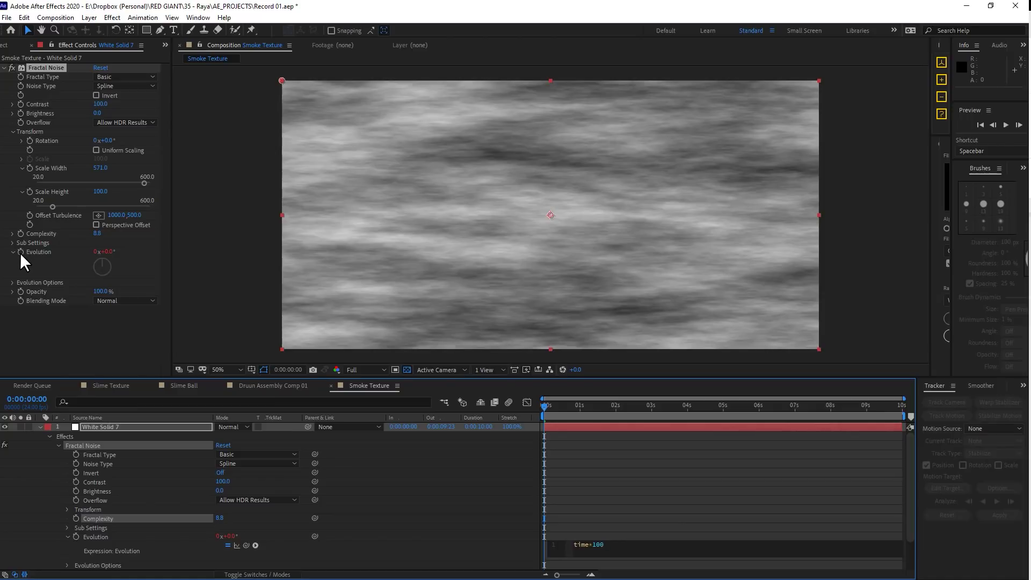
left_click(648, 460)
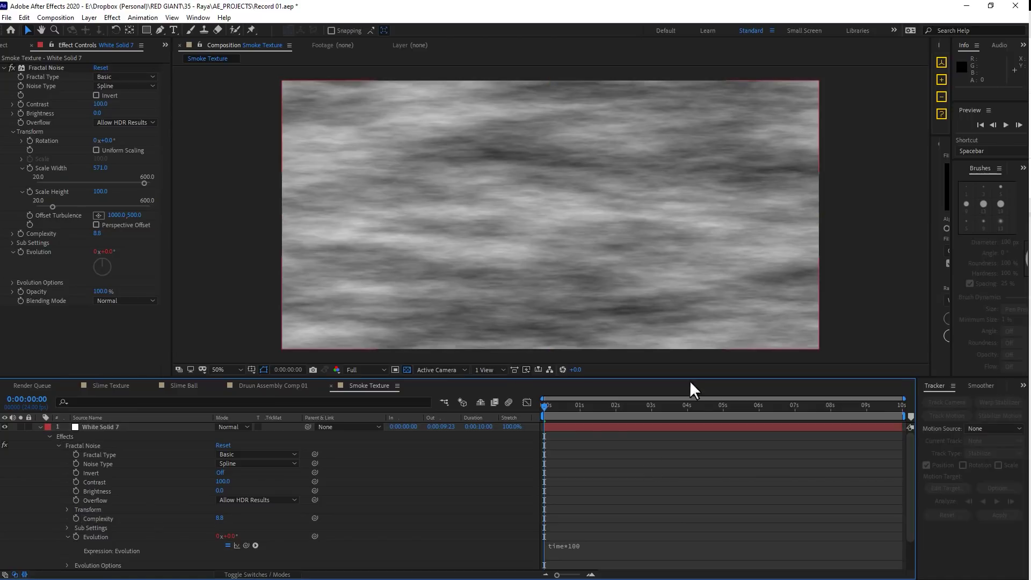
Step: Preview the evolving smoke noise, return to the first frame and collapse the white solid's properties
left_click(1004, 124)
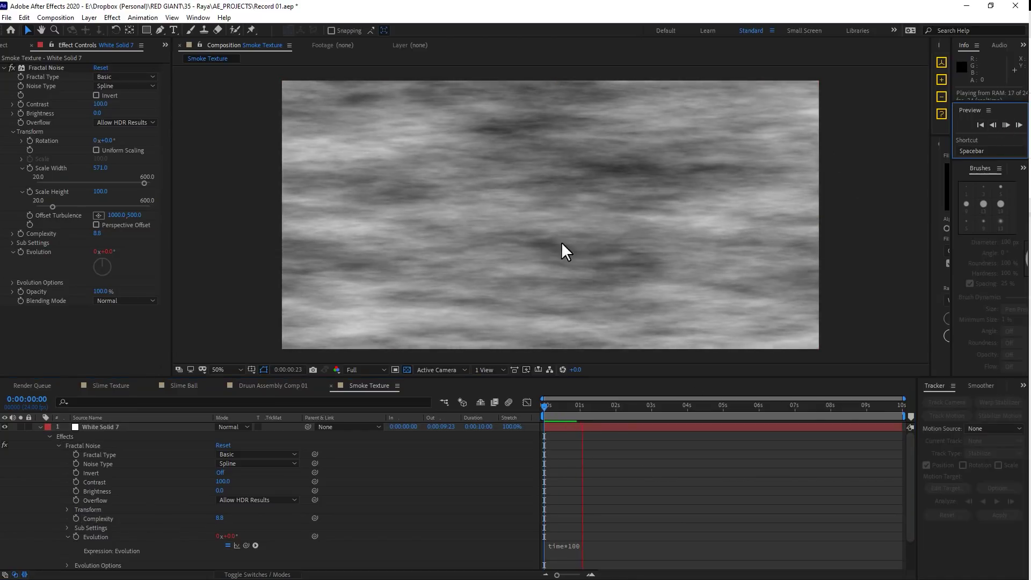
left_click(571, 391)
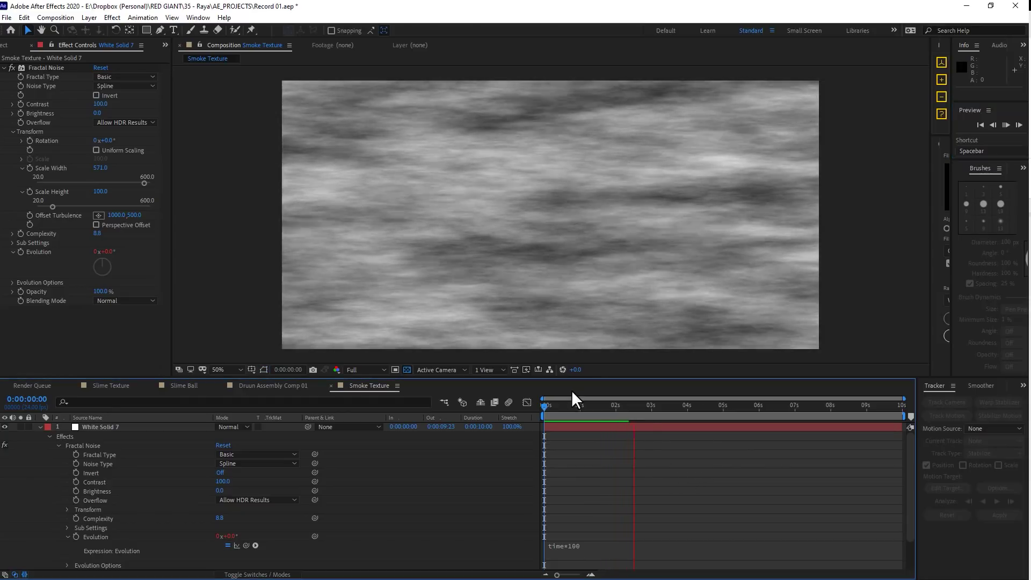
left_click_drag(554, 412, 541, 410)
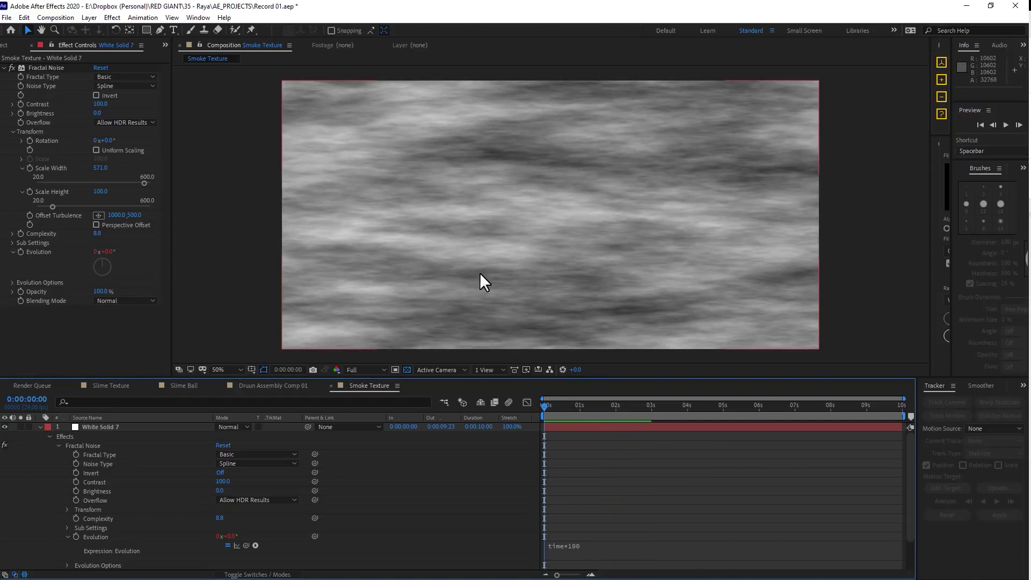
left_click(40, 427)
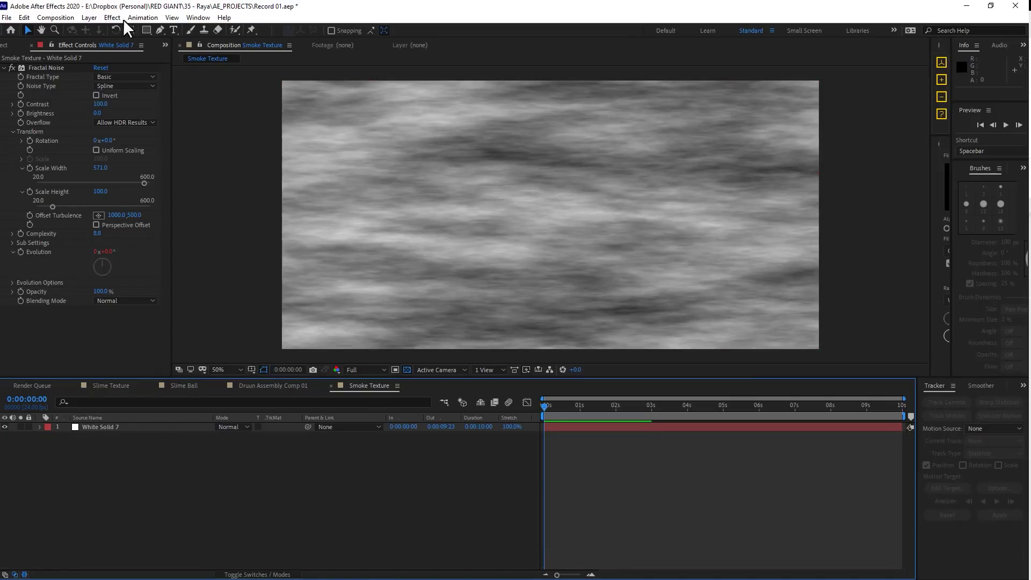
Step: Add an adjustment layer above the white solid and apply Offset to it with Shift Center To at 1990, 500
left_click(89, 18)
mouse_move(135, 30)
left_click(358, 102)
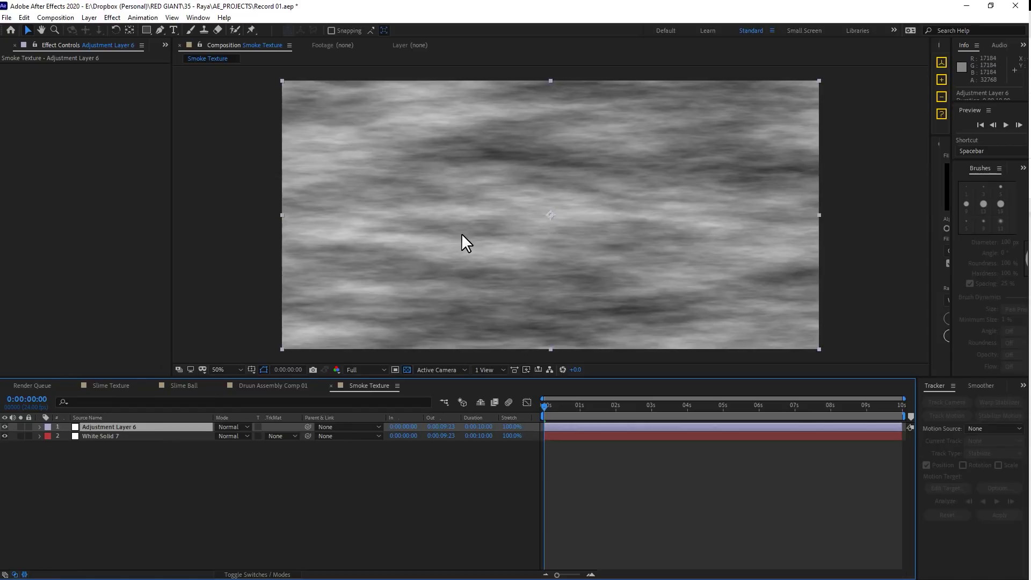
key("ctrl+space")
type("offset")
key("Return")
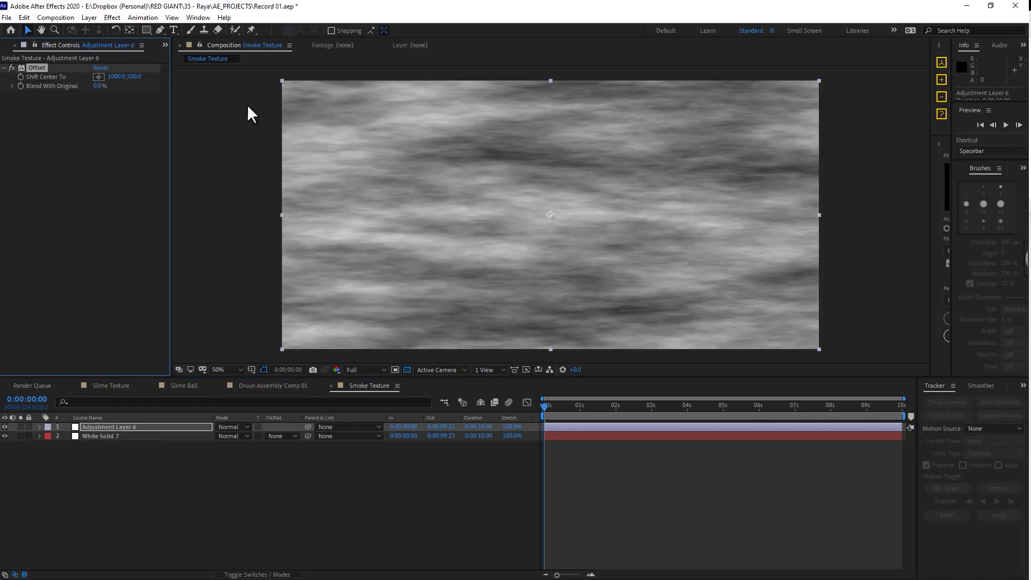
left_click_drag(117, 76, 226, 77)
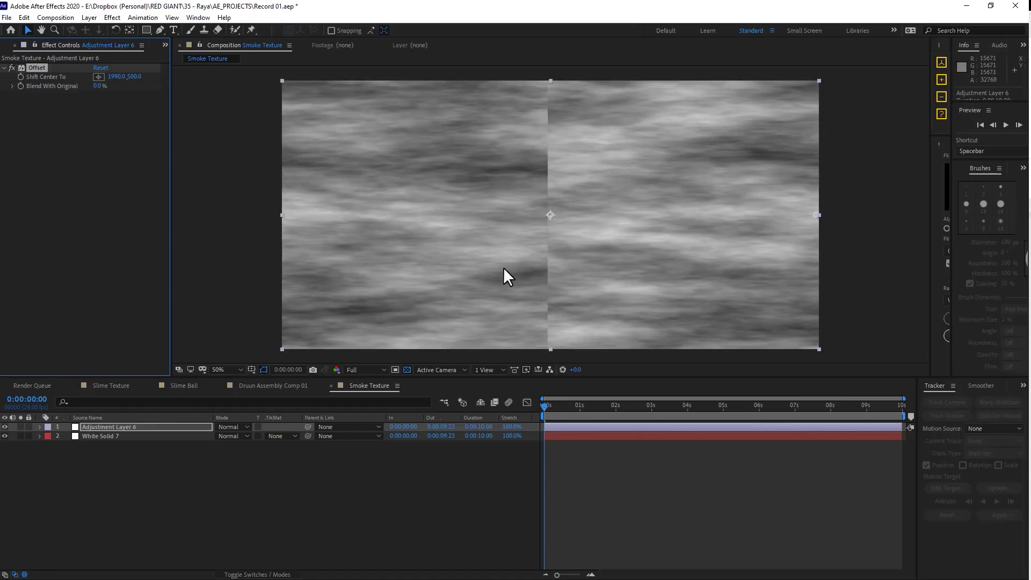
Step: Mask the adjustment layer with a rectangle around the central seam, set to Subtract with a 227-pixel Mask Feather
key("q")
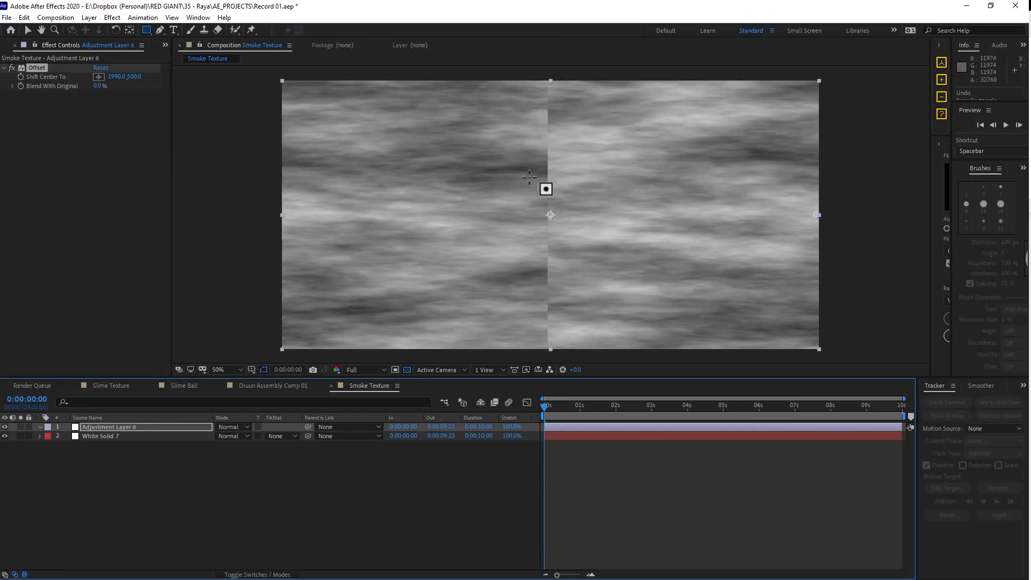
key("comma")
left_click_drag(443, 122, 640, 319)
left_click(231, 445)
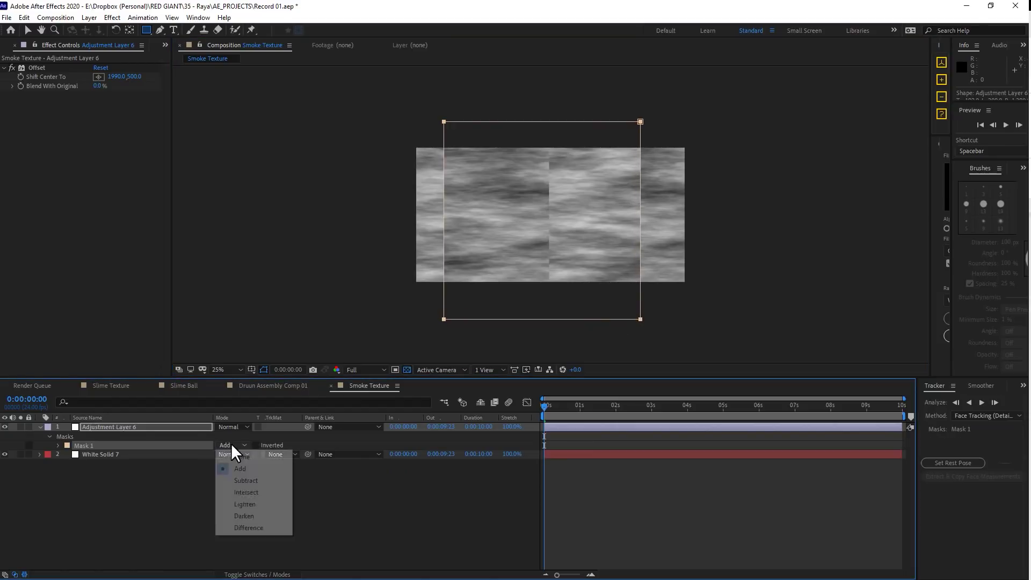
left_click(260, 480)
key("f")
left_click_drag(230, 445, 360, 453)
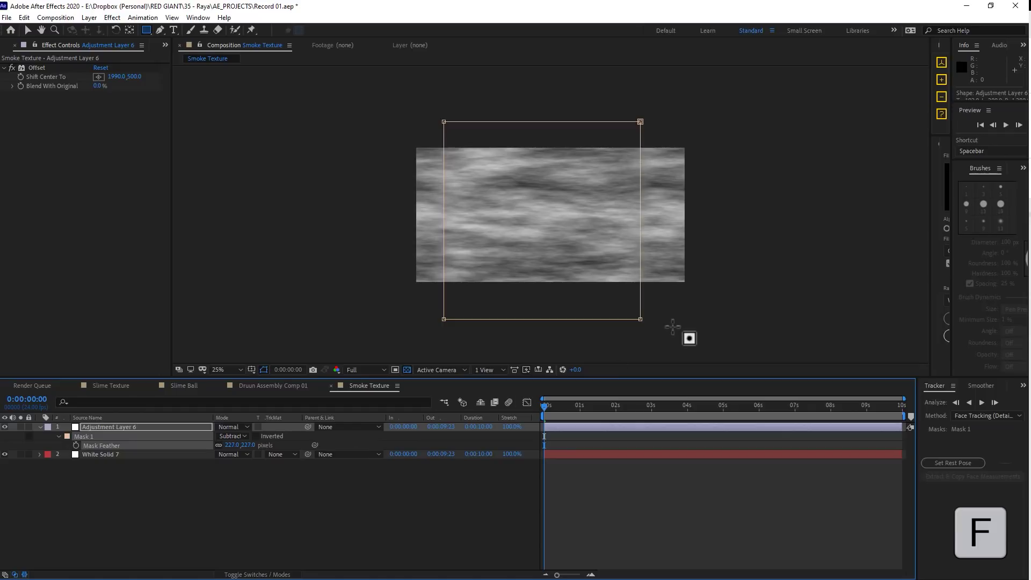
Step: Check the smoke texture's seam blending at about 5 seconds 12 frames
left_click_drag(560, 410, 740, 414)
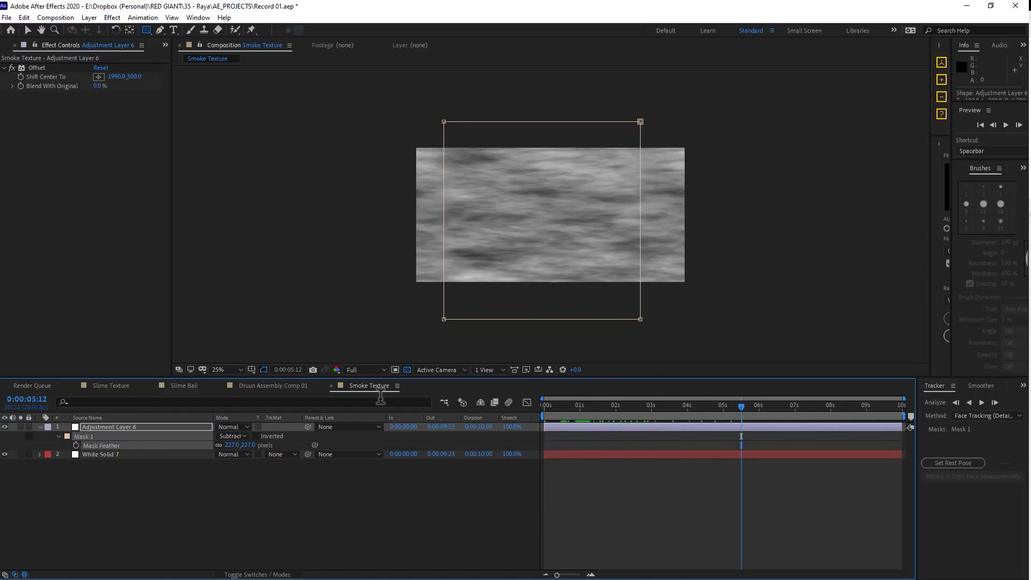
key("period")
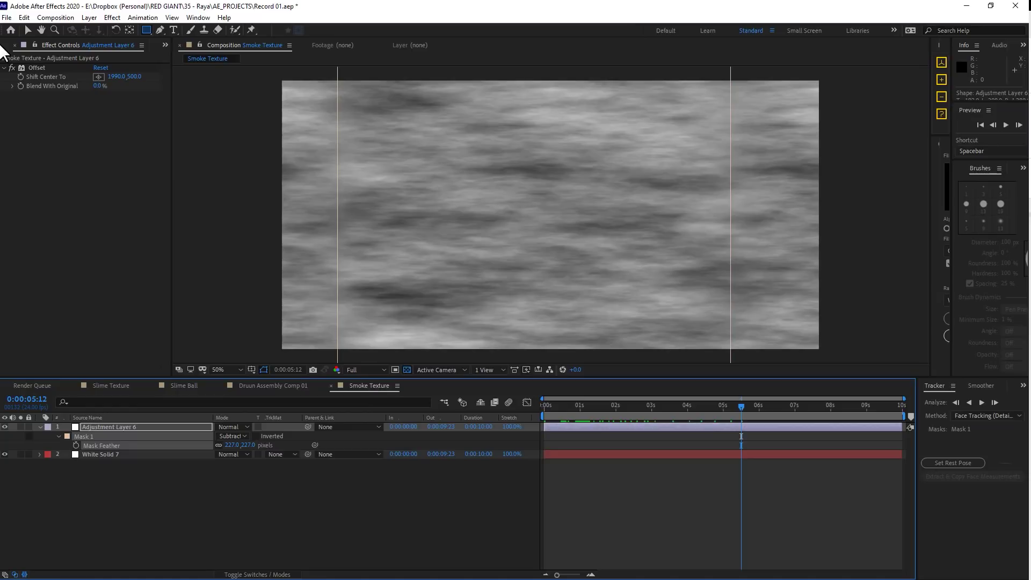
Step: Create a new 1200 x 1200 px composition named Smoke Sphere
key("ctrl+0")
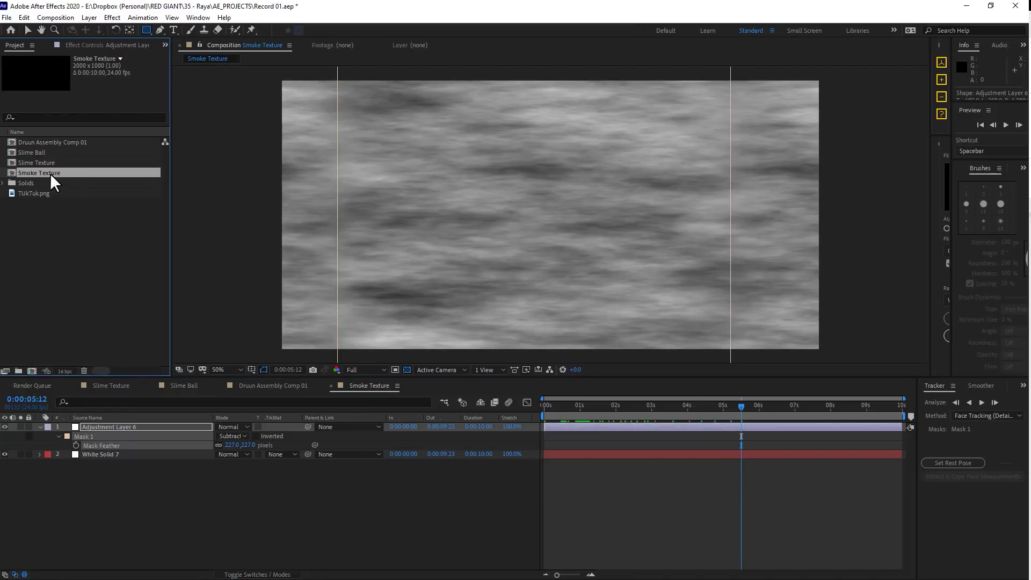
left_click(56, 17)
left_click(80, 31)
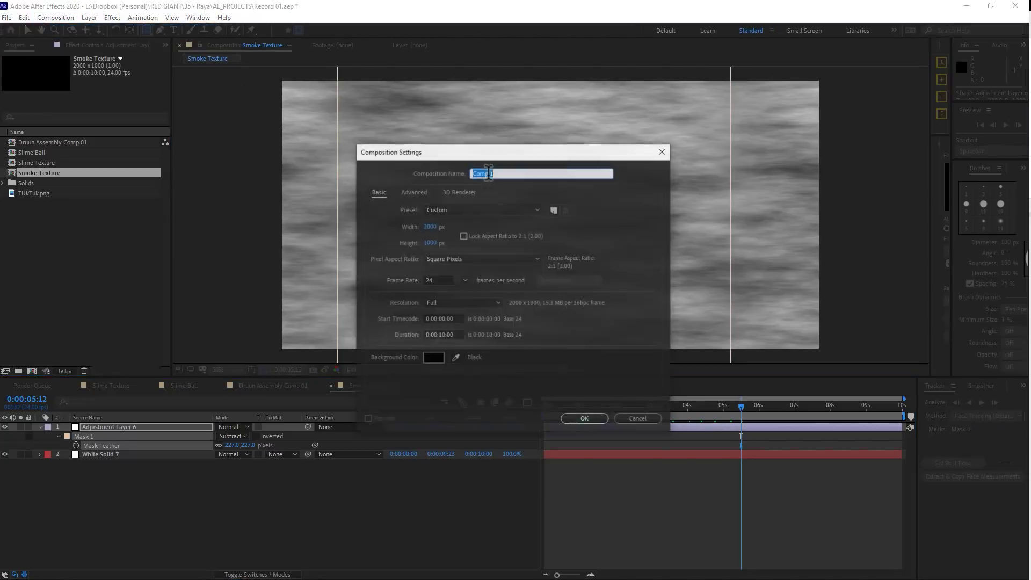
left_click(431, 226)
type("1200")
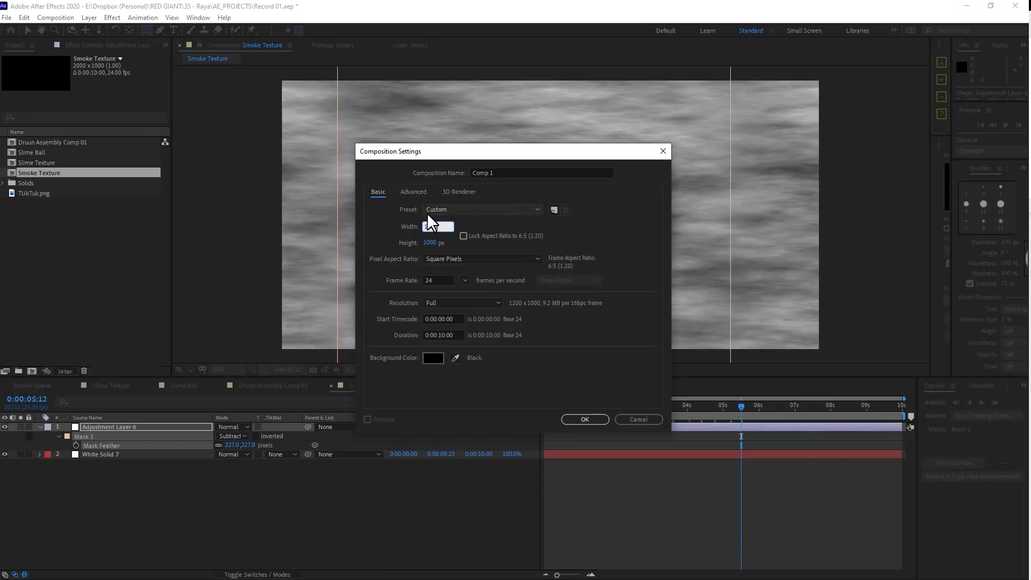
key("Tab")
type("1200")
key("Tab")
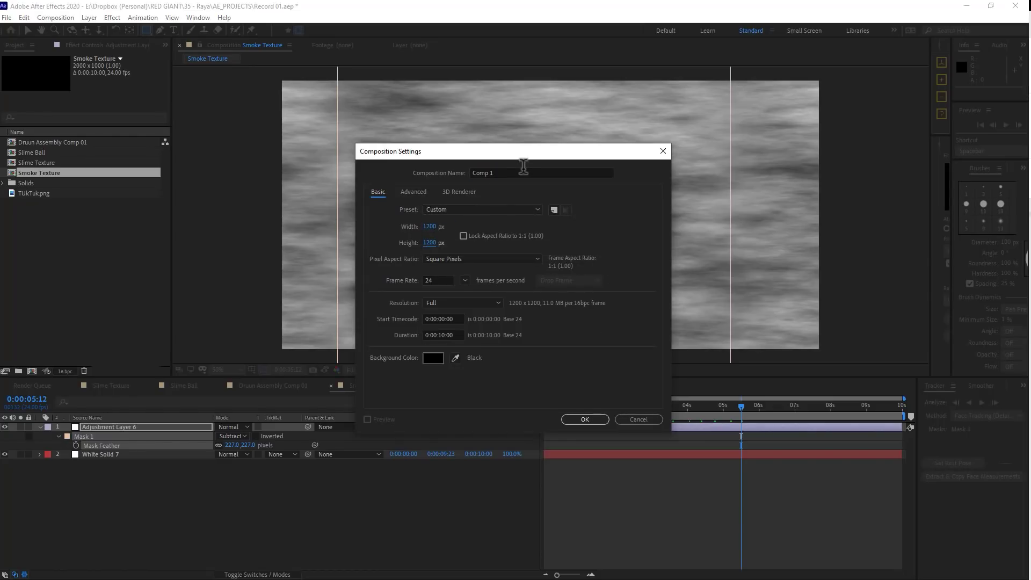
left_click_drag(524, 173, 286, 173)
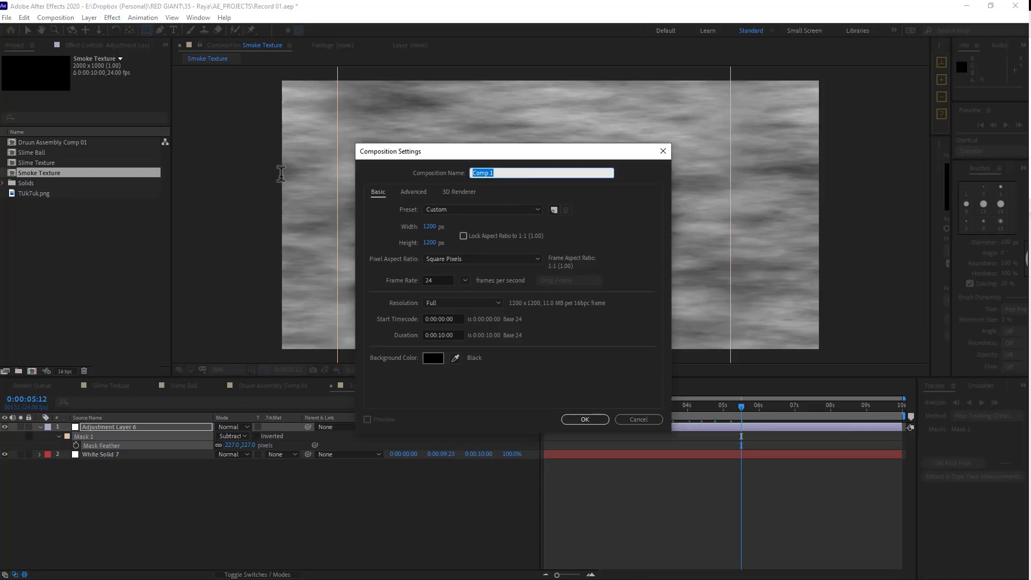
type("Smoke Sphere")
key("Return")
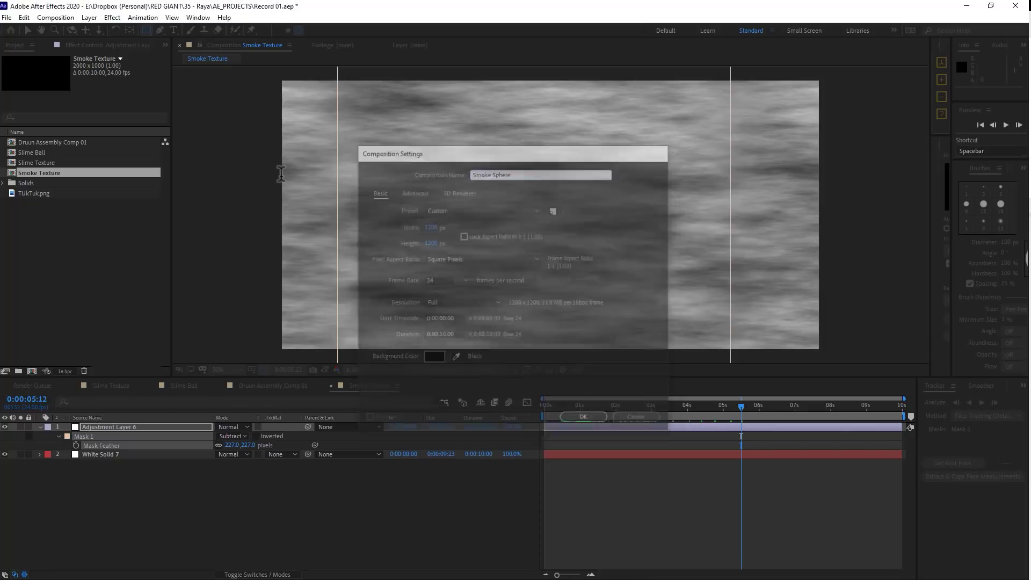
Step: Add the Smoke Texture composition to Smoke Sphere as a layer and apply CC Sphere to it
left_click_drag(41, 182, 352, 486)
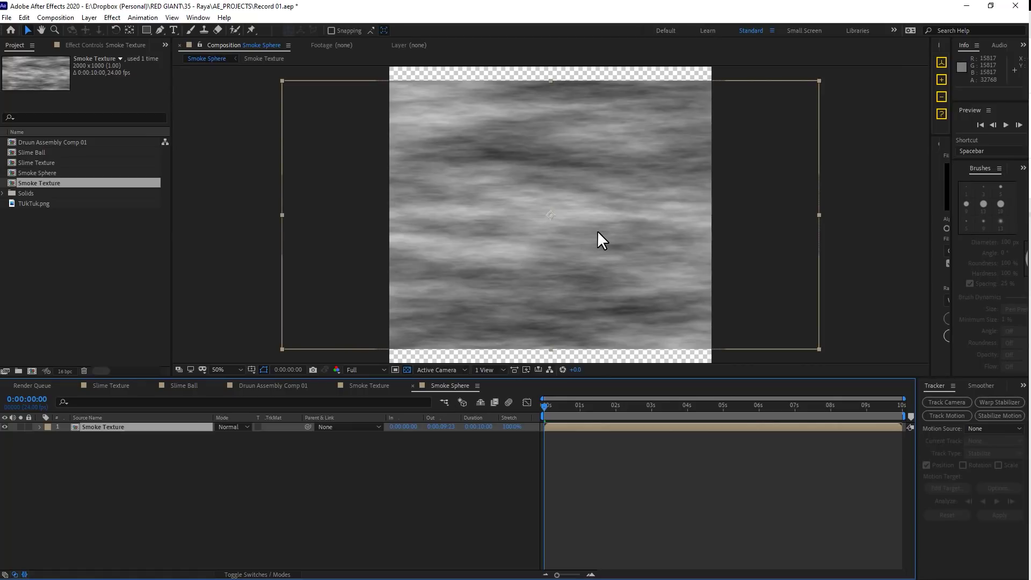
key("ctrl+space")
type("sph")
key("Down")
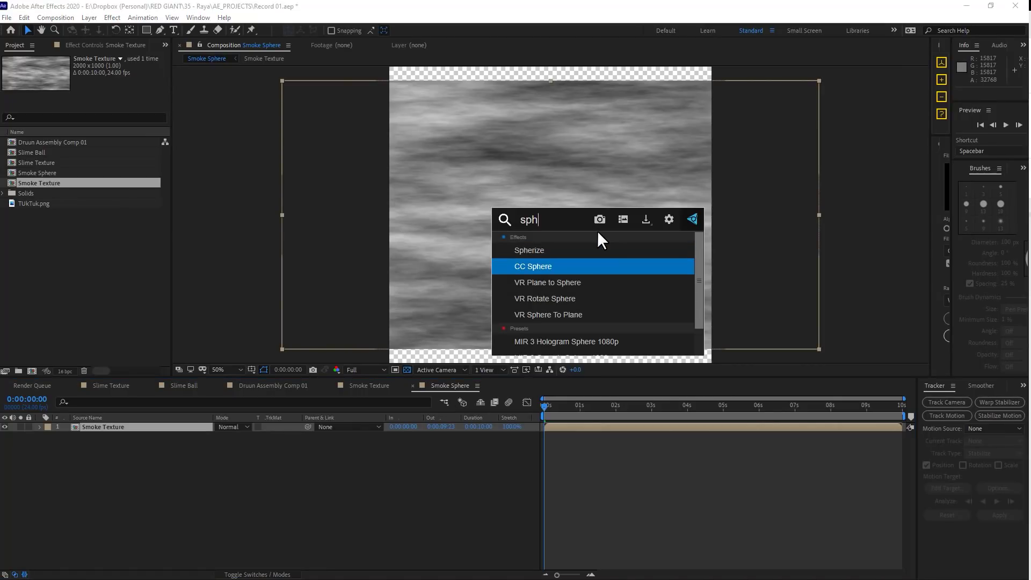
key("Return")
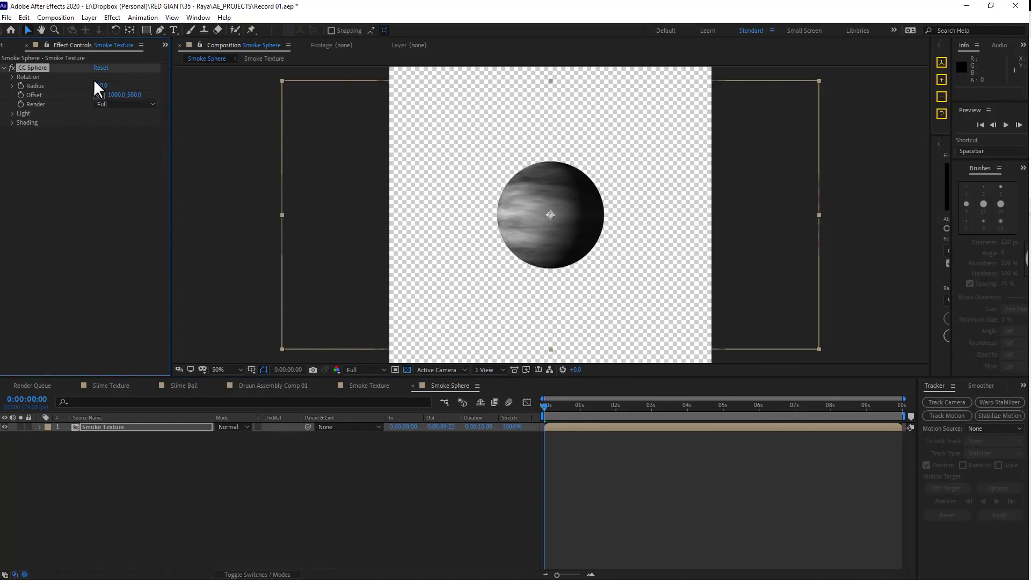
Step: Set the CC Sphere Radius on the Smoke Texture layer to 400
left_click_drag(104, 85, 178, 84)
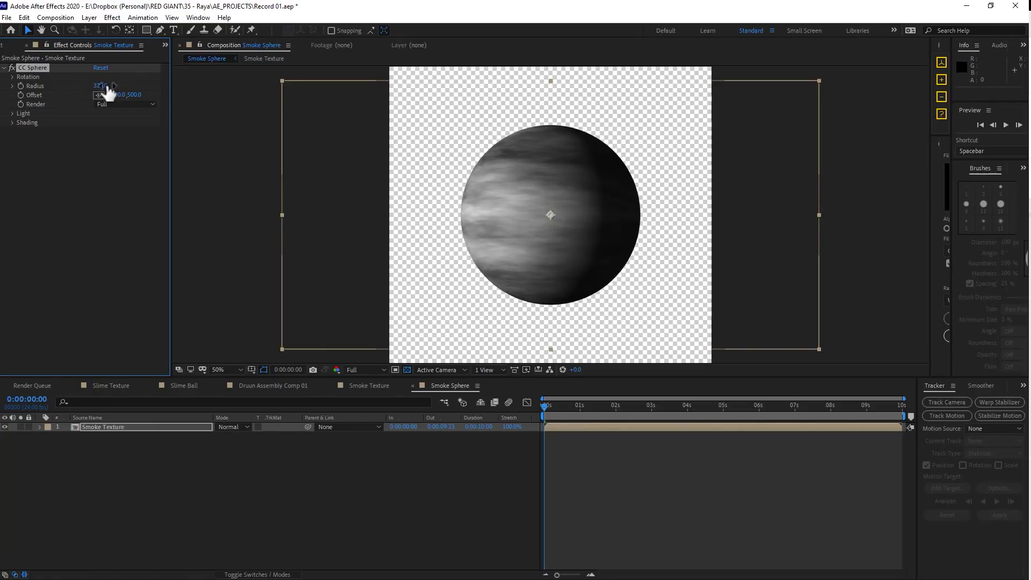
left_click(102, 86)
type("400")
key("Return")
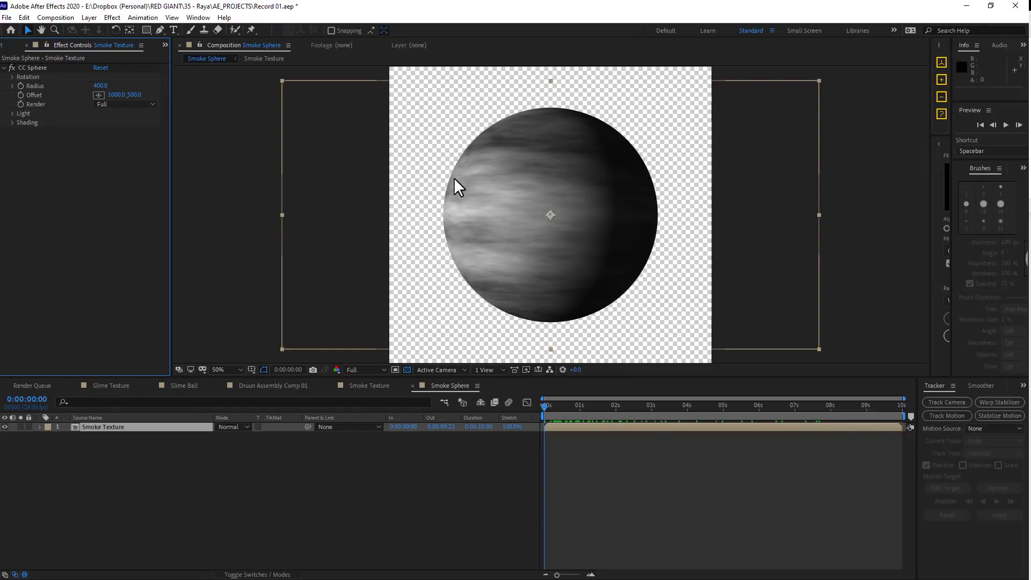
Step: Apply the Extract effect to the Smoke Texture layer and place it above CC Sphere in the effect order
key("ctrl+space")
type("ex")
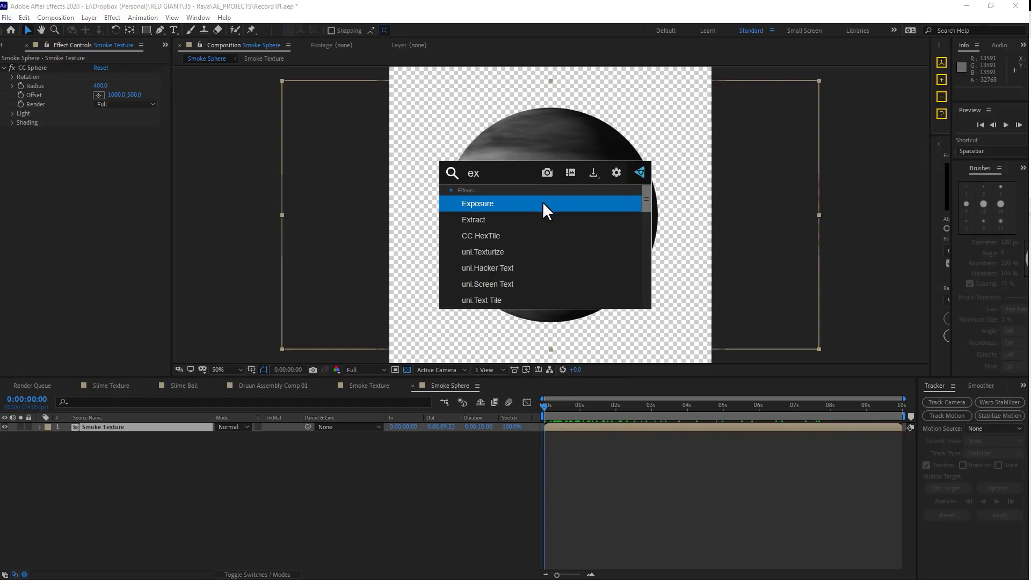
left_click(520, 220)
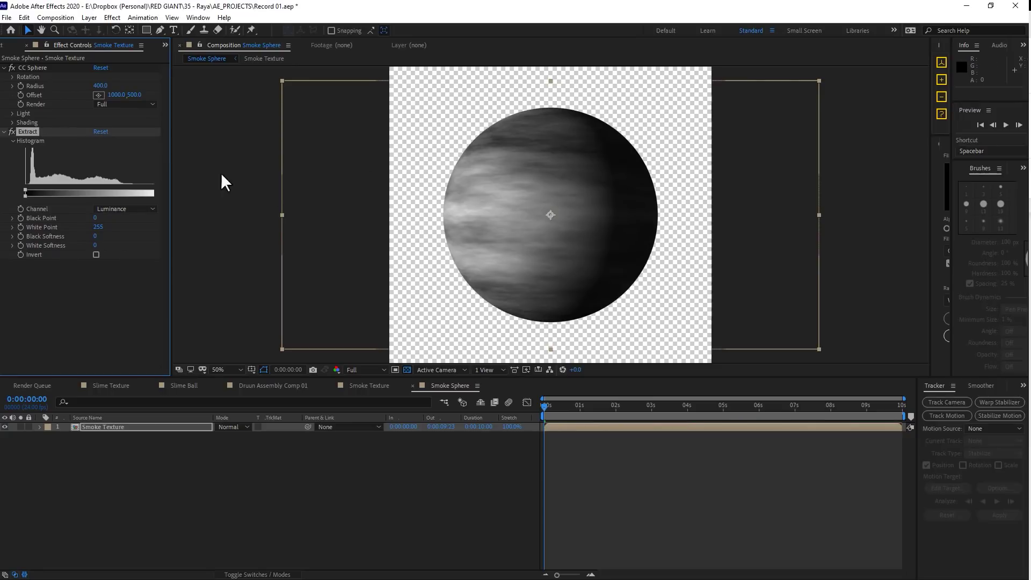
left_click_drag(27, 130, 46, 63)
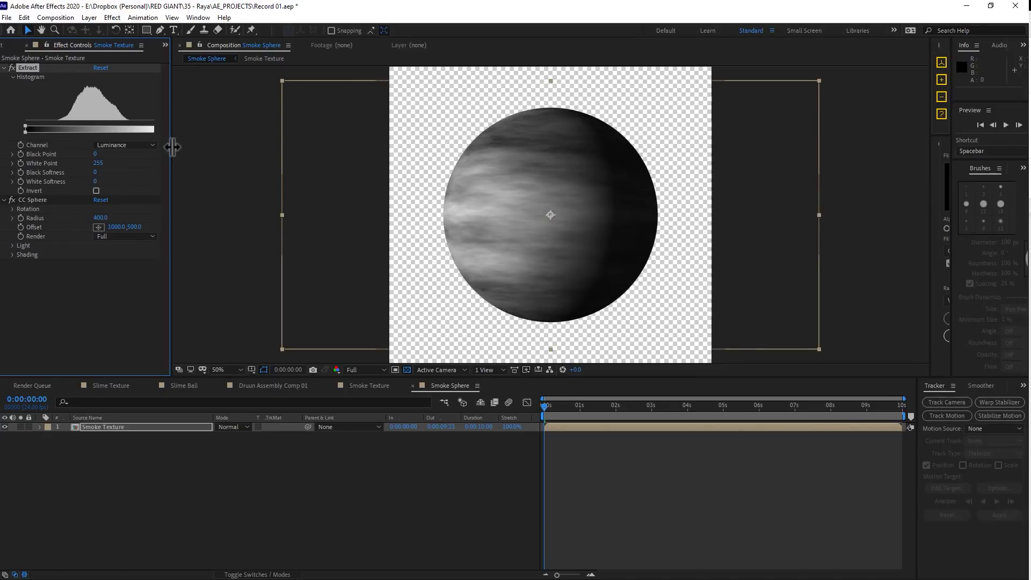
Step: Lower Extract's White Point to 120 and check the cut-out smoke at about 4 seconds
left_click_drag(172, 147, 194, 146)
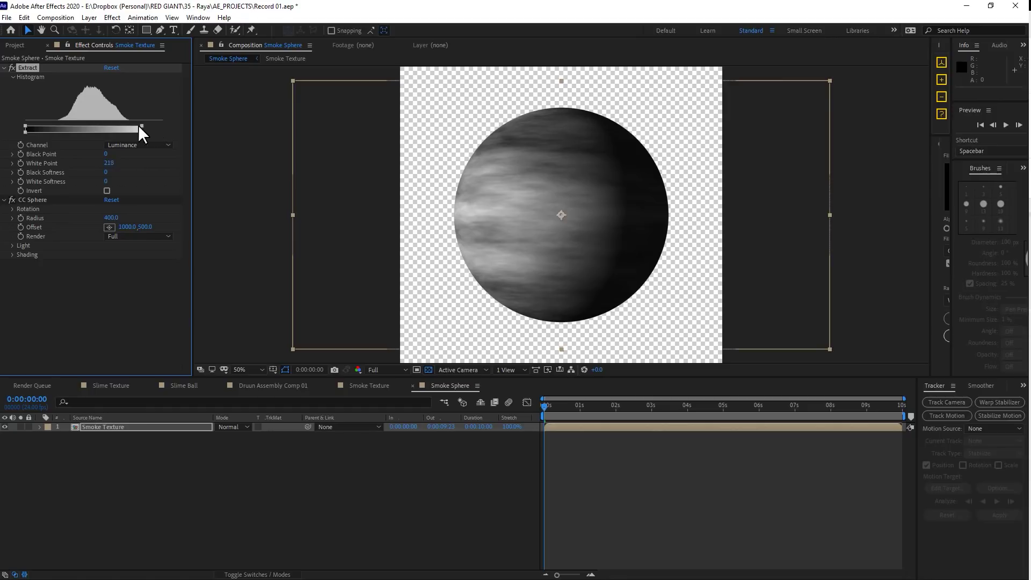
left_click_drag(138, 127, 88, 133)
left_click_drag(544, 405, 697, 406)
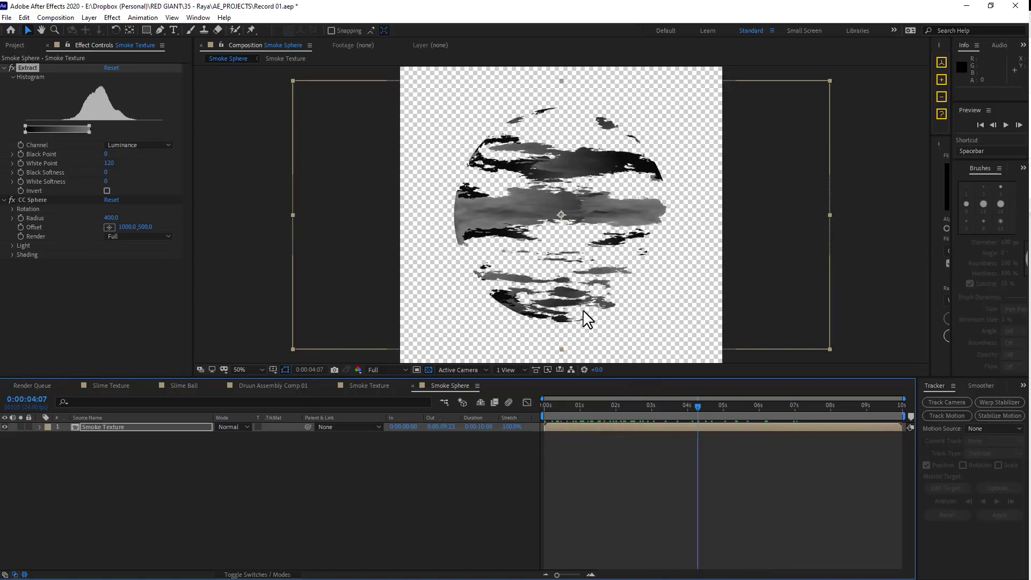
Step: Give CC Sphere's Rotation Y the expression time*-150
left_click(12, 209)
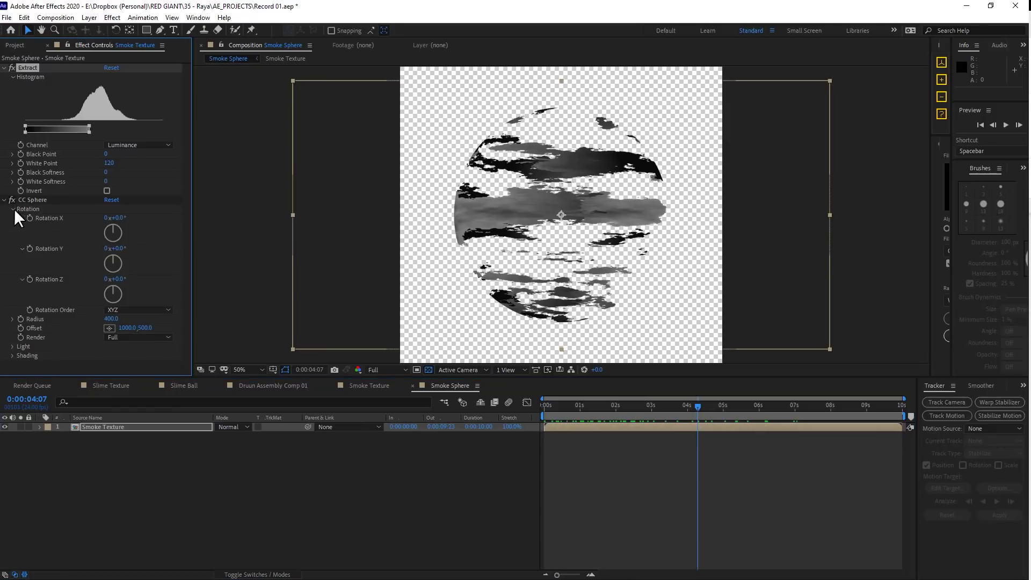
left_click(30, 248, "alt")
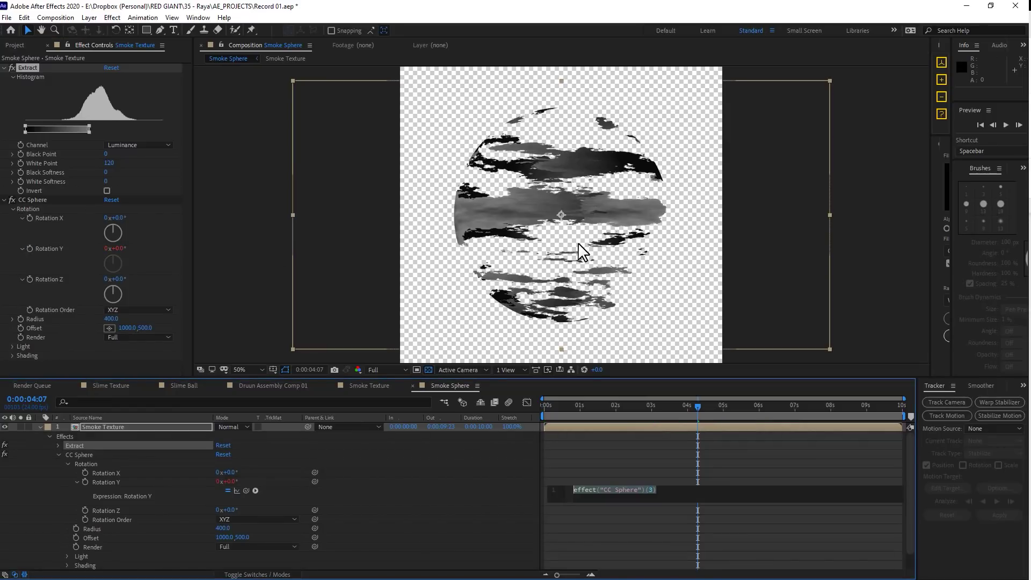
type("time")
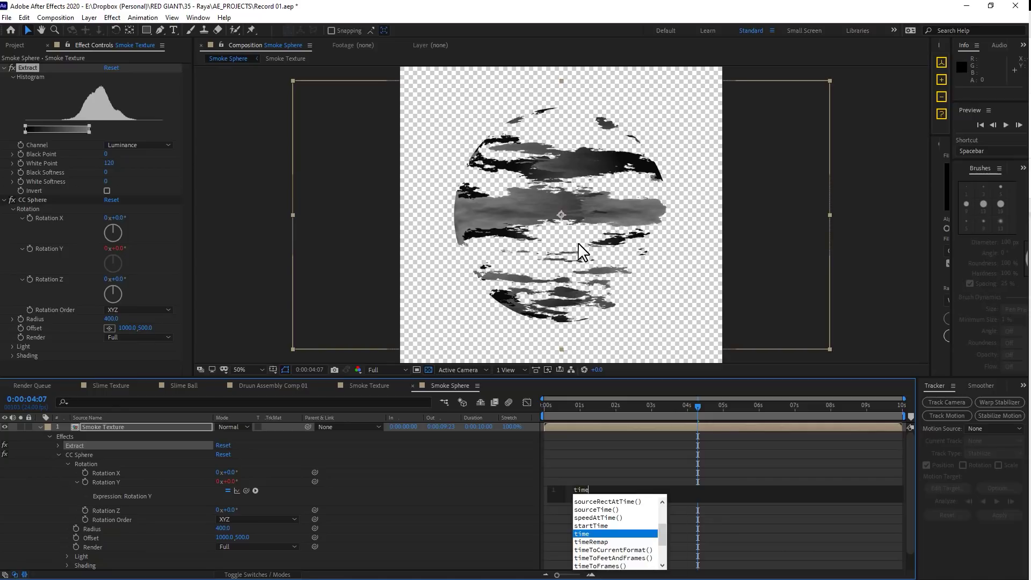
type("*")
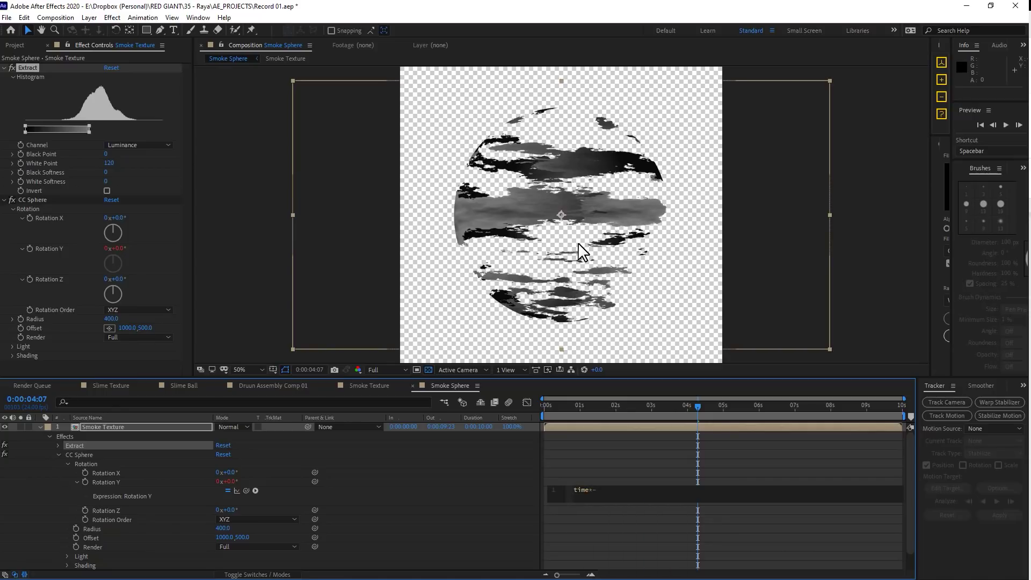
left_click(685, 443)
Step: Preview the spinning smoke sphere and inspect it around 1 second 18 frames
left_click(1005, 125)
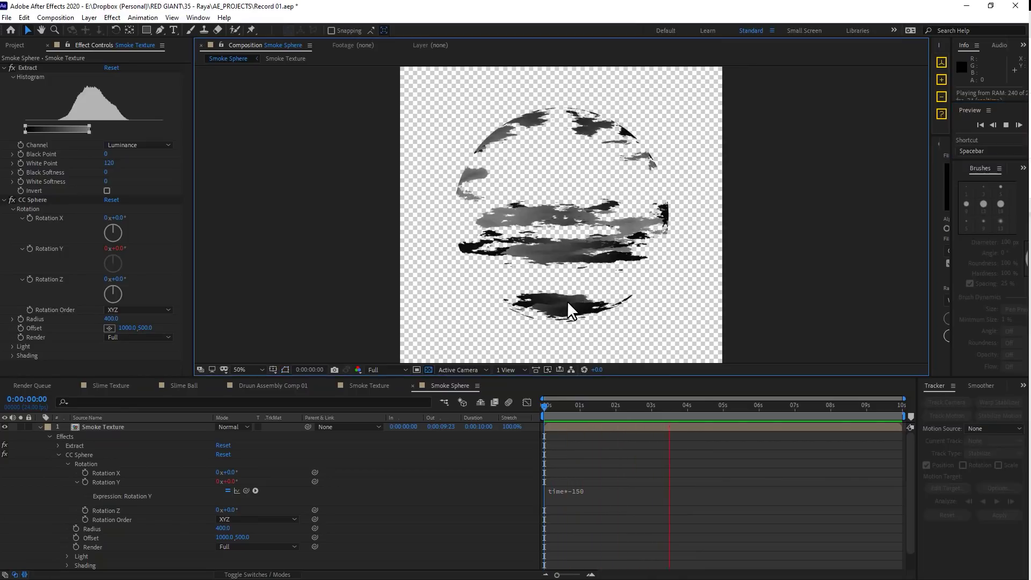
scroll(509, 260, "up", 2)
left_click_drag(544, 407, 619, 408)
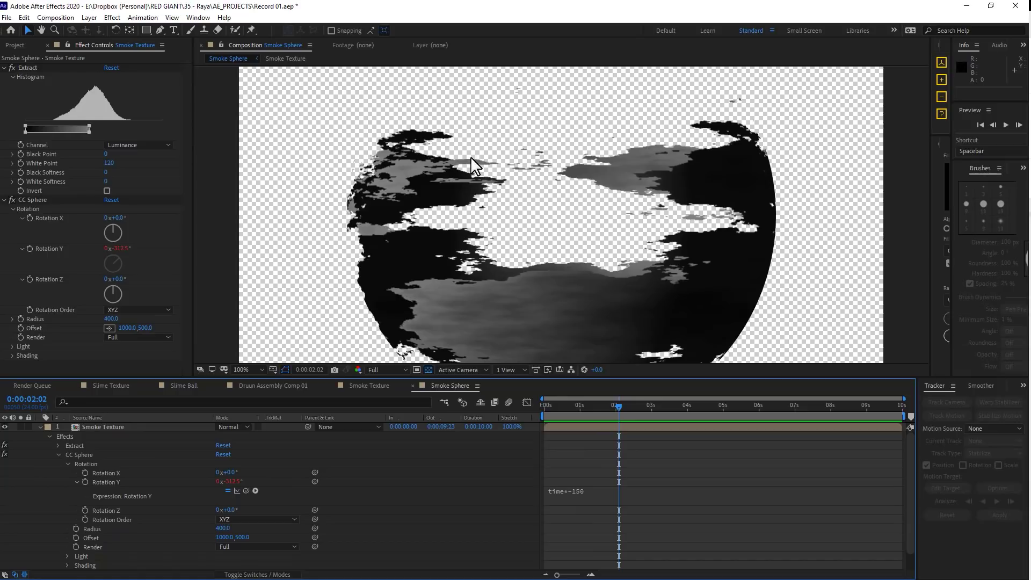
key("comma")
mouse_move(623, 404)
left_mouse_down()
mouse_move(655, 408)
mouse_move(608, 408)
left_mouse_up()
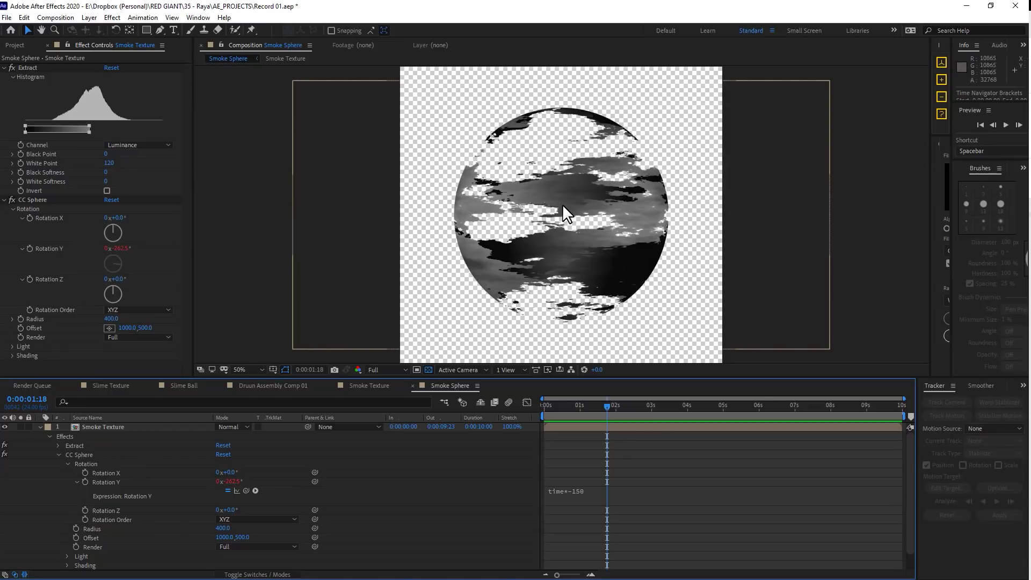
Step: Collapse the Extract and CC Sphere controls and open Essential Graphics with Smoke Sphere as the primary composition
left_click(4, 68)
left_click(5, 78)
left_click(112, 18)
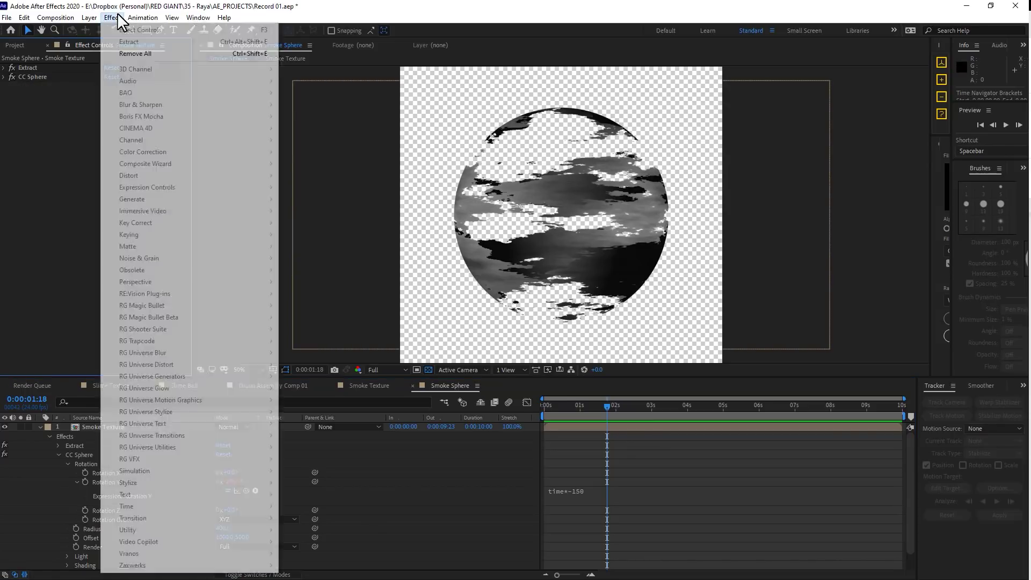
left_click(384, 95)
left_click(198, 18)
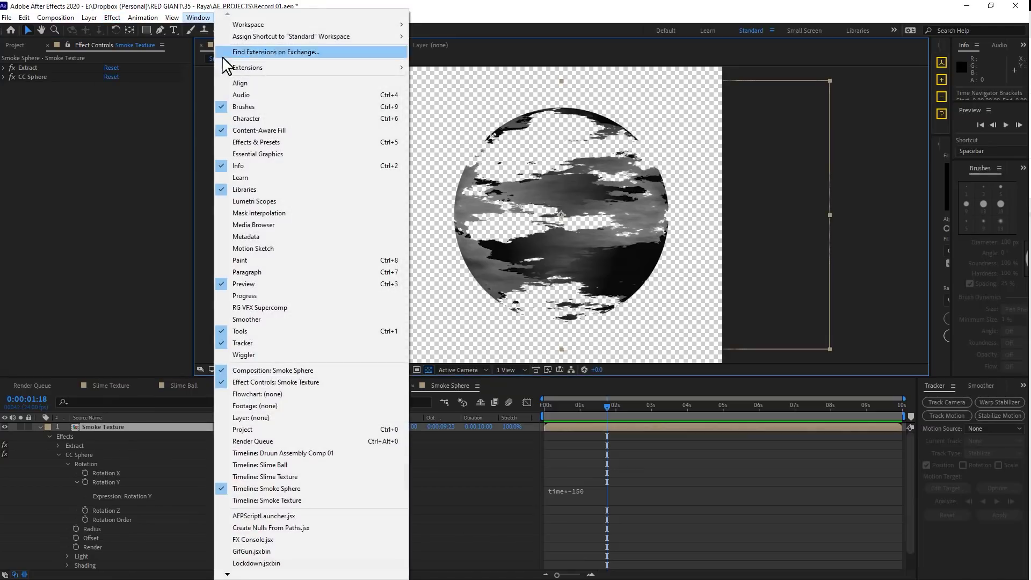
left_click(278, 158)
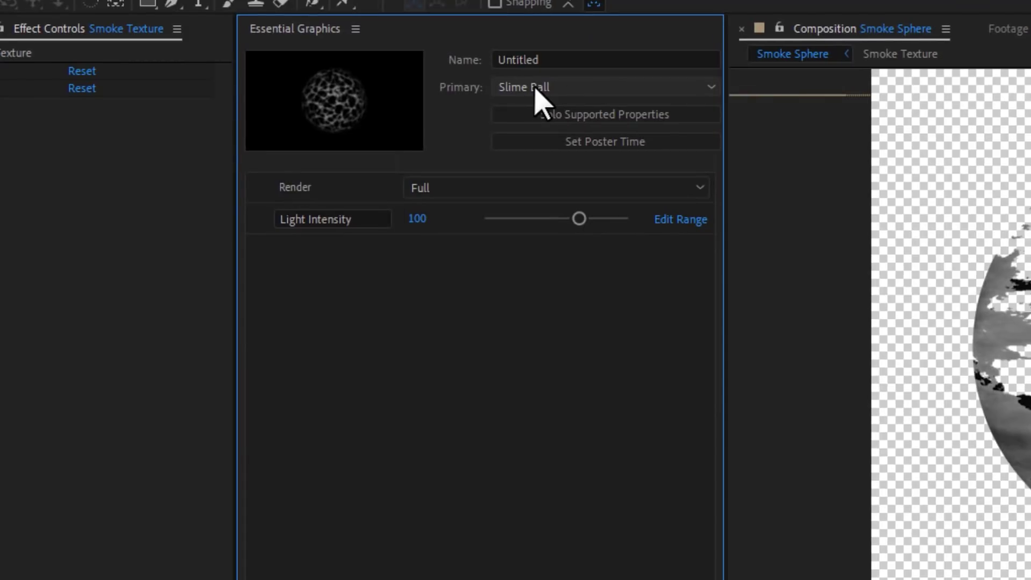
left_click(372, 76)
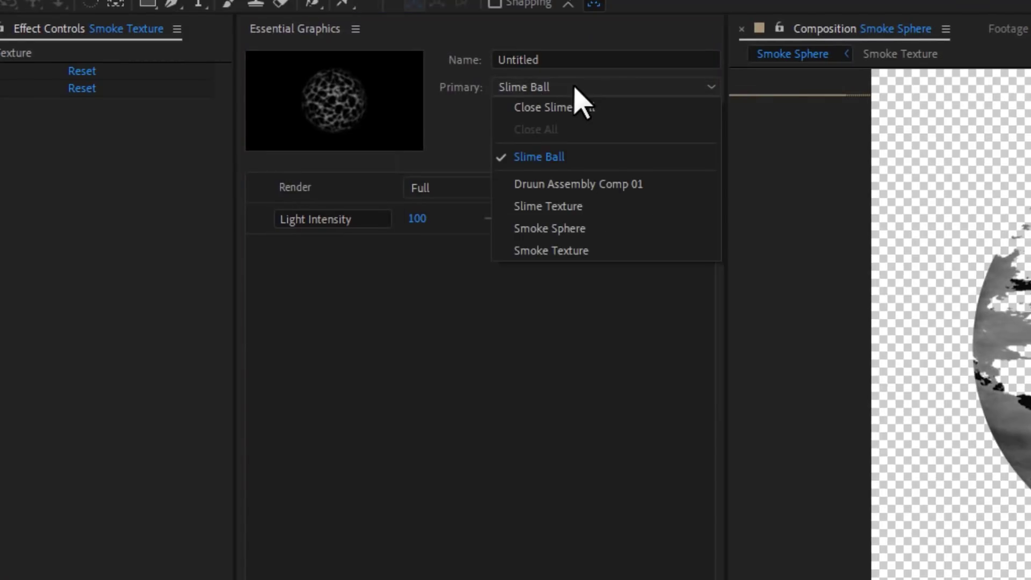
left_click(586, 231)
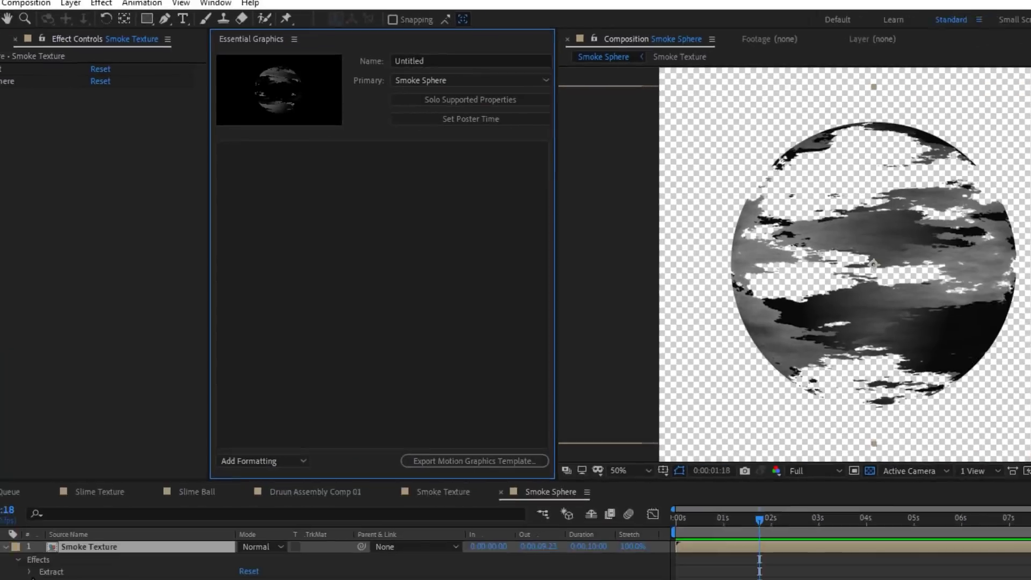
Step: Add CC Sphere's Render and Extract's White Point to Smoke Sphere's Essential Graphics properties
left_click(30, 579)
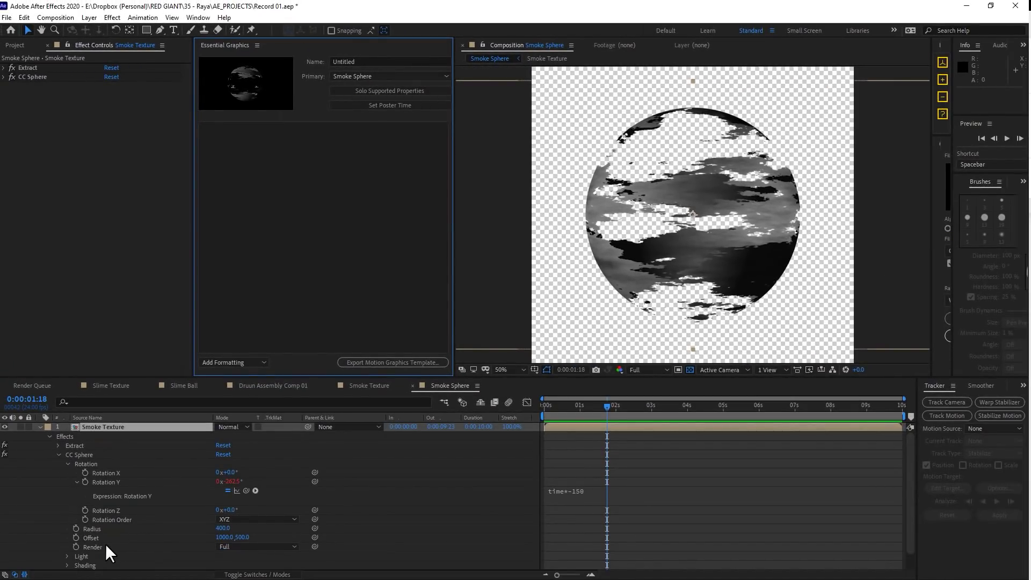
left_click_drag(93, 547, 295, 199)
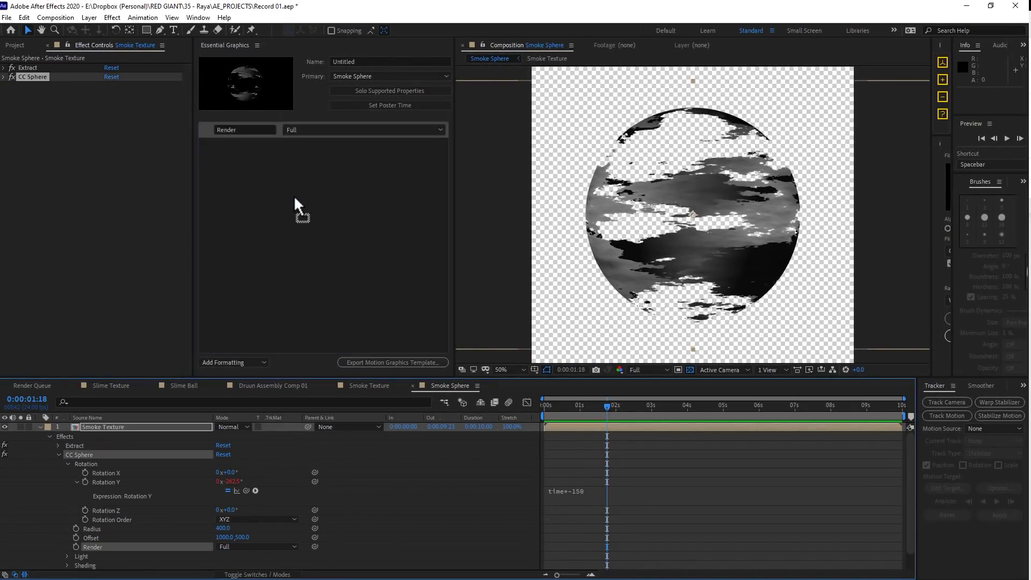
left_click(59, 446)
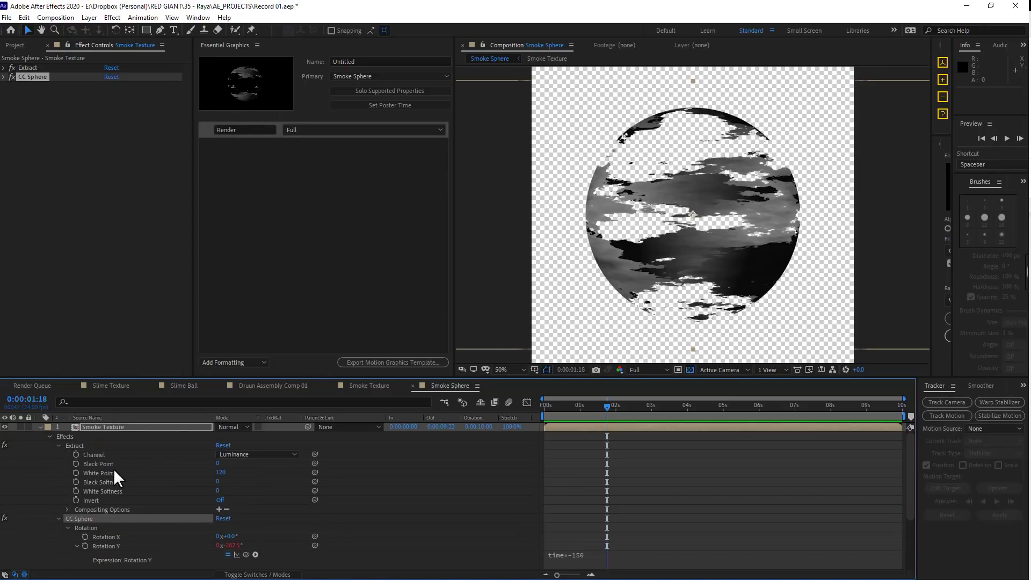
left_click(107, 473)
left_click_drag(106, 475, 287, 225)
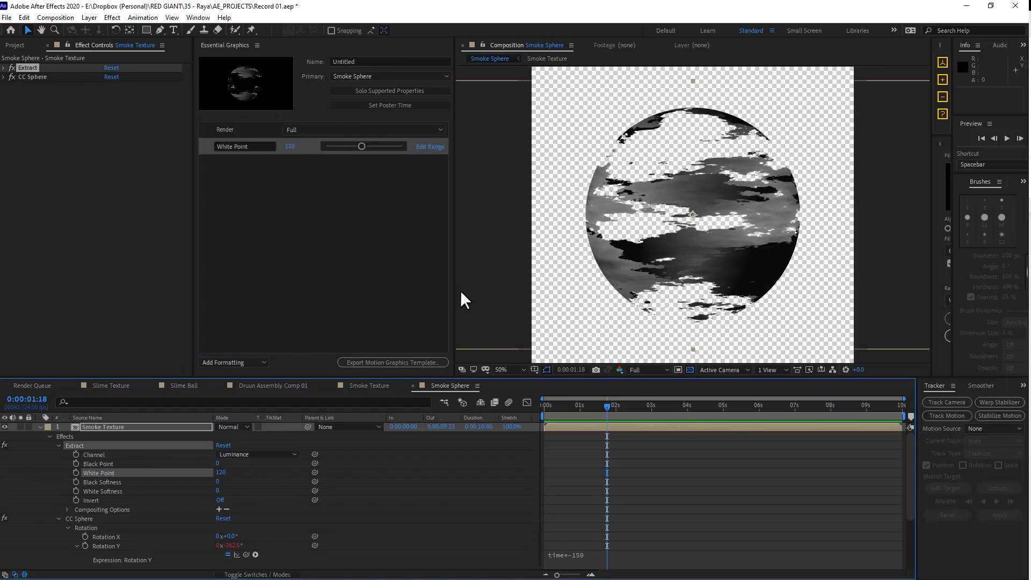
Step: Create a composition from Smoke Sphere and rename it Smoke Sphere Front
left_click(16, 43)
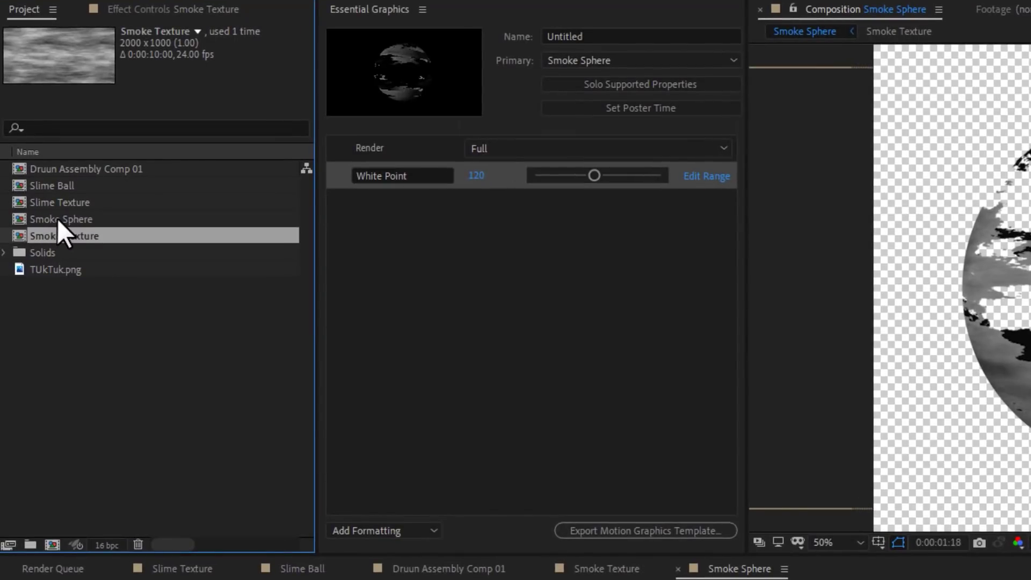
left_click_drag(48, 201, 133, 285)
left_click_drag(157, 320, 53, 541)
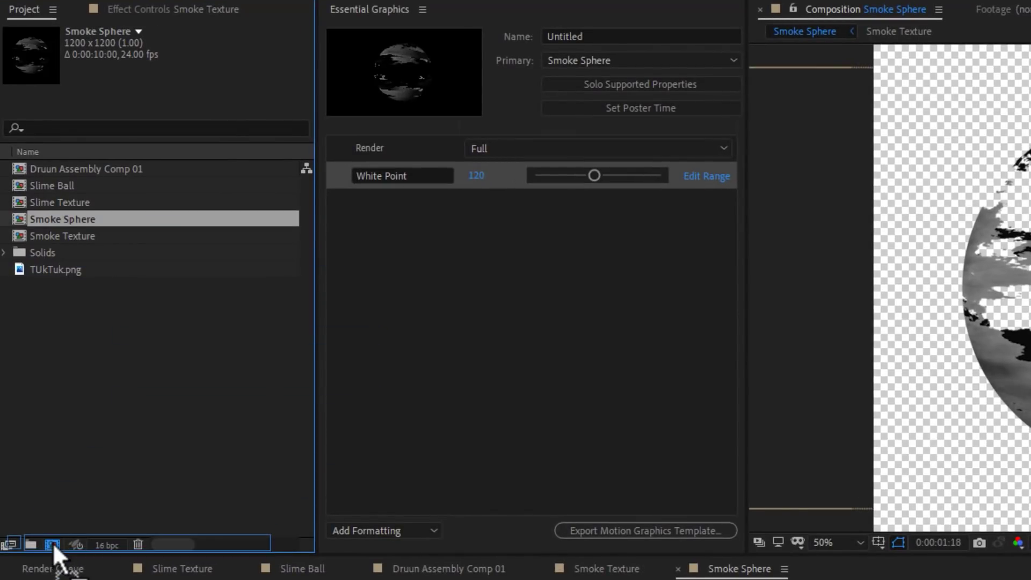
left_click(99, 237)
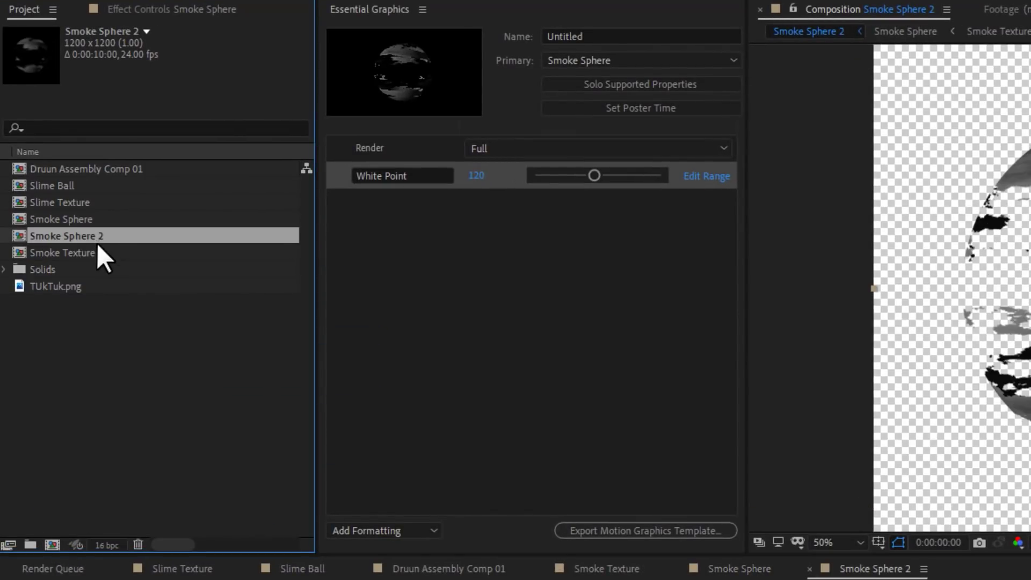
key("Return")
left_click(121, 235)
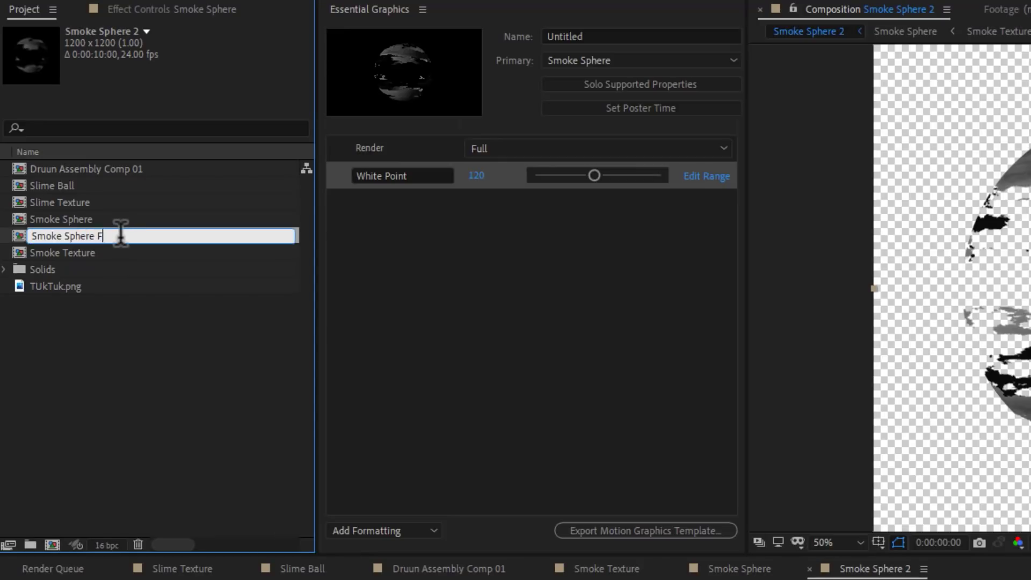
type("Front")
key("Return")
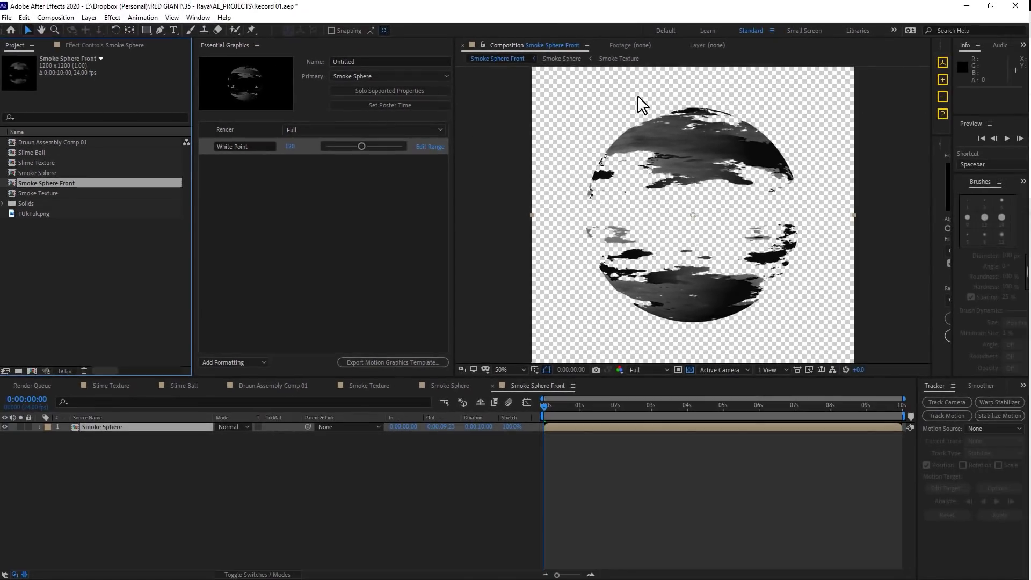
Step: Set the nested Smoke Sphere layer's essential Render property to Outside and check the opening second of the animation
left_click(40, 427)
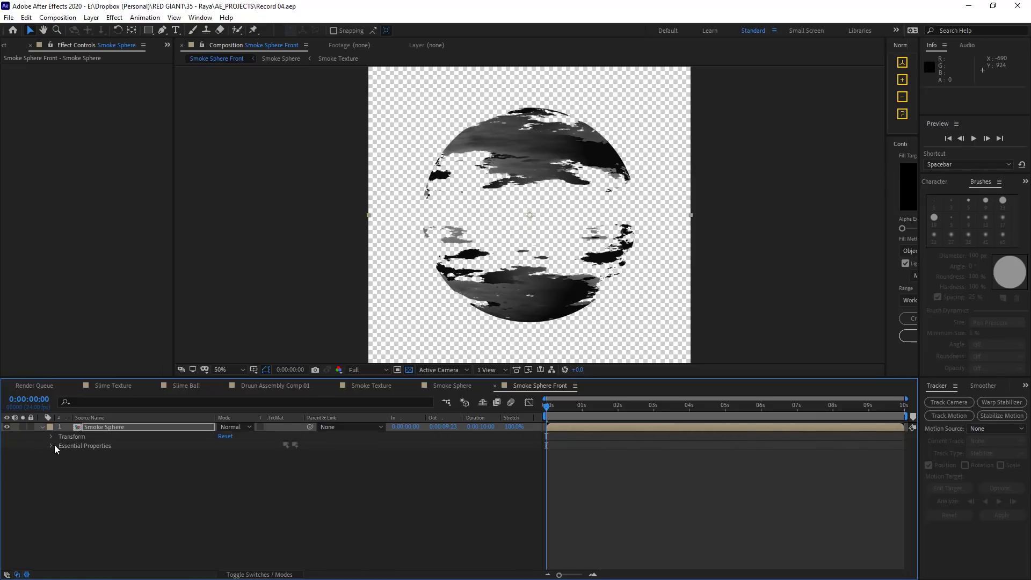
left_click(51, 446)
left_click(263, 454)
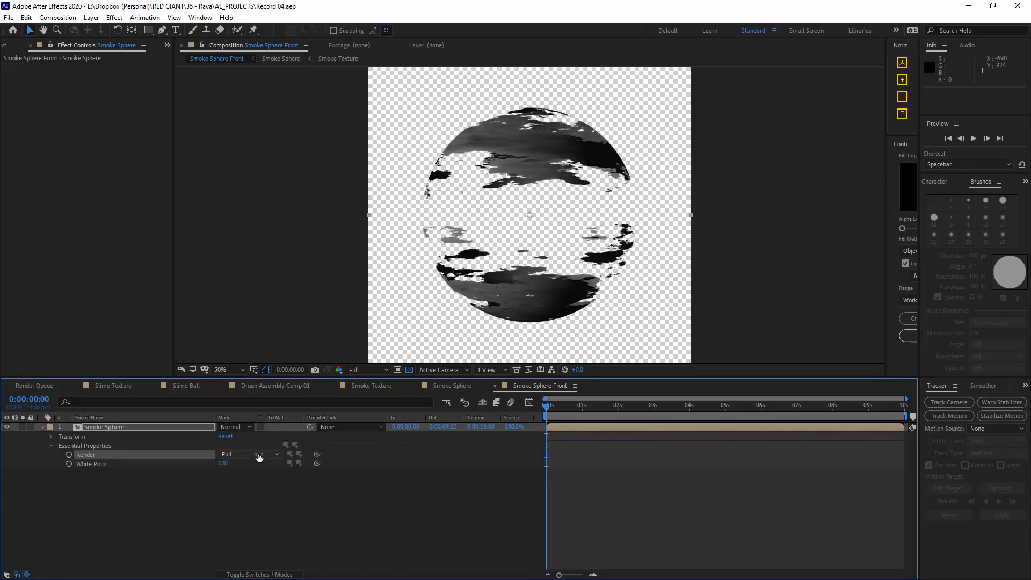
left_click(263, 479)
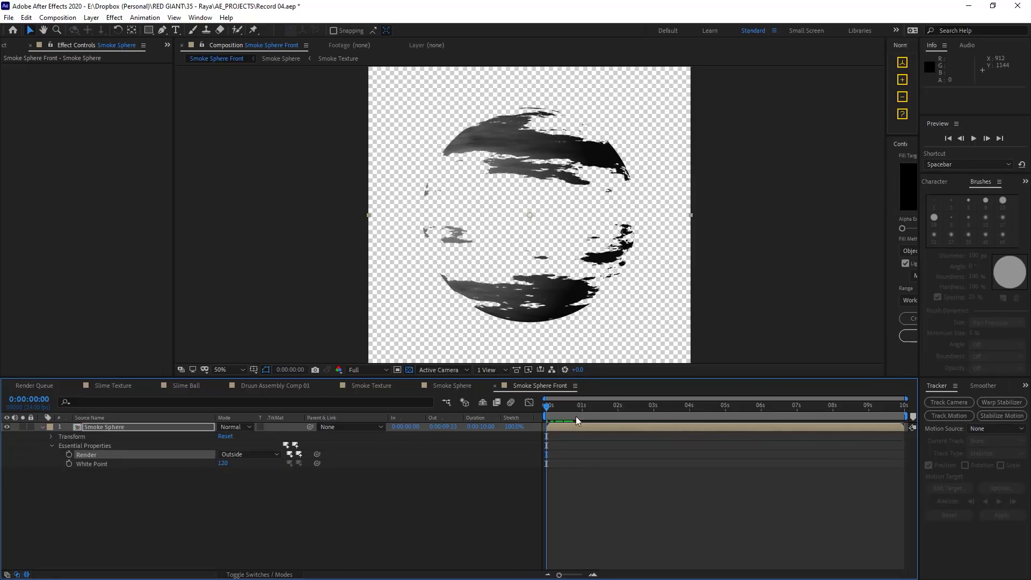
left_click_drag(595, 408, 544, 407)
Step: Apply the CC Radial Fast Blur and Matte Choker effects to the Smoke Sphere layer
left_click(540, 190)
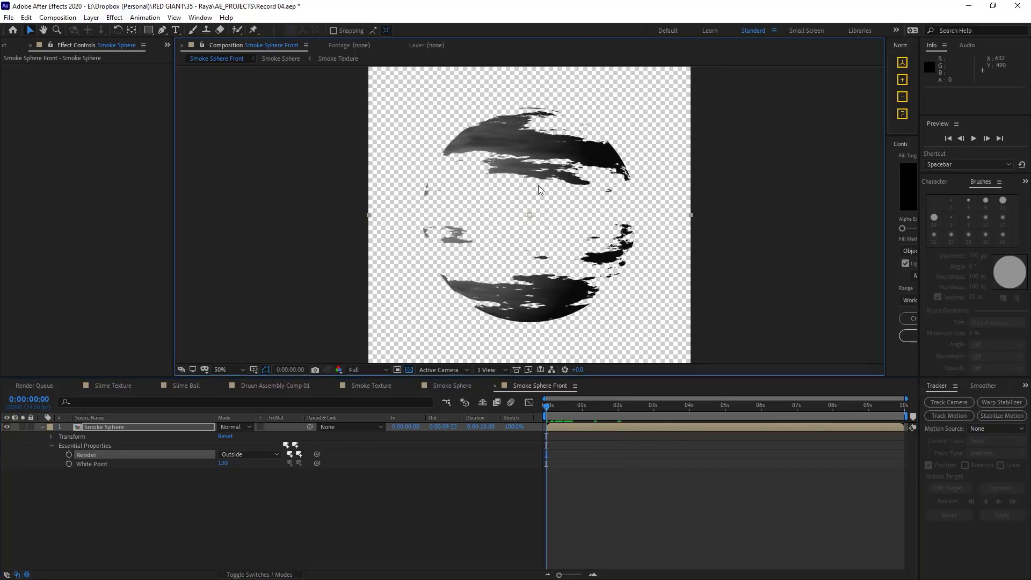
key("ctrl+space")
type("adi")
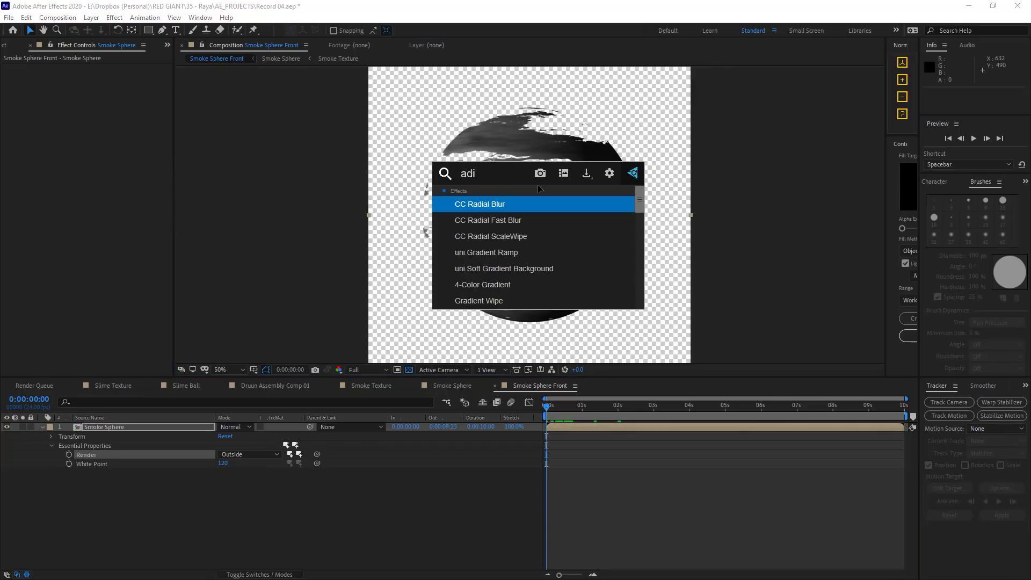
left_click(518, 220)
key("ctrl+space")
type("mat")
key("Return")
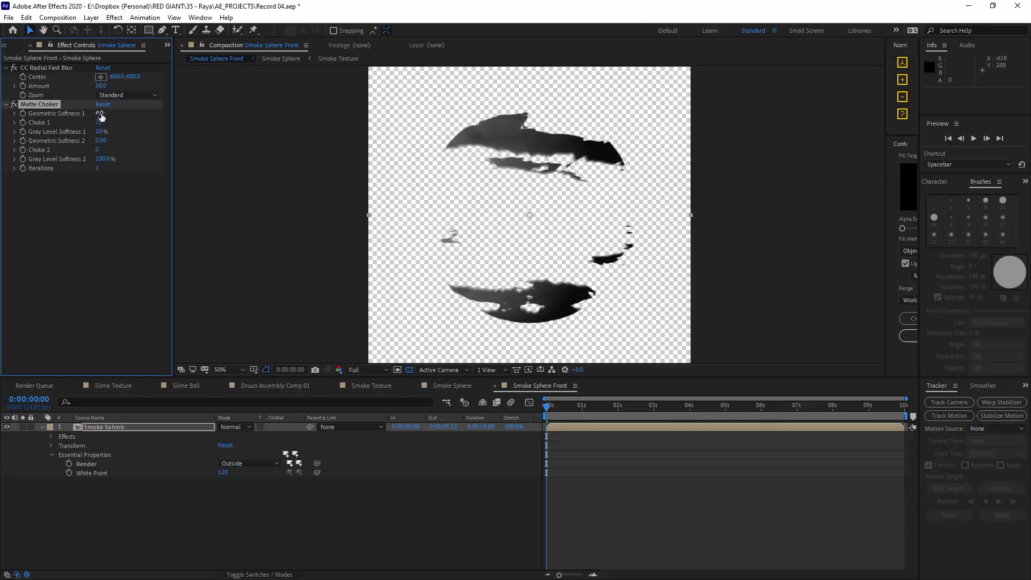
Step: Set Matte Choker's Geometric Softness 1 to 0, Gray Level Softness 1 to 0% and Choke 1 to -126, and preview the result
left_click_drag(95, 122, 82, 124)
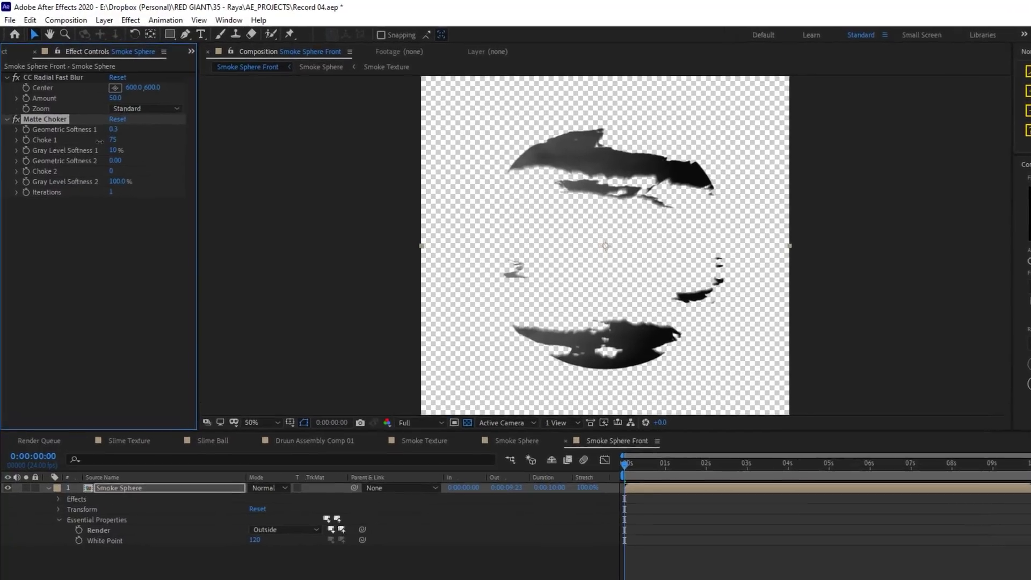
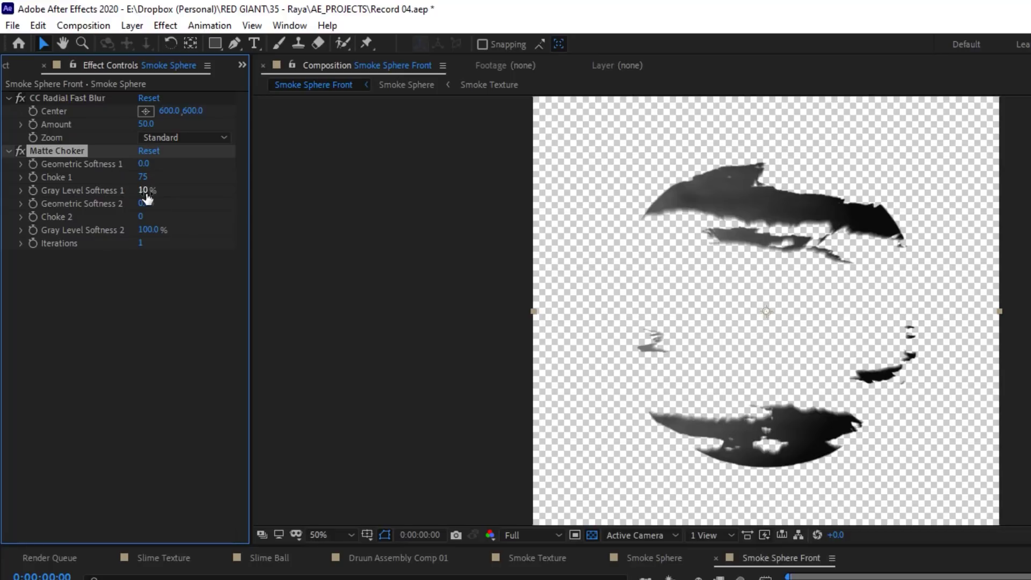
left_click_drag(146, 194, 141, 194)
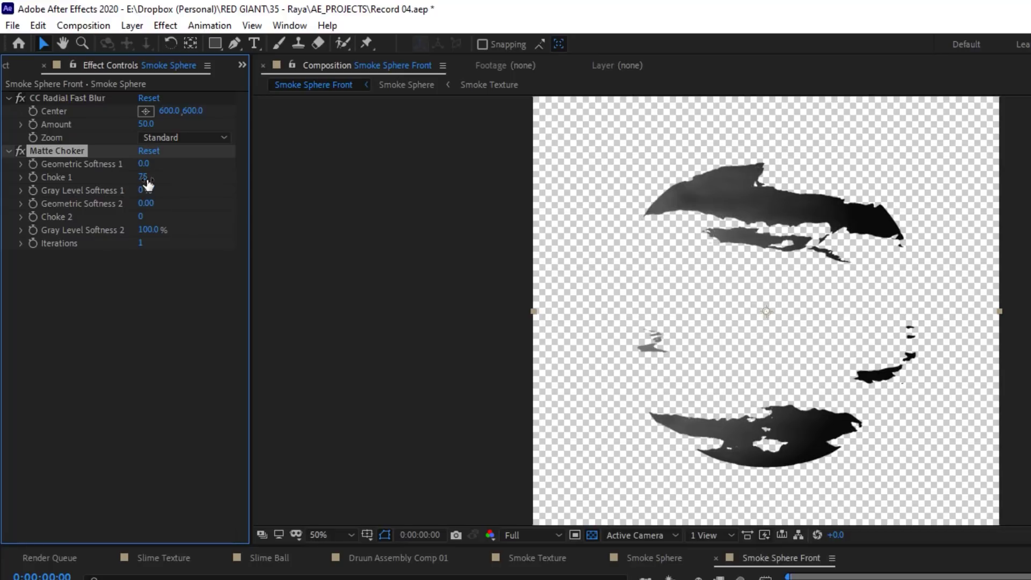
left_click_drag(144, 180, 26, 216)
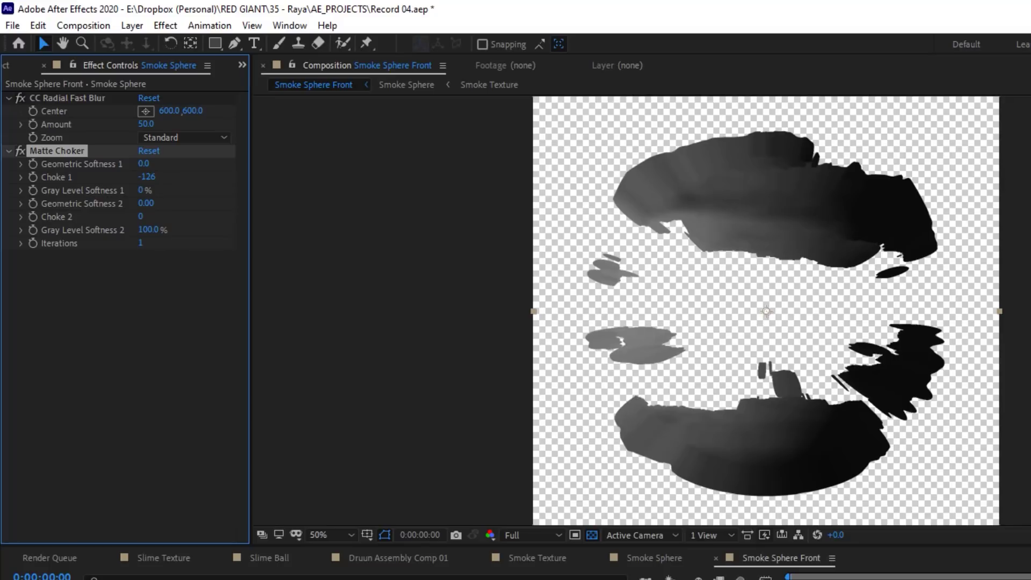
key("space")
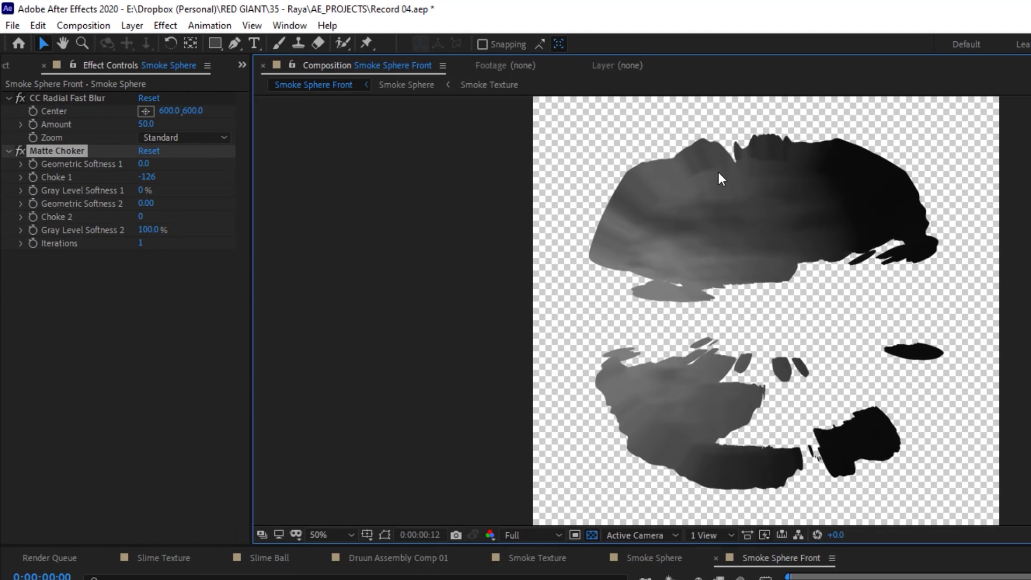
left_click(718, 172)
left_click(145, 111)
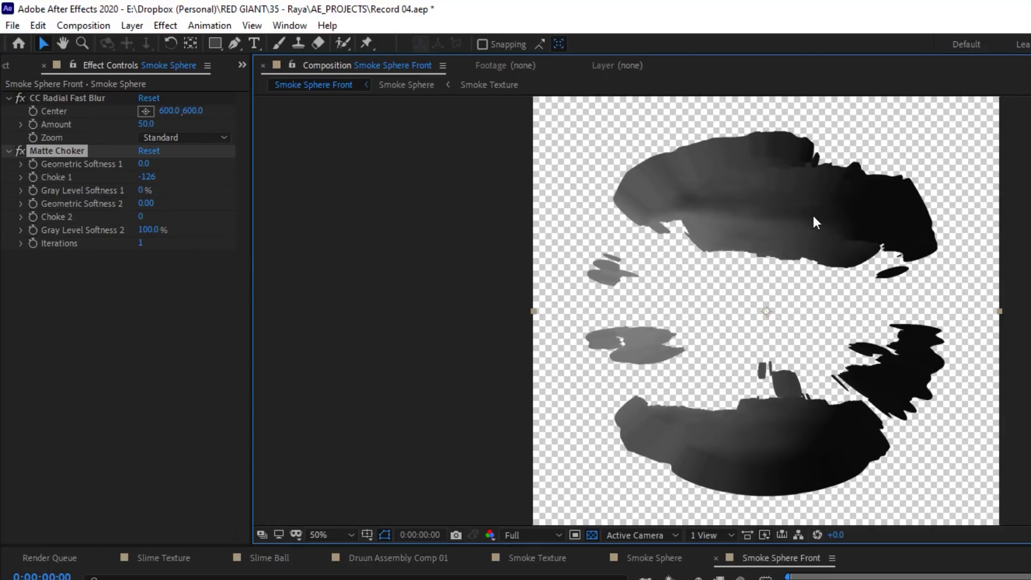
Step: Add a second Smoke Sphere layer on top in Smoke Sphere Front and set its essential White Point to 255
left_click(28, 70)
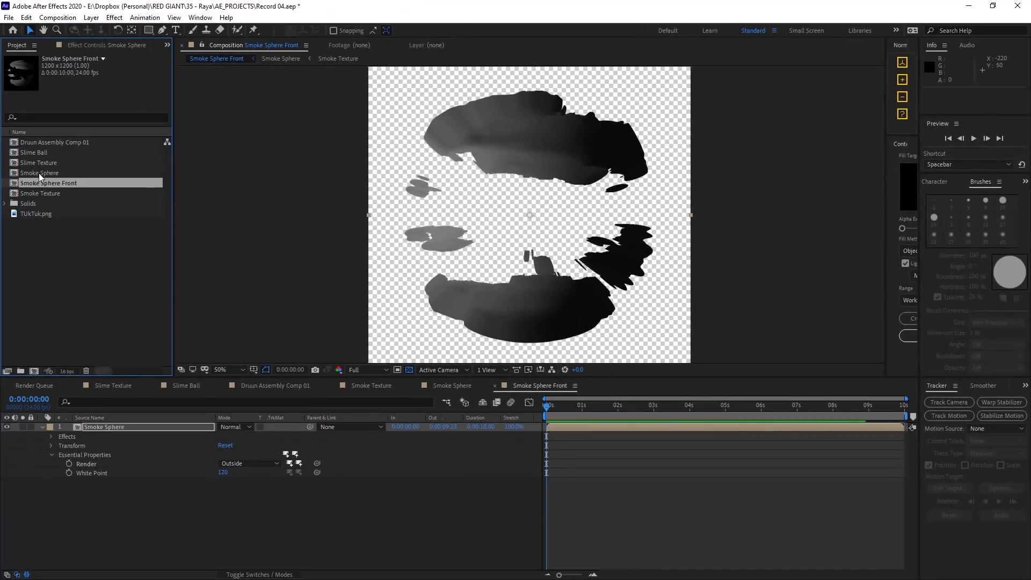
left_click_drag(37, 174, 138, 424)
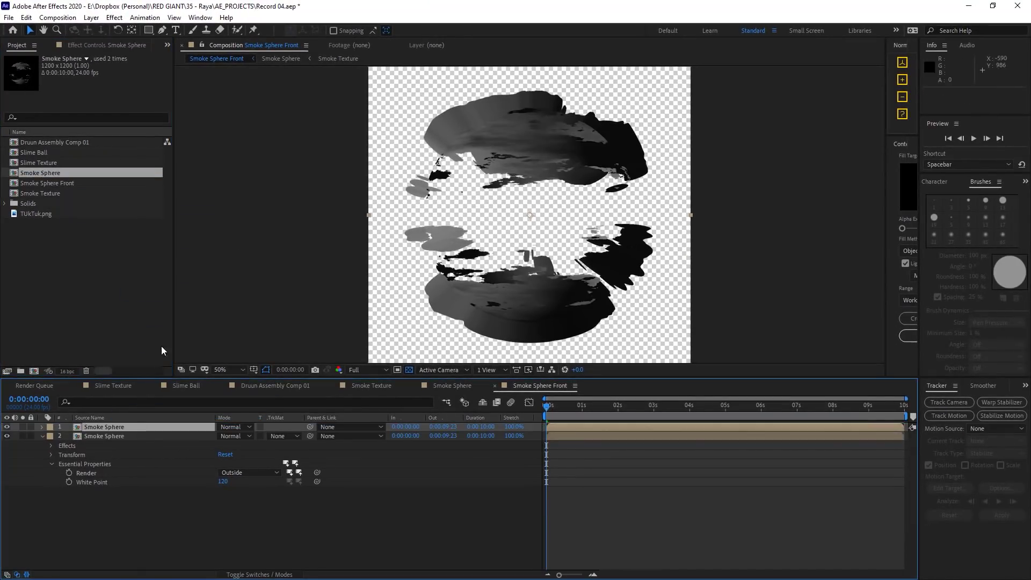
left_click(42, 426)
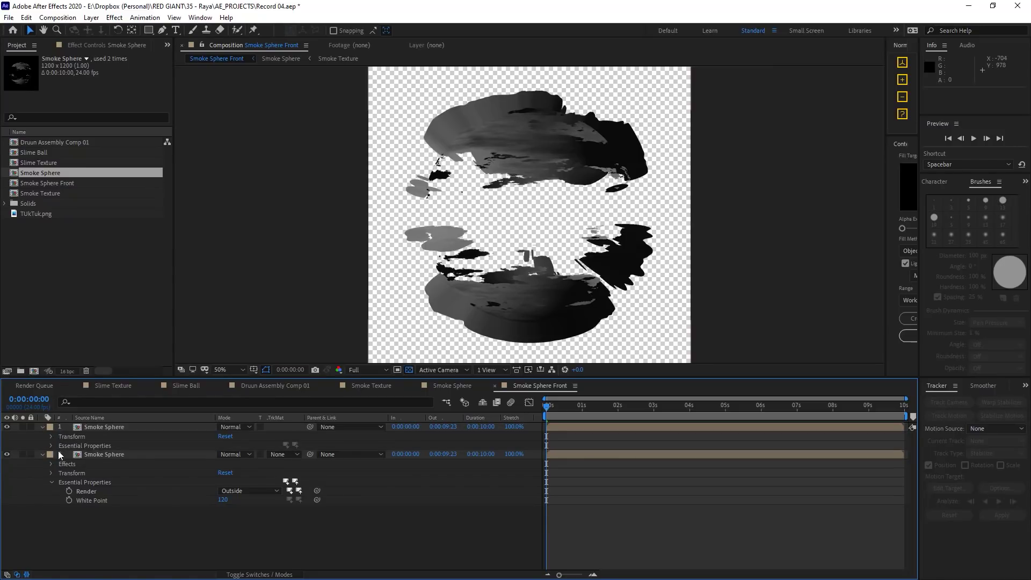
left_click(52, 445)
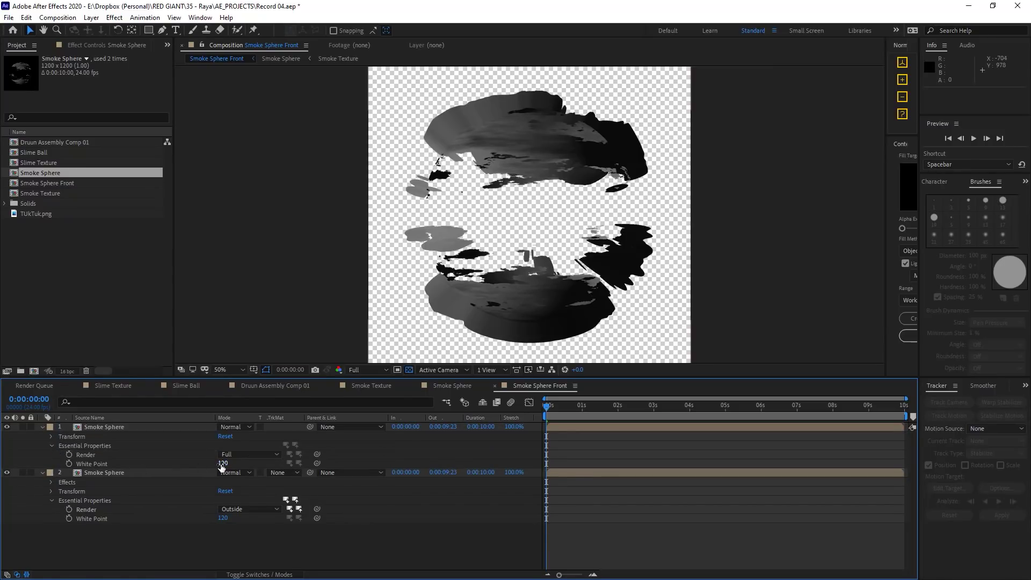
left_click_drag(224, 465, 553, 210)
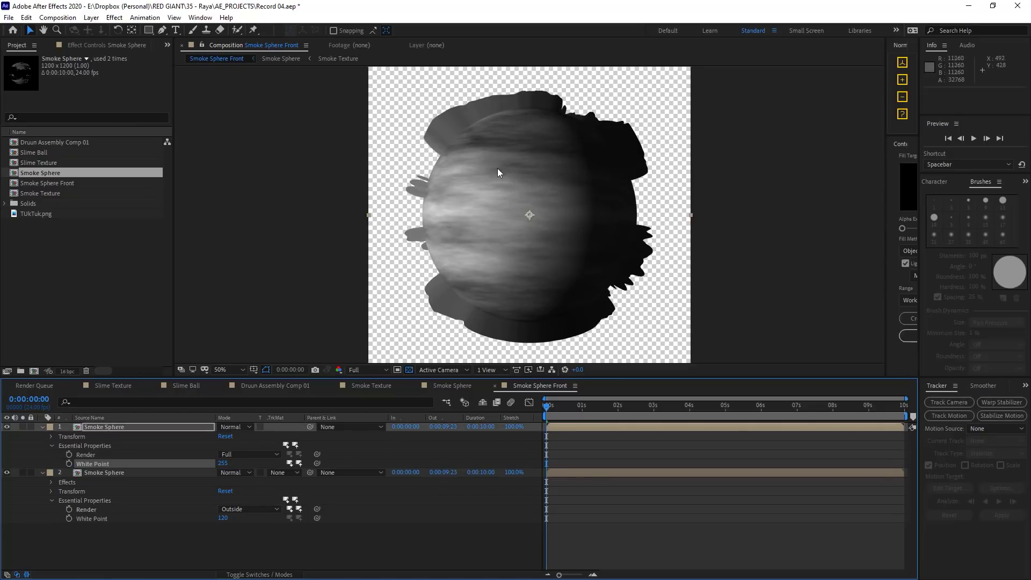
Step: Scale the upper Smoke Sphere layer to 128% and enable Preserve Underlying Transparency on it
key("comma")
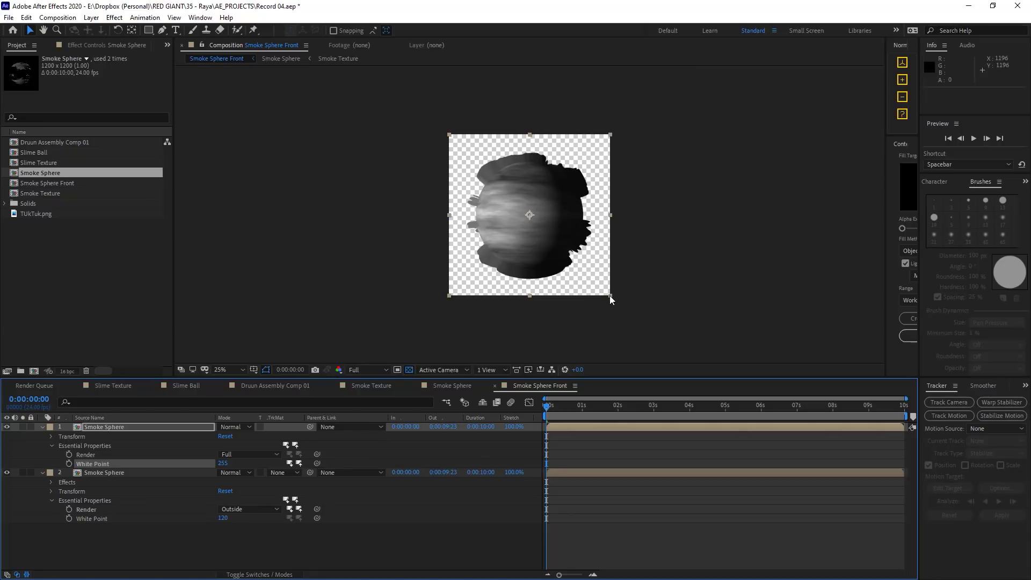
left_click_drag(610, 295, 660, 319)
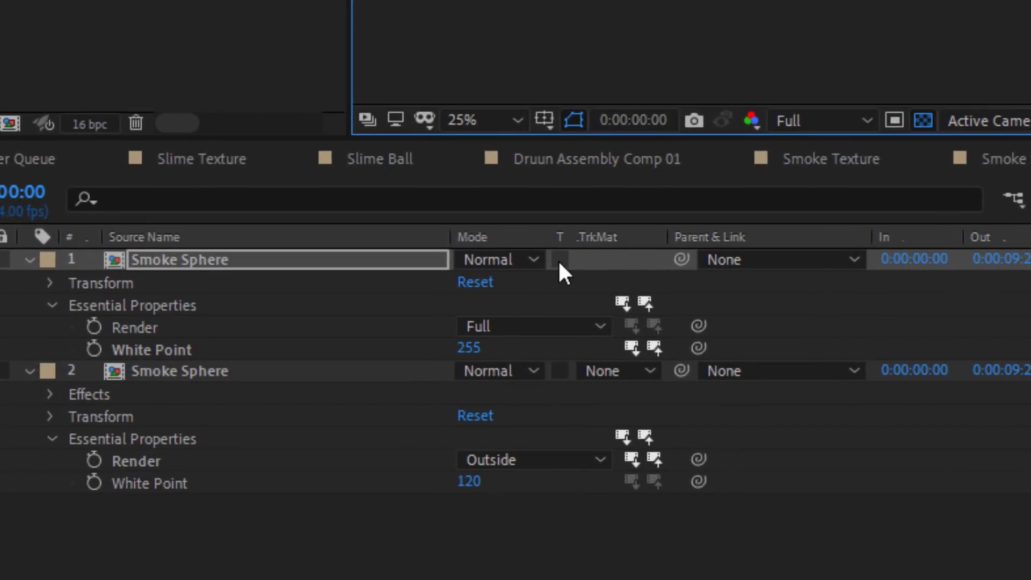
left_click(559, 260)
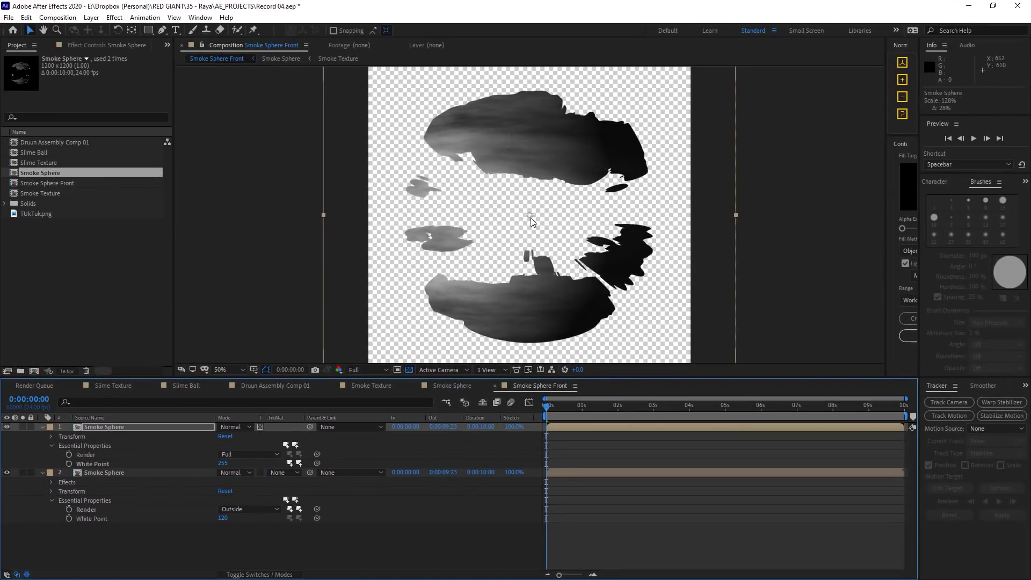
Step: Rename the upper Smoke Sphere layer Texture and the lower one Alpha
left_click(111, 427)
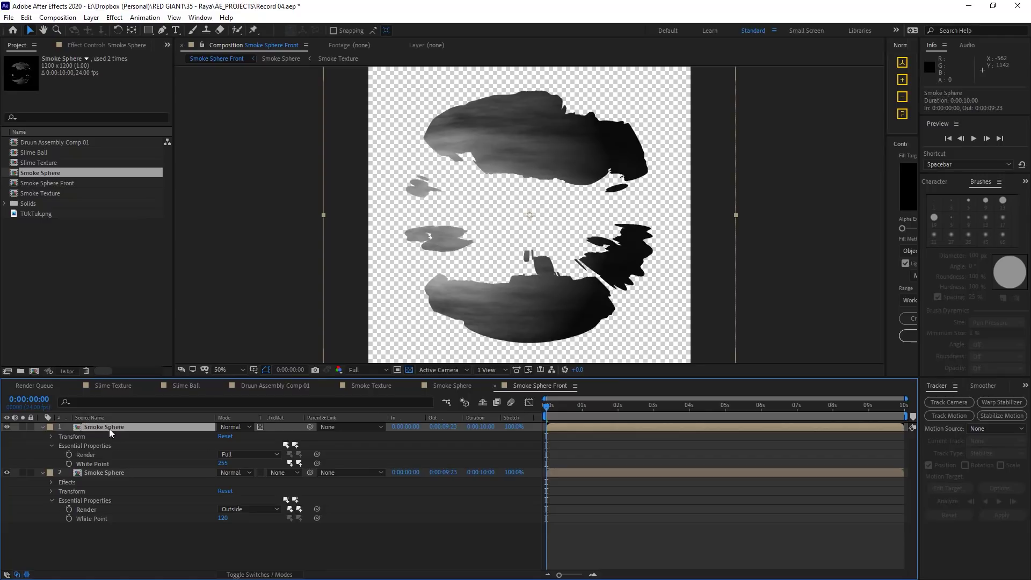
key("Return")
type("Textur")
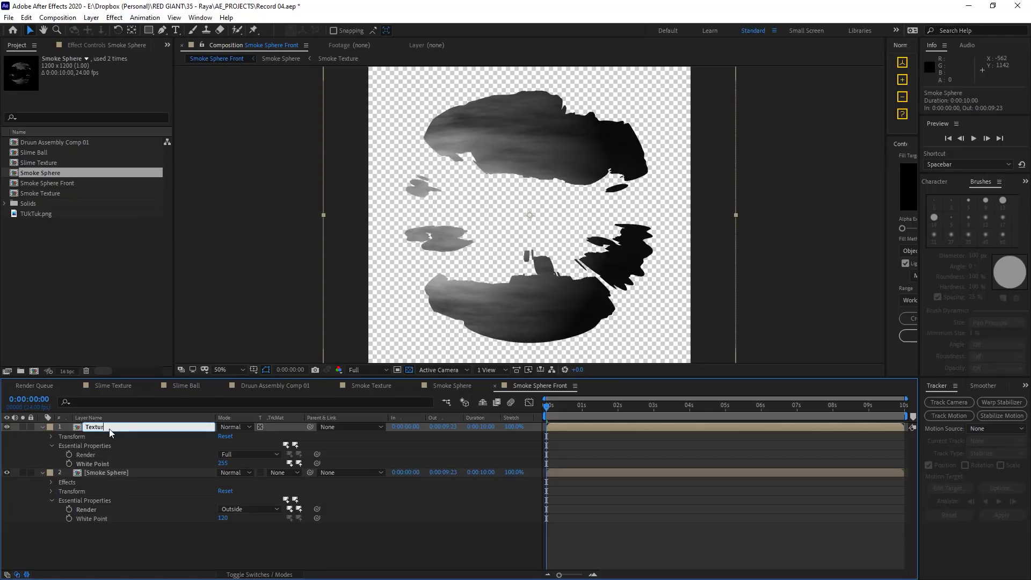
type("e")
left_click(115, 472)
key("Return")
type("Alpha")
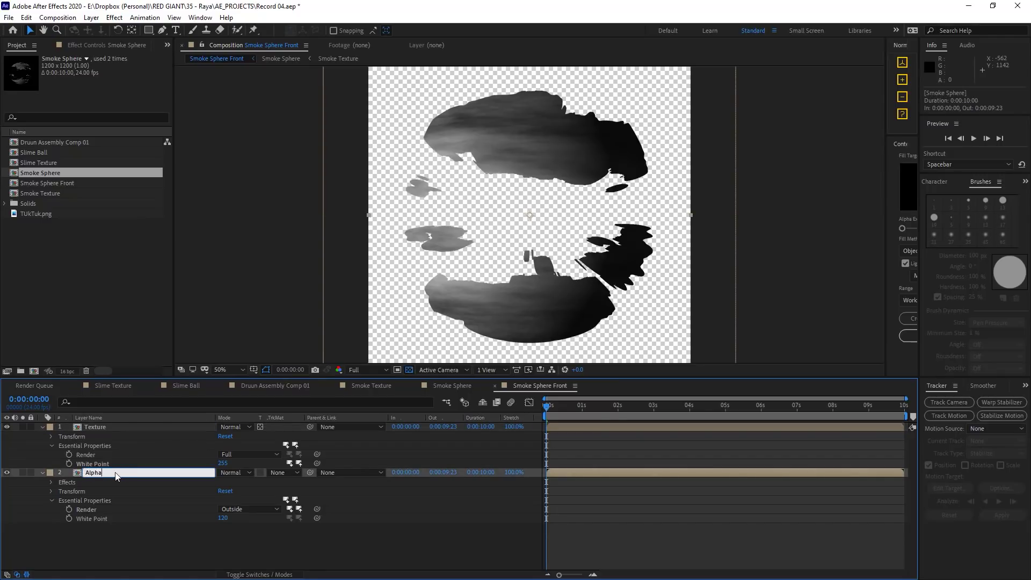
key("Return")
Step: Preview the textured smoke animation, inspect it up close, and collapse the Texture layer's properties
key("space")
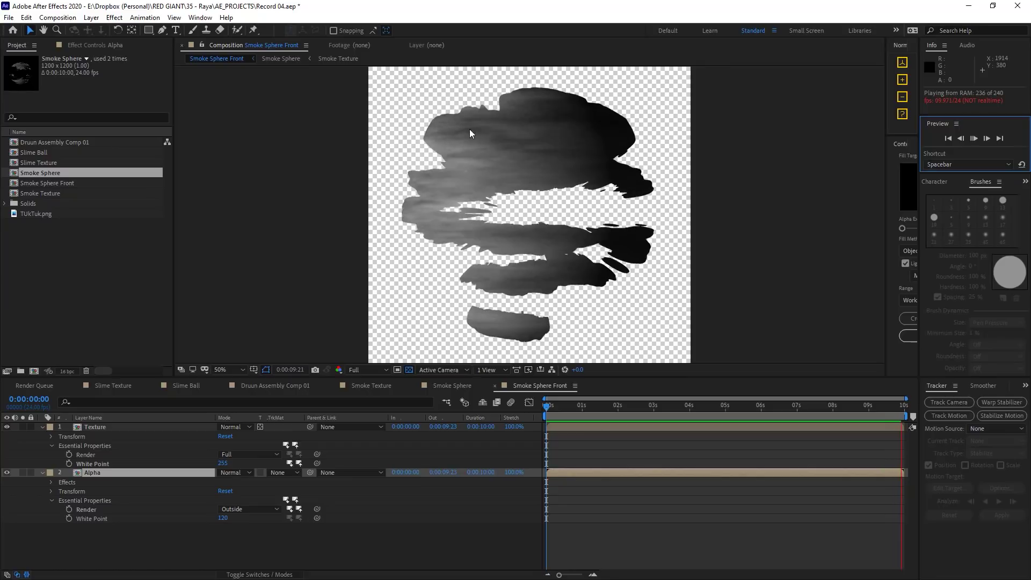
key("space")
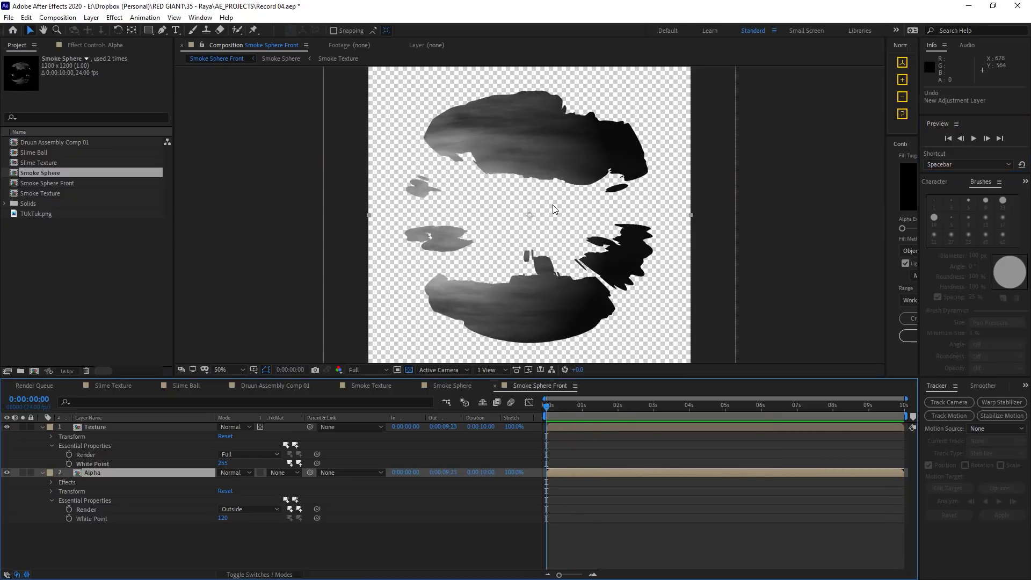
key("slash")
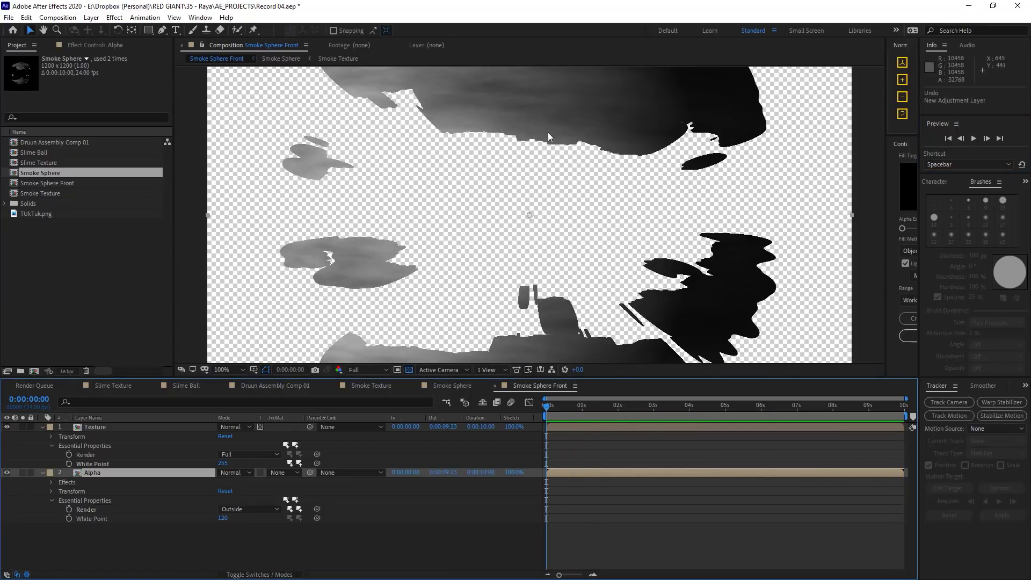
left_click(43, 427)
key("comma")
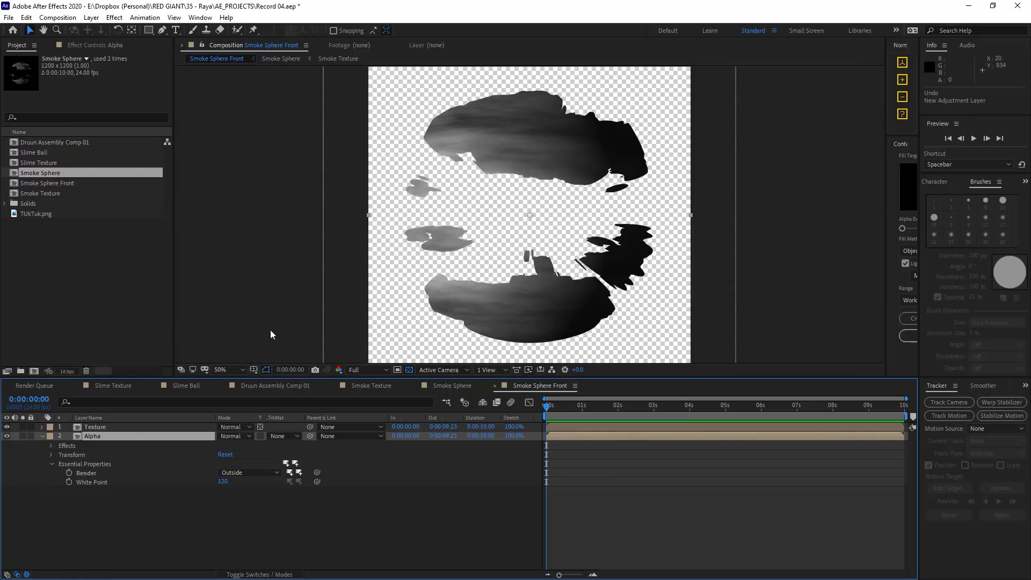
Step: Add an adjustment layer above the Texture layer in Smoke Sphere Front and apply the Roughen Edges effect to it
left_click(98, 428)
left_click(92, 17)
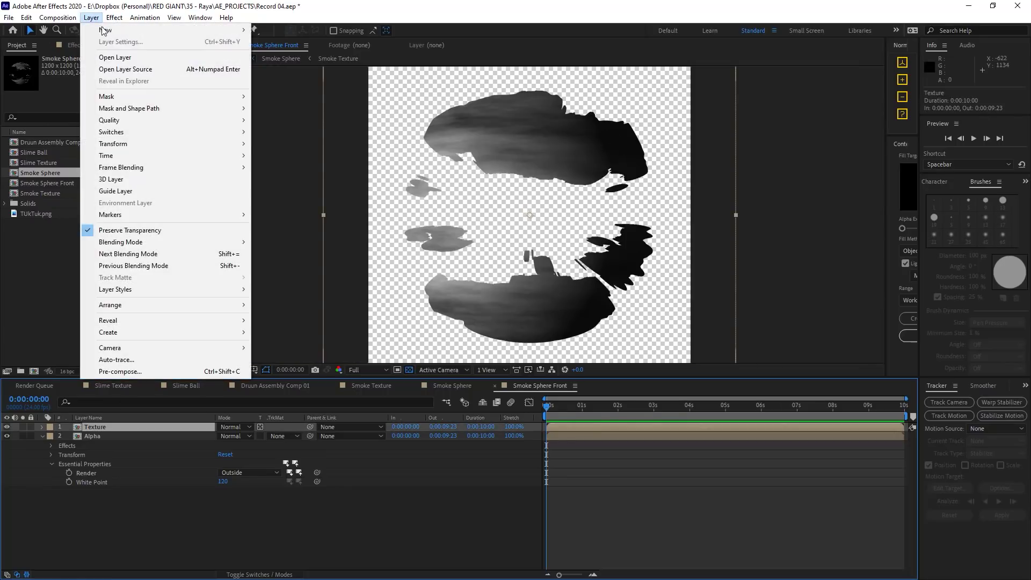
mouse_move(226, 28)
left_click(329, 101)
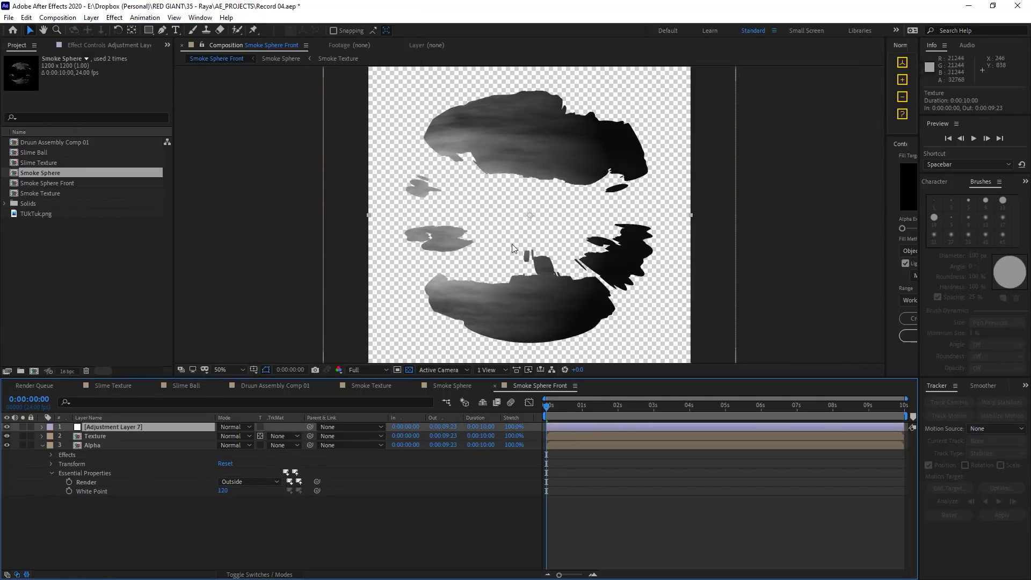
key("ctrl+space")
type("roug")
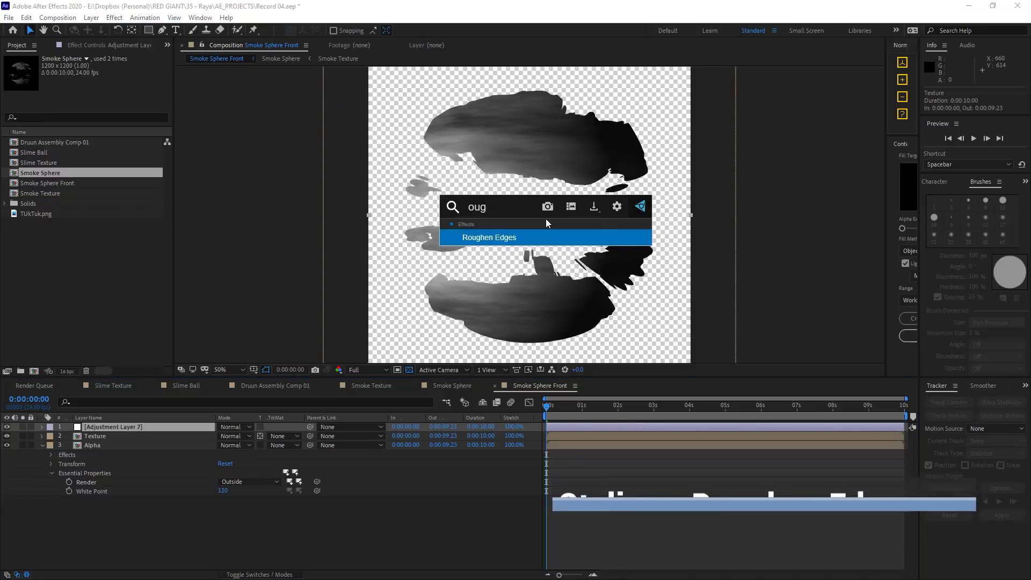
key("Return")
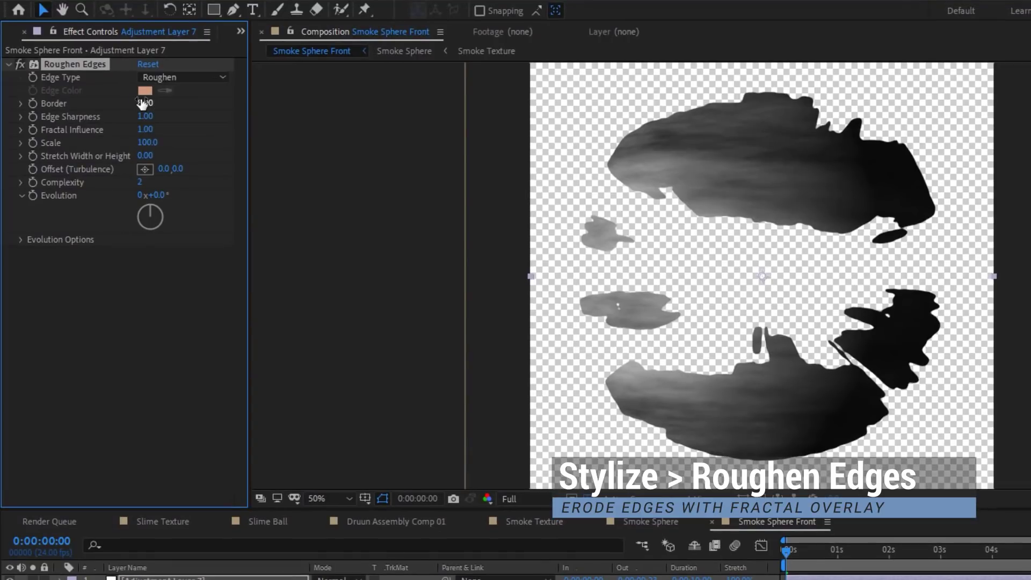
Step: Set Roughen Edges to Border 77.90, Stretch Width or Height 0.80, Complexity 5 and Edge Sharpness 0.07
left_click_drag(145, 102, 774, 188)
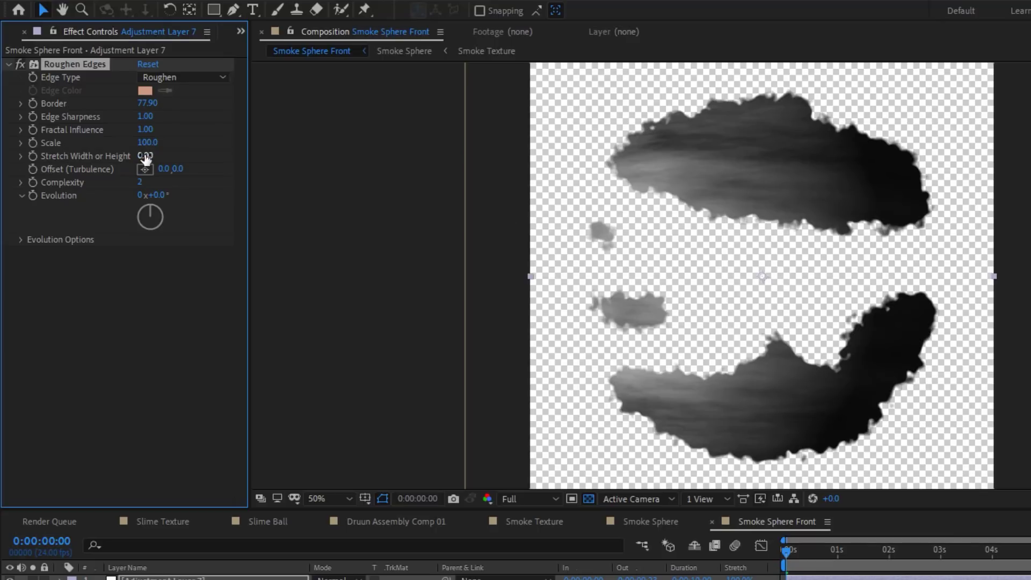
left_click_drag(144, 155, 768, 382)
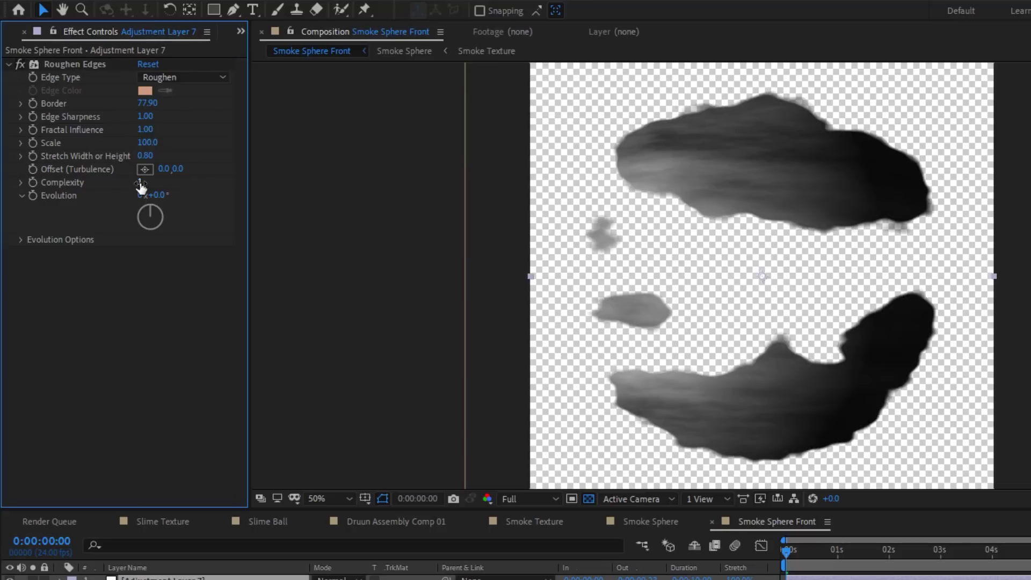
left_click_drag(139, 183, 144, 183)
left_click_drag(140, 119, 101, 147)
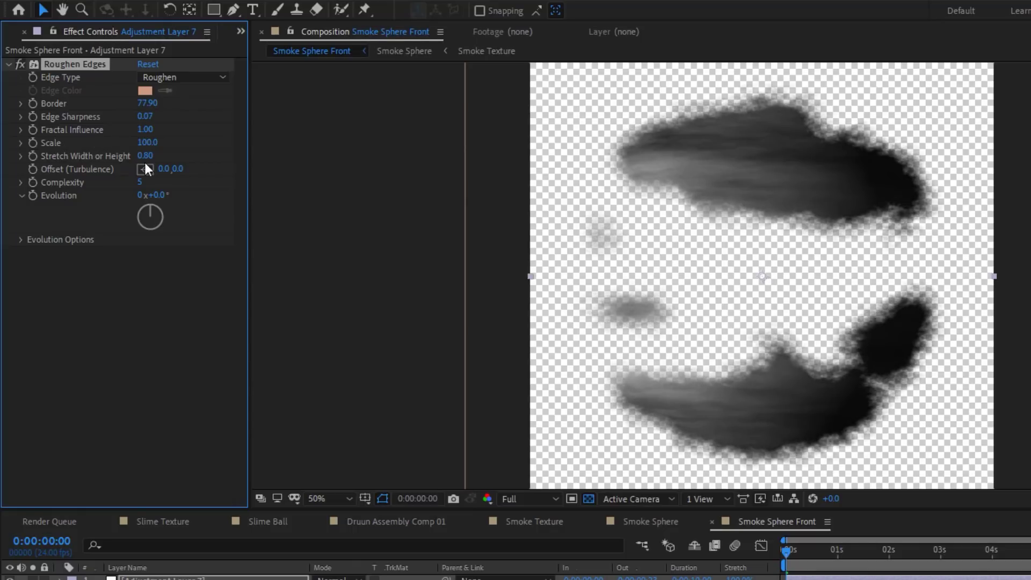
Step: Preview the roughened smoke edges, inspect them up close at different times, and return to the first frame
key("space")
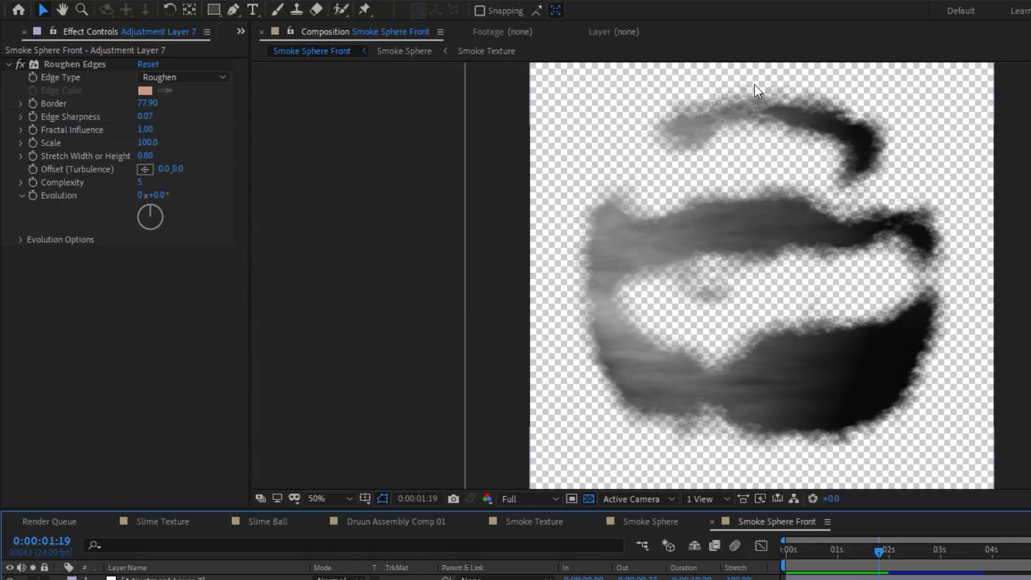
scroll(840, 195, "up", 1)
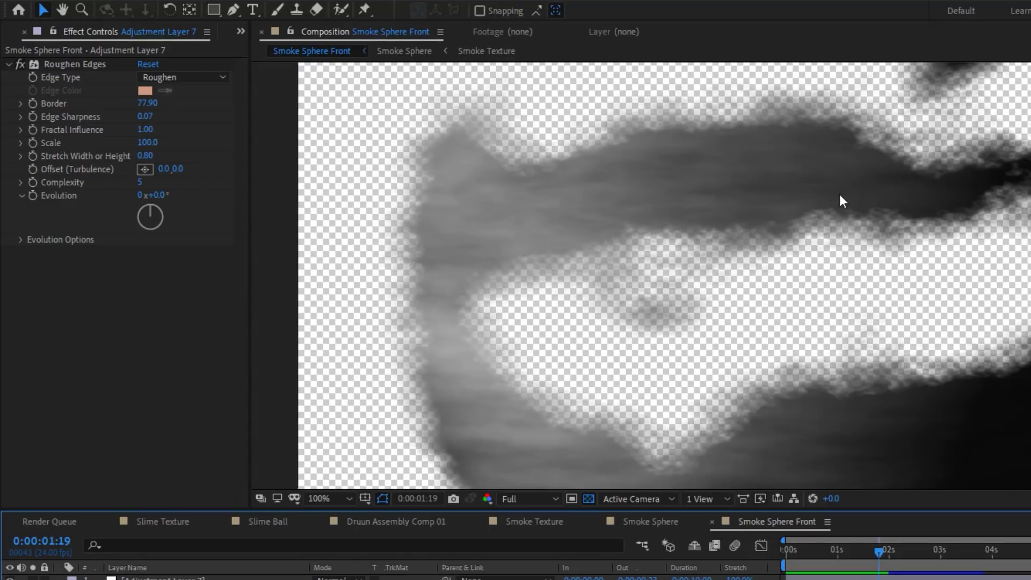
left_click_drag(877, 552, 855, 555)
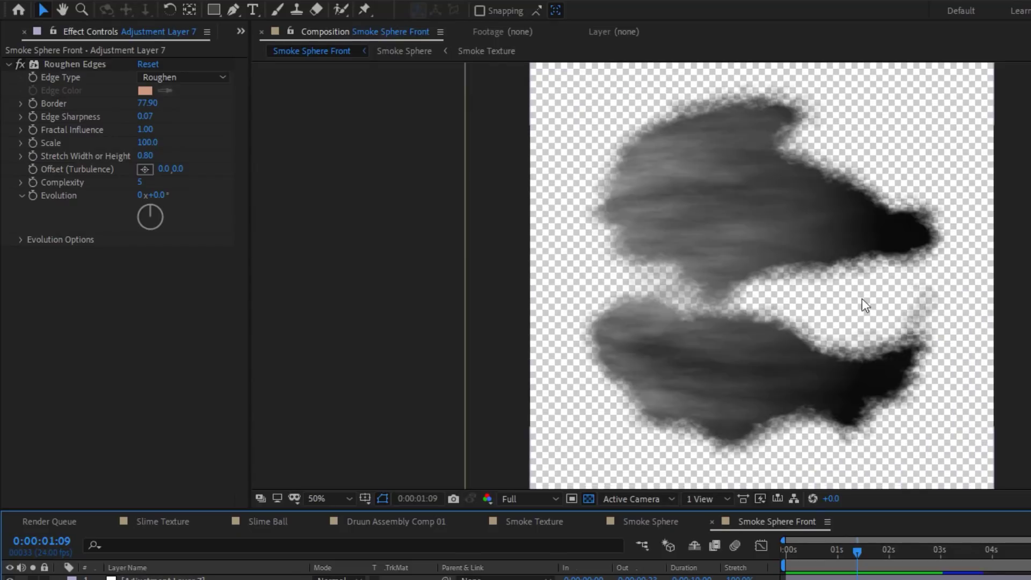
left_click_drag(846, 556, 771, 565)
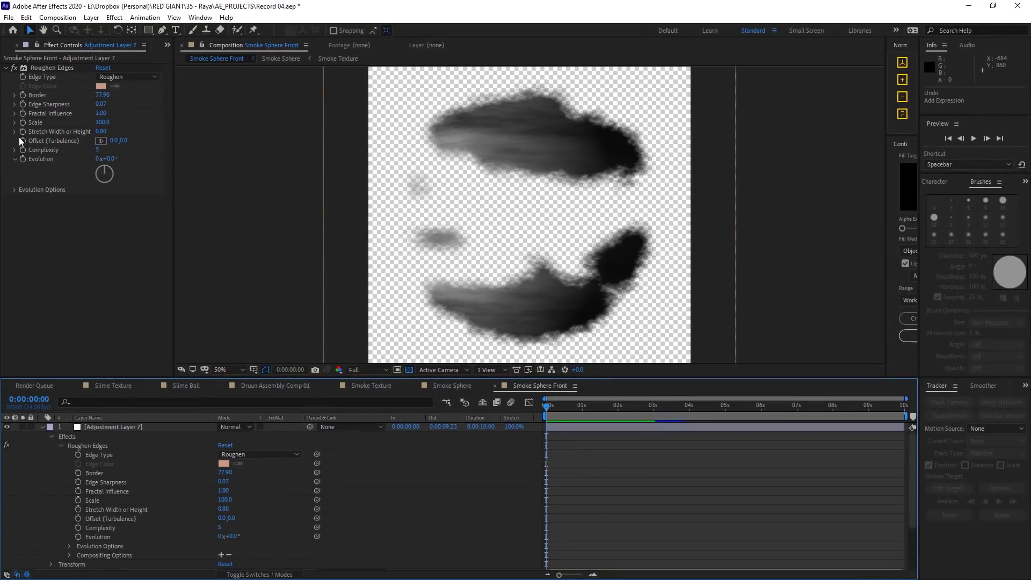
Step: Add the expression [time*-1000,0] to the Offset (Turbulence) property of Roughen Edges
left_click(24, 140, "alt")
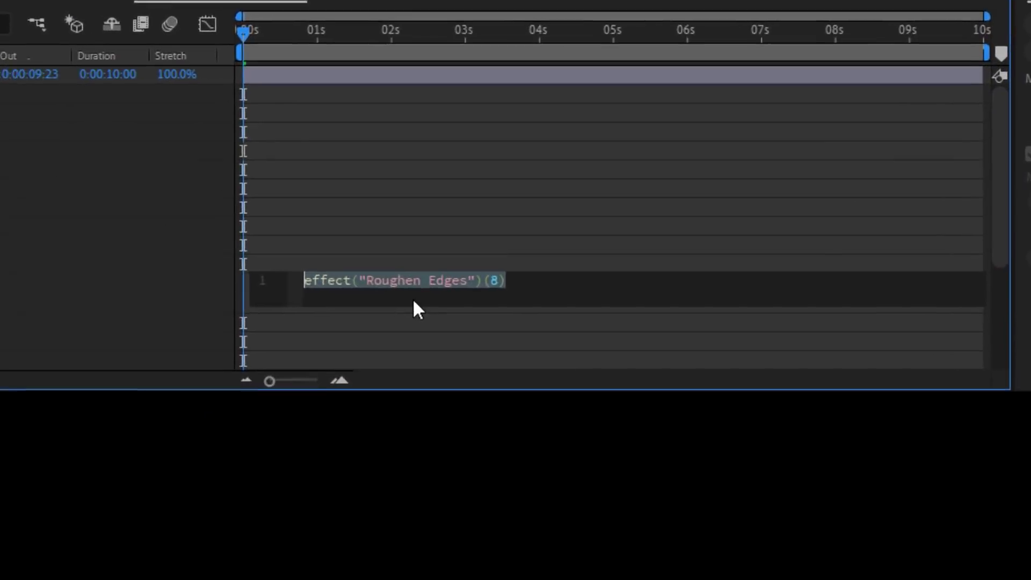
key("BackSpace")
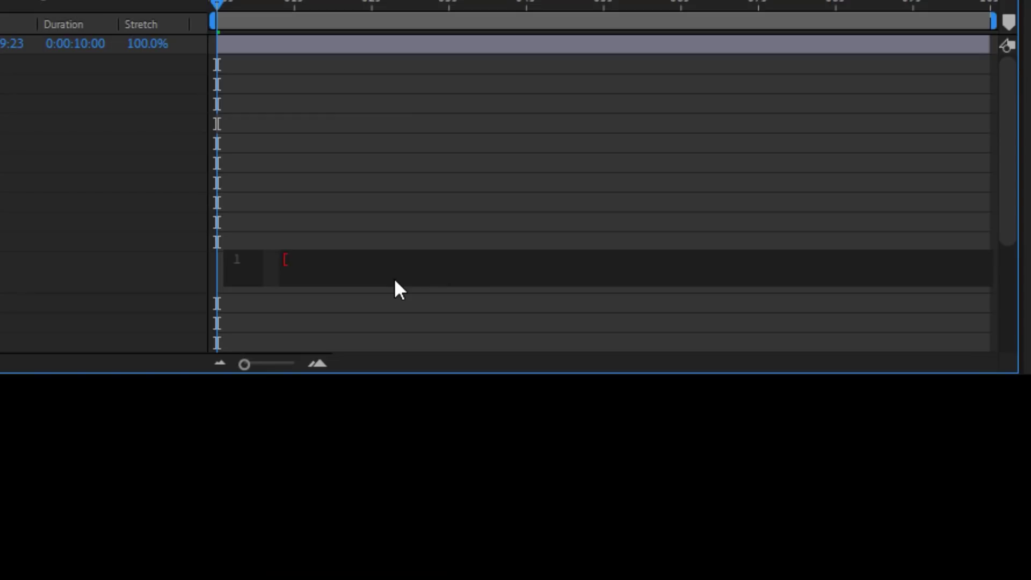
type("[time*-1000")
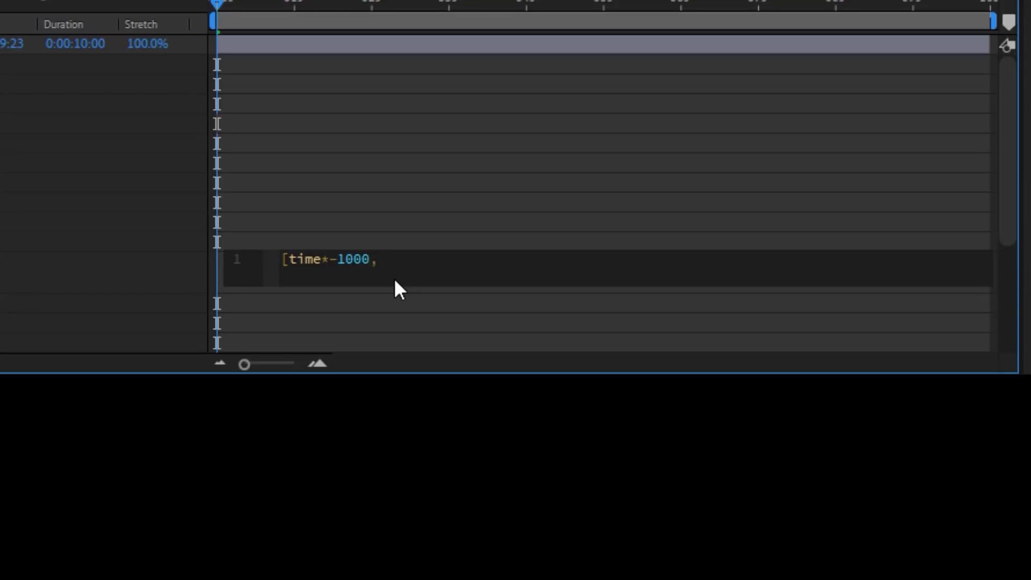
type(",0]")
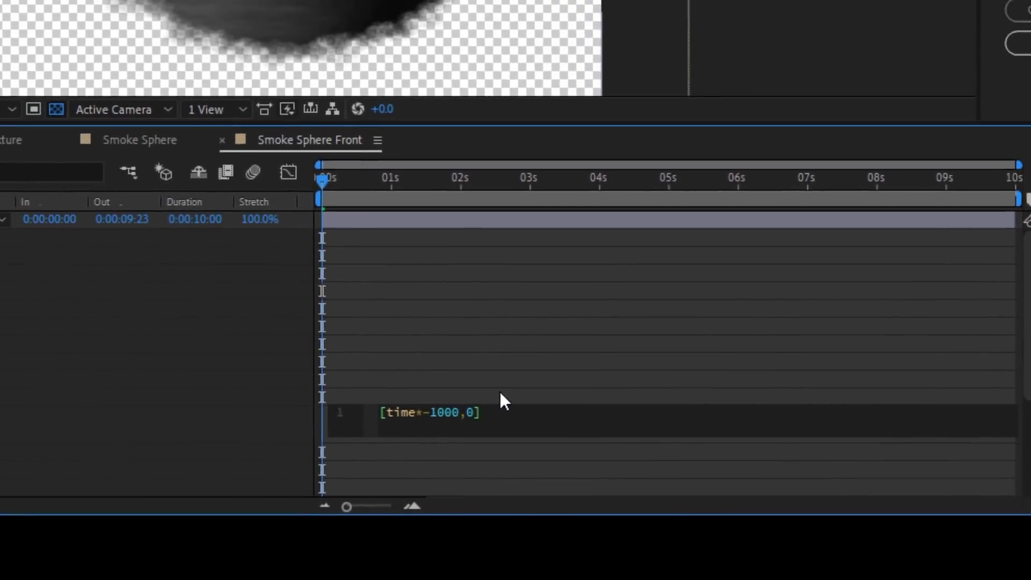
key("ctrl+s")
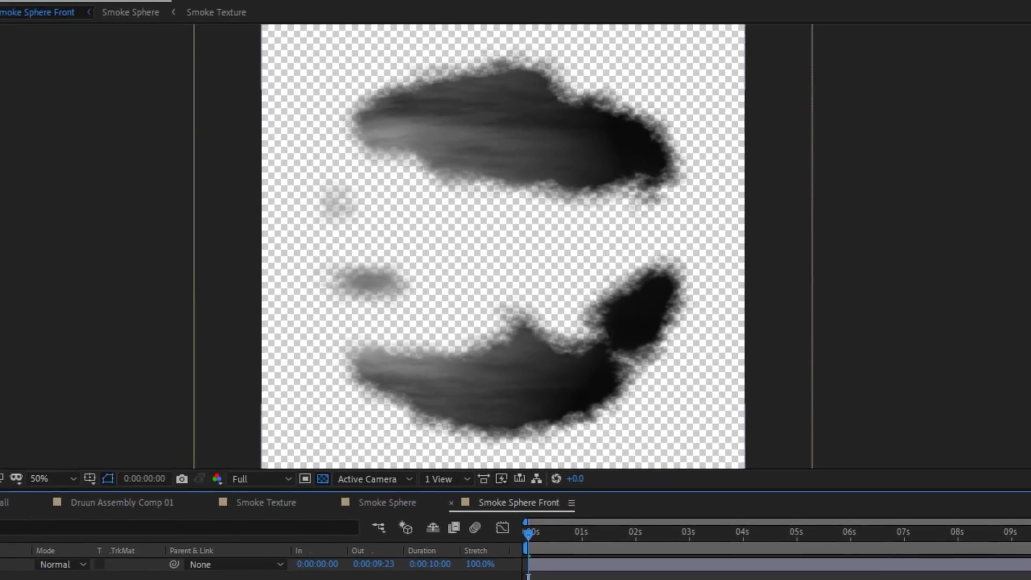
Step: Change the second value of the Offset (Turbulence) expression to time*-300 and preview the smoke animation
left_click(561, 277)
left_click_drag(539, 277, 553, 275)
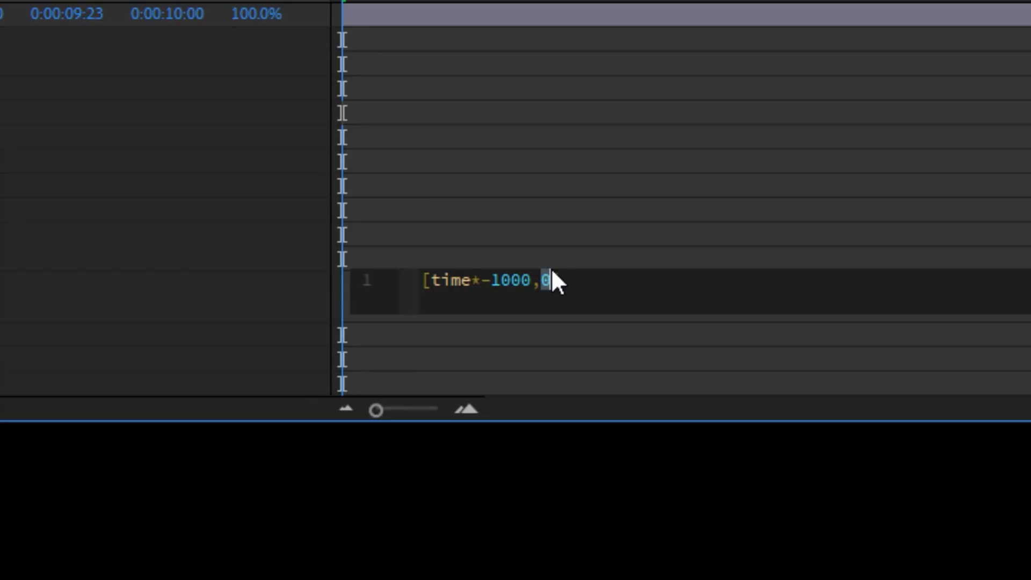
type("time*-300")
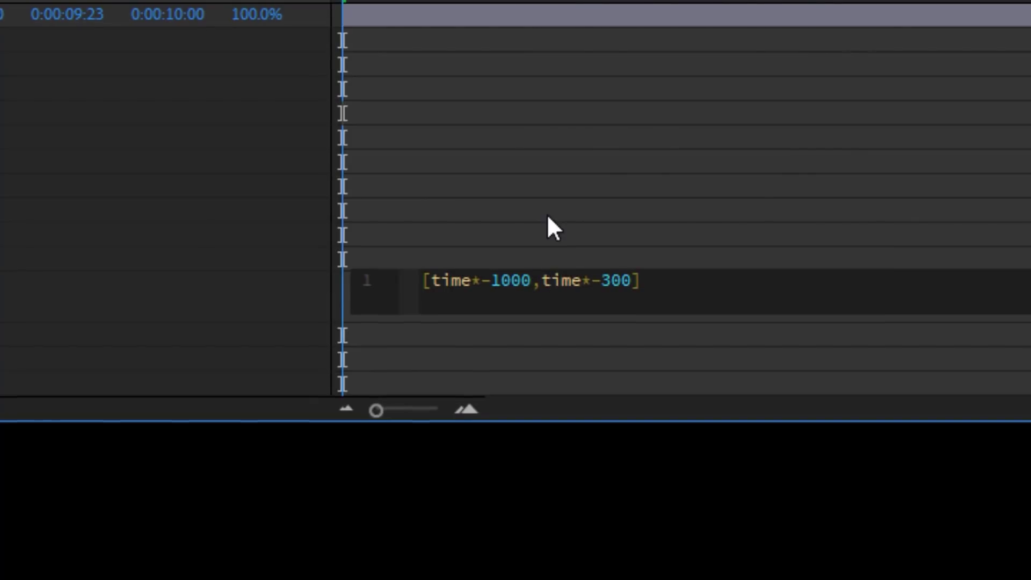
left_click(548, 217)
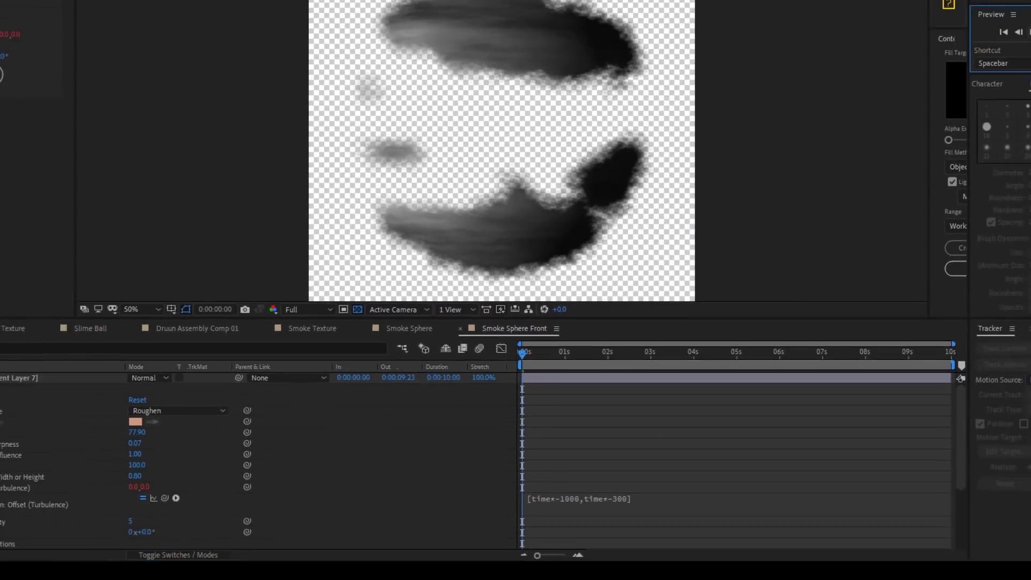
key("space")
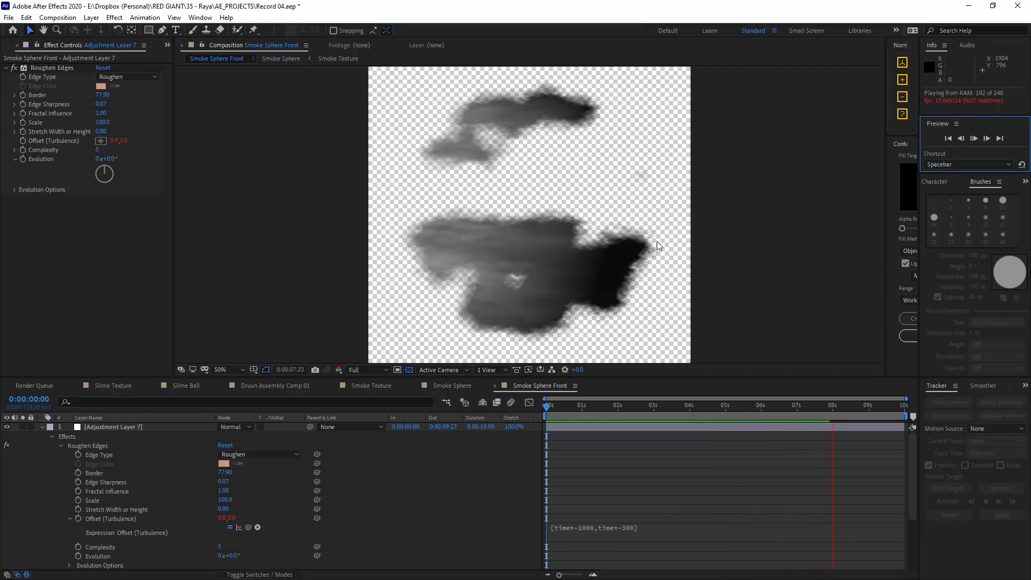
left_click(599, 409)
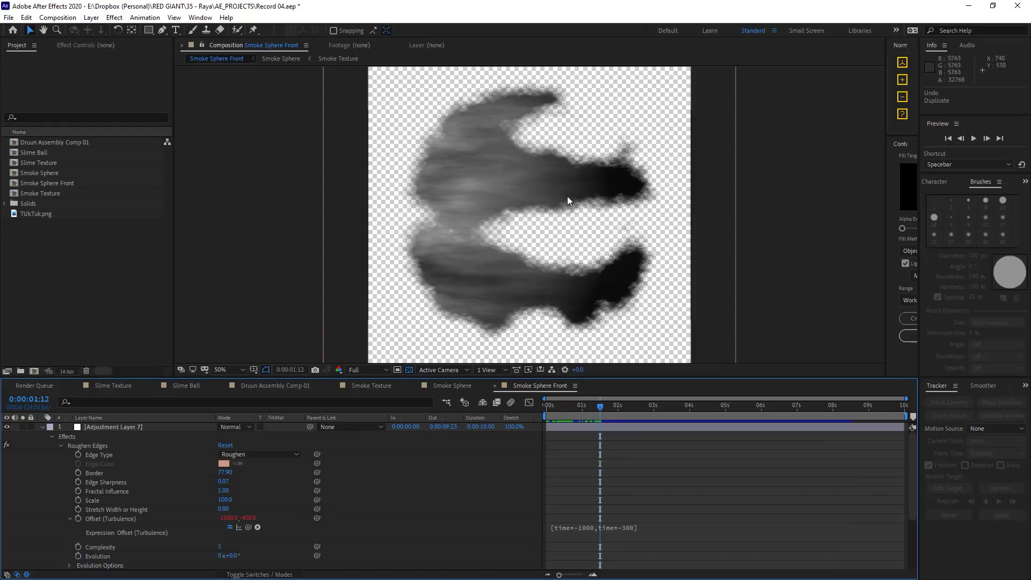
Step: Duplicate the Smoke Sphere Front composition in the project and rename the copy Smoke Sphere Back
left_click(69, 183)
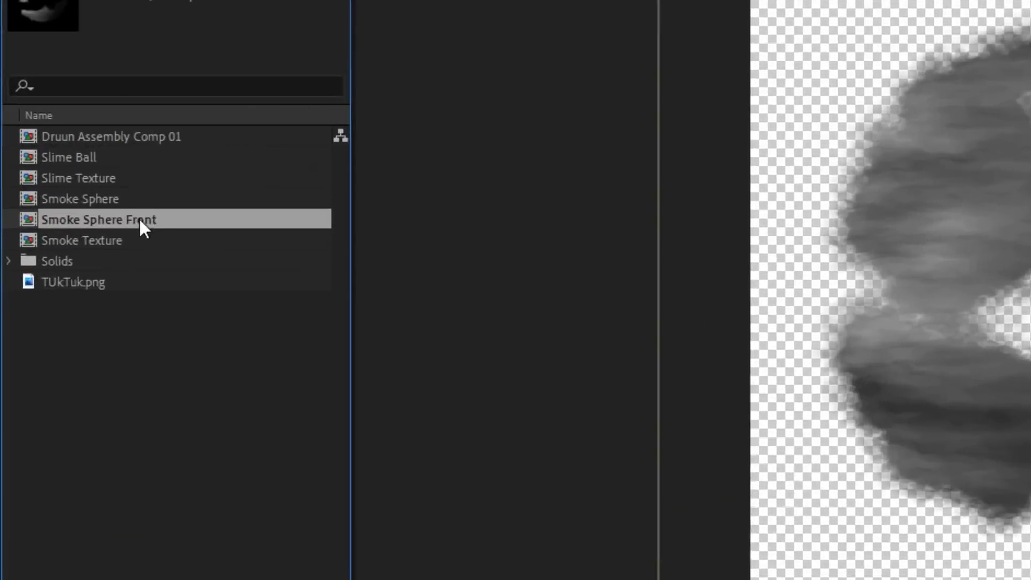
key("ctrl+d")
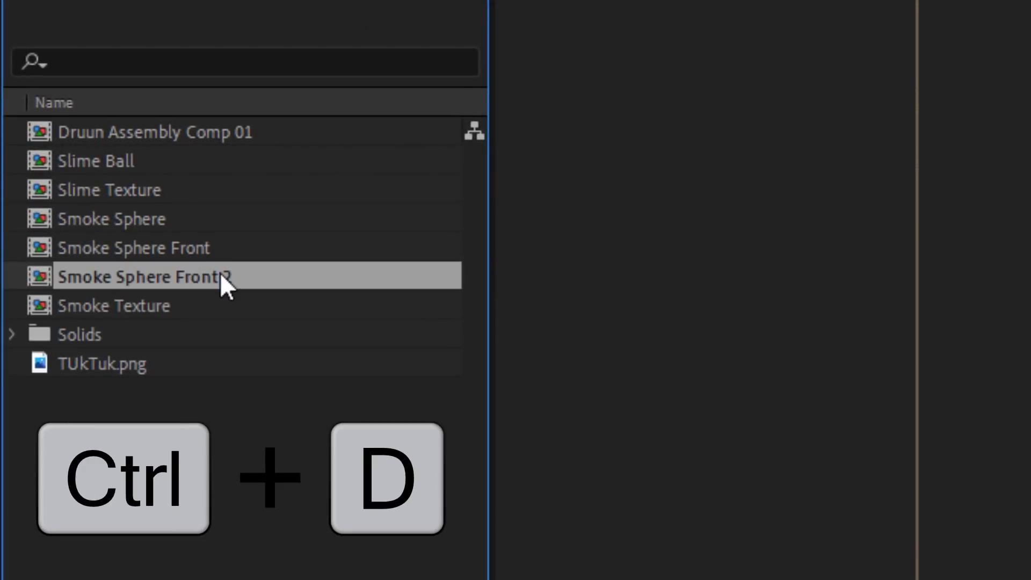
key("Return")
left_click_drag(174, 277, 352, 279)
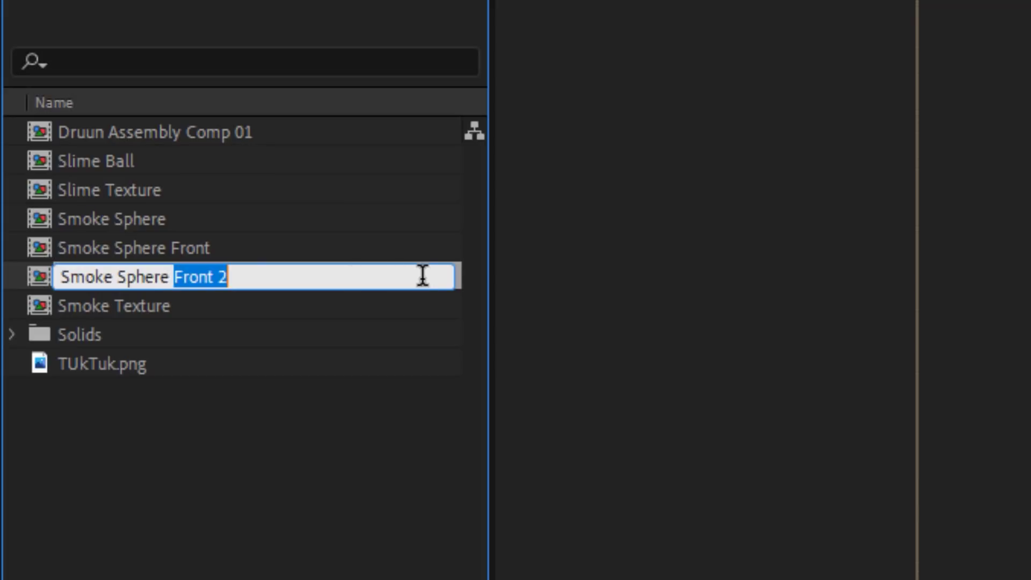
type("Back")
key("Return")
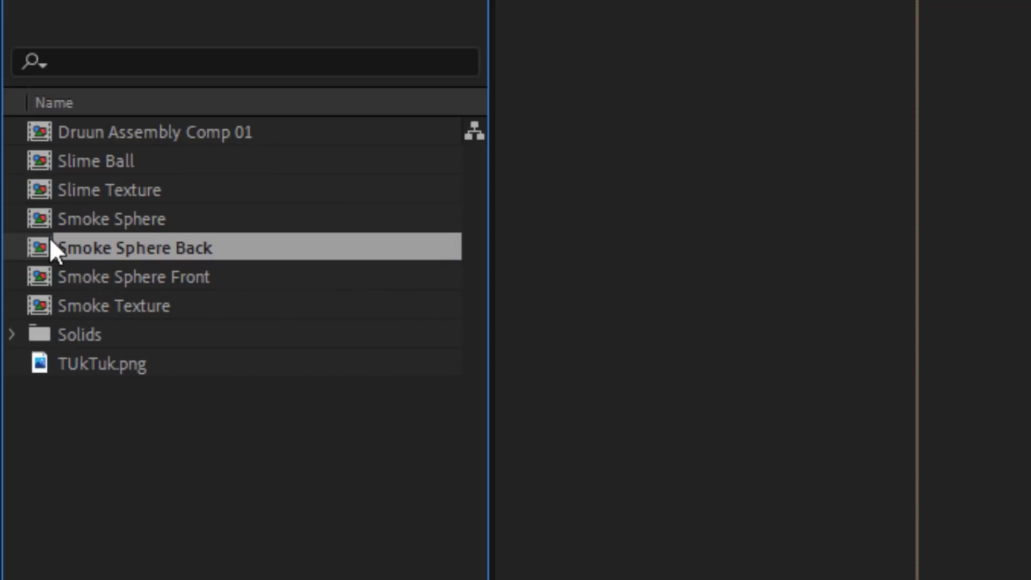
Step: Open Smoke Sphere Back and change its Offset (Turbulence) expression to [time*1000,time*-300]
double_click(38, 246)
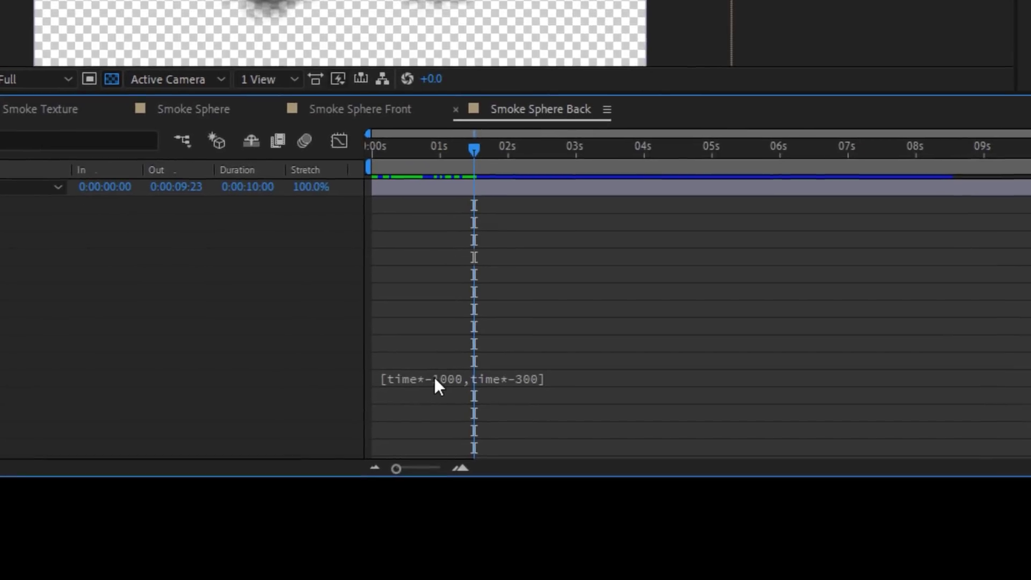
left_click(434, 379)
left_click(478, 377)
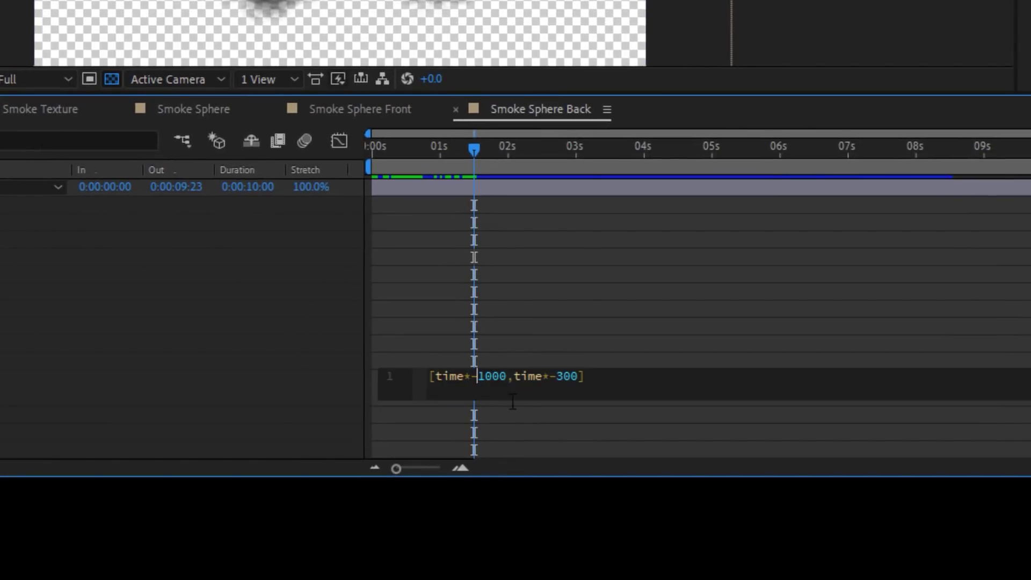
key("BackSpace")
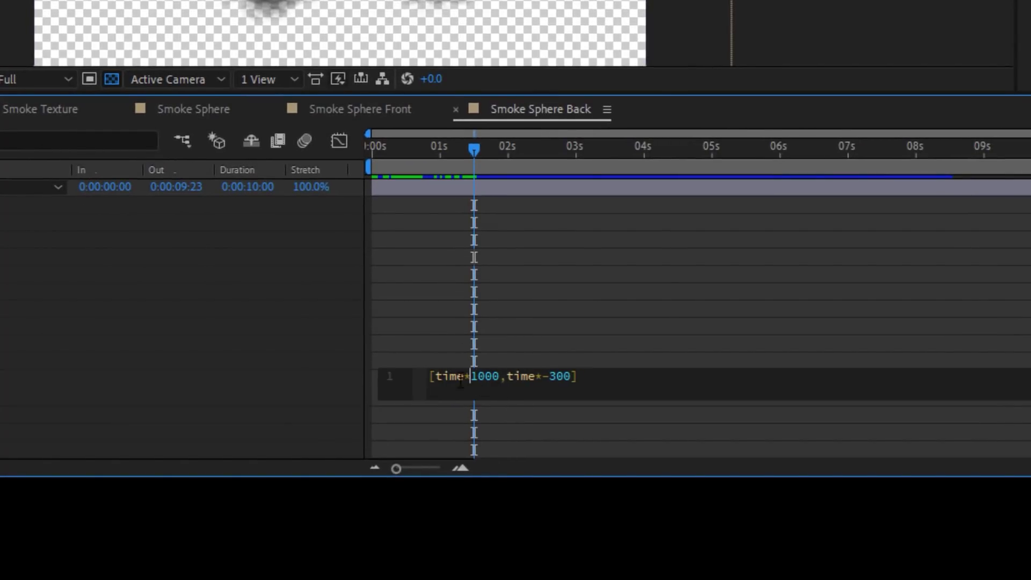
left_click(524, 356)
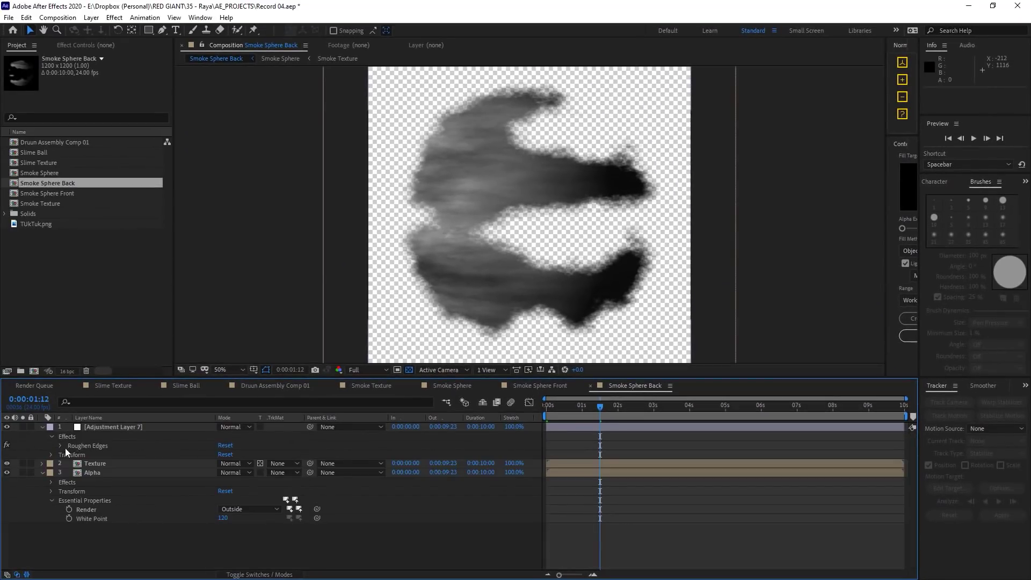
Step: Set the essential Render property to Inside on both the Texture and Alpha layers of Smoke Sphere Back, and preview the result
left_click(103, 466)
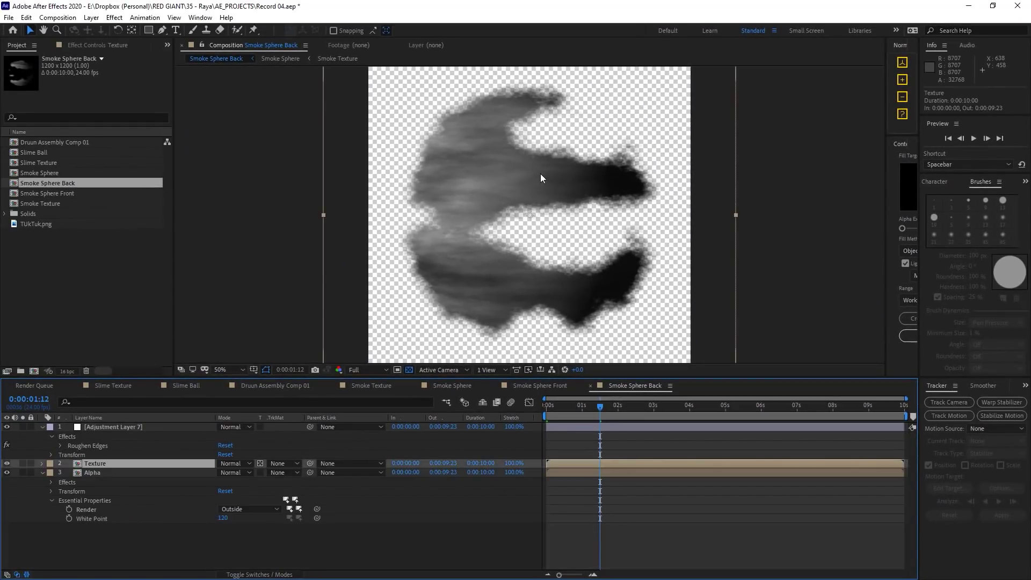
left_click(42, 464)
left_click(236, 491)
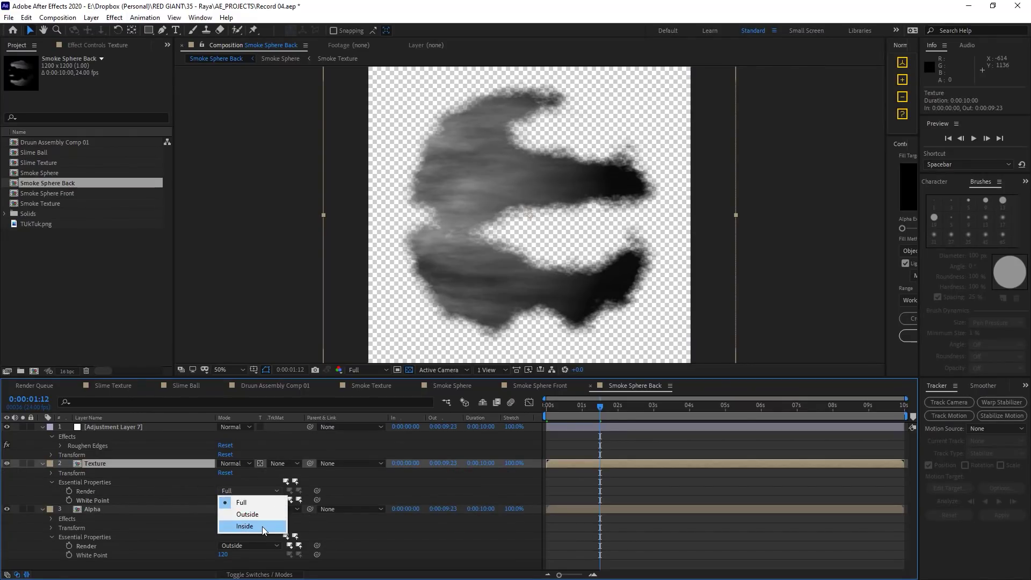
left_click(263, 527)
left_click(255, 543)
left_click(259, 537)
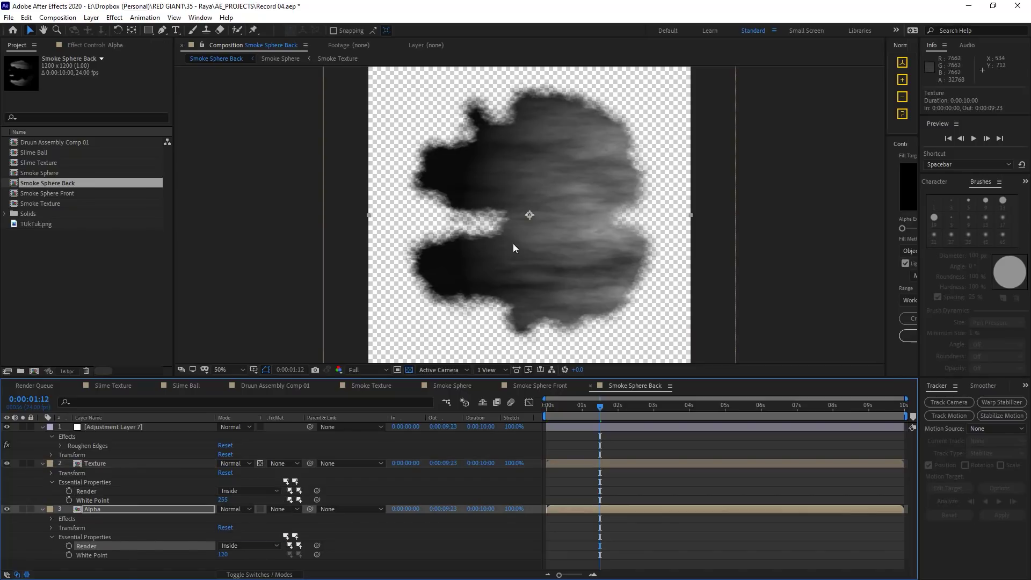
left_click(974, 139)
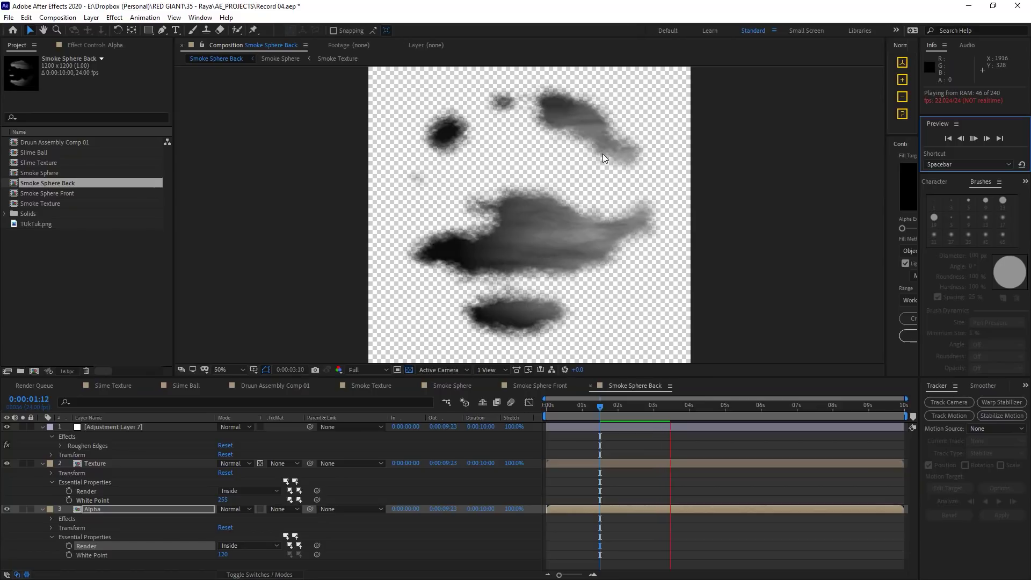
left_click(602, 198)
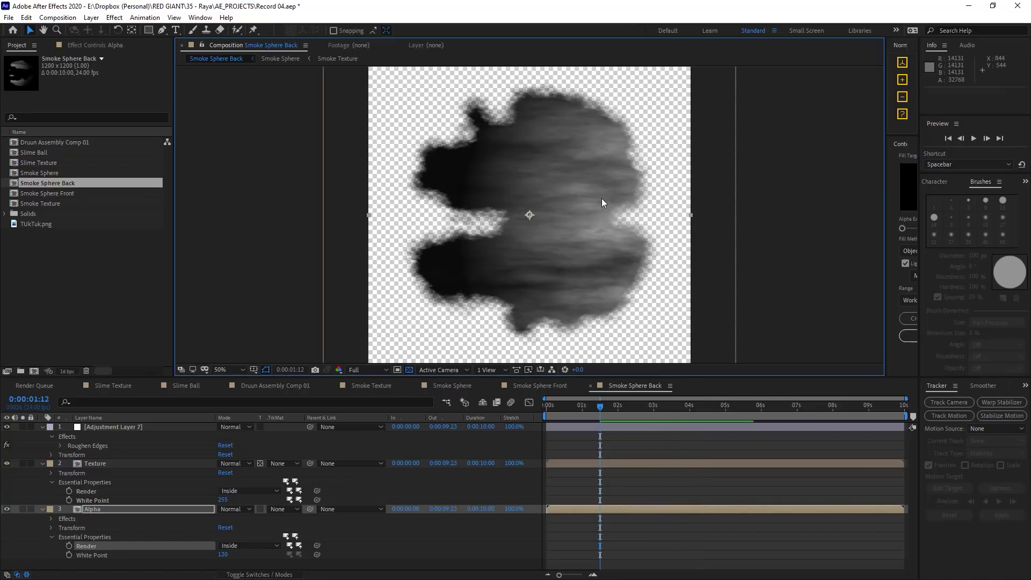
Step: Create a single new composition from Smoke Sphere Back and Smoke Sphere Front, place the front layer above the back, and preview it
left_click(61, 192, "shift")
left_click_drag(67, 192, 34, 370)
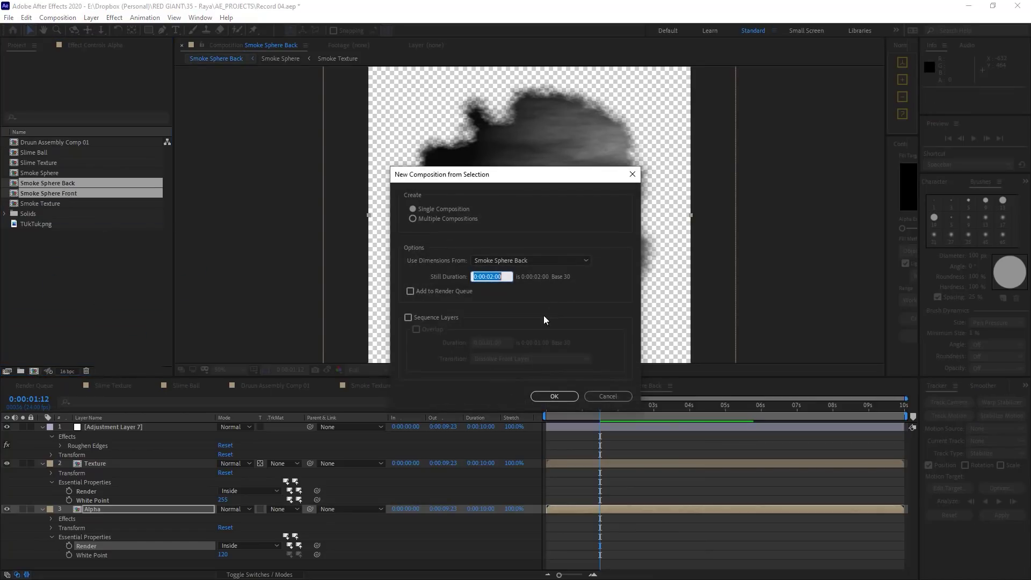
left_click(559, 400)
left_click(178, 472)
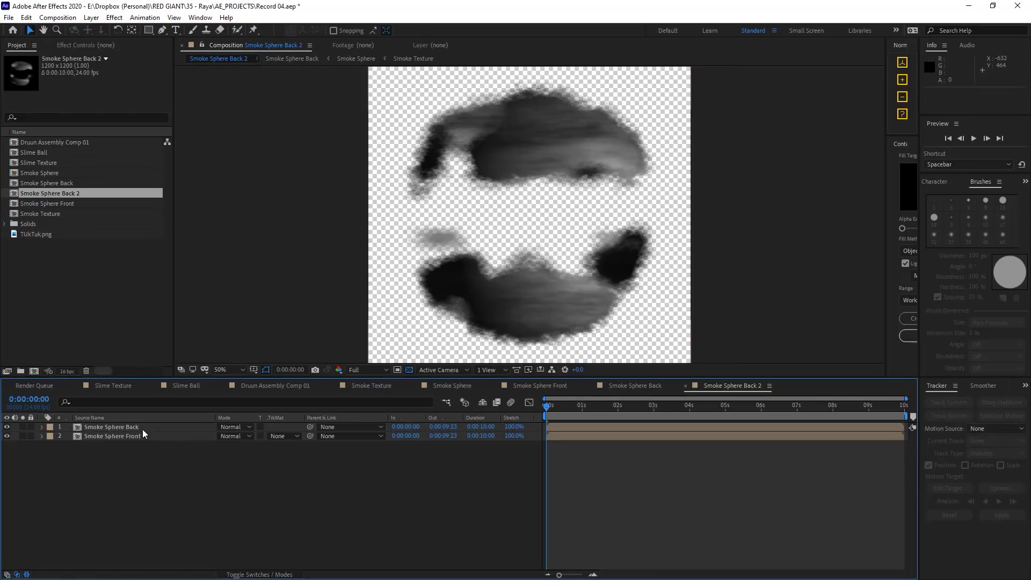
left_click_drag(142, 437, 155, 425)
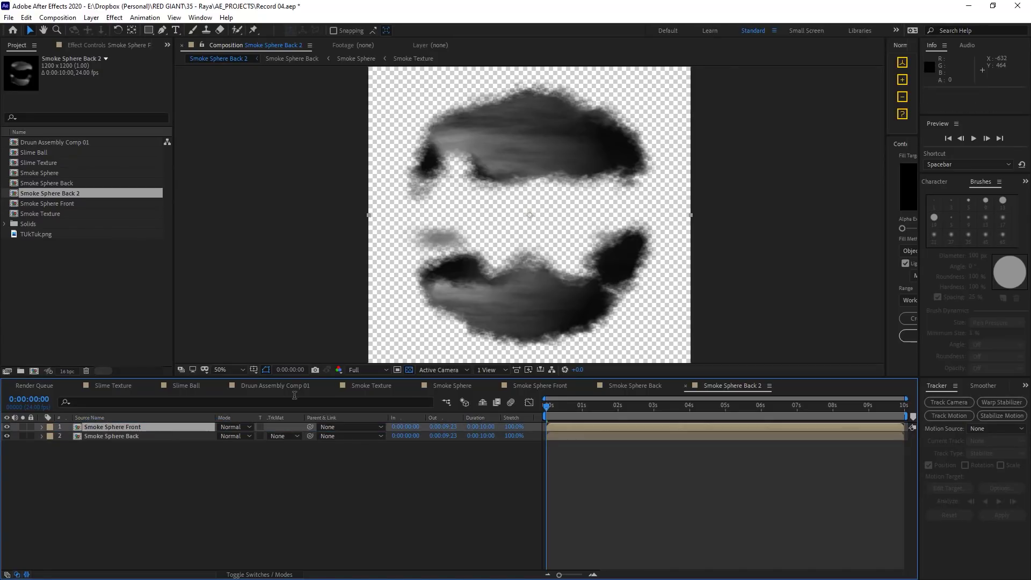
left_click(975, 138)
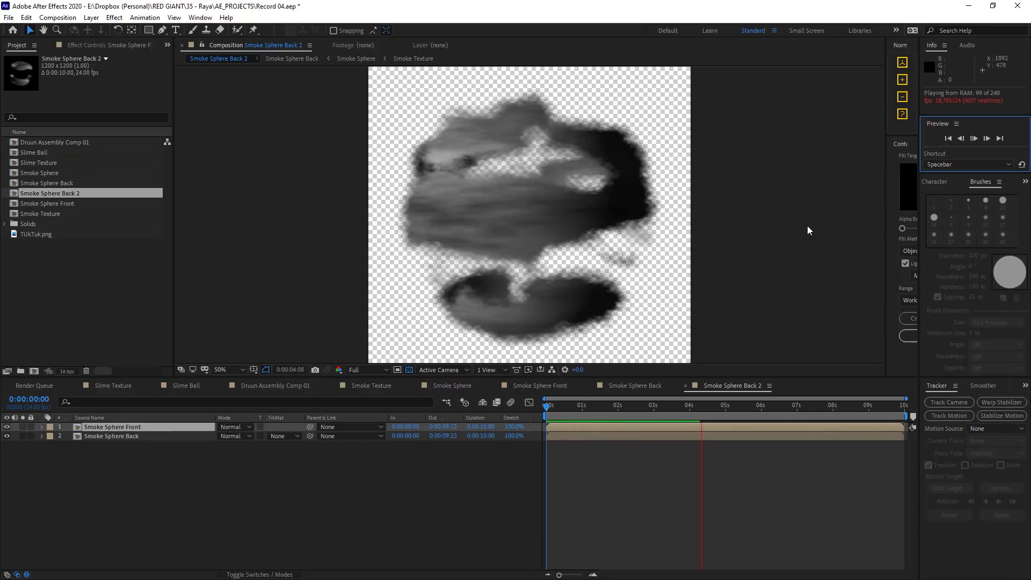
Step: Insert TUkTuk.png between the Smoke Sphere Front and Smoke Sphere Back layers and inspect the composite at 0:00:06:09
left_click(134, 217)
left_click_drag(43, 234, 130, 433)
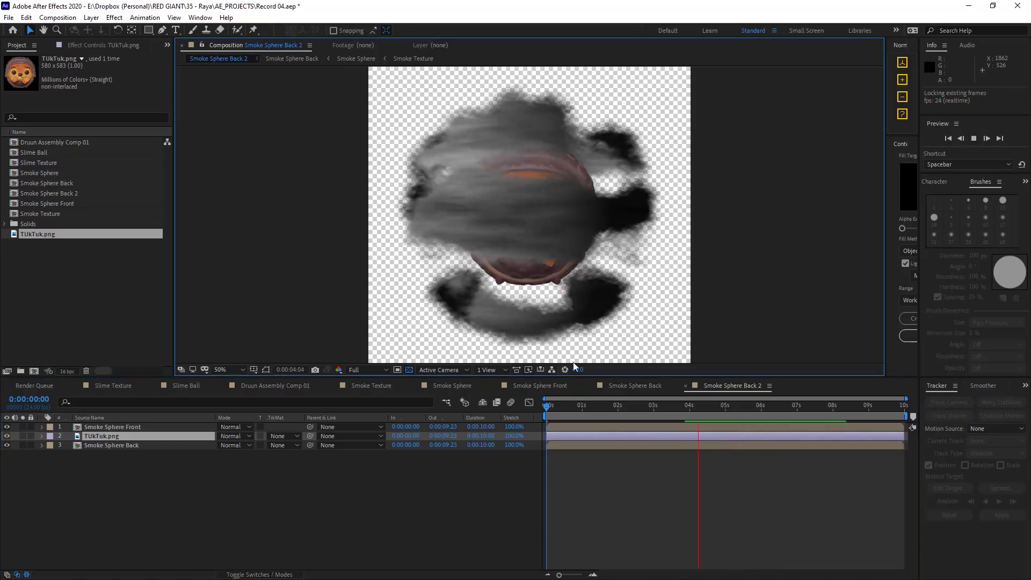
left_click(759, 417)
mouse_move(759, 417)
left_mouse_down()
mouse_move(786, 408)
mouse_move(743, 410)
mouse_move(823, 408)
mouse_move(775, 410)
left_mouse_up()
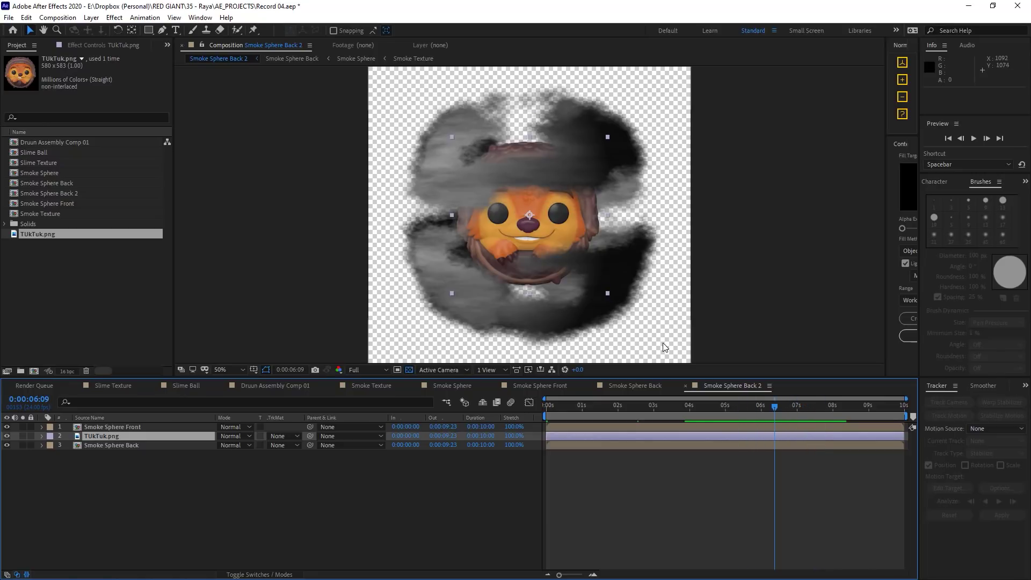
Step: Change the CC Sphere Rotation Y expression in the Smoke Sphere composition to time*-250
left_click(461, 386)
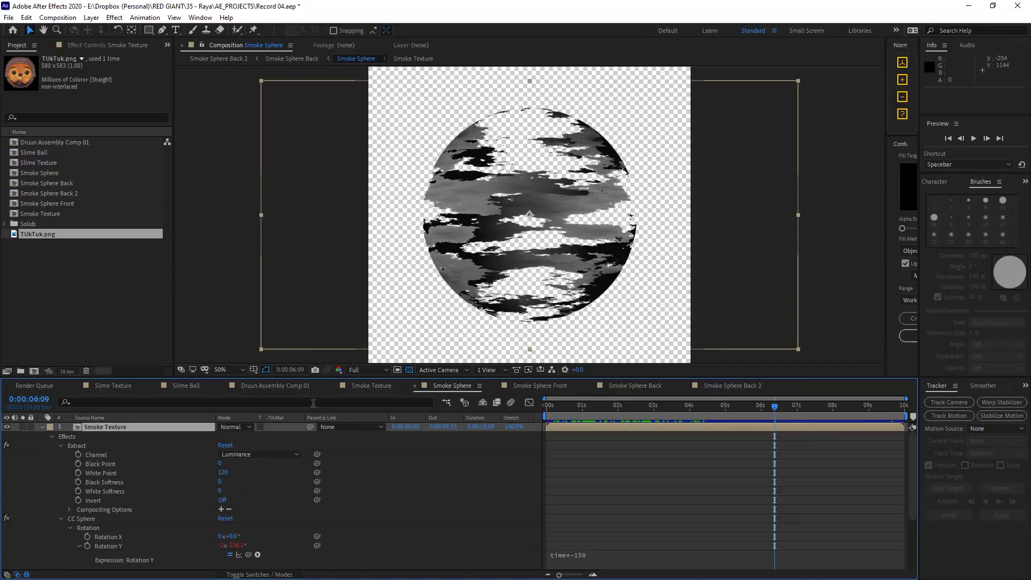
left_click(587, 558)
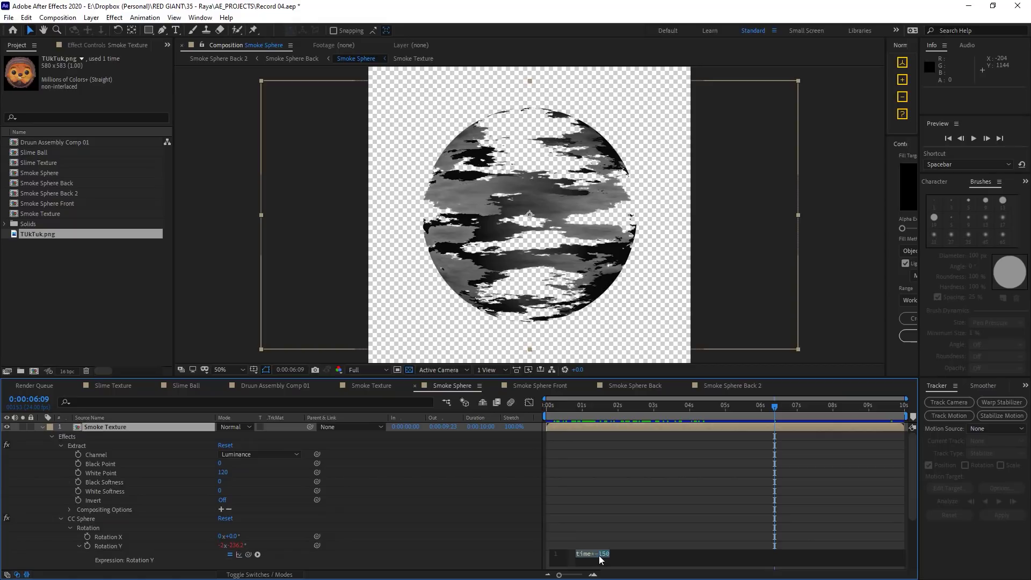
left_click(458, 385)
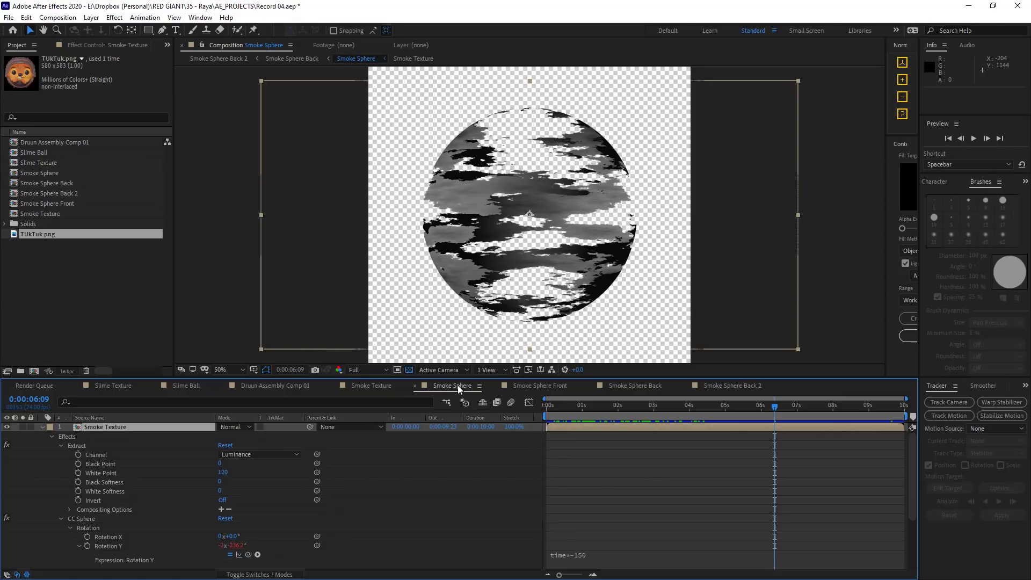
left_click(587, 559)
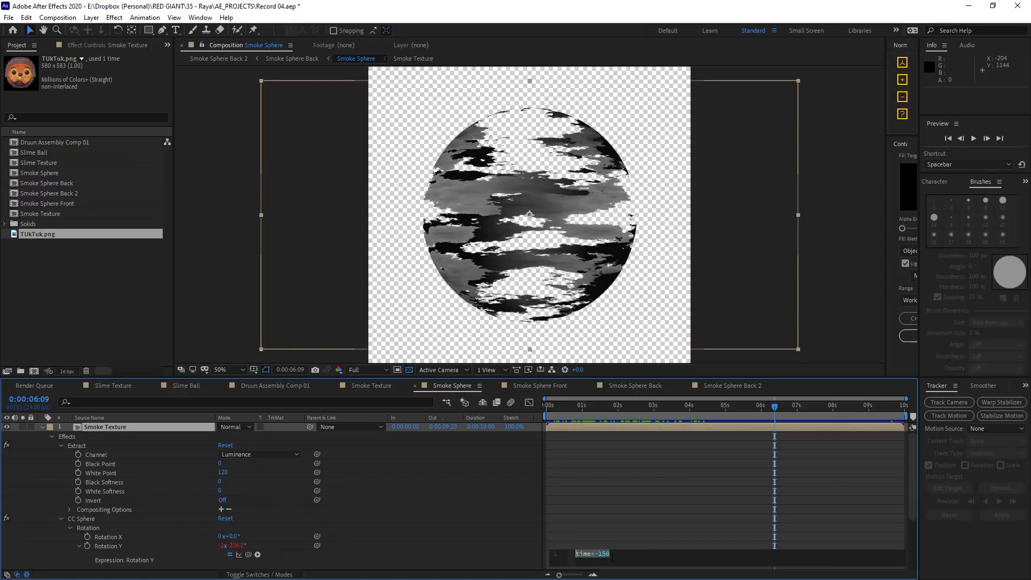
left_click(605, 555)
type("2")
left_click(614, 536)
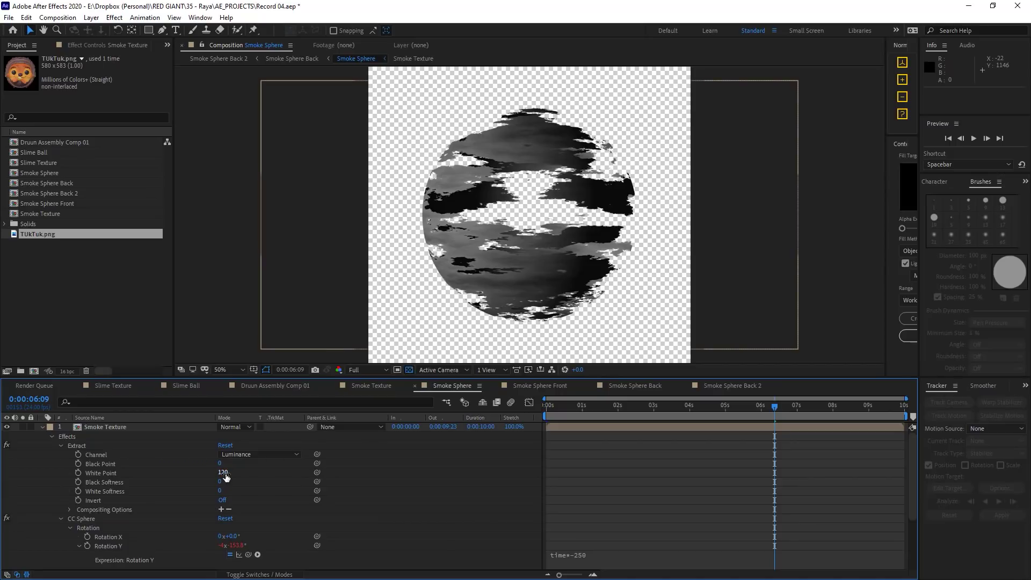
Step: Try an Extract White Point of 176 on the Smoke Texture layer and check the result in Smoke Sphere Back 2
left_click_drag(226, 472, 248, 472)
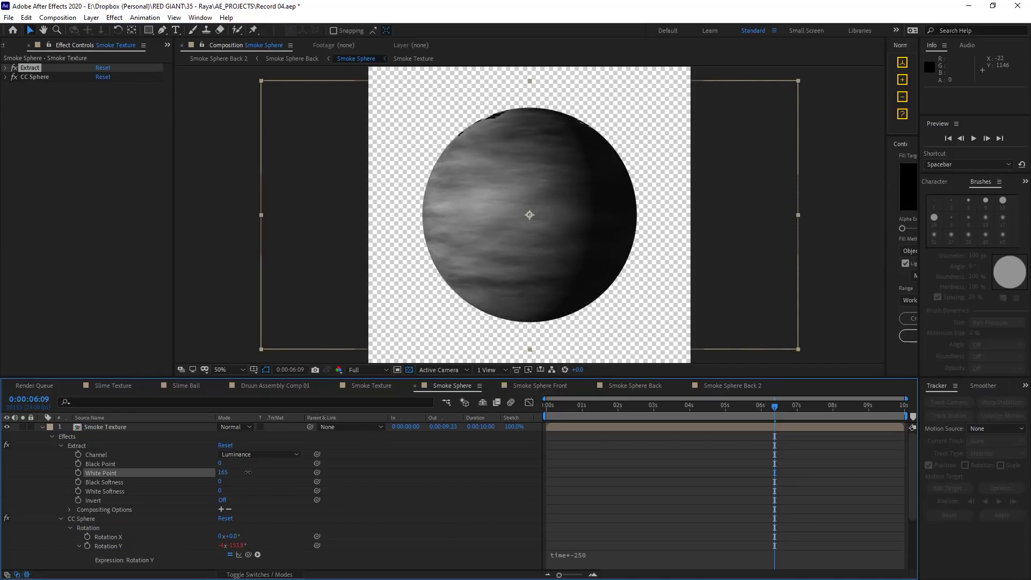
left_click(262, 473)
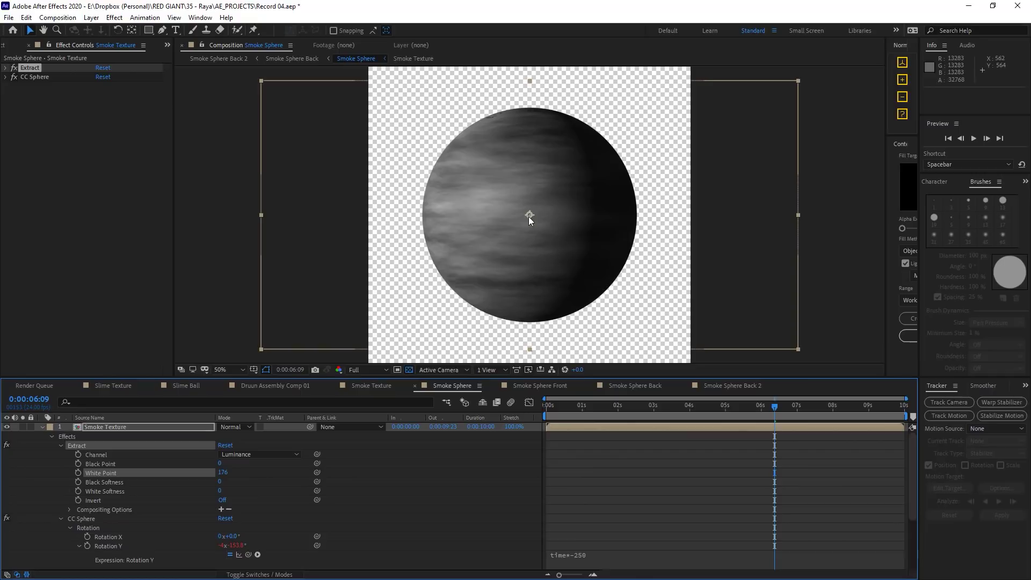
left_click(723, 384)
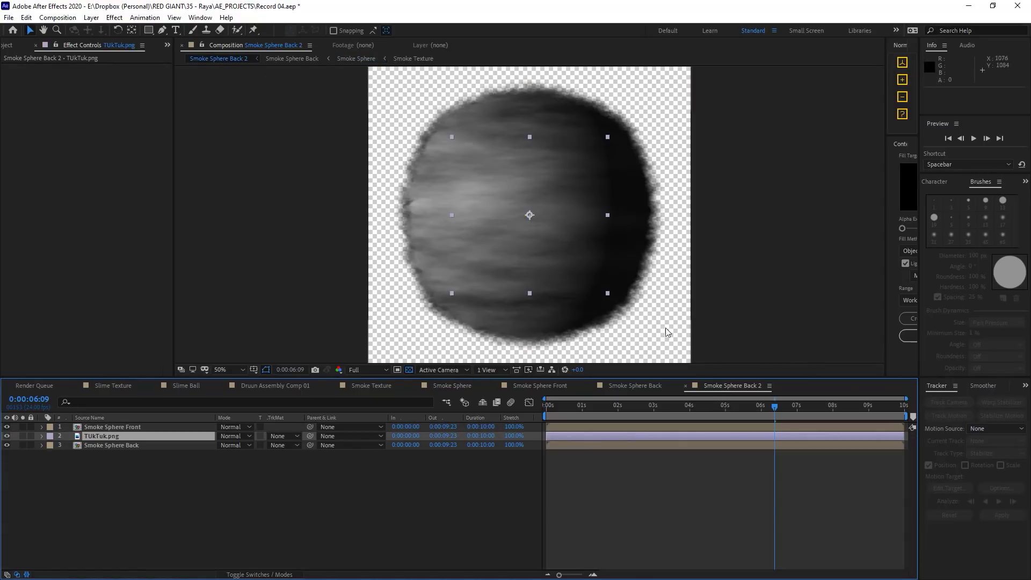
Step: Set the Extract White Point in Smoke Sphere to 90 and check the result in Smoke Sphere Back 2 around 0:00:04:21
left_click(453, 386)
left_click_drag(222, 472, 181, 478)
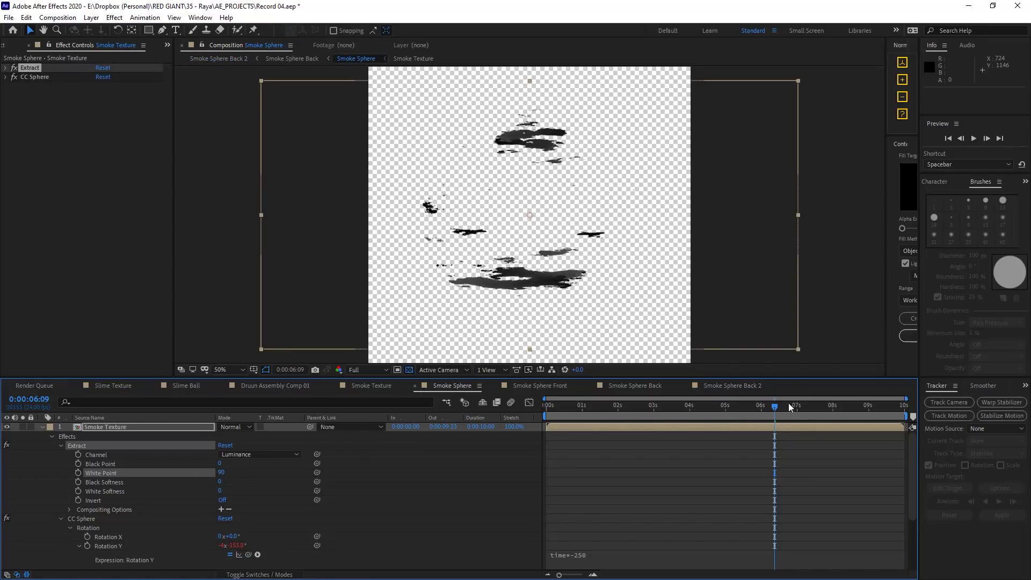
left_click(754, 385)
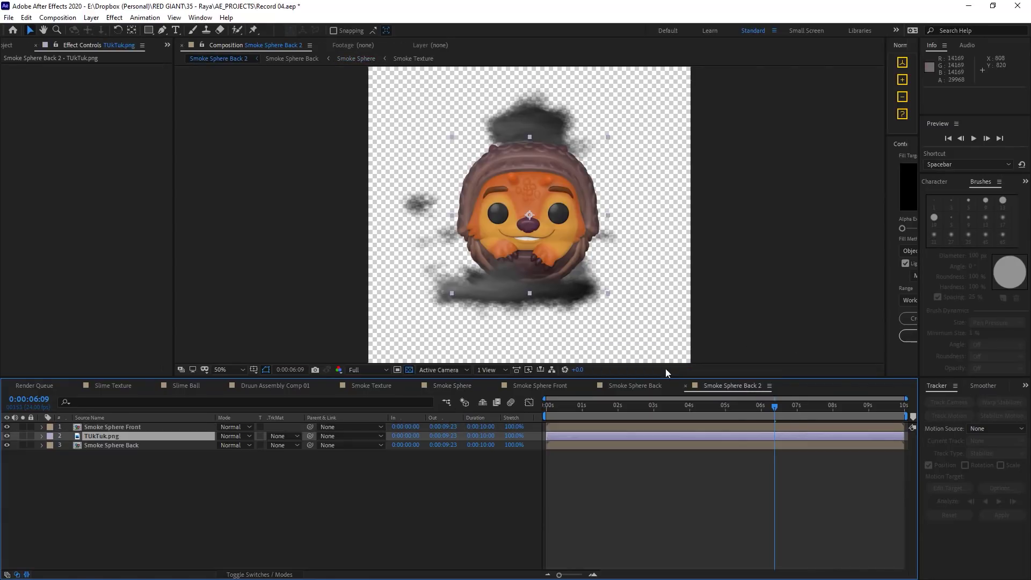
left_click_drag(678, 407, 721, 398)
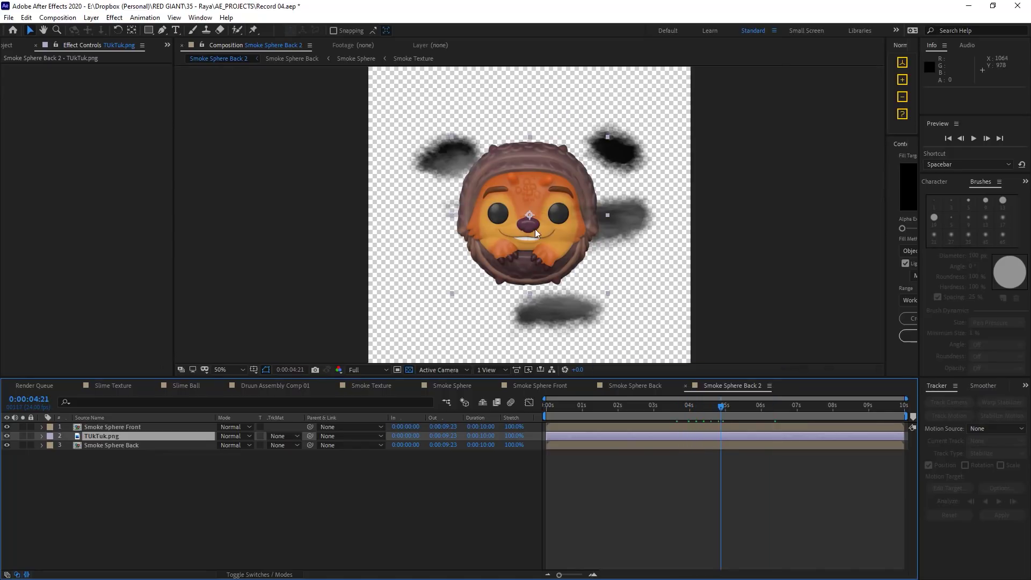
Step: Set White Solid 7's Fractal Noise in Smoke Texture to Scale Height 31 and Scale Width 279.6, and preview Smoke Sphere Back 2
left_click(372, 385)
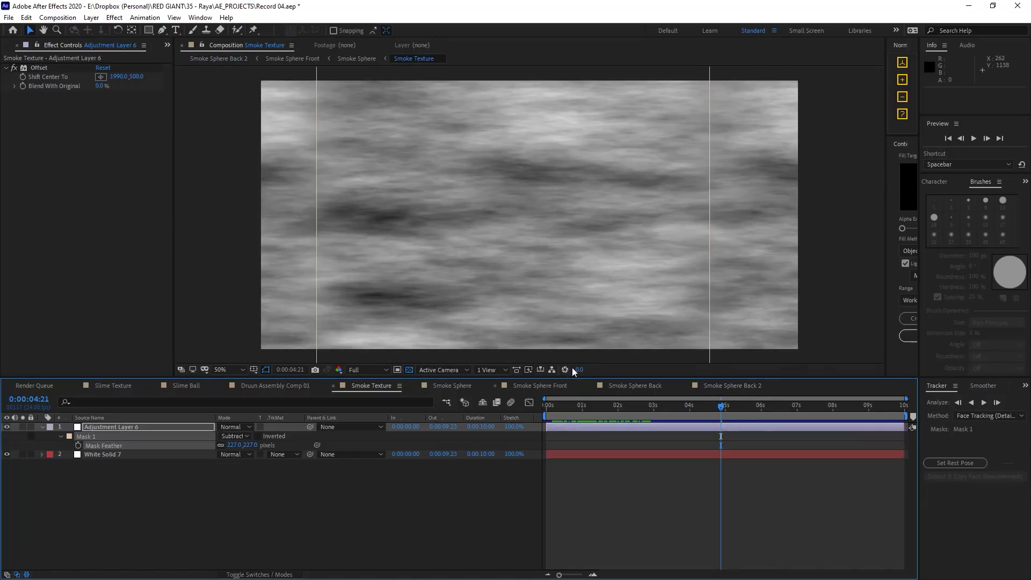
left_click(145, 455)
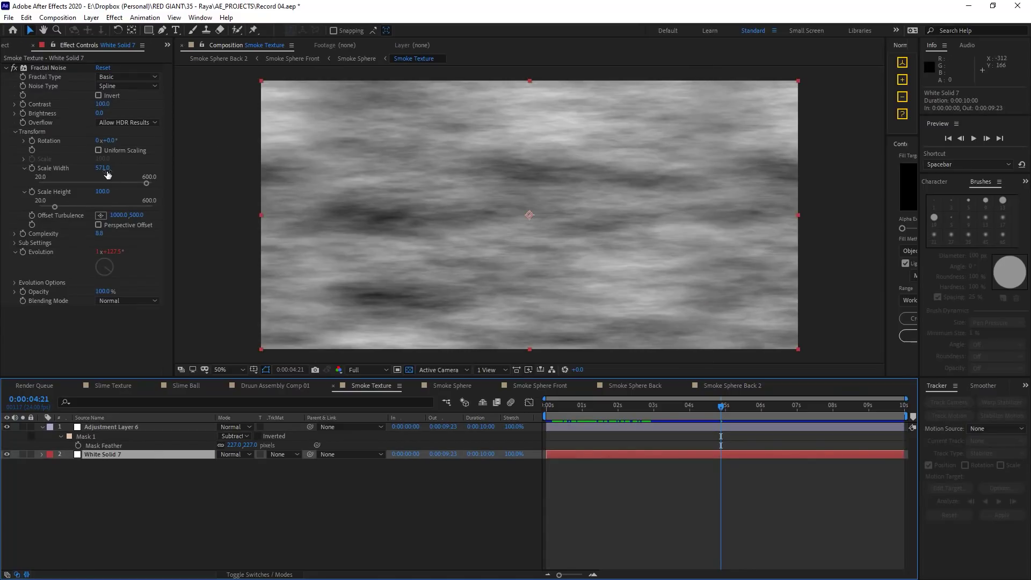
left_click_drag(55, 207, 41, 208)
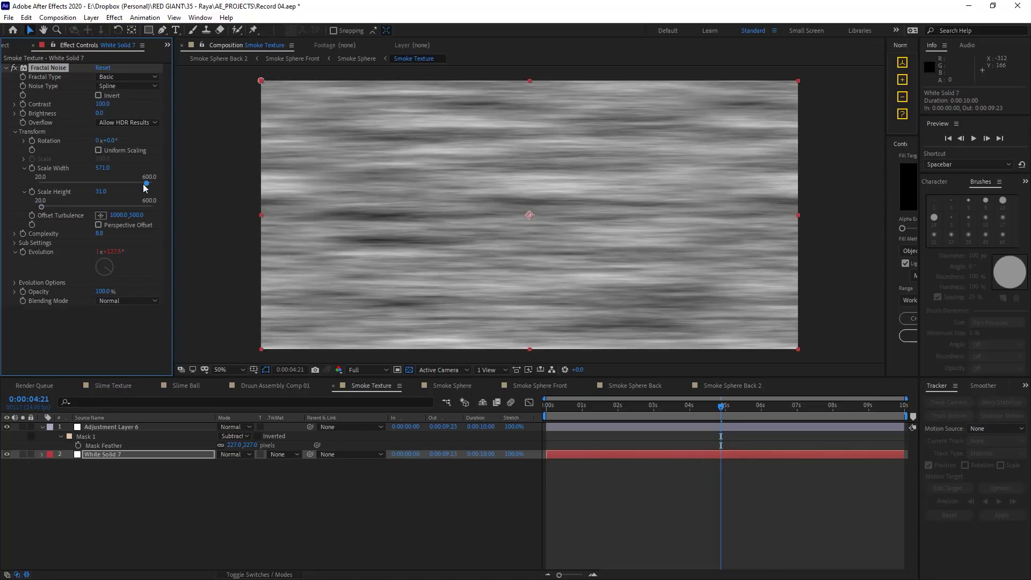
left_click_drag(142, 184, 90, 184)
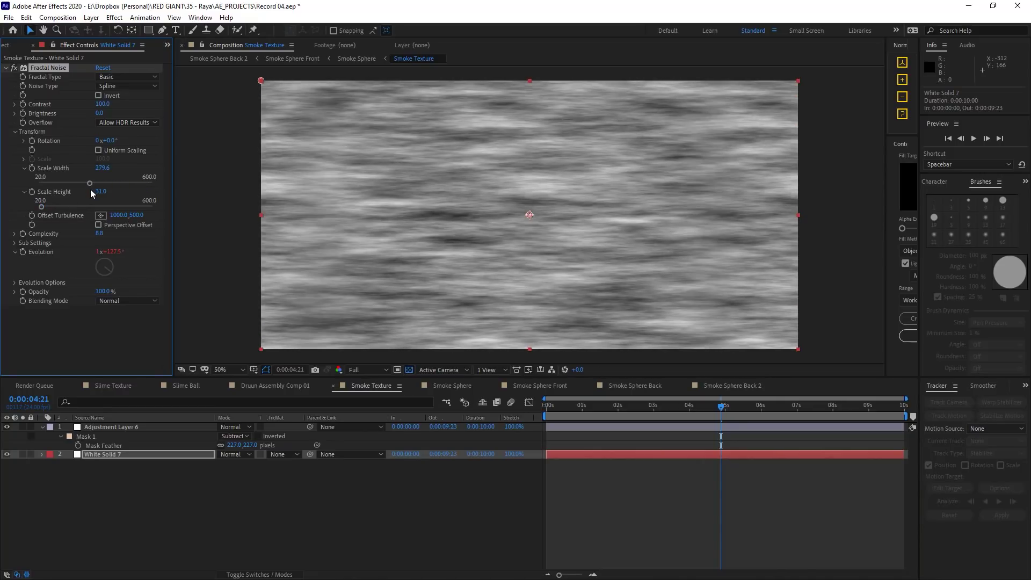
left_click(734, 387)
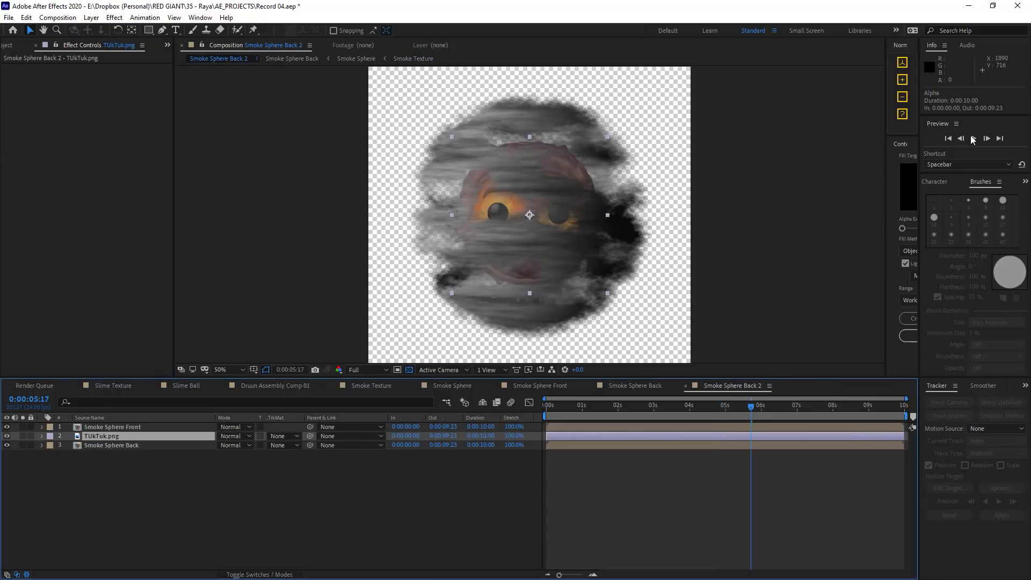
key("space")
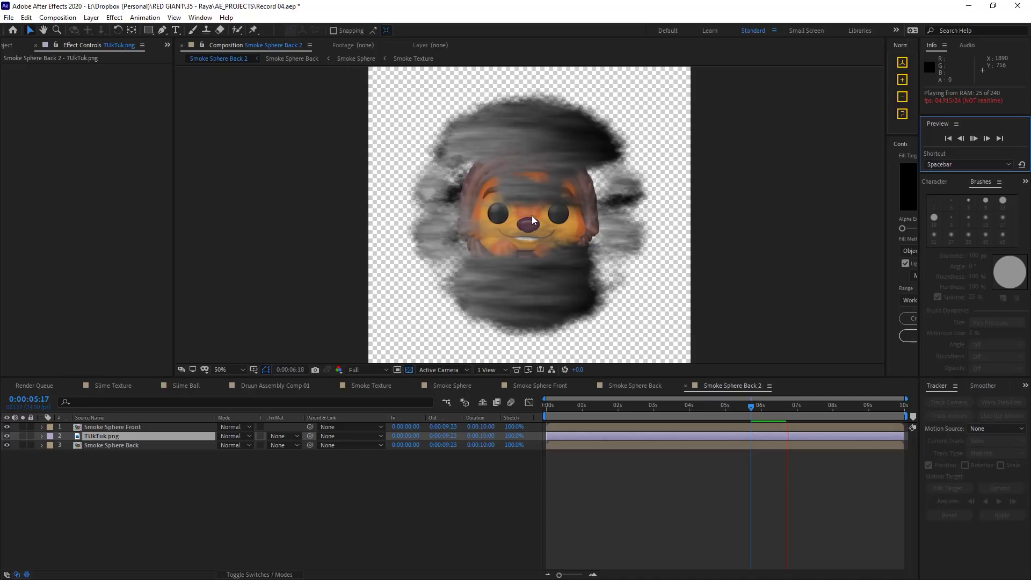
left_click(739, 272)
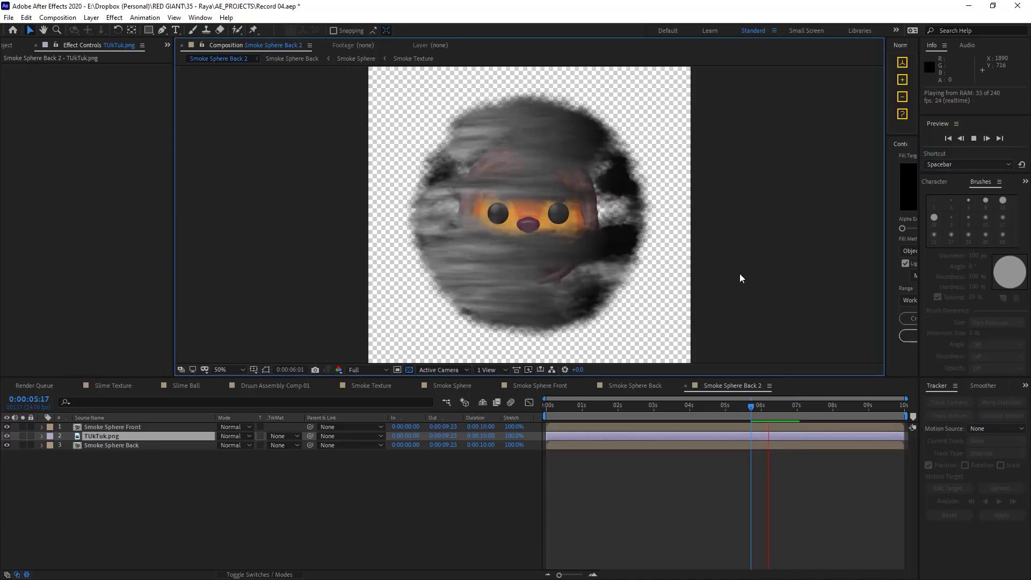
key("space")
Step: Delete the Smoke Sphere Back 2 test composition from the project
key("ctrl+z")
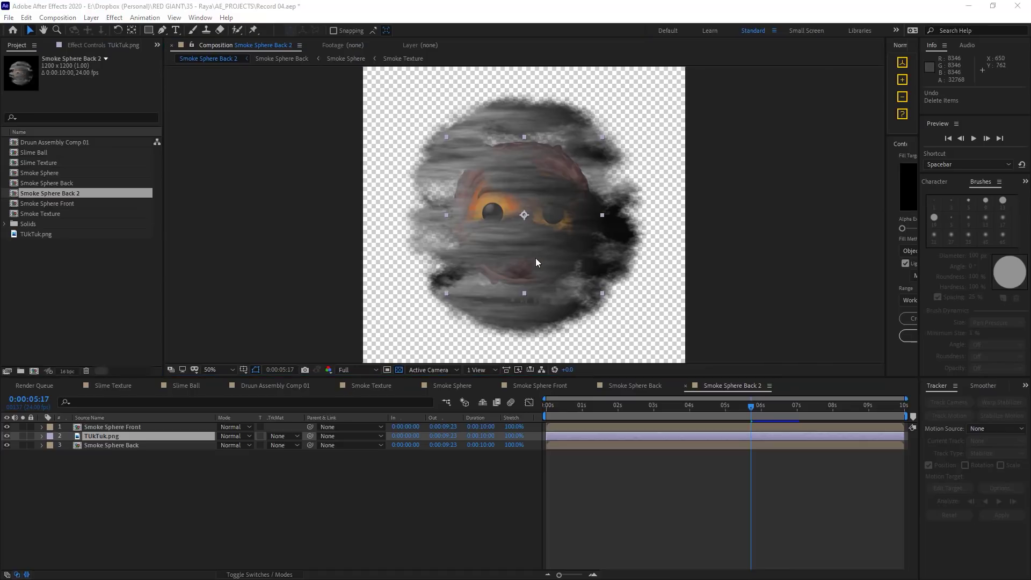
left_click(48, 192)
key("Delete")
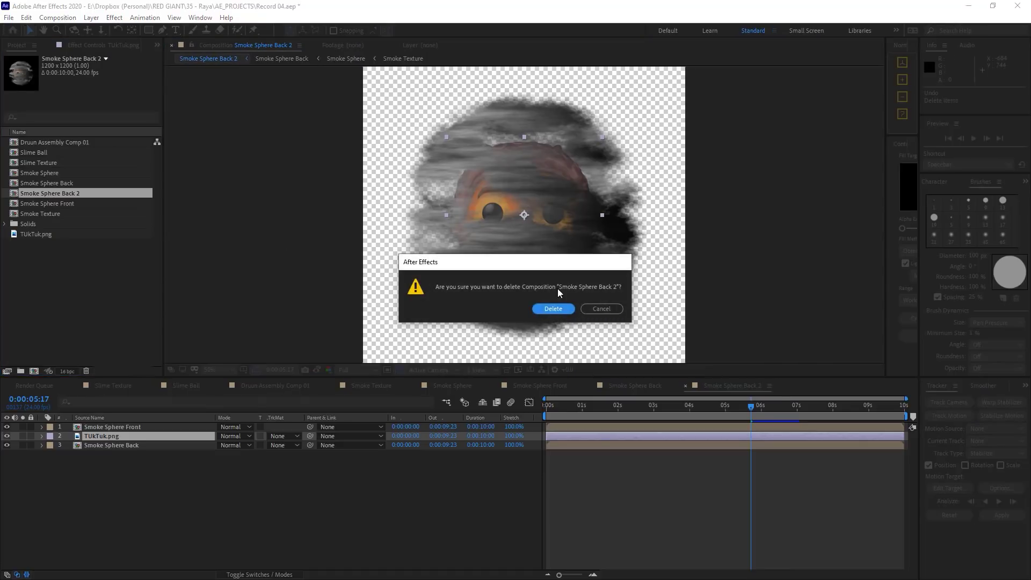
left_click(549, 310)
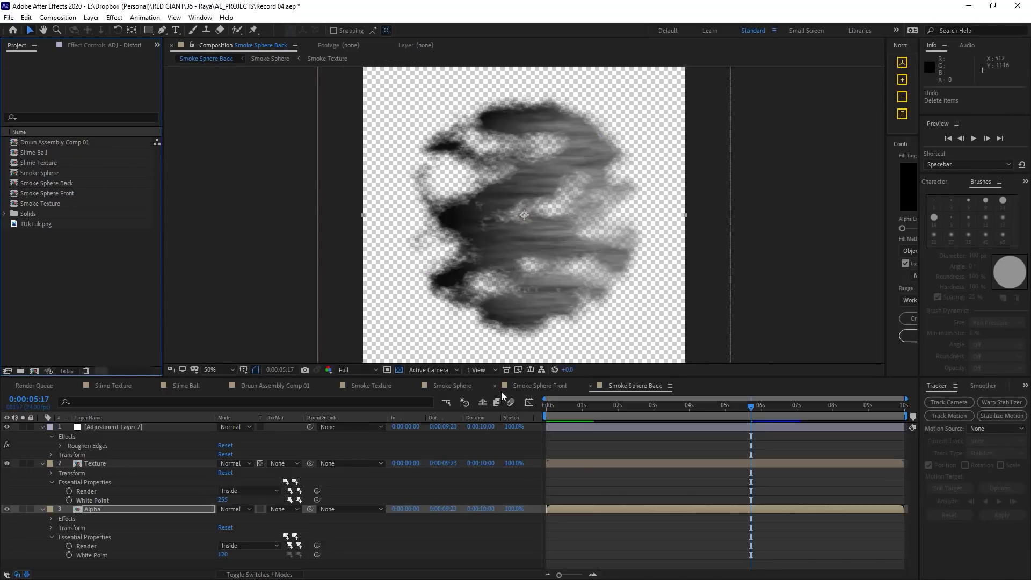
Step: Add Smoke Sphere Back beneath all layers of Druun Assembly Comp 01 and Smoke Sphere Front directly above Slime Ball - Front
left_click(294, 389)
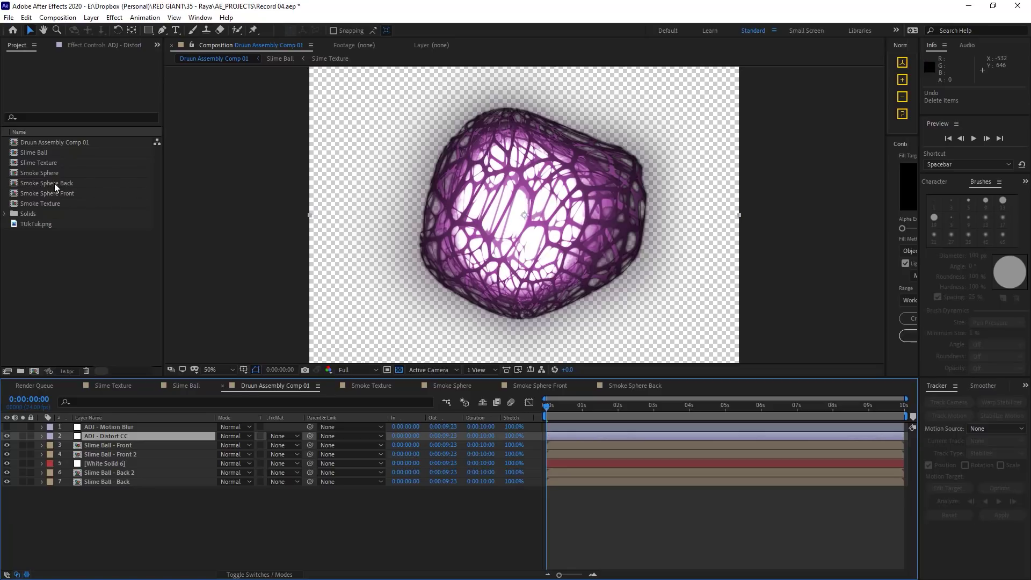
left_click_drag(53, 184, 168, 492)
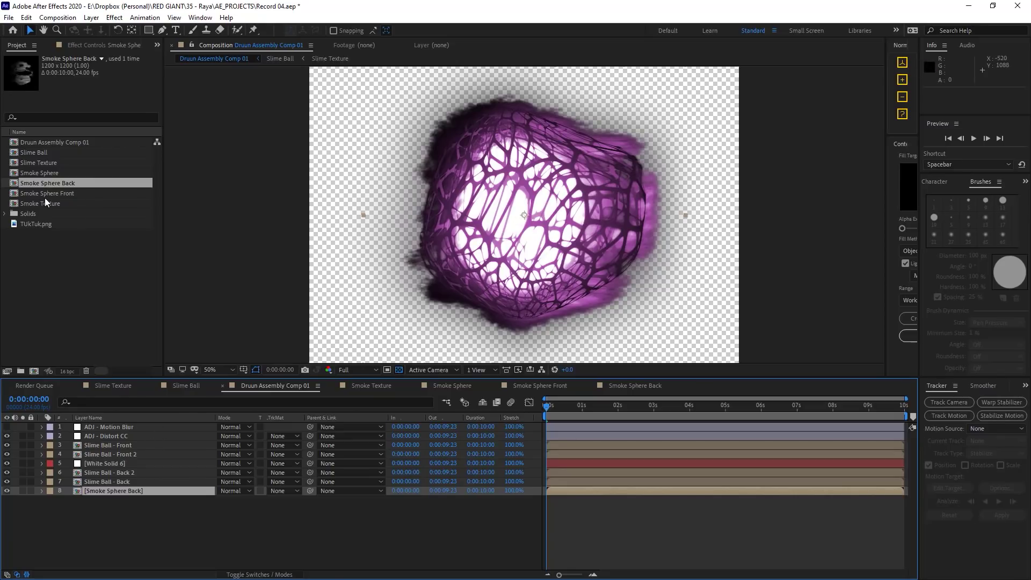
left_click_drag(41, 195, 179, 438)
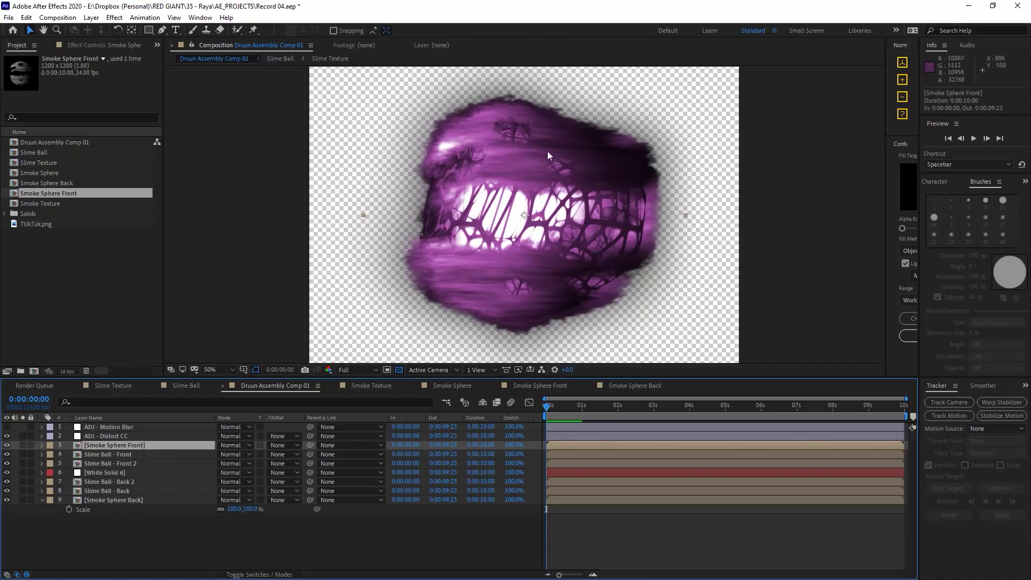
Step: Scale the Smoke Sphere Back layer to 95% in Druun Assembly Comp 01
left_click(154, 504)
left_click_drag(258, 514, 255, 510)
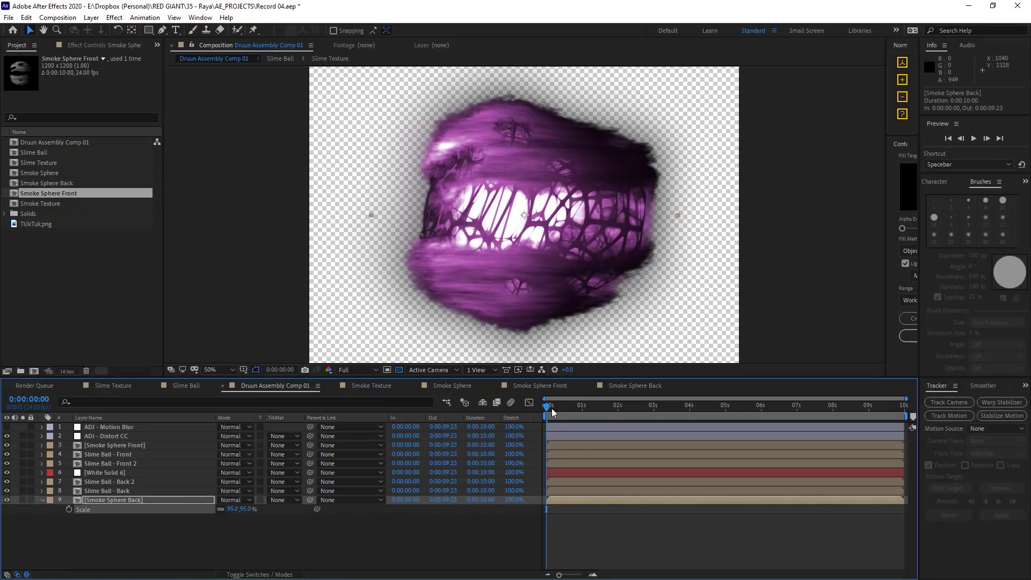
left_click_drag(552, 412, 517, 416)
Step: Apply the Tint effect to the Smoke Sphere Back layer and set Map Black To to light grey E5E5E5
left_click(137, 498)
key("ctrl+space")
type("tin")
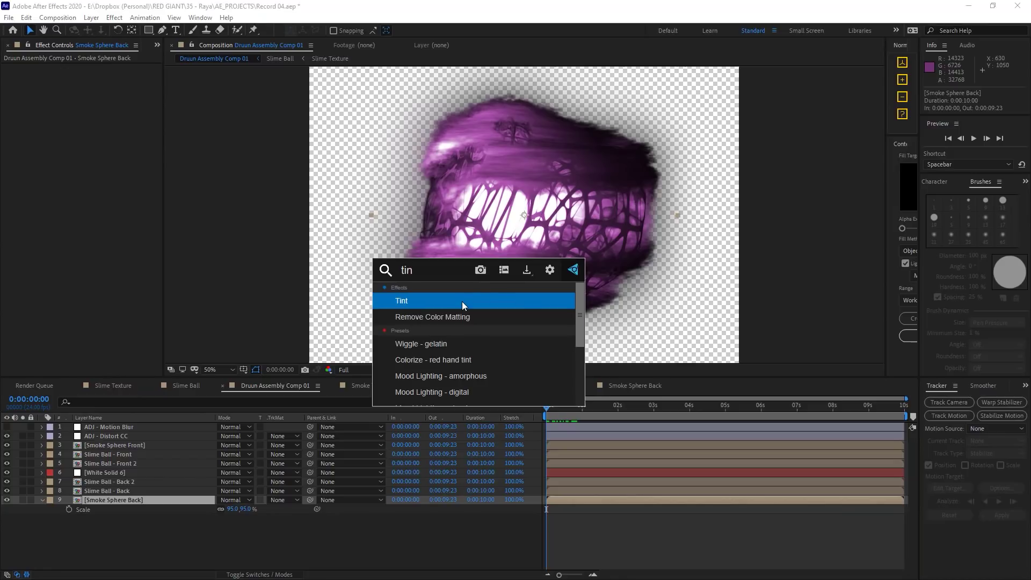
left_click(462, 300)
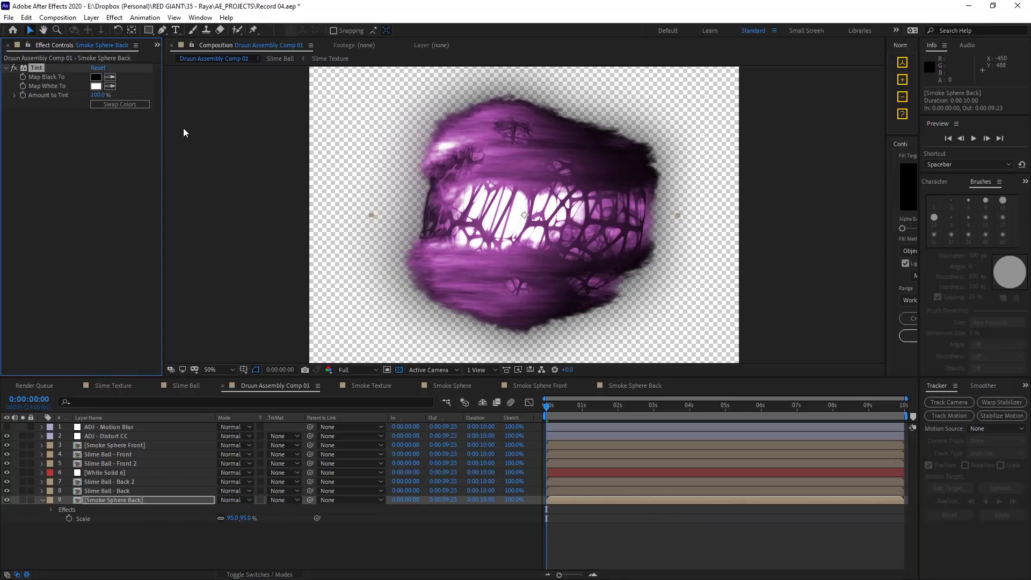
left_click(99, 79)
left_click_drag(668, 400, 646, 328)
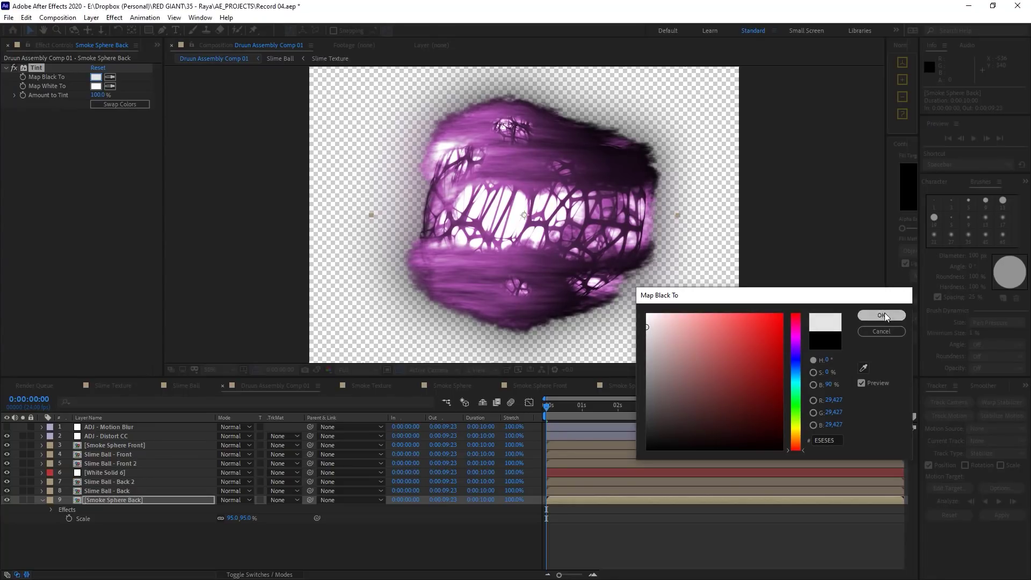
key("Return")
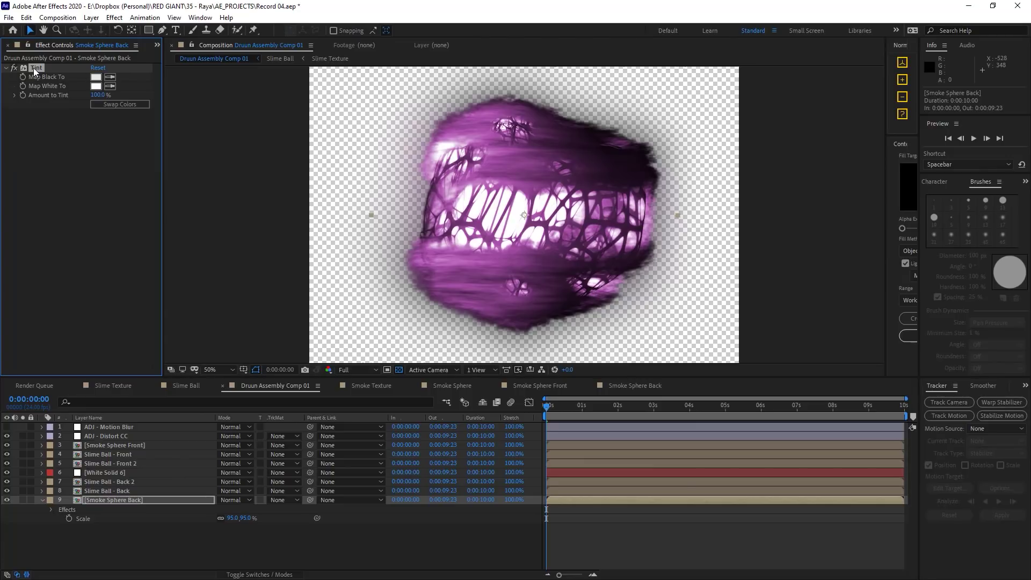
Step: Copy the Tint effect onto the Smoke Sphere Front layer and add a Transform effect with its scale set to 92
left_click(127, 445)
key("ctrl+v")
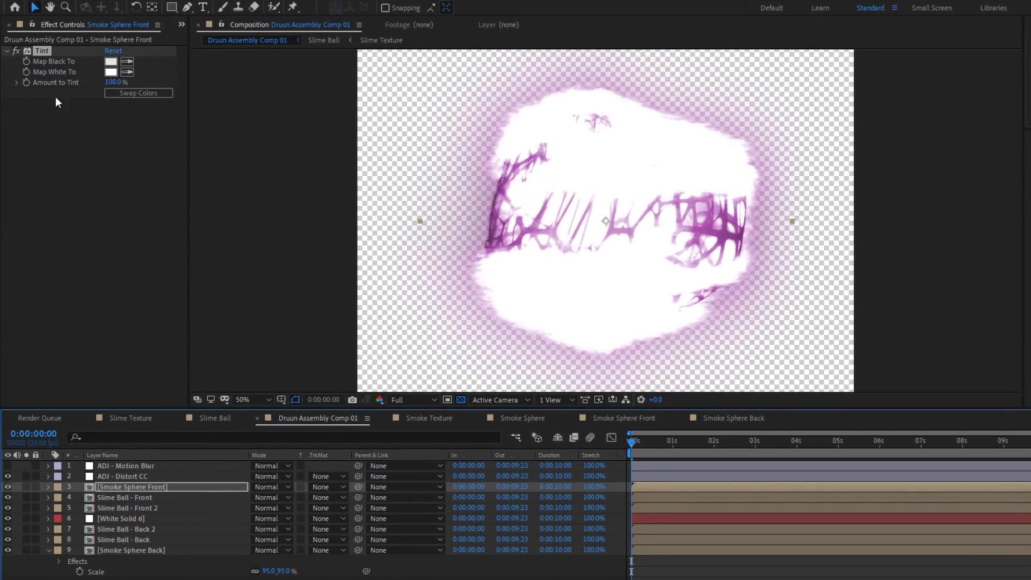
key("ctrl+space")
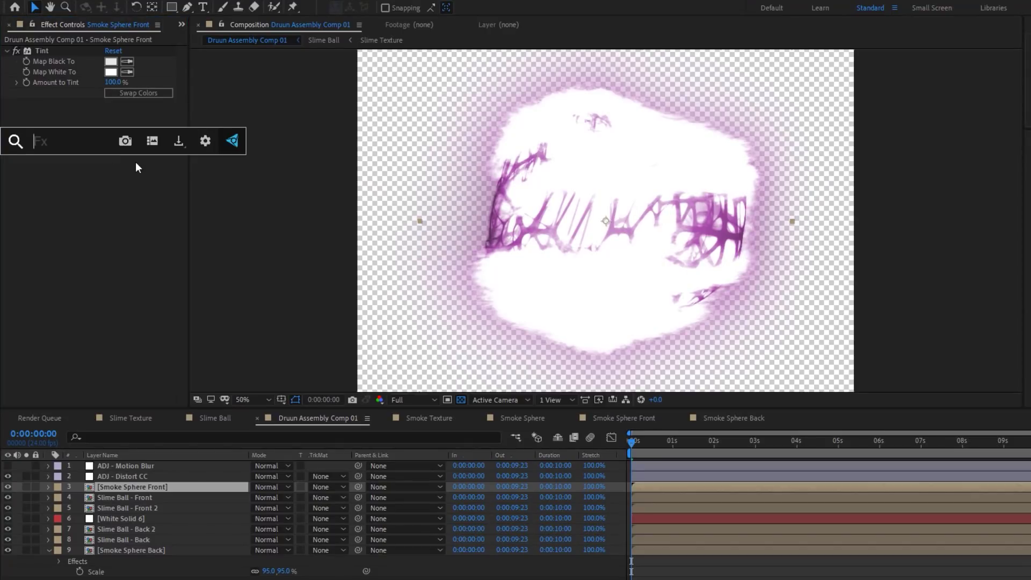
type("tr")
left_click(102, 194)
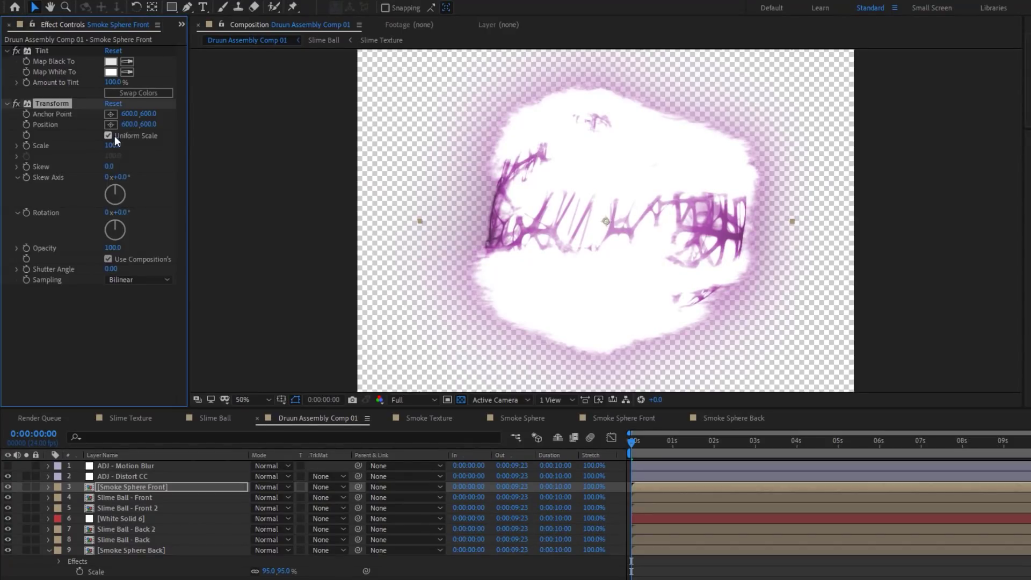
left_click_drag(112, 146, 112, 151)
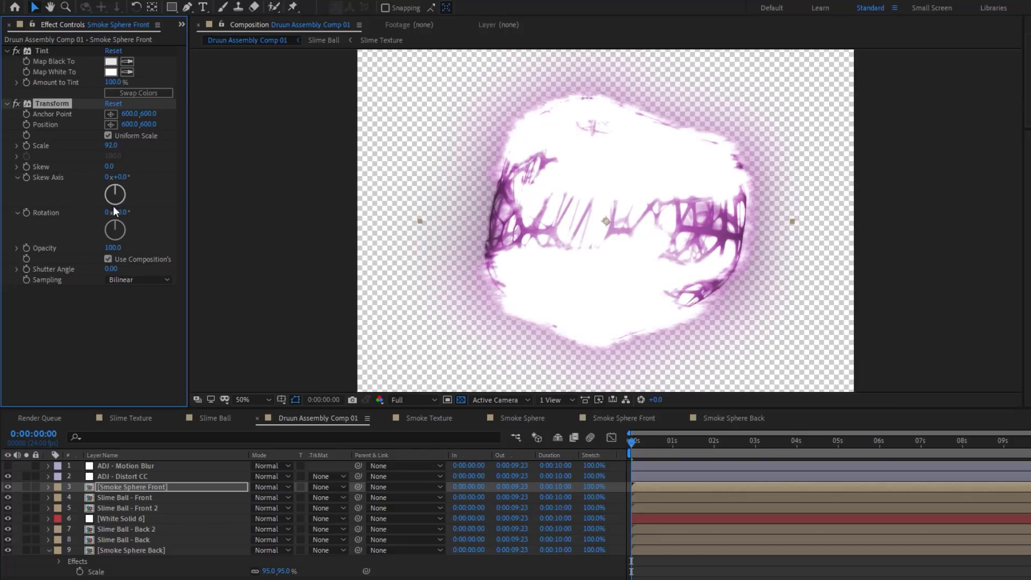
left_click(7, 103)
Step: Apply CC Composite after the Transform effect on Smoke Sphere Front and turn off its RGB Only option
right_click(122, 173)
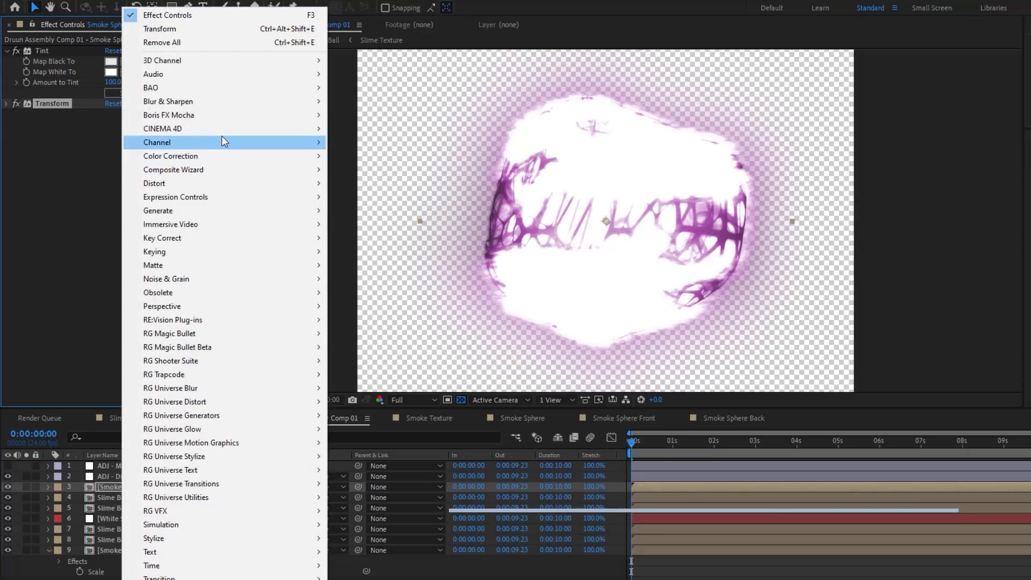
mouse_move(221, 136)
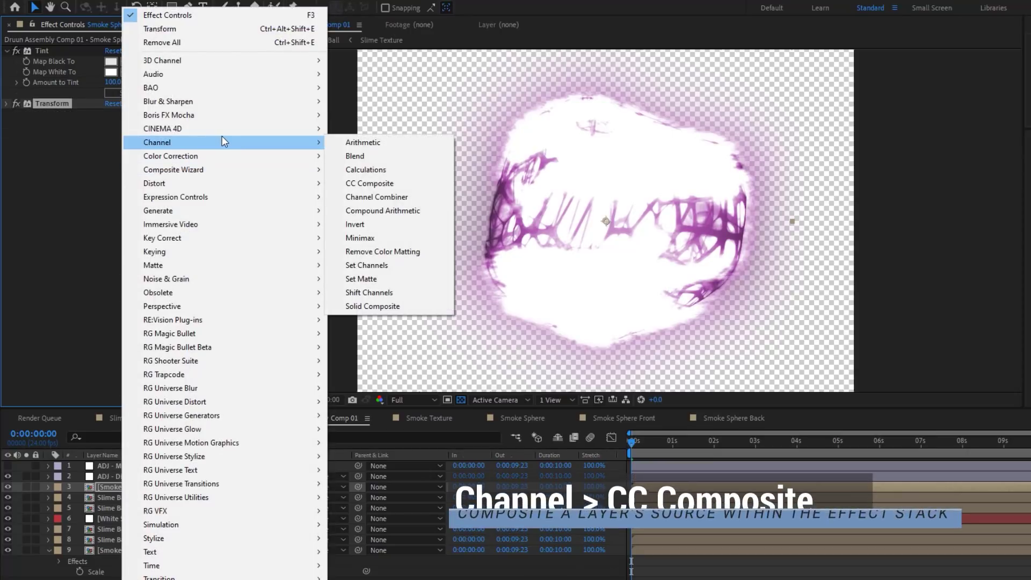
left_click(398, 186)
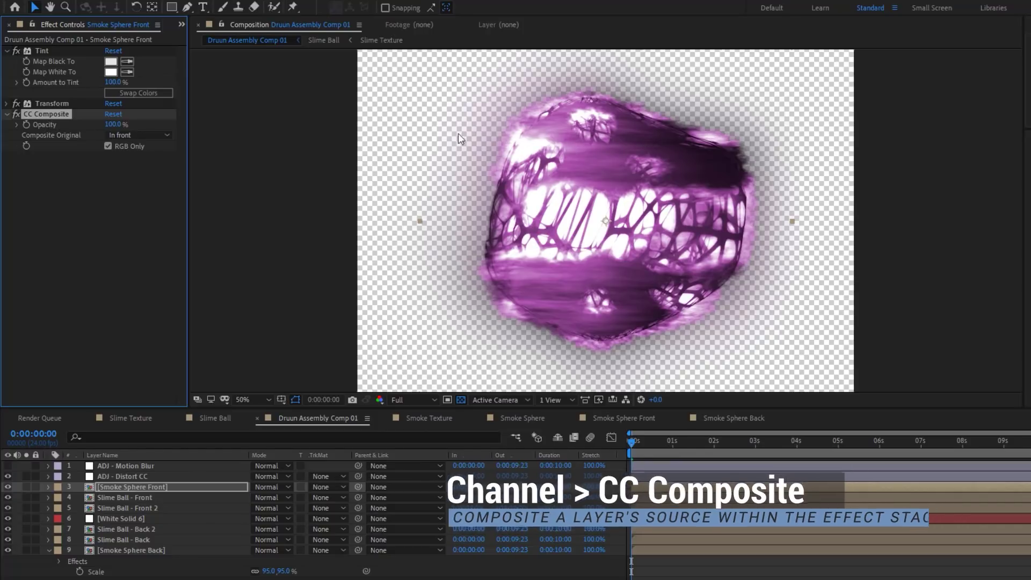
left_click(107, 146)
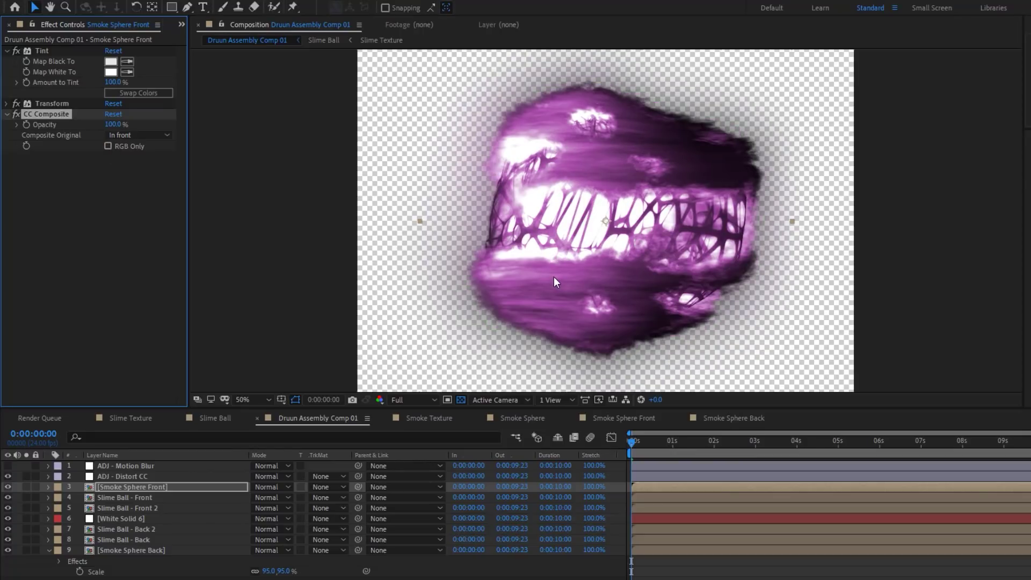
Step: Solo the ADJ - Distort CC and Smoke Sphere Front layers and turn off the transparency grid
left_click(27, 477)
left_click(26, 487)
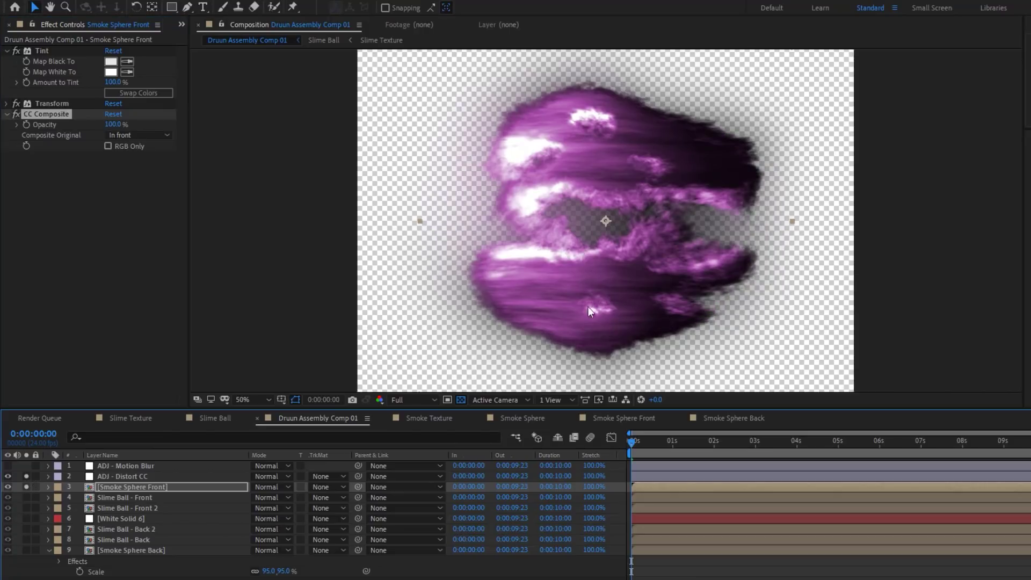
left_click(460, 400)
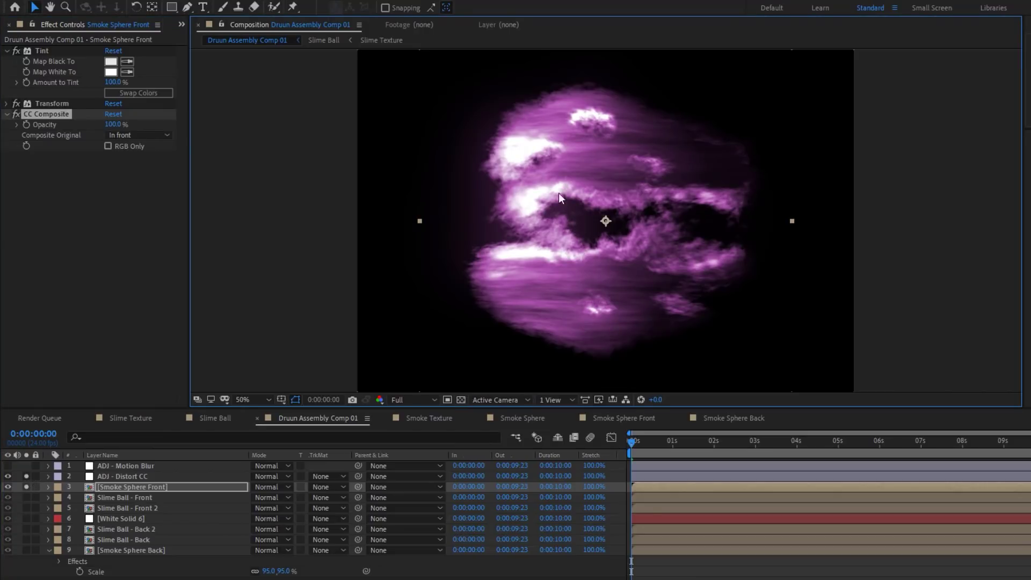
Step: Set the Transform effect's scale on Smoke Sphere Front to 90 and preview the animation
left_click(100, 105)
key("space")
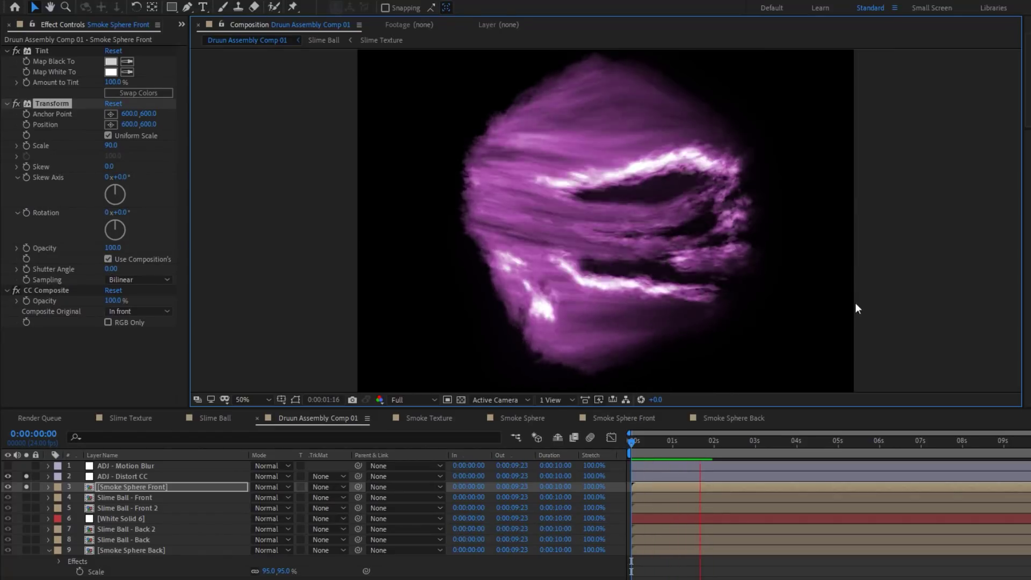
key("space")
Step: Add Curves to Smoke Sphere Front, pull the RGB curve down with two points to darken shadows and midtones, and preview the full composition
right_click(52, 376)
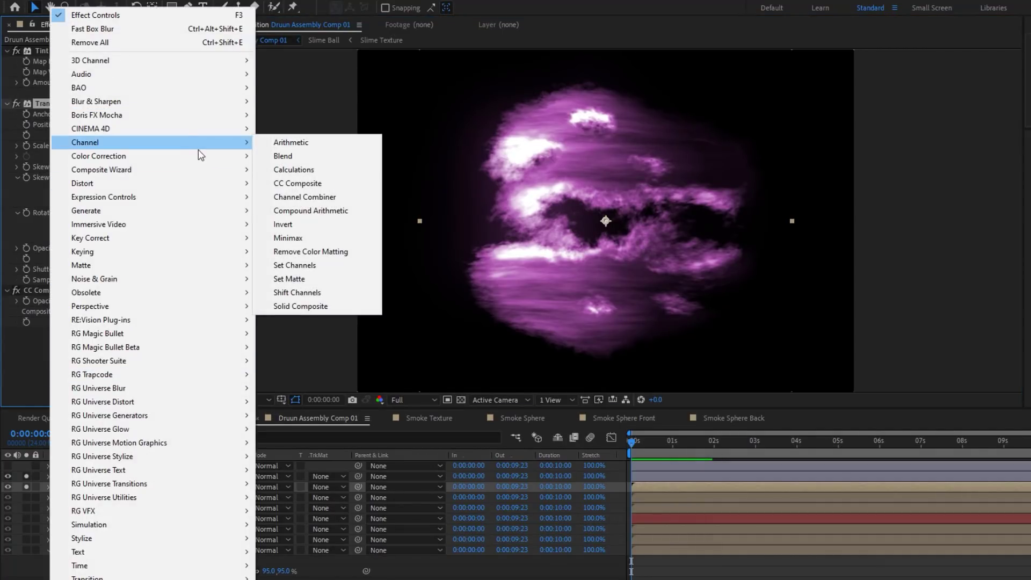
mouse_move(198, 155)
left_click(313, 402)
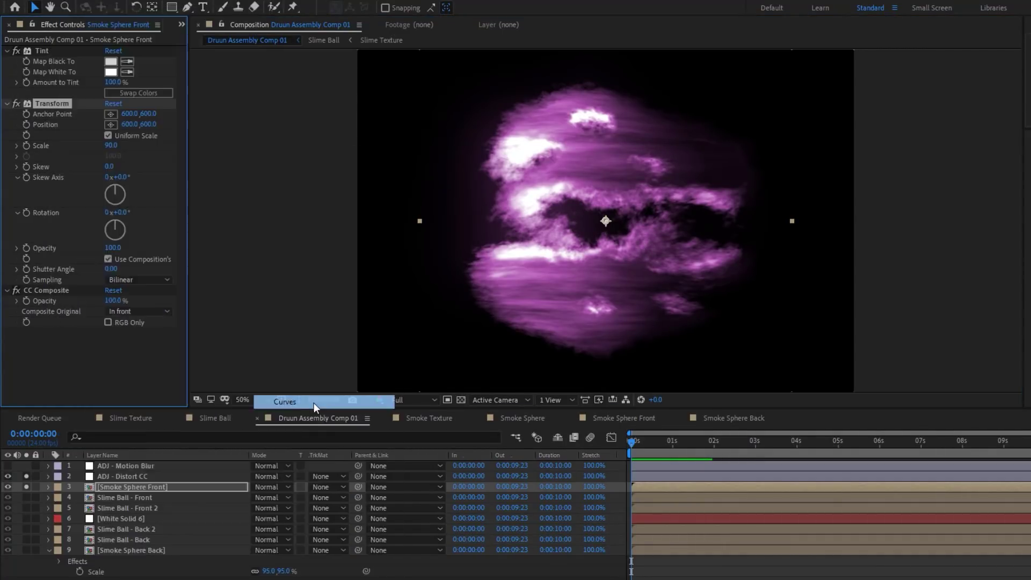
left_click_drag(68, 321, 89, 333)
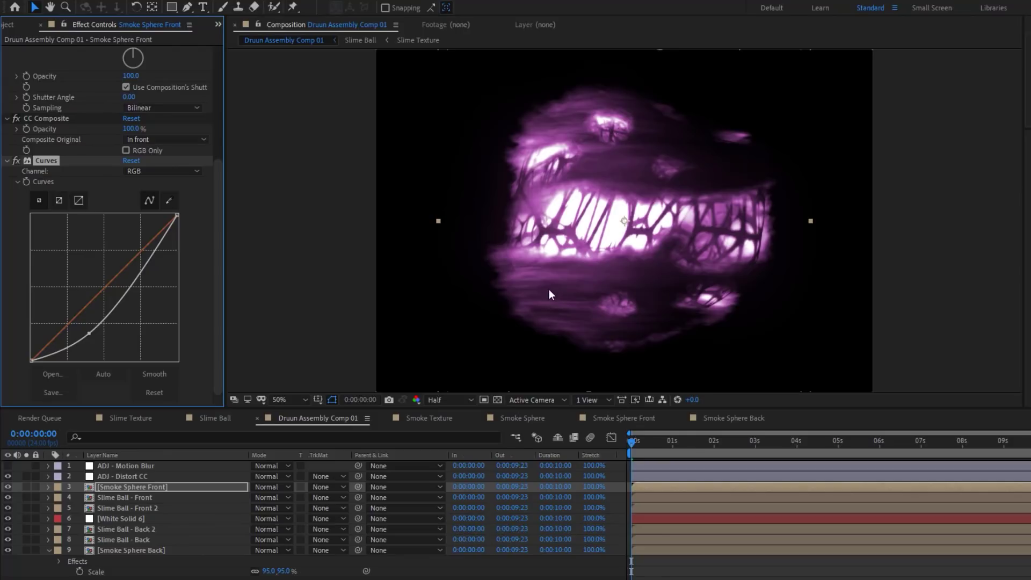
left_click_drag(89, 336, 118, 330)
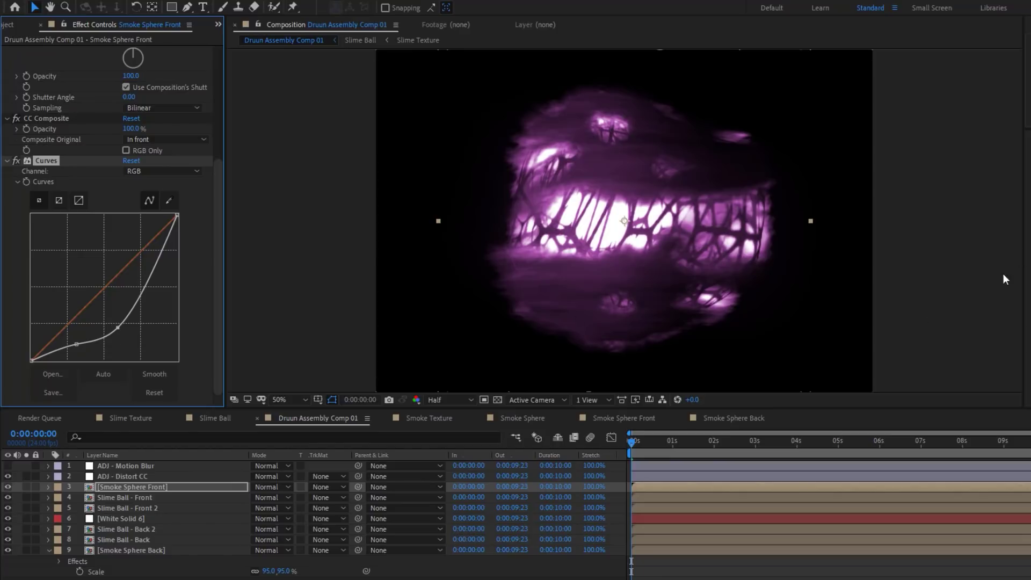
key("space")
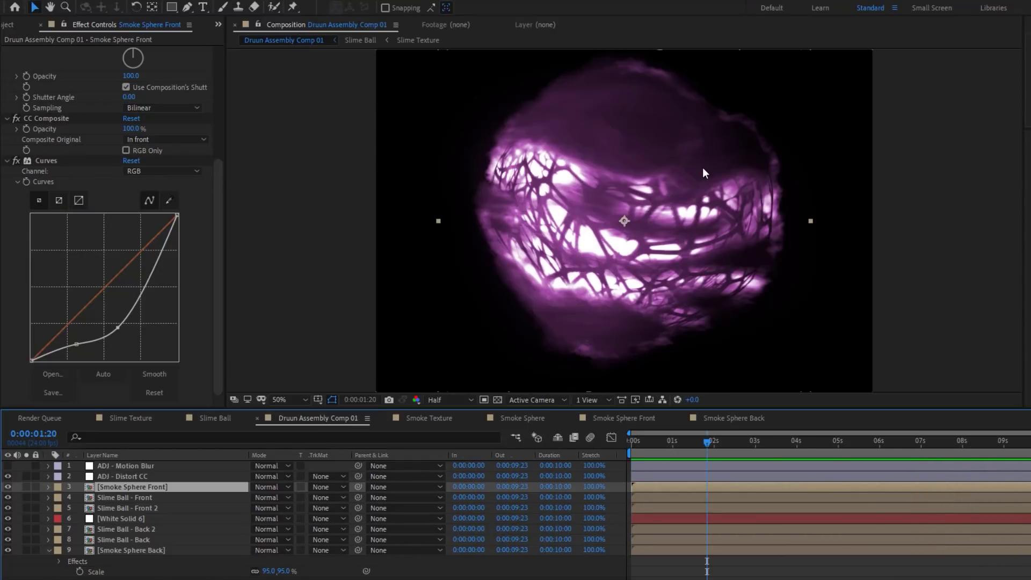
Step: Parent the Smoke Sphere Back layer to Smoke Sphere Front
key("comma")
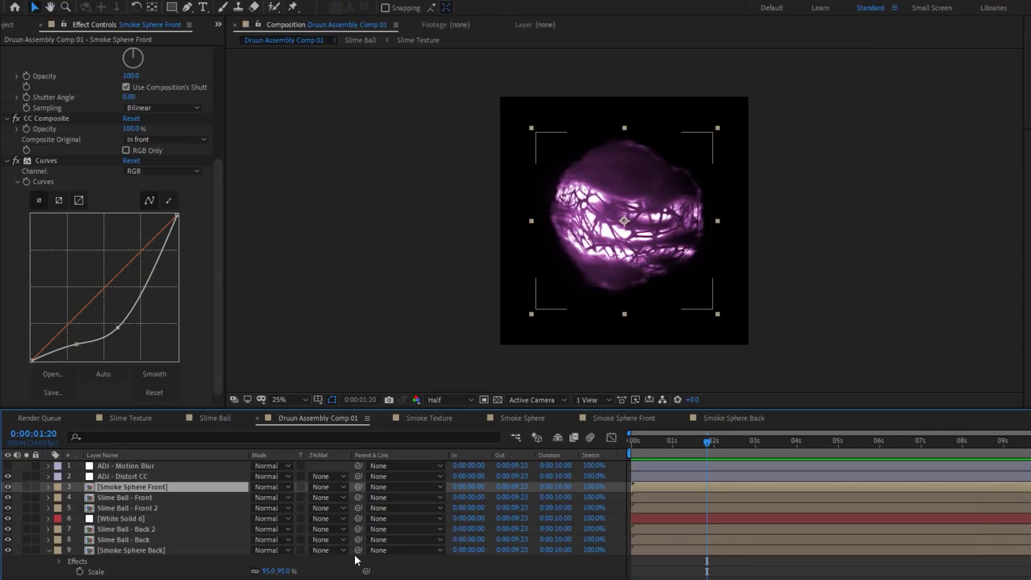
left_click_drag(270, 536, 194, 487)
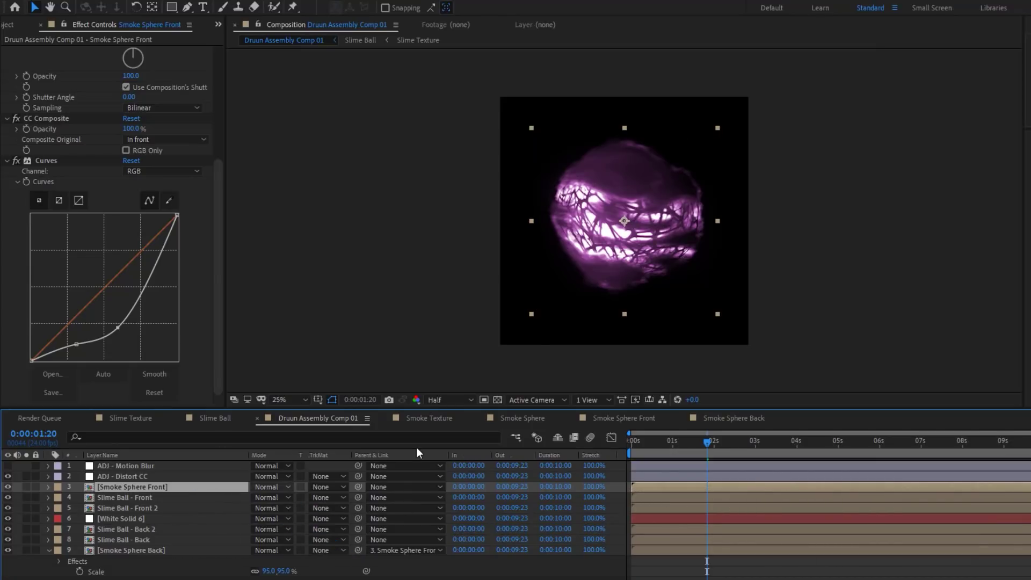
Step: Preview the animation and enlarge Smoke Sphere Front with its parented back layer until its bounds nearly fill the frame
left_click_drag(718, 128, 736, 182)
key("space")
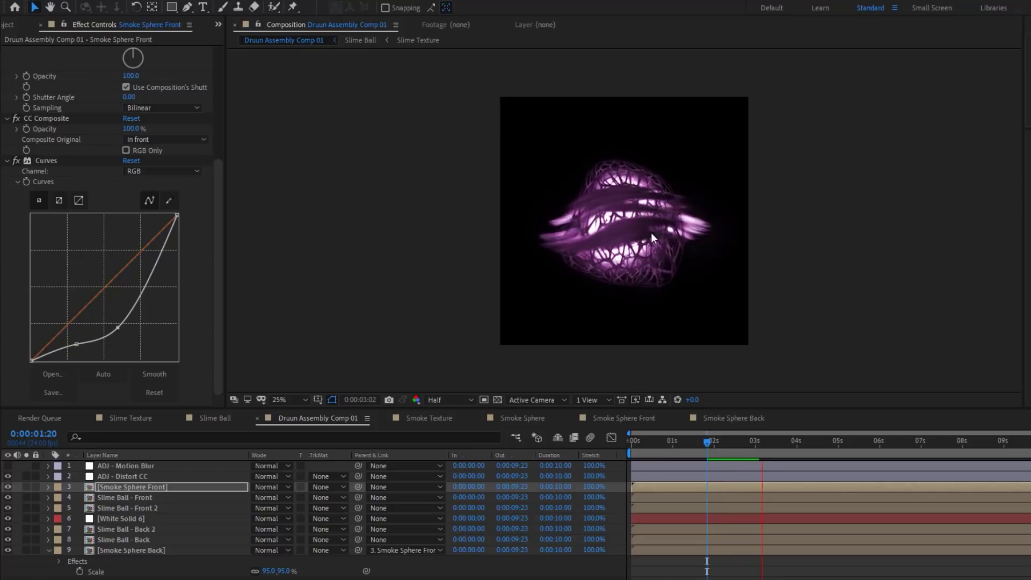
key("space")
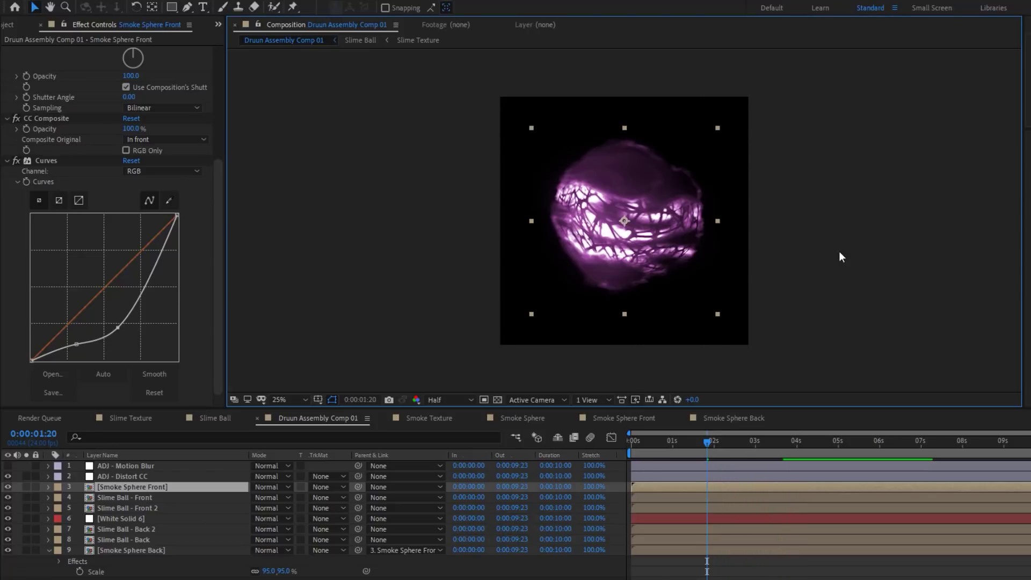
scroll(823, 258, "up", 2)
scroll(804, 224, "down", 2)
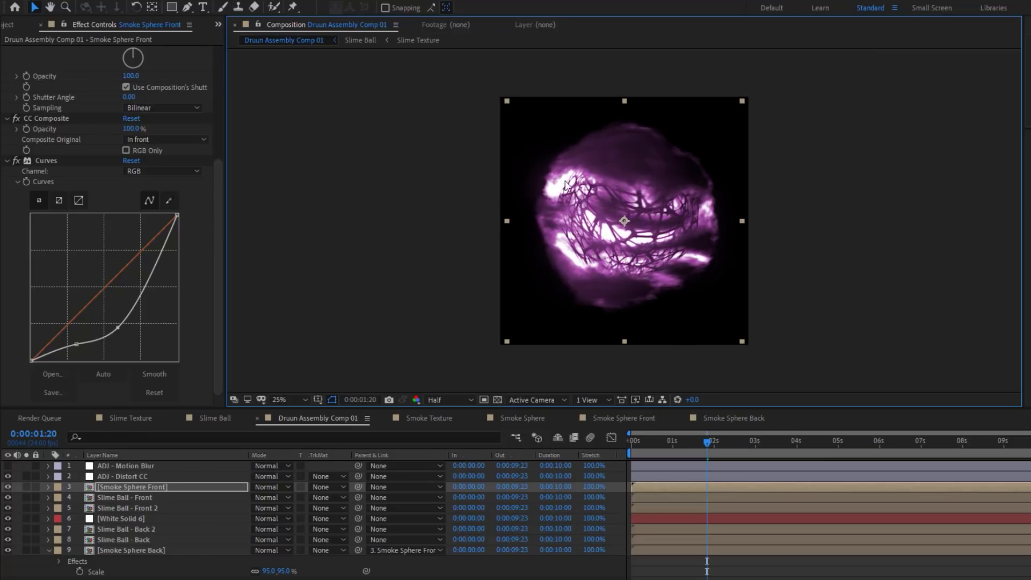
Step: Set the Smoke Sphere Back layer's Tint amount to 56% and scale the Smoke Sphere Front layer down slightly
left_click(143, 550)
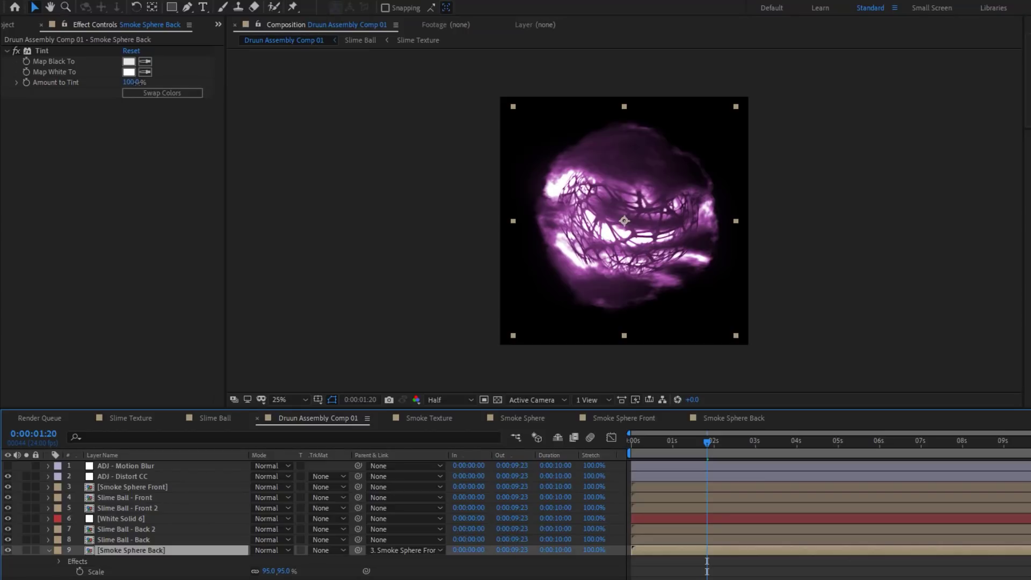
mouse_move(136, 82)
left_mouse_down()
mouse_move(109, 93)
mouse_move(119, 93)
left_mouse_up()
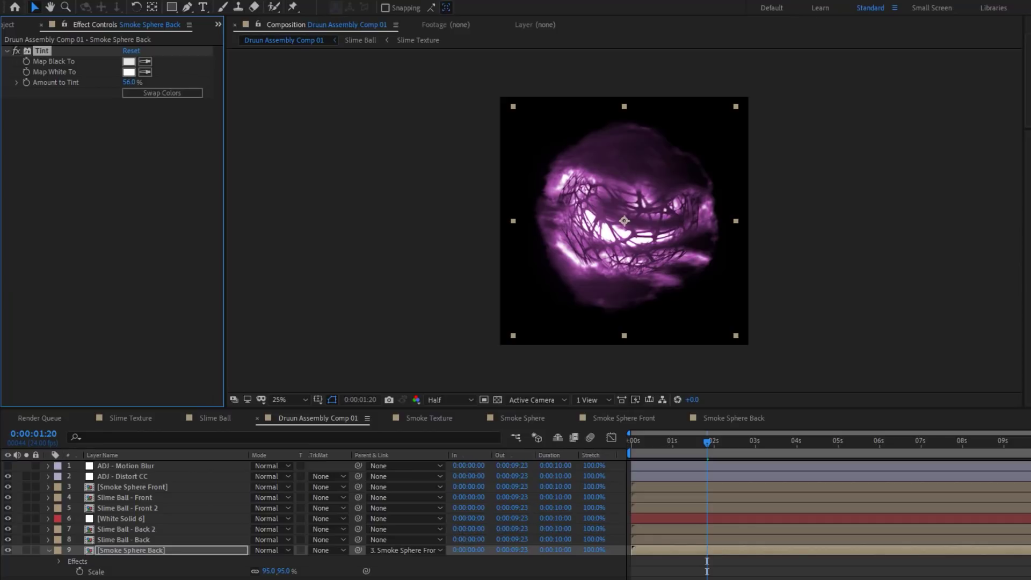
left_click(173, 486)
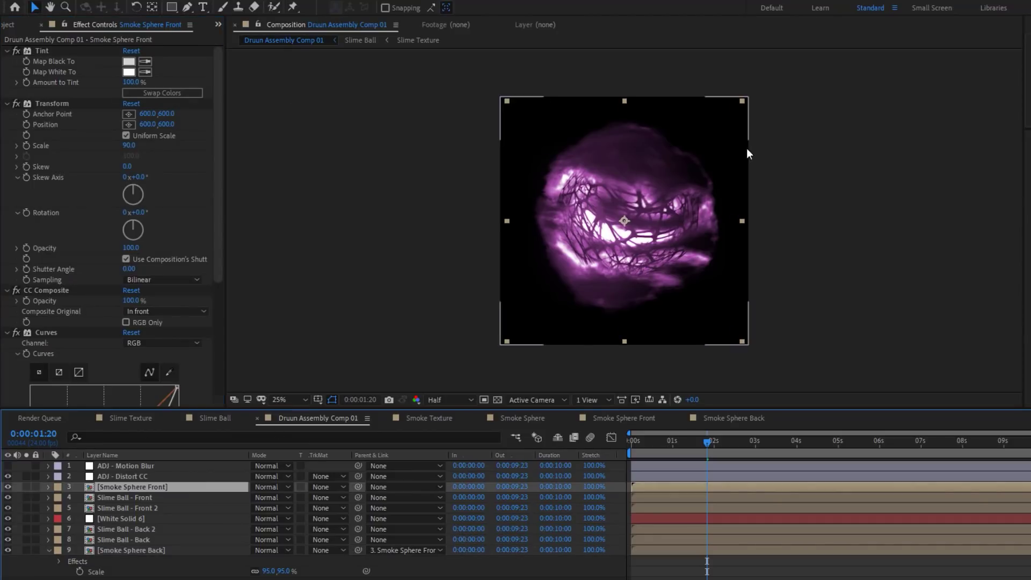
left_click_drag(741, 99, 736, 111)
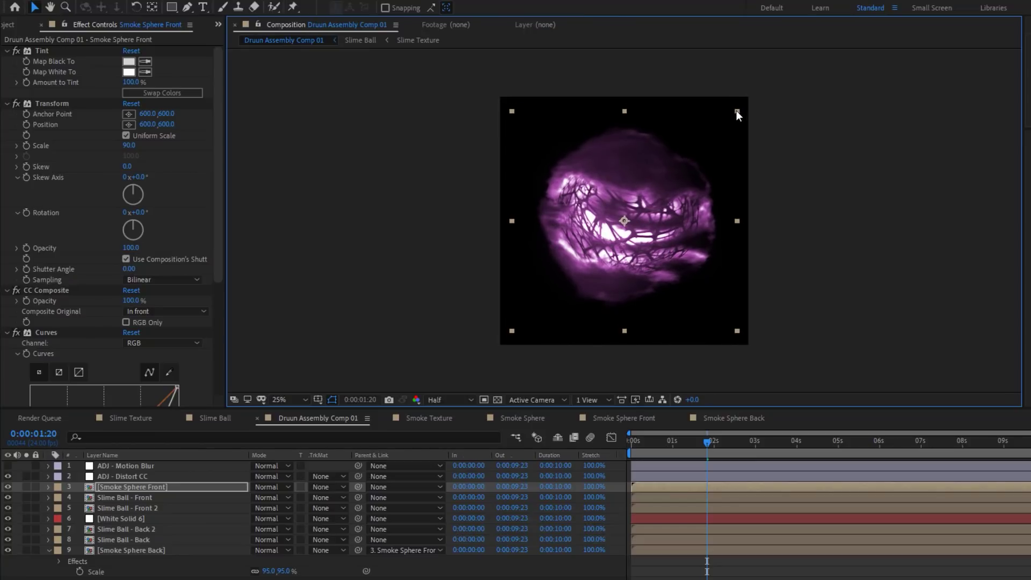
Step: Increase the Turbulent Displace amount on the ADJ - Distort CC adjustment layer
left_click(134, 478)
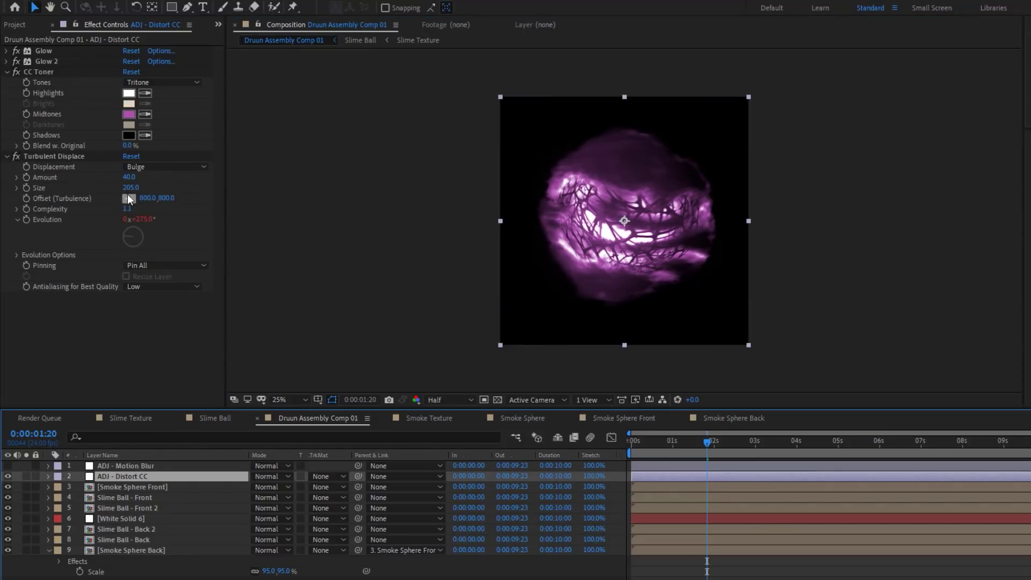
left_click_drag(130, 180, 149, 184)
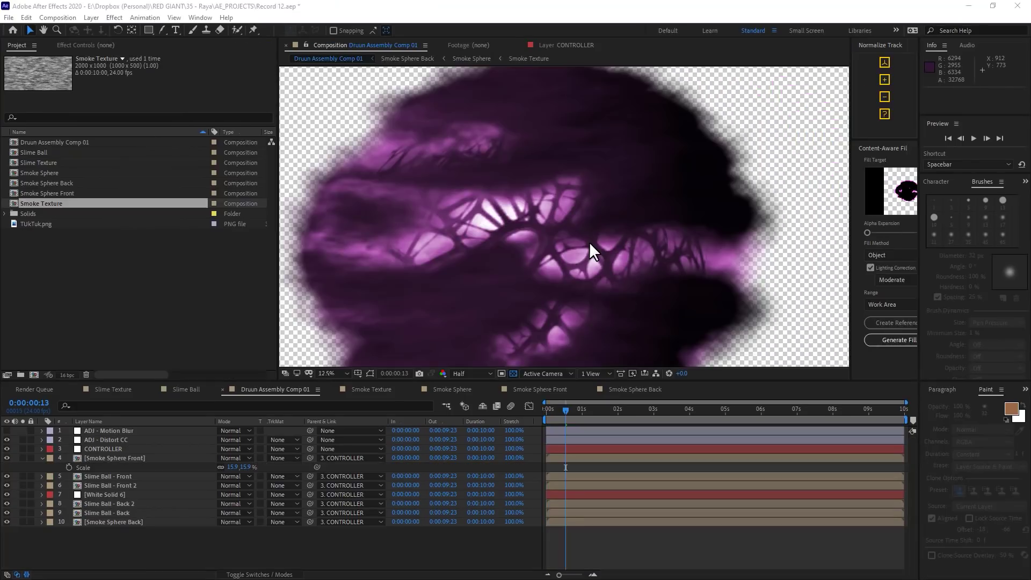
Step: Create a new 500 x 500 px composition named Splash Card at 24 frames per second with a 30-second duration
scroll(589, 241, "down", 4)
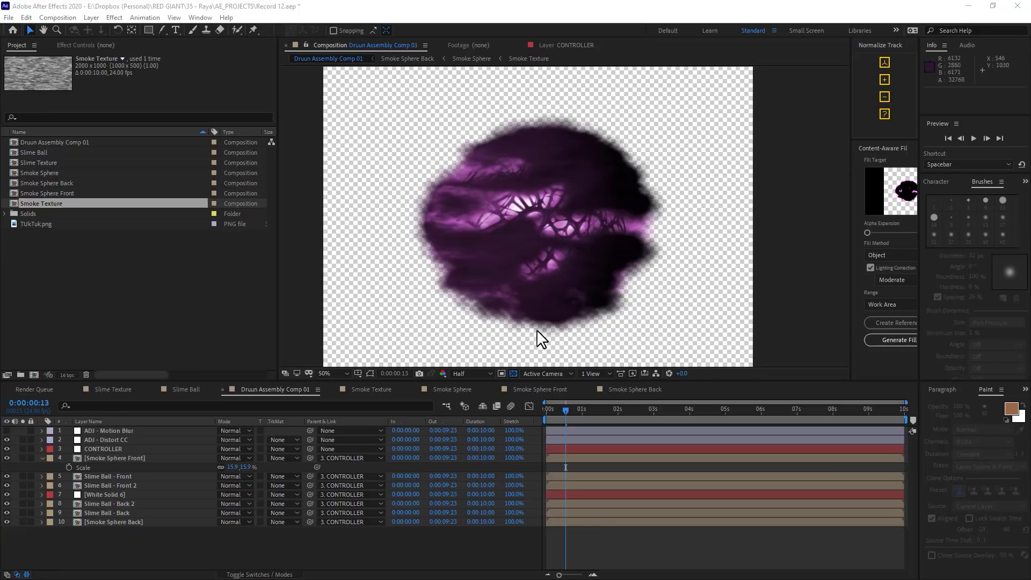
left_click(58, 18)
left_click(72, 27)
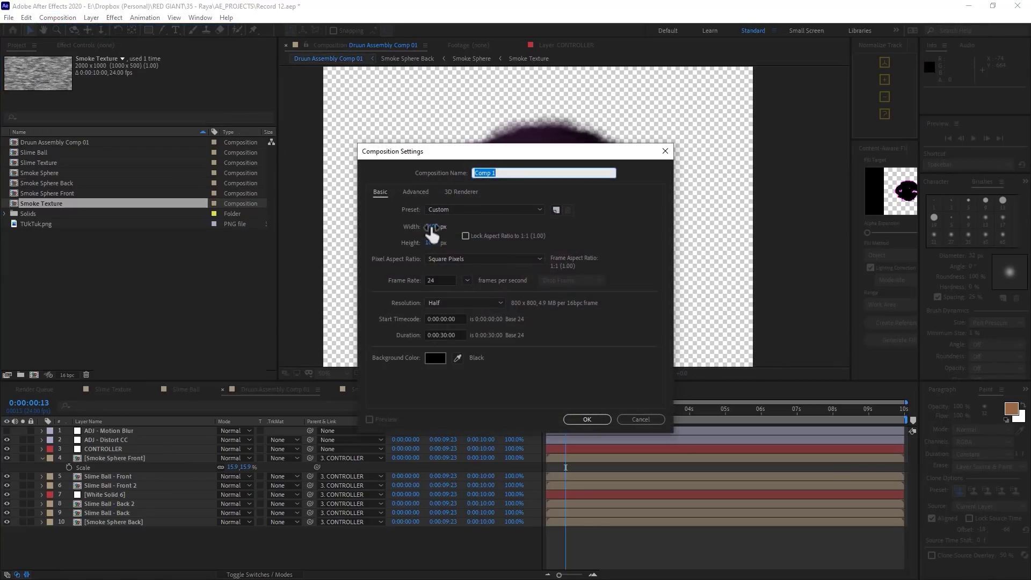
left_click(431, 226)
type("500")
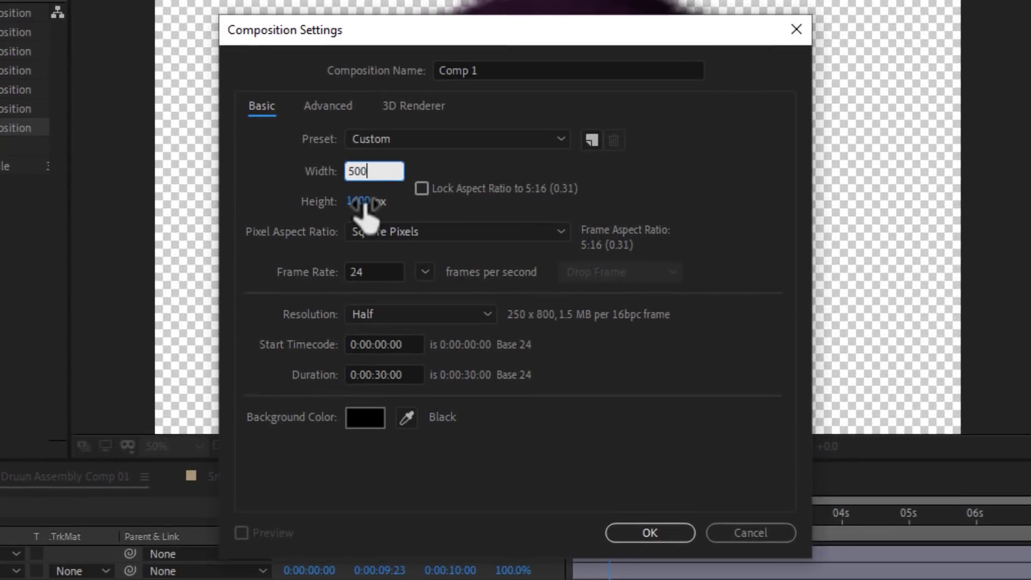
left_click(365, 203)
type("500")
key("Return")
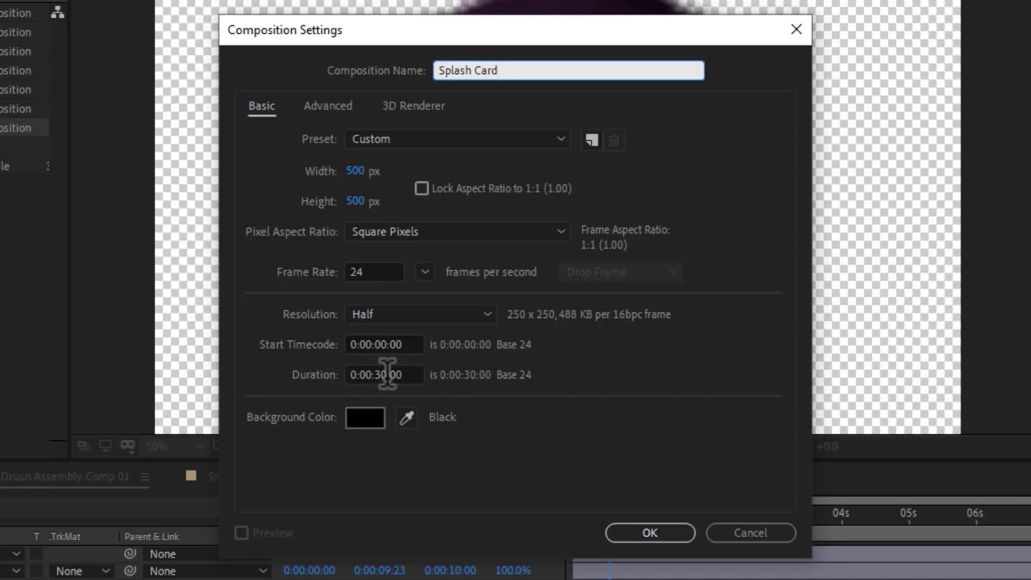
left_click(647, 533)
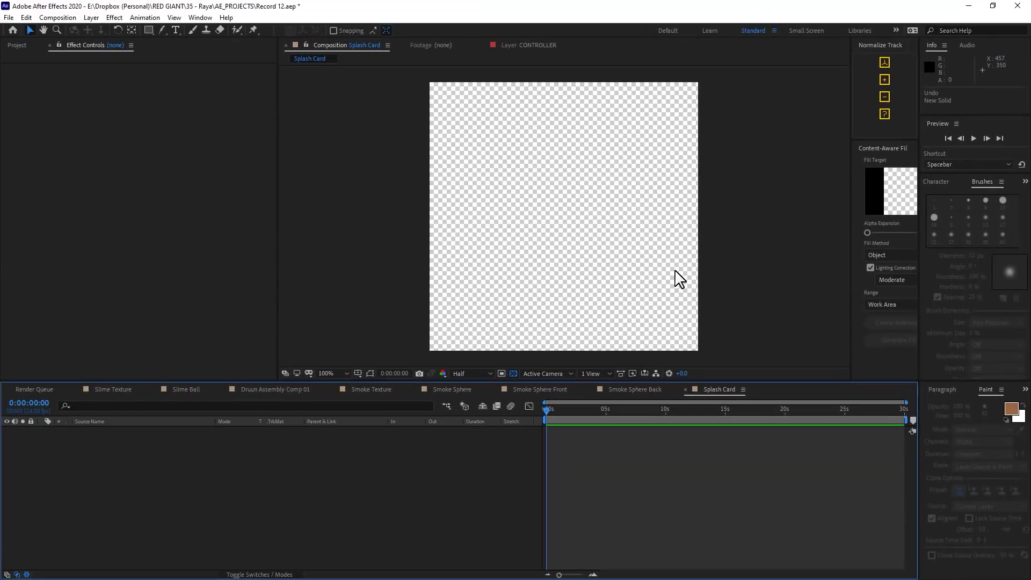
Step: Add a black solid to the Splash Card composition and apply the Fractal Noise effect to it
key("ctrl+shift+y")
key("Return")
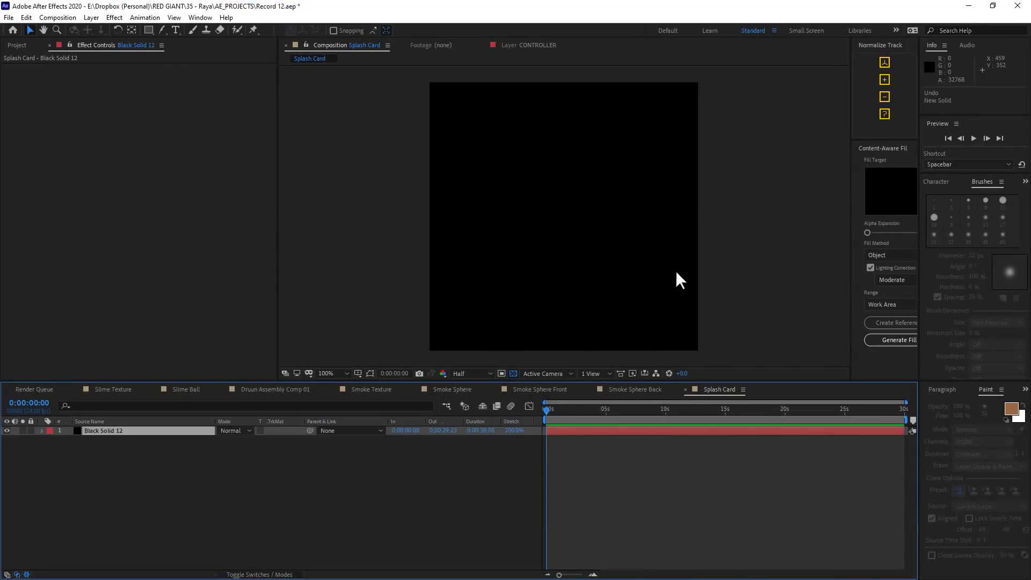
key("ctrl+space")
type("fra")
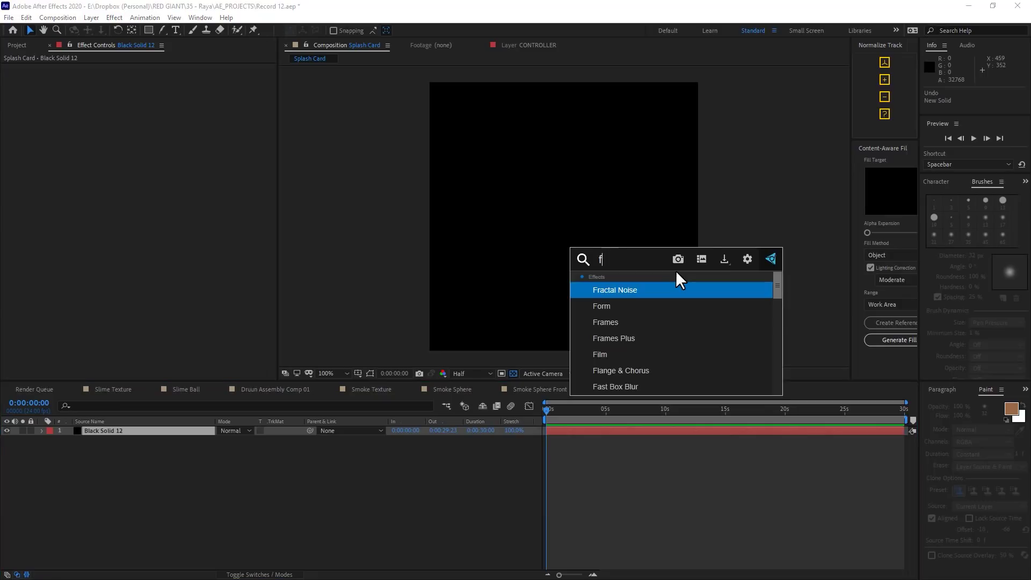
left_click(663, 287)
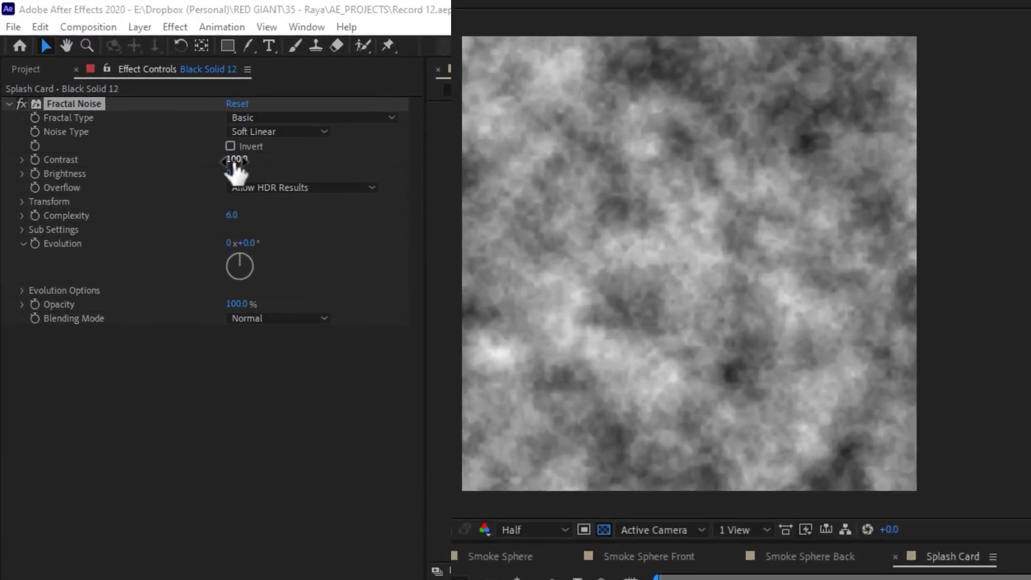
Step: Set the Fractal Noise contrast to 142 and stretch the noise non-uniformly to scale width 169.3 and scale height 523.9
left_click_drag(157, 105, 161, 105)
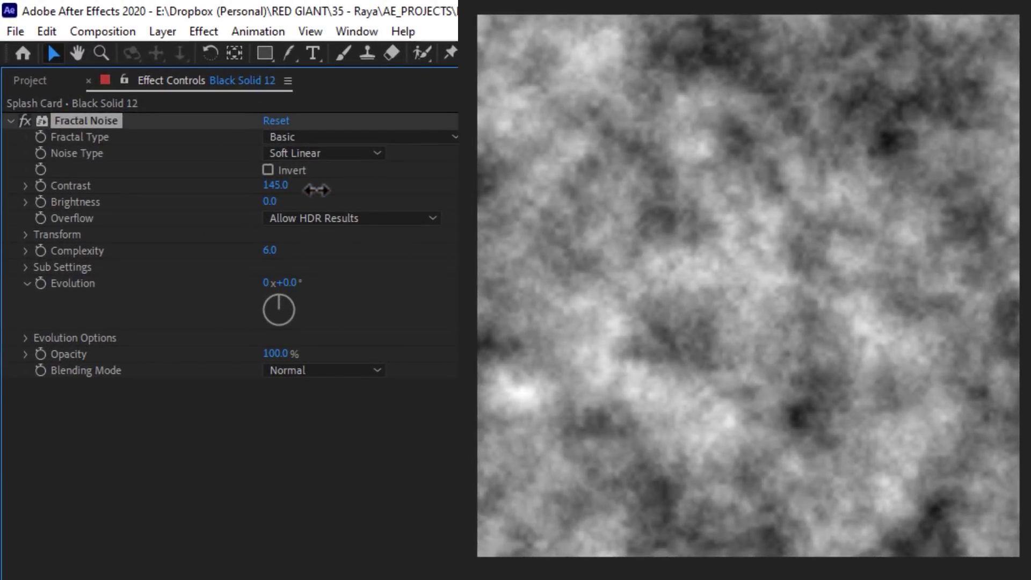
left_click_drag(293, 196, 317, 194)
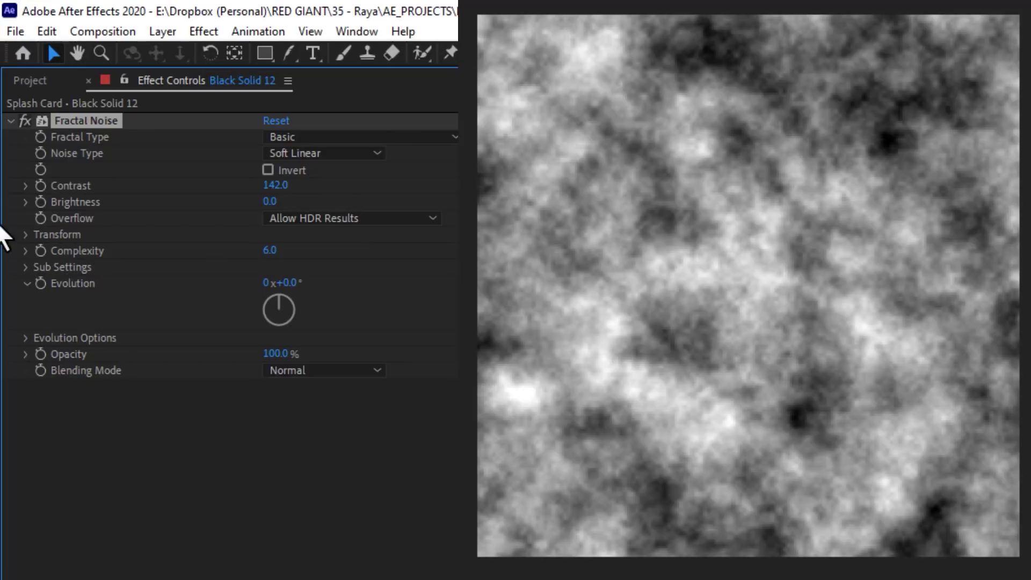
left_click(28, 236)
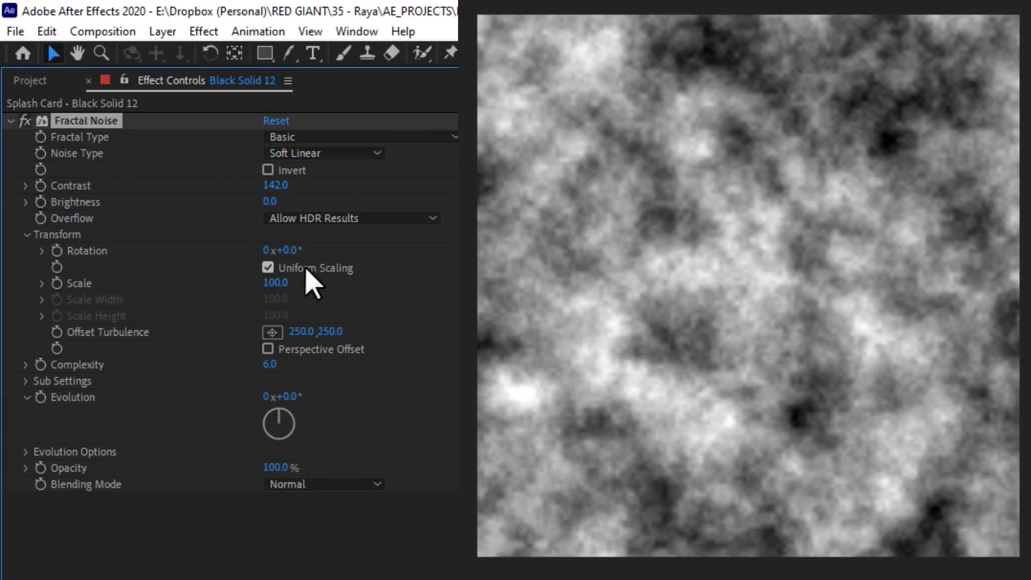
left_click(267, 267)
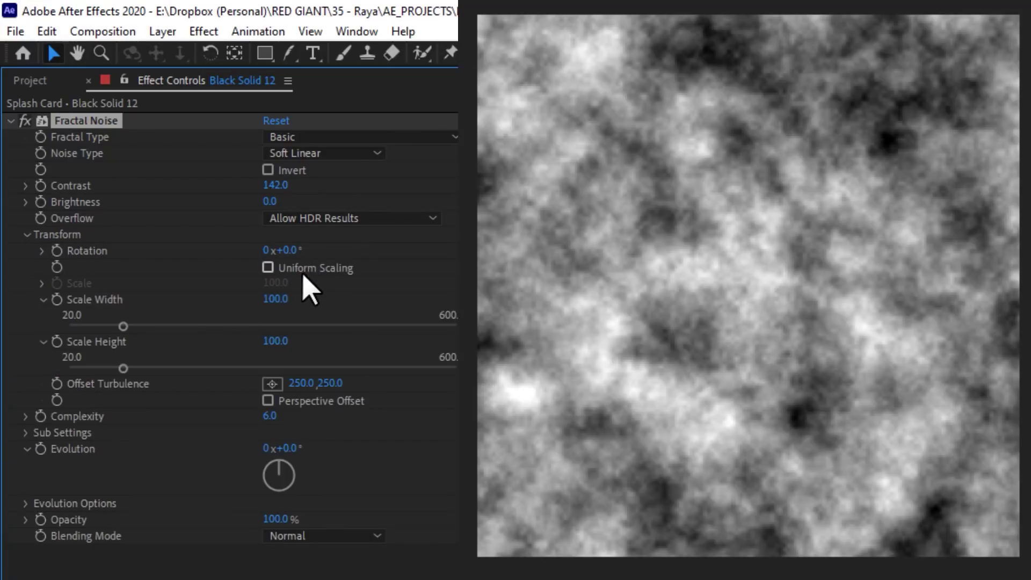
left_click_drag(125, 328, 169, 328)
left_click_drag(134, 370, 417, 376)
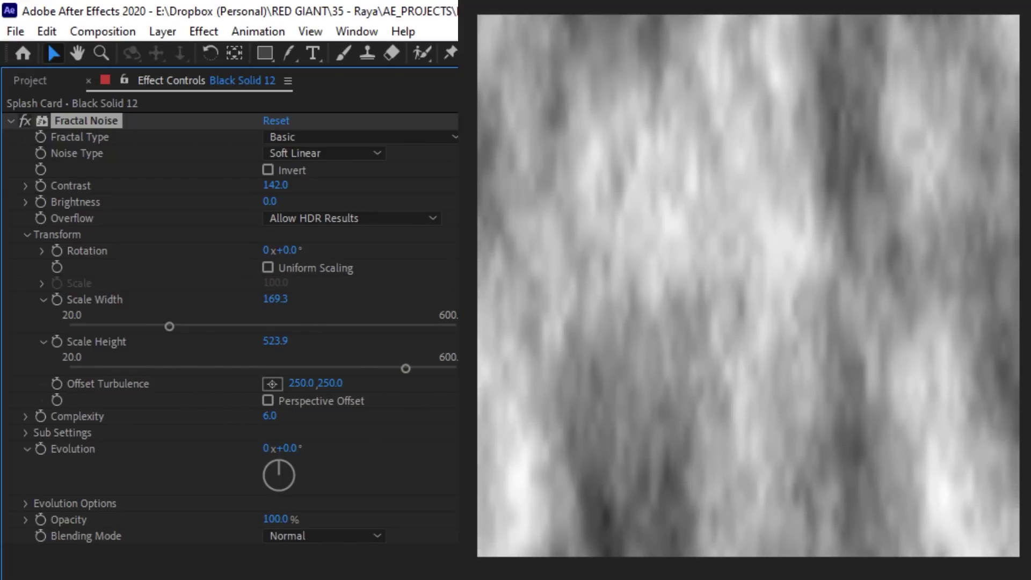
Step: Draw a wide rectangular mask across the upper part of the Fractal Noise solid
left_click(265, 55)
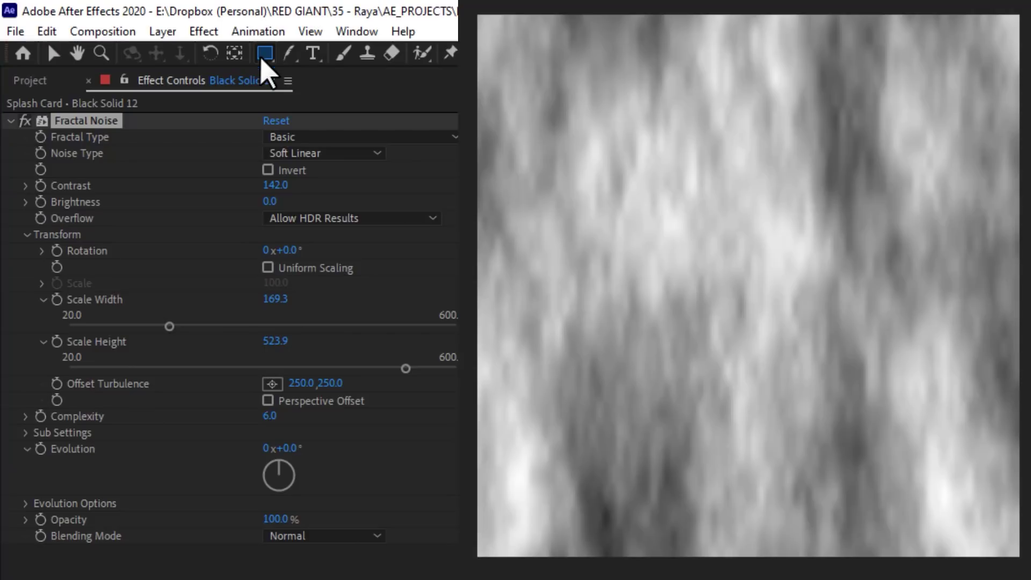
left_click_drag(599, 98, 932, 239)
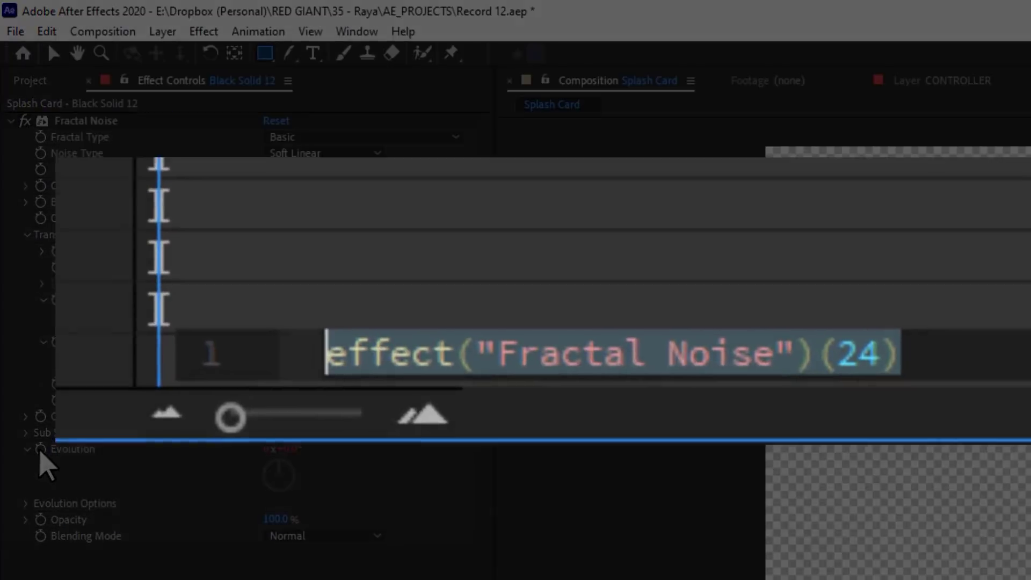
Step: Animate the Fractal Noise Evolution with the expression time*350
type("time*")
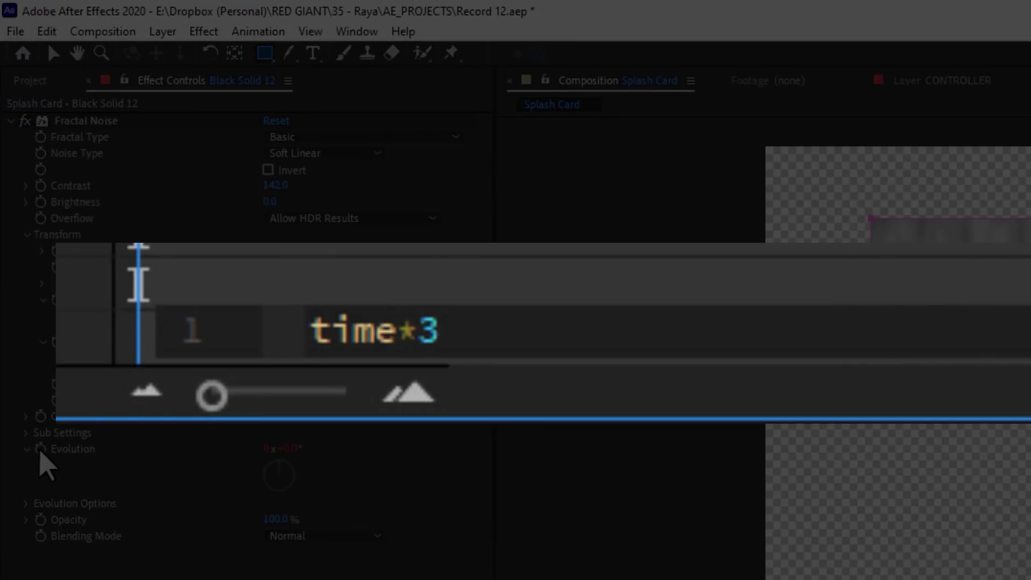
type("350")
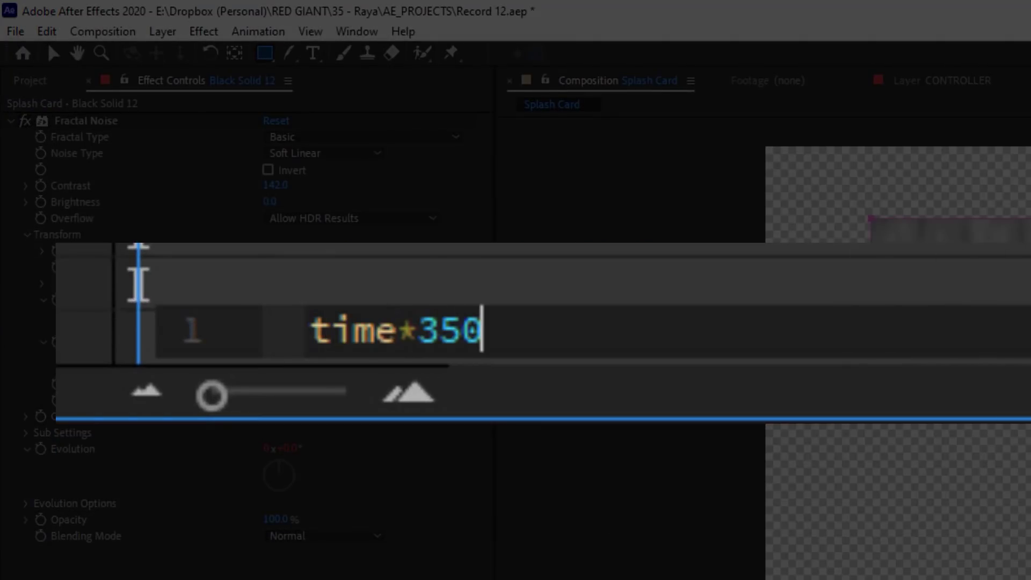
key("KP_Enter")
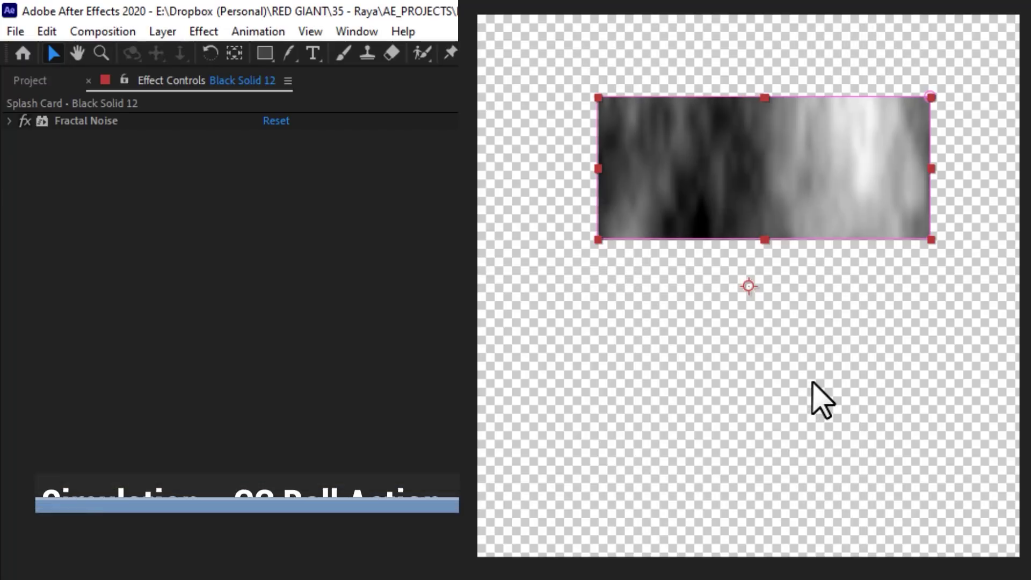
Step: Apply the CC Ball Action effect to the masked Fractal Noise solid
key("ctrl+space")
type("cc ba")
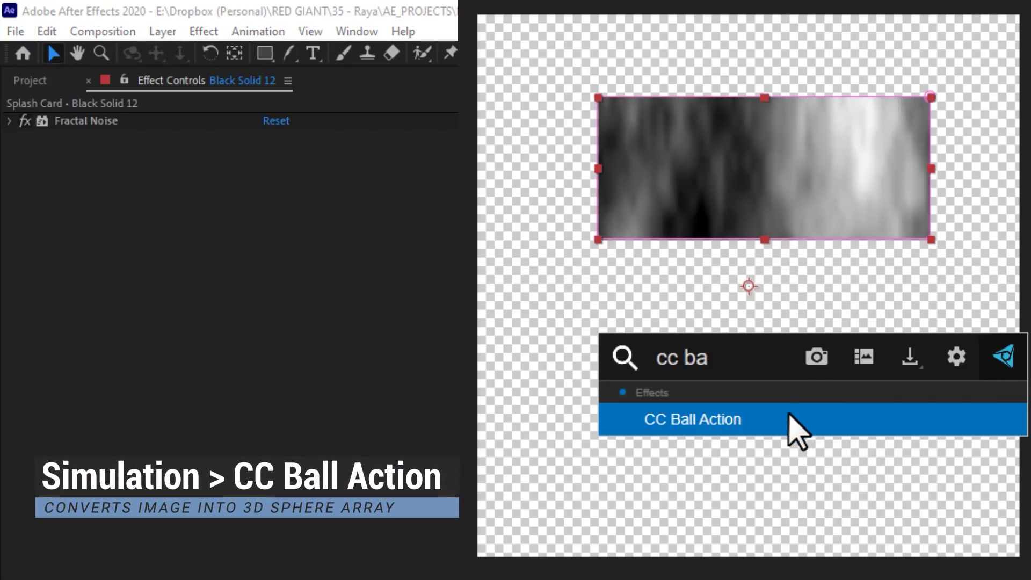
left_click(789, 421)
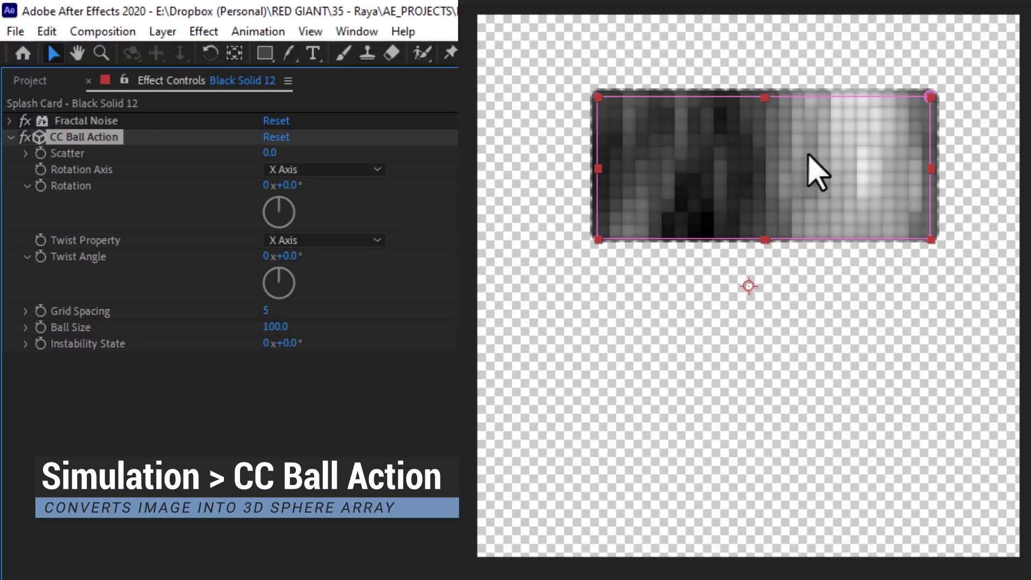
Step: Try CC Ball Action with scatter 52, rotation 2°, twist angle -35° and instability state -95°, and reset the effect
left_click_drag(269, 153, 323, 156)
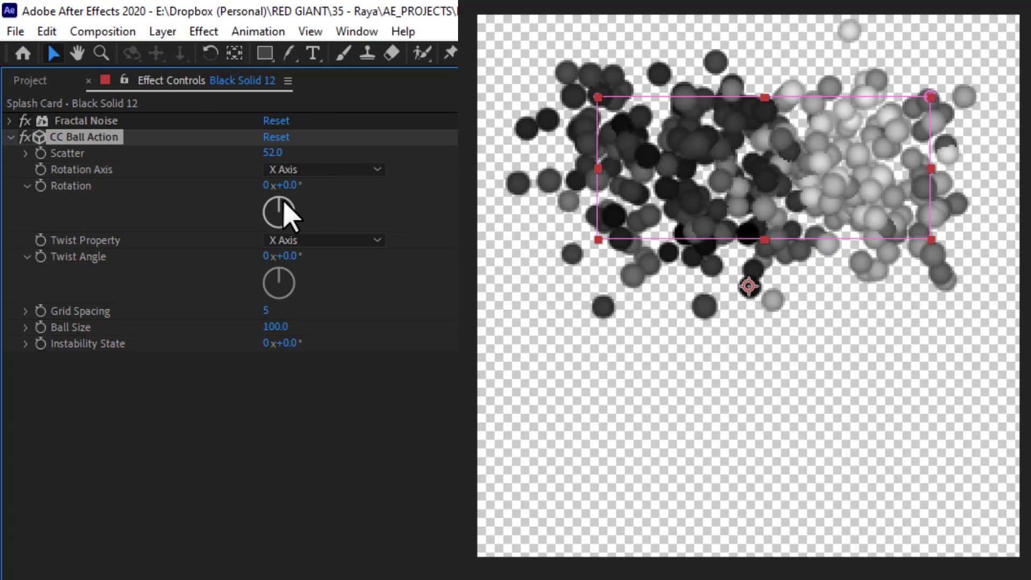
mouse_move(283, 203)
left_mouse_down()
mouse_move(295, 203)
mouse_move(276, 198)
left_mouse_up()
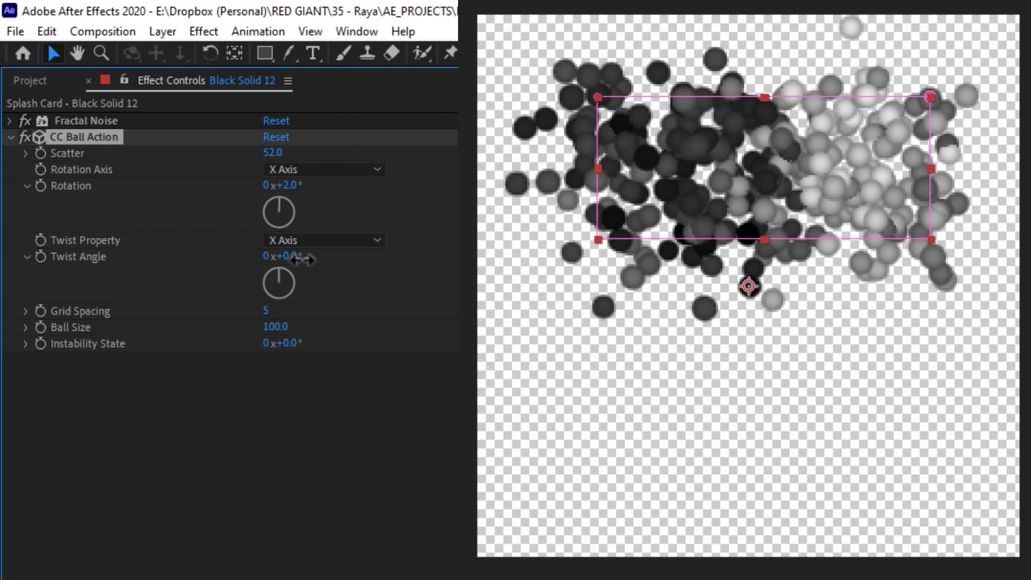
left_click_drag(302, 259, 334, 267)
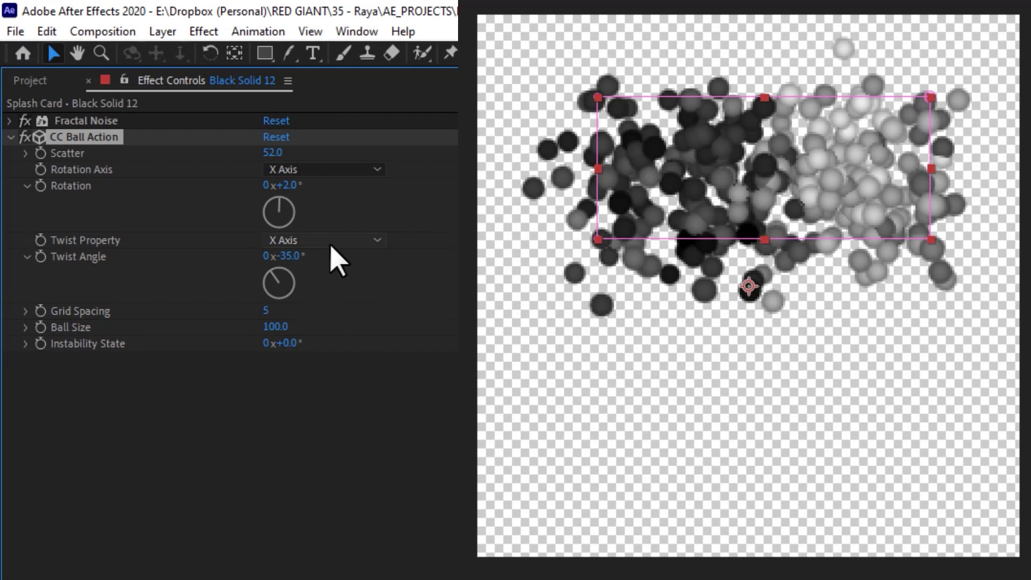
left_click(331, 242)
left_click(158, 246)
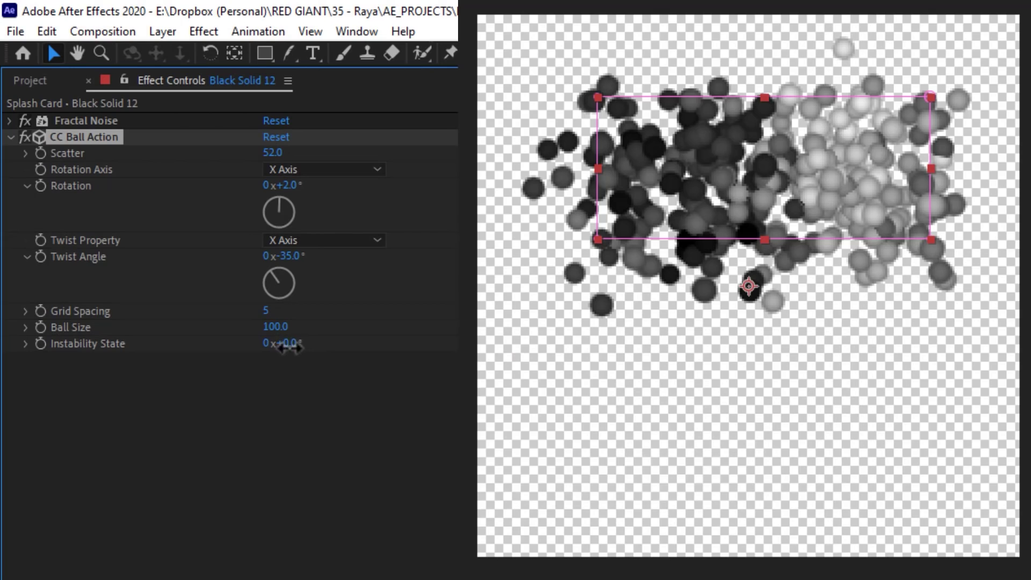
left_click_drag(312, 348, 458, 220)
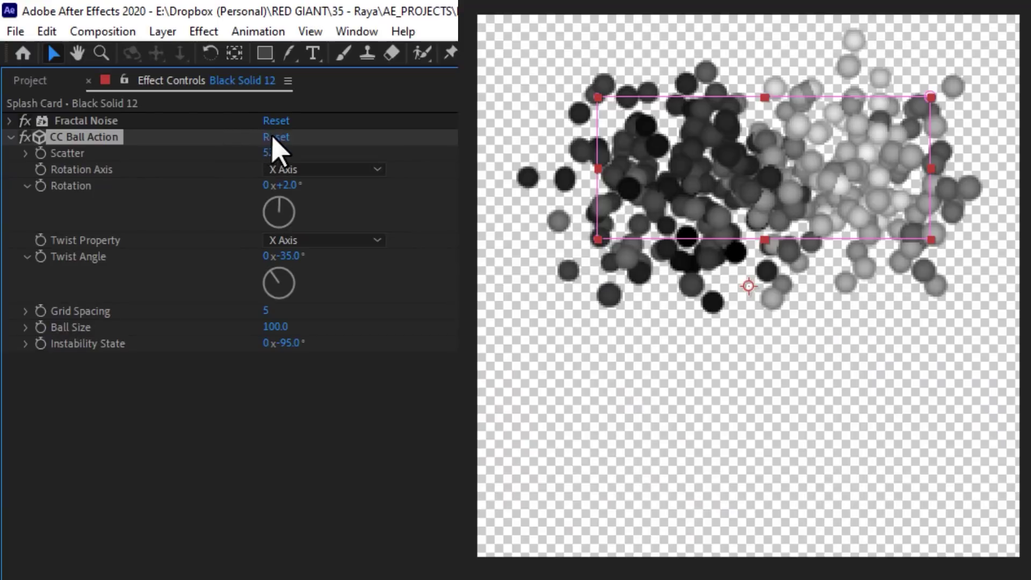
left_click(274, 137)
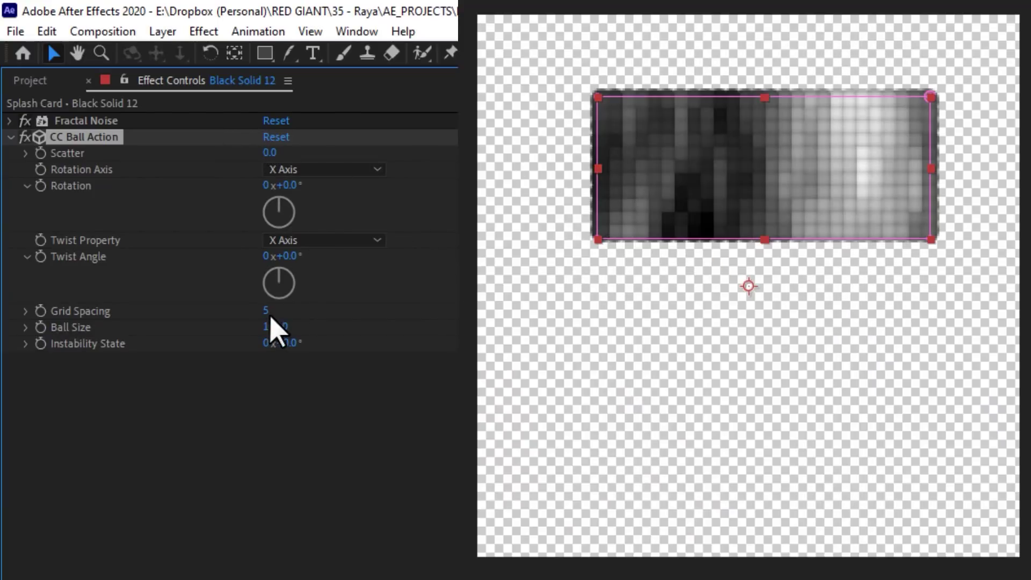
Step: Configure CC Ball Action with grid spacing 0, ball size 172 and scatter 8
left_click_drag(268, 317, 266, 323)
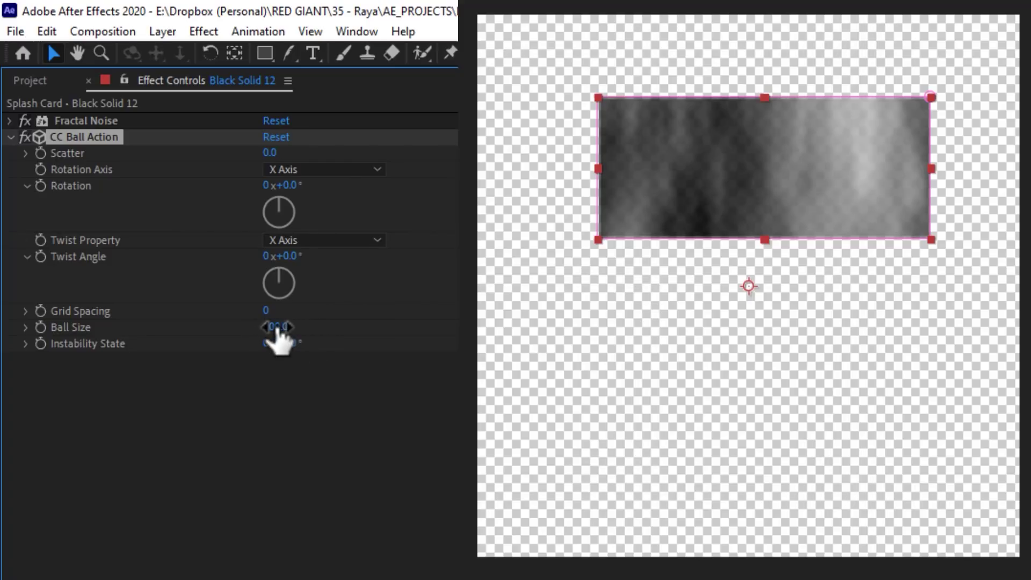
left_click_drag(280, 327, 338, 322)
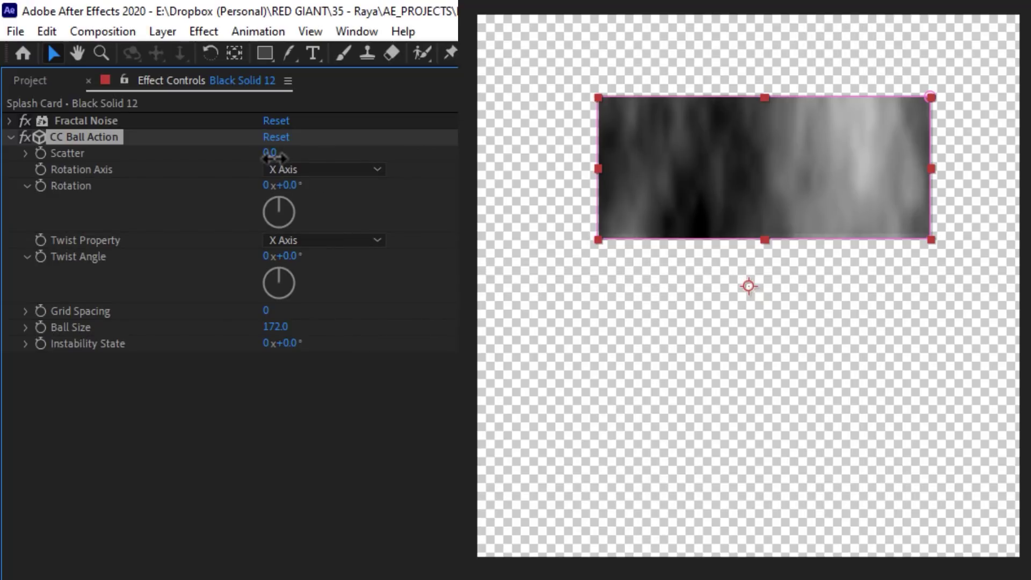
left_click_drag(274, 156, 277, 157)
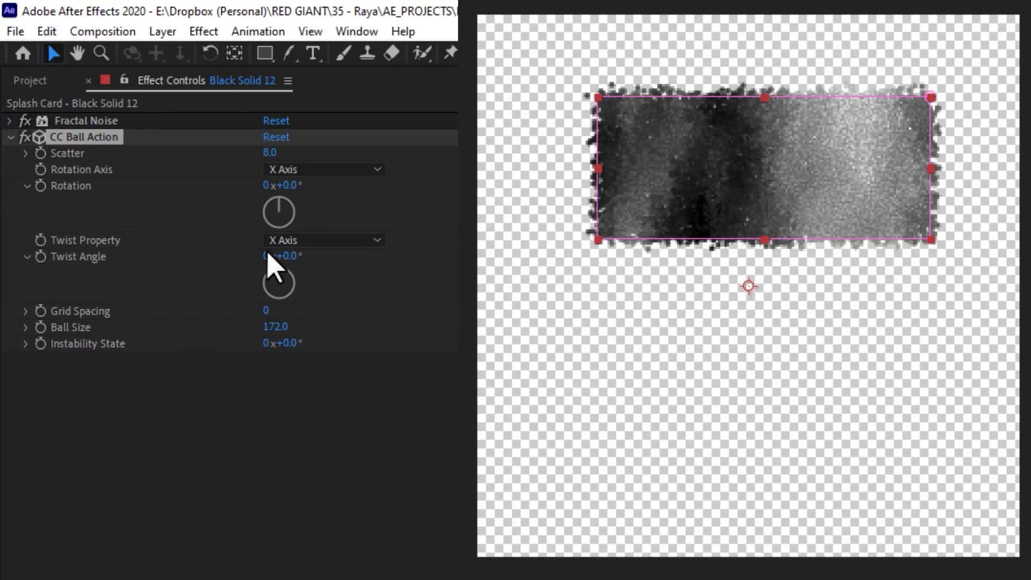
Step: Set the CC Ball Action twist property to Brightness and the twist angle to 1x+22°
left_click(363, 245)
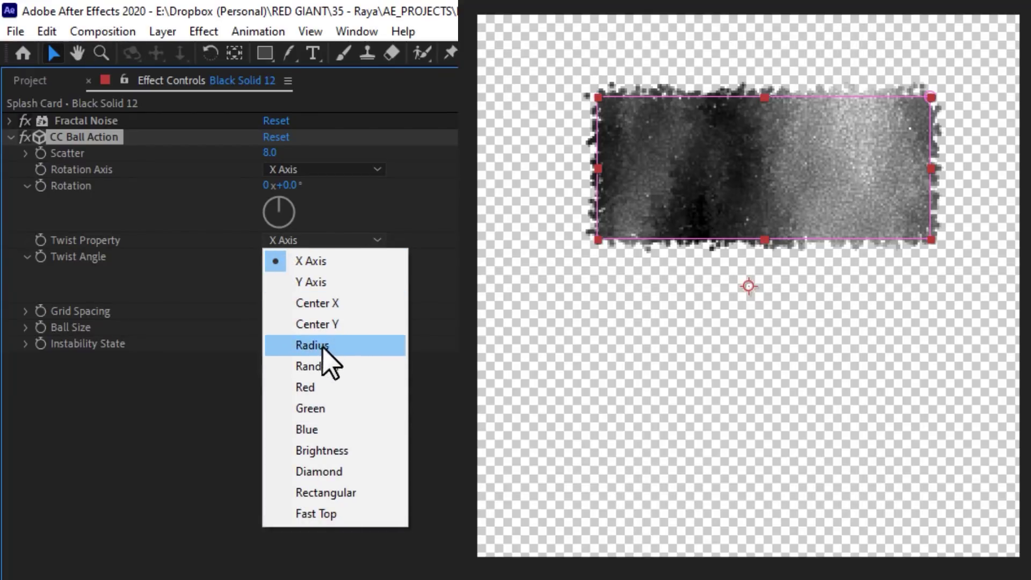
left_click(349, 451)
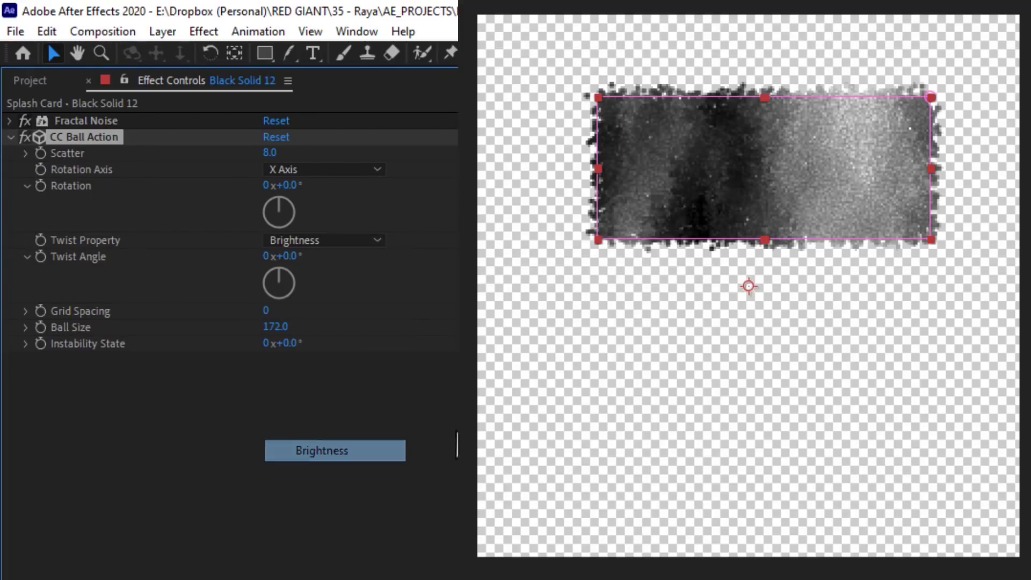
left_click_drag(284, 284, 292, 230)
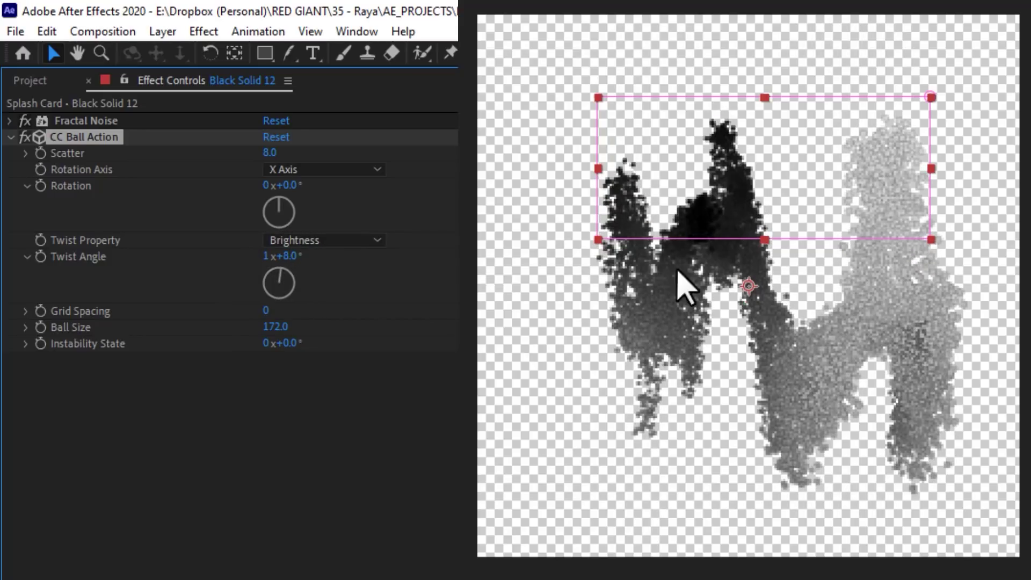
mouse_move(283, 283)
left_mouse_down()
mouse_move(267, 288)
mouse_move(295, 272)
left_mouse_up()
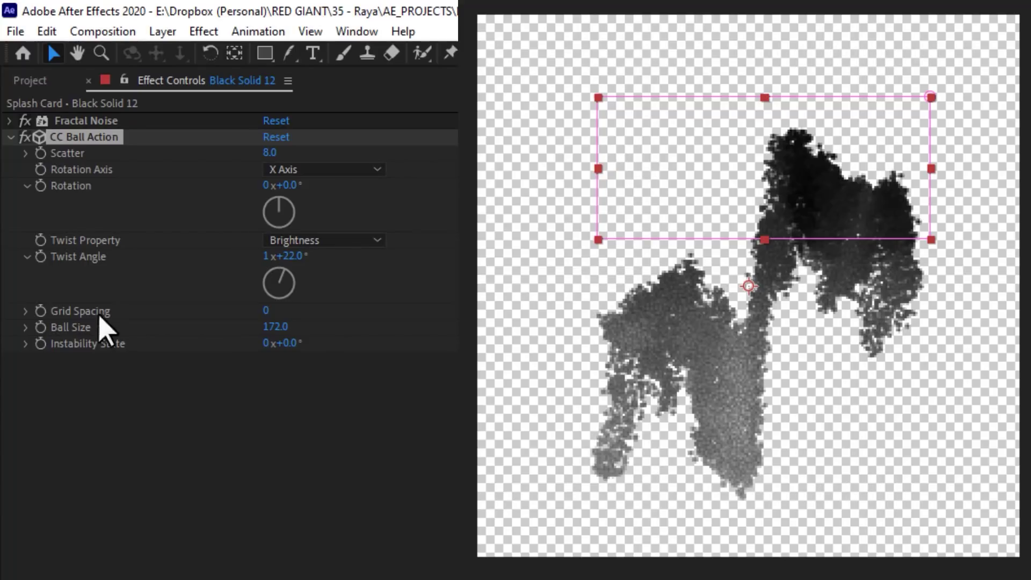
Step: Animate the CC Ball Action Instability State with the expression time*180 and scrub through the early seconds to check the motion
left_click(42, 344)
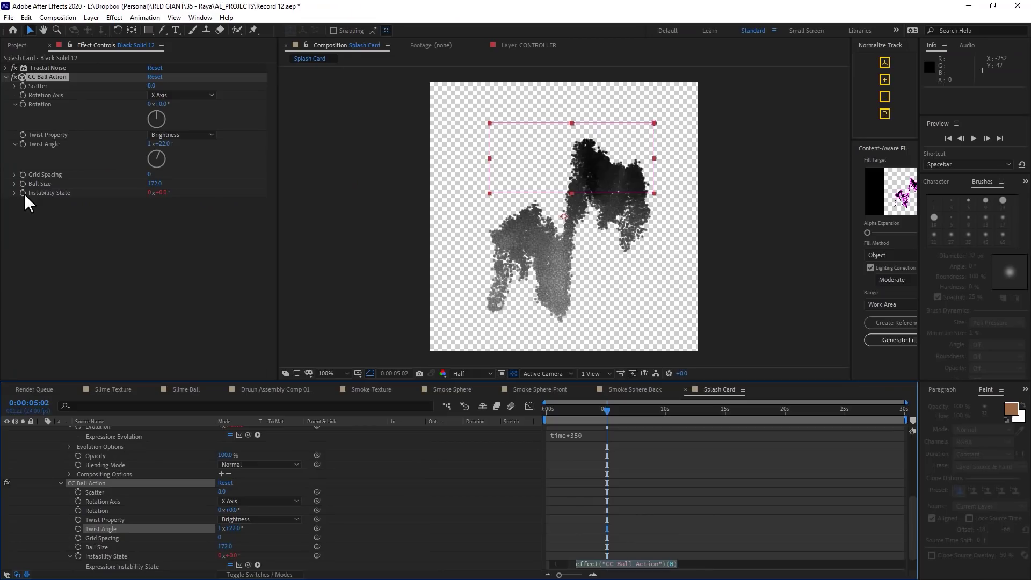
type("time*180")
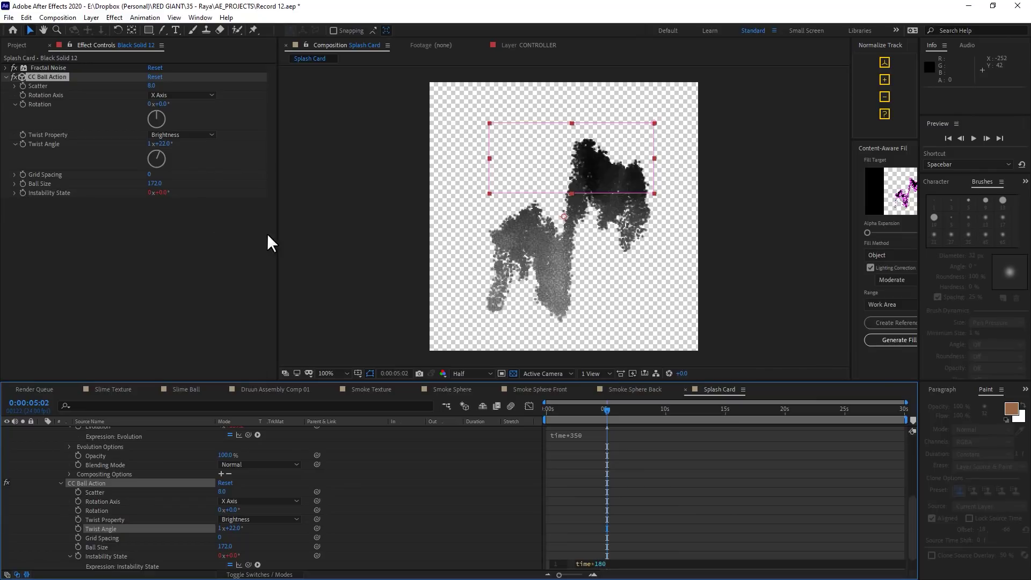
left_click(576, 456)
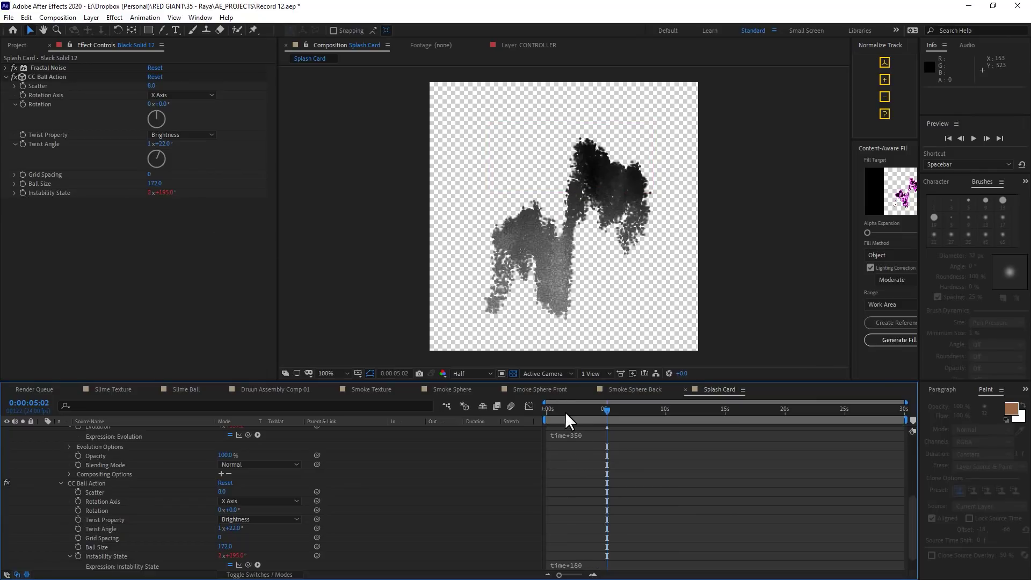
left_click(567, 412)
left_click_drag(568, 411, 600, 403)
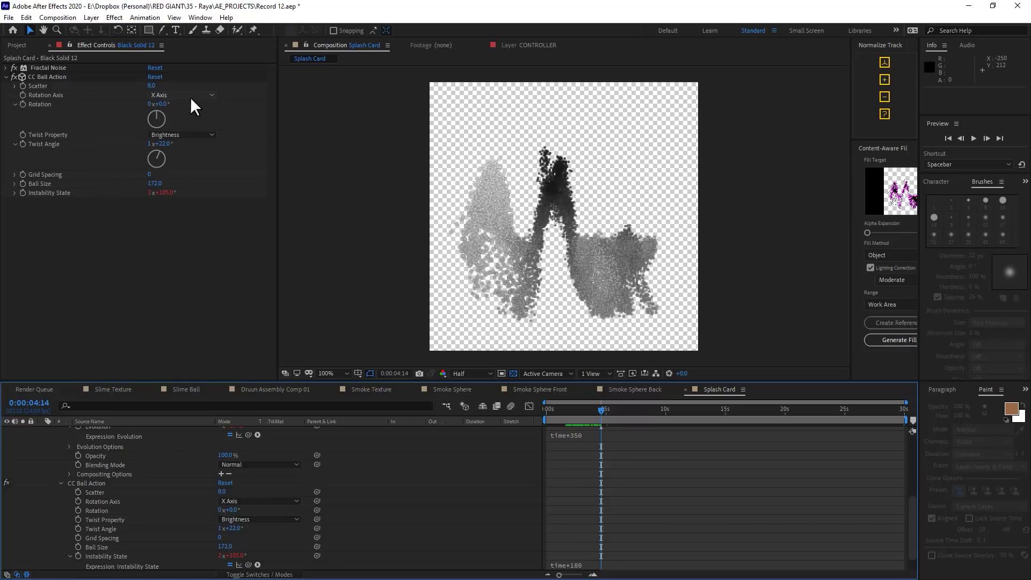
Step: Animate the CC Ball Action Rotation with the expression time*100+wiggle(1,50) and preview the animation
left_click(25, 103)
left_click(25, 103, "alt")
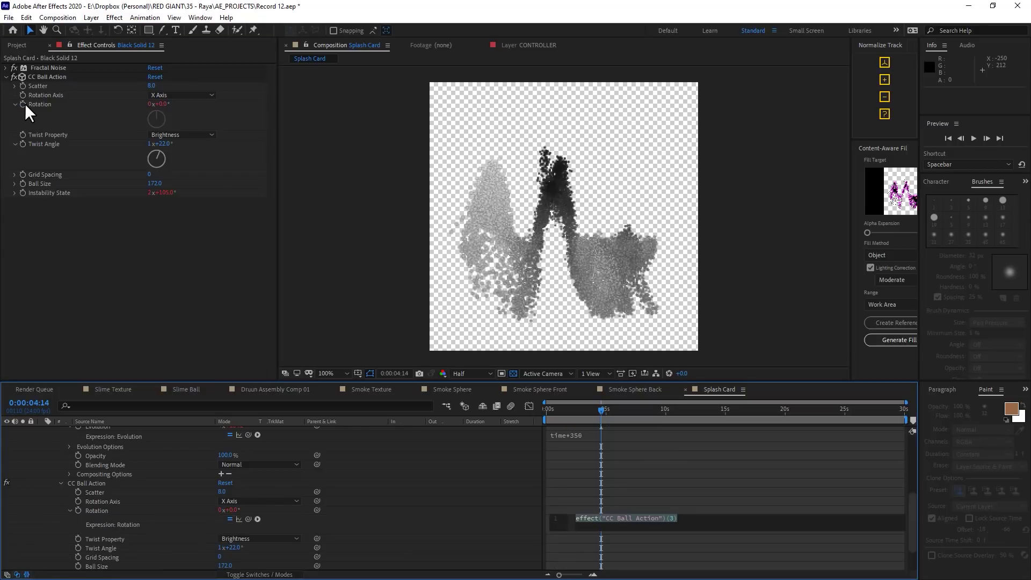
type("time")
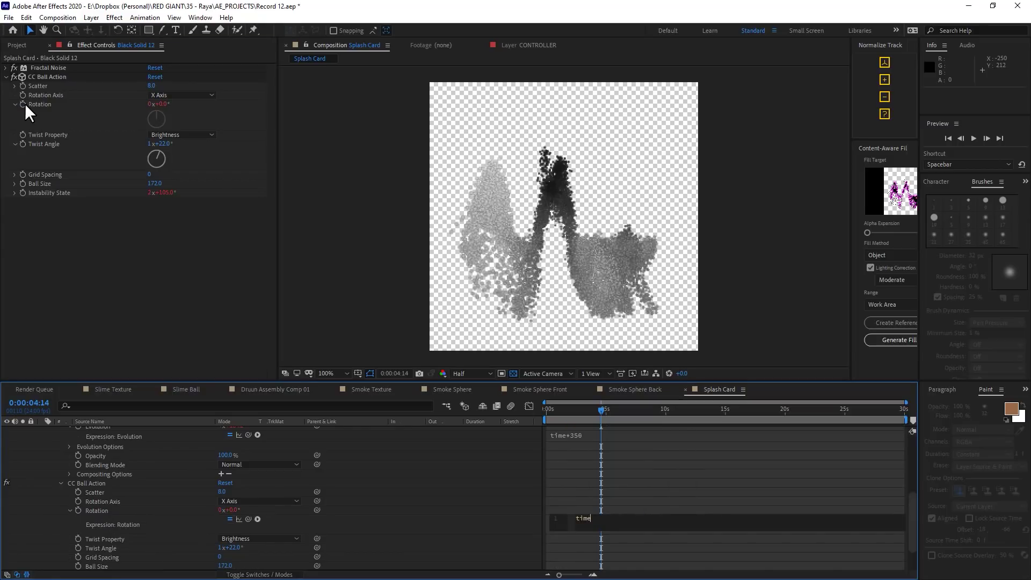
type("*")
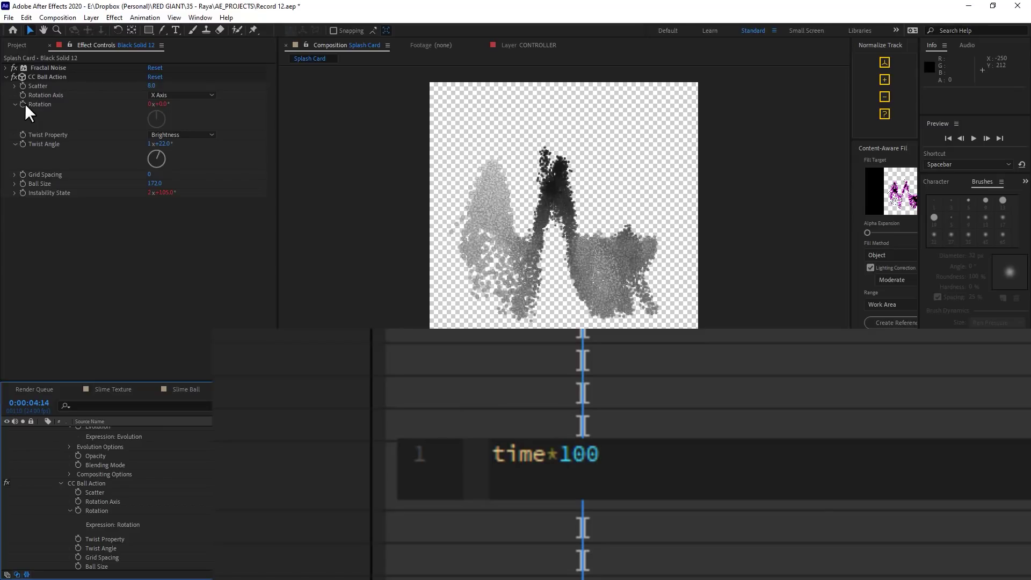
type("100+wigg")
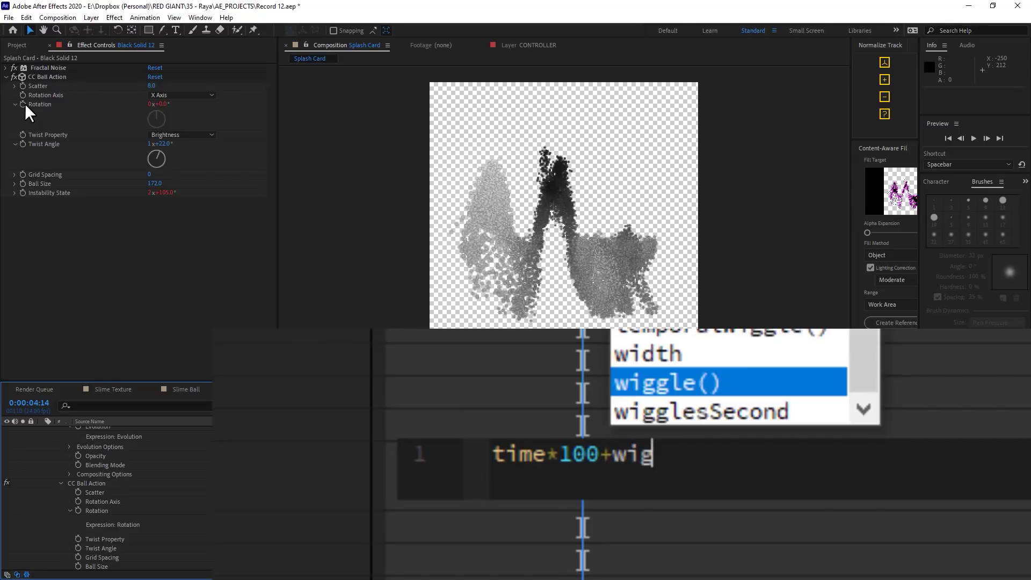
type("le(1,50")
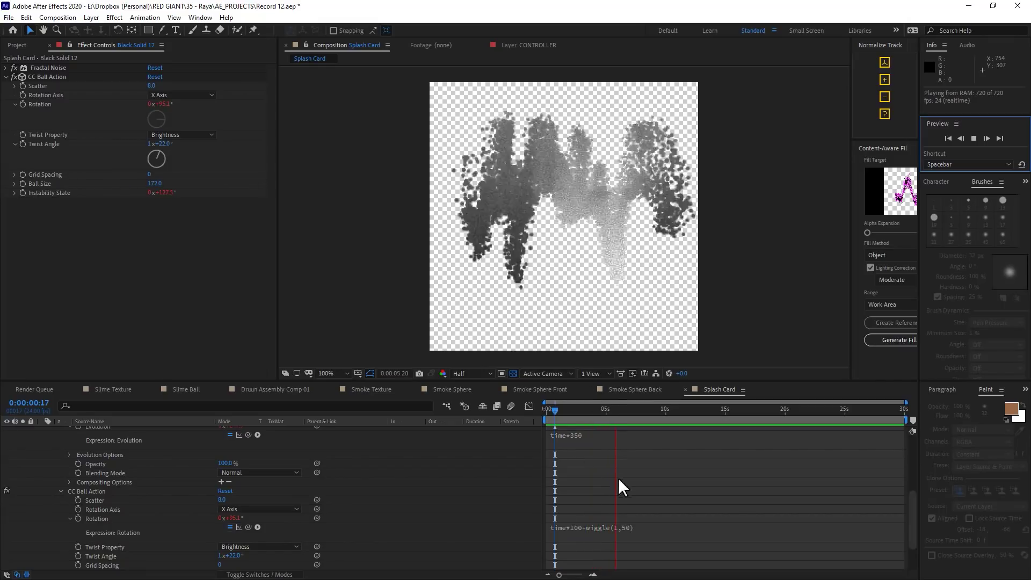
left_click(787, 184)
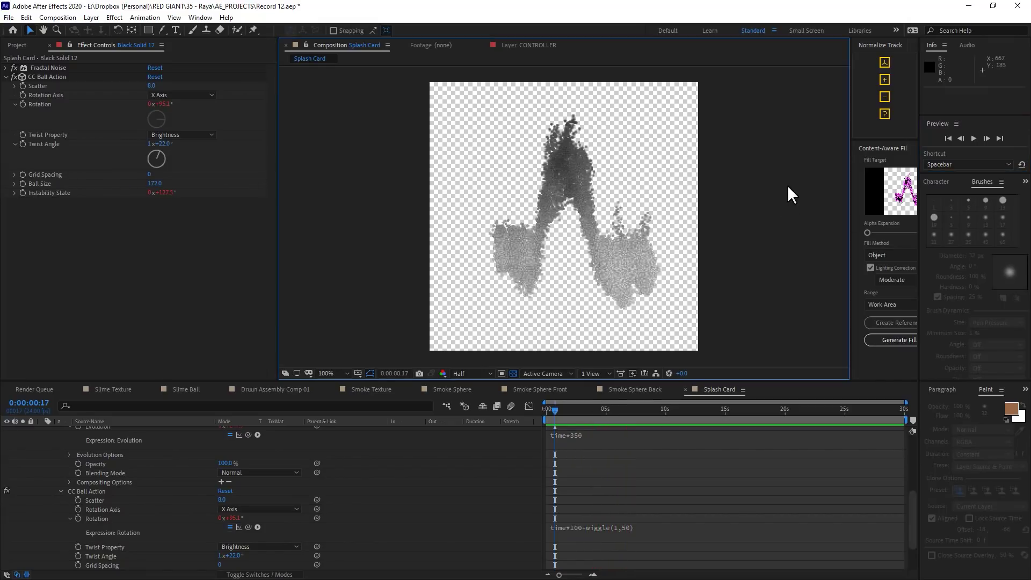
Step: Change the Evolution expression to time*150 and the Rotation expression to time*200+wiggle(1,50), and preview the animation from near the start
left_click(581, 437)
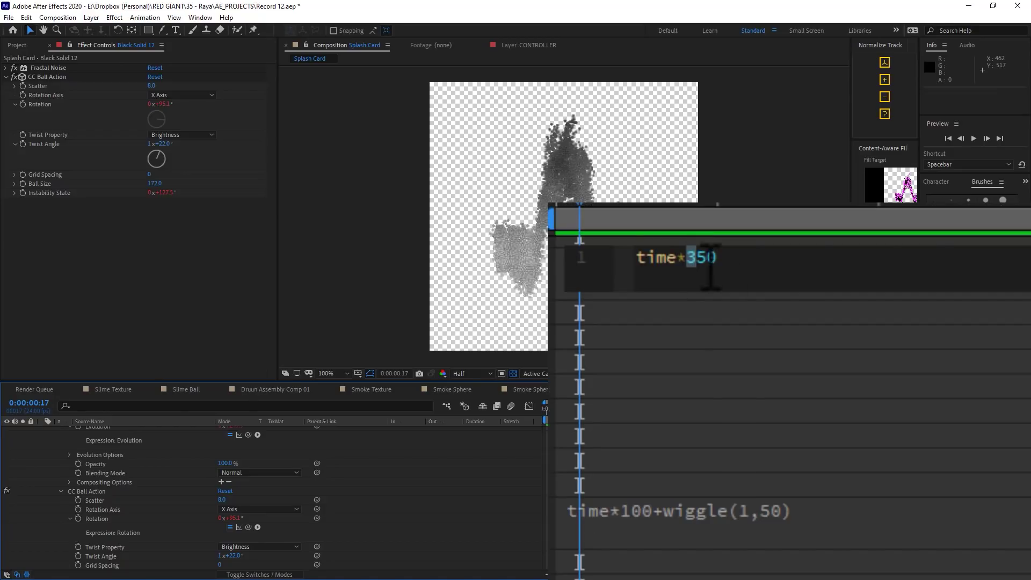
type("150")
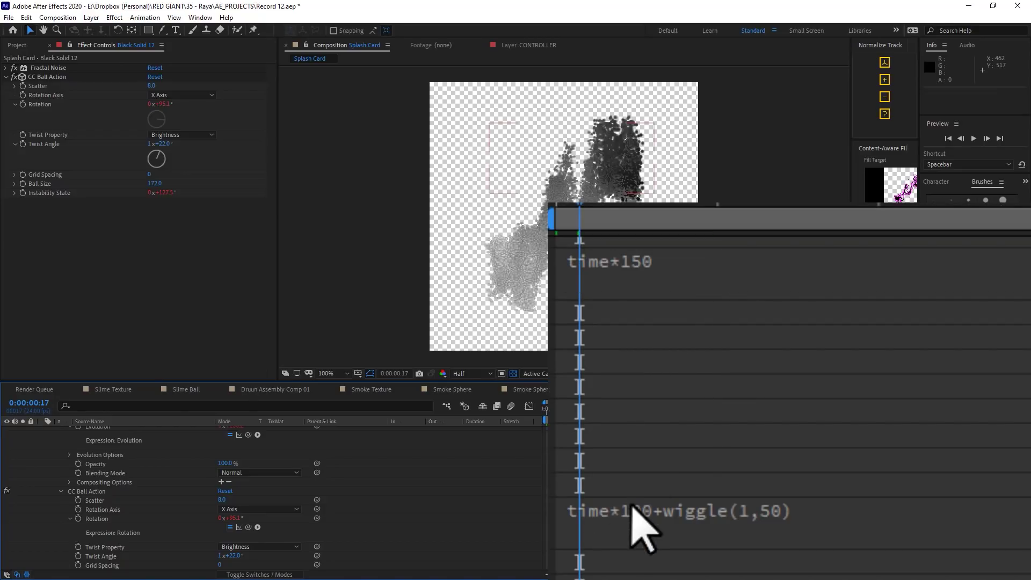
left_click(685, 451)
left_click(697, 507)
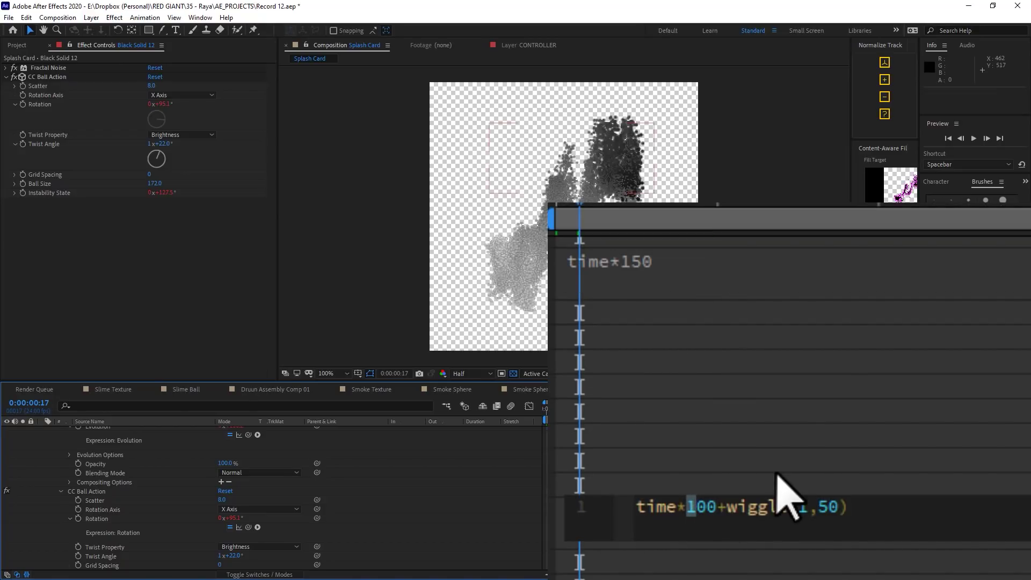
left_click(777, 474)
left_click_drag(553, 409, 547, 411)
left_click(972, 137)
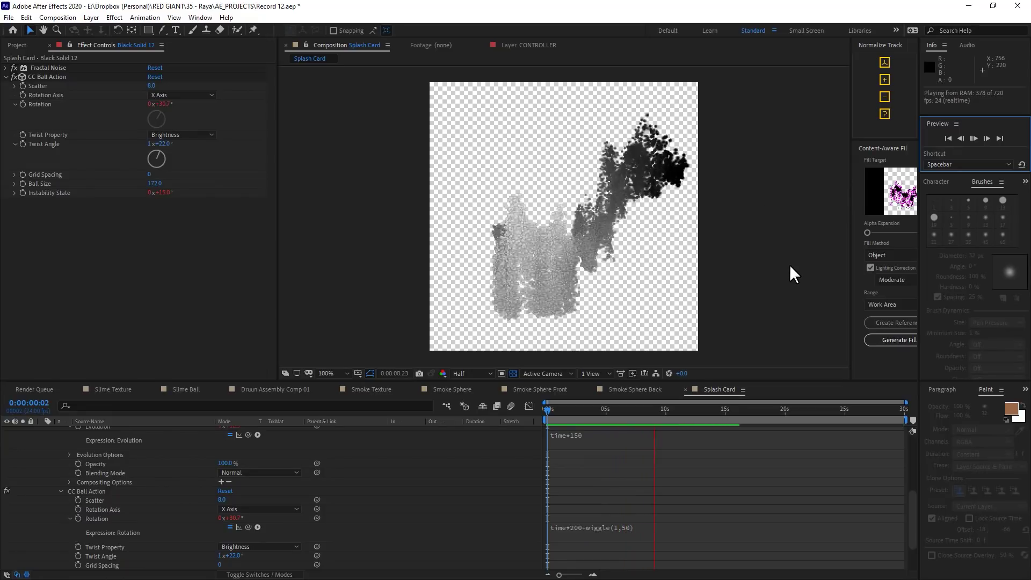
left_click(616, 188)
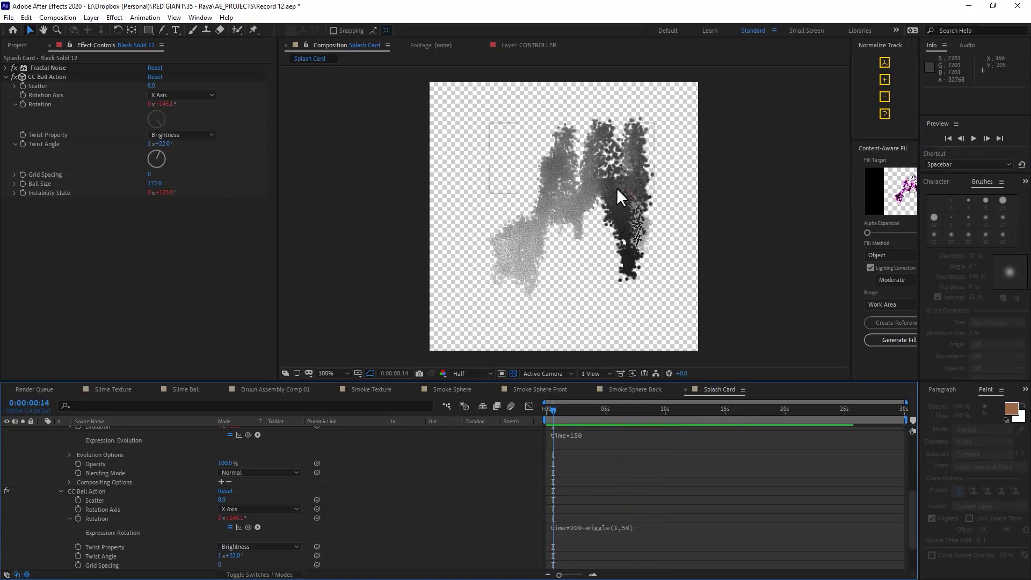
Step: Set the Fractal Noise contrast to 142 and scrub through the first seconds to check the particles
left_click(6, 68)
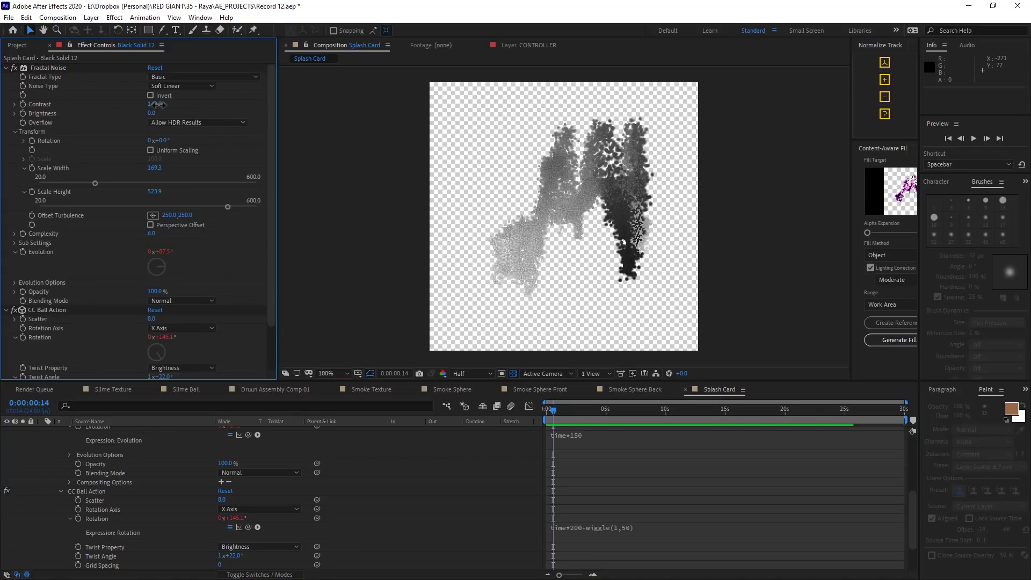
left_click_drag(158, 104, 164, 105)
left_click_drag(543, 411, 597, 397)
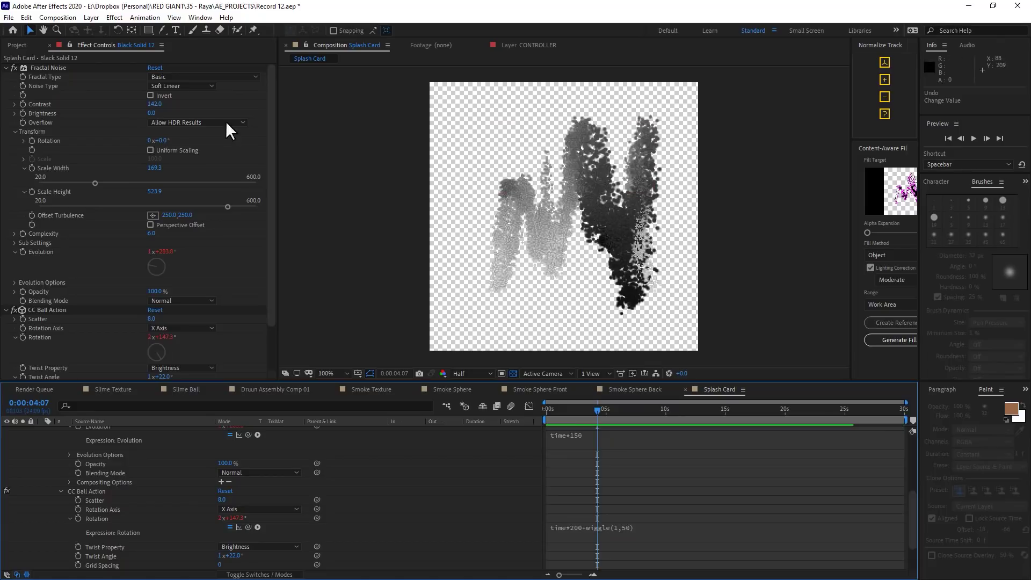
Step: Apply the Extract effect to the Fractal Noise solid with white point 80 and white softness 42, and scrub to check it
left_click(7, 67)
left_click(7, 77)
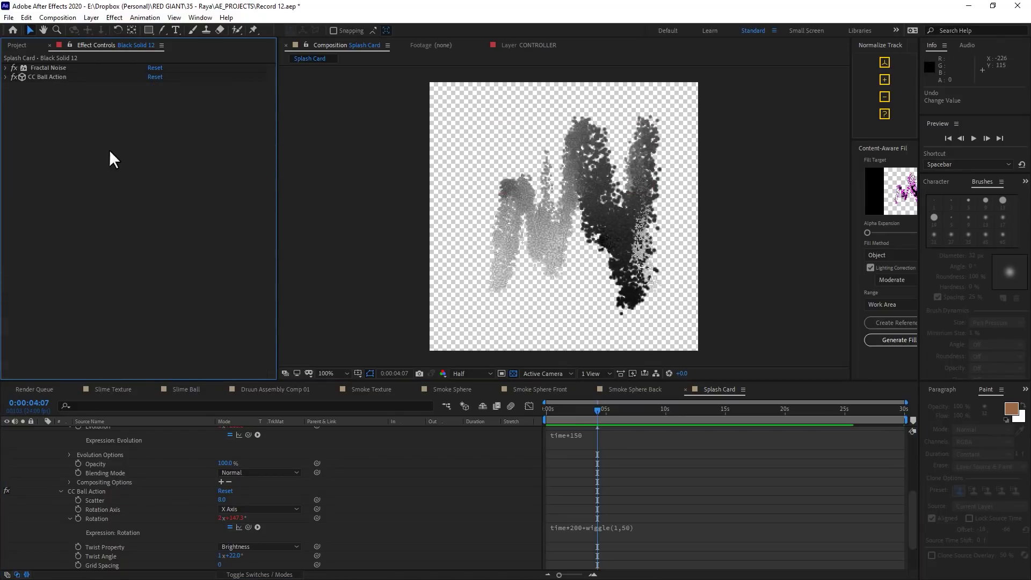
key("ctrl+space")
type("extr")
left_click(301, 196)
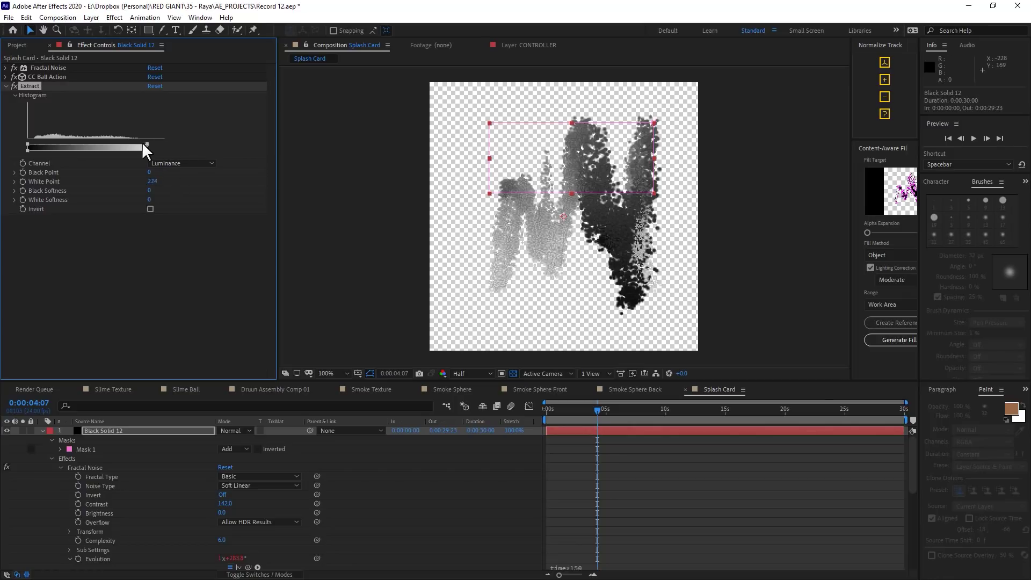
left_click_drag(142, 141, 69, 147)
left_click_drag(547, 410, 628, 407)
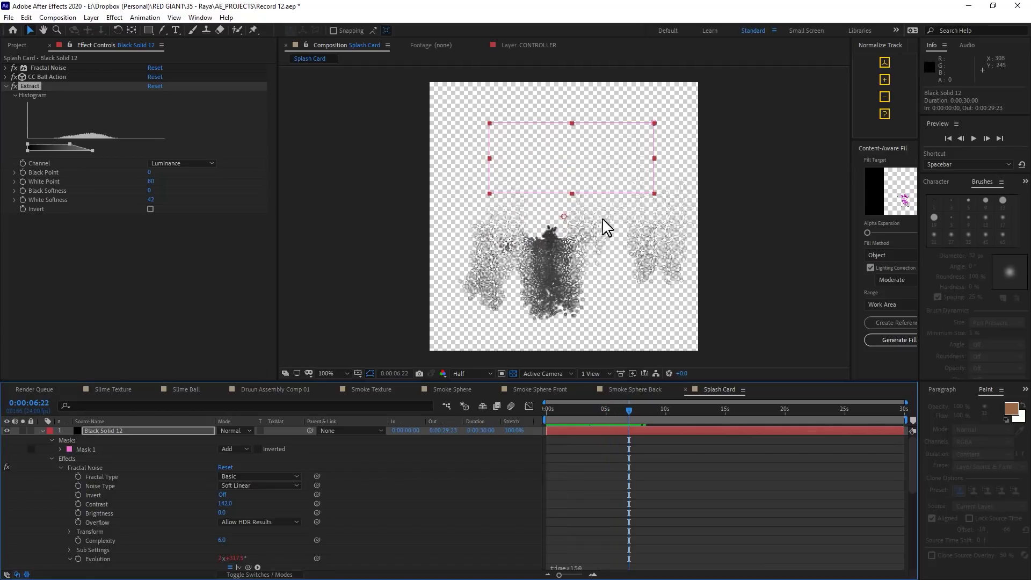
left_click(92, 17)
mouse_move(110, 30)
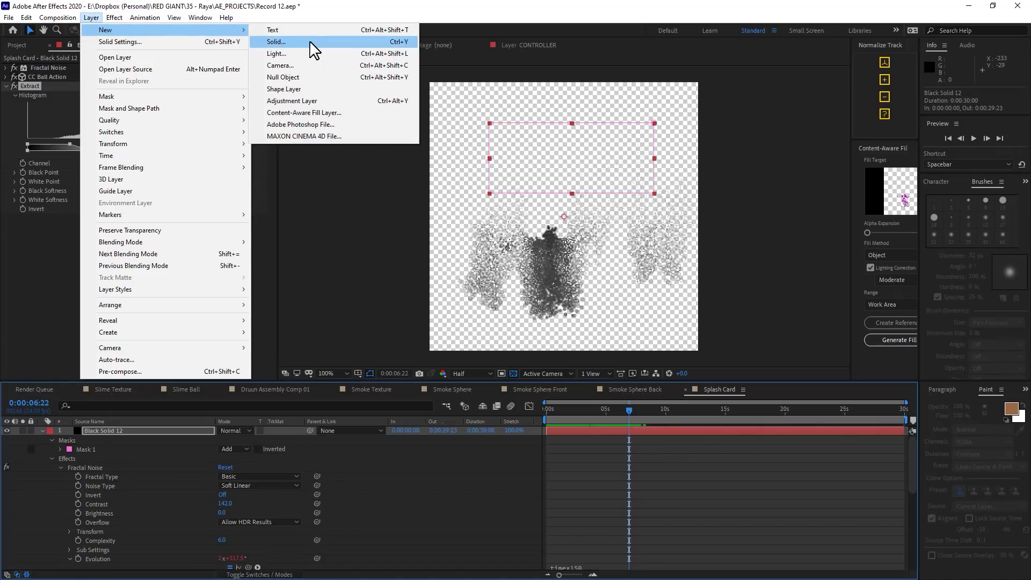
key("Escape")
Step: Create a new 1600 x 1600 px composition named Splash Circle
left_click(57, 17)
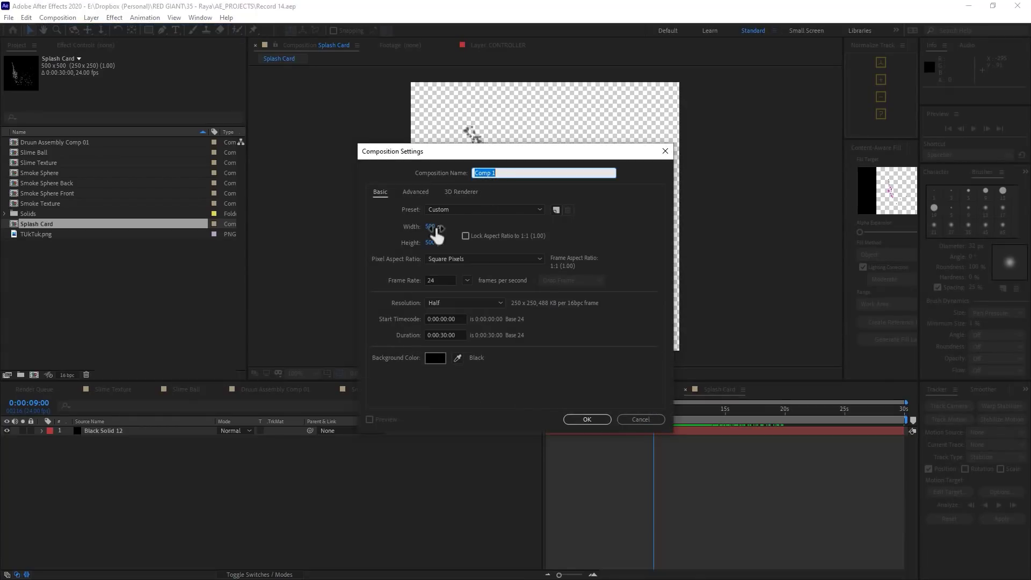
left_click(435, 228)
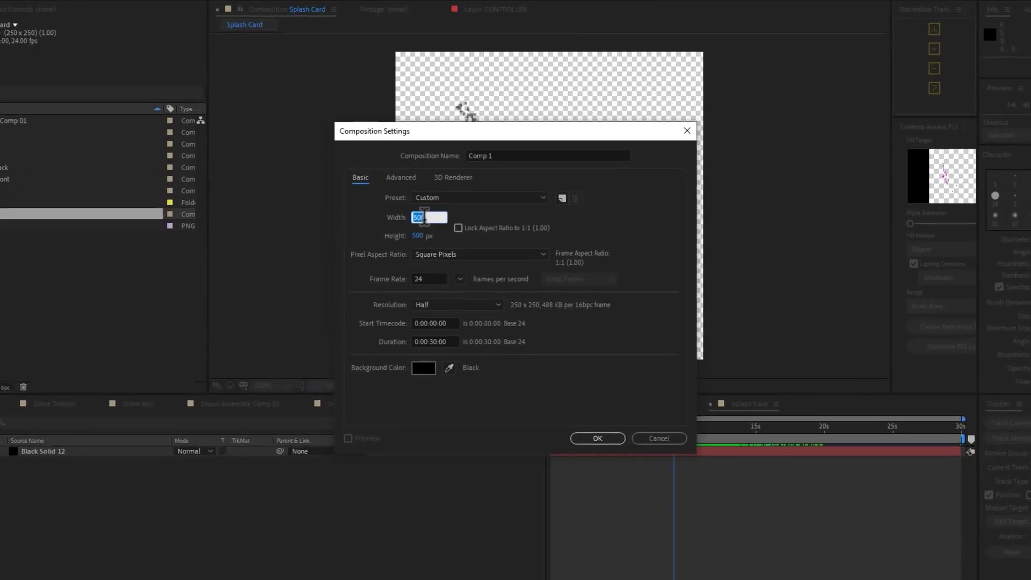
type("1600")
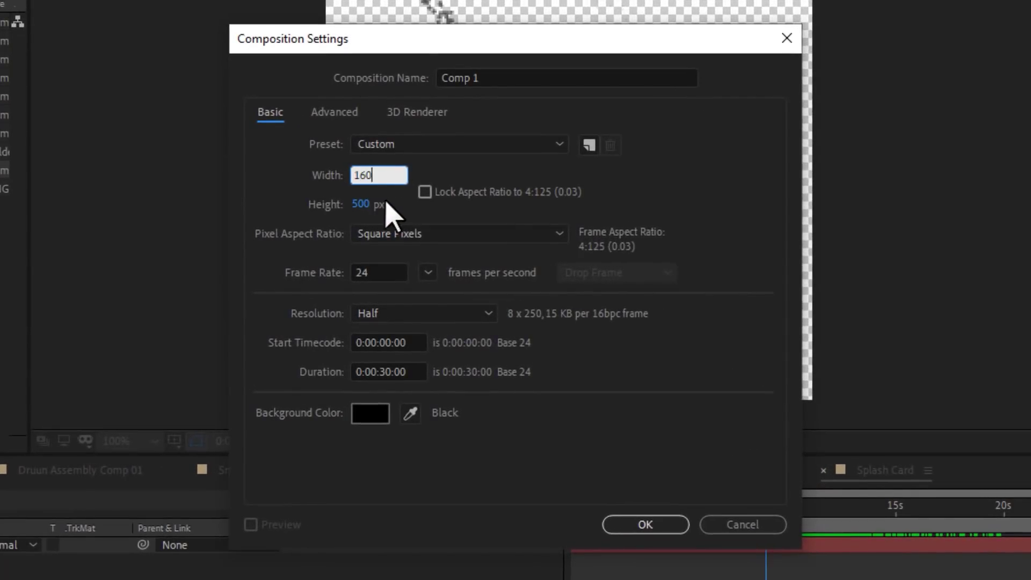
key("Tab")
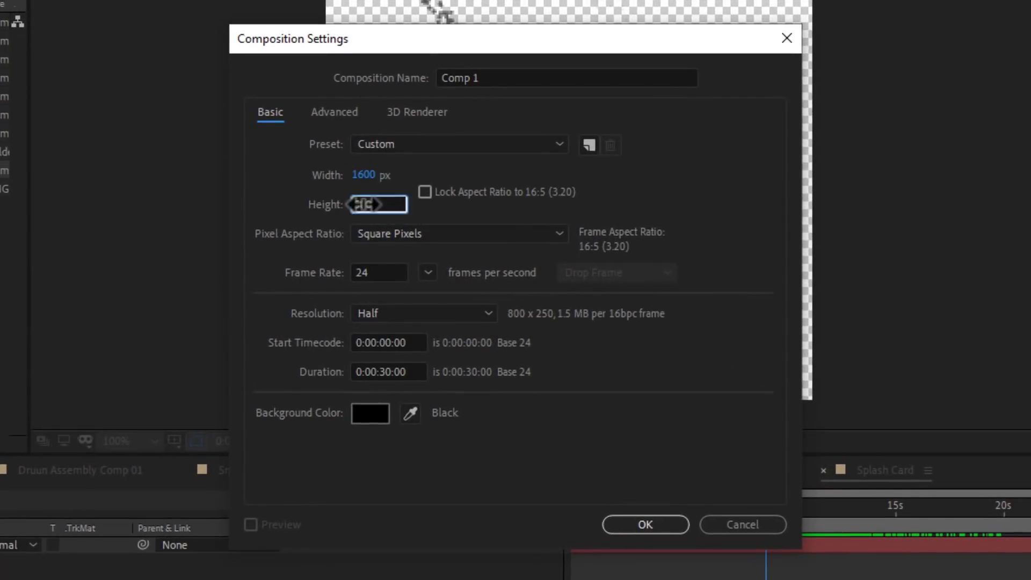
type("1600")
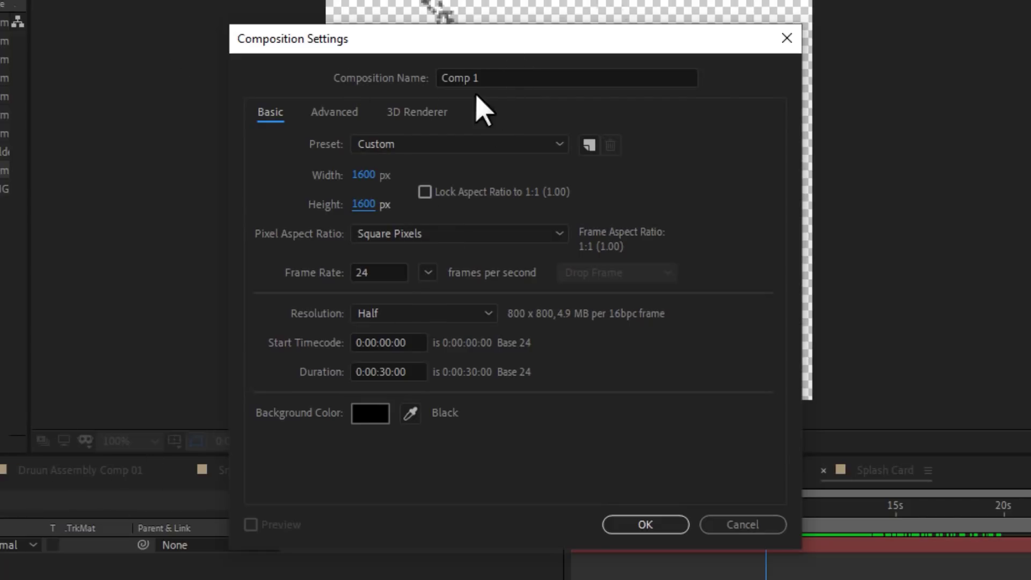
left_click(497, 75)
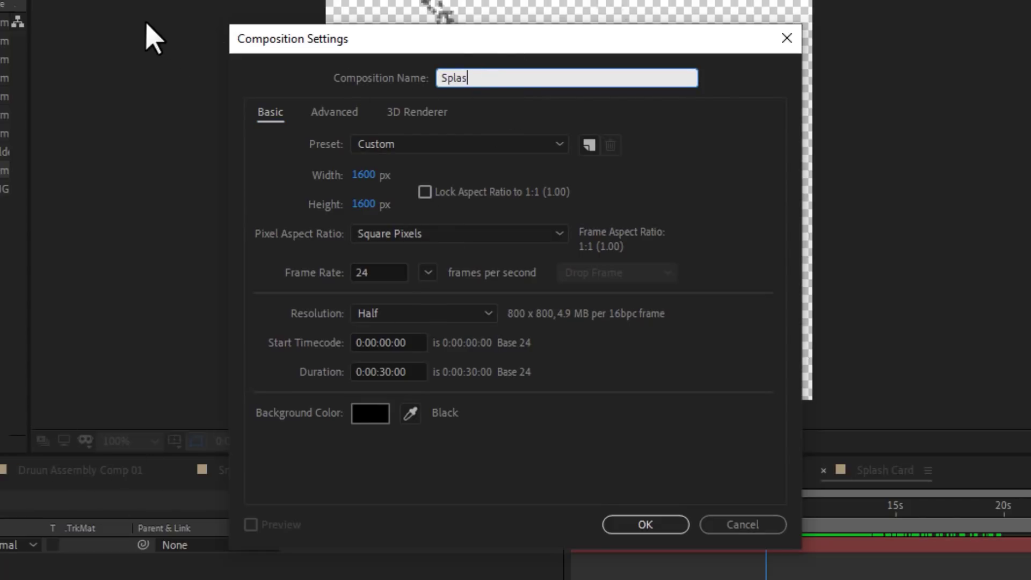
type("Splash Circle")
key("Return")
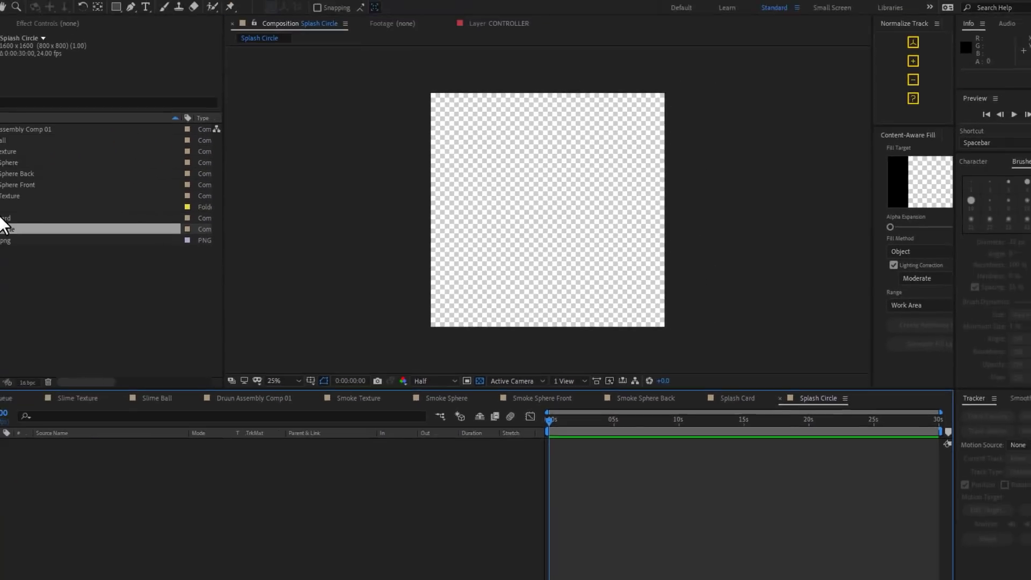
Step: Add Splash Card to the Splash Circle composition and duplicate it into a horizontal row of four cards spanning the frame
left_click_drag(3, 218, 184, 504)
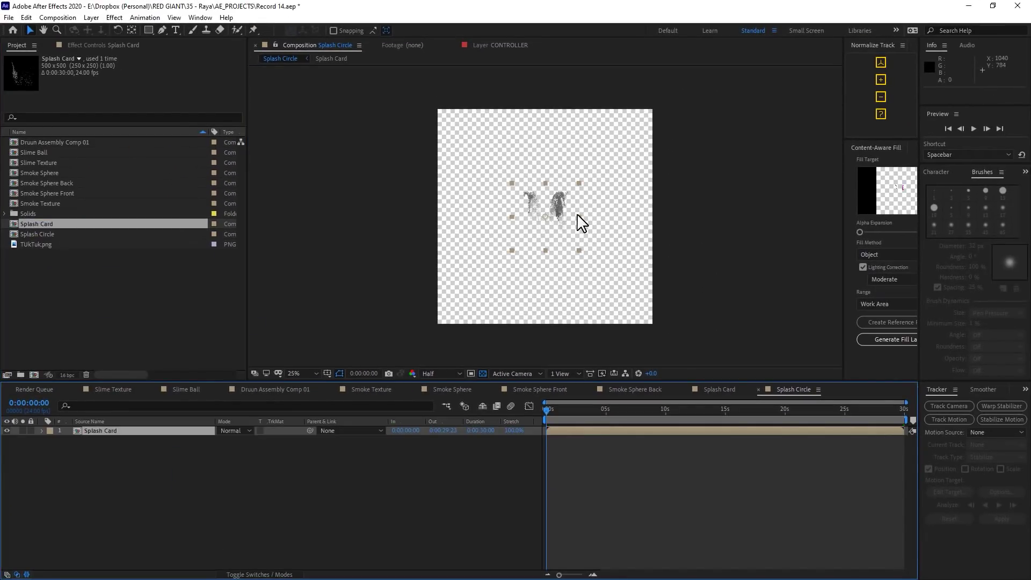
left_click_drag(559, 203, 490, 205)
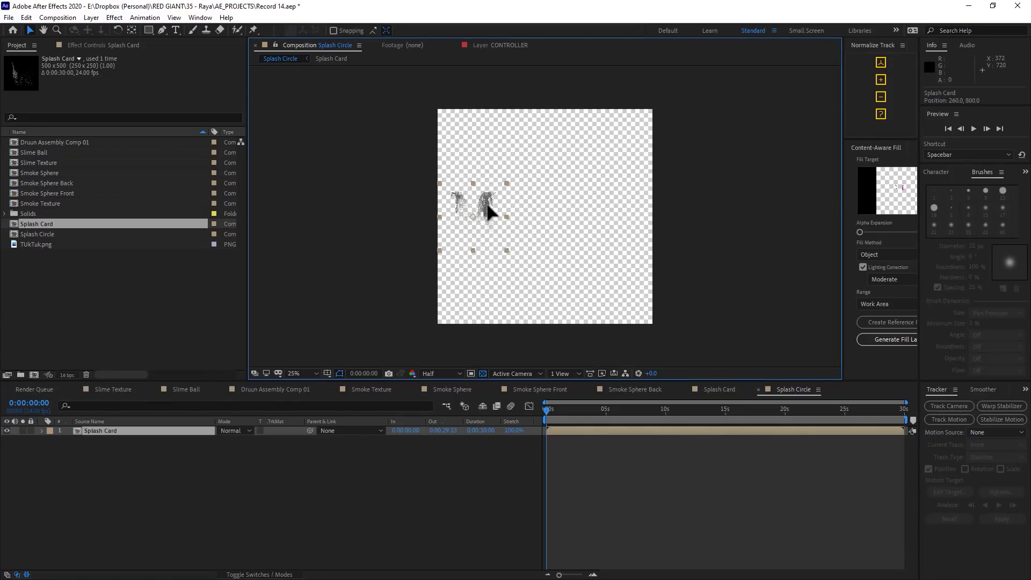
key("ctrl+d")
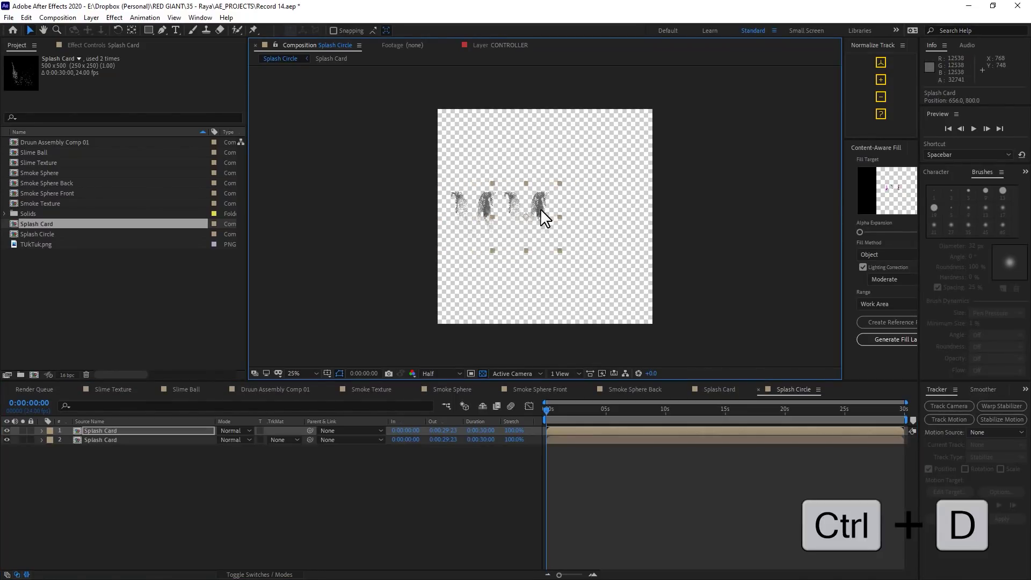
key("ctrl+d")
left_click_drag(540, 208, 634, 209)
key("ctrl+d")
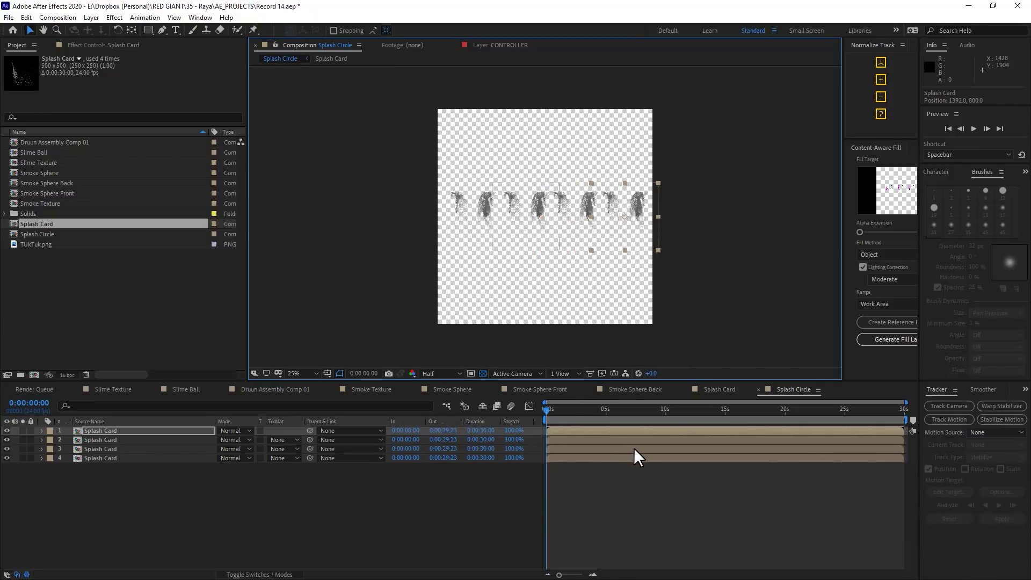
Step: Stagger the Splash Card layers in time, starting the third at about -0:11, the second at -3:09 and the first at -8:23
left_click_drag(634, 448, 614, 440)
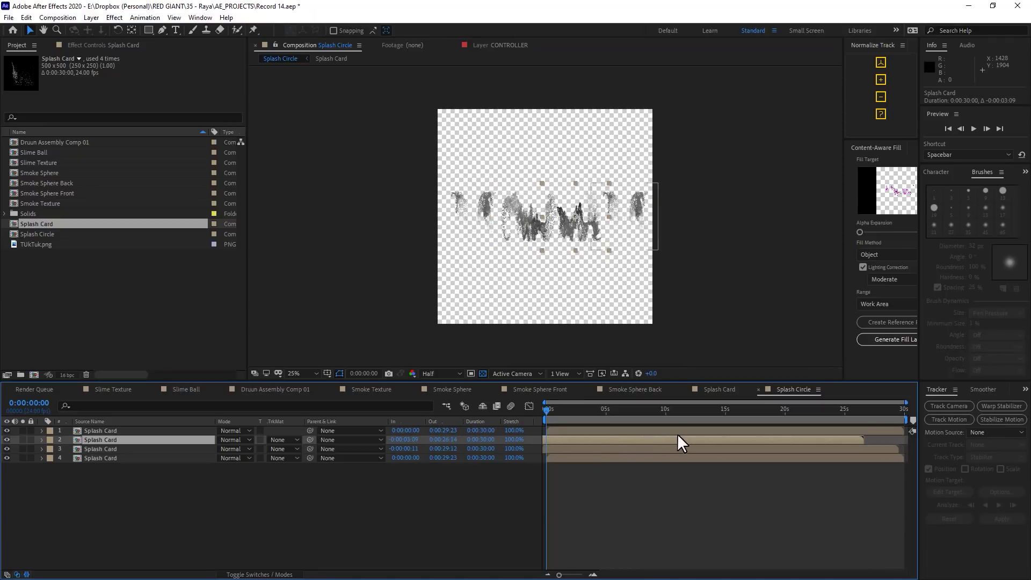
left_click_drag(677, 431, 574, 435)
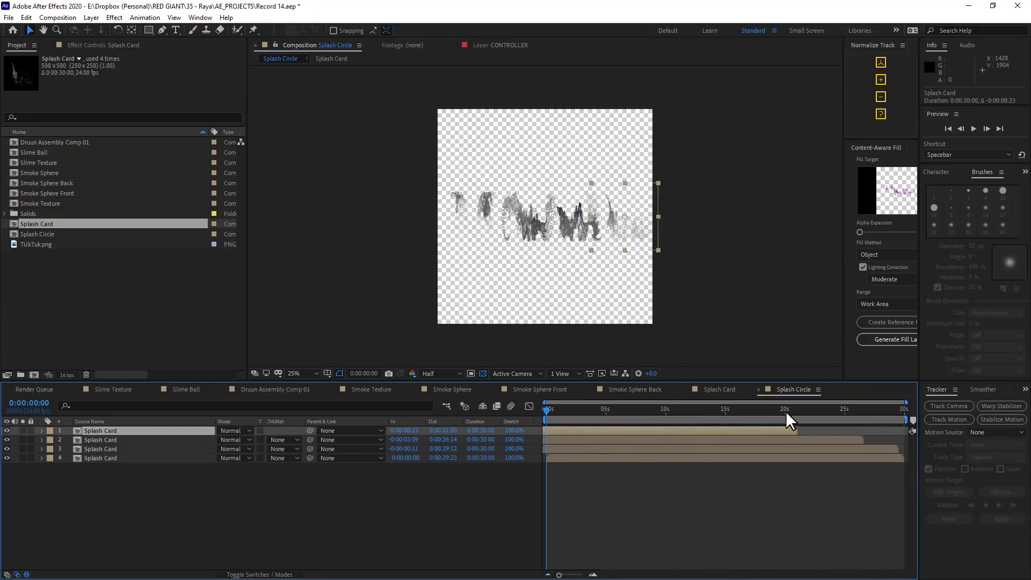
Step: Shorten the work area to end at 10 seconds and preview the row of splashes
left_click_drag(908, 419, 661, 422)
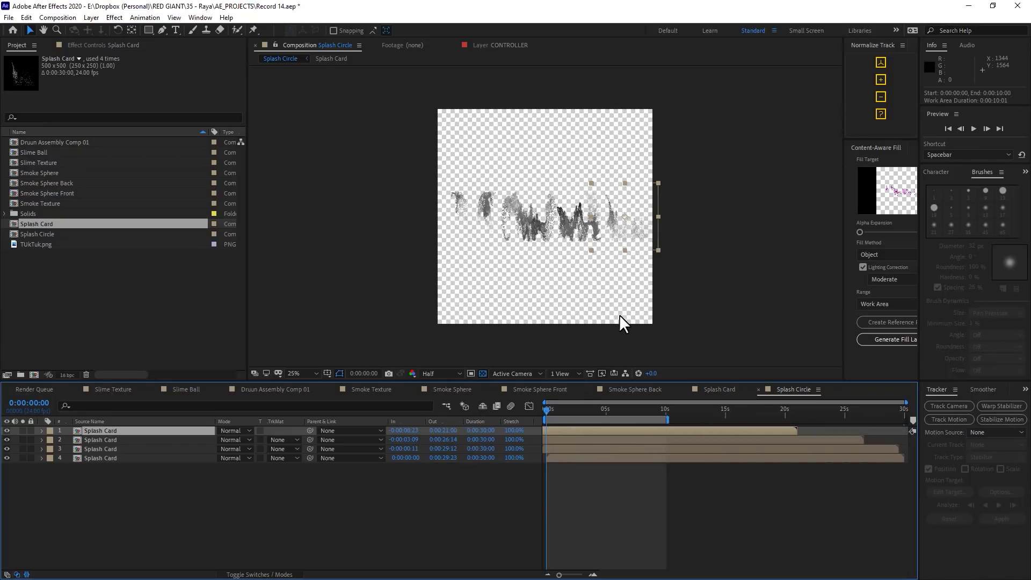
left_click(973, 129)
key("period")
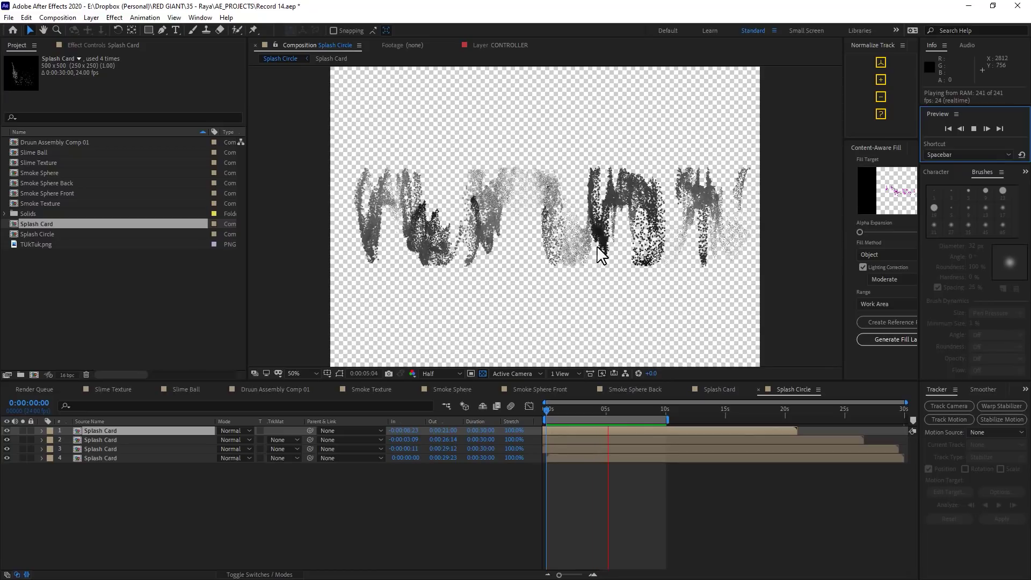
left_click(744, 232)
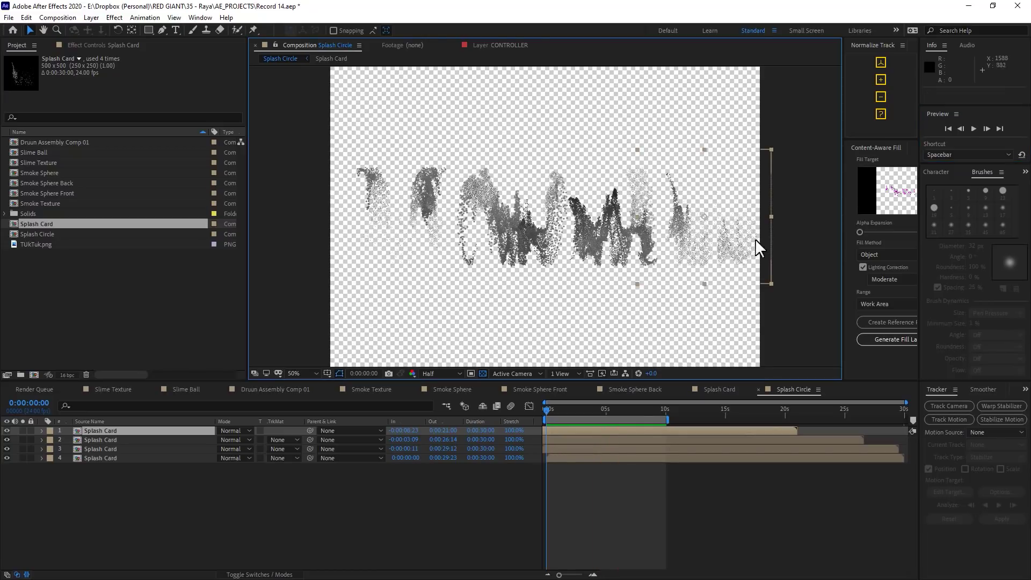
Step: Shift the outer splash cards slightly left, placing the rightmost at about 1358, 794, and scrub the first seconds to check the row
mouse_move(739, 252)
left_mouse_down()
mouse_move(741, 216)
mouse_move(740, 230)
mouse_move(674, 274)
mouse_move(729, 254)
left_mouse_up()
left_click_drag(554, 408, 580, 409)
scroll(615, 278, "up", 2)
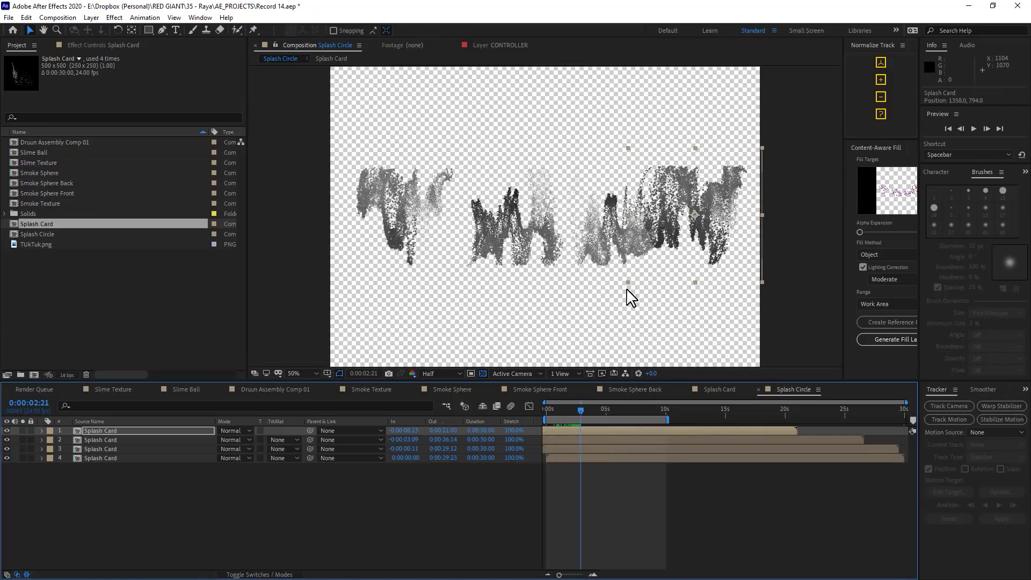
left_click_drag(562, 411, 543, 414)
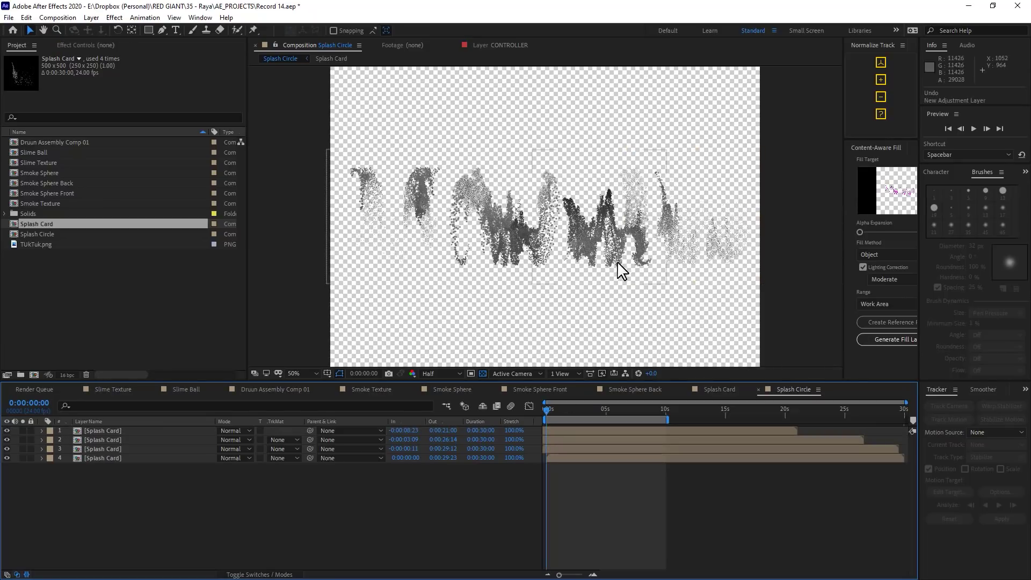
Step: Create an adjustment layer above the Splash Card layers and apply the Turbulent Displace effect to it
left_click(91, 18)
mouse_move(103, 30)
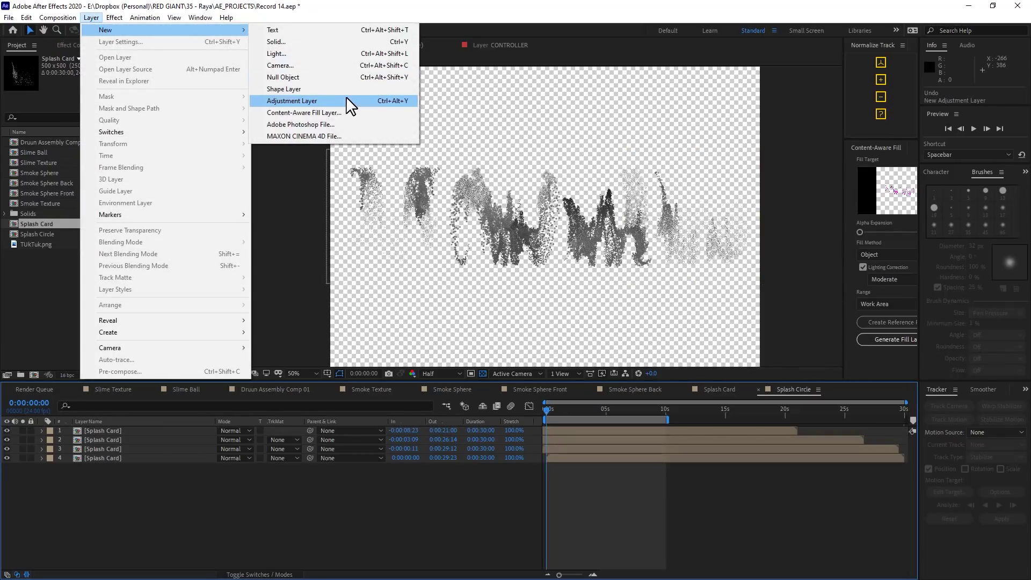
left_click(292, 101)
left_click(134, 45)
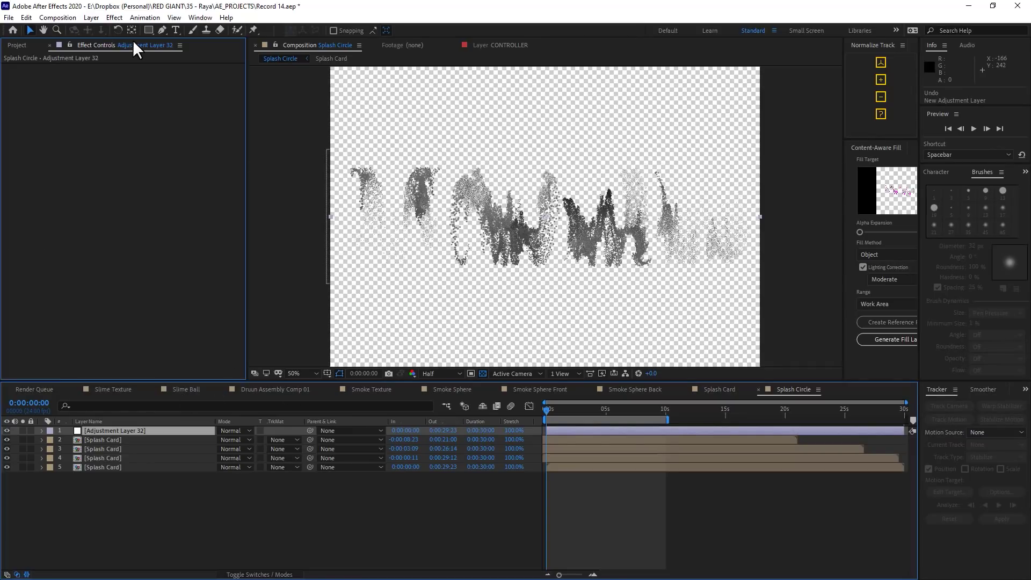
left_click(561, 208)
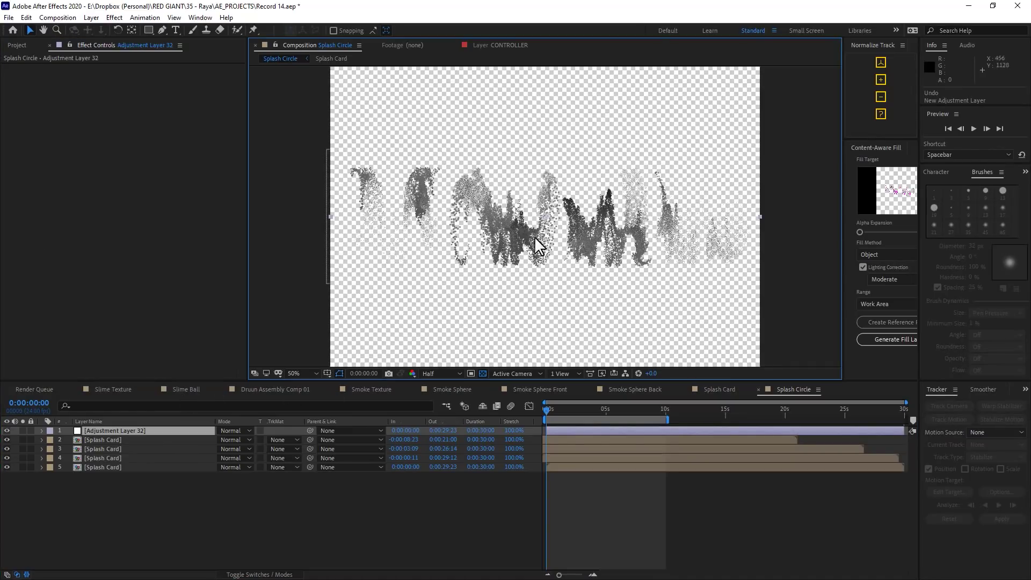
key("ctrl+space")
type("tur")
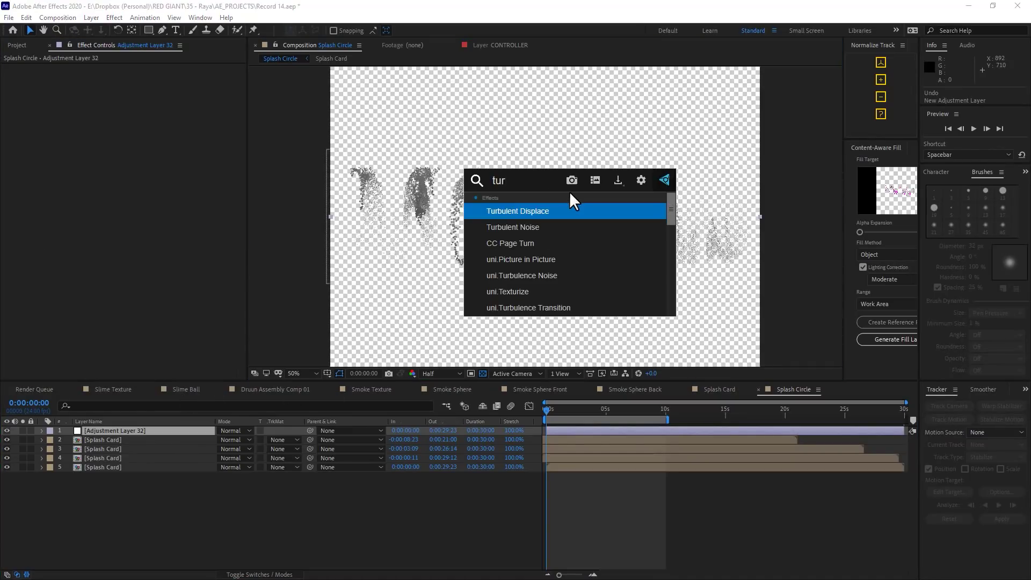
key("Return")
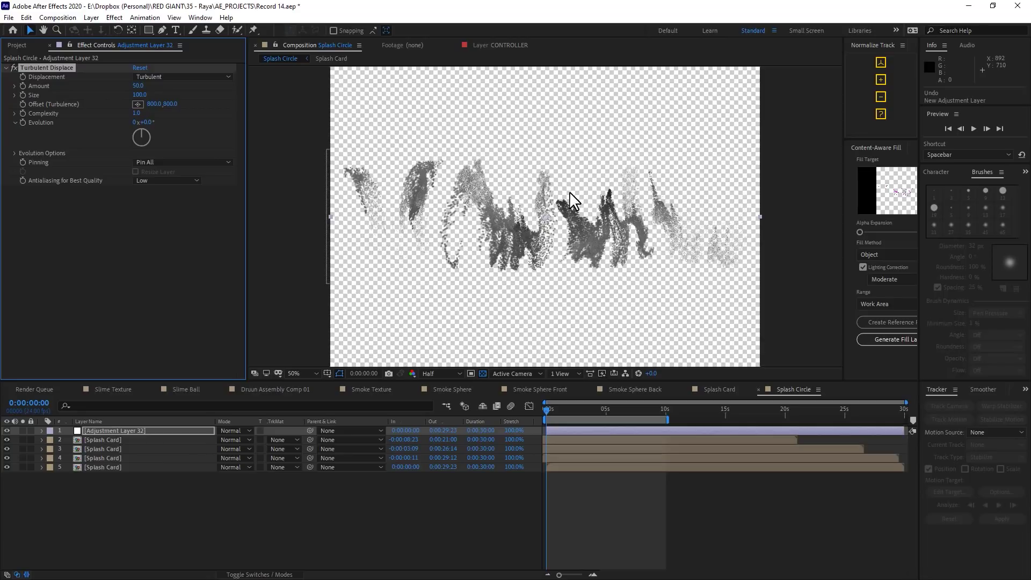
Step: Set Turbulent Displace to Vertical Displacement with Amount 112 and Size 139, trying a horizontal Offset (Turbulence) shift and undoing it
left_click(176, 73)
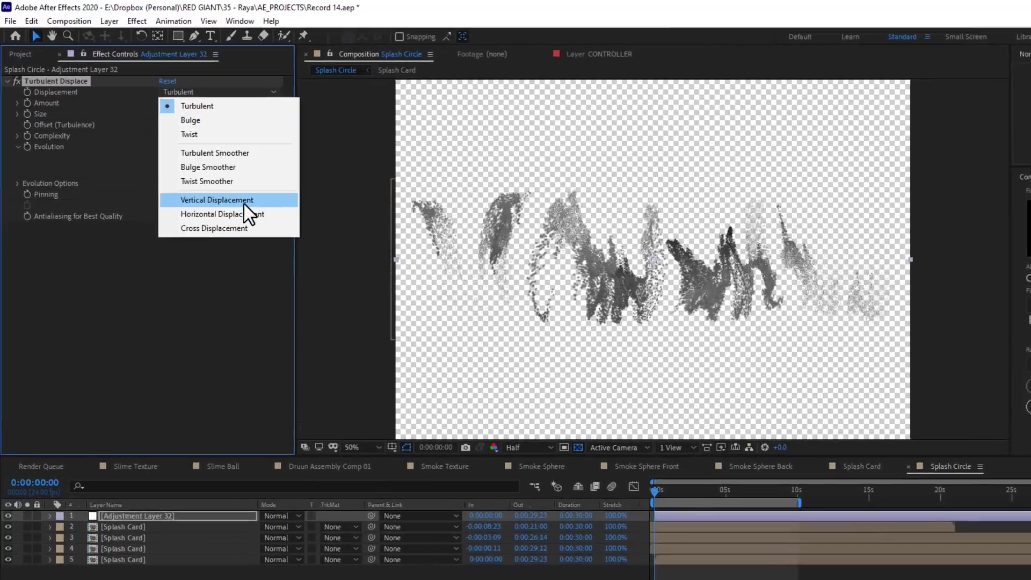
left_click(244, 203)
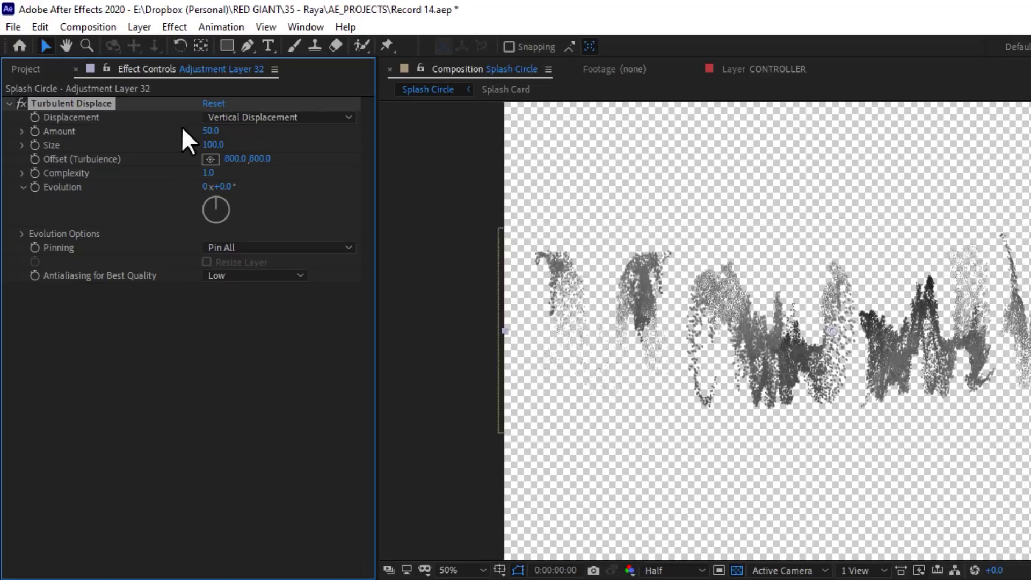
left_click_drag(217, 131, 253, 146)
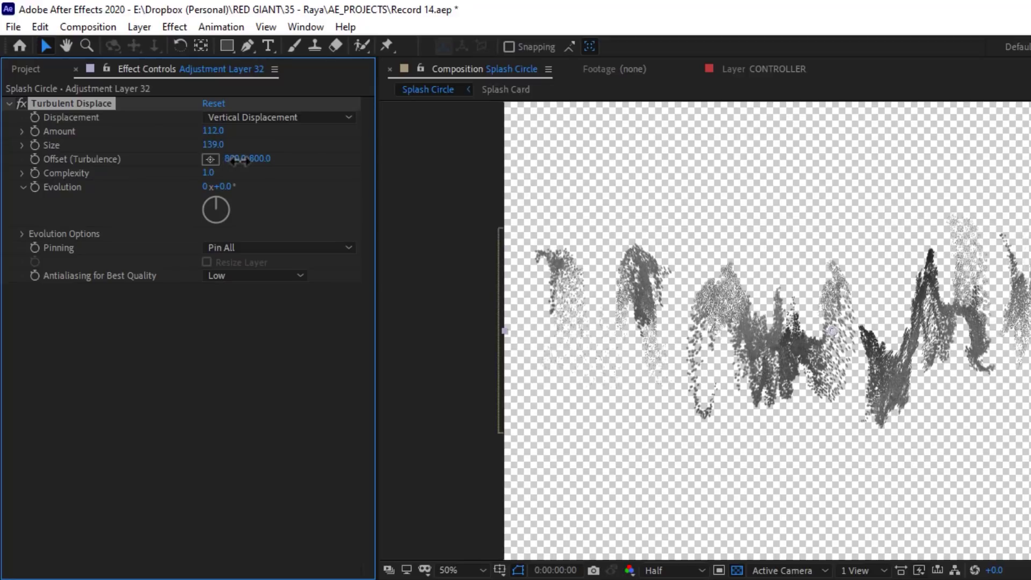
left_click_drag(236, 160, 195, 185)
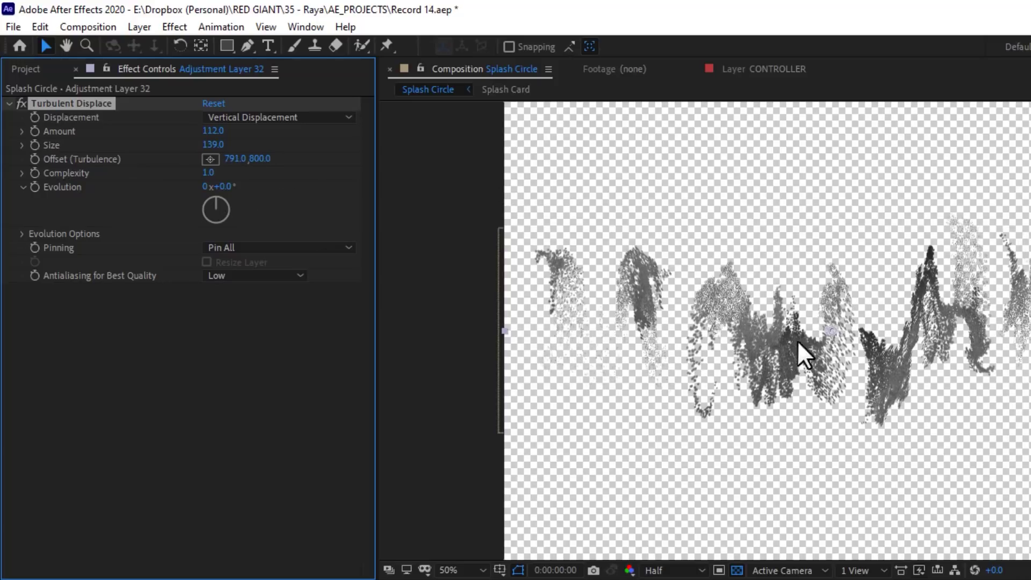
key("ctrl+z")
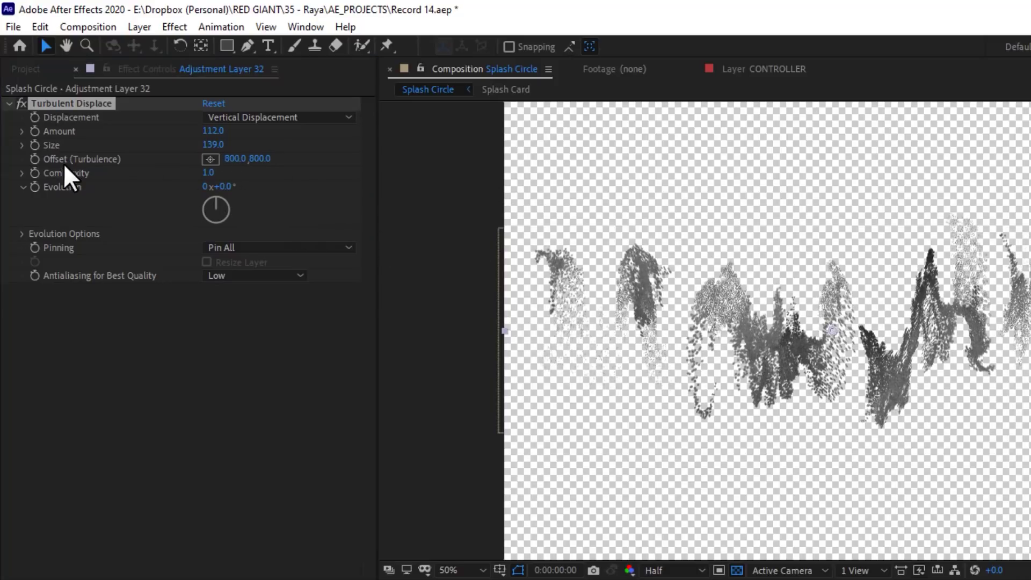
Step: Give Offset (Turbulence) the expression [time*600,0], with Complexity at 1.3 and Pinning set to Pin Vertical Locked
left_click(35, 159, "alt")
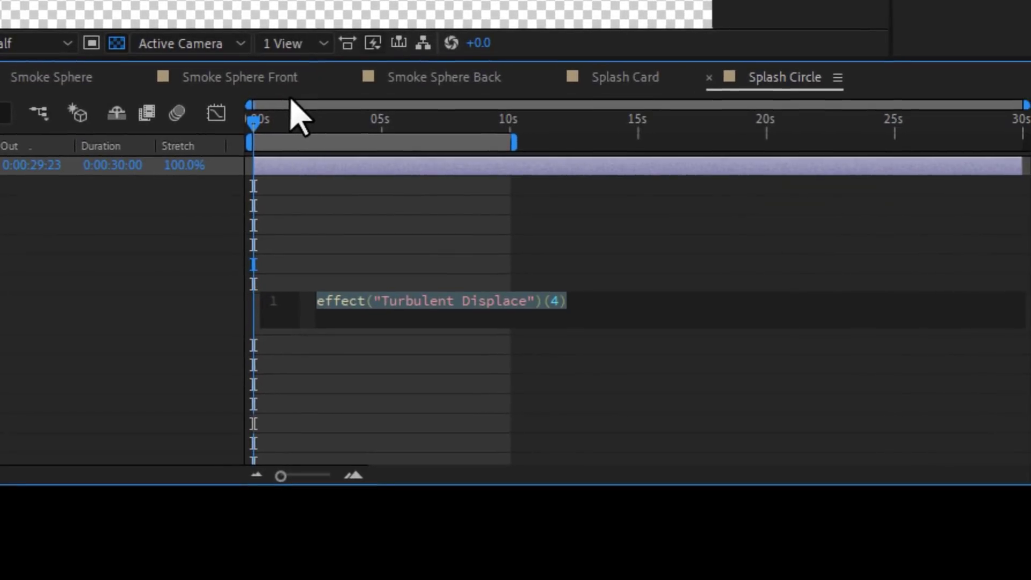
key("BackSpace")
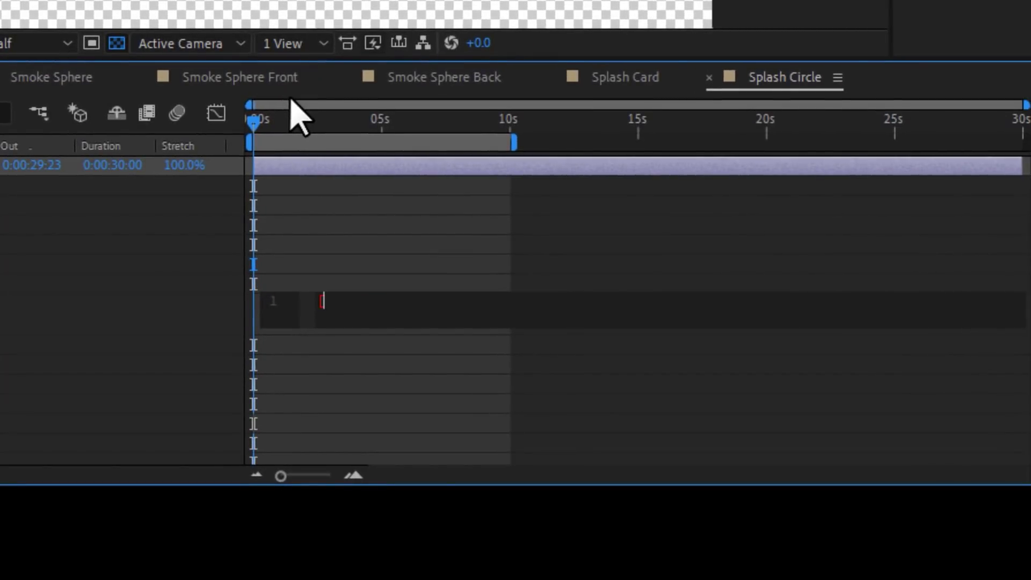
type("[time*600,0")
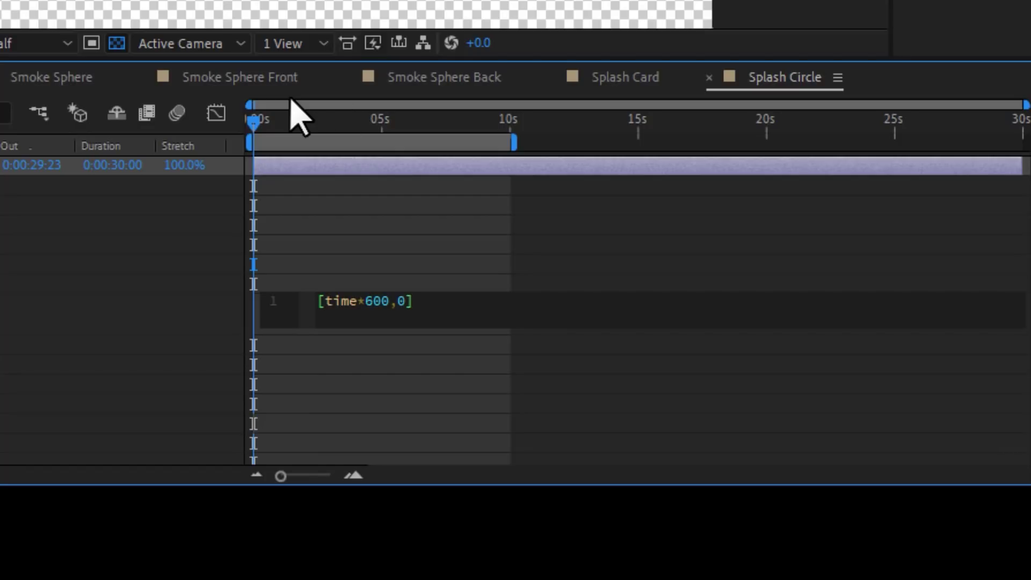
left_click(444, 290)
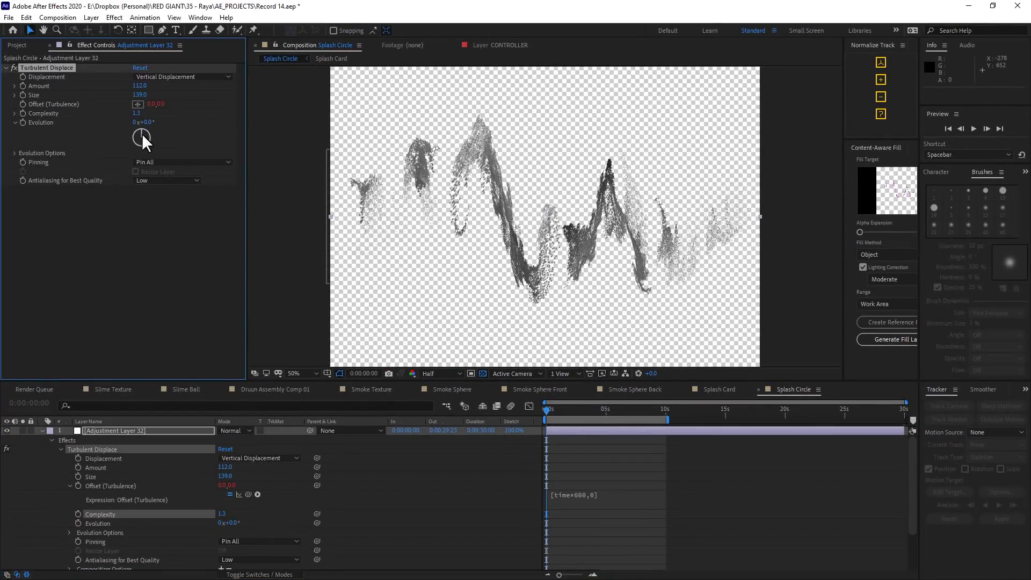
left_click(134, 160)
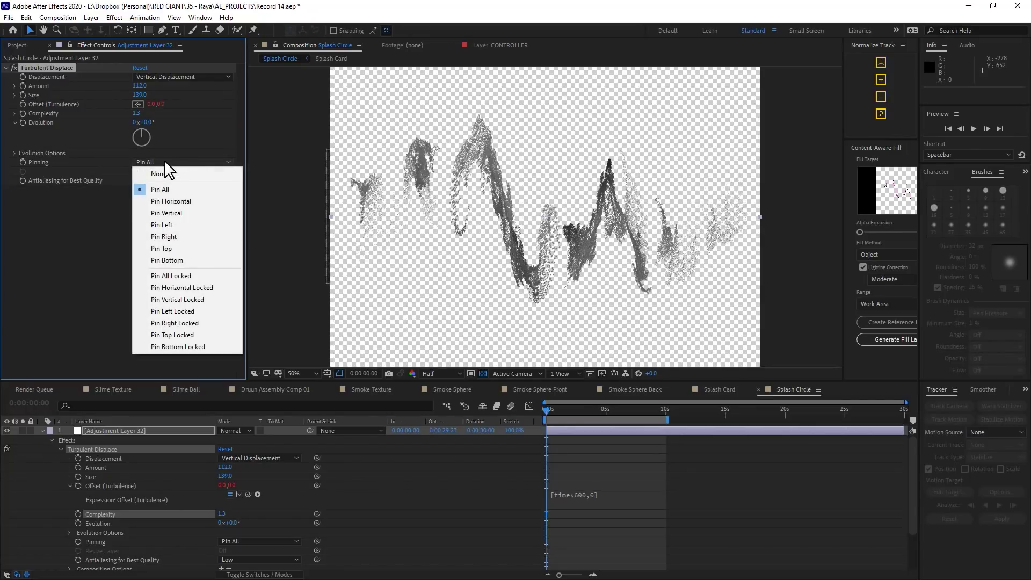
left_click(207, 304)
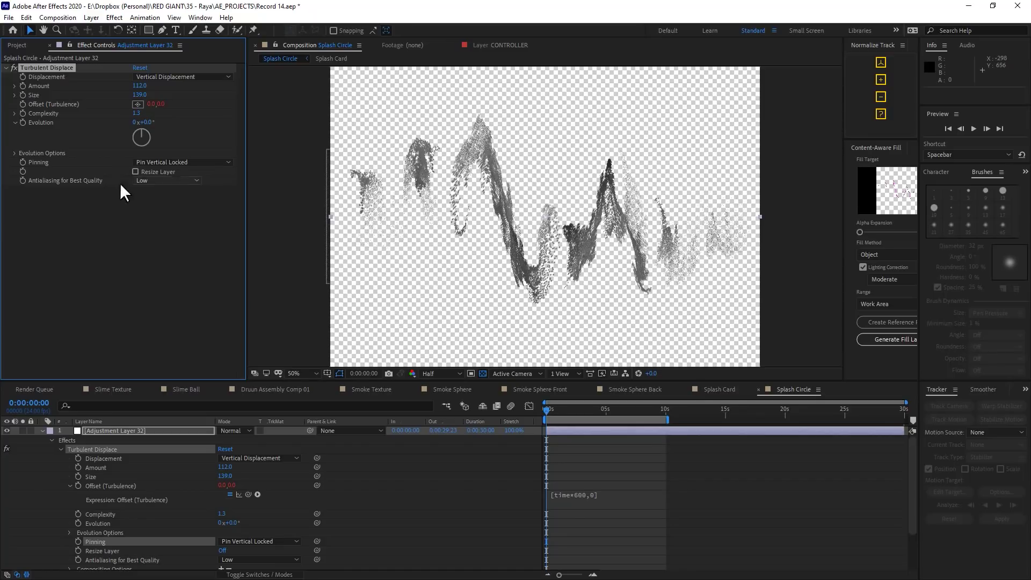
Step: Apply Polar Coordinates to the adjustment layer with Rect to Polar conversion and 100% interpolation, and preview the circular splash
right_click(173, 205)
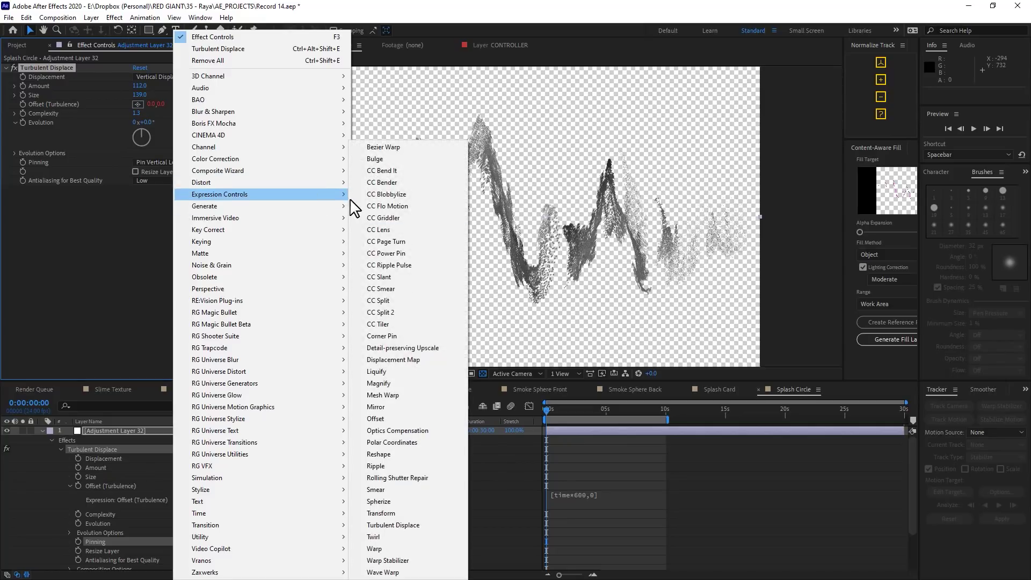
left_click(440, 442)
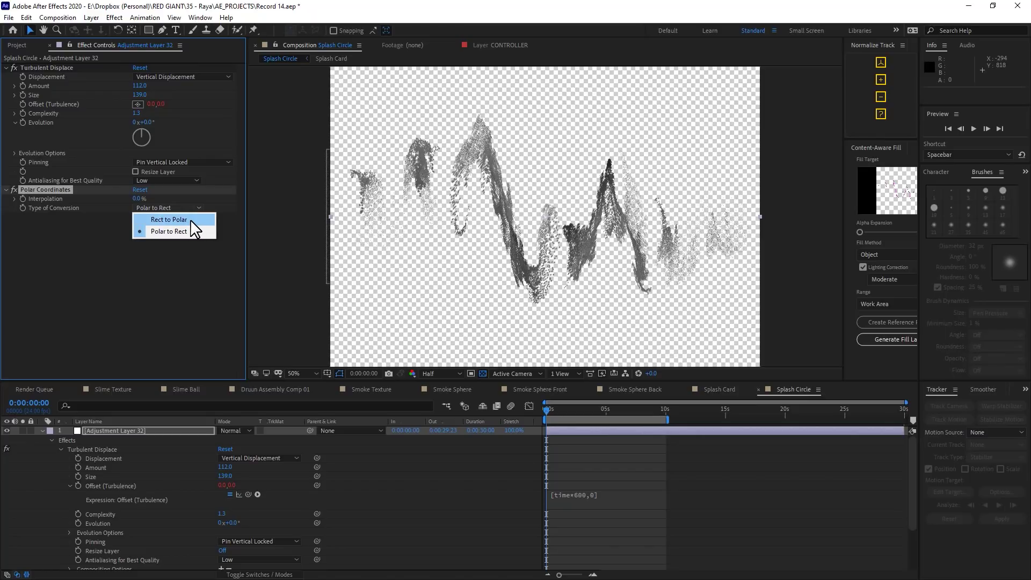
left_click(191, 219)
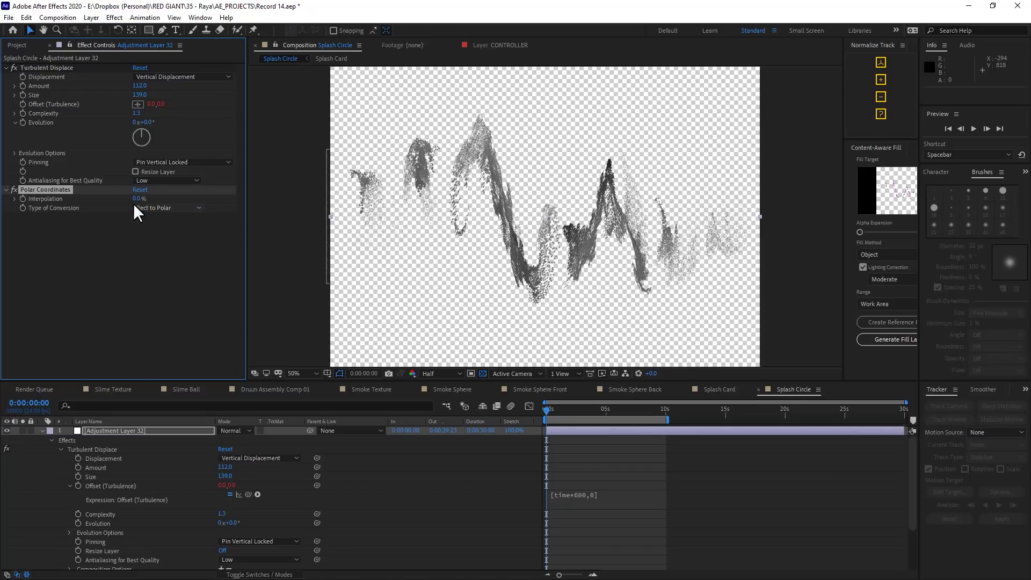
left_click_drag(138, 199, 232, 213)
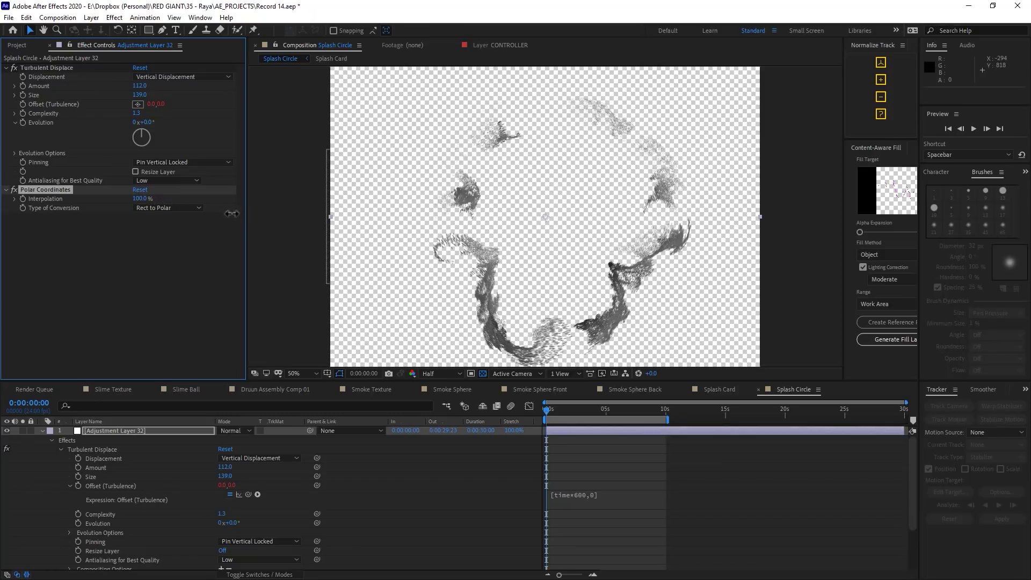
key("comma")
key("comma")
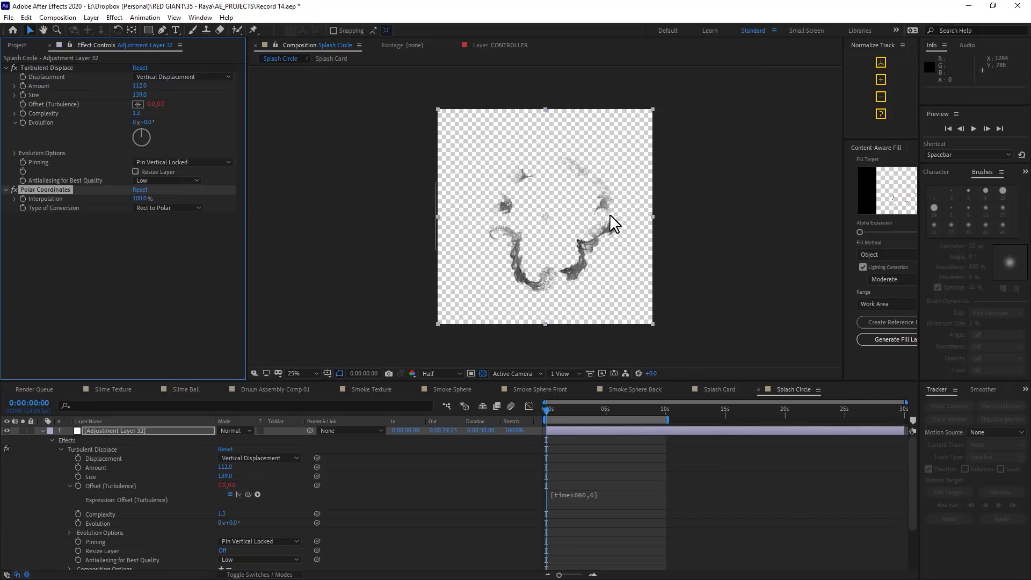
left_click(973, 128)
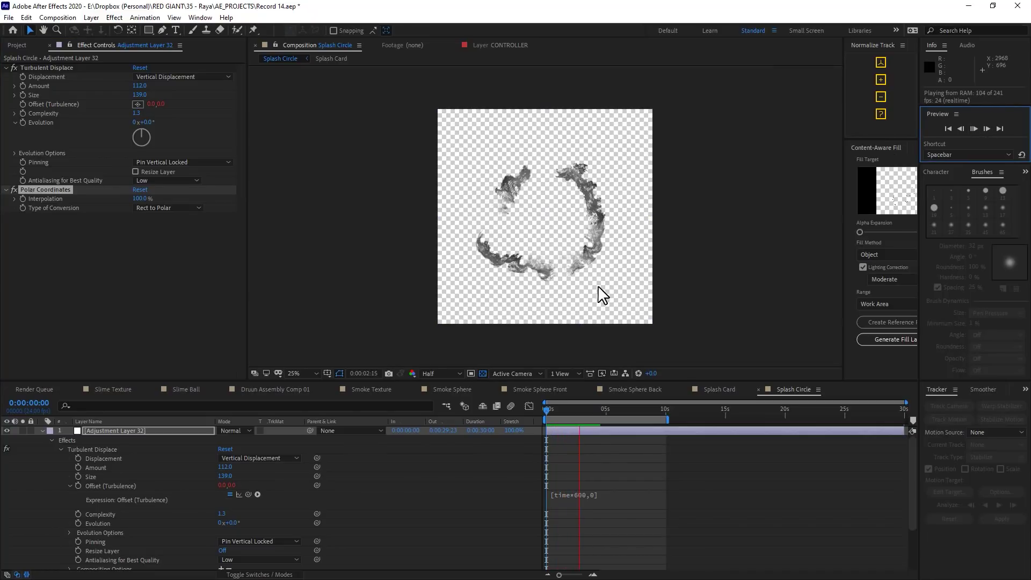
left_click(654, 263)
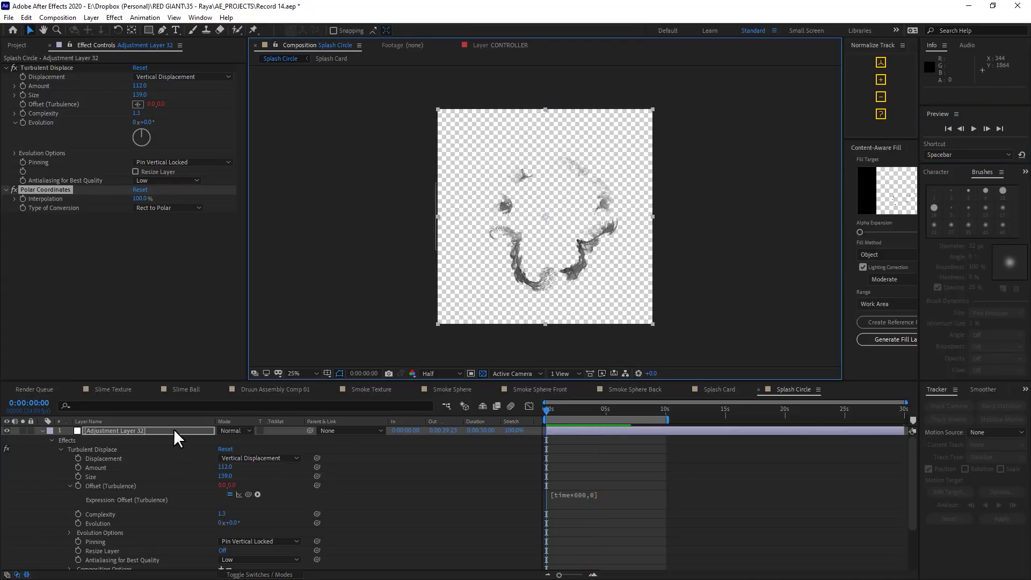
Step: Rename the adjustment layer to ADJ - Polar, collapse its properties, and set its Turbulent Displace Size to 202
left_click(173, 429)
key("Return")
type("ADJ")
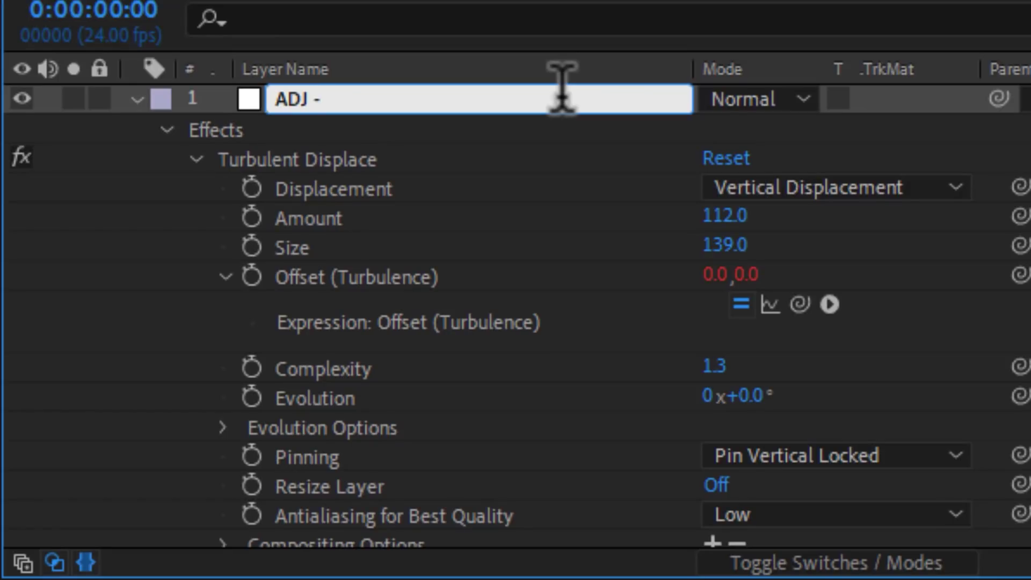
type(" - Polar")
key("Return")
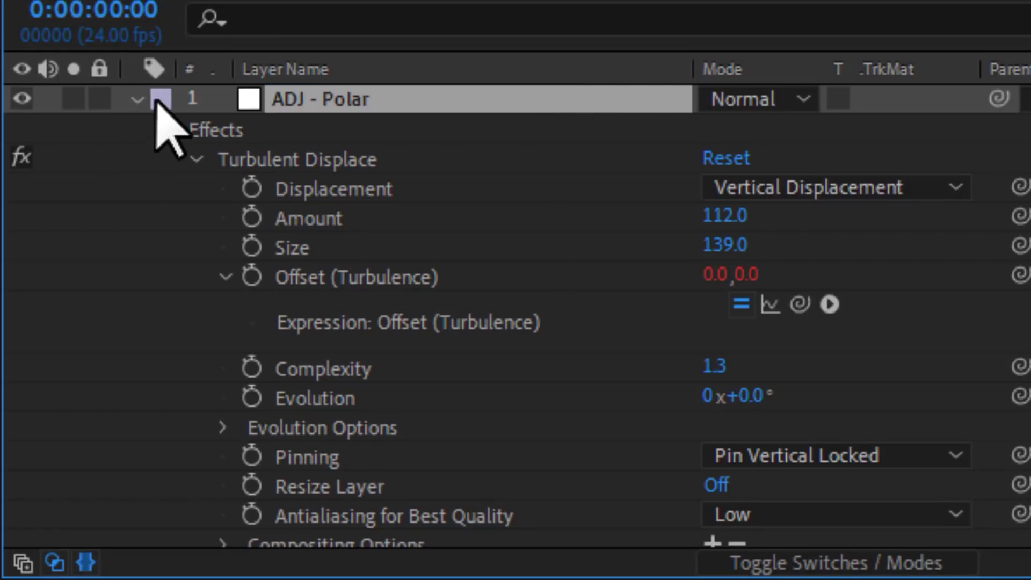
left_click(137, 100)
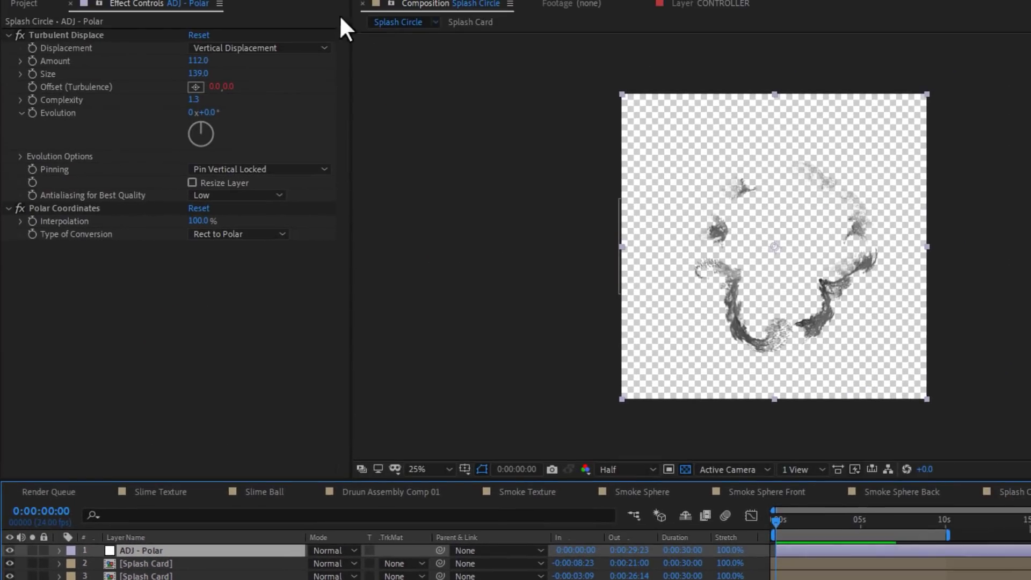
left_click(87, 37)
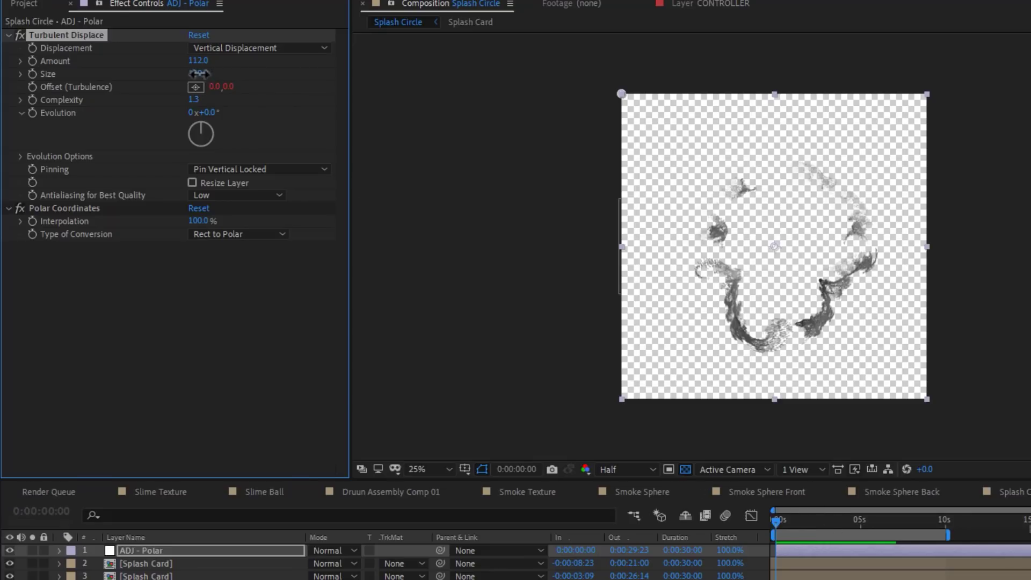
left_click_drag(199, 74, 252, 82)
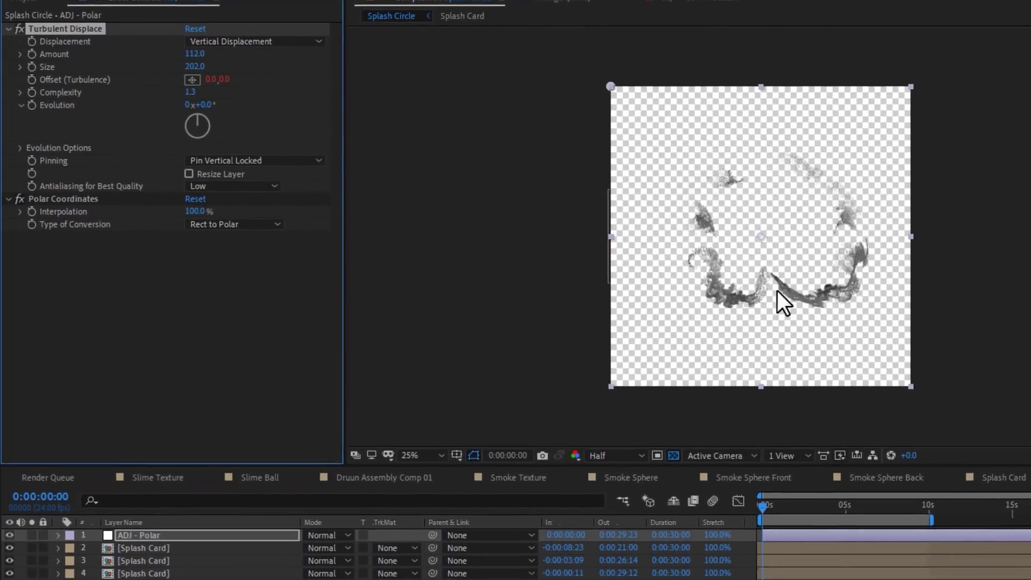
Step: Stretch all four Splash Card layers vertically until they extend past the composition's upper edge, and preview the widened splash
left_click(185, 548)
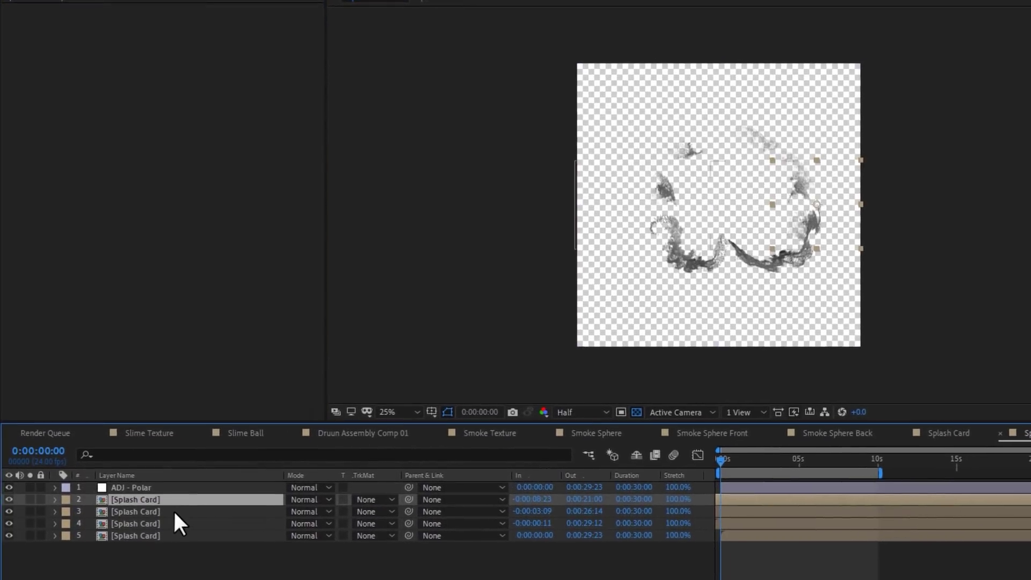
left_click(163, 535, "shift")
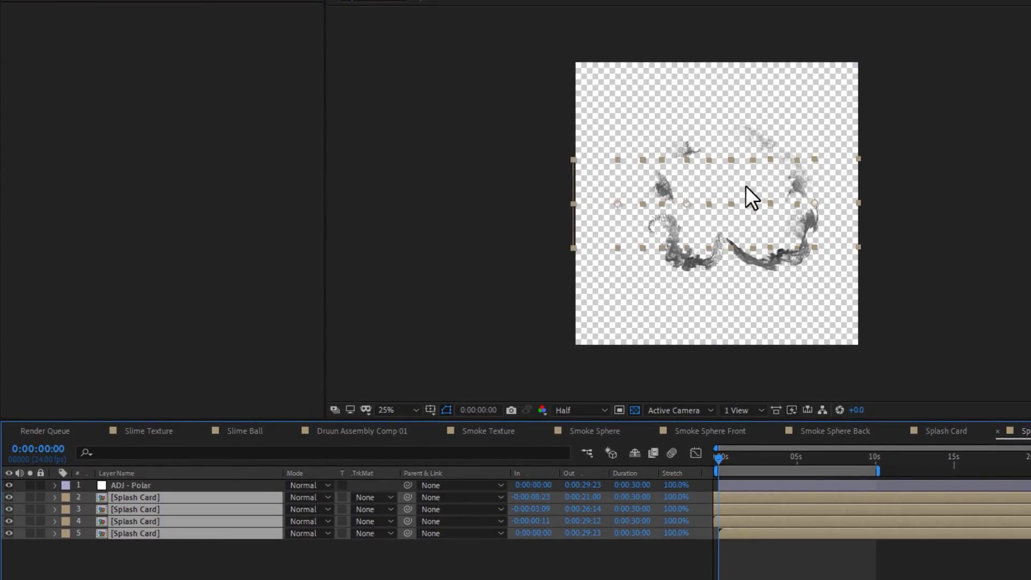
mouse_move(823, 227)
left_mouse_down()
mouse_move(830, 138)
mouse_move(833, 295)
mouse_move(827, 170)
mouse_move(812, 198)
mouse_move(826, 313)
mouse_move(833, 228)
mouse_move(820, 228)
mouse_move(819, 239)
left_mouse_up()
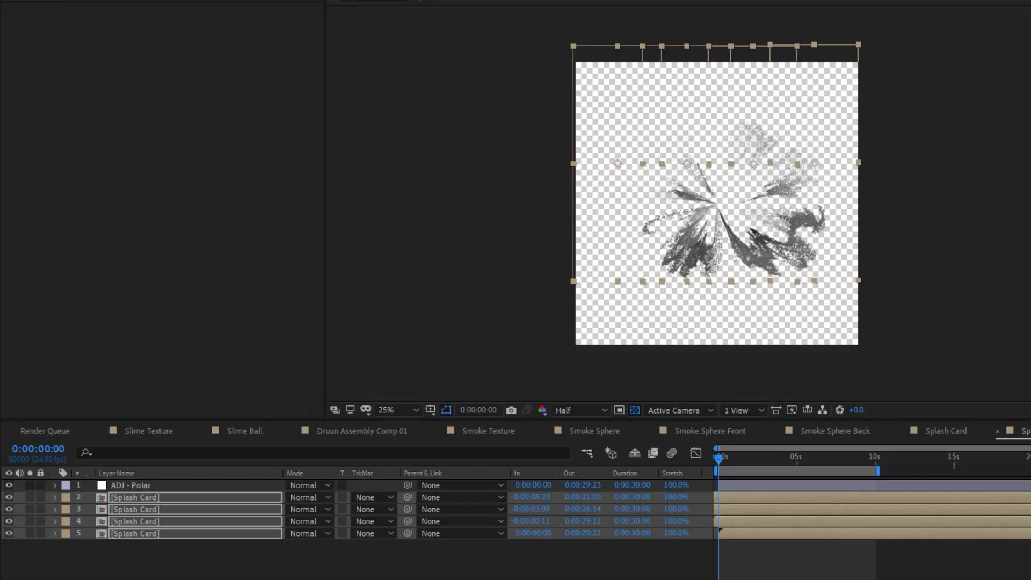
key("space")
key("slash")
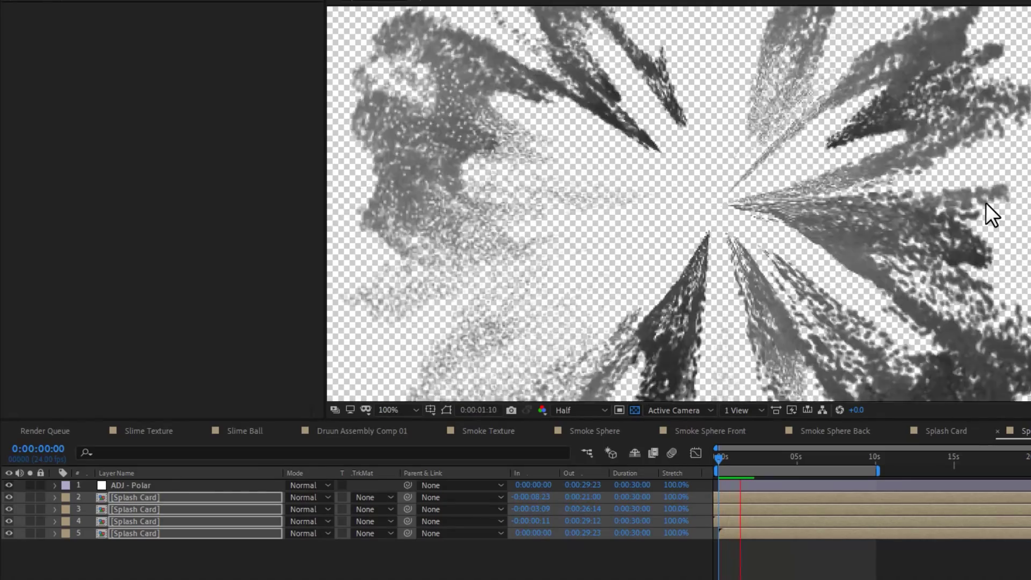
key("comma")
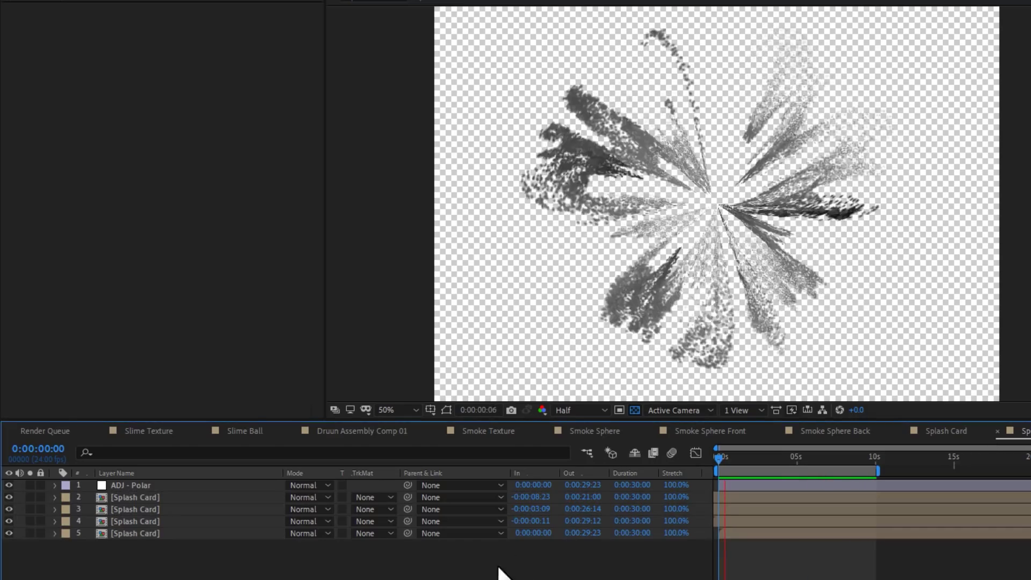
Step: Duplicate the uppermost Splash Card layer, reshape the copy wider and shorter near the canvas's upper middle, and shift its In point to -0:00:10:01
left_click(740, 462)
left_click(740, 462)
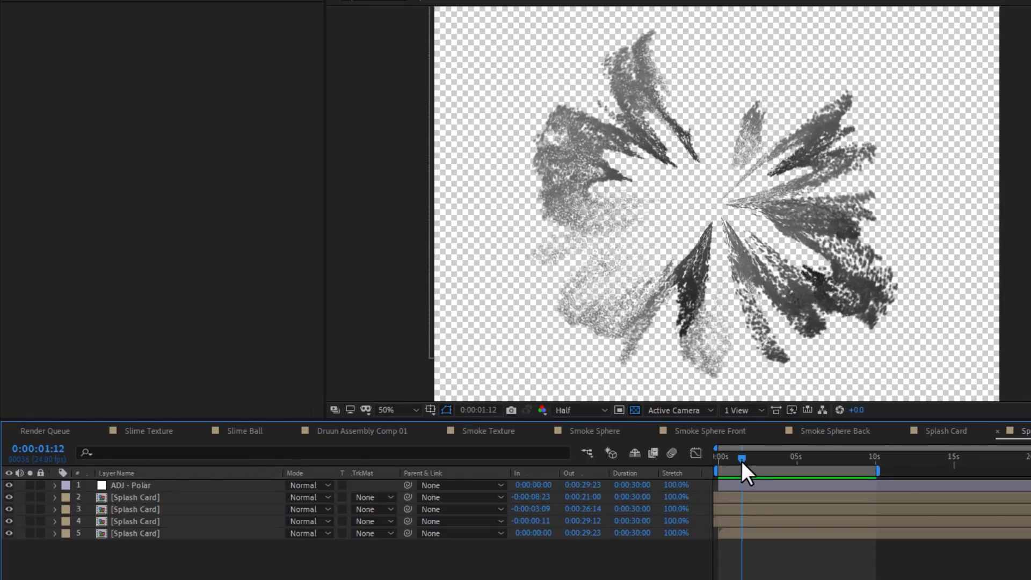
left_click(403, 500)
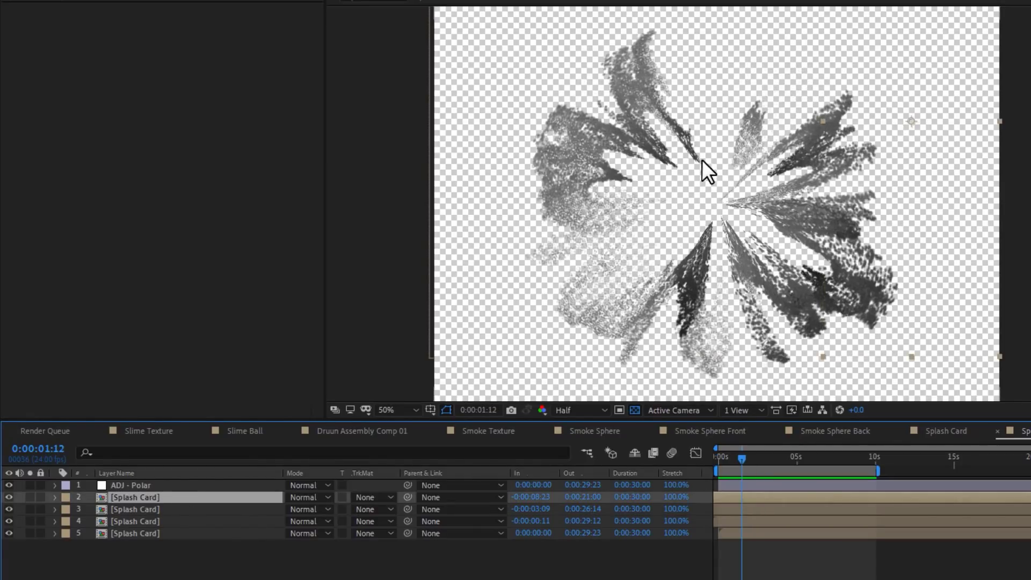
key("comma")
key("comma")
key("ctrl+d")
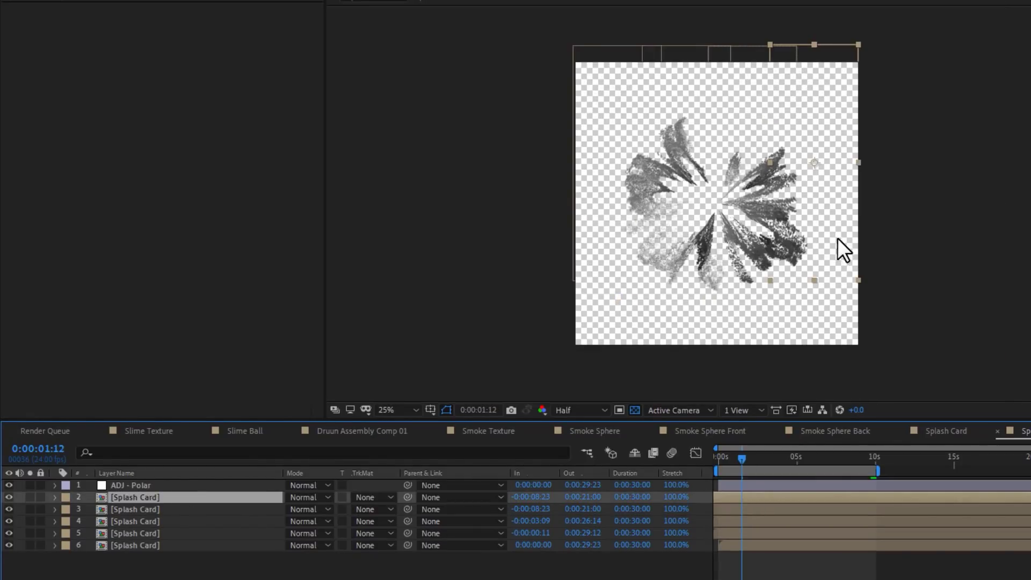
left_click_drag(858, 279, 748, 166)
left_click_drag(746, 461, 726, 462)
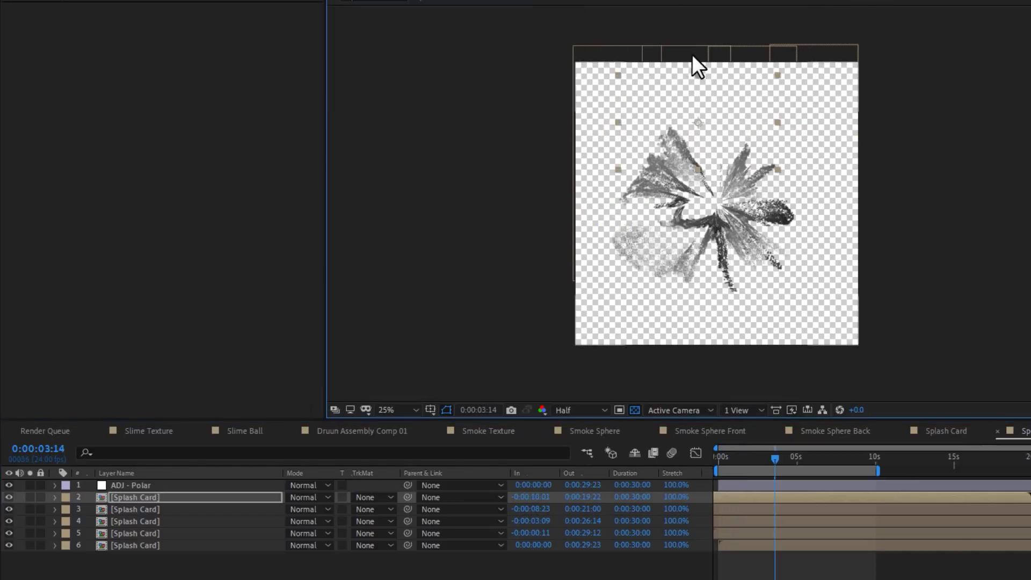
Step: Stretch the Splash Card on layer 5 further vertically, nudge it into place, and preview the animation from the start
left_click(690, 53)
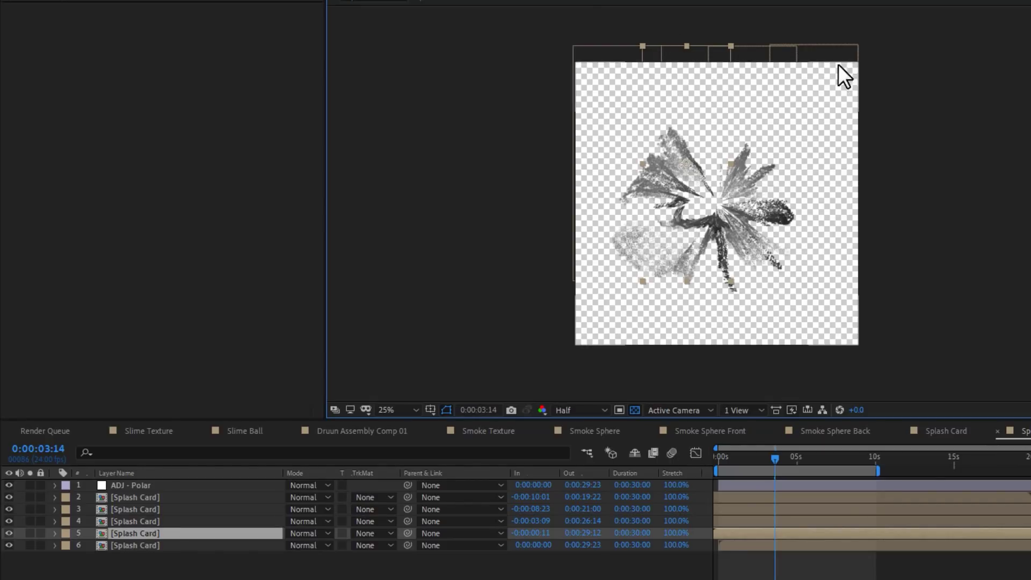
left_click_drag(686, 282, 686, 316)
left_click_drag(684, 245, 685, 268)
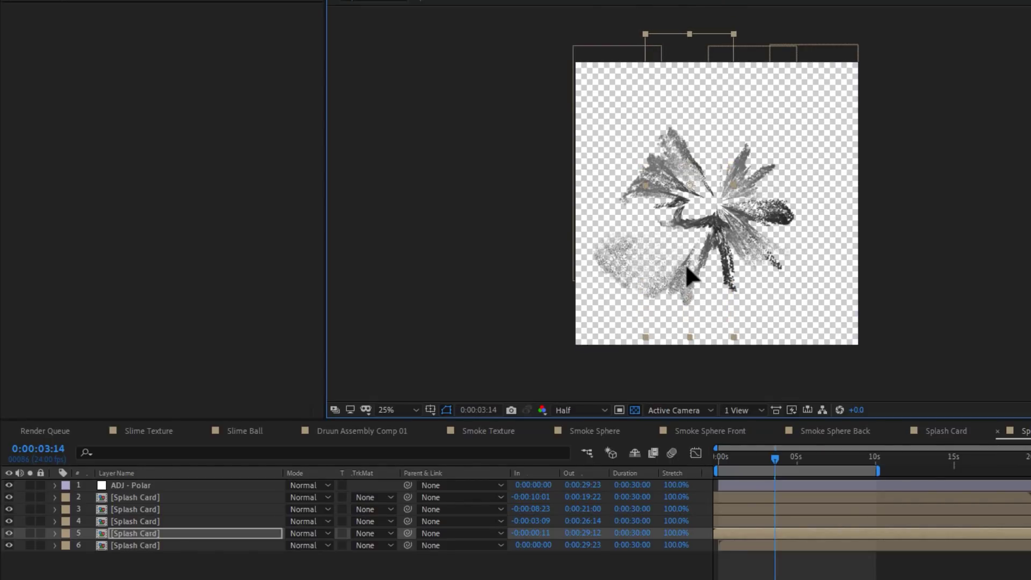
left_click(731, 455)
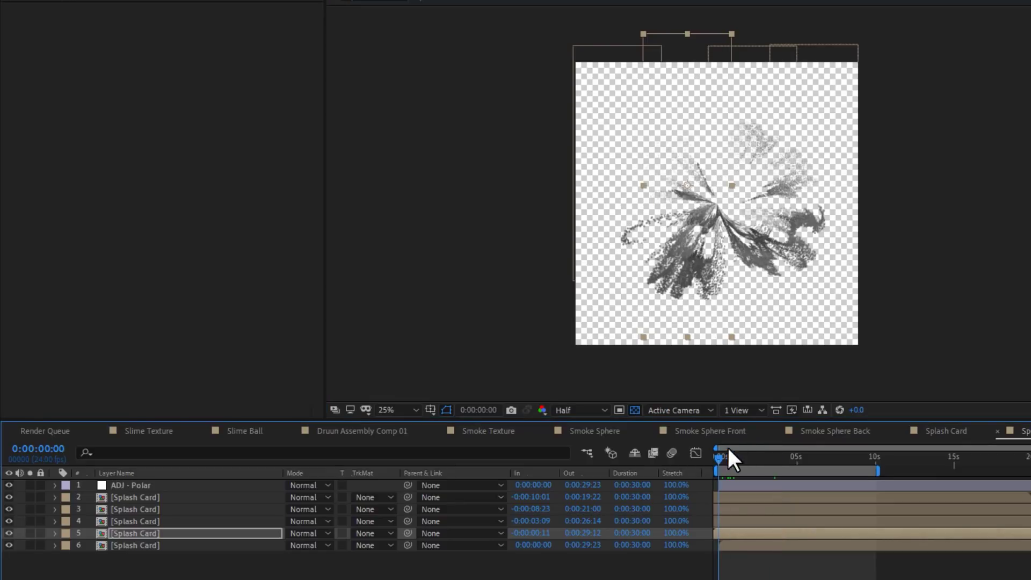
key("space")
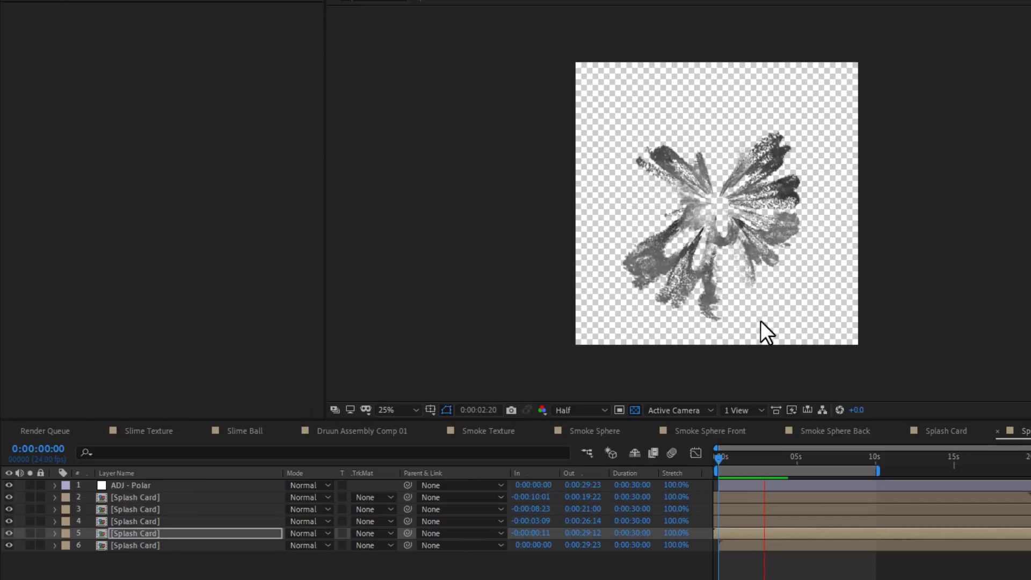
Step: Create a new adjustment layer, place it above ADJ - Polar, and rename it ADJ - Copy and Rotate
left_click(170, 499)
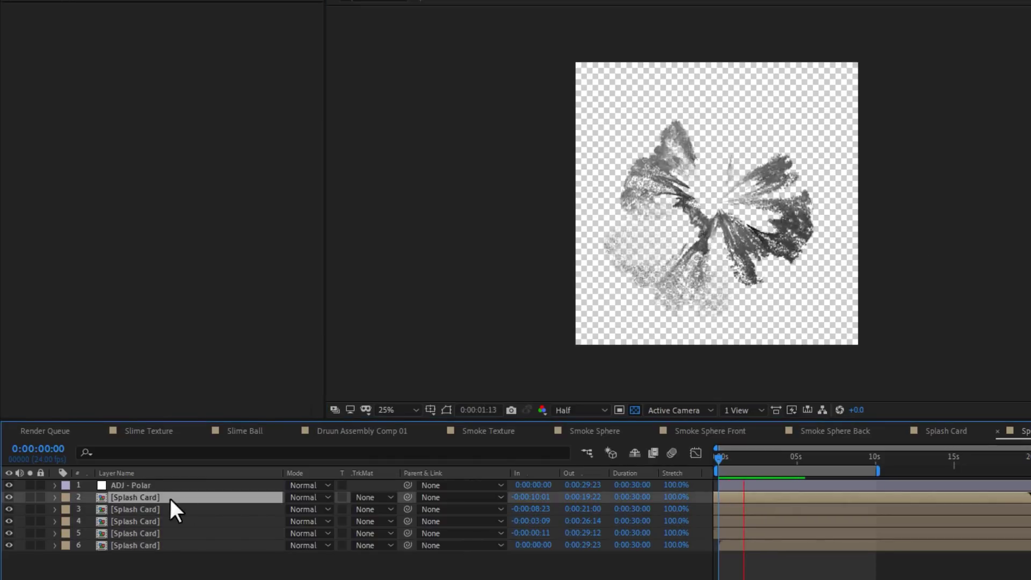
left_click(662, 215)
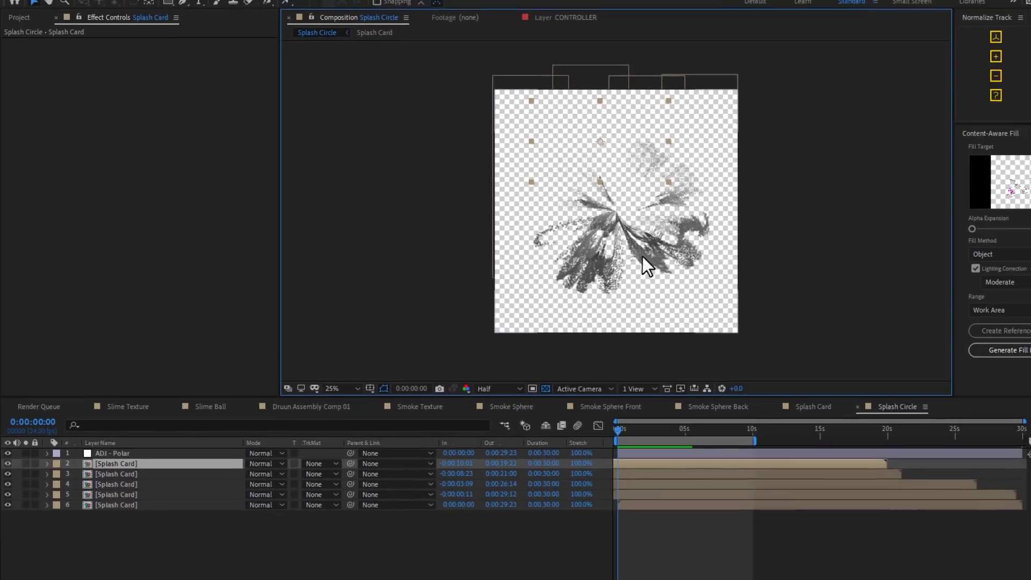
left_click(97, 2)
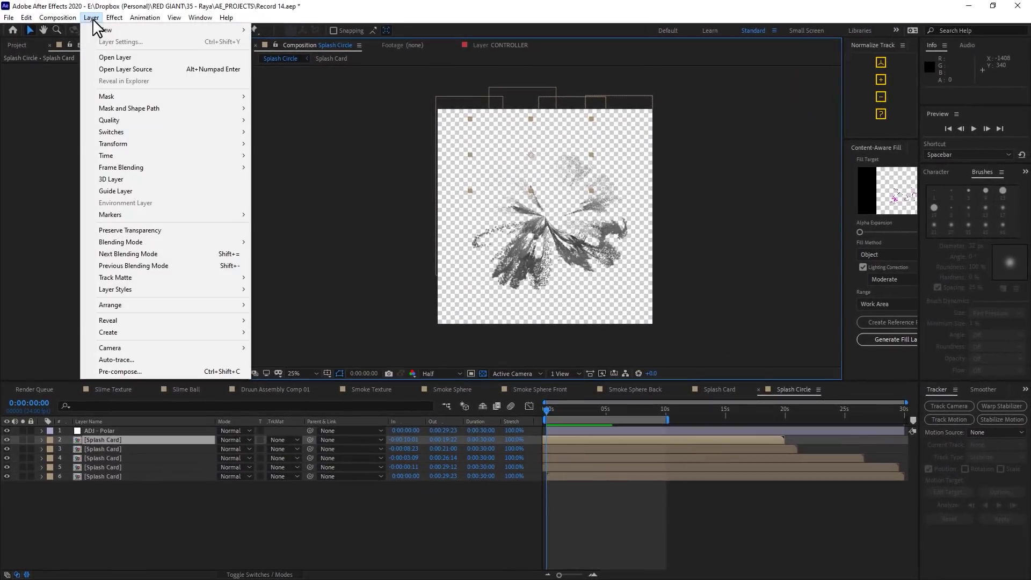
mouse_move(107, 31)
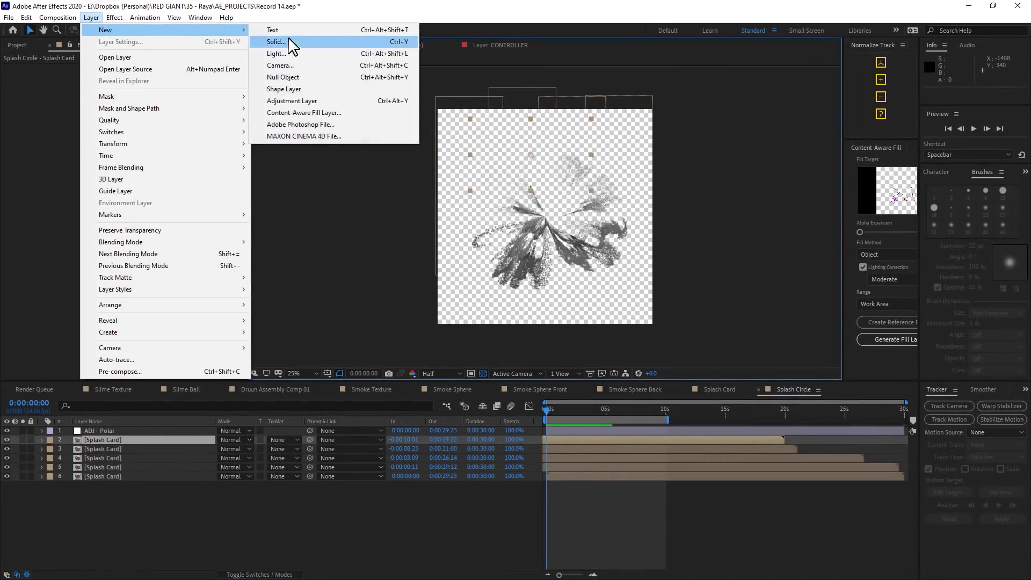
left_click(314, 101)
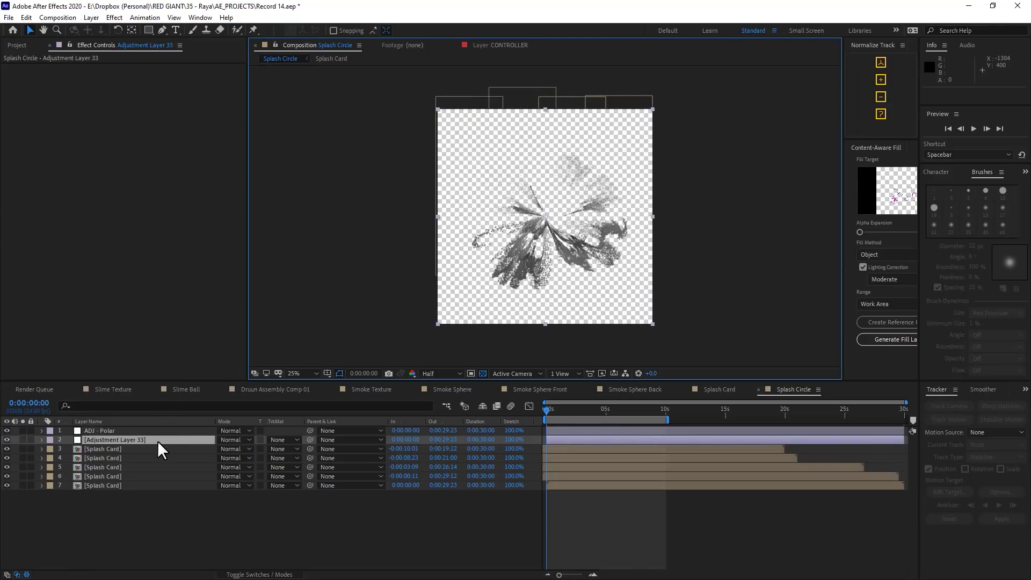
left_click_drag(156, 440, 163, 430)
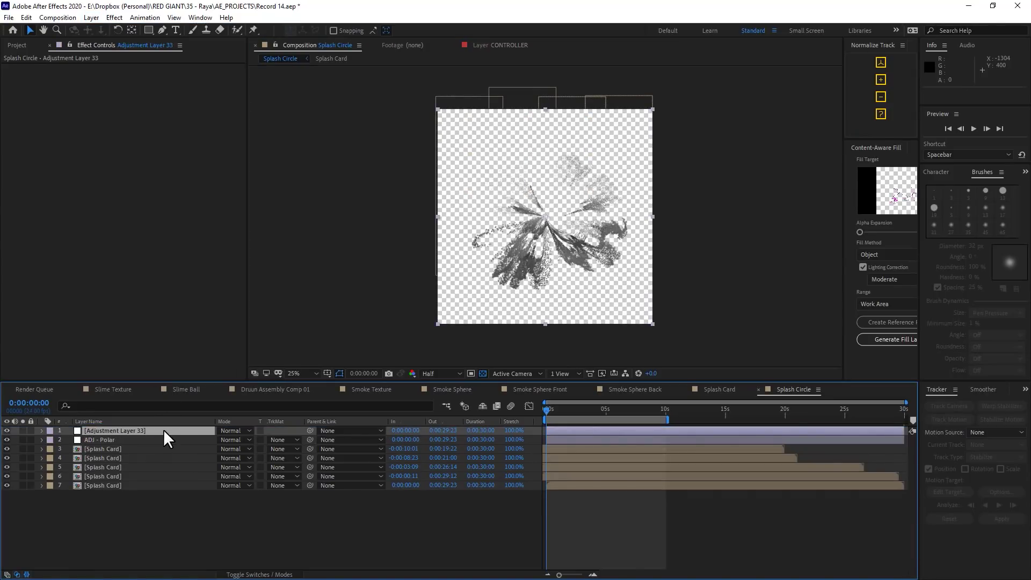
key("Return")
type("ADJ")
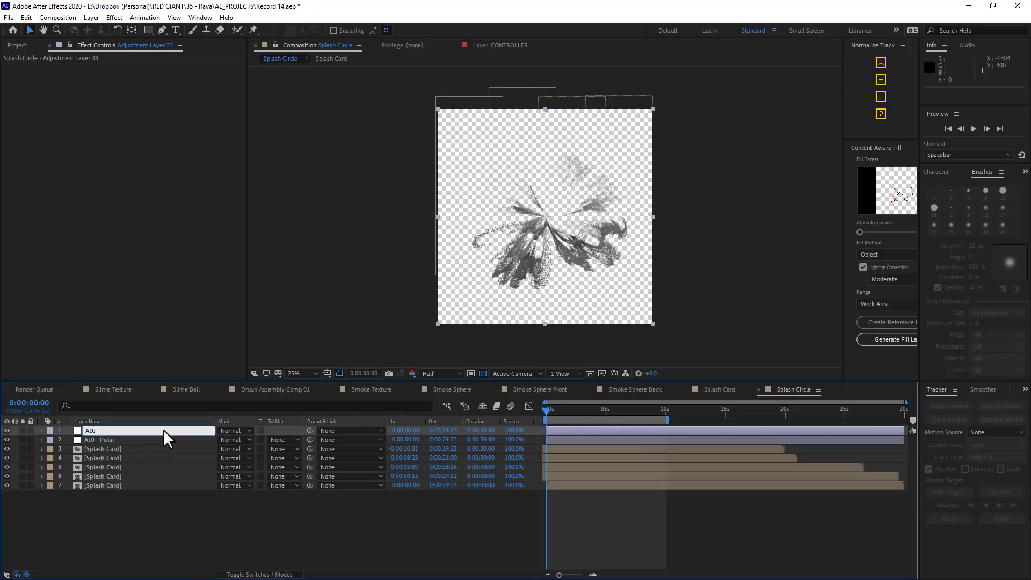
type(" - Copy and Rotate")
key("Return")
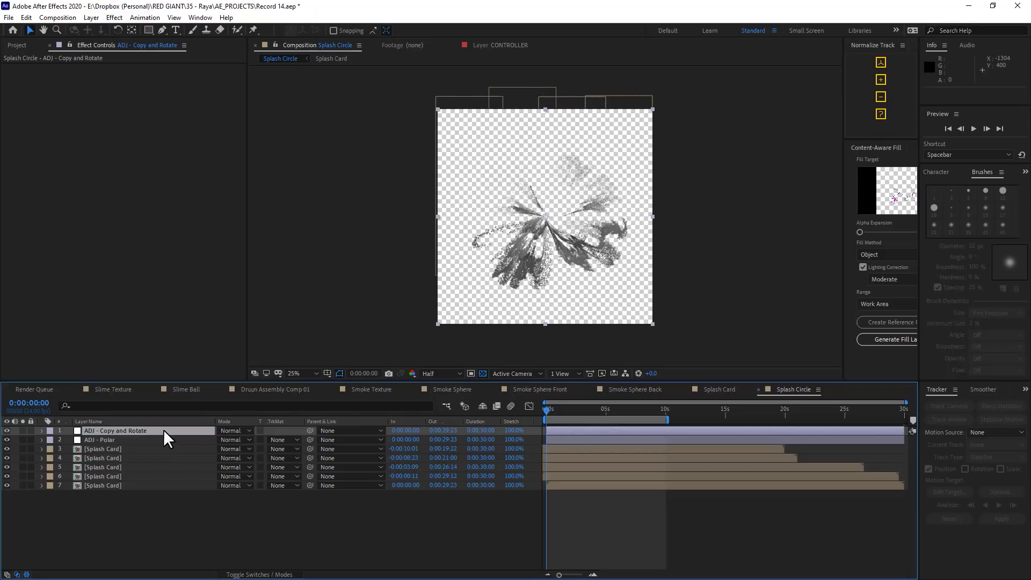
Step: Apply the Transform effect to ADJ - Copy and Rotate and set its Rotation to 90 degrees
right_click(140, 196)
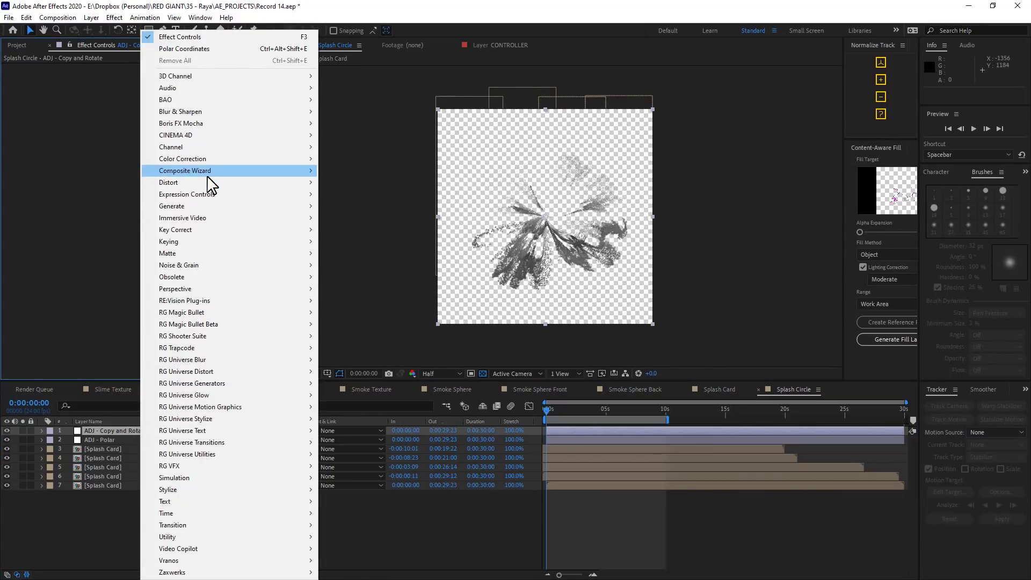
mouse_move(211, 181)
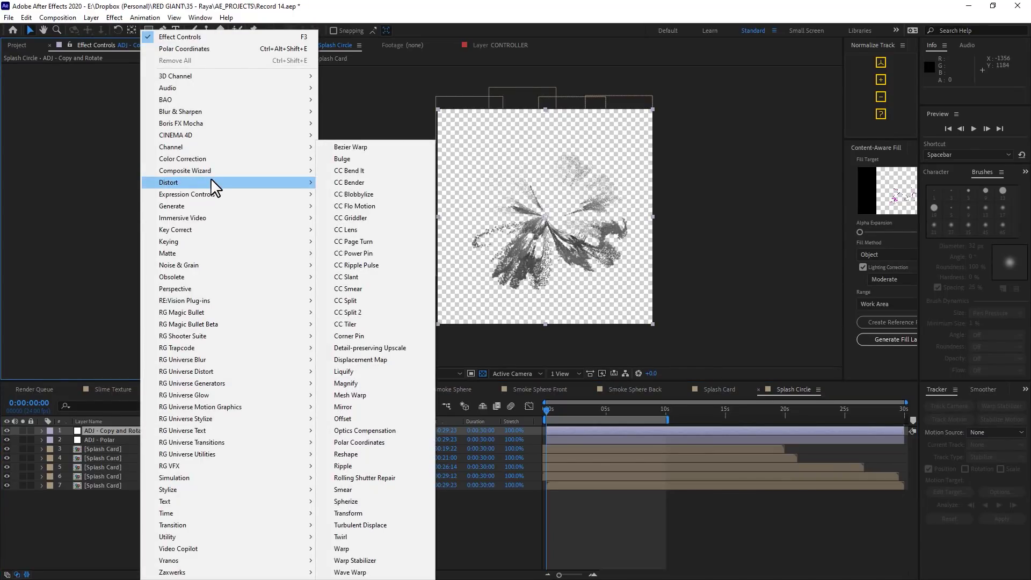
left_click(396, 514)
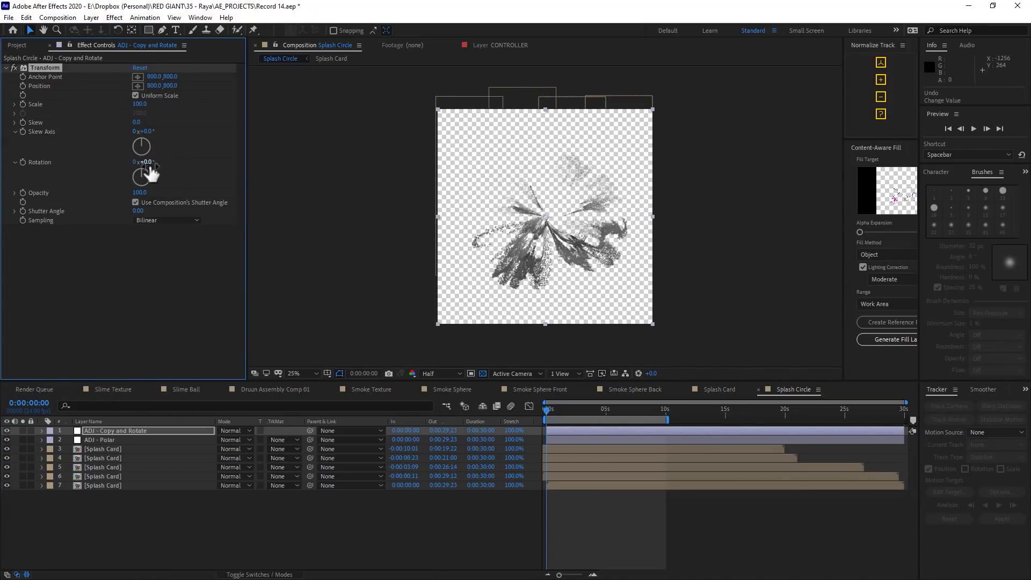
left_click_drag(144, 171, 156, 174)
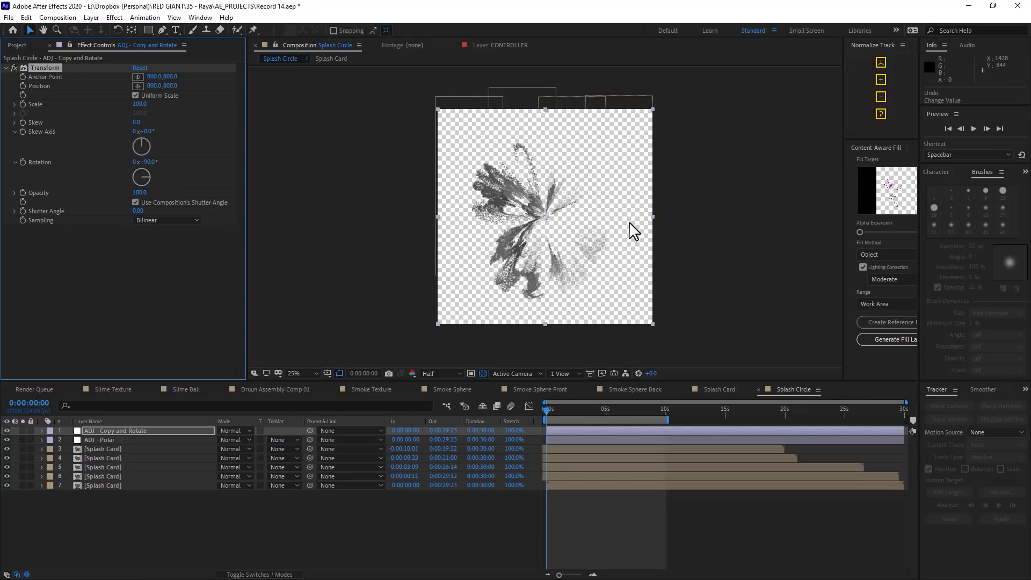
Step: Set ADJ - Copy and Rotate to Multiply blending, compare the result with the layer hidden, and lower its Opacity to 50%
left_click(234, 430)
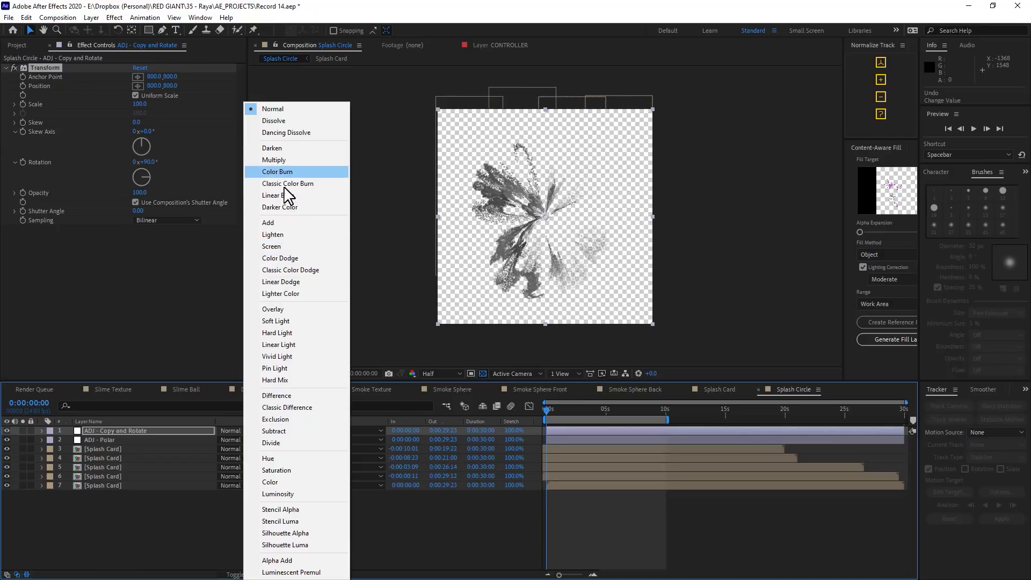
left_click(315, 160)
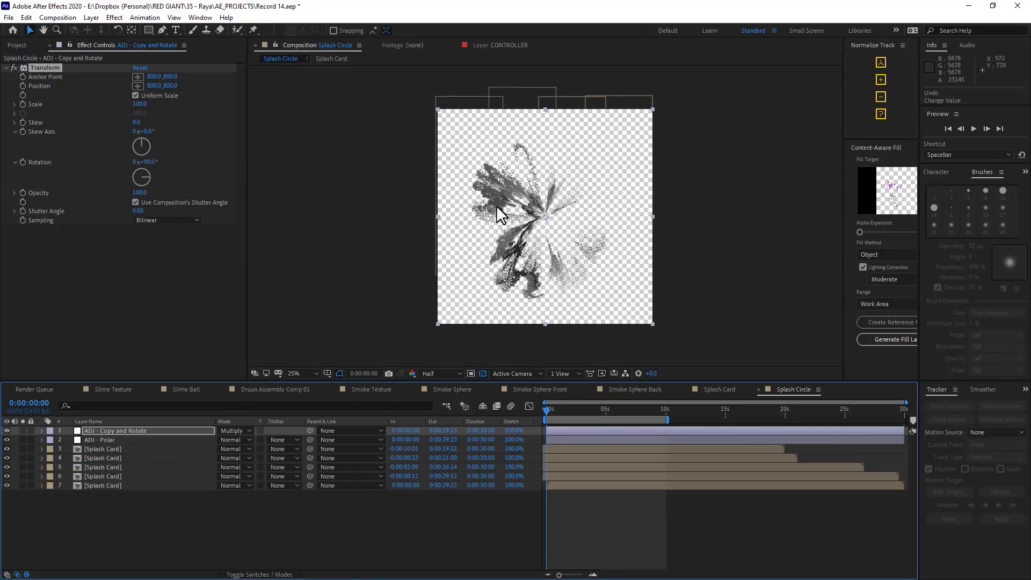
left_click(7, 430)
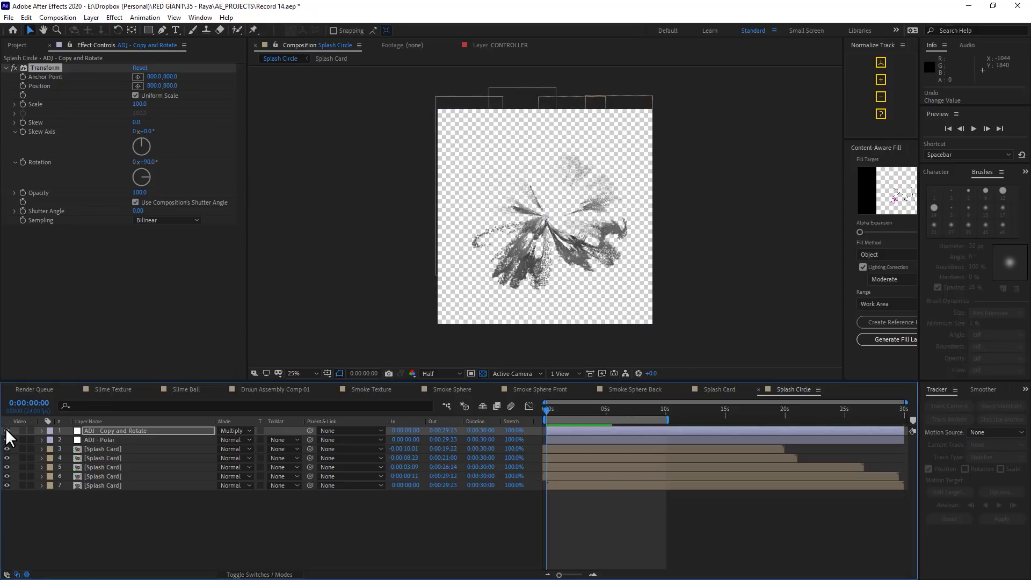
left_click(6, 430)
key("t")
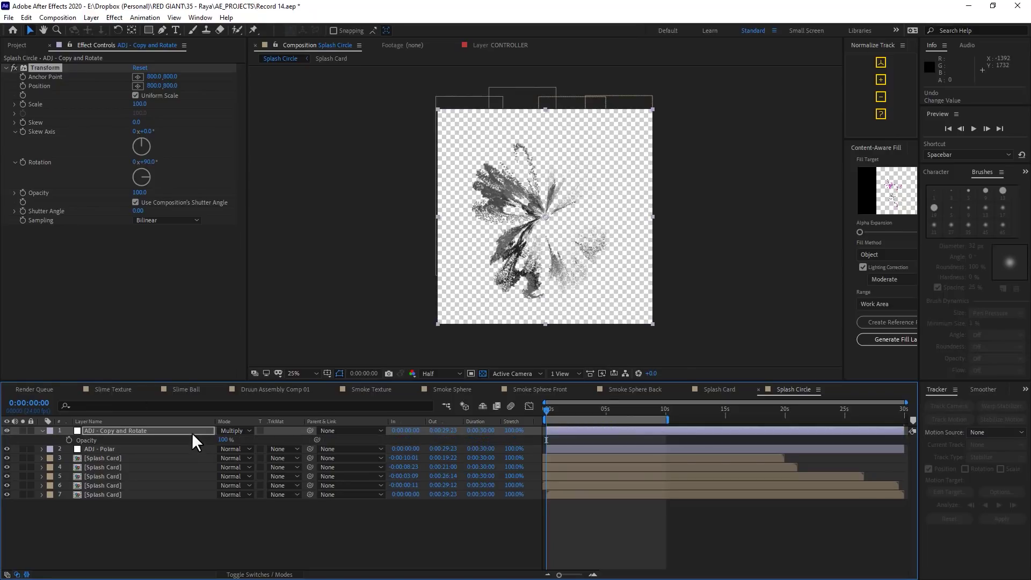
left_click_drag(225, 440, 210, 448)
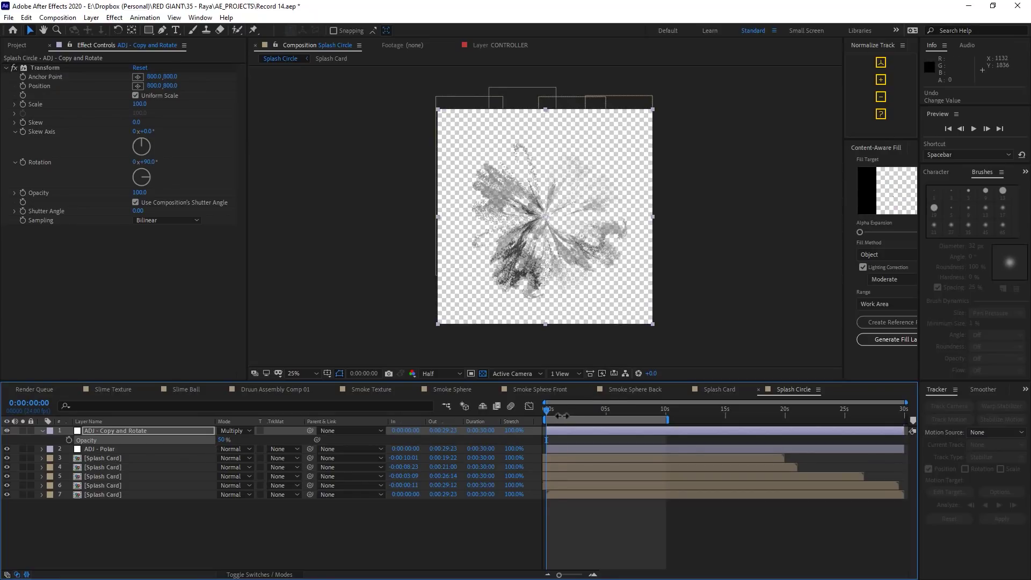
Step: Apply Turbulent Displace to ADJ - Copy and Rotate, with Amount set to 76 and Complexity to 1.2
left_click_drag(560, 415, 611, 408)
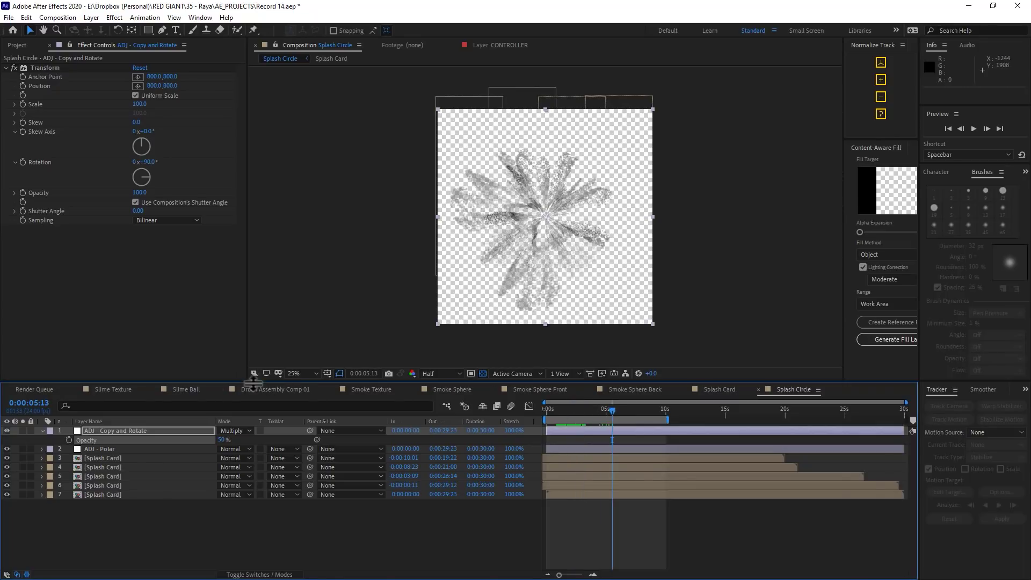
key("ctrl+space")
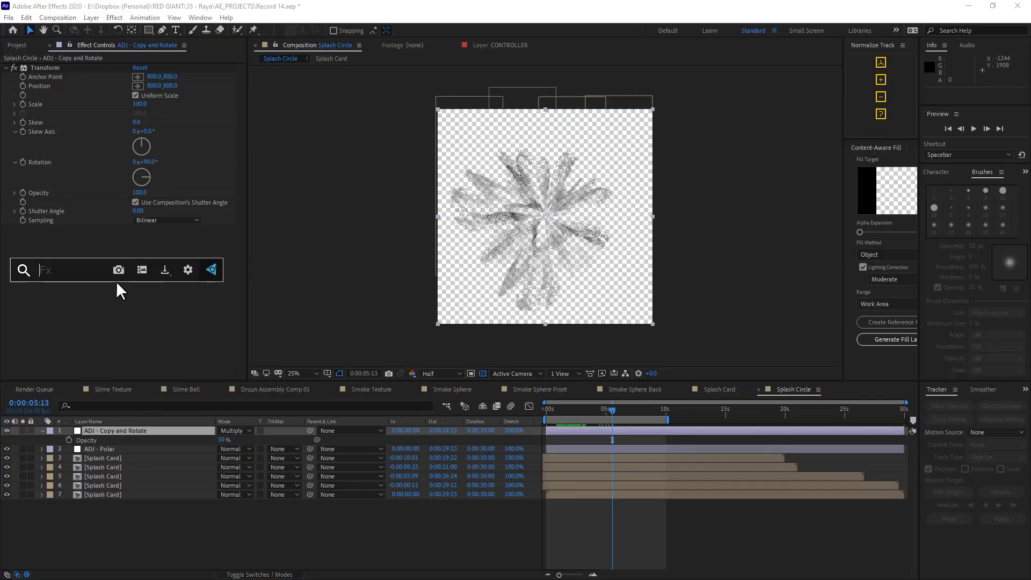
type("tu")
key("Return")
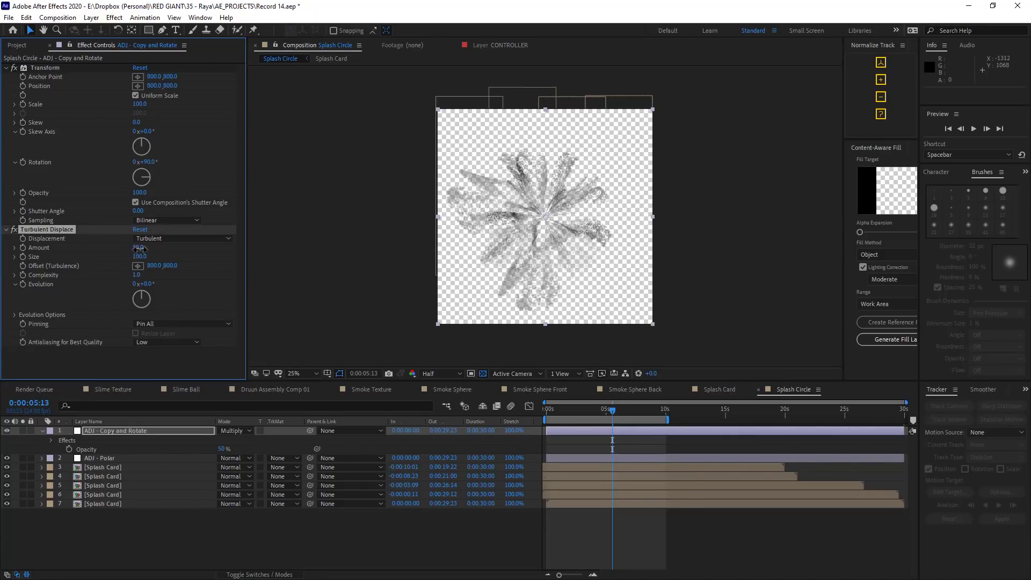
left_click_drag(140, 249, 154, 249)
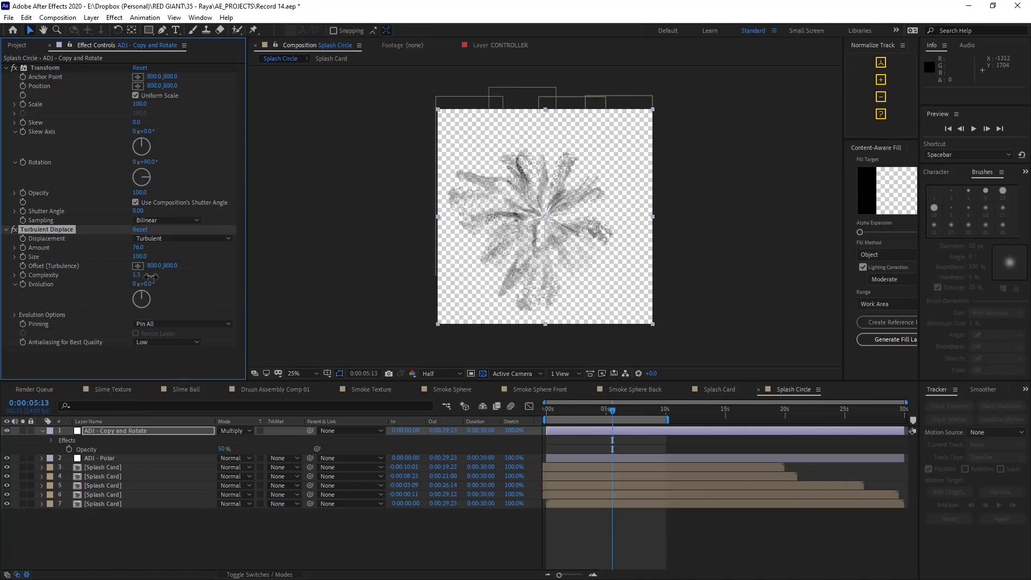
Step: Drive the Turbulent Displace Evolution with the expression time*300, and lower the effect's Amount to 57
left_click(24, 284, "alt")
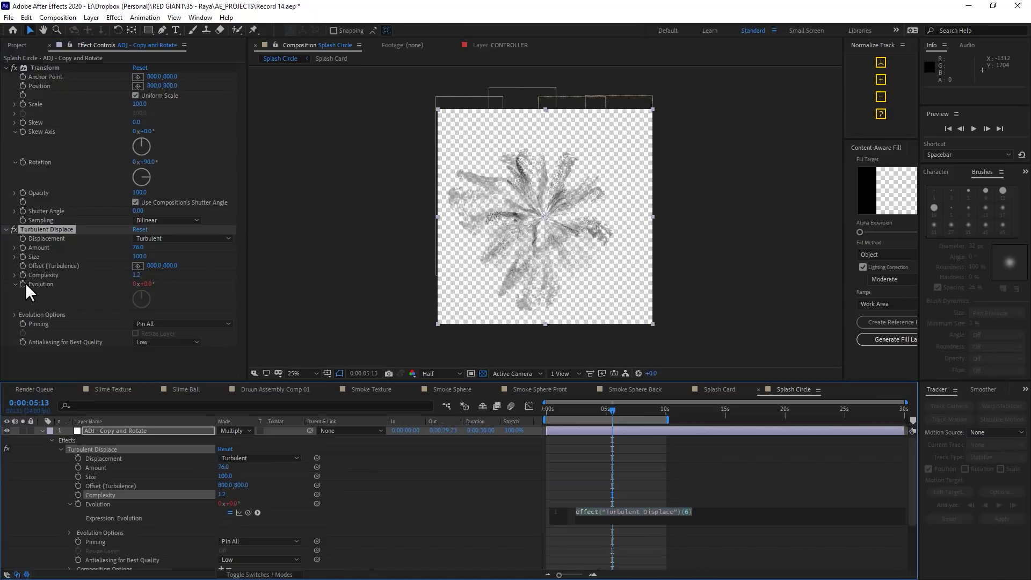
type("time")
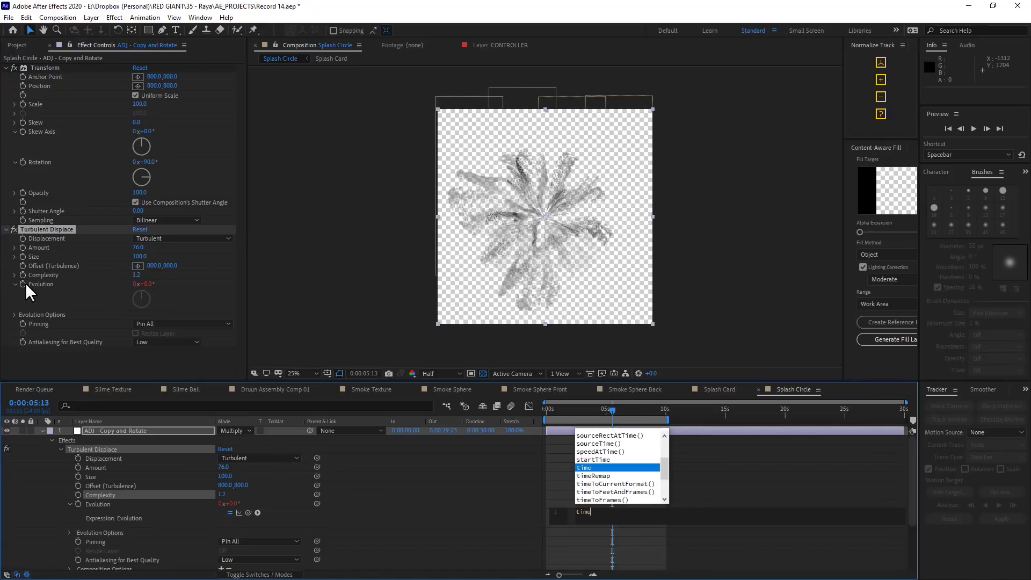
type("*300")
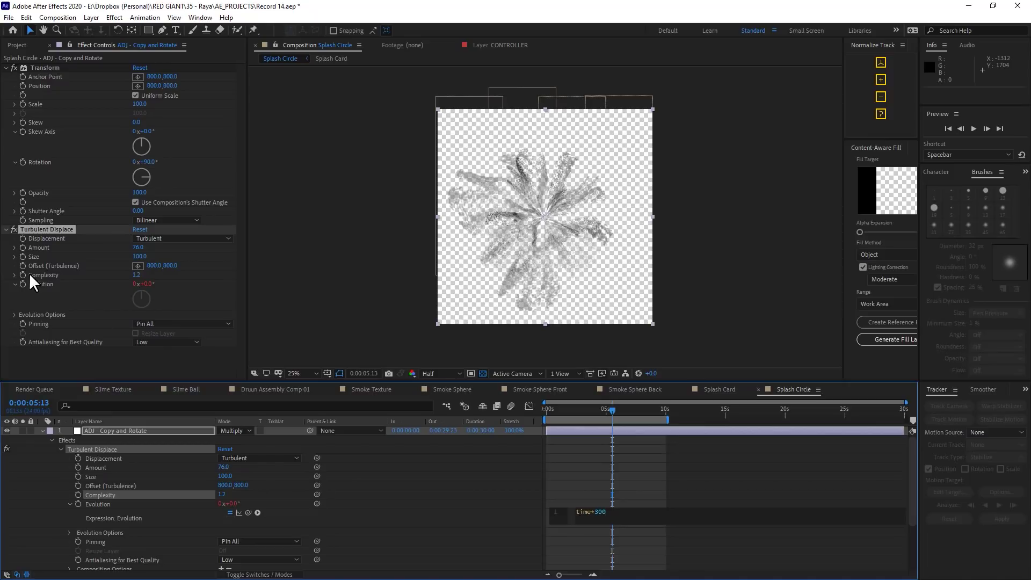
left_click(585, 482)
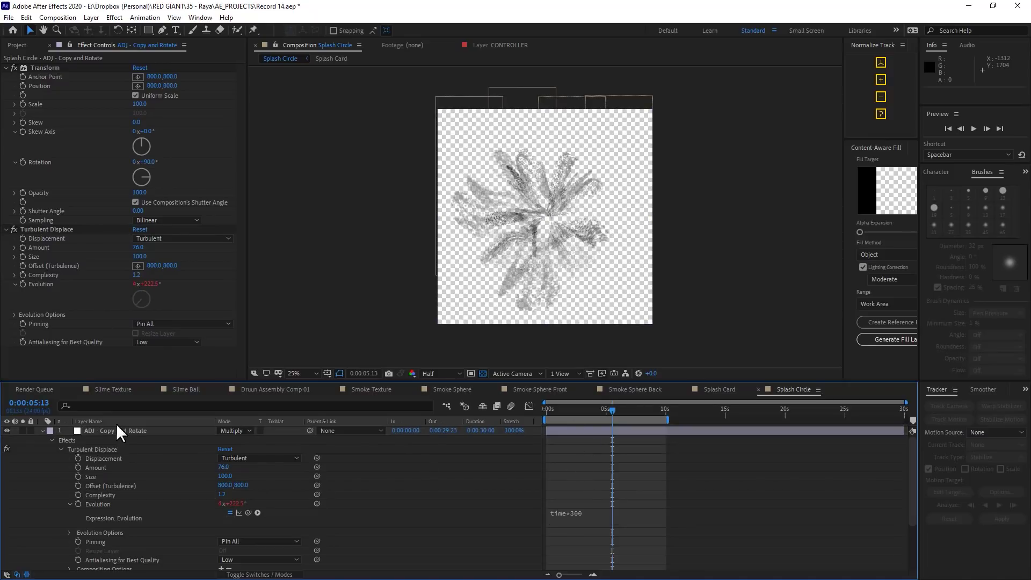
left_click(42, 430)
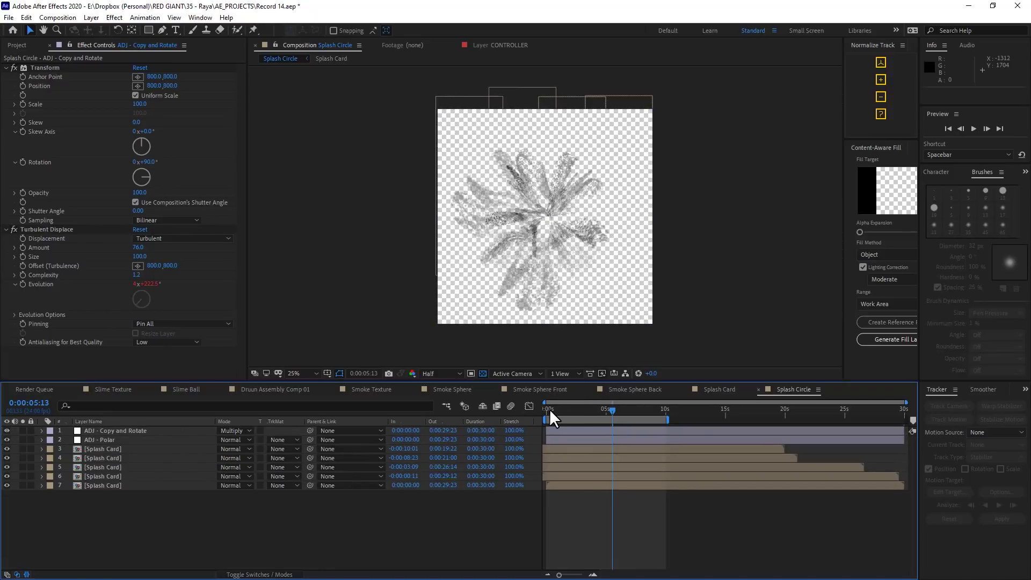
left_click_drag(551, 408, 583, 402)
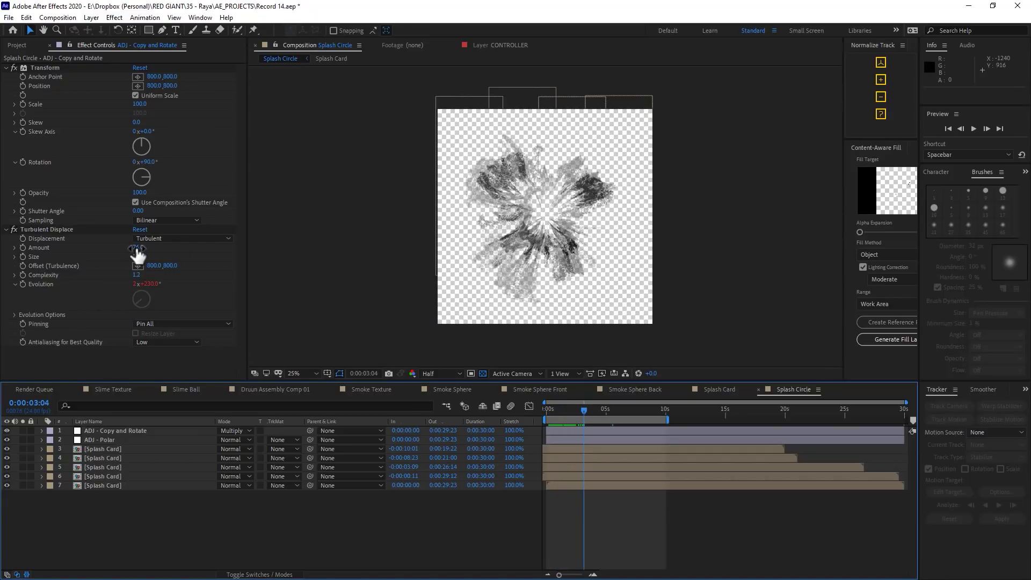
left_click_drag(138, 252, 133, 249)
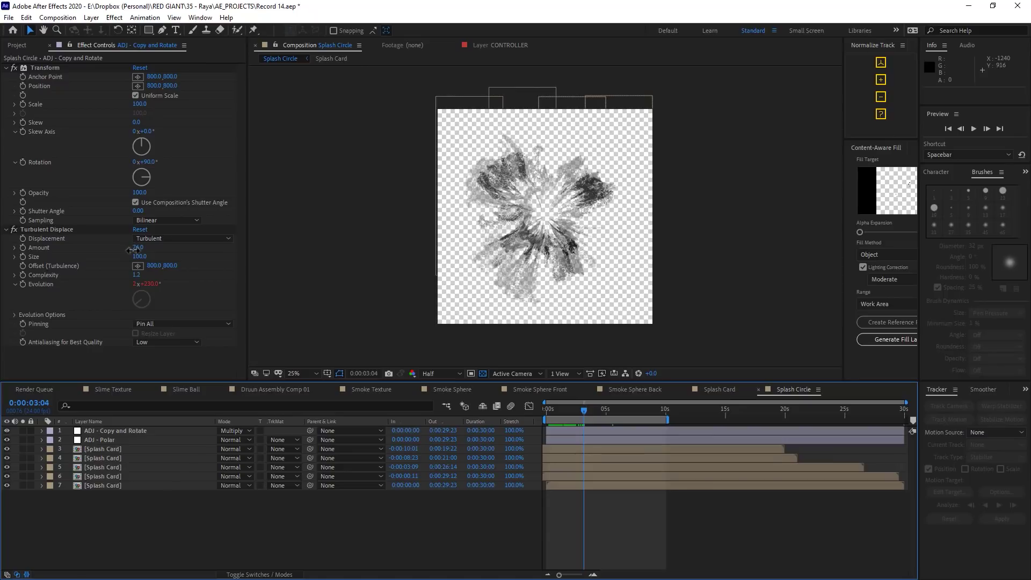
Step: Try the Twist displacement type in Turbulent Displace, preview the animation, and undo the change
left_click(192, 237)
left_click(183, 273)
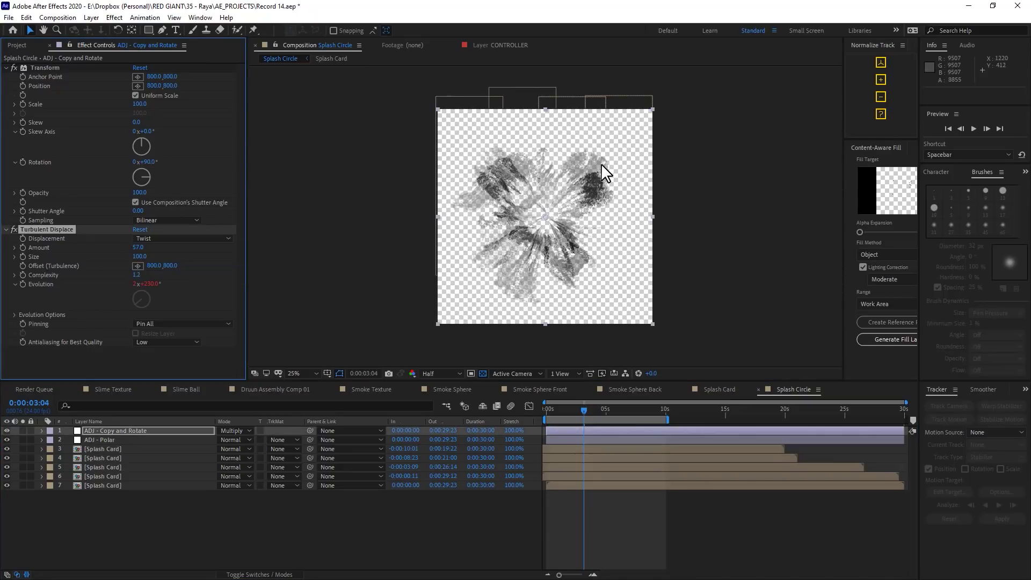
left_click(975, 130)
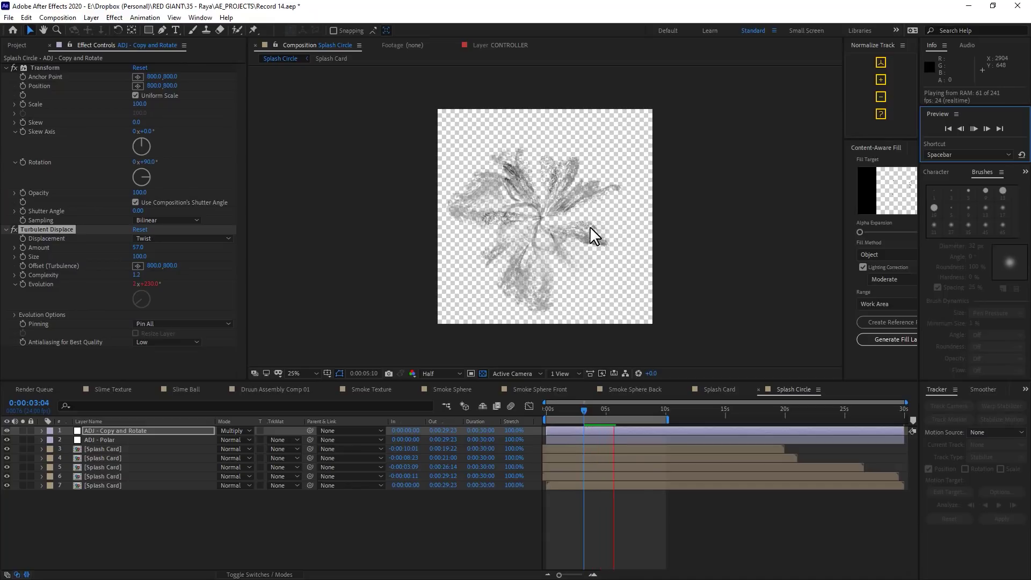
key("space")
key("ctrl+z")
Step: Create a new adjustment layer above ADJ - Copy and Rotate and rename it ADJ - Alpha
key("period")
key("period")
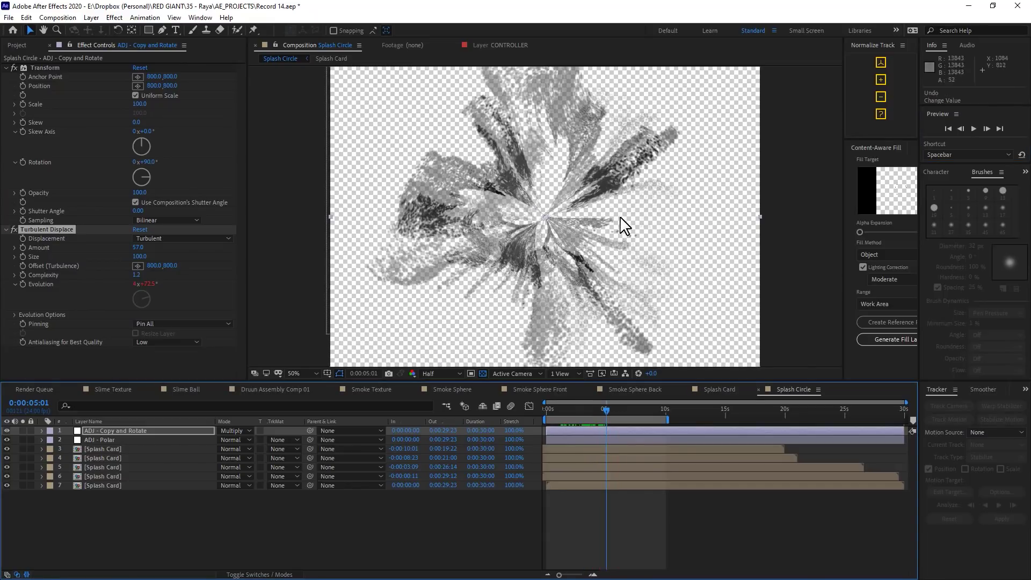
key("period")
key("period")
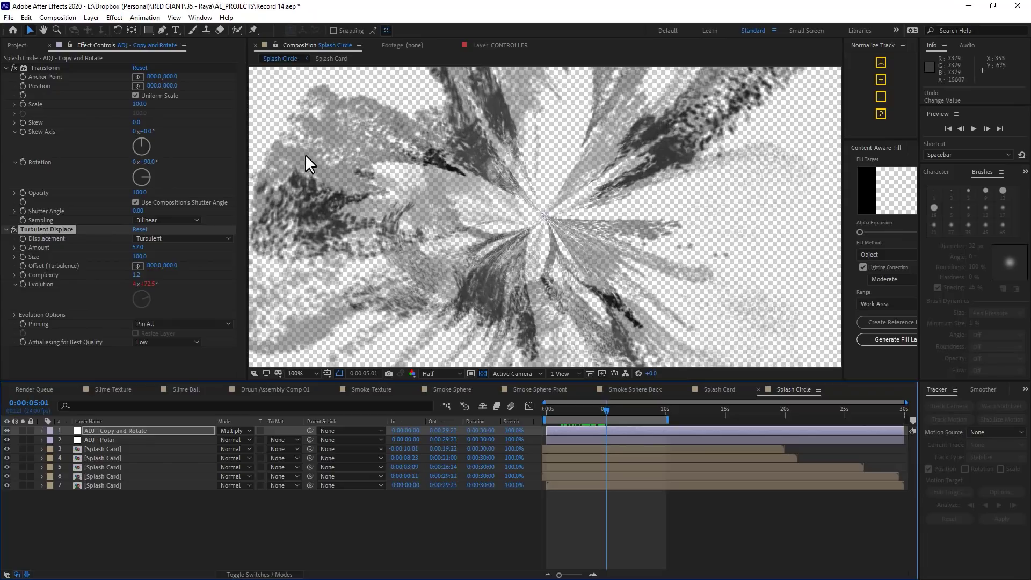
key("comma")
key("comma")
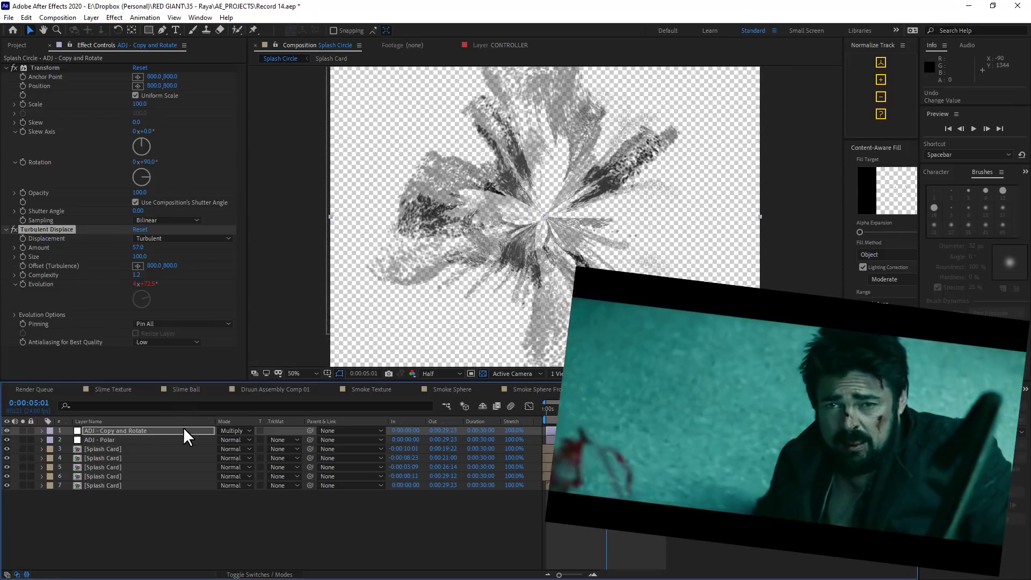
left_click(91, 17)
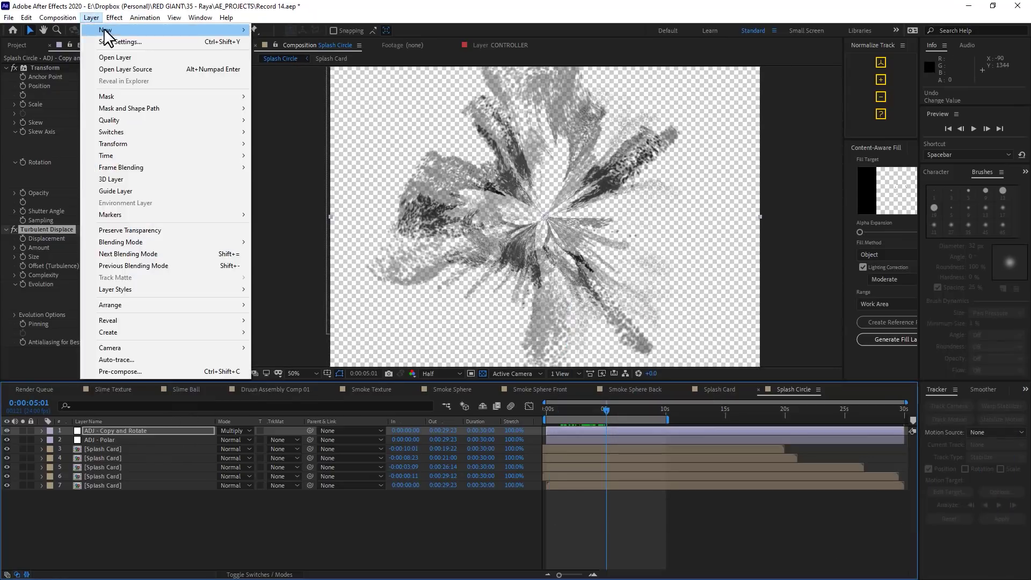
mouse_move(104, 30)
left_click(335, 101)
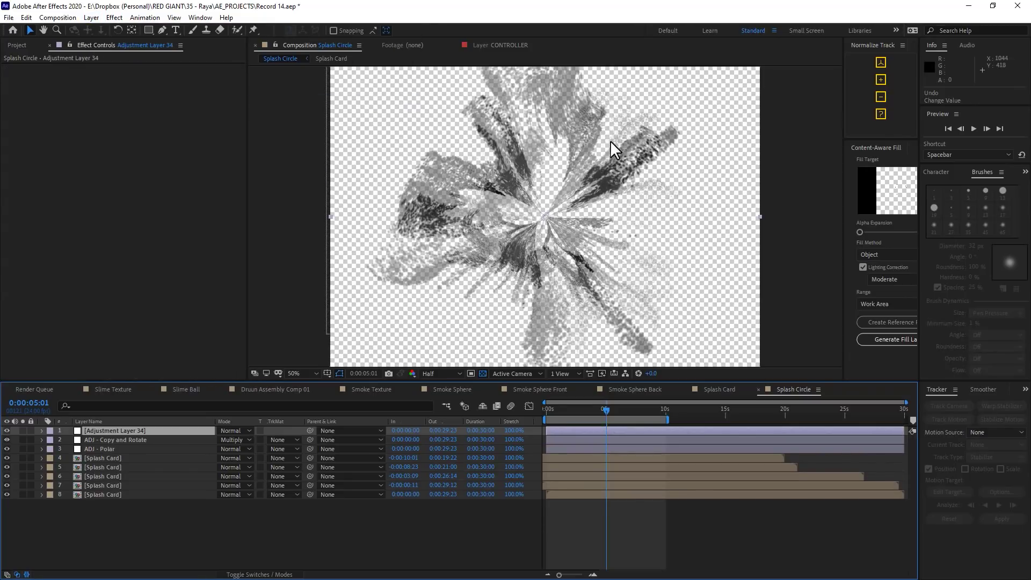
key("comma")
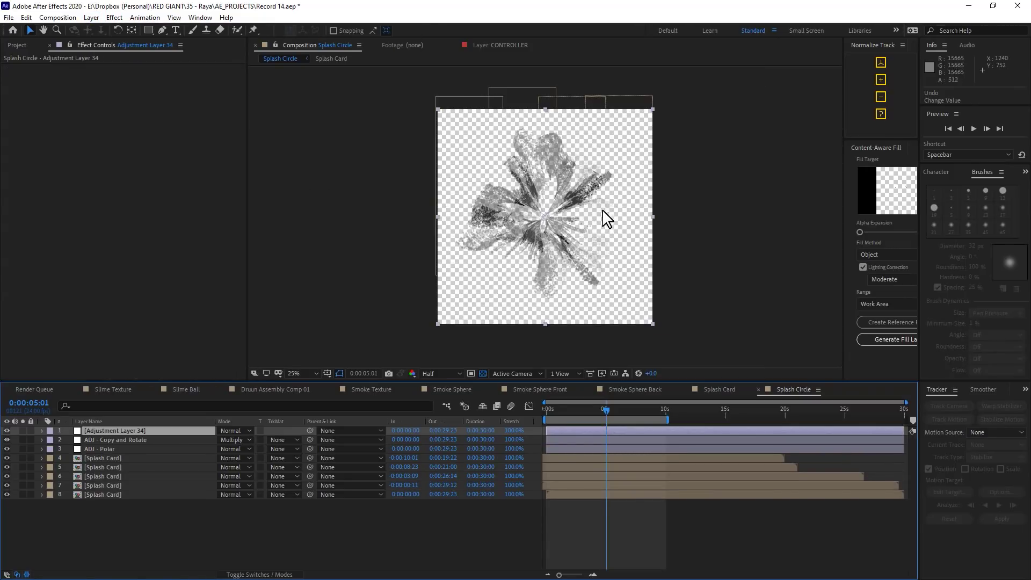
key("period")
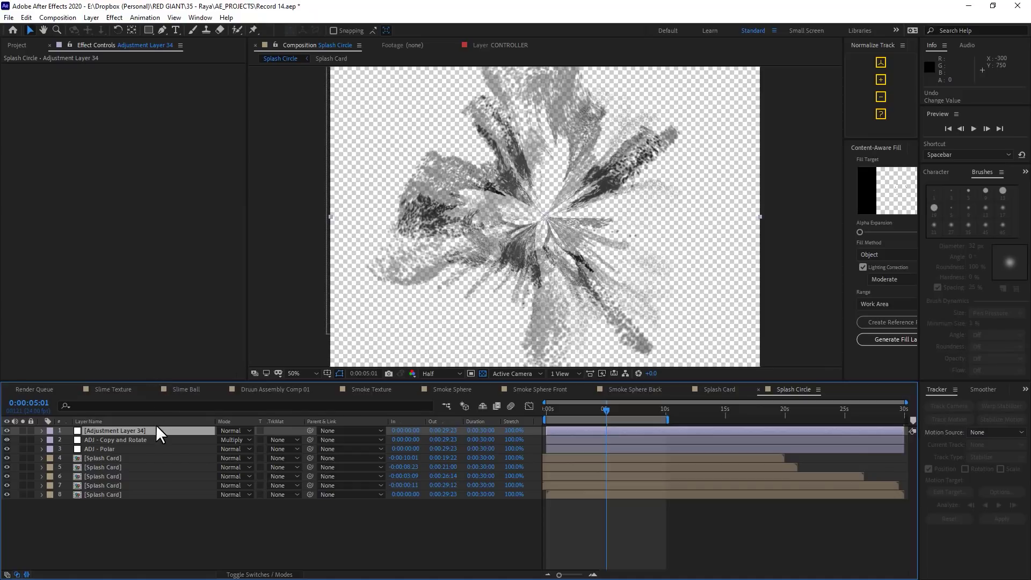
key("Return")
type("ADJ")
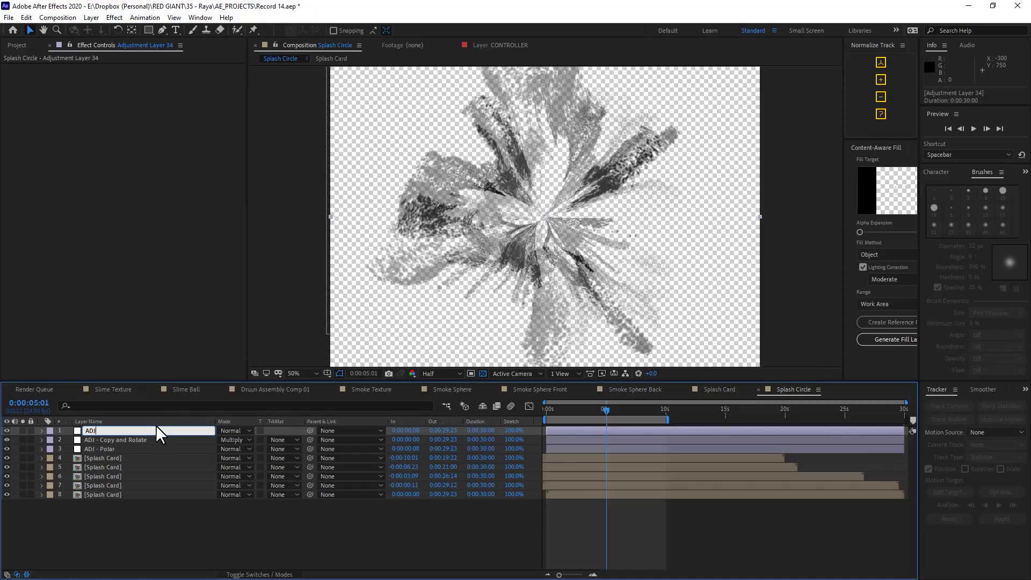
type(" - Alpha")
key("Return")
Step: Apply the Matte Choker effect to ADJ - Alpha and check the splash at several points in time
left_click(115, 194)
right_click(115, 194)
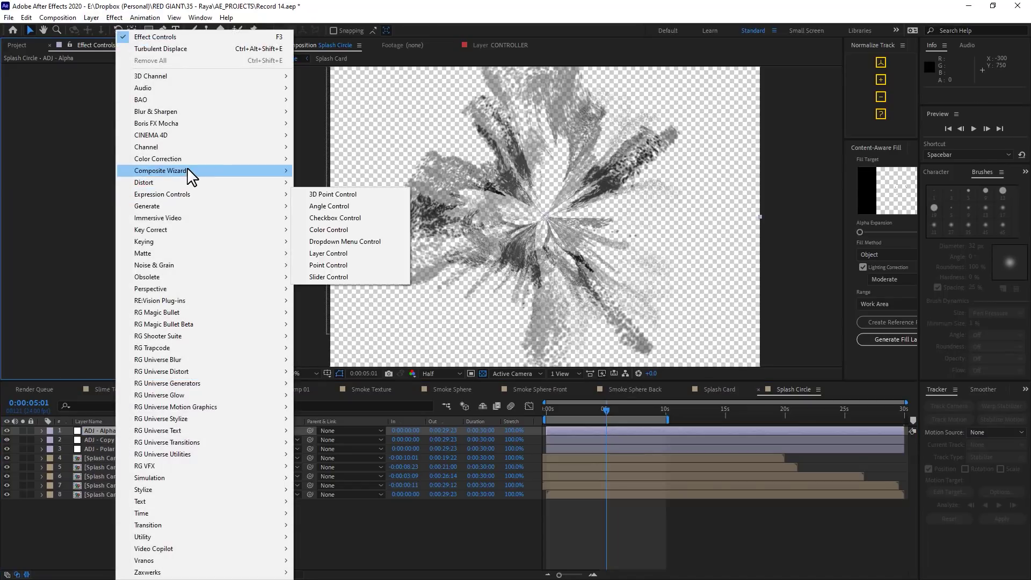
mouse_move(265, 255)
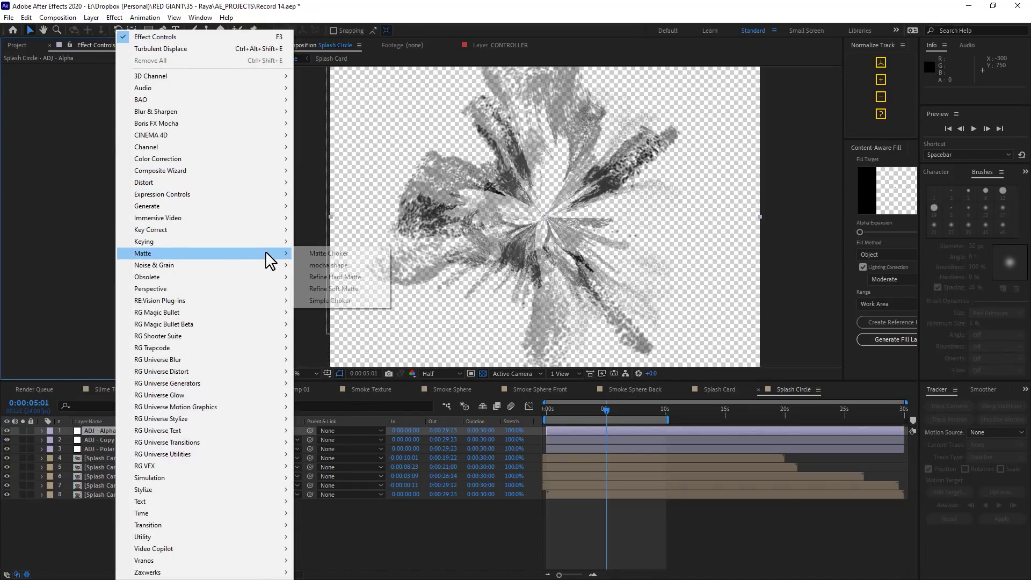
left_click(343, 252)
left_click(609, 410)
left_click_drag(611, 409, 601, 413)
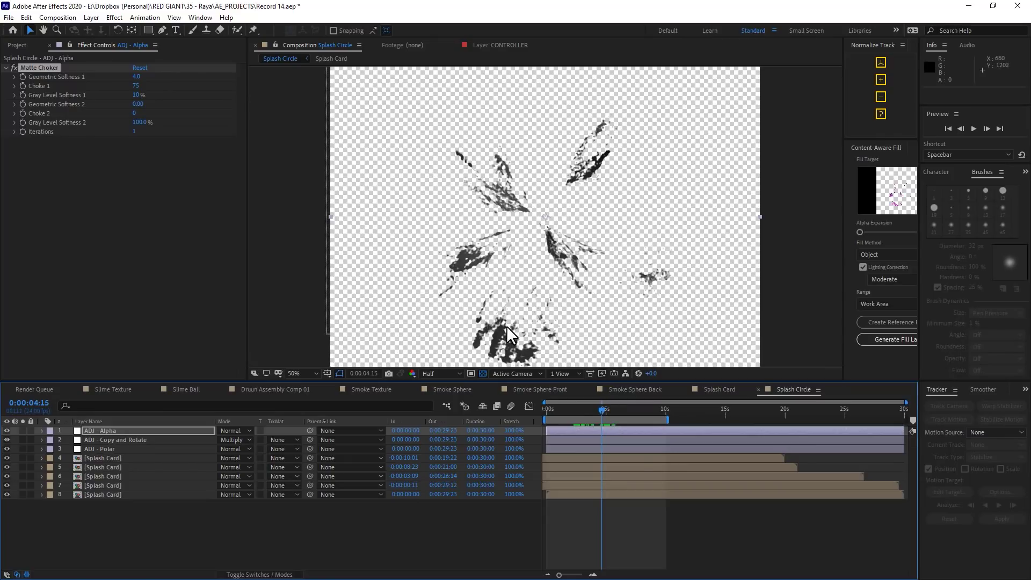
left_click_drag(578, 408, 569, 412)
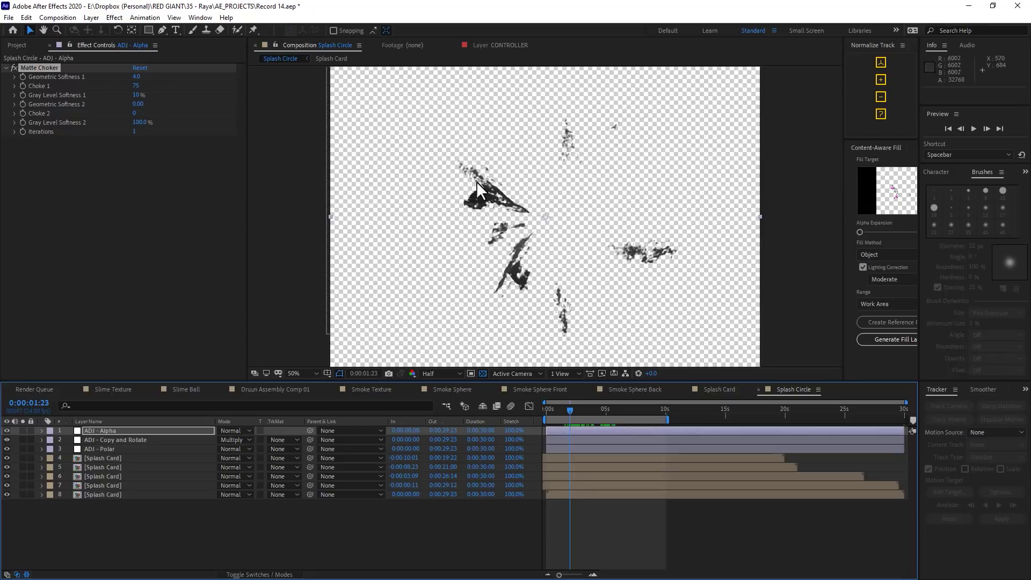
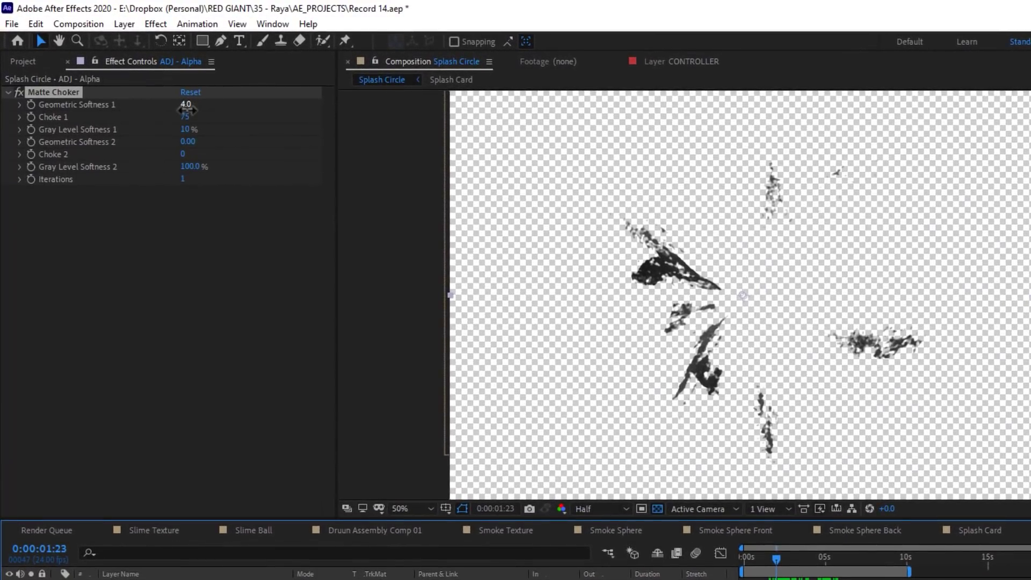
Step: Set Matte Choker's Geometric Softness 1 = 0.4, Choke 1 = 7, Gray Level Softness 1 = 48%, Choke 2 = -116, Gray Level Softness 2 = 31%, and preview
left_click_drag(187, 110, 172, 152)
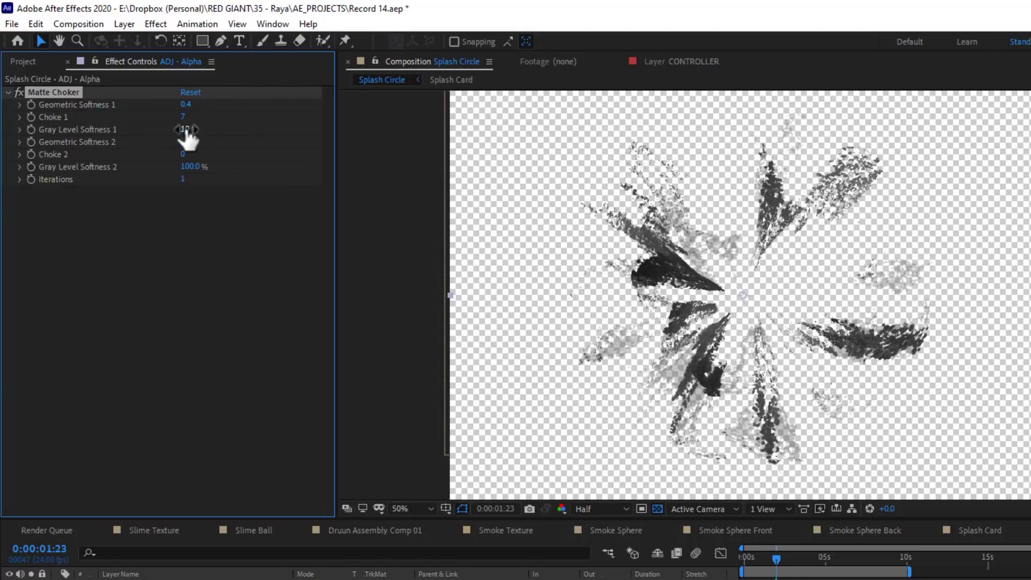
left_click_drag(184, 133, 210, 131)
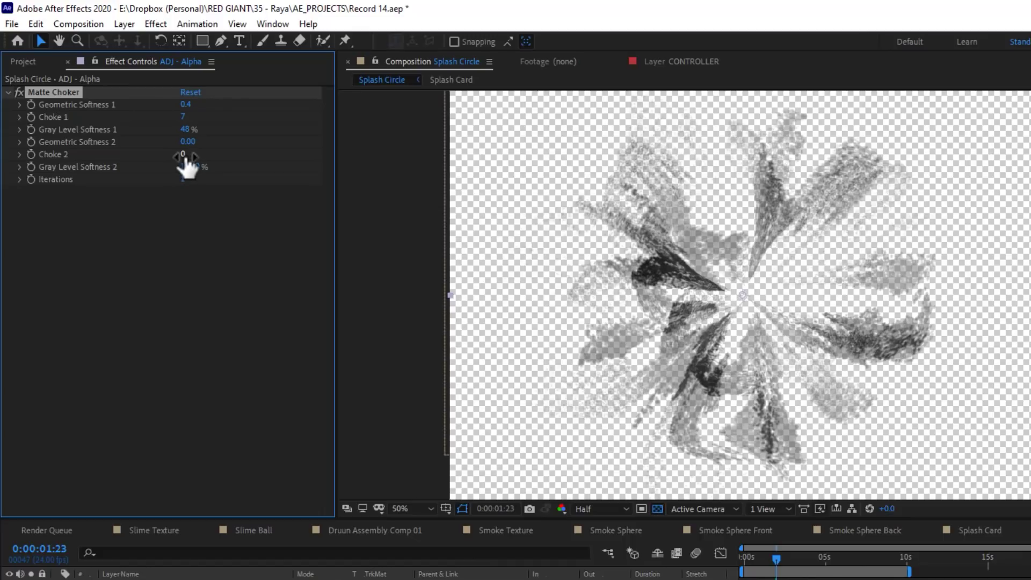
left_click_drag(187, 155, 118, 169)
left_click_drag(187, 172, 150, 180)
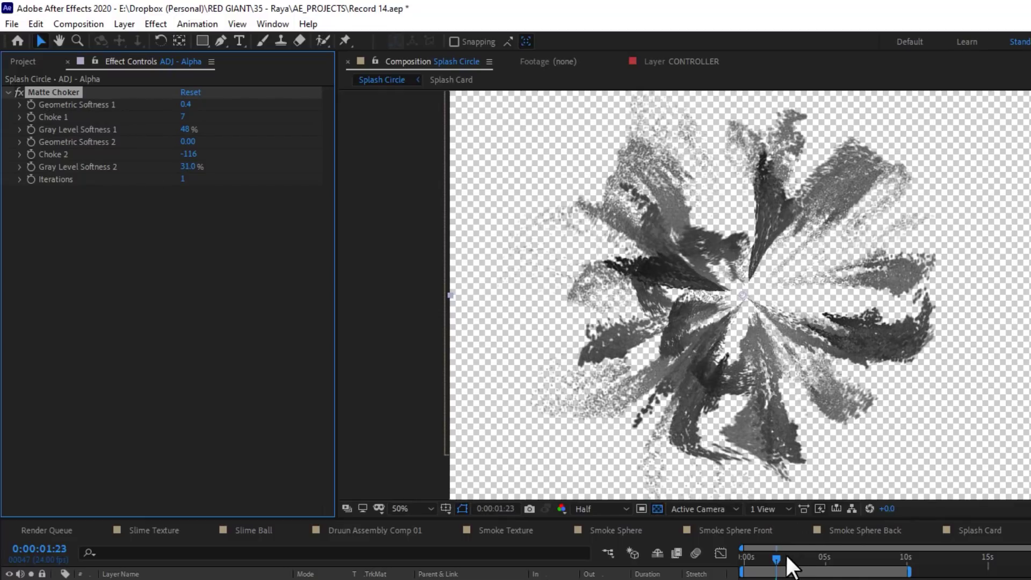
left_click_drag(791, 566, 798, 567)
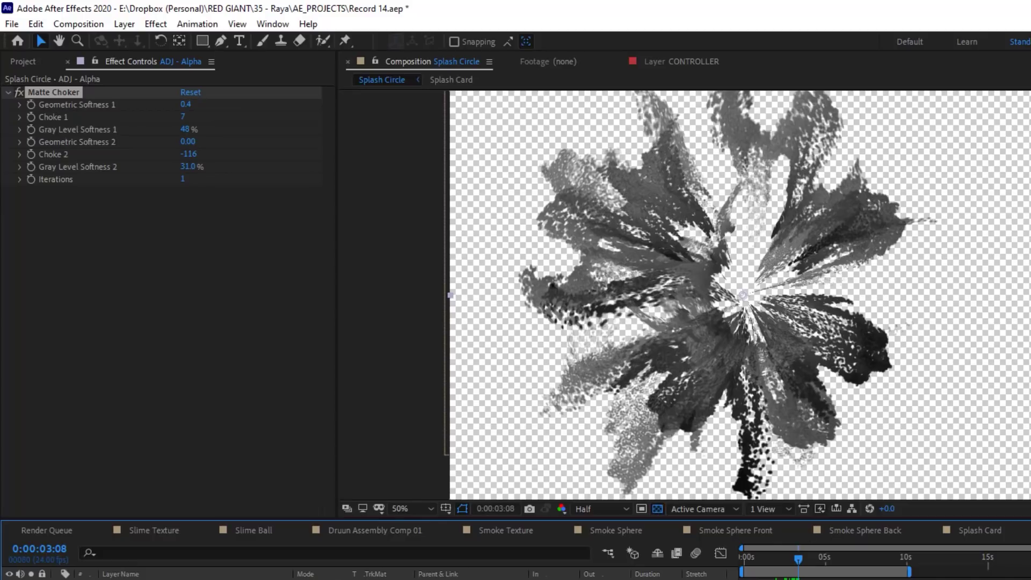
key("space")
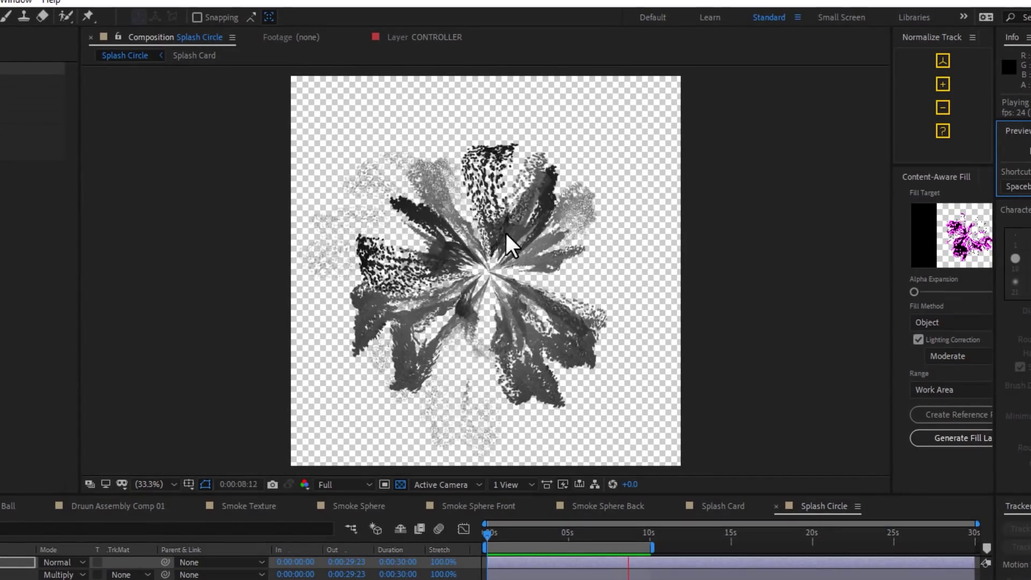
Step: Examine the source particles over time in the Splash Card composition, and return to Splash Circle
left_click(725, 506)
left_click(528, 531)
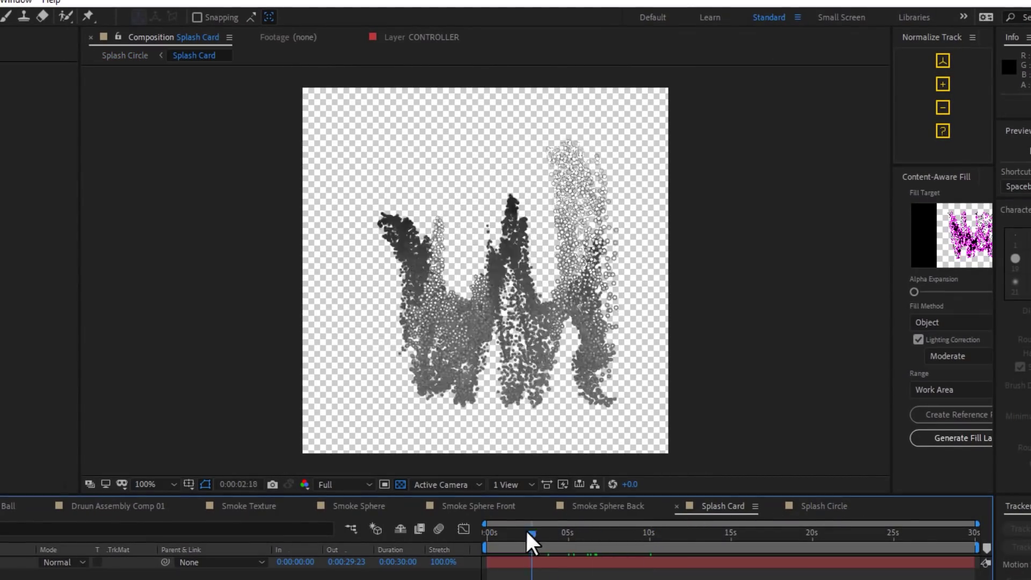
left_click_drag(526, 531, 589, 533)
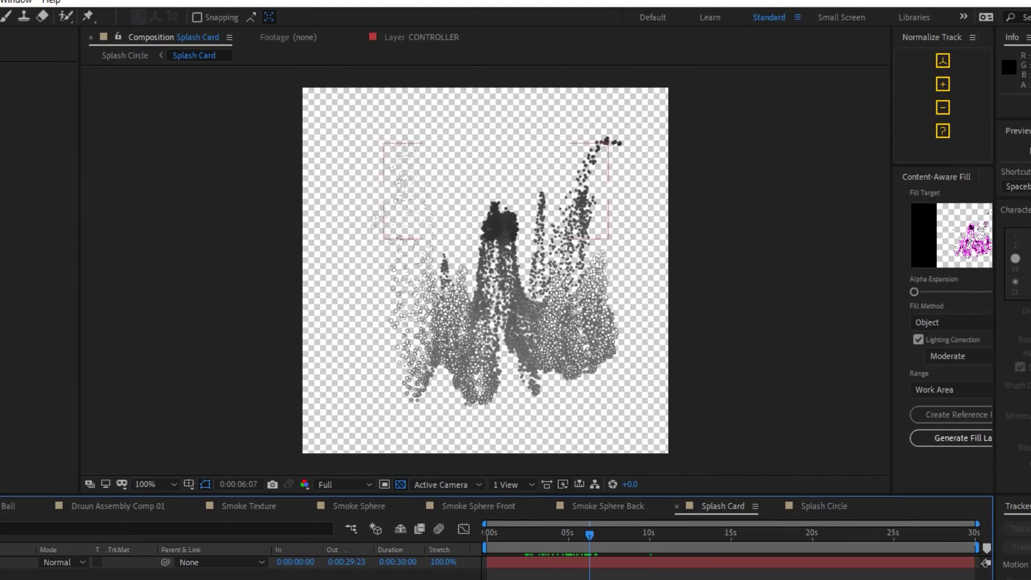
left_click(501, 226)
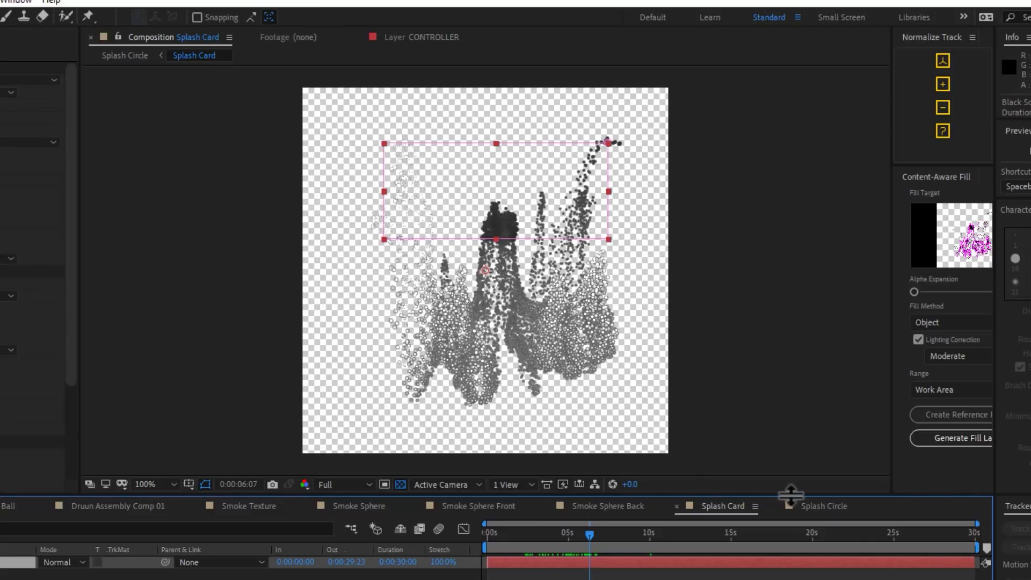
left_click(824, 506)
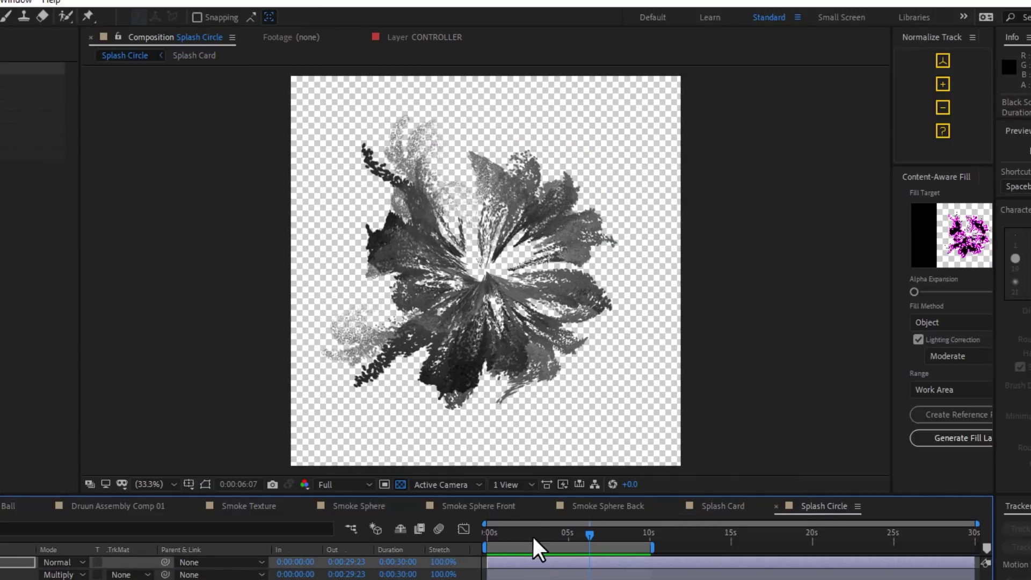
Step: Check Splash Circle at several times, and add it to Druun Assembly Comp 01 directly above Smoke Sphere Front
left_click_drag(532, 536, 511, 538)
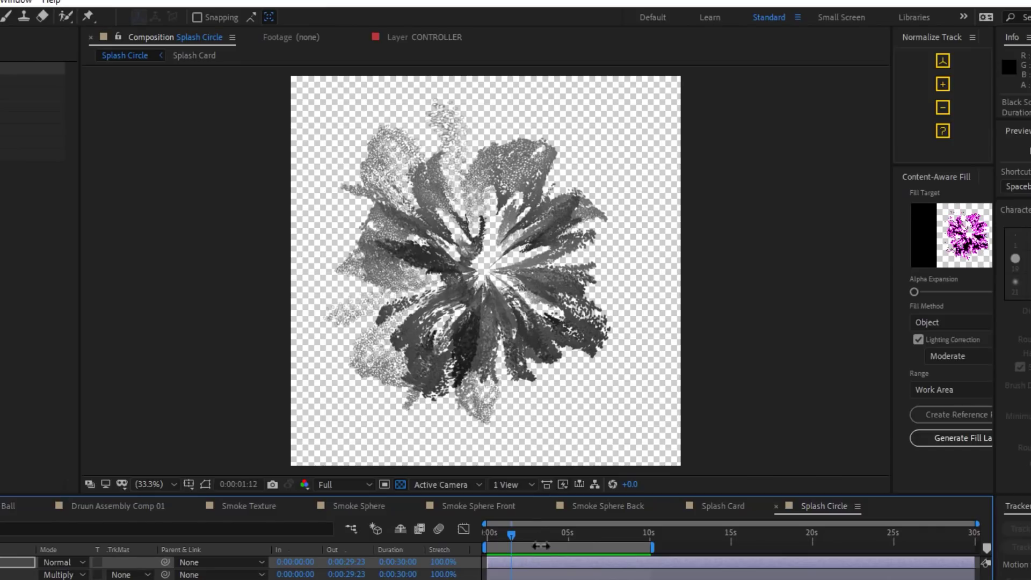
left_click_drag(527, 540, 595, 536)
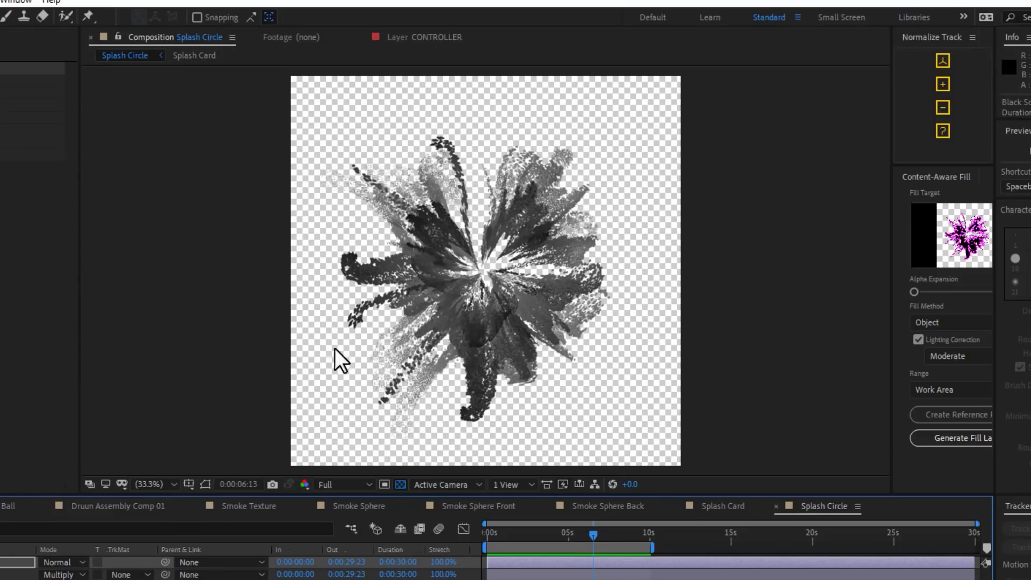
left_click(128, 504)
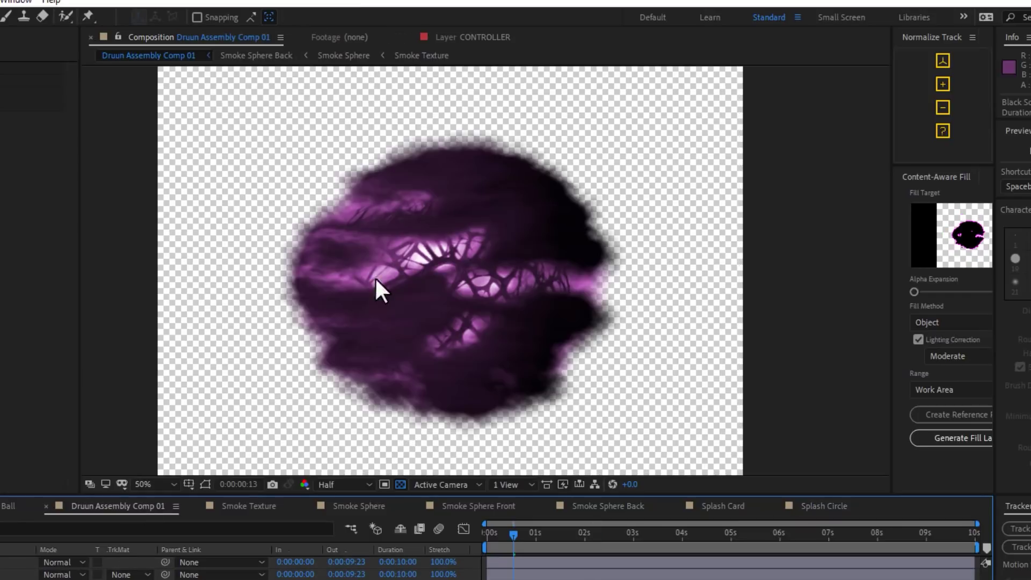
left_click(580, 535)
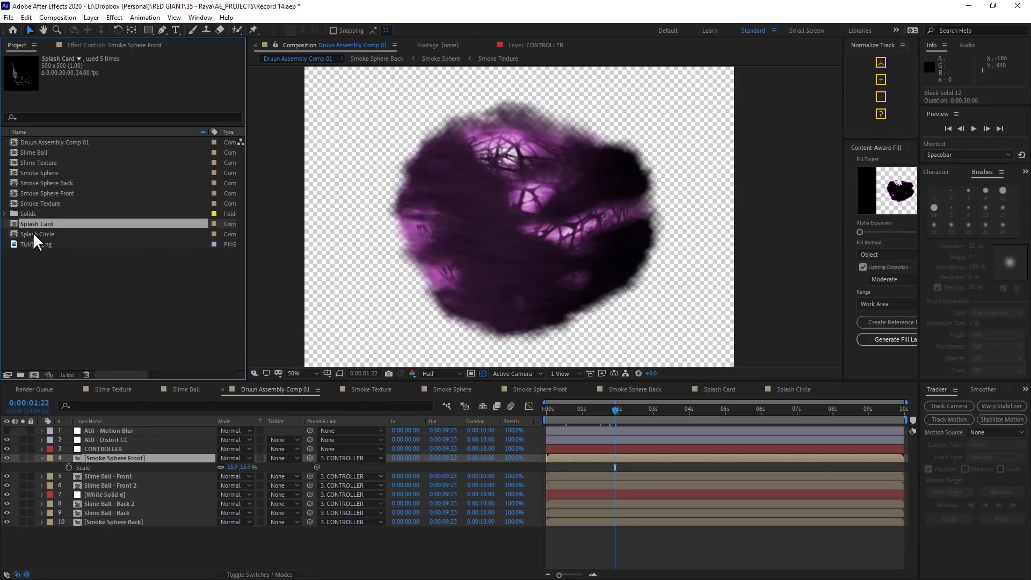
left_click_drag(33, 232, 207, 451)
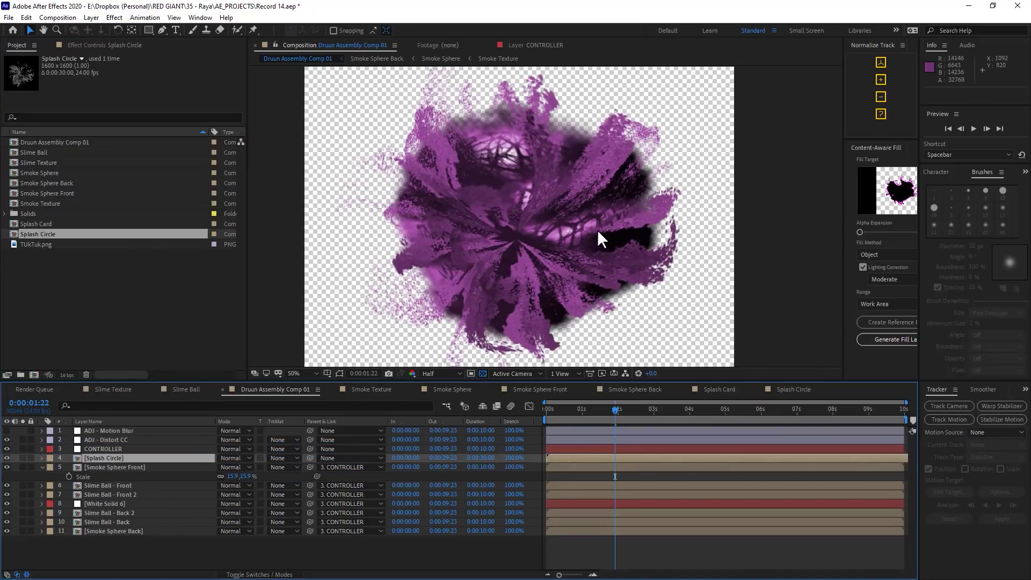
Step: Parent the Splash Circle layer to the CONTROLLER layer
scroll(595, 231, "down", 2)
scroll(510, 215, "up", 2)
left_click(113, 438)
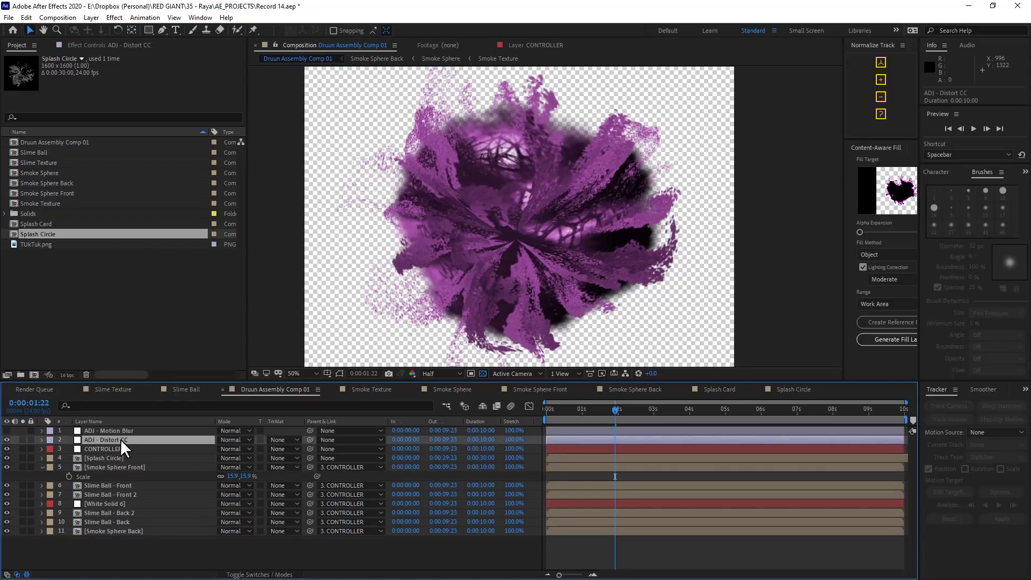
left_click(112, 458)
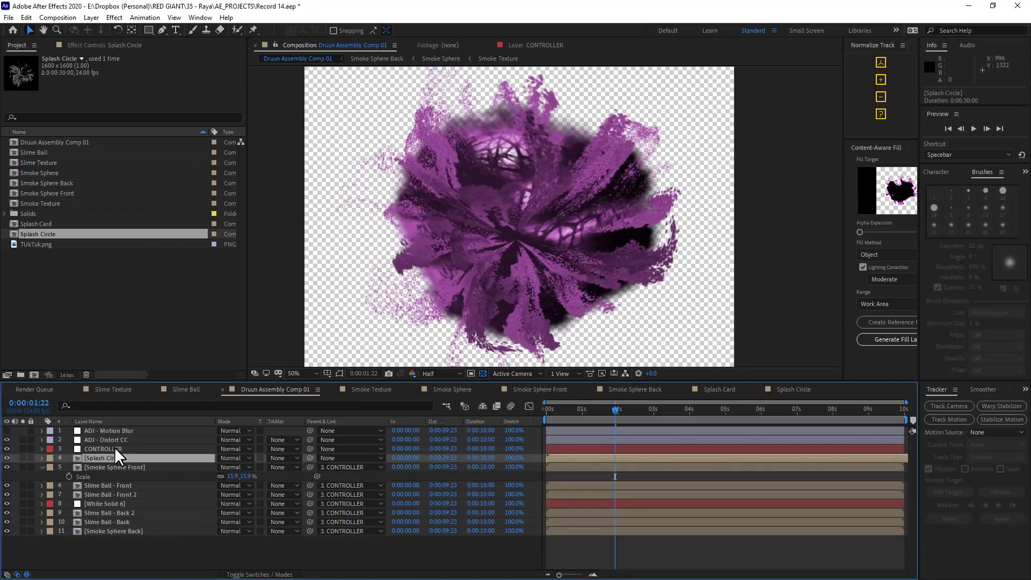
left_click_drag(310, 459, 127, 447)
left_click(127, 447)
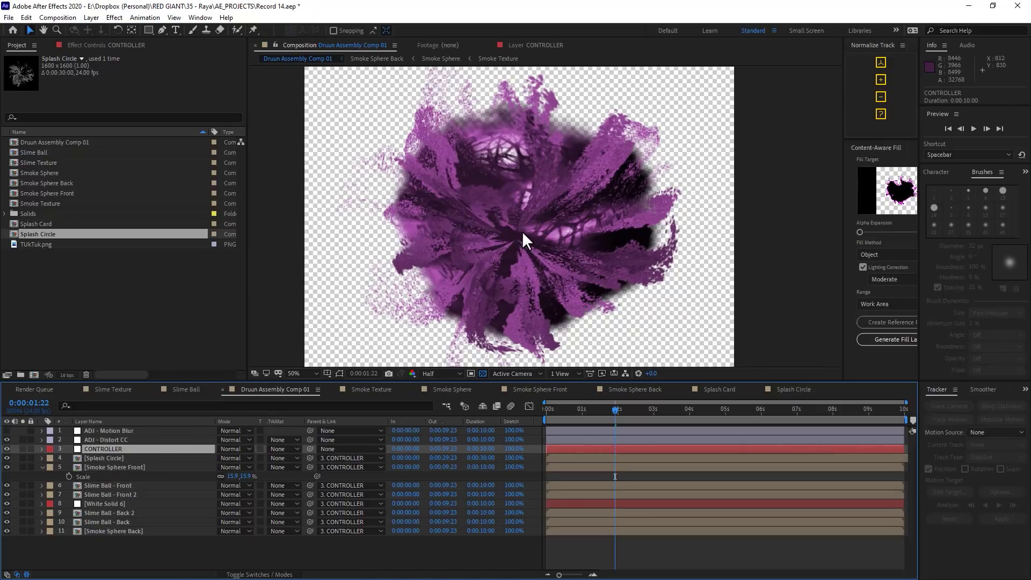
Step: Preview the splash over the sphere at several times, comparing the result with Splash Circle hidden and shown
left_click(338, 374)
left_click_drag(560, 250, 578, 241)
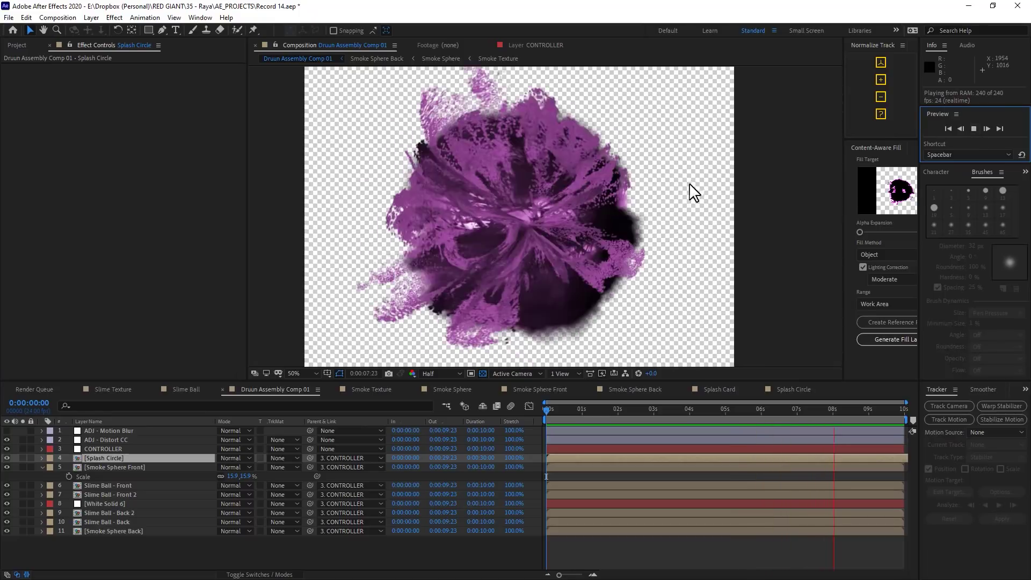
left_click(576, 218)
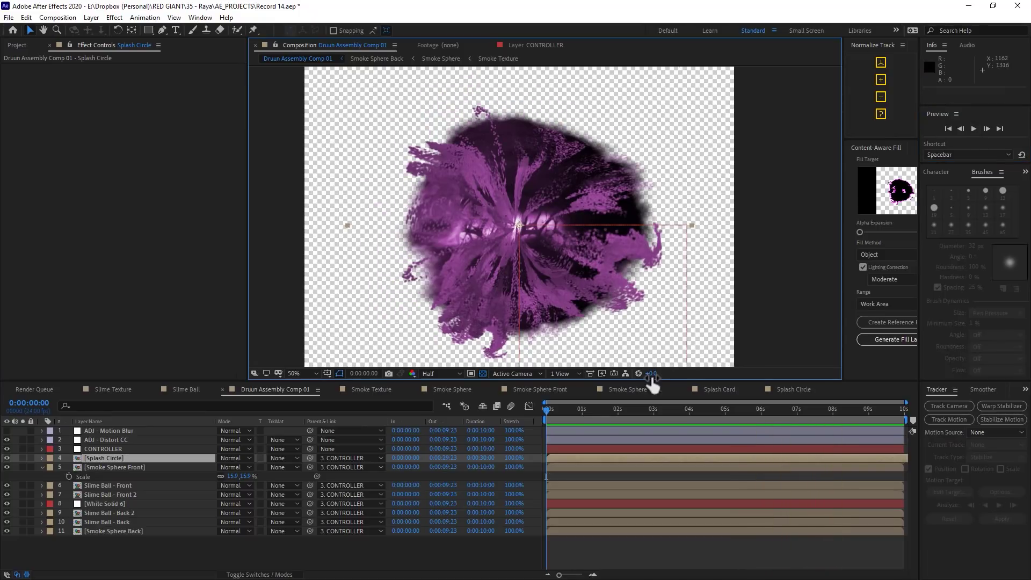
left_click(576, 408)
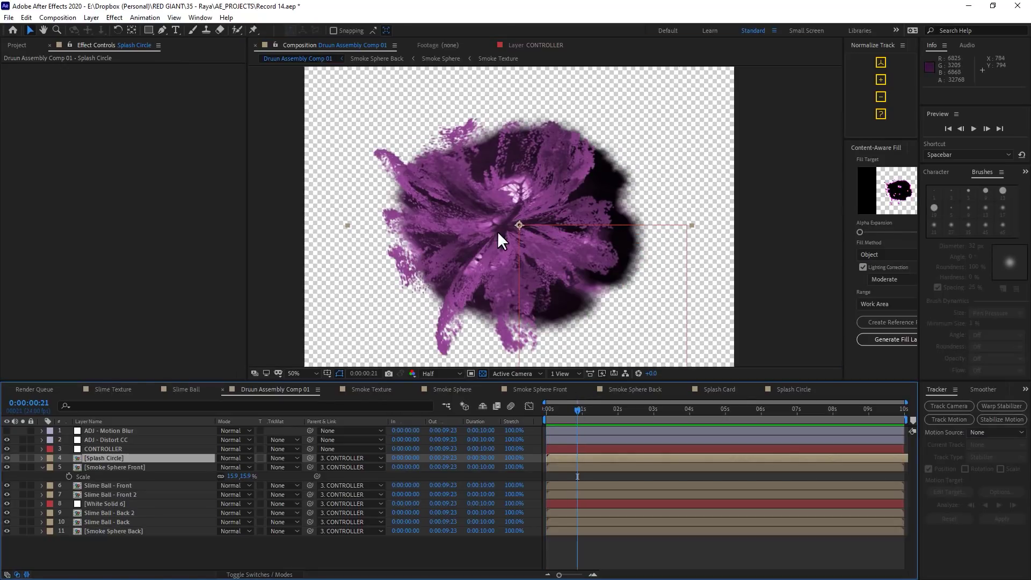
left_click(601, 413)
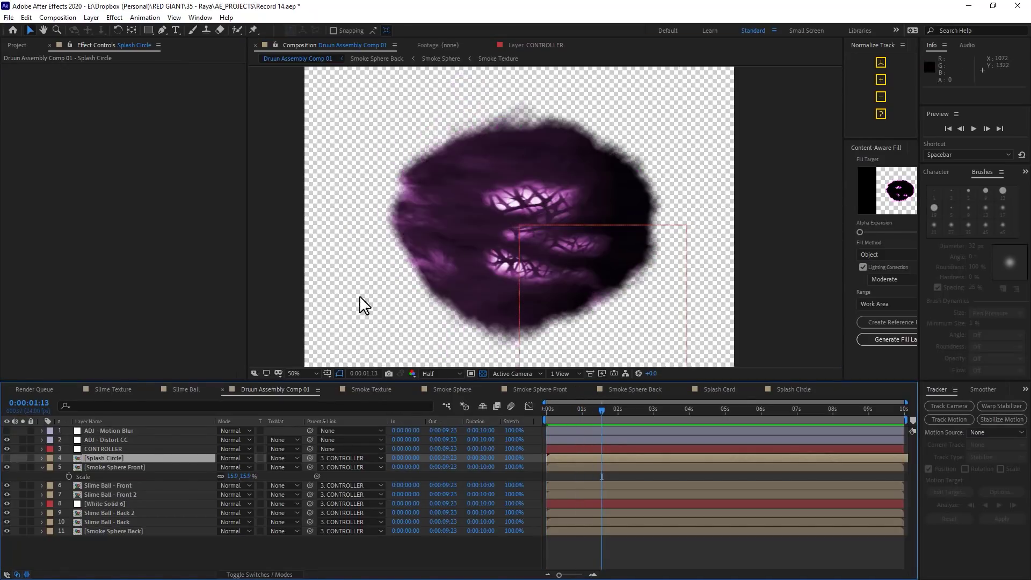
mouse_move(607, 409)
left_mouse_down()
mouse_move(621, 409)
mouse_move(596, 410)
left_mouse_up()
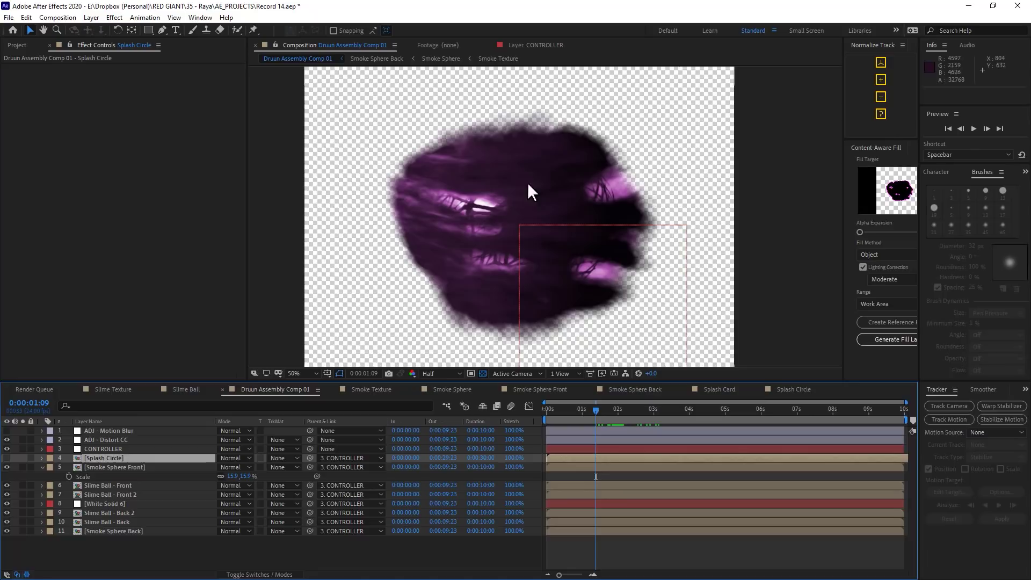
left_click(7, 457)
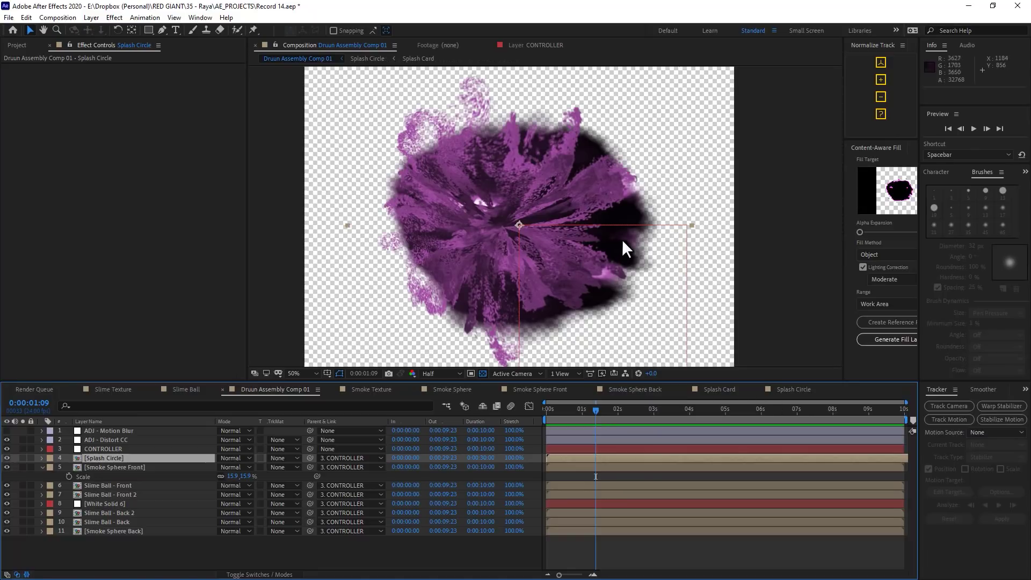
Step: In the Splash Circle composition, move all five Splash Card layers down together to open a hole in the splash's centre
left_click(793, 389)
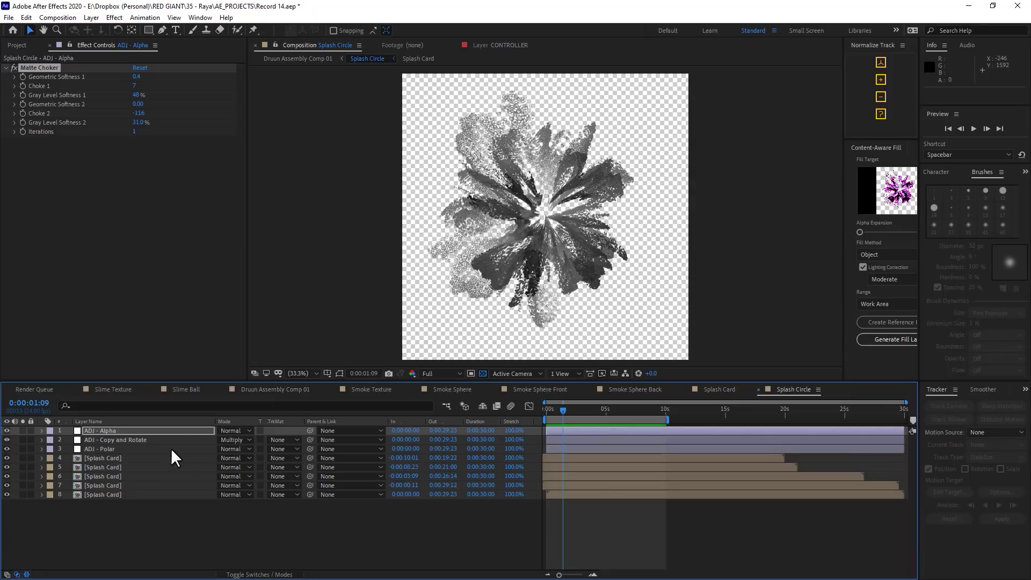
left_click(110, 459)
left_click(110, 495, "shift")
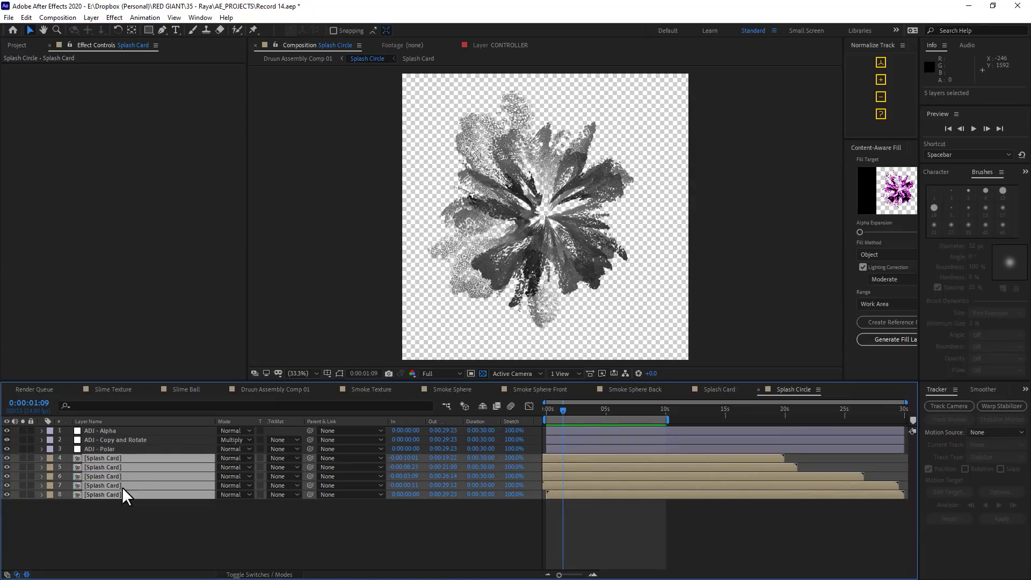
left_click(337, 372)
key("comma")
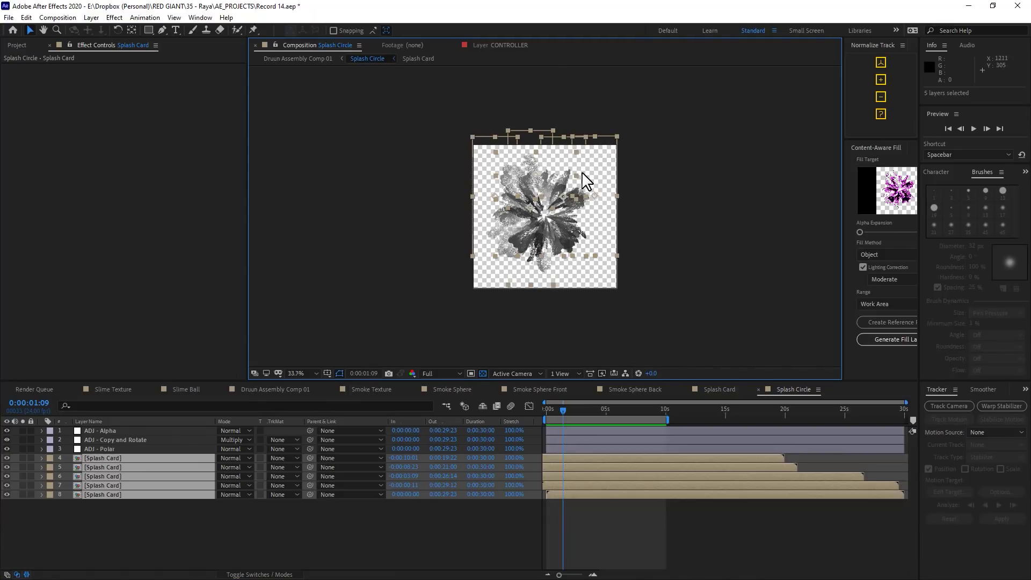
key("period")
left_click_drag(659, 91, 647, 320)
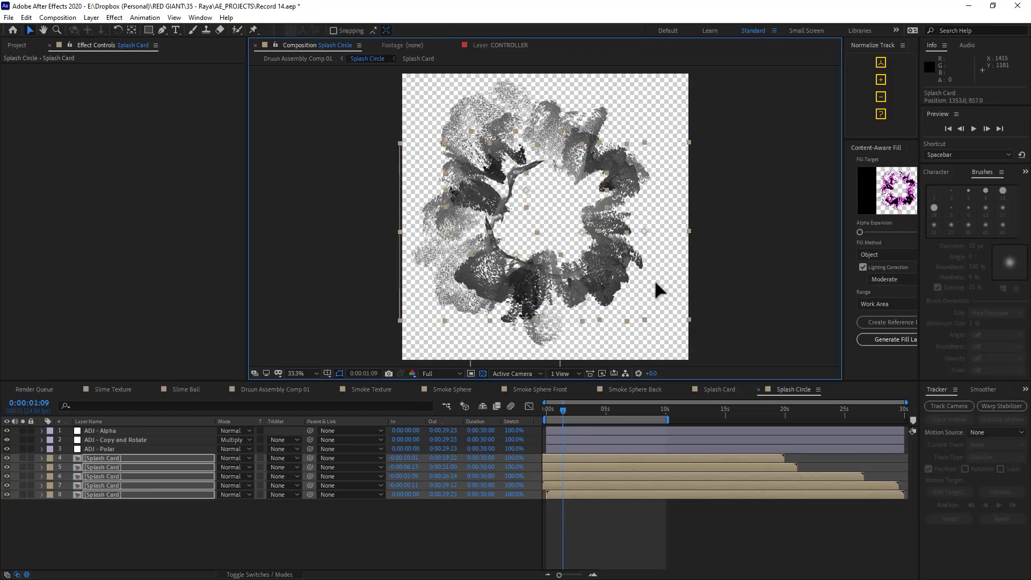
Step: Move the topmost Splash Card layer up slightly, hide it, and check the ring at a different time
left_click(570, 211)
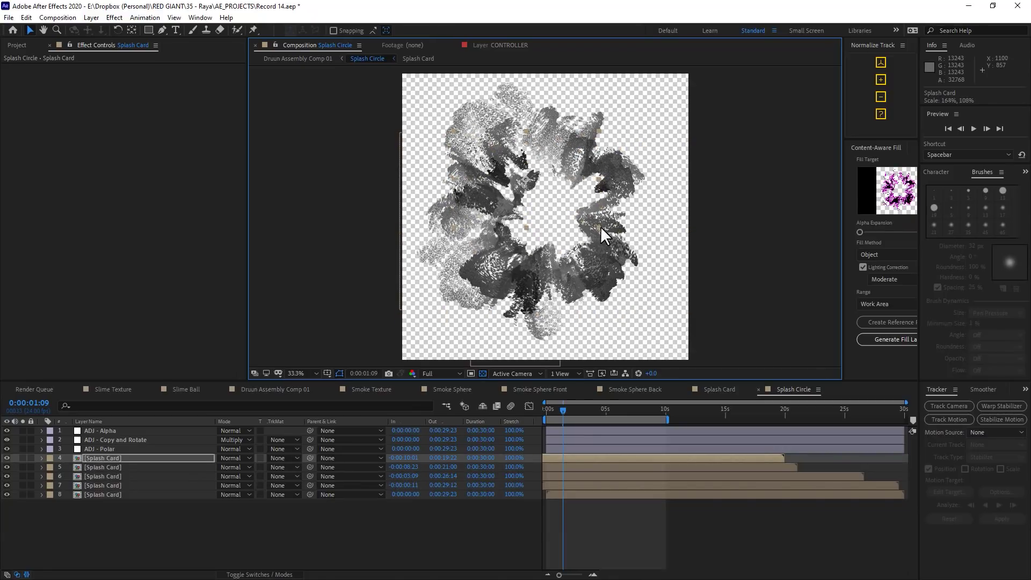
left_click_drag(601, 227, 583, 204)
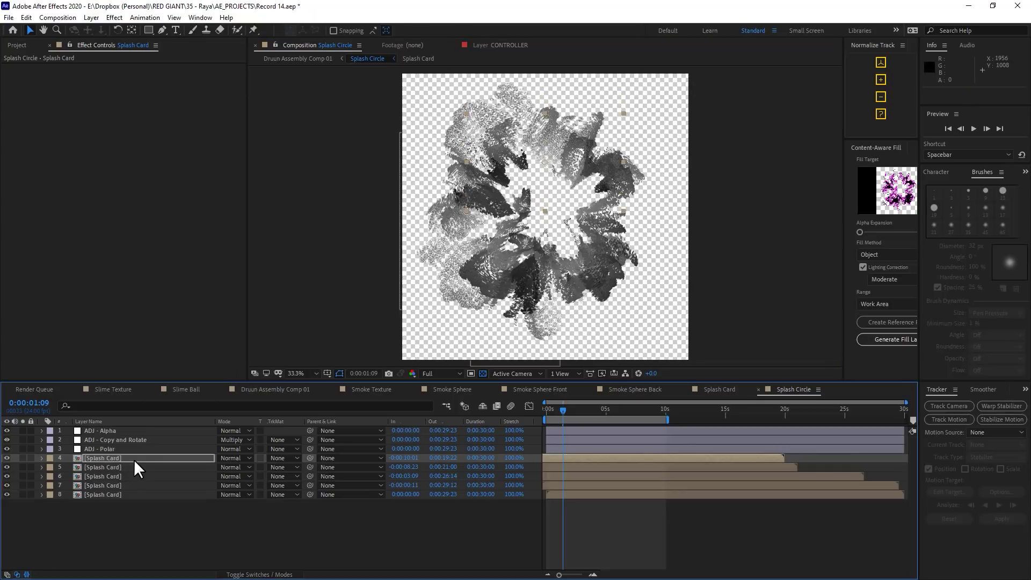
left_click(6, 458)
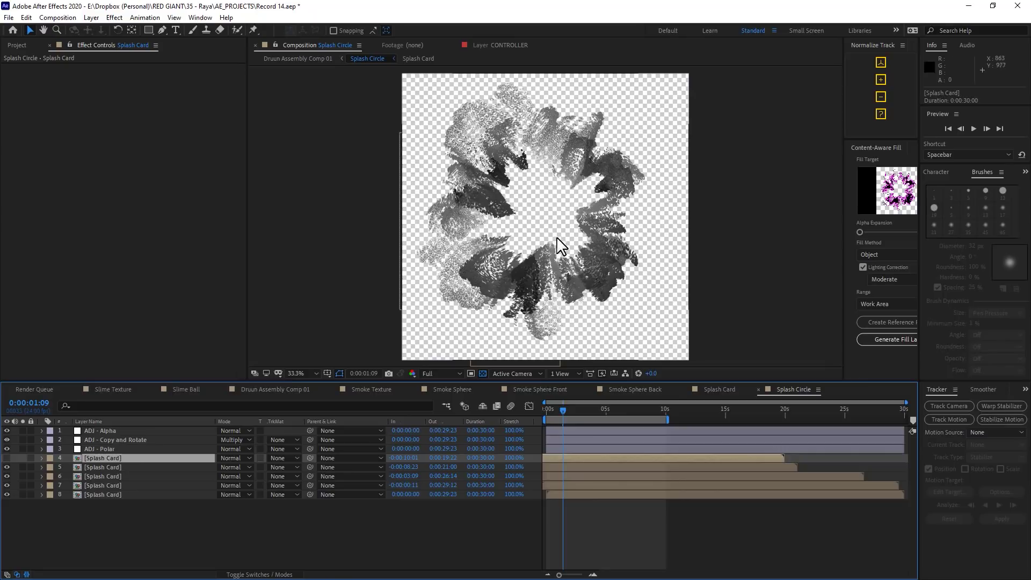
left_click_drag(597, 408, 611, 409)
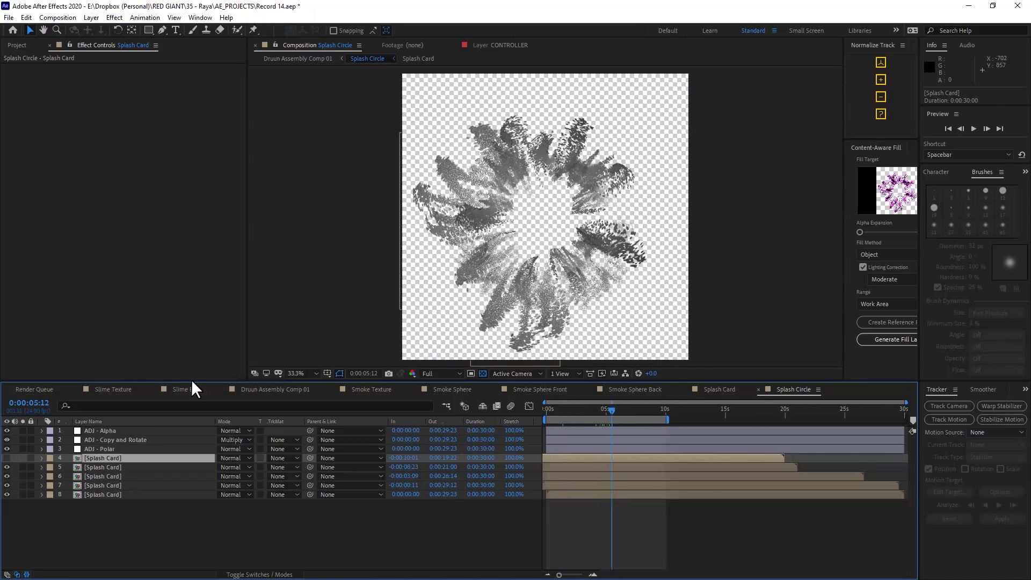
Step: Return to Druun Assembly Comp 01 and preview the opened splash ring around the sphere
left_click(273, 390)
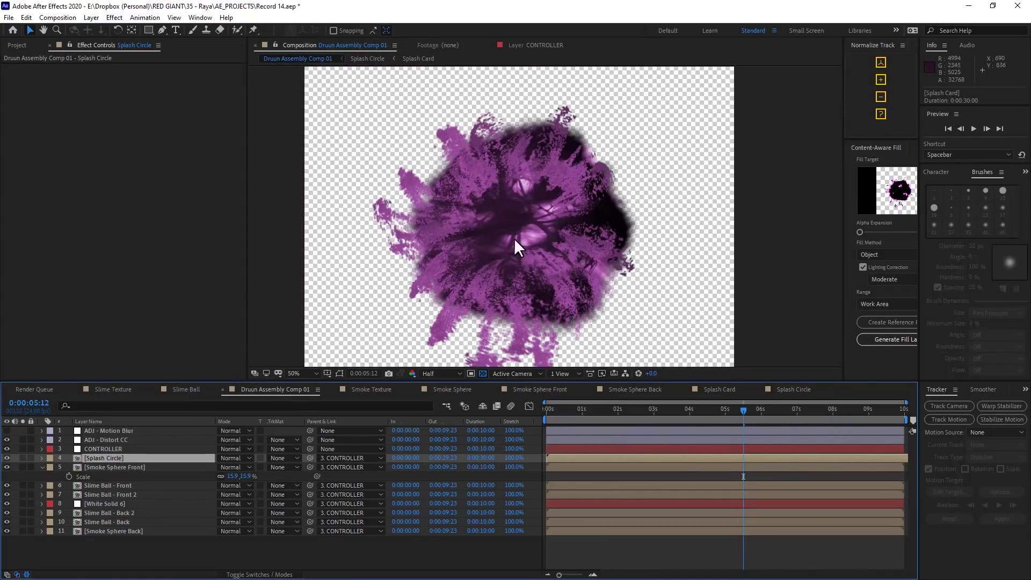
left_click(564, 409)
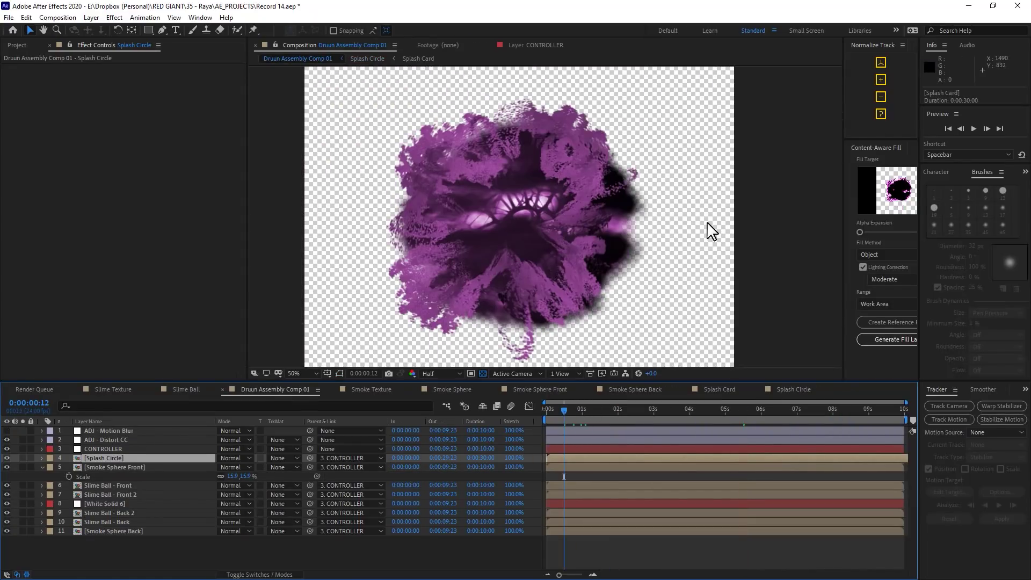
left_click(973, 129)
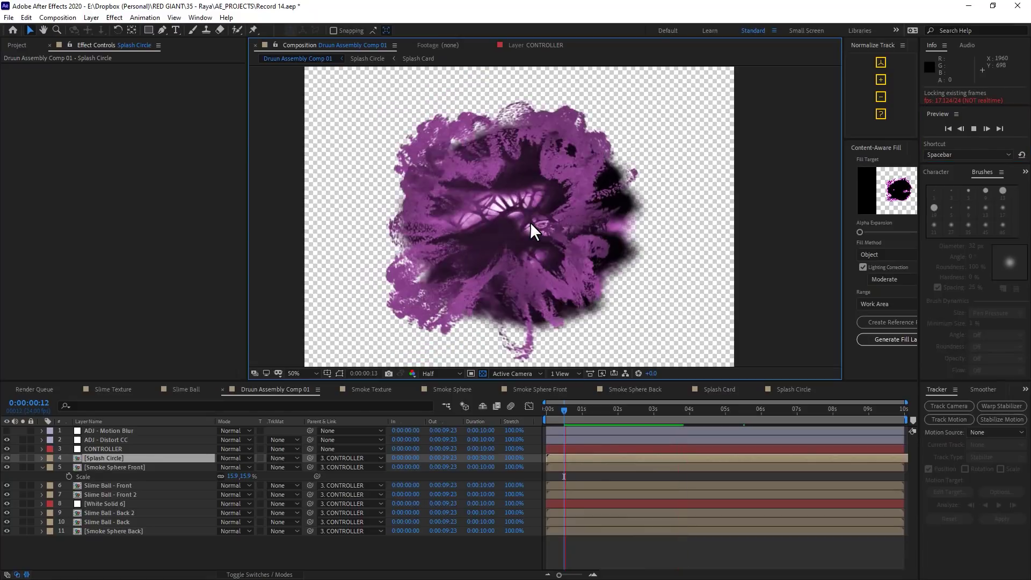
left_click(615, 430)
left_click(608, 408)
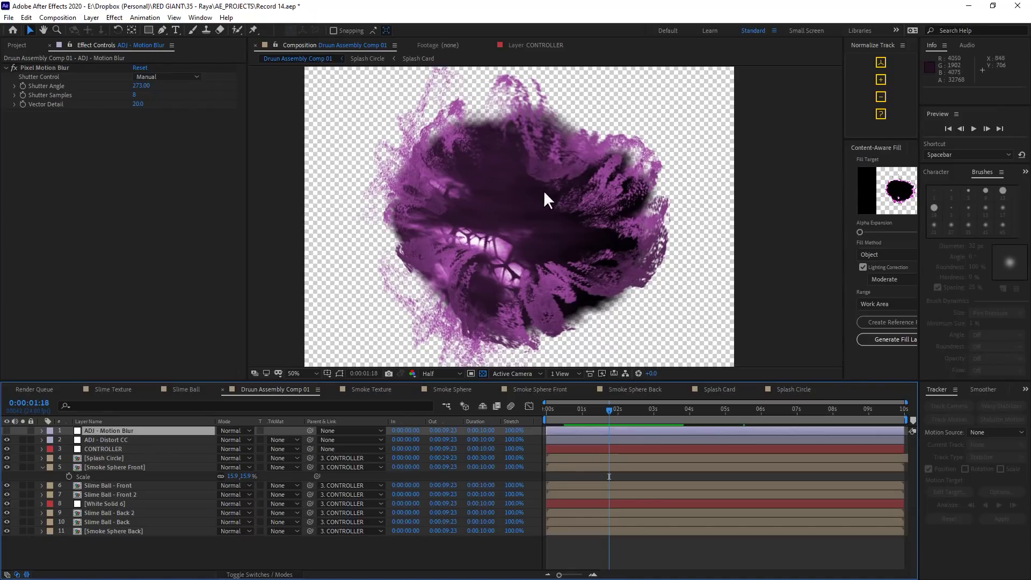
Step: Briefly isolate Smoke Sphere Front, and toggle Splash Circle's visibility to compare the sphere with and without the splash
left_click(22, 466)
left_click(22, 467)
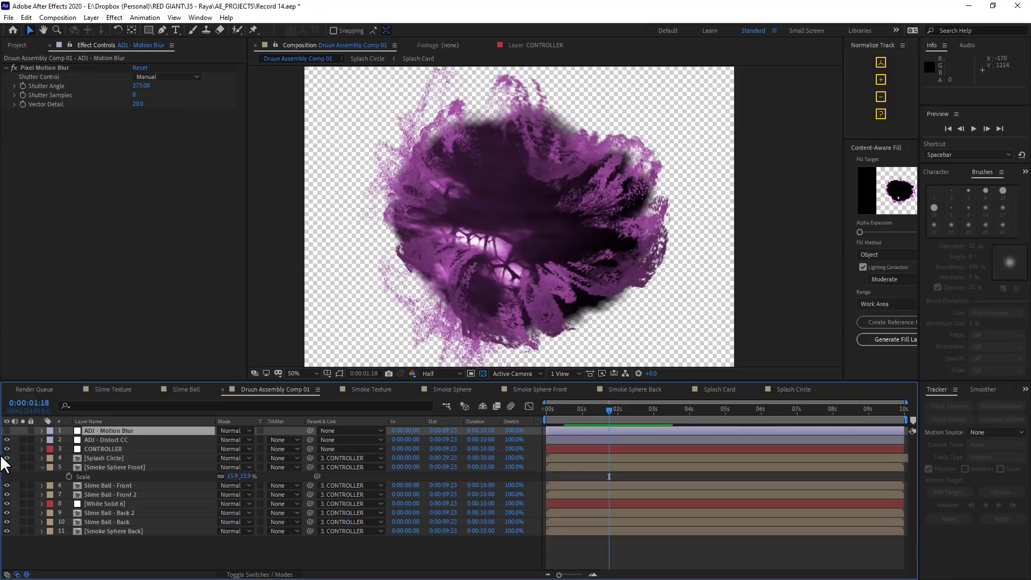
left_click(7, 458)
left_click(6, 457)
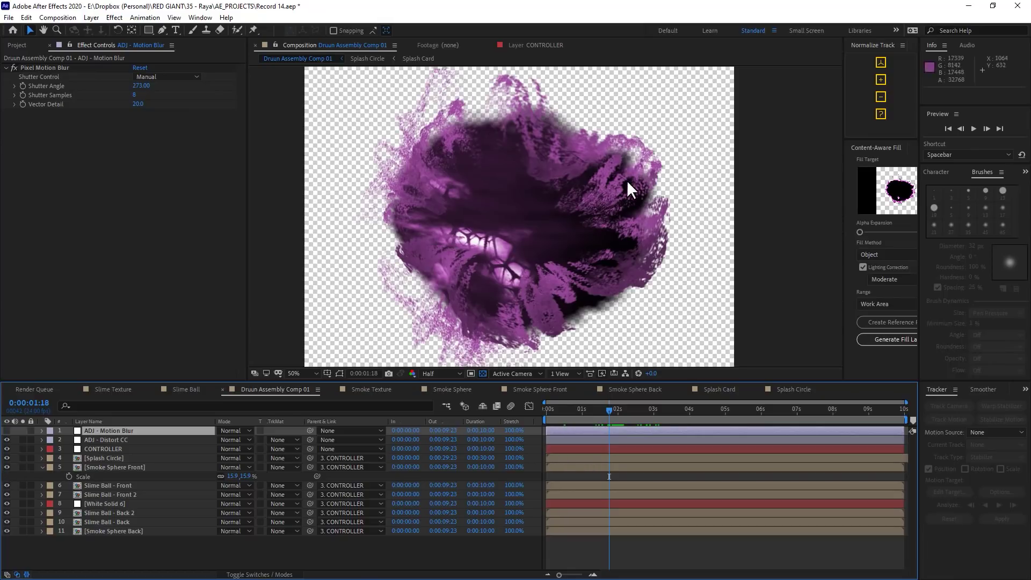
Step: Duplicate Smoke Sphere Front and set the upper copy's track matte to Alpha Matte "[Splash Circle]"
left_click(120, 467)
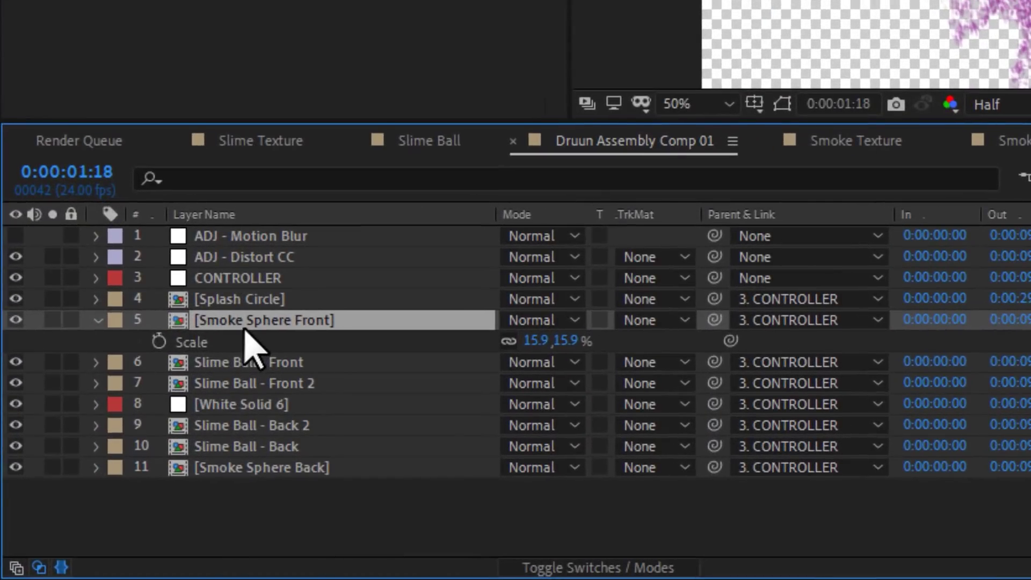
key("ctrl+d")
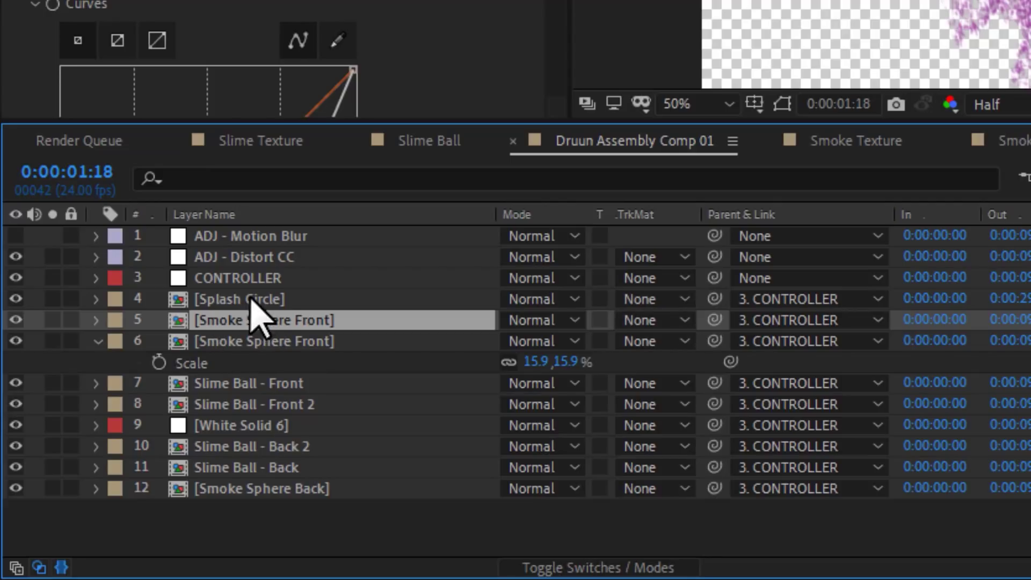
left_click(652, 320)
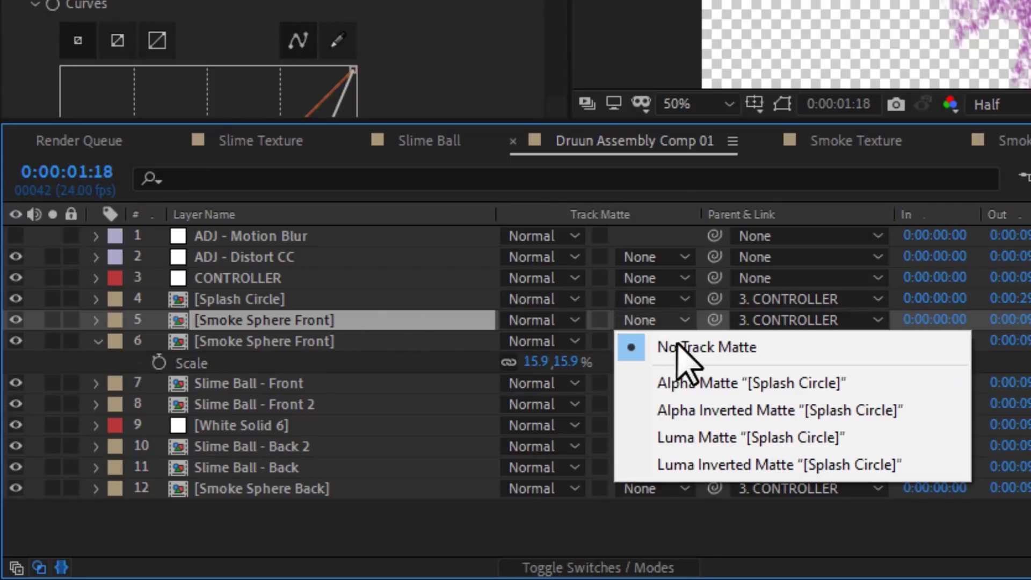
left_click(720, 383)
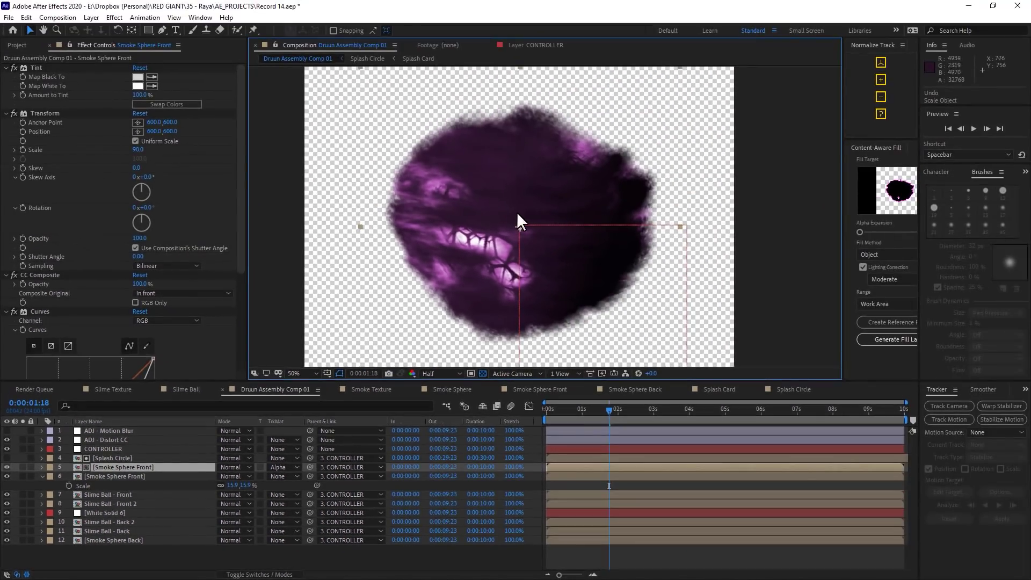
Step: Enlarge the matted Smoke Sphere Front copy to about 23% by 22% scale so its texture fills the splash edges
key("comma")
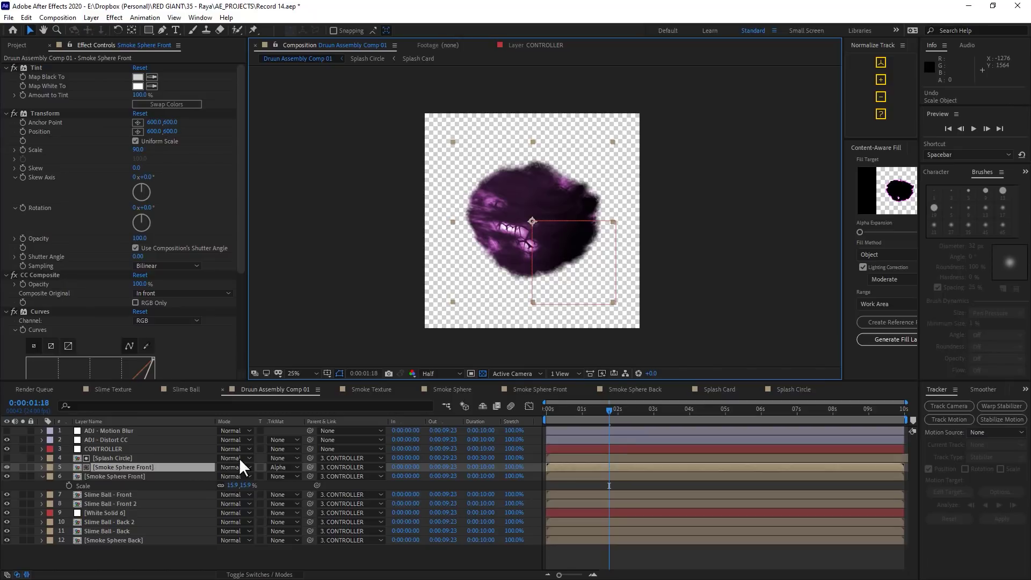
left_click_drag(612, 141, 646, 108)
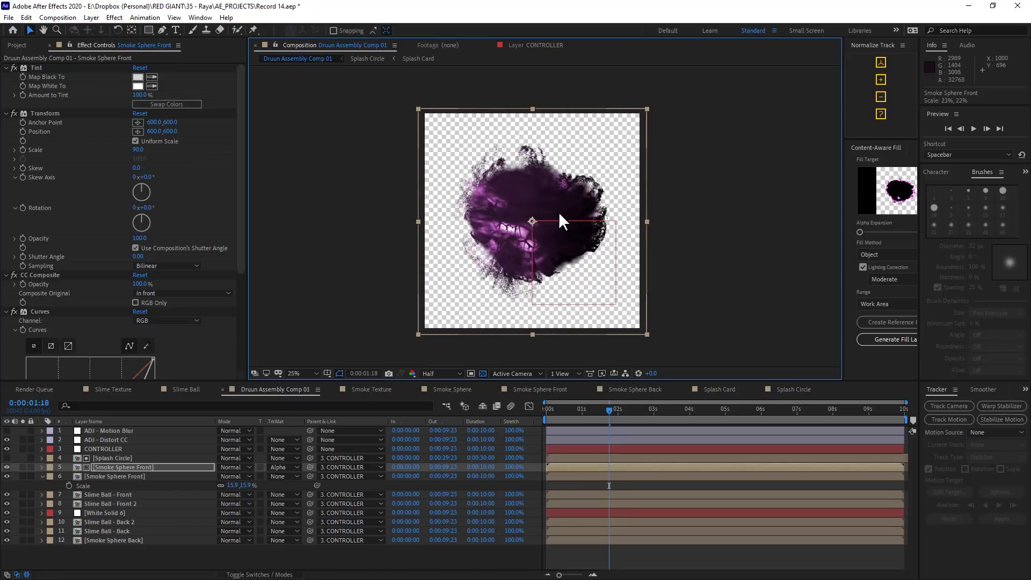
key("period")
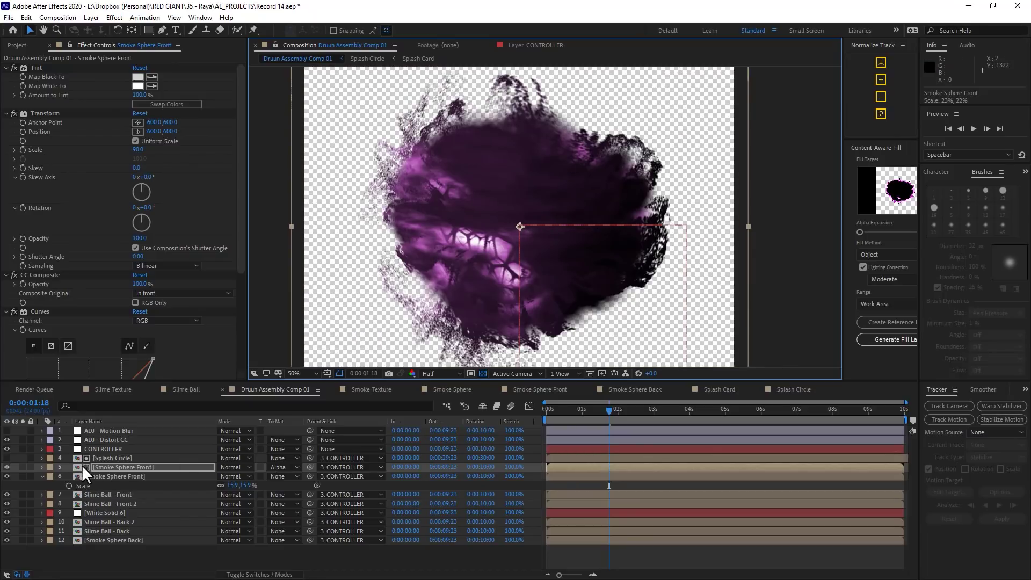
Step: Briefly isolate the matted Smoke Sphere Front copy to inspect its splash texture, and collapse the lower Smoke Sphere Front layer's Scale property
left_click(22, 467)
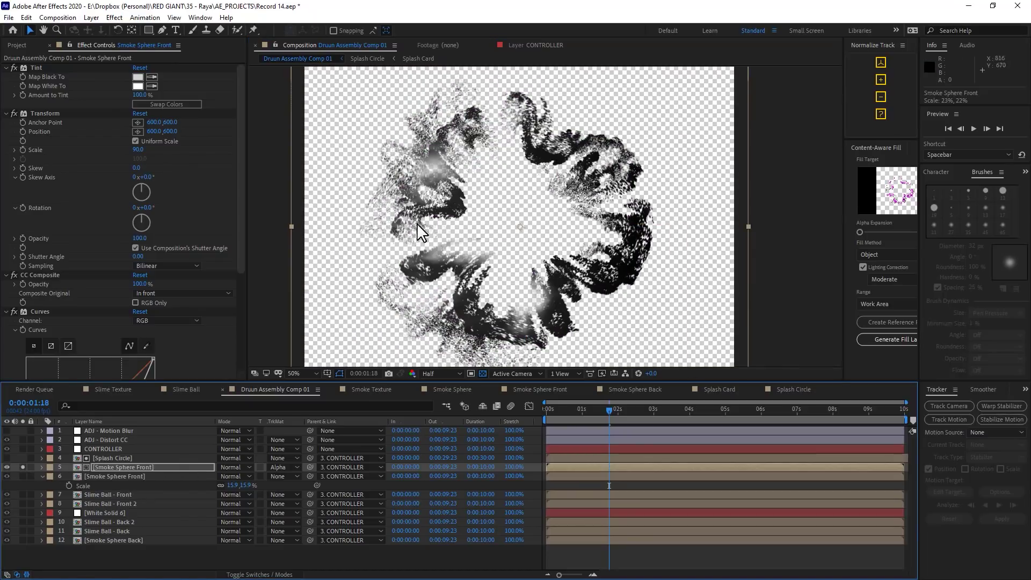
left_click(22, 466)
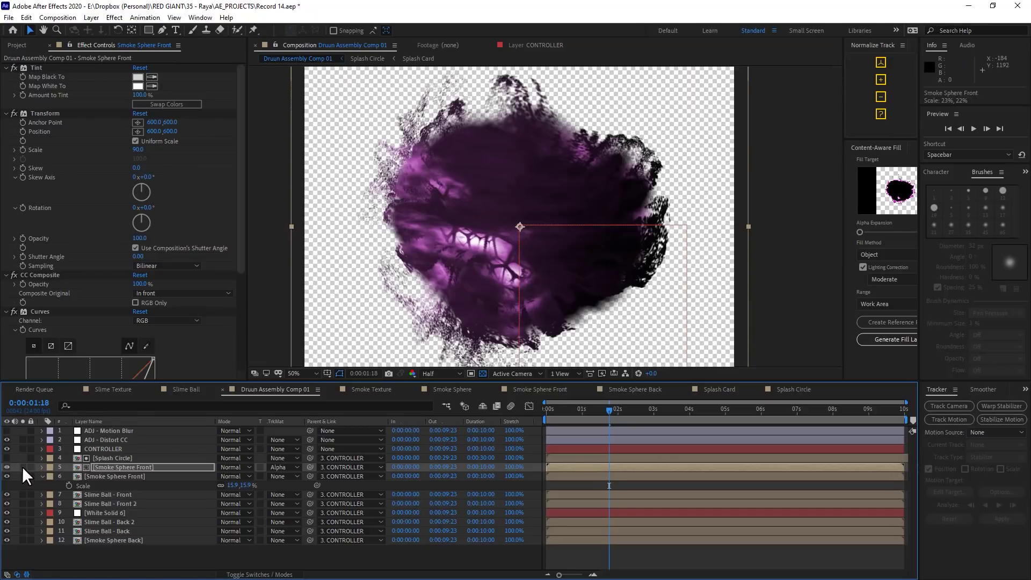
left_click(126, 477)
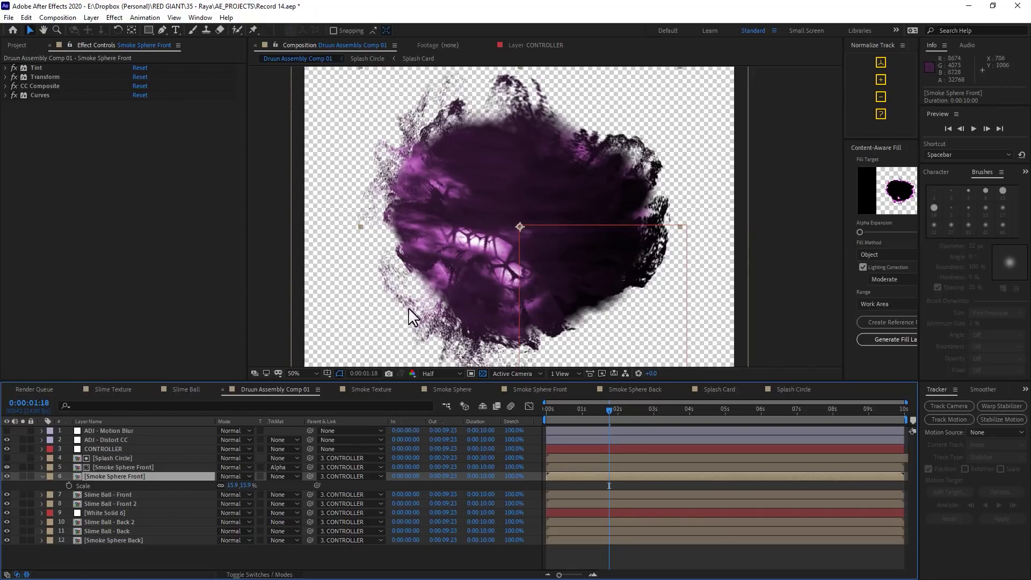
left_click(42, 476)
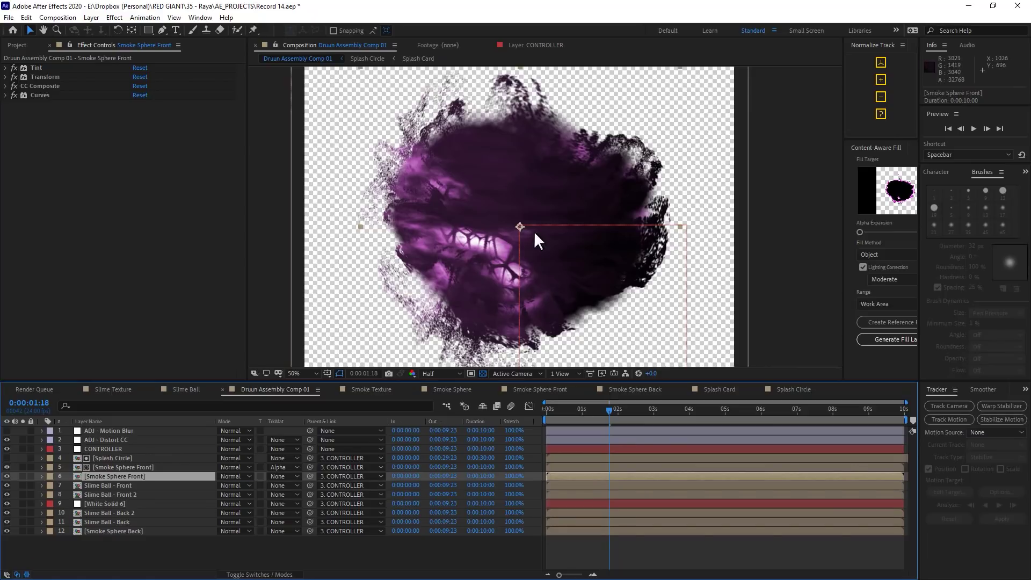
Step: Preview the splash-edged sphere from near the start of the composition
scroll(541, 250, "down", 2)
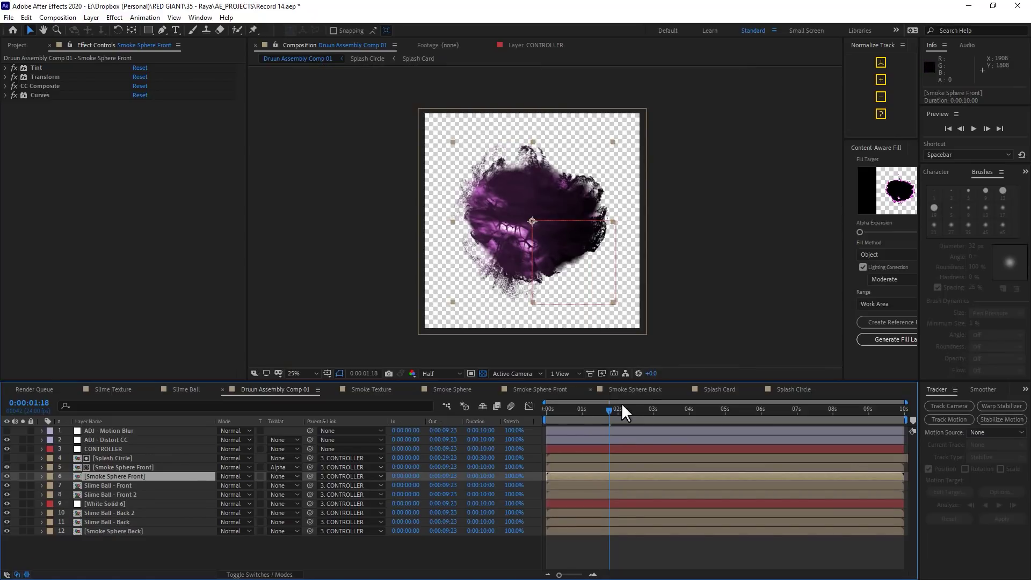
left_click(553, 411)
scroll(698, 248, "up", 2)
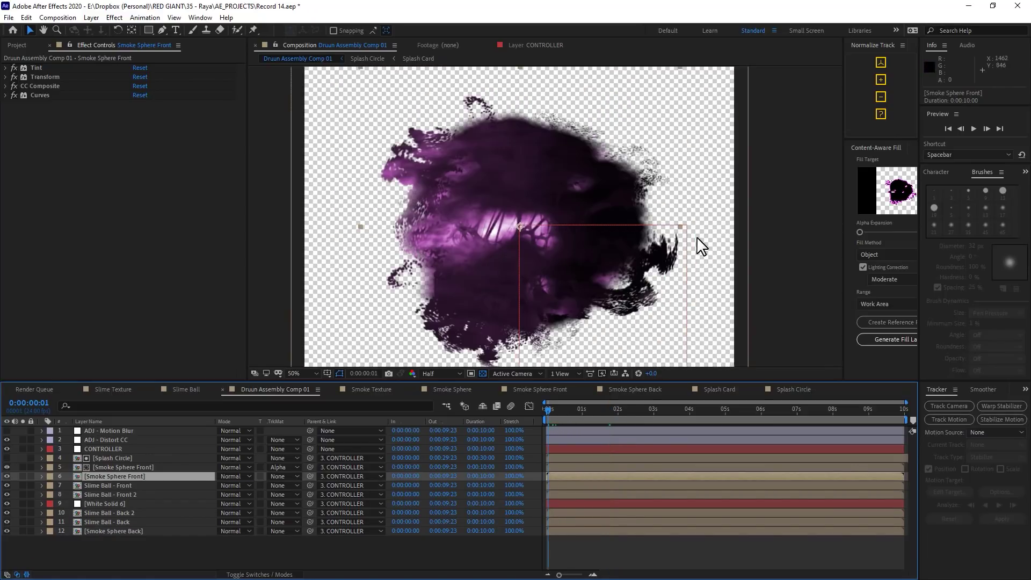
left_click(970, 129)
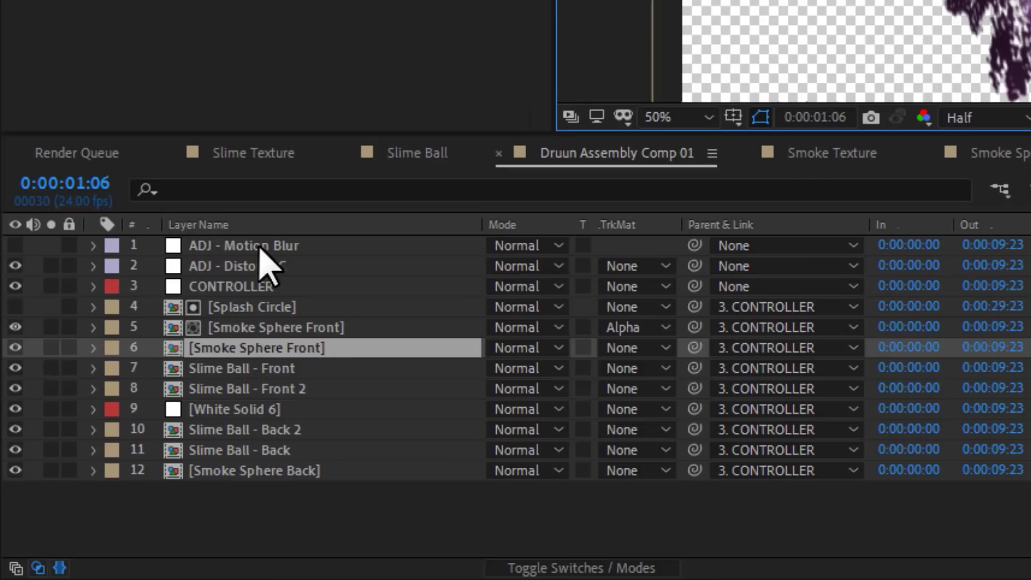
Step: Turn on the ADJ - Motion Blur adjustment layer and preview the sphere with motion blur
left_click(116, 431)
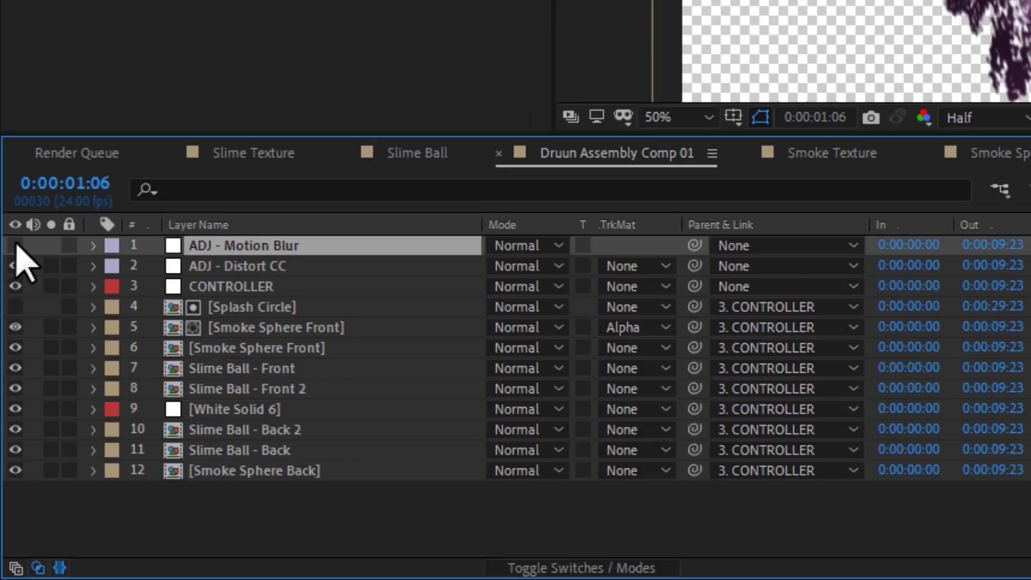
key("space")
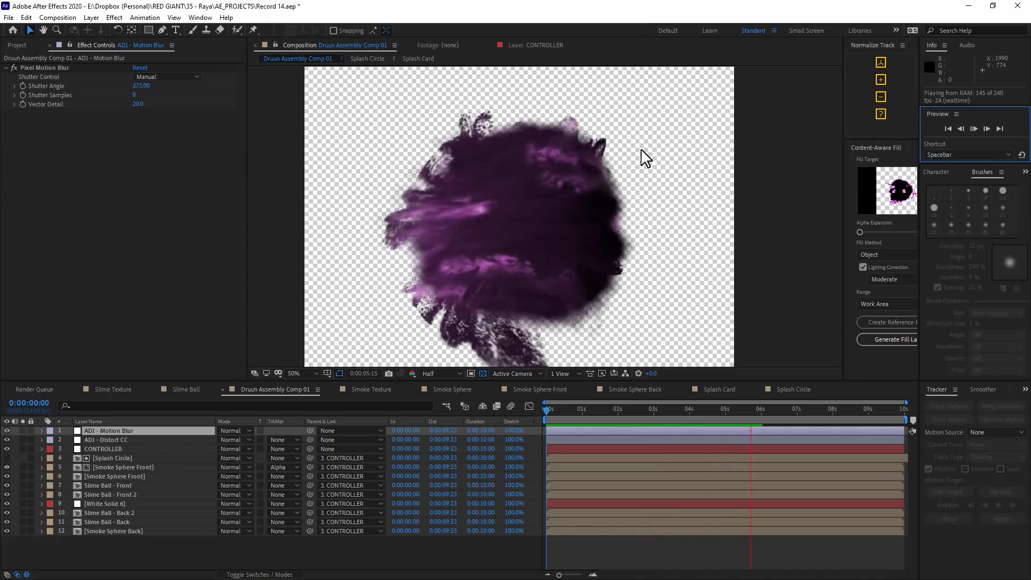
Step: Parent the matted Smoke Sphere Front copy to Splash Circle and, at 0:00:03:05, shrink Splash Circle to about 14% by 11% scale
left_click(662, 408)
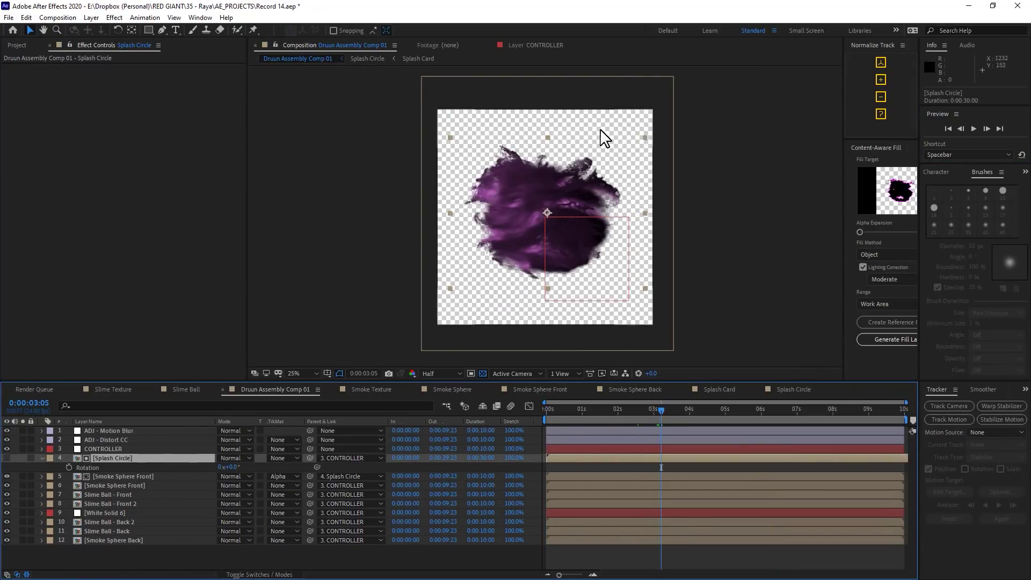
left_click_drag(644, 138, 642, 144)
Step: Add a Transform effect to Splash Circle and drive the effect's Rotation with the expression time*-100
right_click(143, 127)
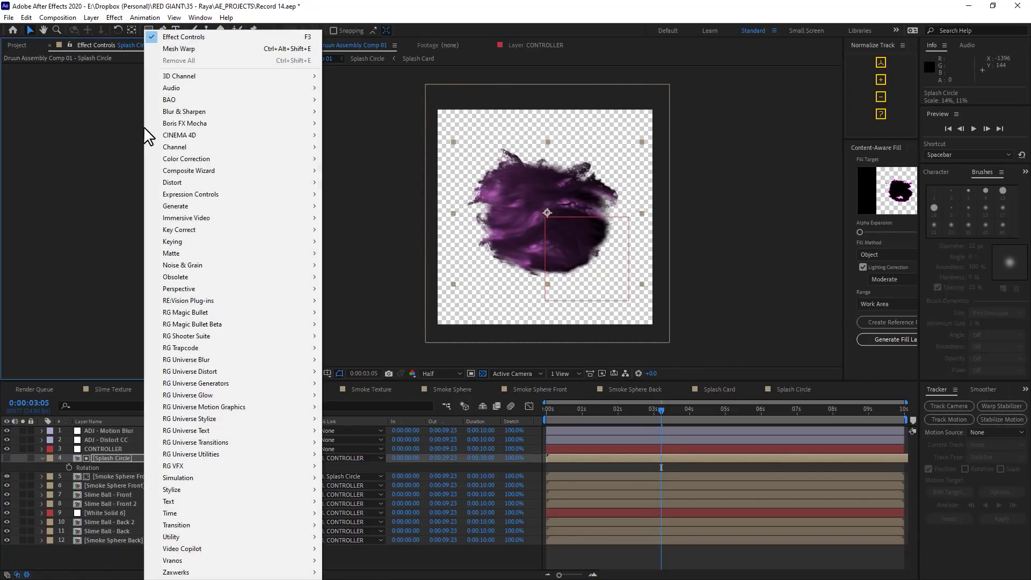
mouse_move(276, 183)
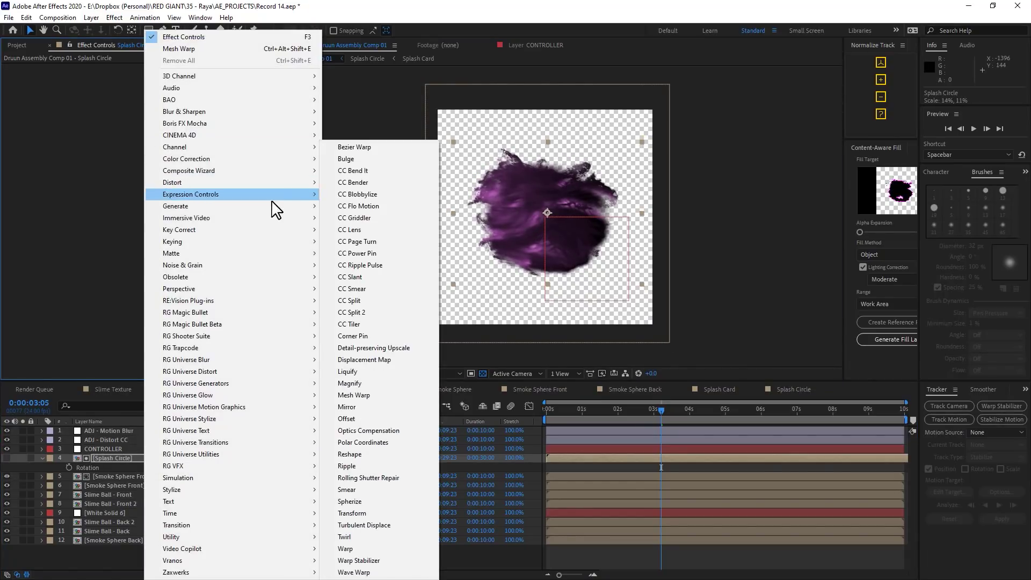
left_click(365, 511)
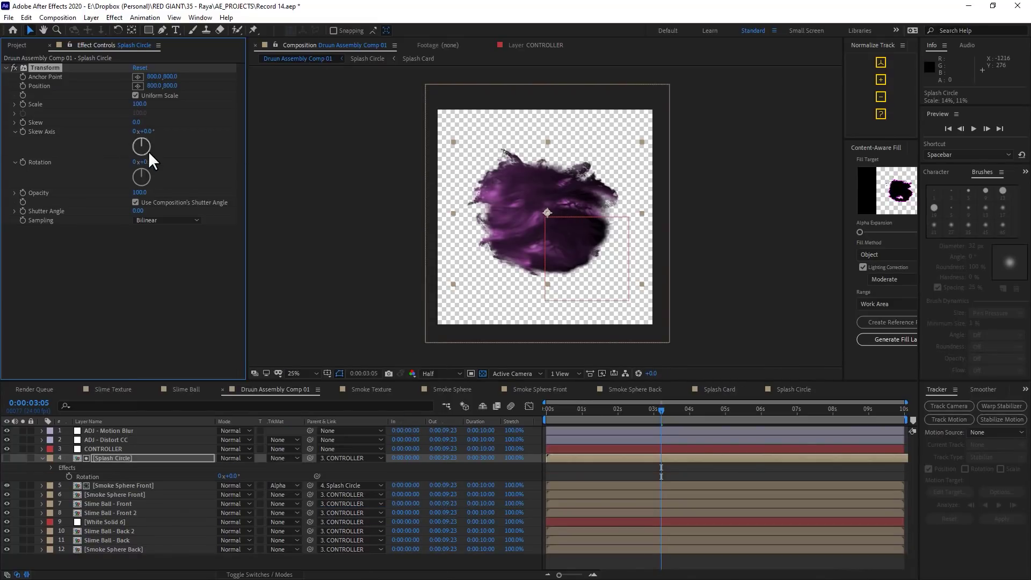
left_click_drag(140, 170, 118, 186)
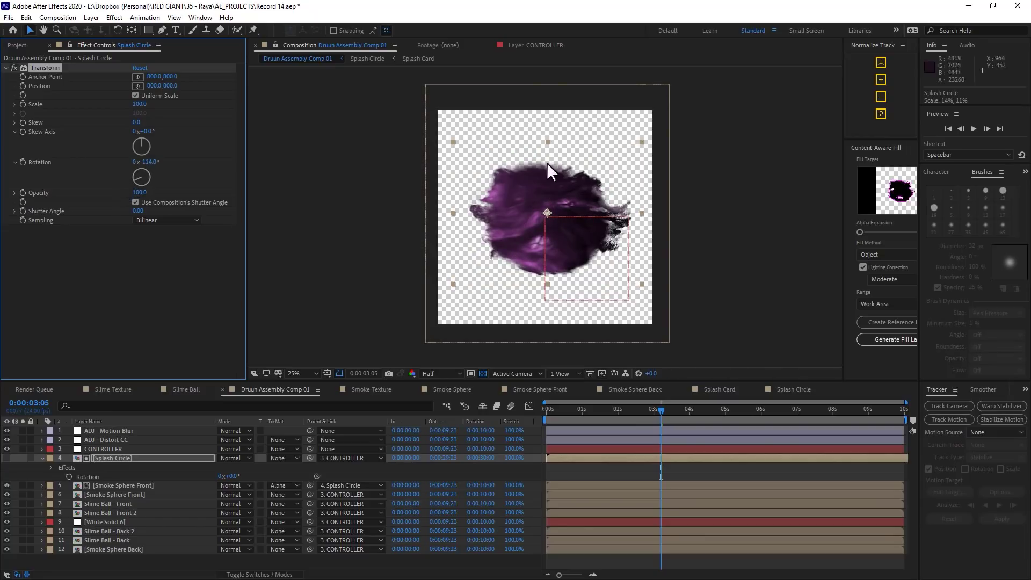
left_click(23, 162, "alt")
type("time*-100")
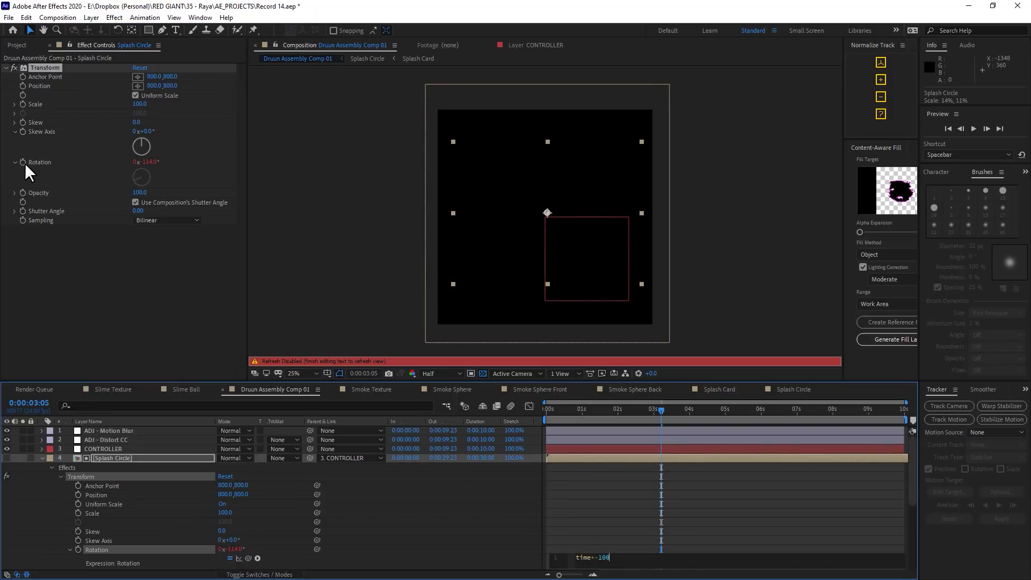
key("KP_Enter")
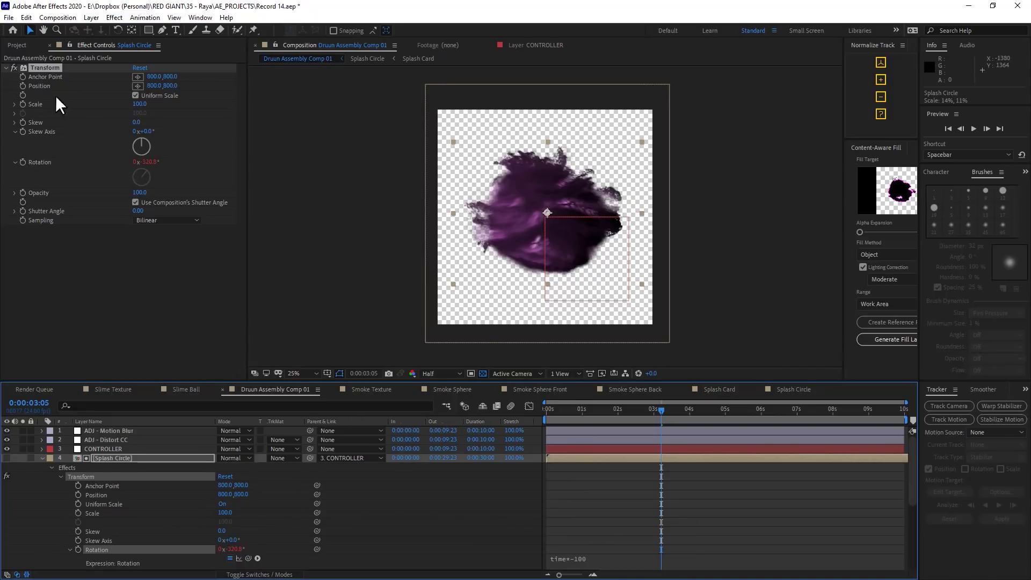
Step: Preview the spinning splash from 0:00:00:13 and inspect the sphere's edges up close
left_click(565, 411)
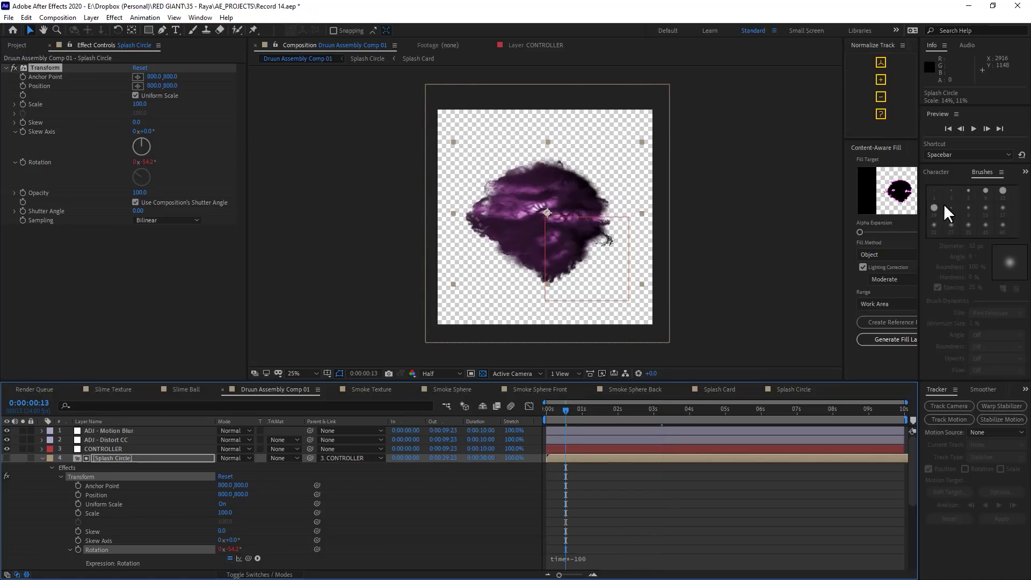
left_click(971, 129)
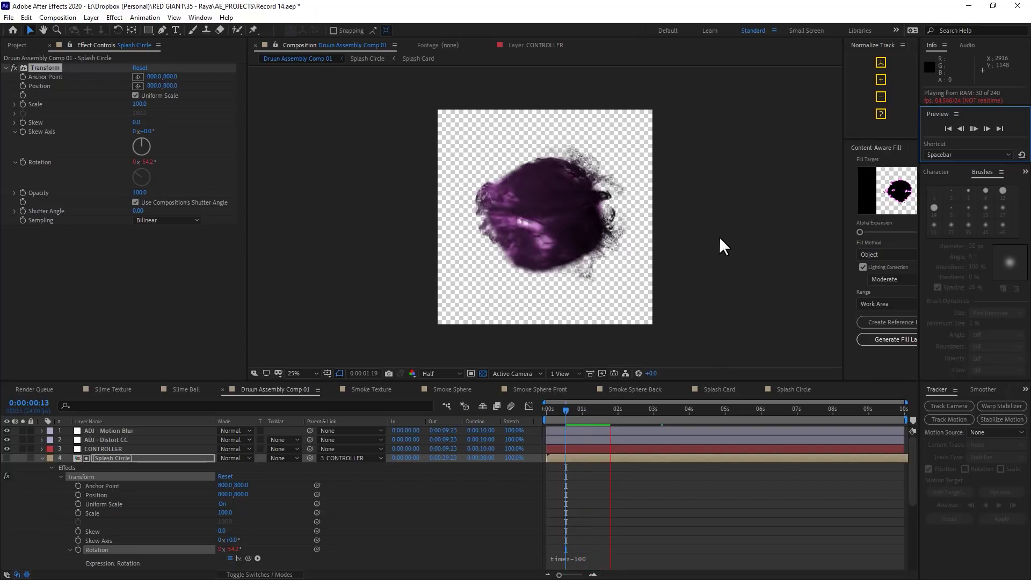
key("space")
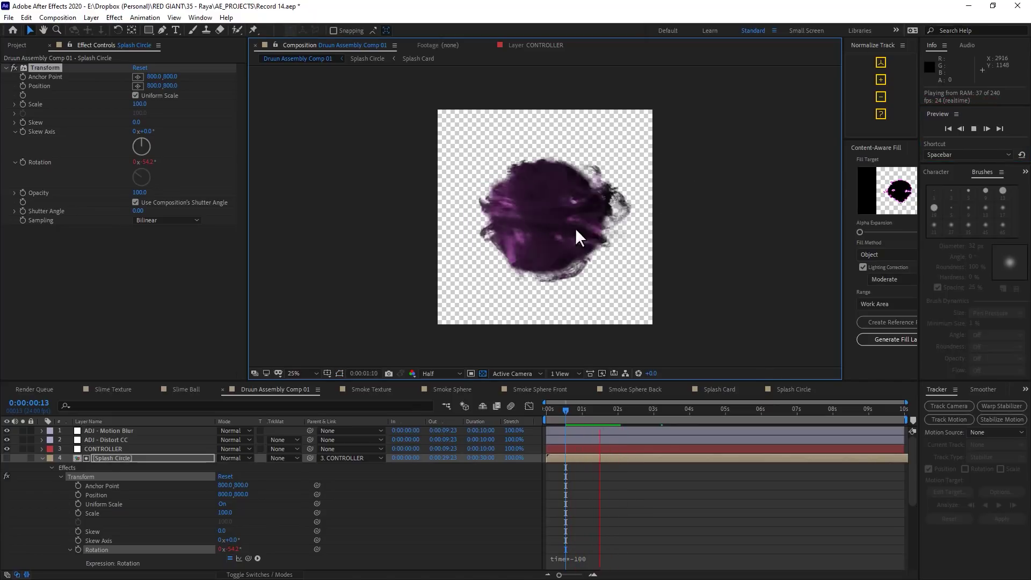
key("space")
key("space")
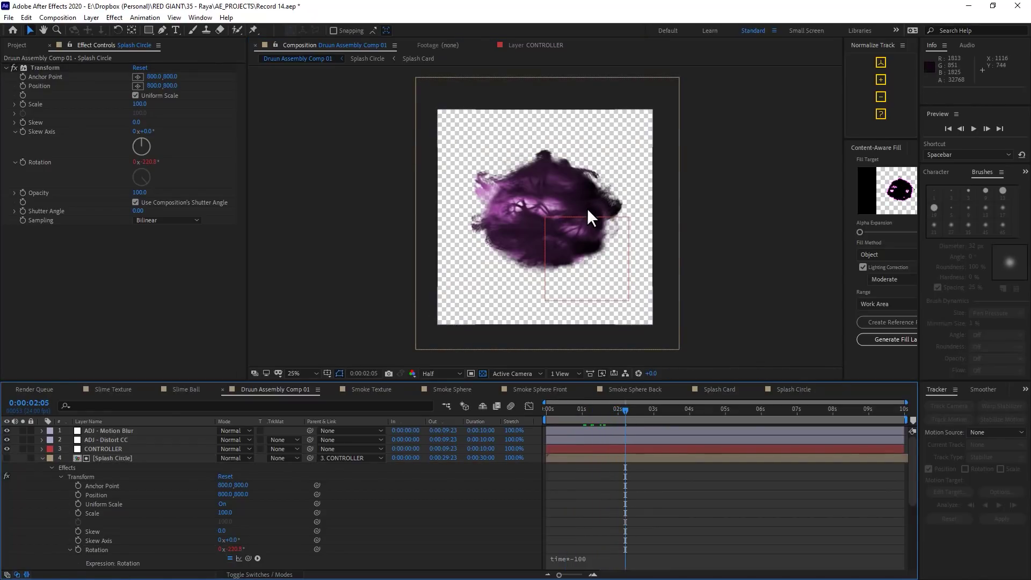
key("period")
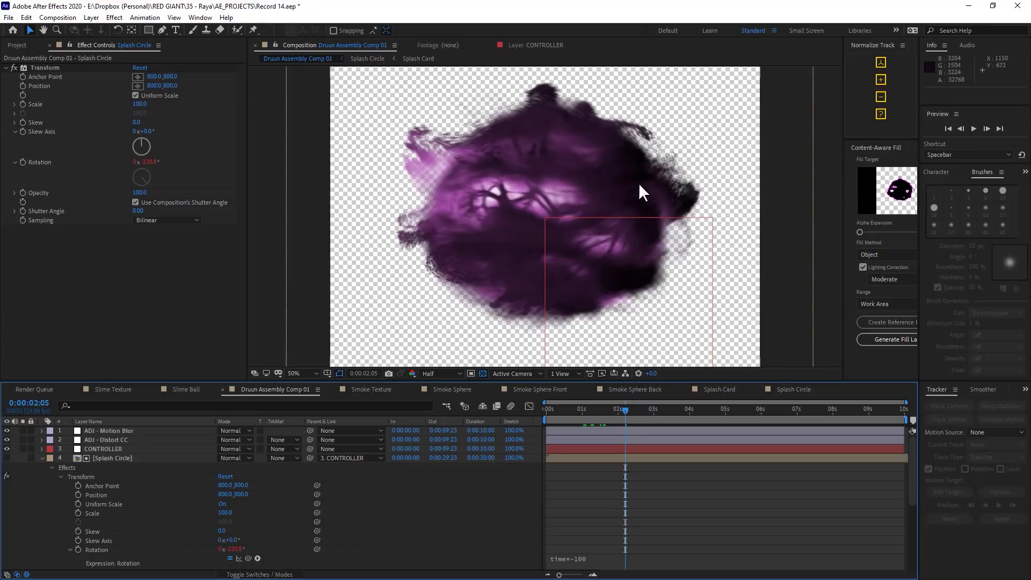
key("comma")
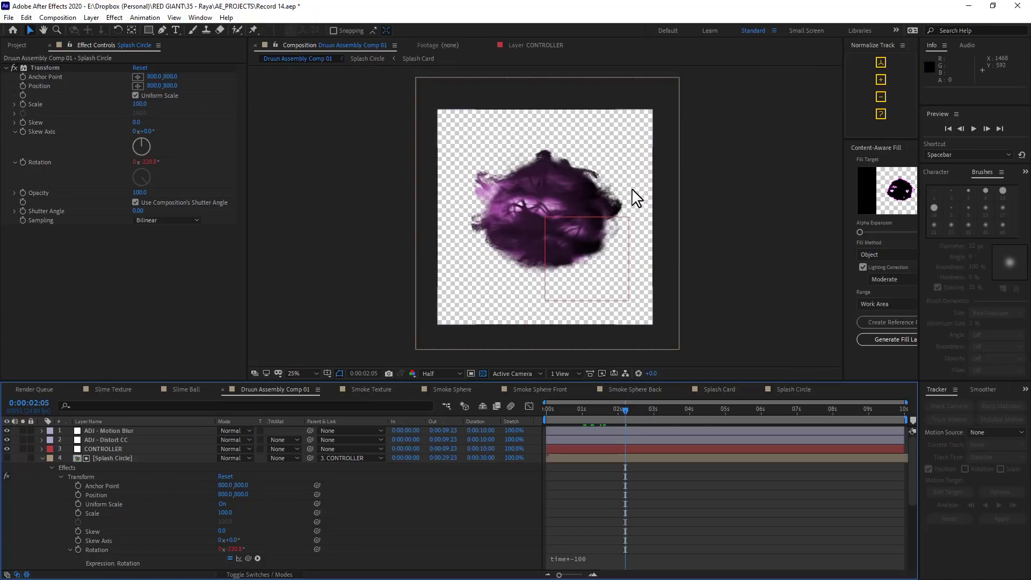
Step: Create an adjustment layer above all other layers and apply the Mesh Warp effect to it
left_click(89, 18)
mouse_move(105, 39)
left_click(376, 99)
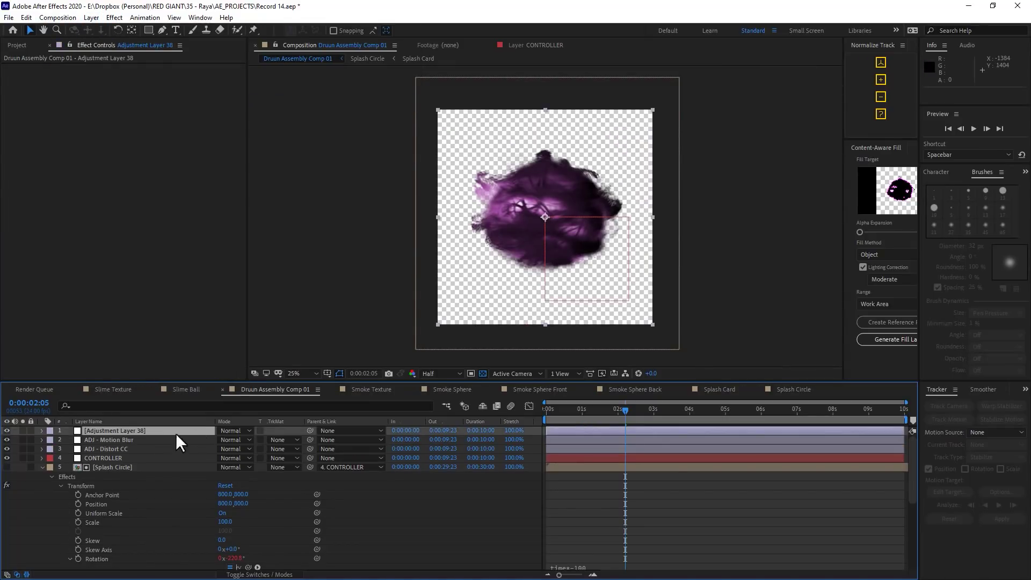
key("ctrl+space")
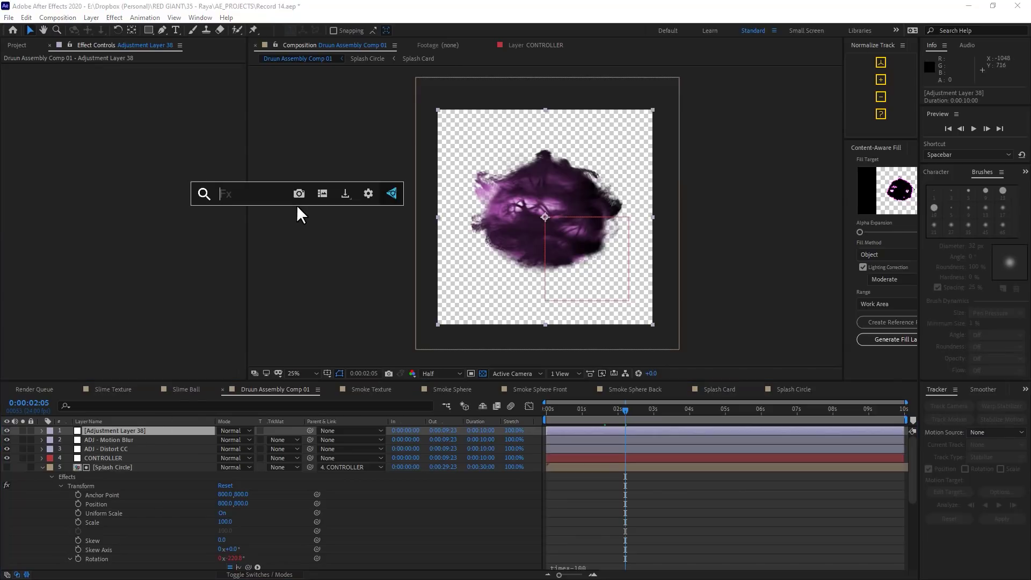
type("mesh")
left_click(271, 225)
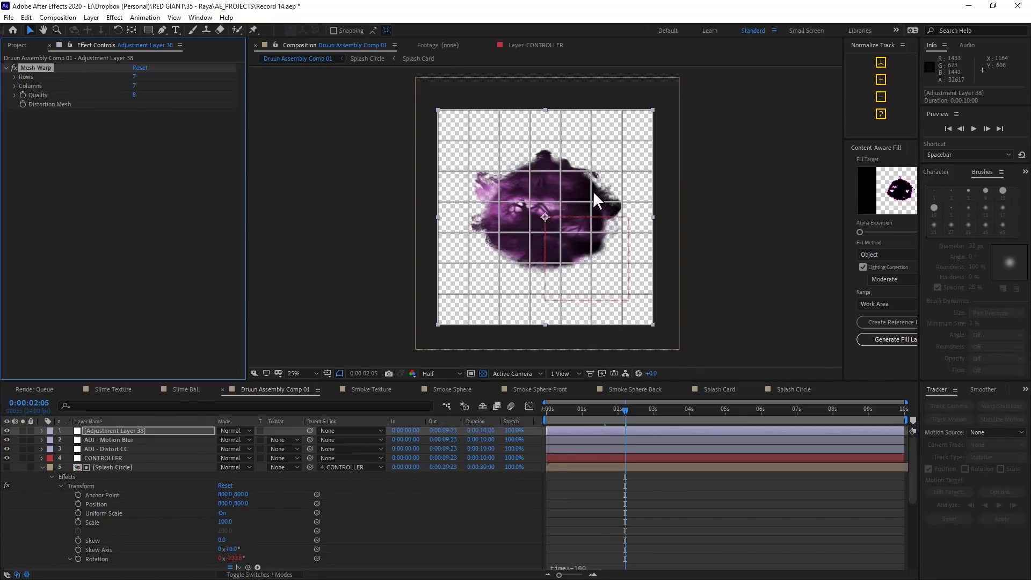
Step: Set the Mesh Warp grid to 3 rows and 2 columns
key("ctrl+z")
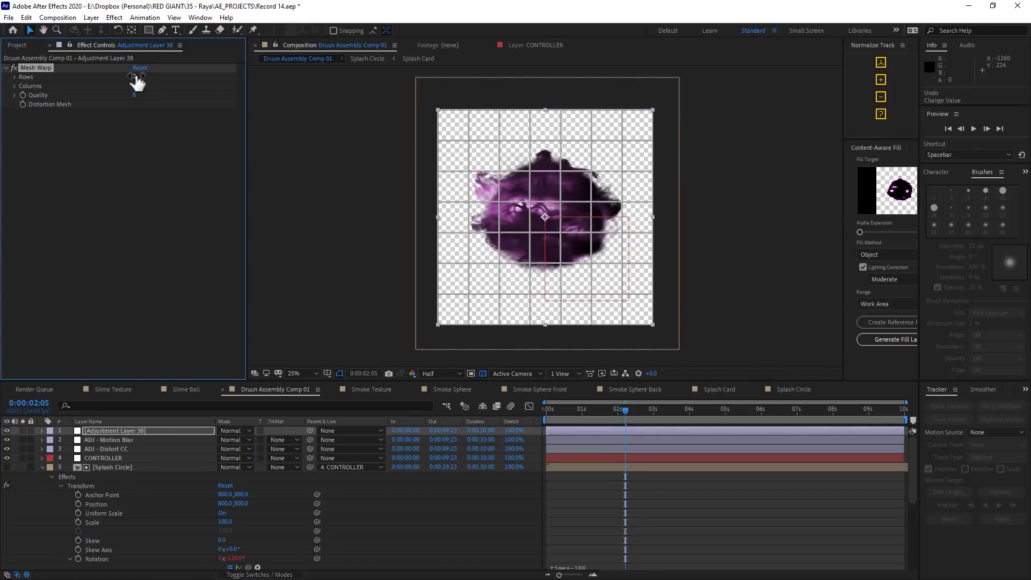
type("3")
left_click(115, 112)
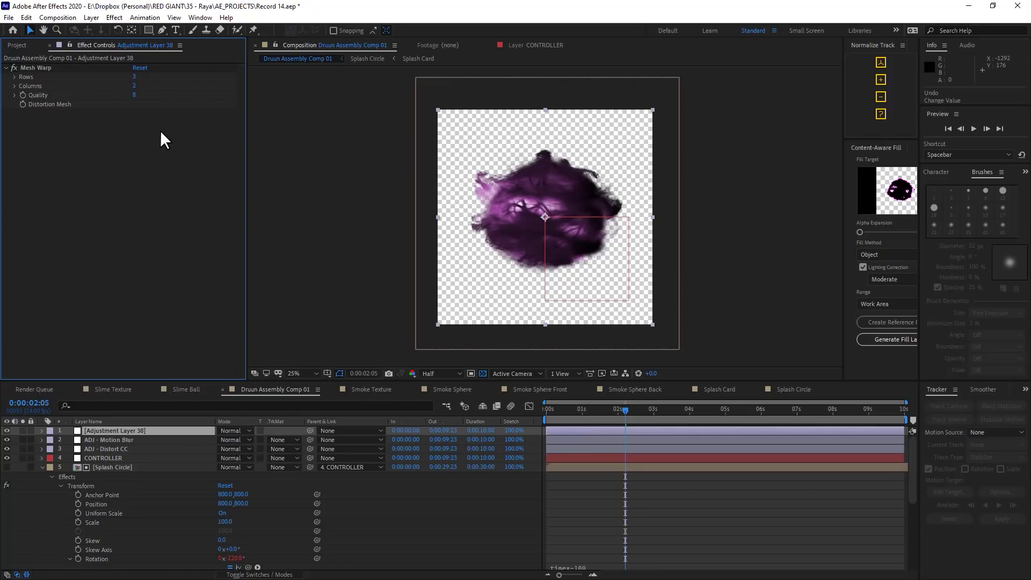
Step: Pull the Mesh Warp grid's lowest row of points upward and adjust the row above it to flatten the sphere's underside
left_click(52, 67)
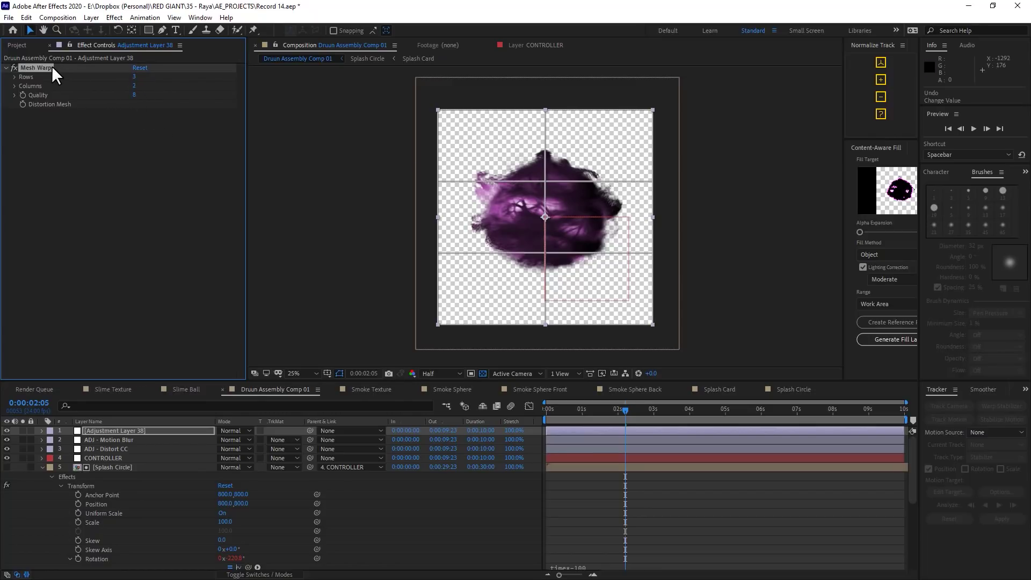
left_click(544, 253)
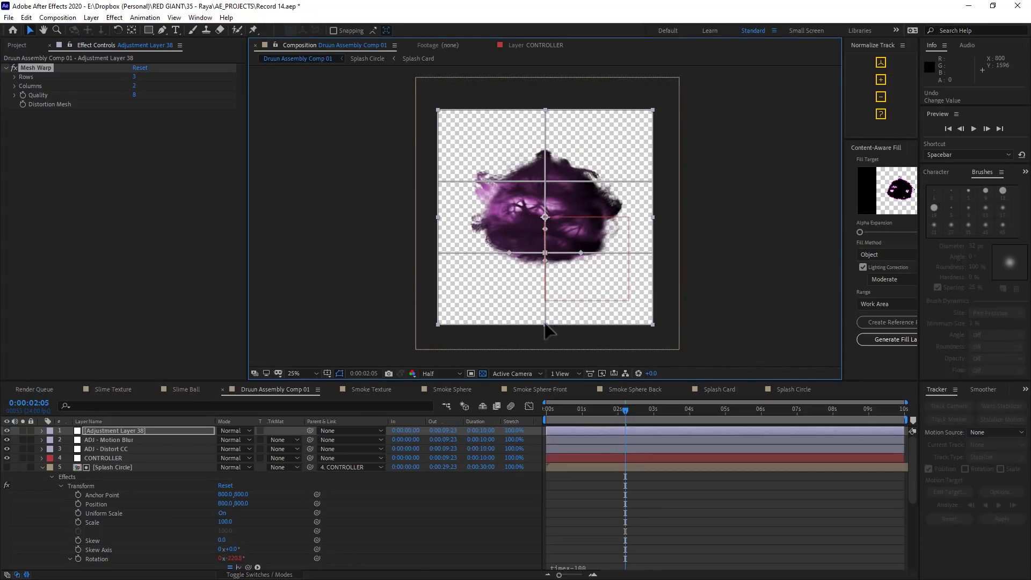
left_click_drag(543, 323, 542, 263)
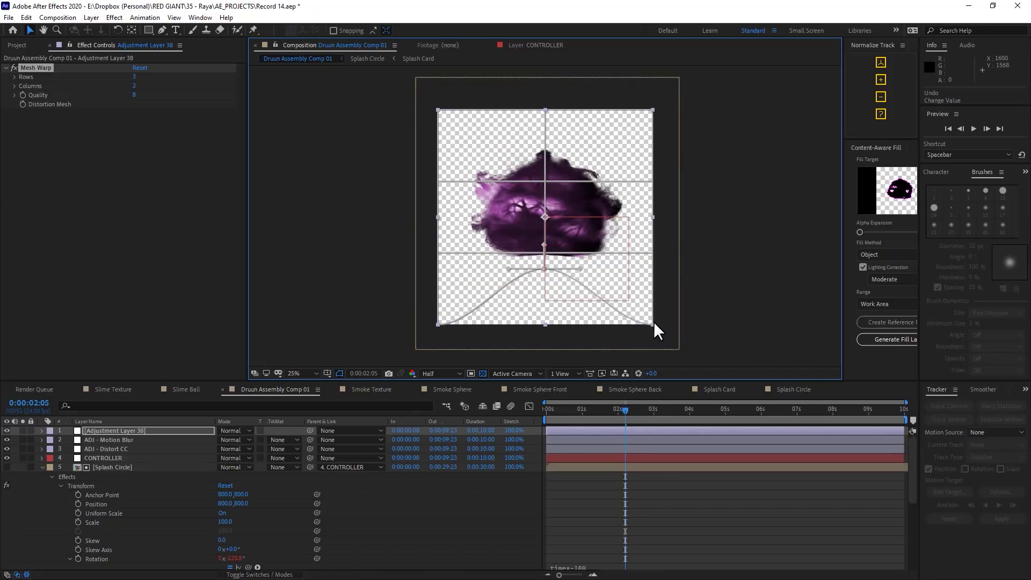
left_click_drag(650, 325, 652, 273)
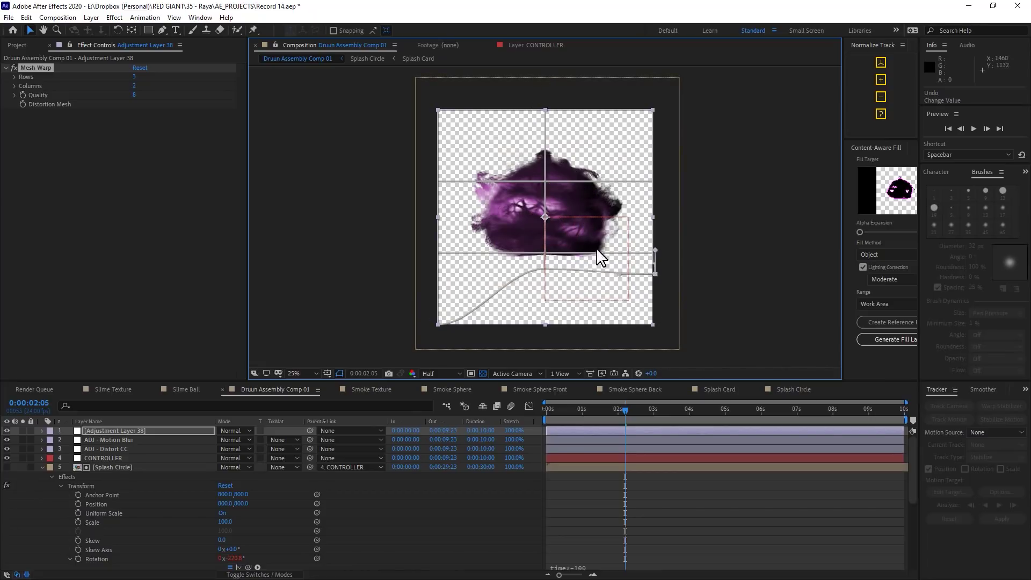
left_click_drag(438, 321, 437, 228)
mouse_move(441, 273)
left_mouse_down()
mouse_move(417, 273)
mouse_move(420, 251)
mouse_move(429, 256)
left_mouse_up()
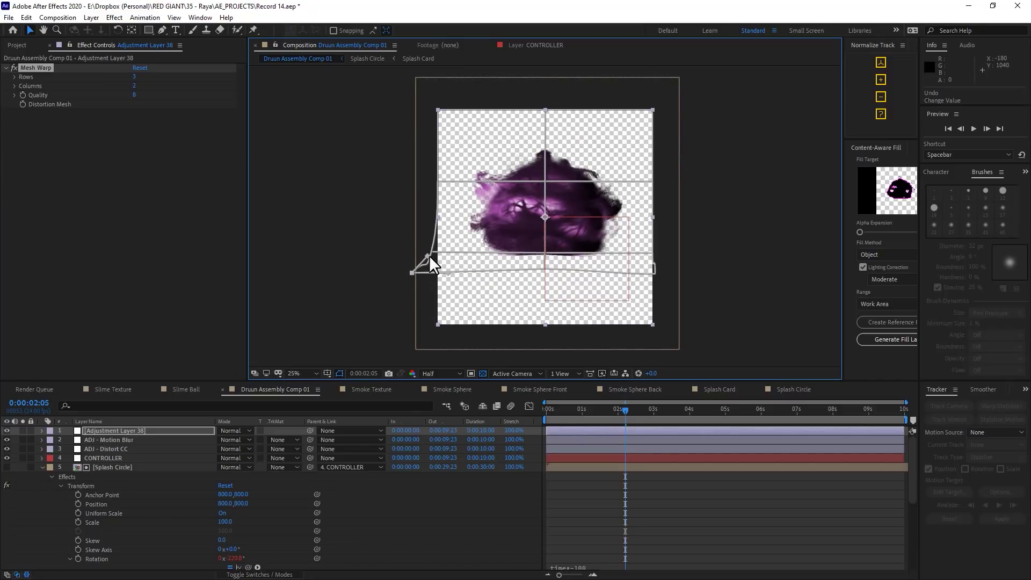
left_click_drag(653, 275, 652, 245)
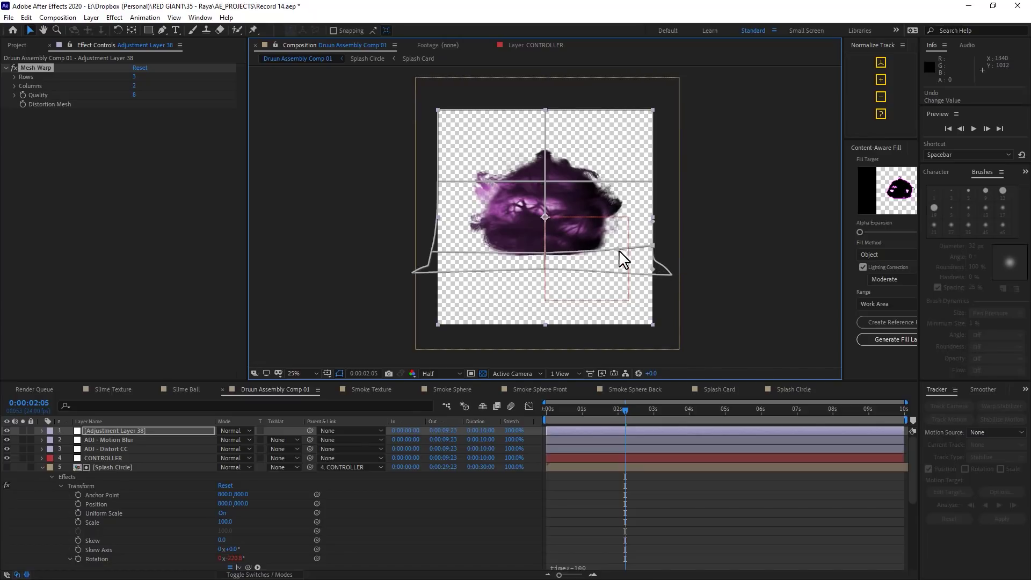
left_click_drag(544, 249, 545, 257)
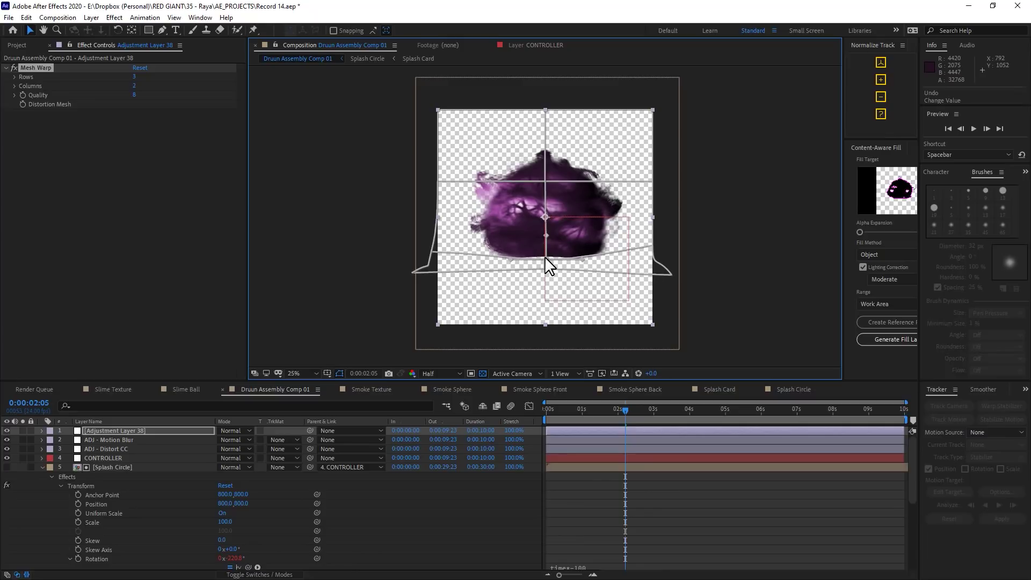
Step: Nudge the CONTROLLER layer slightly downward and fine-tune the lower centre point of the adjustment layer's Mesh Warp grid
left_click(113, 456)
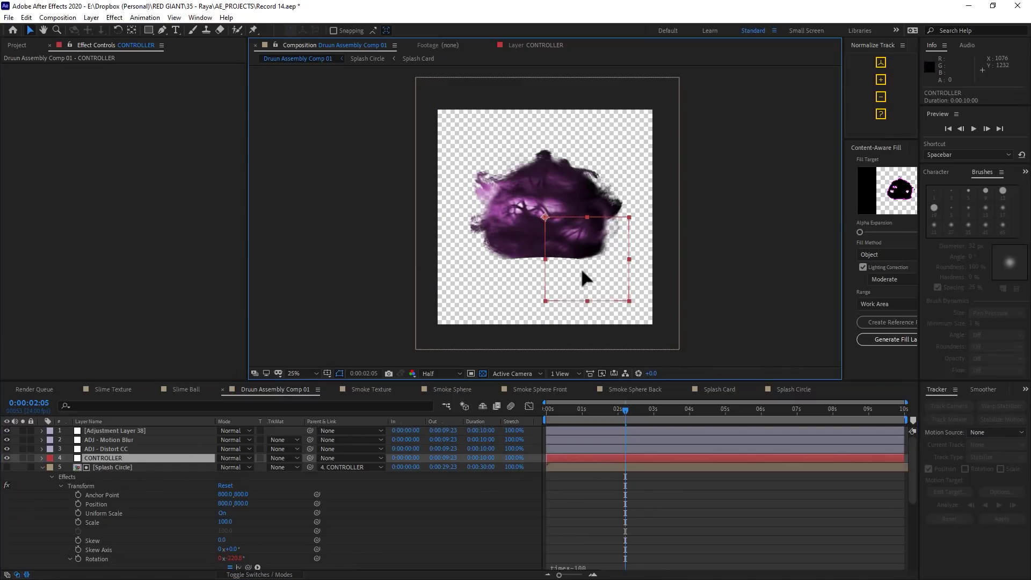
mouse_move(582, 271)
left_mouse_down()
mouse_move(582, 254)
mouse_move(580, 271)
left_mouse_up()
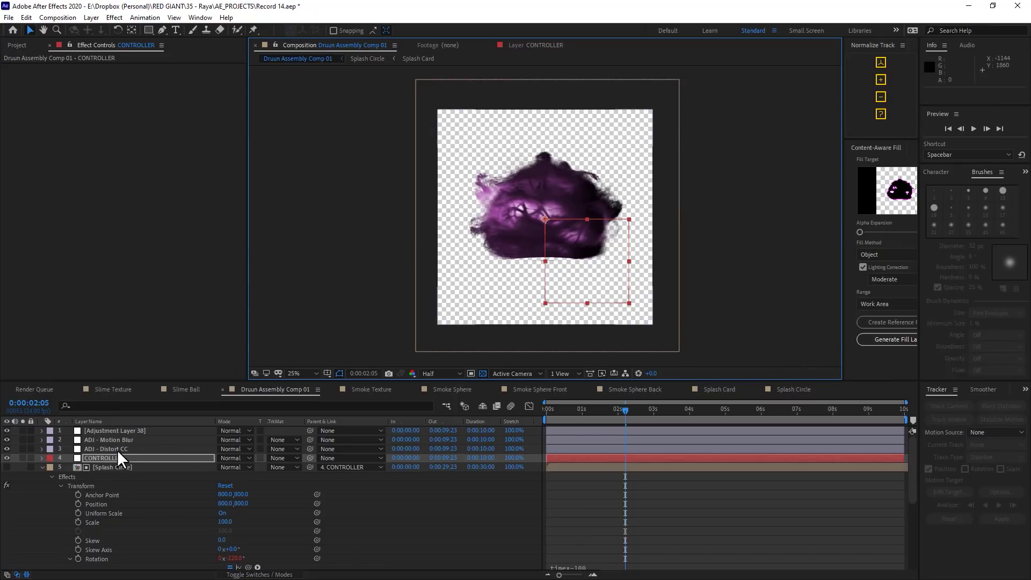
left_click(130, 431)
left_click(39, 68)
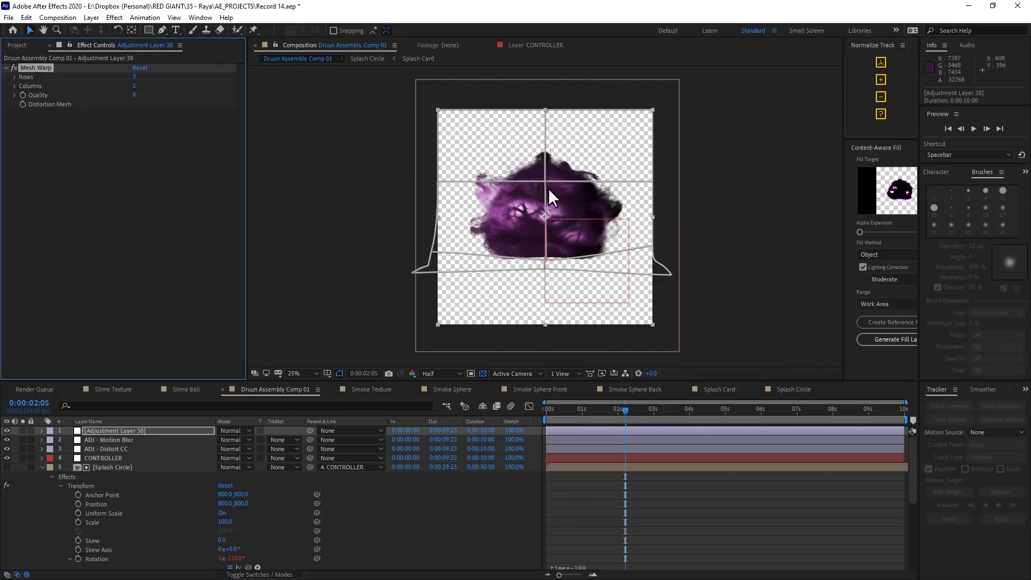
left_click(546, 258)
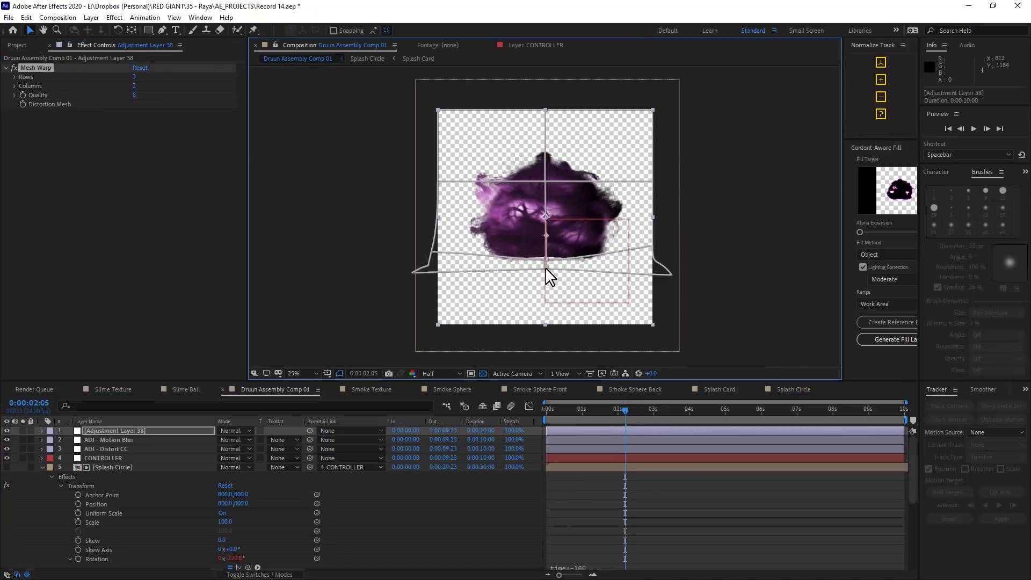
left_click_drag(546, 267, 545, 263)
key("space")
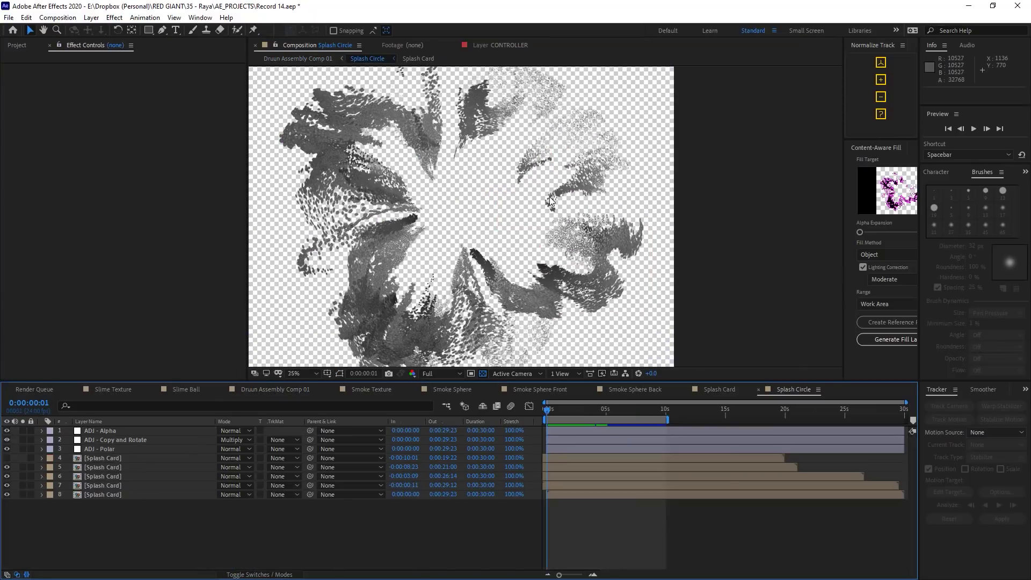
Step: Create an adjustment layer above all other layers in the Splash Circle comp and apply CC Vector Blur to it
scroll(549, 196, "down", 2)
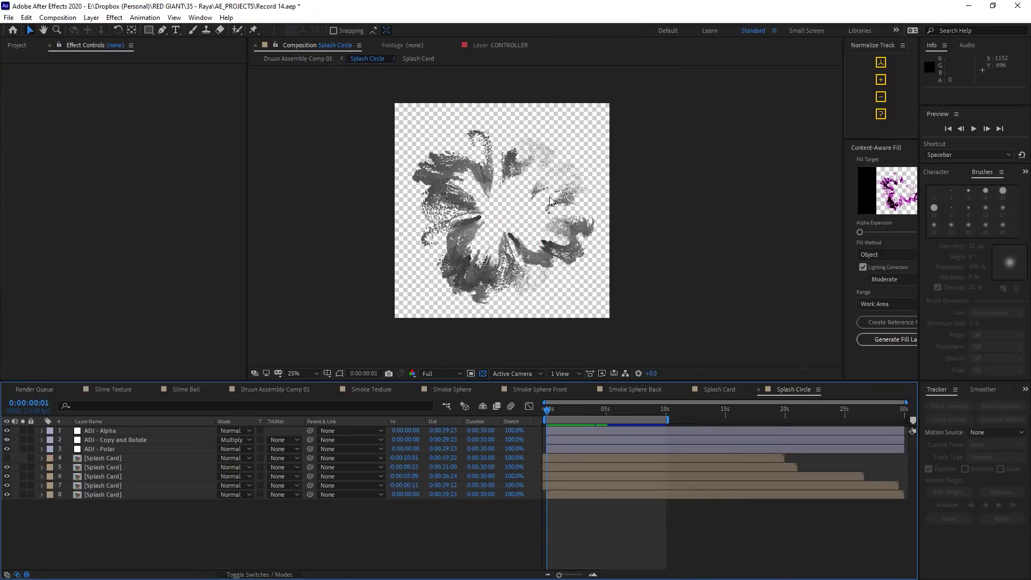
scroll(549, 197, "up", 2)
key("space")
mouse_move(507, 209)
left_mouse_down()
mouse_move(525, 207)
mouse_move(507, 207)
left_mouse_up()
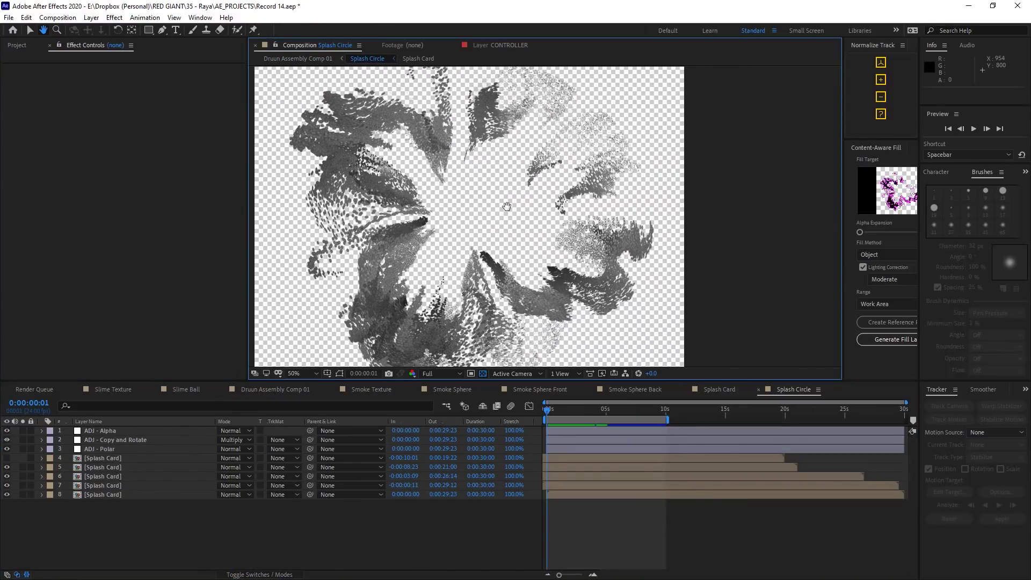
left_click(91, 18)
mouse_move(215, 29)
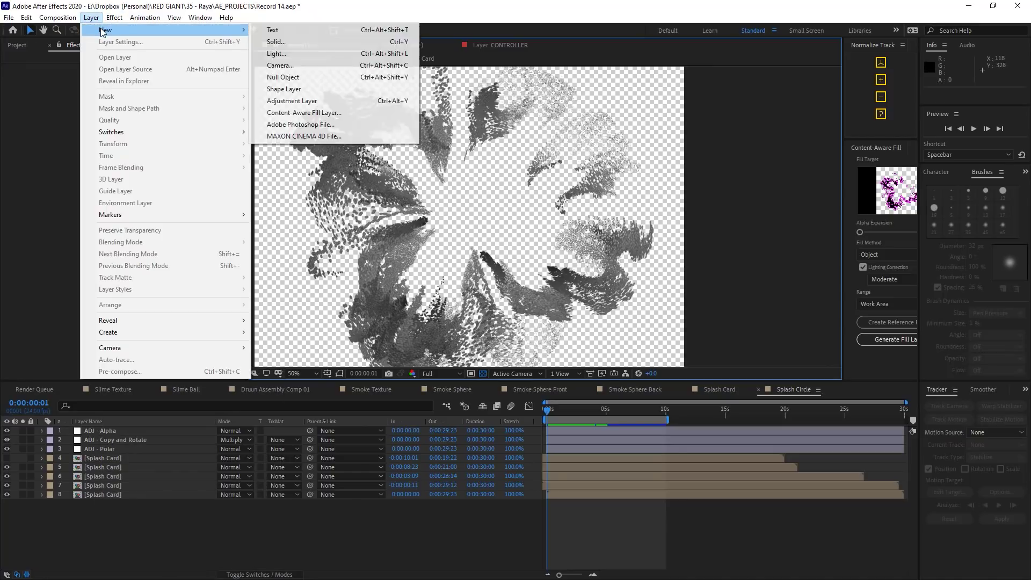
left_click(346, 102)
left_click(115, 18)
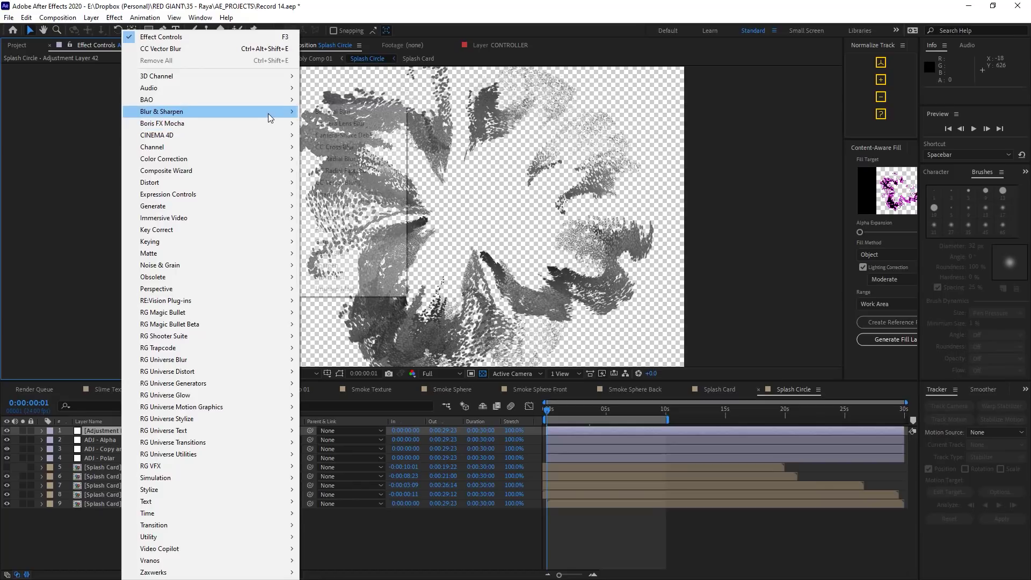
mouse_move(268, 111)
left_click(354, 185)
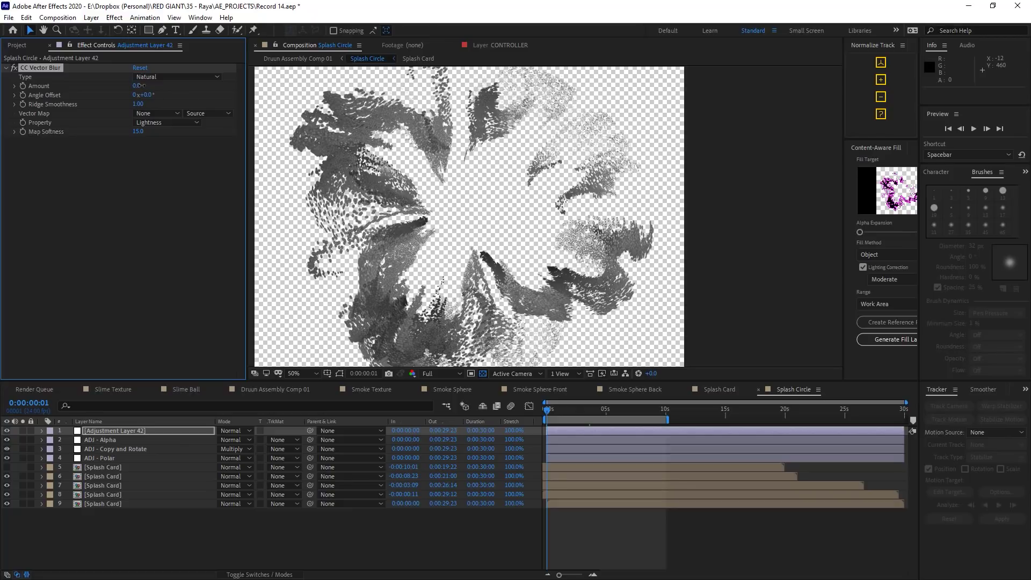
Step: Set the CC Vector Blur Amount to 37 and Map Softness to 22.3, and compare the splash without and with the adjustment layer
left_click_drag(159, 85, 158, 85)
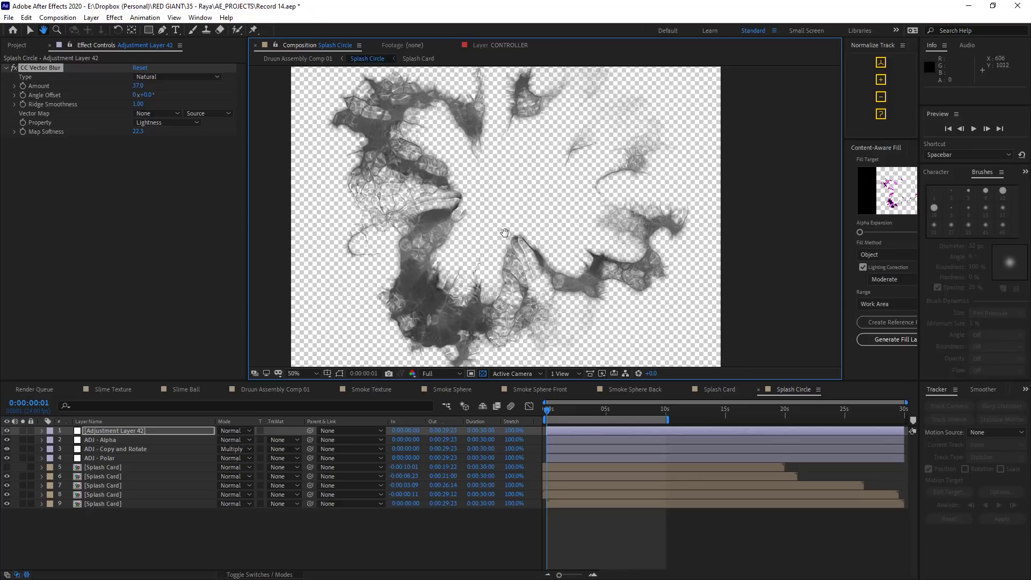
left_click(7, 431)
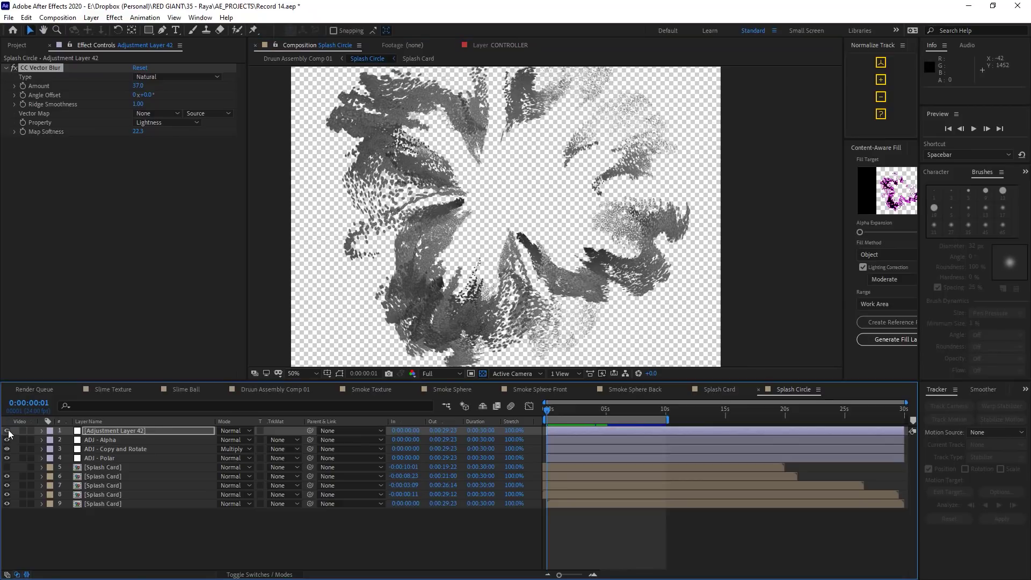
left_click(8, 431)
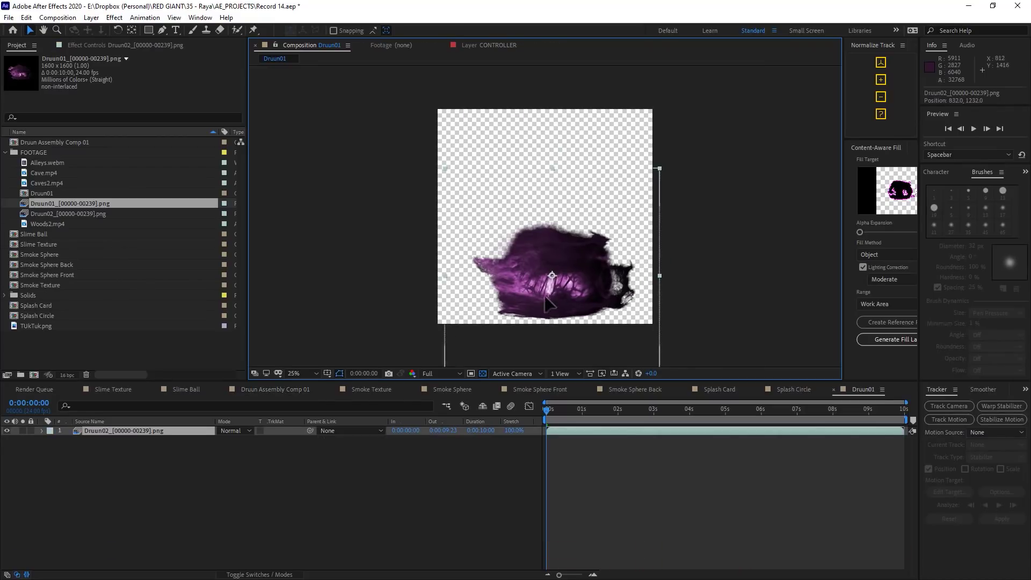
Step: Position the Druun02 layer low in the Druun01 comp, add the Druun01 image sequence above it, scaled down and overlapping its upper edge
left_click_drag(545, 296, 544, 296)
left_click_drag(88, 203, 610, 200)
left_click_drag(596, 163, 566, 185)
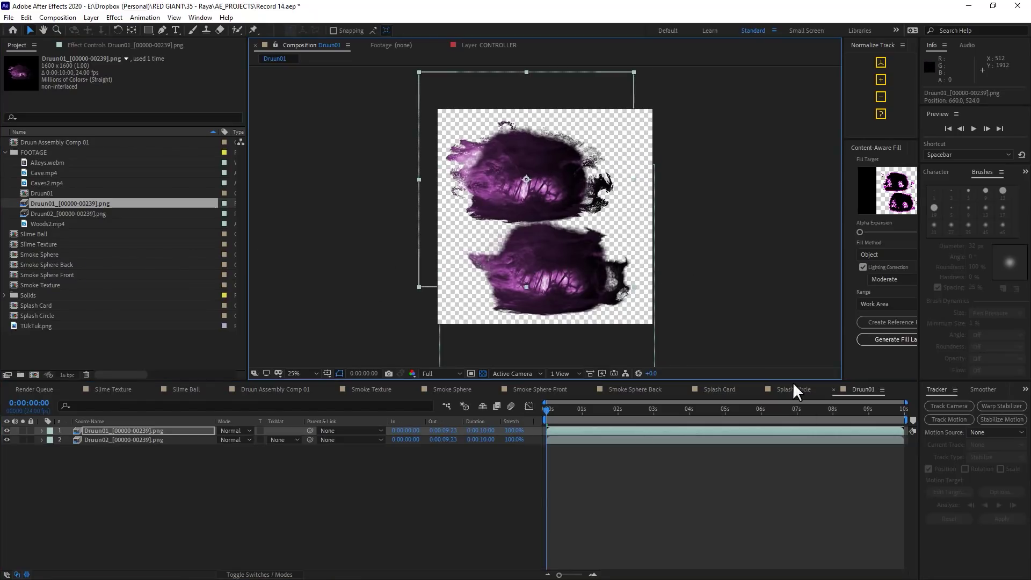
left_click_drag(634, 73, 609, 109)
left_click_drag(566, 184, 563, 192)
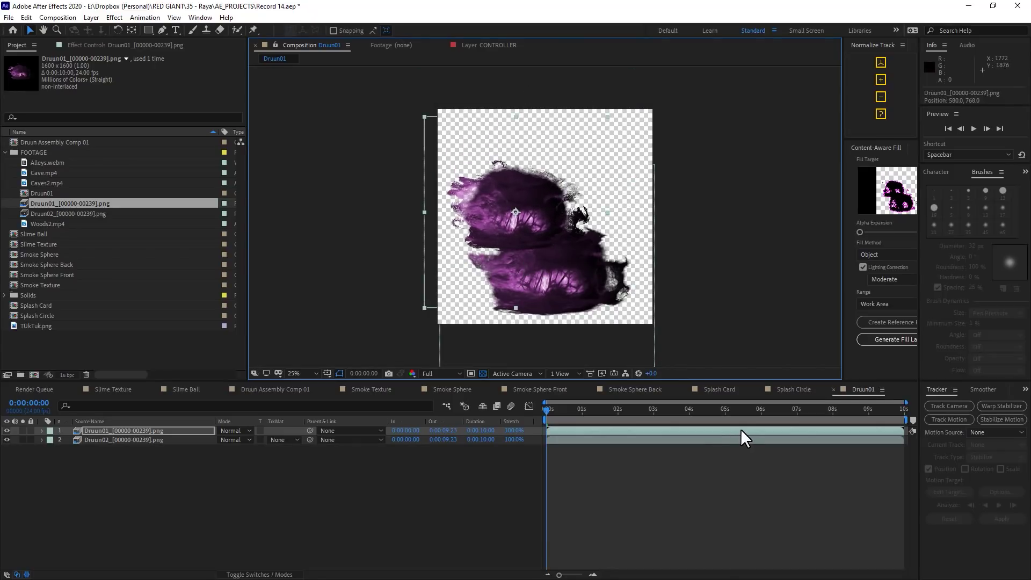
Step: Shift the Druun01 sequence earlier to start at -0:00:01:20 and rotate it in the frame
left_click_drag(740, 432, 674, 432)
key("w")
mouse_move(561, 220)
left_mouse_down()
mouse_move(548, 198)
mouse_move(547, 210)
left_mouse_up()
key("v")
Step: Duplicate the Druun02 layer, enlarge and rotate the copy, and place it over the upper right of the Druun shape
left_click(165, 439)
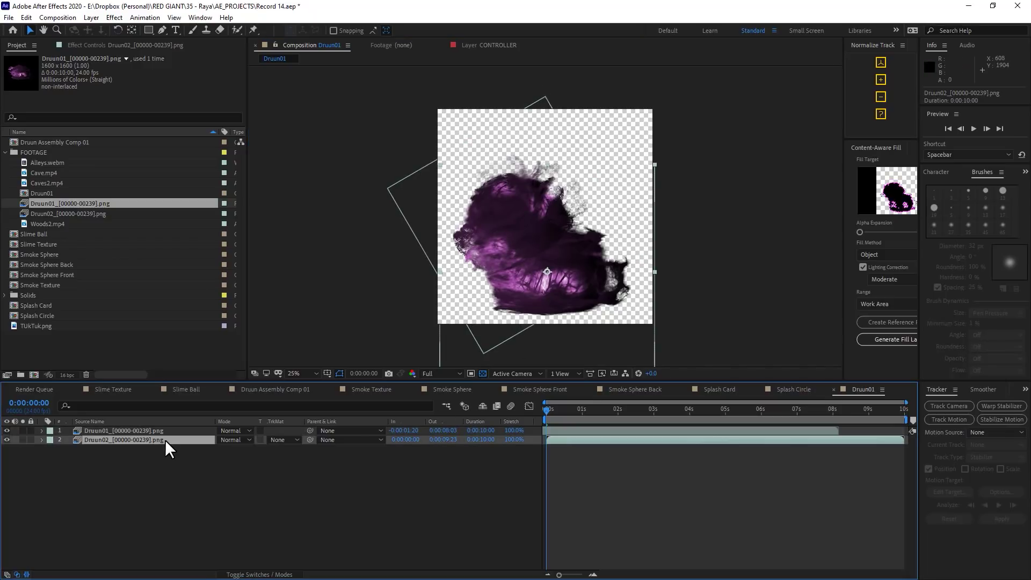
key("ctrl+d")
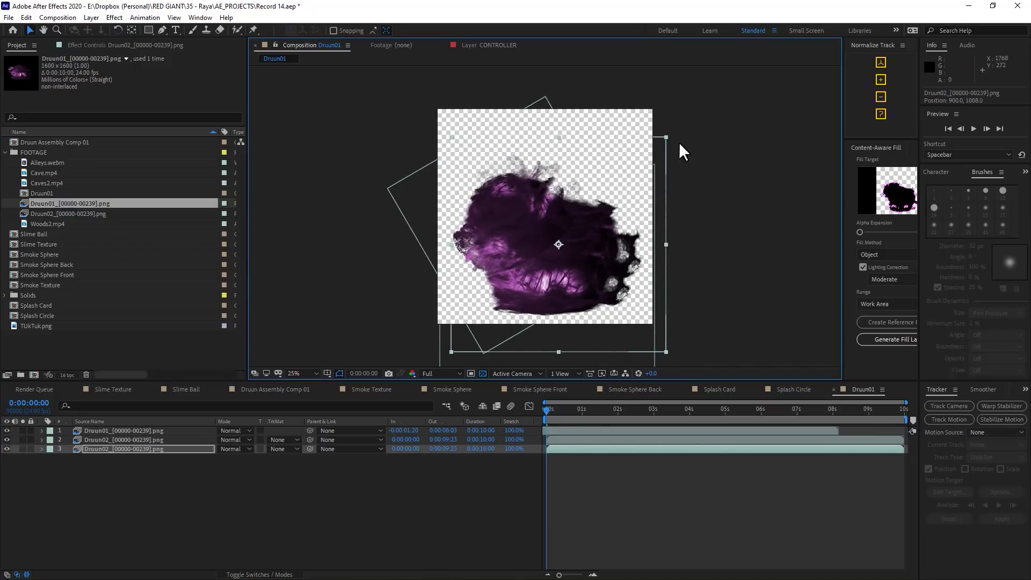
left_click_drag(667, 139, 683, 64)
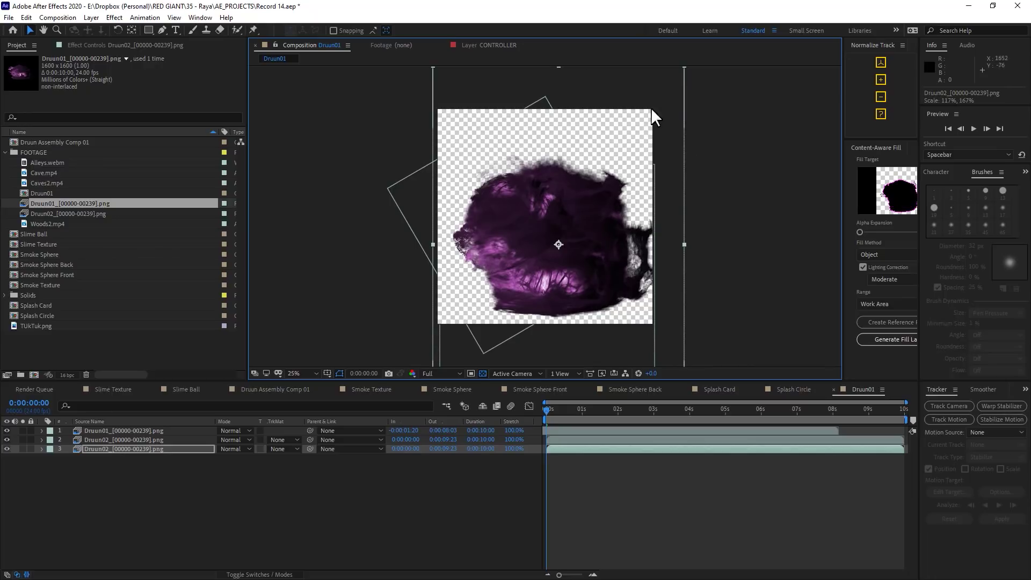
key("w")
left_click_drag(667, 165, 674, 246)
key("v")
left_click_drag(607, 251, 617, 192)
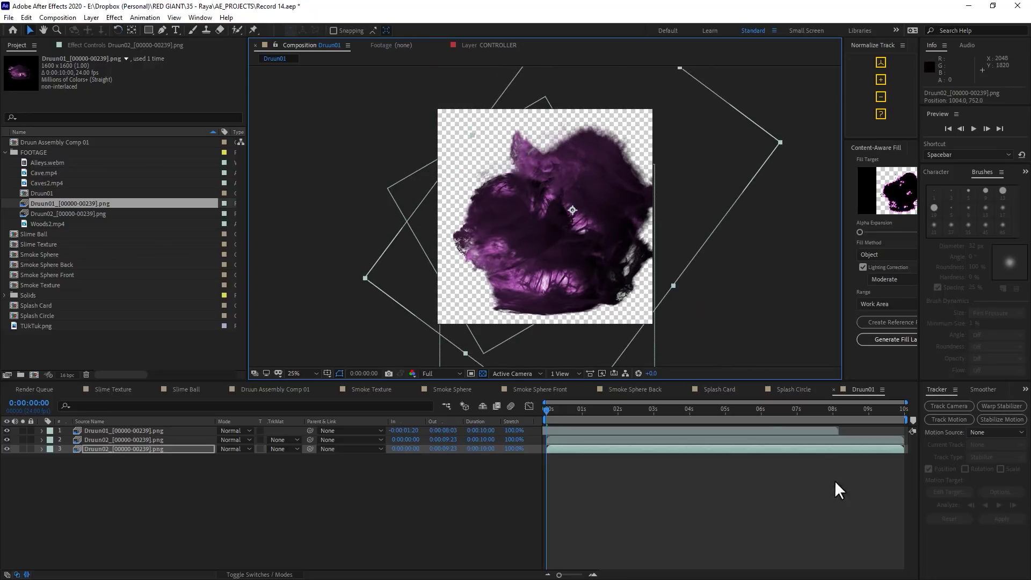
Step: Shift the Druun02 copy earlier to start at -0:00:02:02, and reposition and shrink it to blend with the other blobs
left_click_drag(849, 449, 775, 448)
left_click(617, 174)
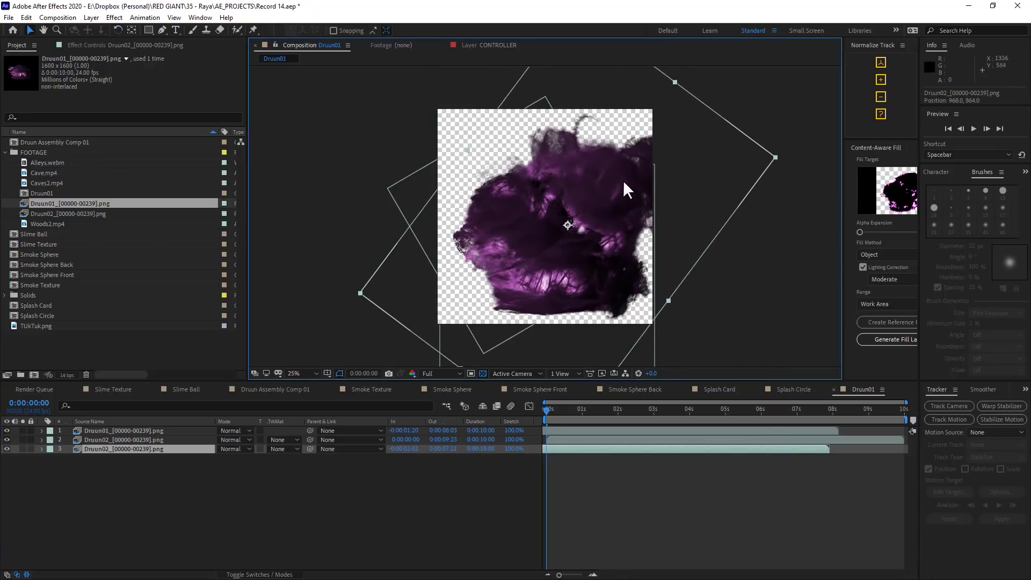
left_click_drag(778, 155, 639, 219)
Step: Preview the combined Druun layers and inspect the moving shape up close
left_click(973, 129)
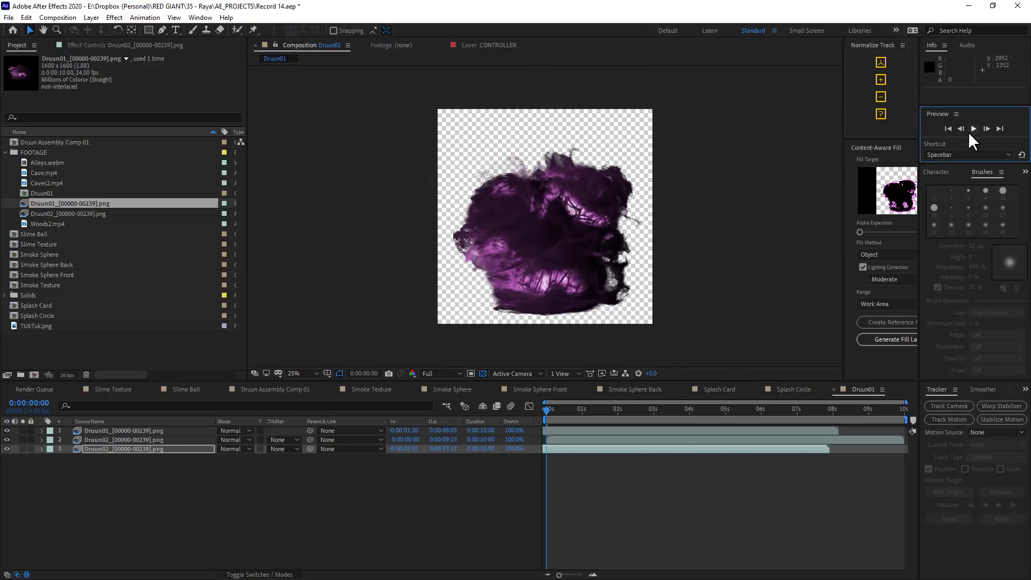
scroll(682, 230, "up", 2)
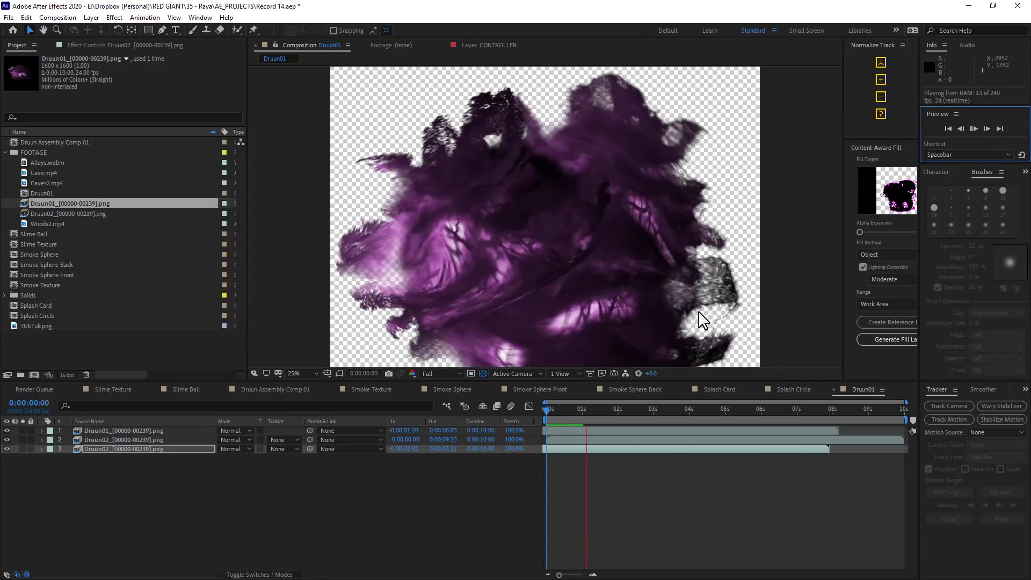
scroll(698, 310, "down", 2)
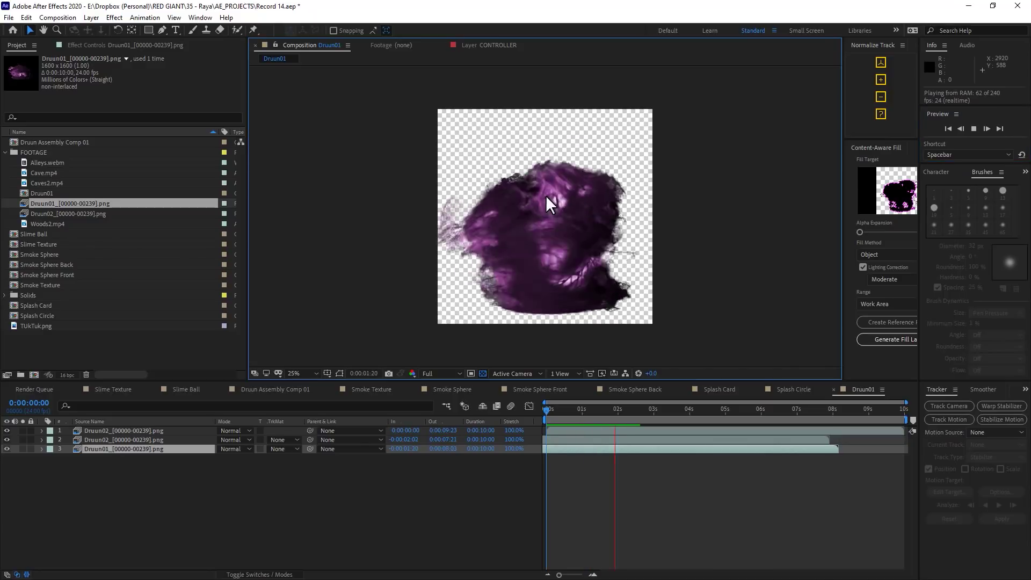
left_click(593, 233)
left_click(582, 214)
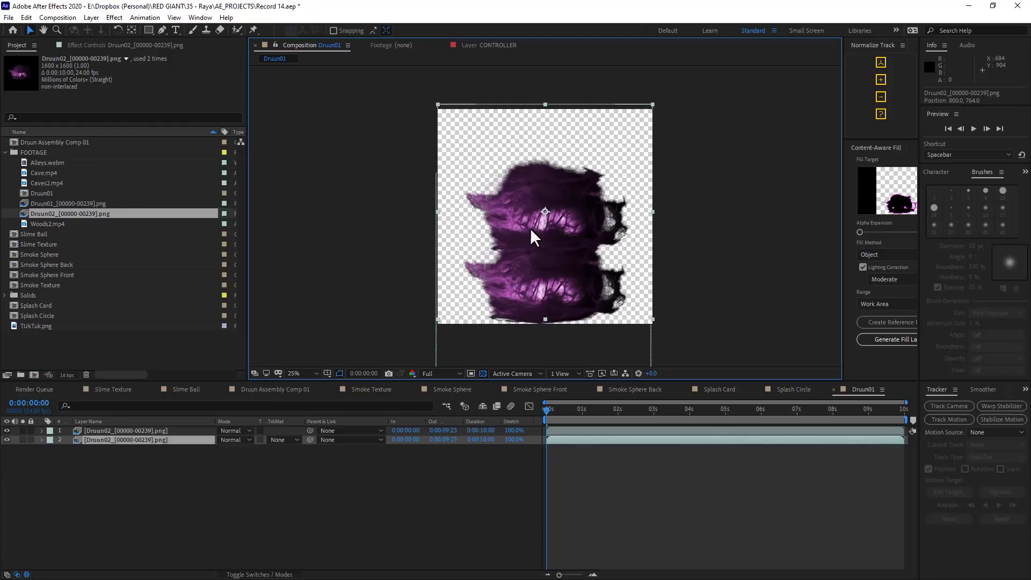
Step: Scale the upper Druun02 layer to about 71%, 77%, duplicate it, and stack a smaller copy on top as a snowman shape
left_click_drag(652, 104, 619, 127)
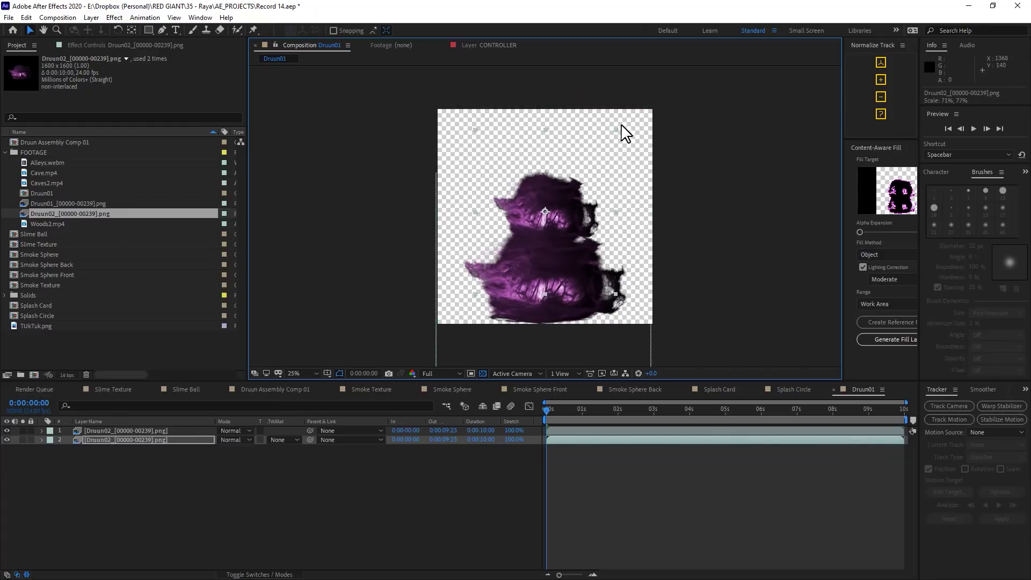
key("ctrl+d")
left_click_drag(548, 226, 545, 172)
left_click(127, 448)
left_click_drag(621, 78, 590, 102)
left_click(75, 204)
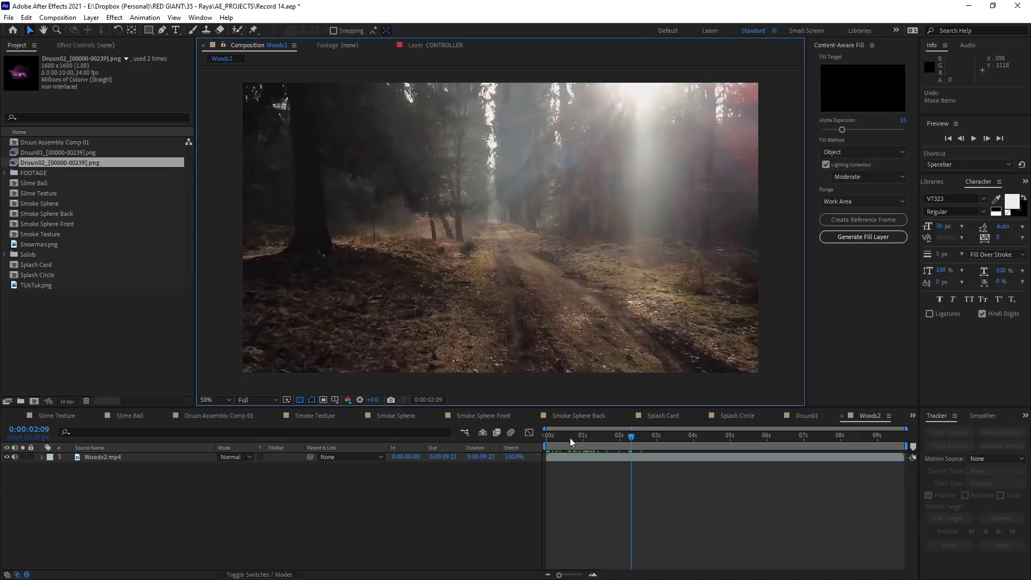
Step: Add the Druun02 image sequence above Woods2.mp4 in the Woods2 comp and move it to about 1046, 618 over the forest road
left_click_drag(569, 437, 707, 441)
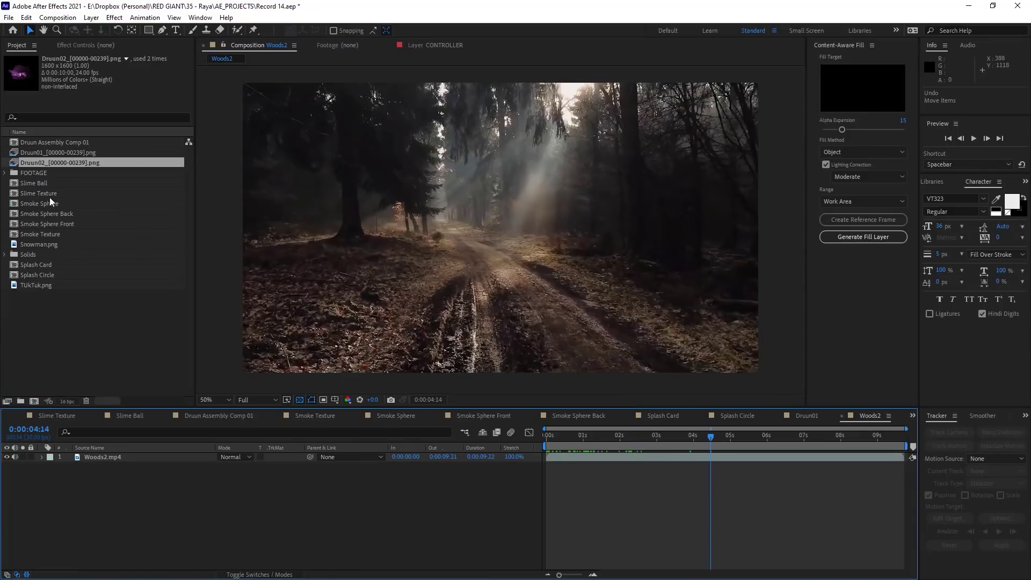
left_click_drag(50, 163, 146, 456)
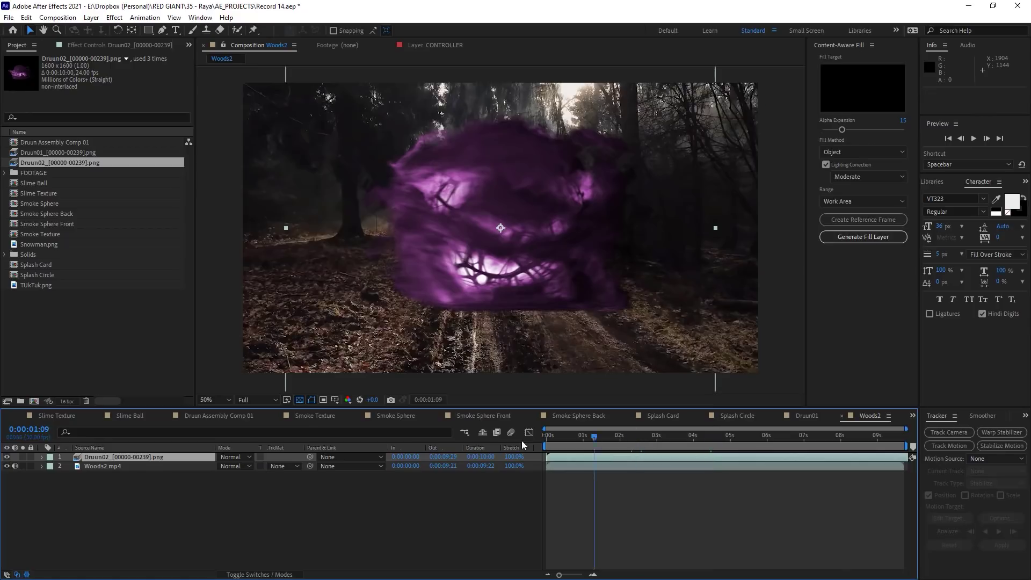
key("Home")
left_click(972, 142)
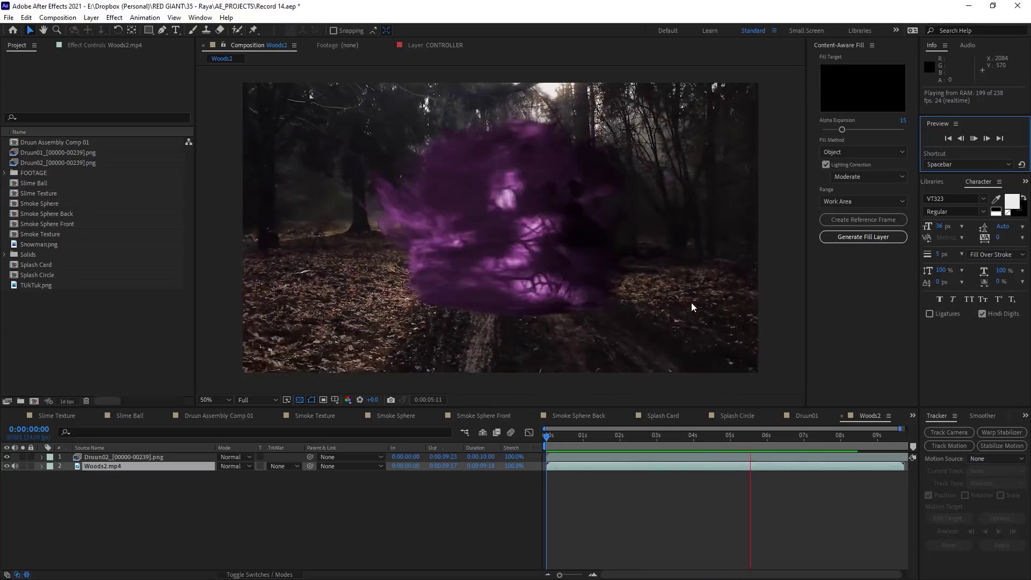
left_click(636, 256)
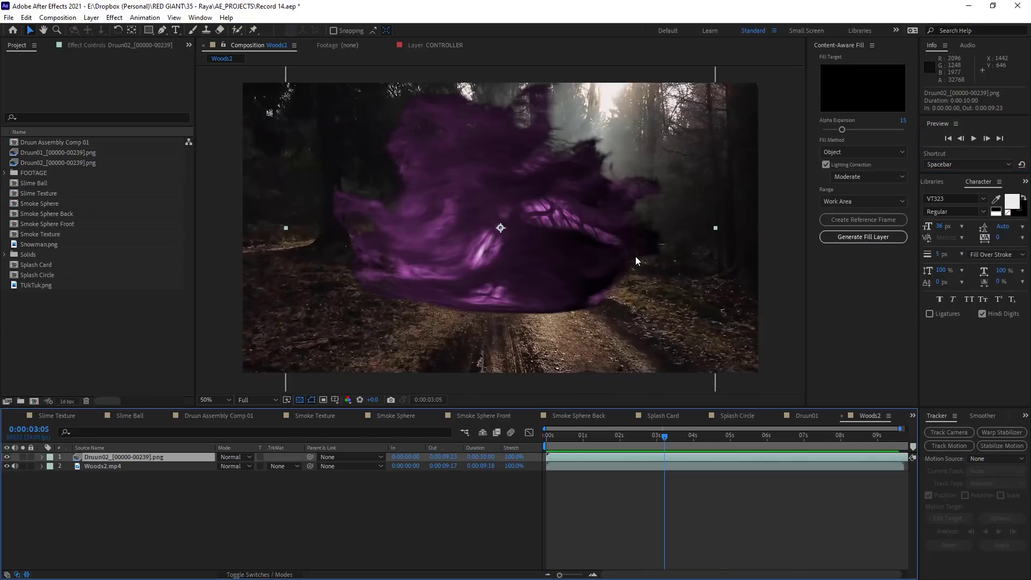
left_click_drag(577, 202, 599, 223)
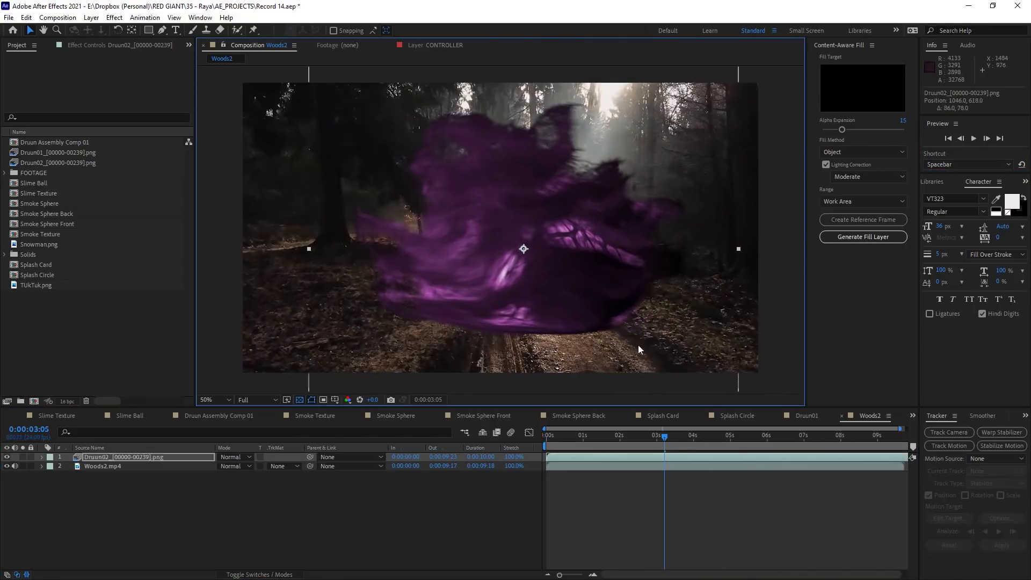
Step: Apply the VFX Supercomp effect to the Druun02 and Woods2.mp4 layers together
left_click_drag(174, 503, 129, 436)
right_click(160, 458)
right_click(182, 459)
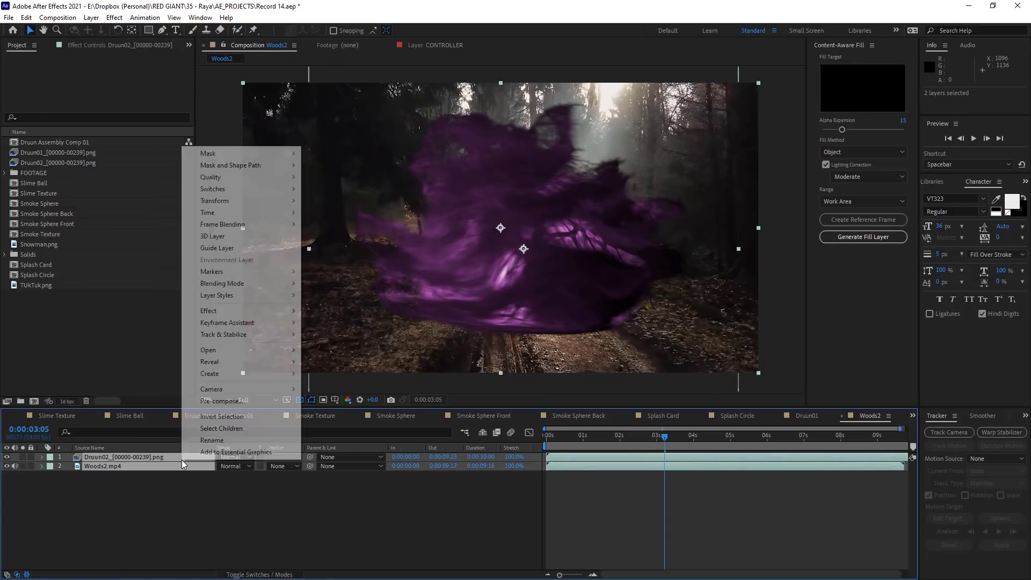
mouse_move(269, 311)
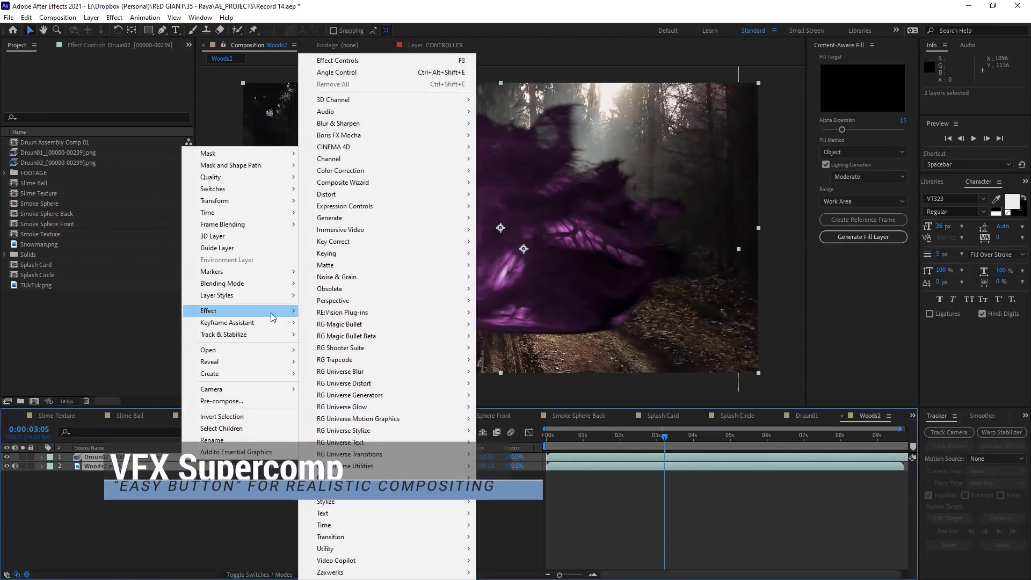
mouse_move(426, 477)
left_click(499, 477)
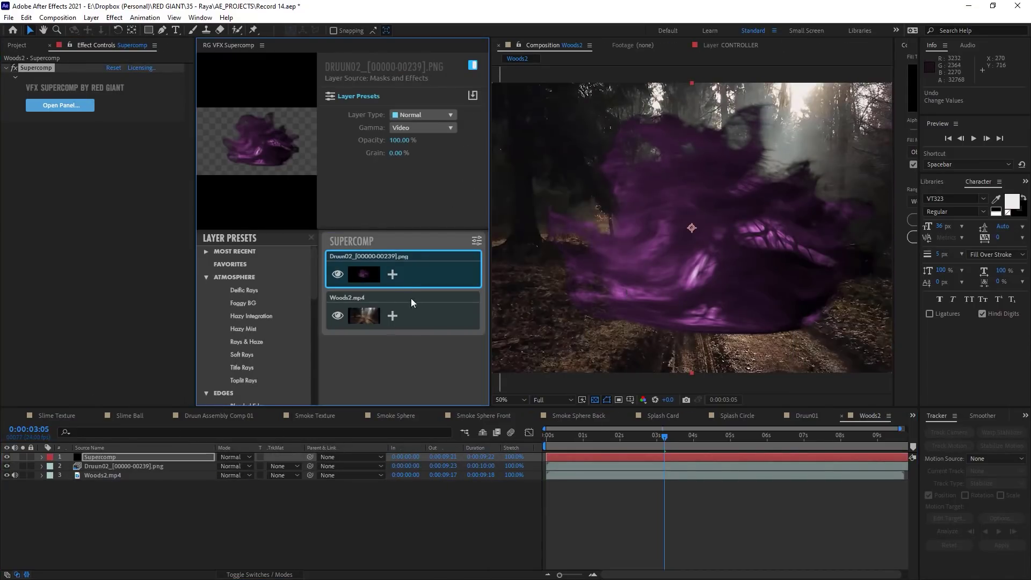
Step: Apply the Rays & Haze preset to the Druun02 layer, preview it, and set its Volume Fog center to 24.85, -117.30
left_click(395, 273)
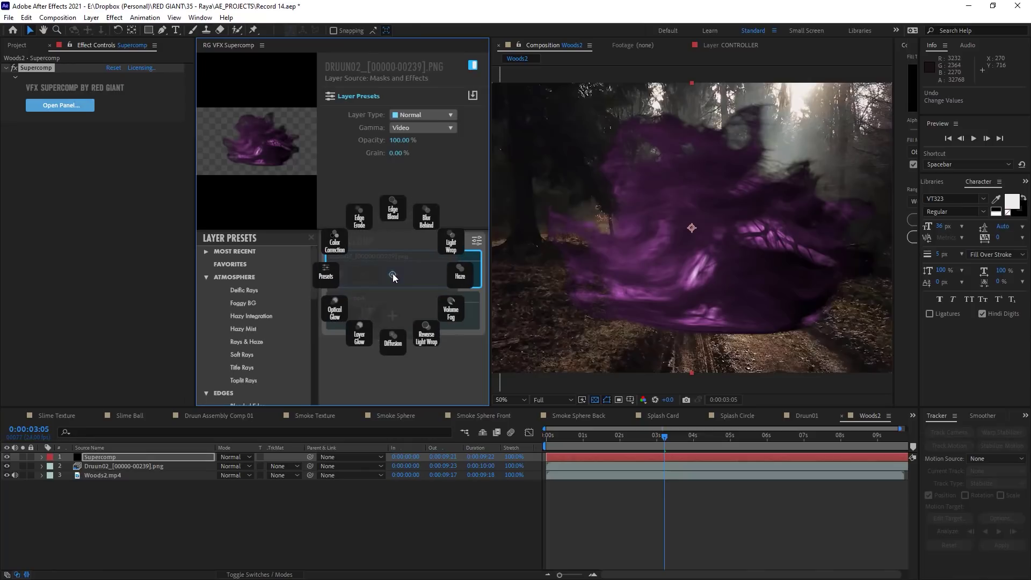
left_click(334, 275)
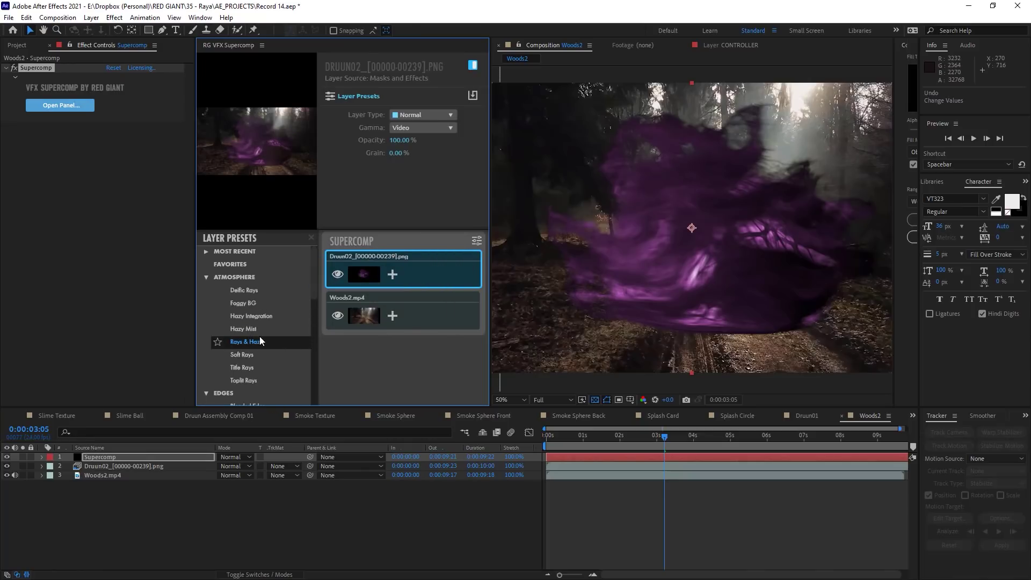
left_click(260, 337)
left_click(973, 138)
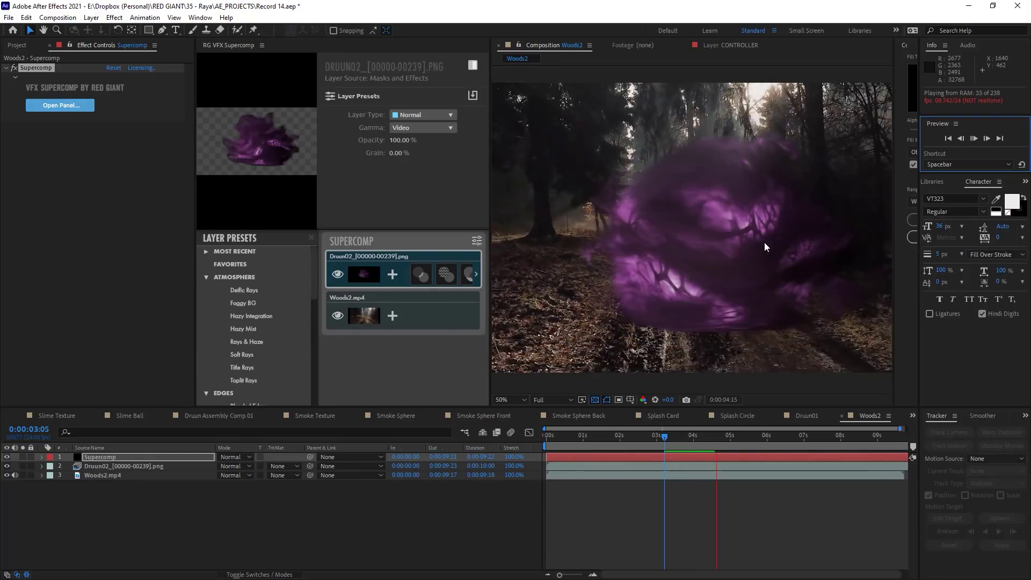
left_click(778, 276)
left_click(450, 281)
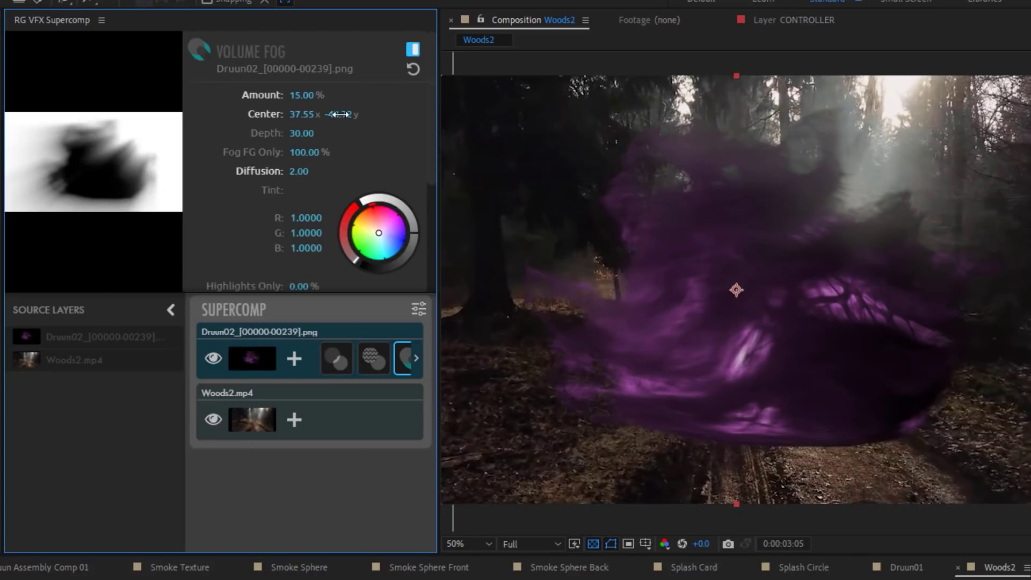
left_click_drag(339, 114, 247, 112)
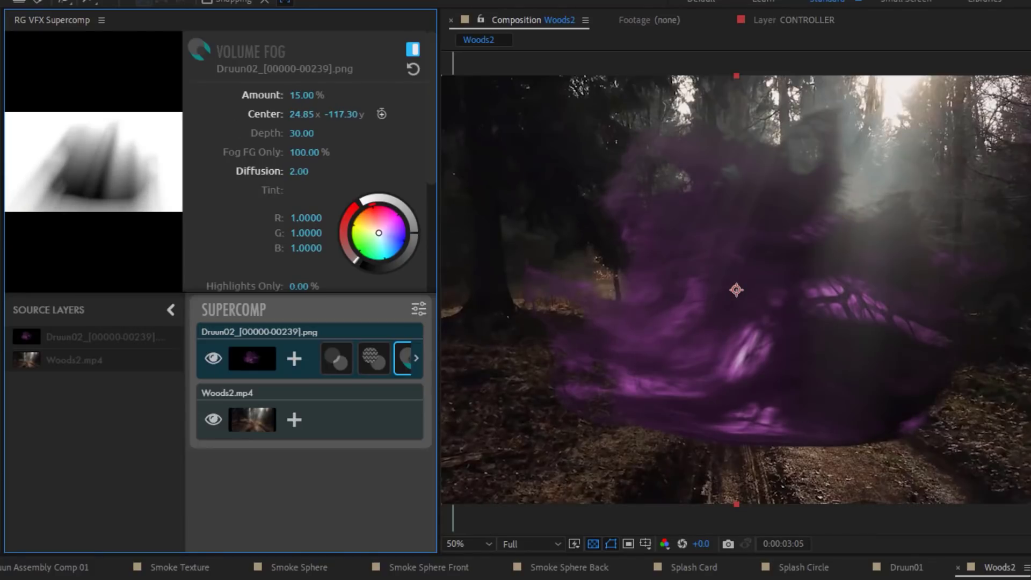
Step: Add Color Correction and an Optical Glow to Druun02, with glow amount 19.95%, size 249.40, blue size 110.10% and Highlights Only 37.18%
left_click(295, 358)
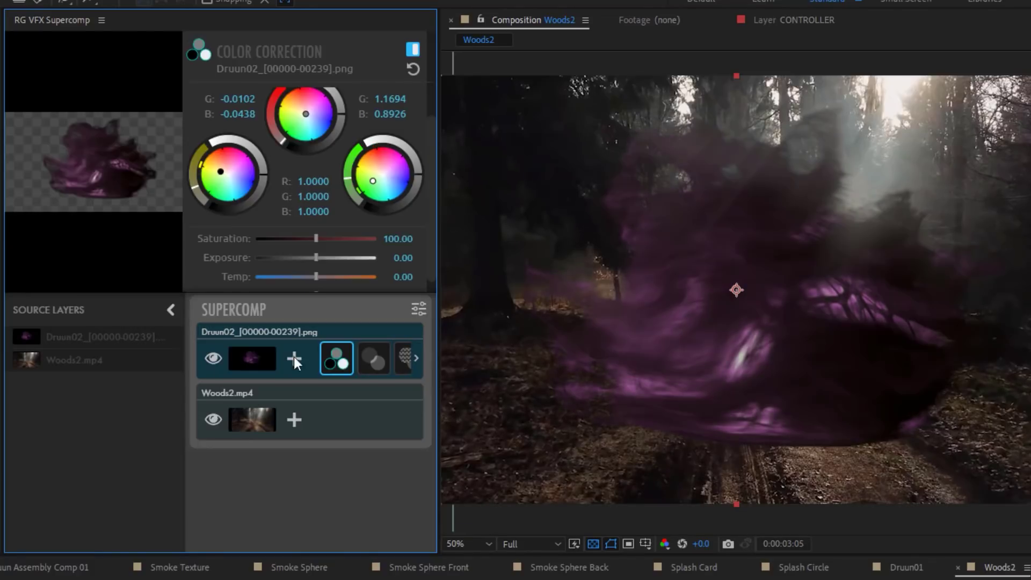
left_click(294, 355)
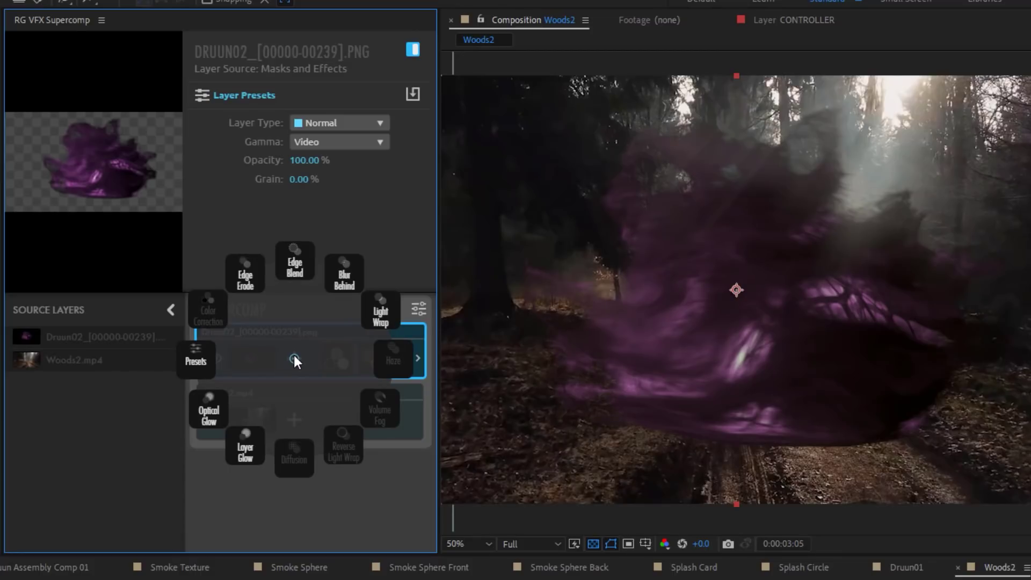
left_click(211, 406)
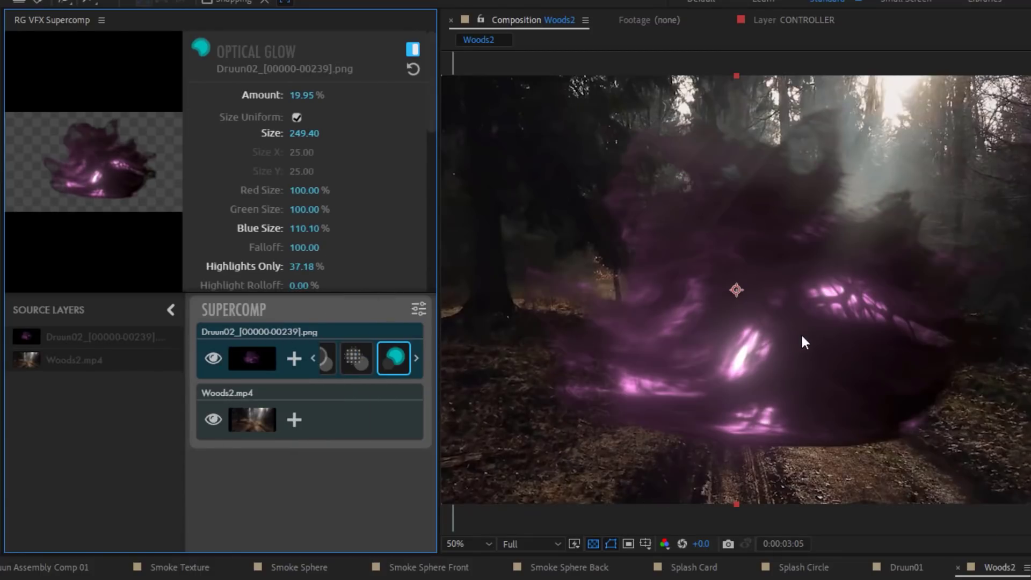
Step: Add Blur Behind to Druun02 with amount 281.43% and size 13.28, and compare the smoke edge with and without it
left_click(293, 356)
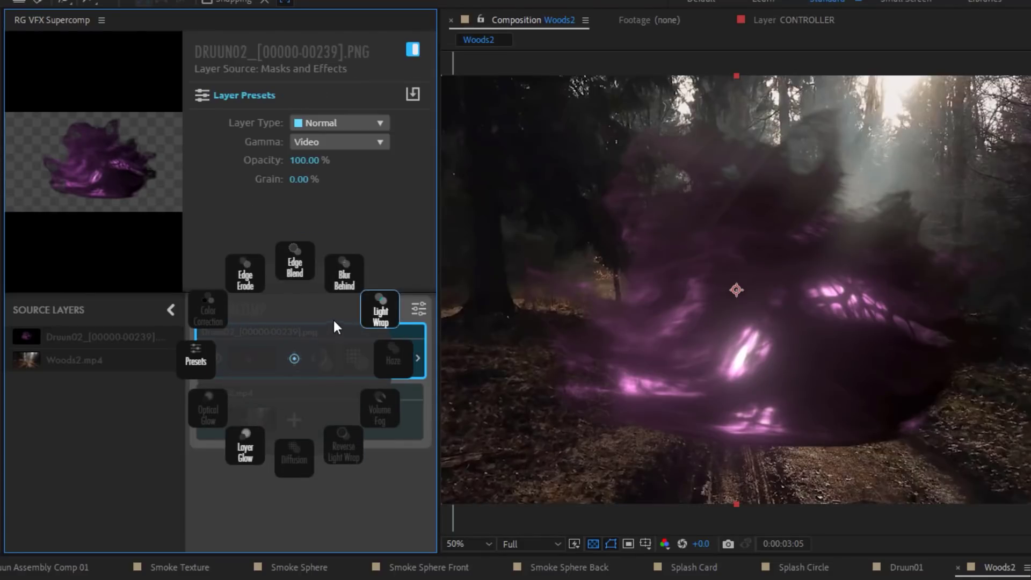
left_click(344, 275)
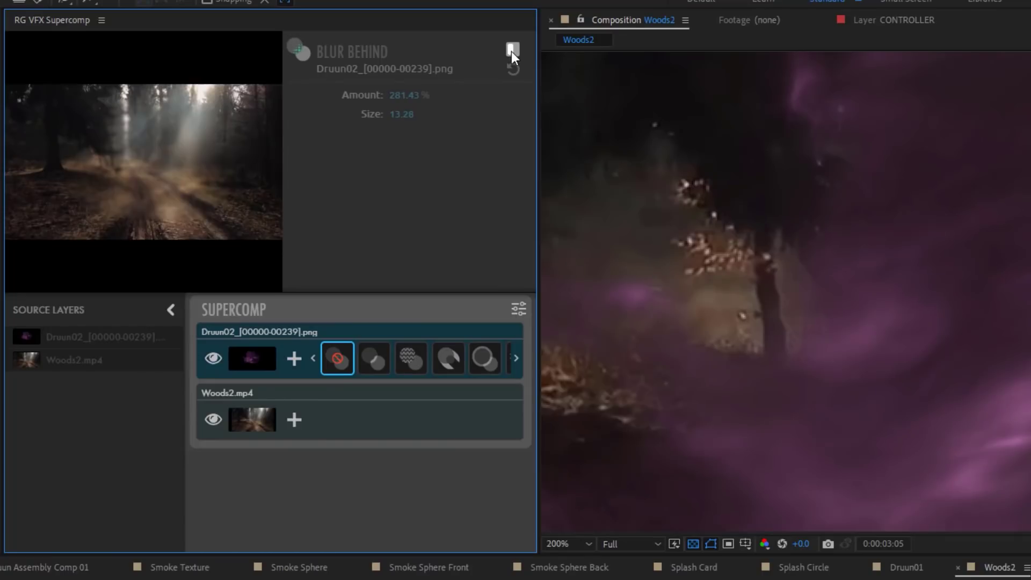
left_click(511, 50)
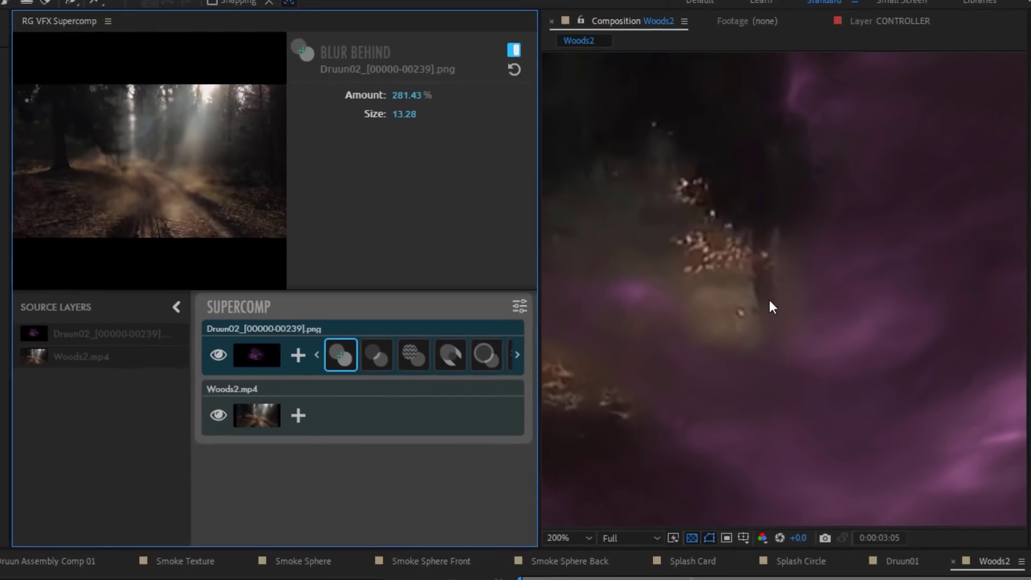
scroll(767, 305, "down", 2)
left_click_drag(837, 310, 836, 311)
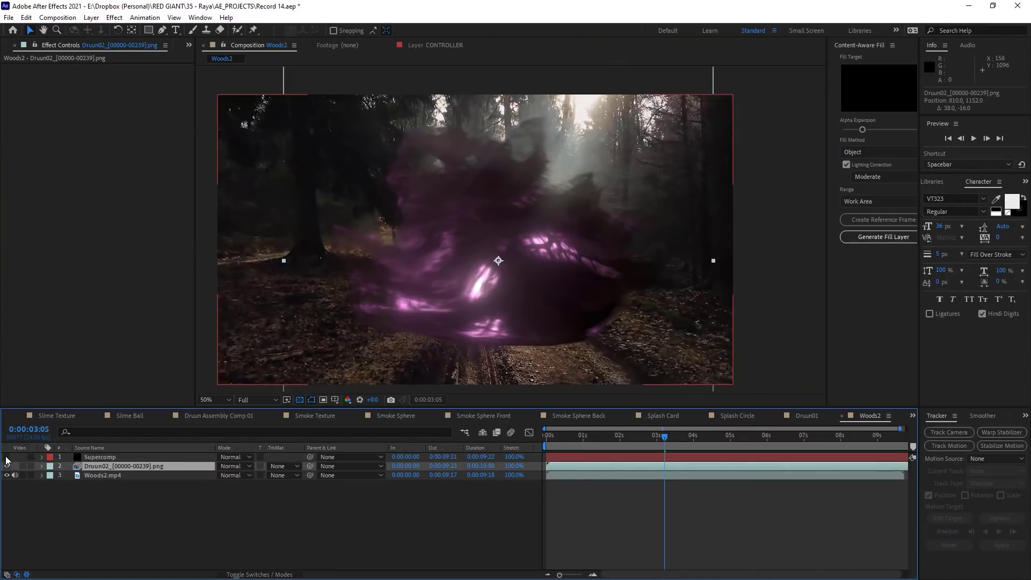
Step: Hide the Supercomp layer and add a black solid directly beneath the Druun02 layer
left_click(6, 457)
left_click(92, 18)
mouse_move(108, 30)
left_click(387, 41)
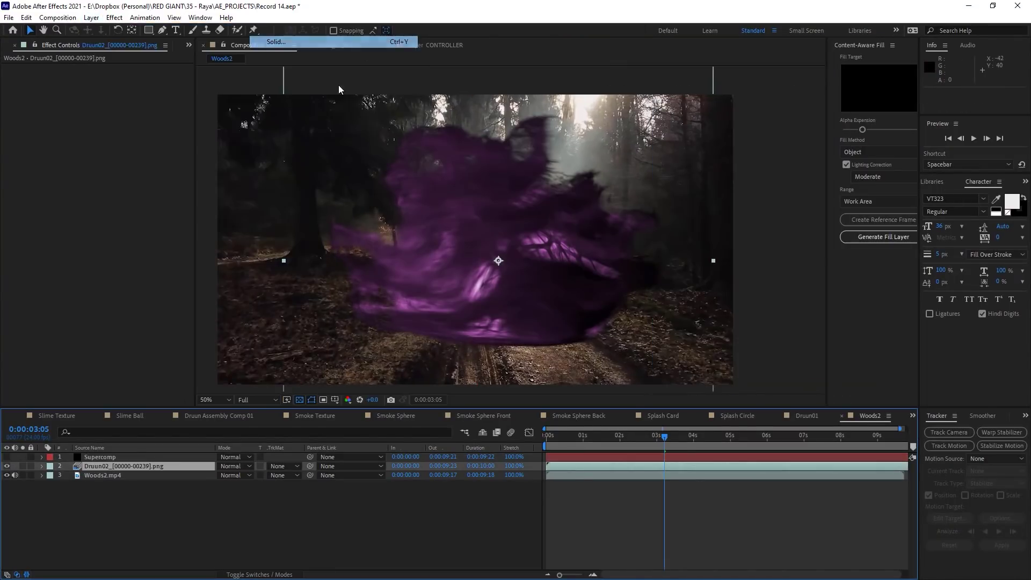
left_click(593, 499)
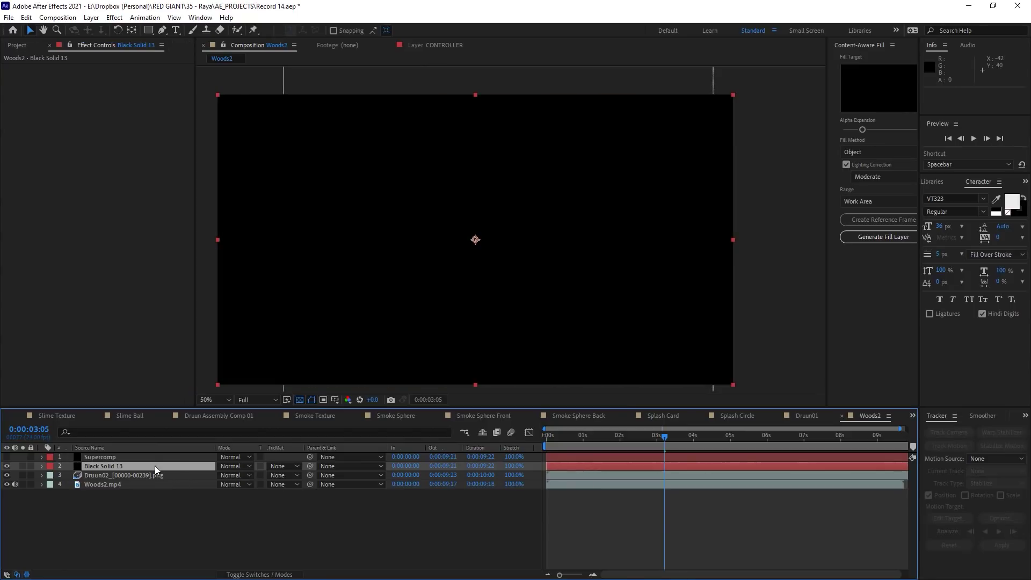
left_click_drag(154, 465, 155, 479)
Step: Draw a wide, flat elliptical mask on the black solid at the Druun's base and feather it by 137 pixels as a shadow
left_click_drag(149, 30, 193, 56)
left_click_drag(337, 316, 654, 360)
key("f")
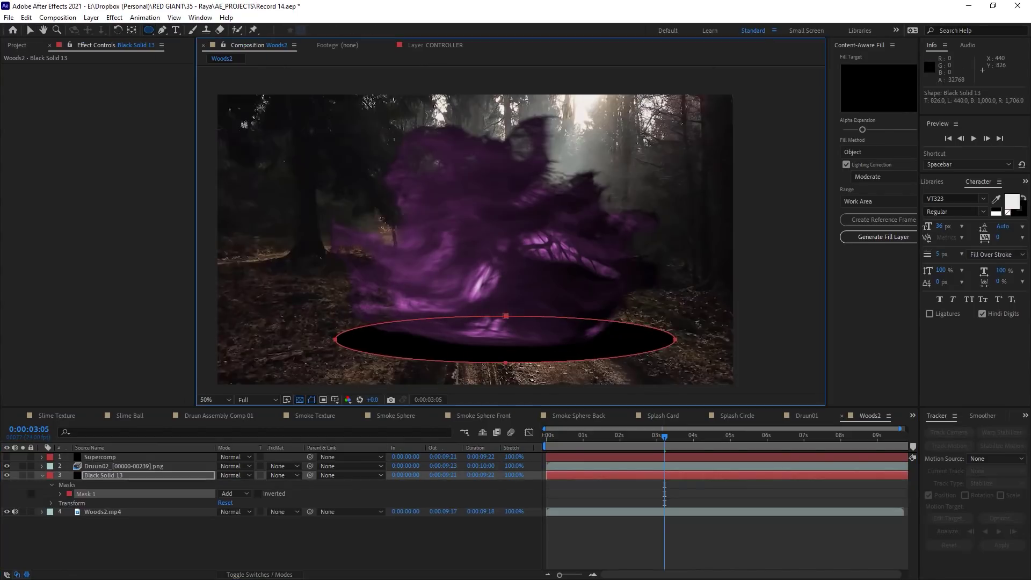
left_click_drag(240, 497, 317, 493)
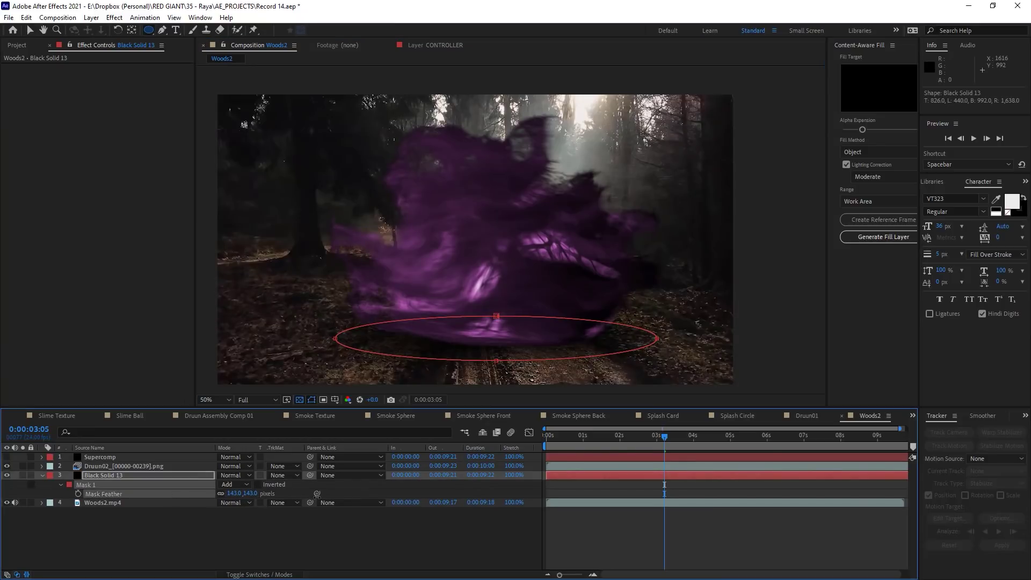
Step: Add the black solid to the Supercomp stack between Druun02 and Woods2.mp4, and toggle the Supercomp layer's visibility
left_click(96, 456)
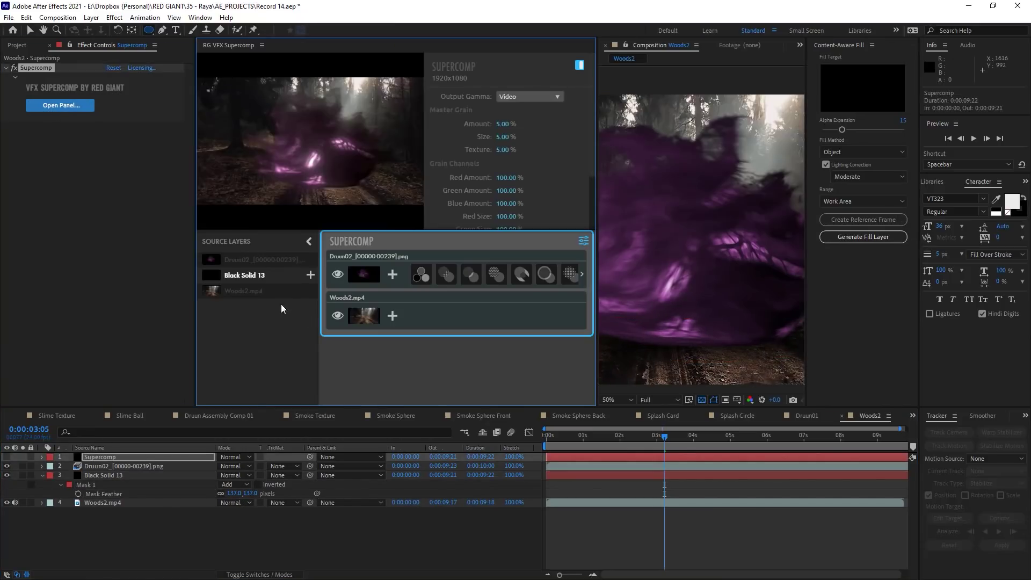
left_click(311, 275)
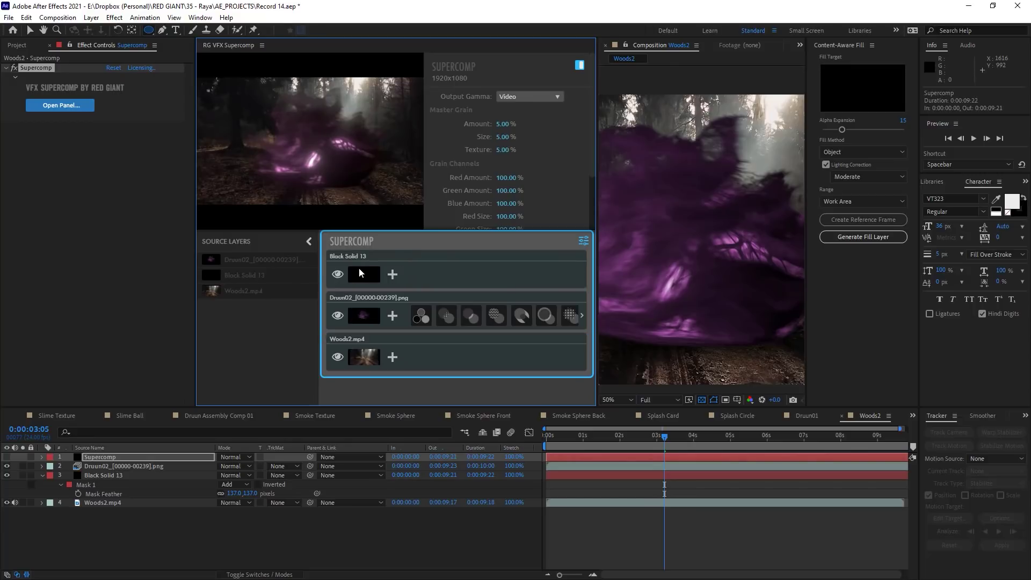
left_click_drag(359, 268, 380, 323)
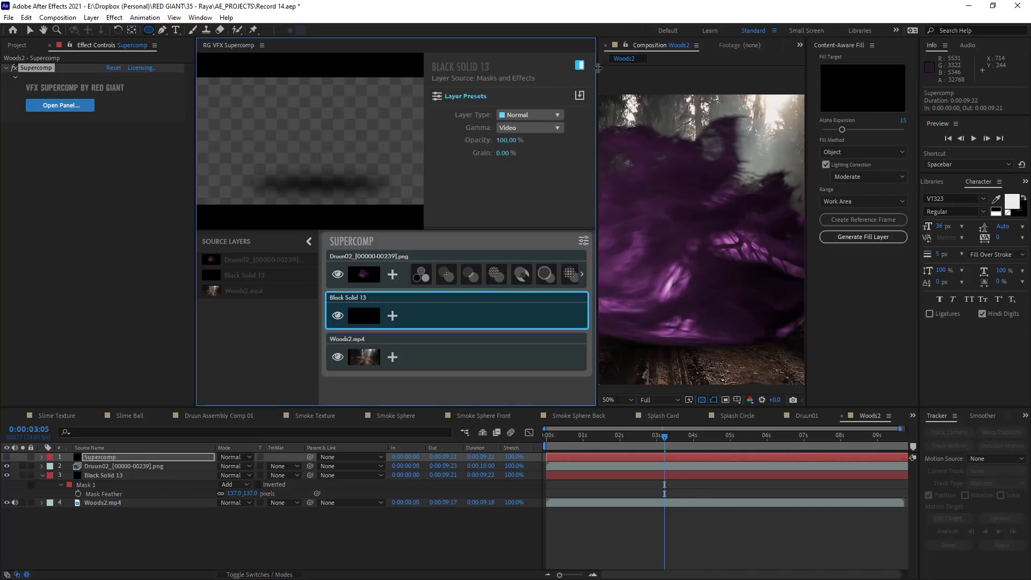
left_click_drag(598, 68, 459, 68)
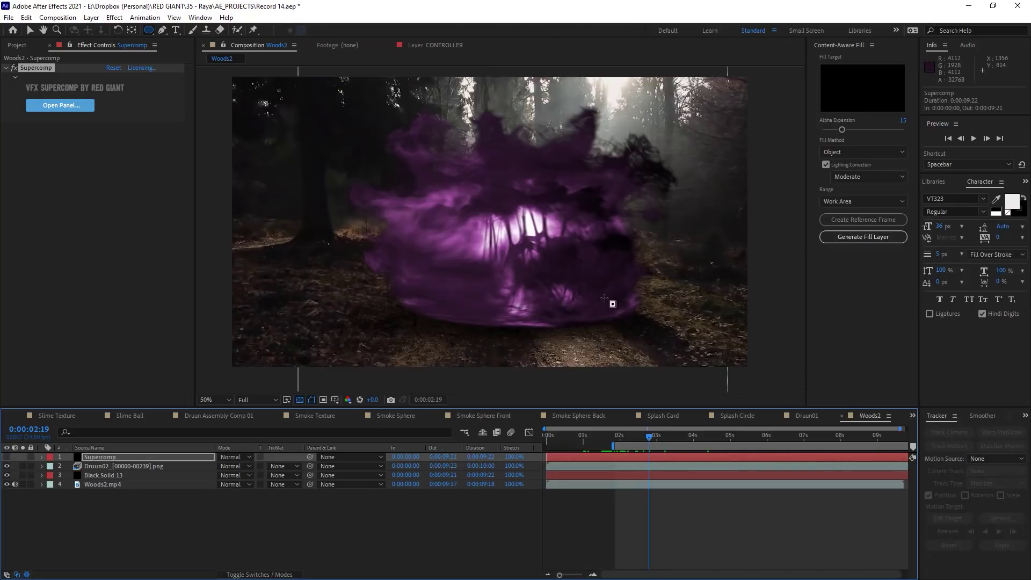
left_click(7, 457)
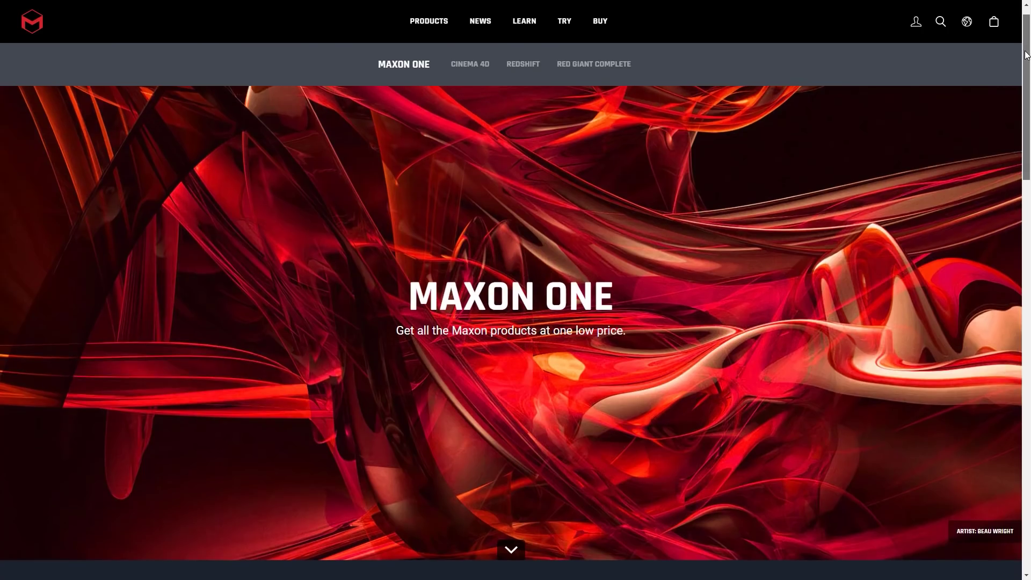
left_click_drag(1025, 54, 1023, 450)
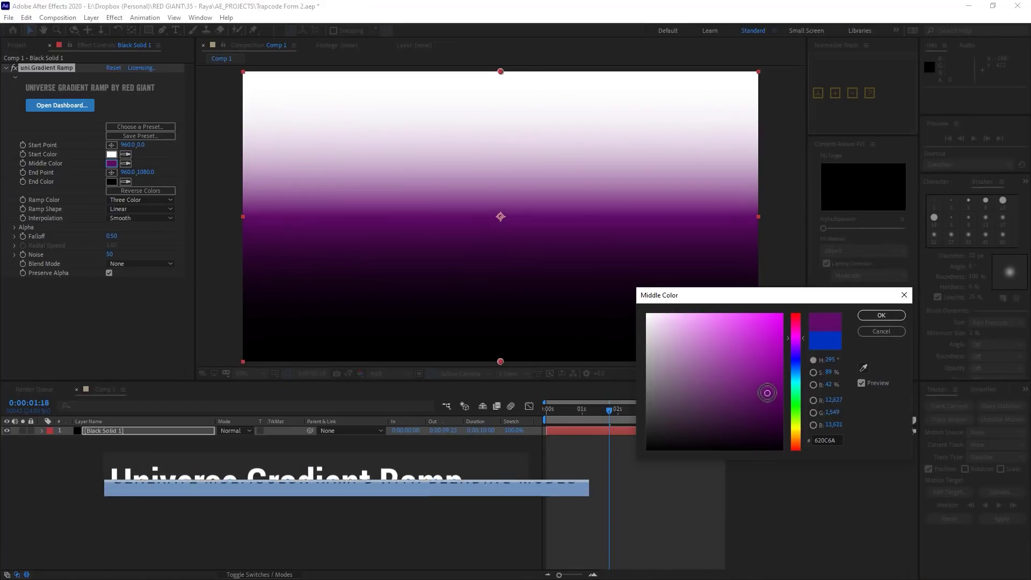
Step: Set the Gradient Ramp's middle color to purple 620C6A and sample the ramp's dark purple as its start color
left_click(881, 315)
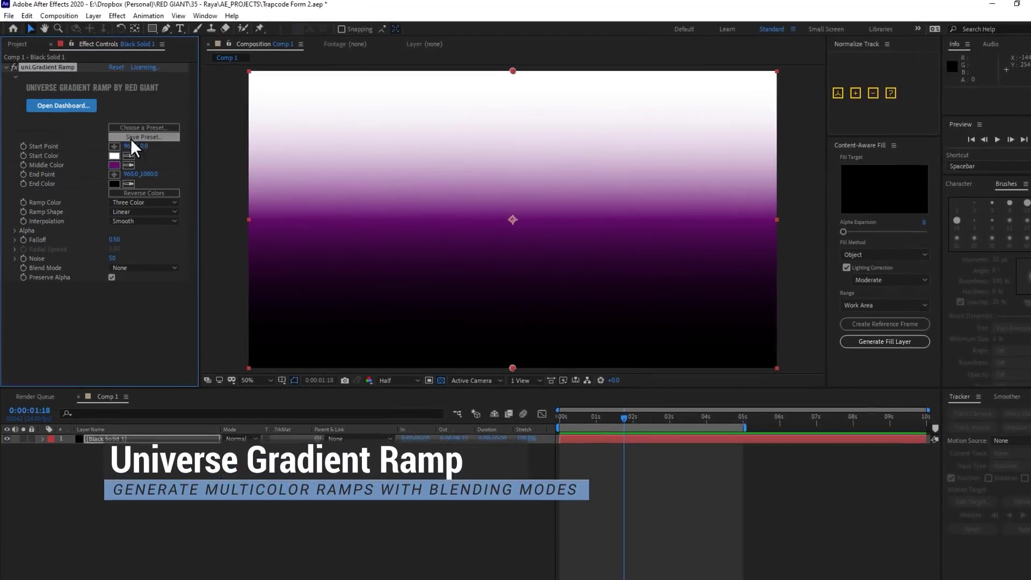
left_click(125, 154)
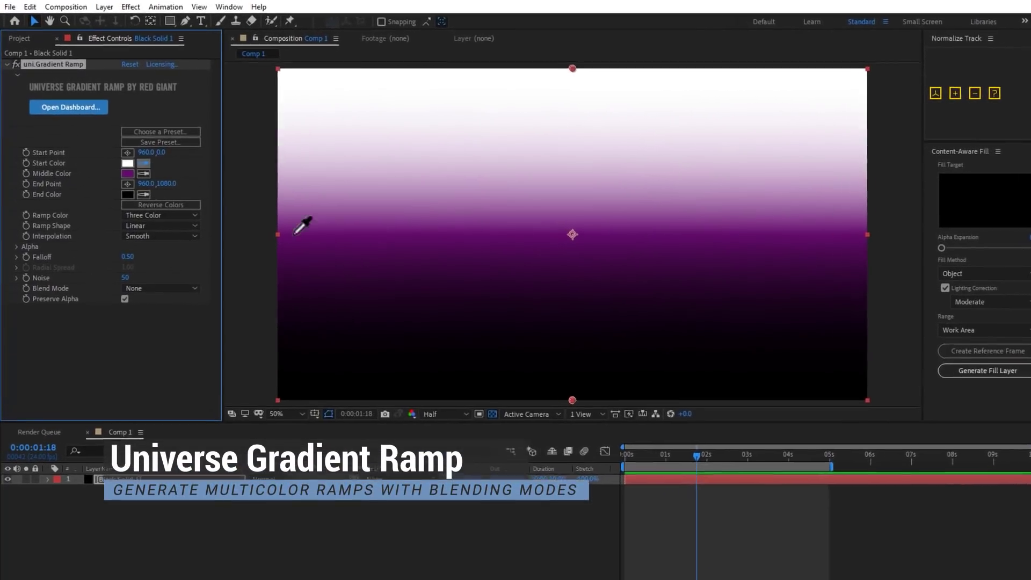
left_click(376, 276)
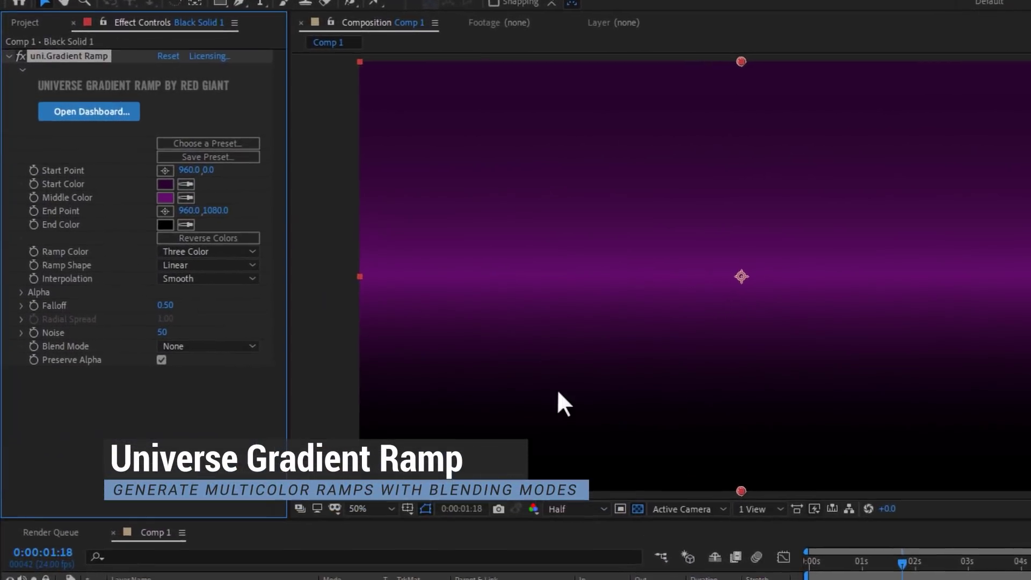
Step: Create a comp-size solid named Form and apply the Trapcode Form effect to it
key("ctrl+shift+y")
type("Form")
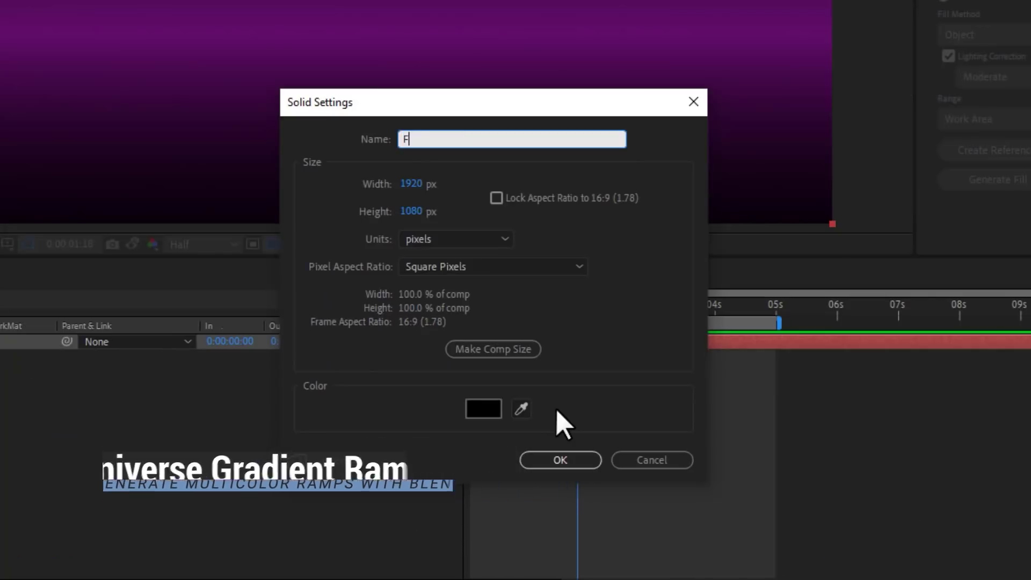
key("Return")
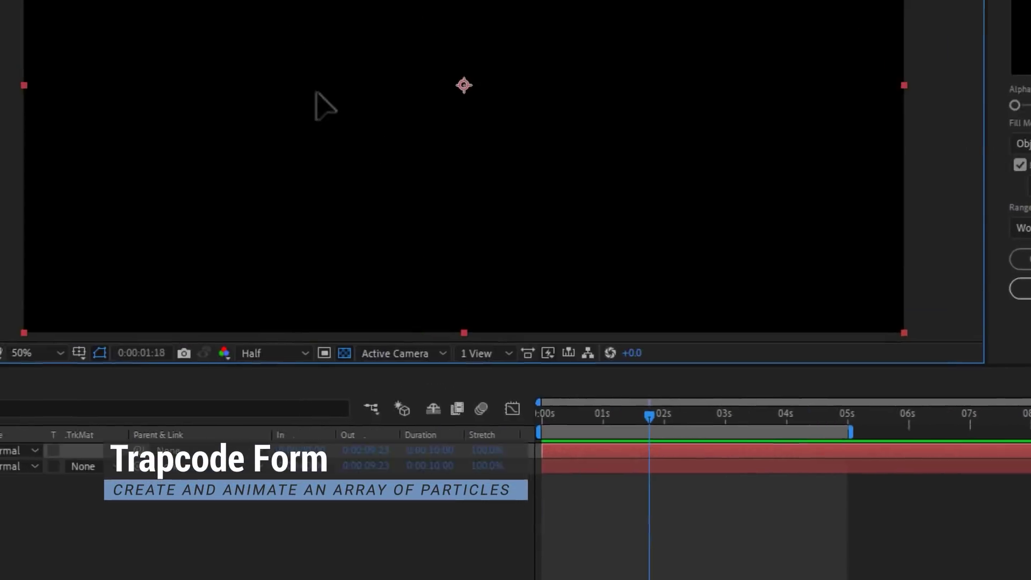
key("ctrl+space")
type("form")
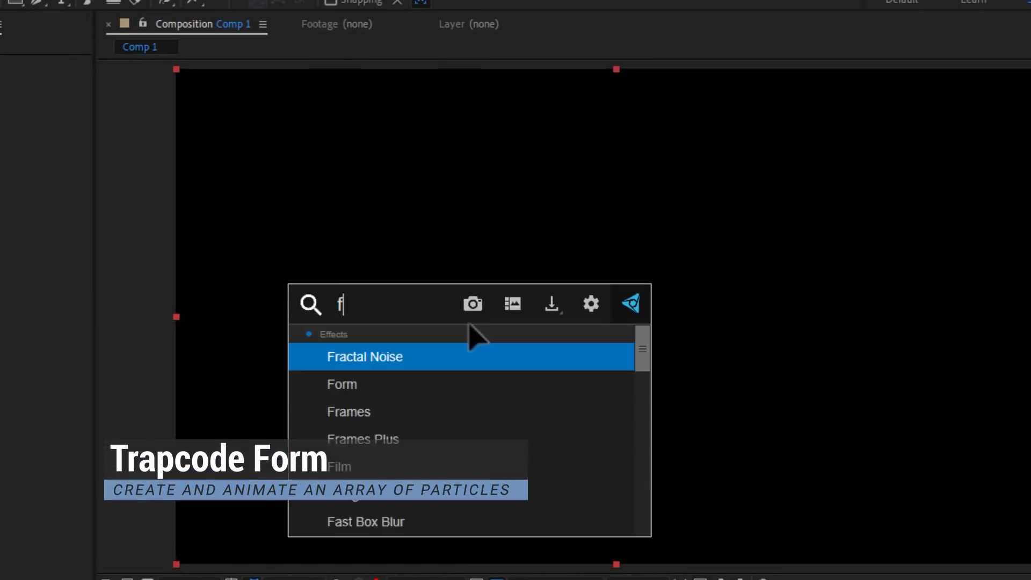
key("Return")
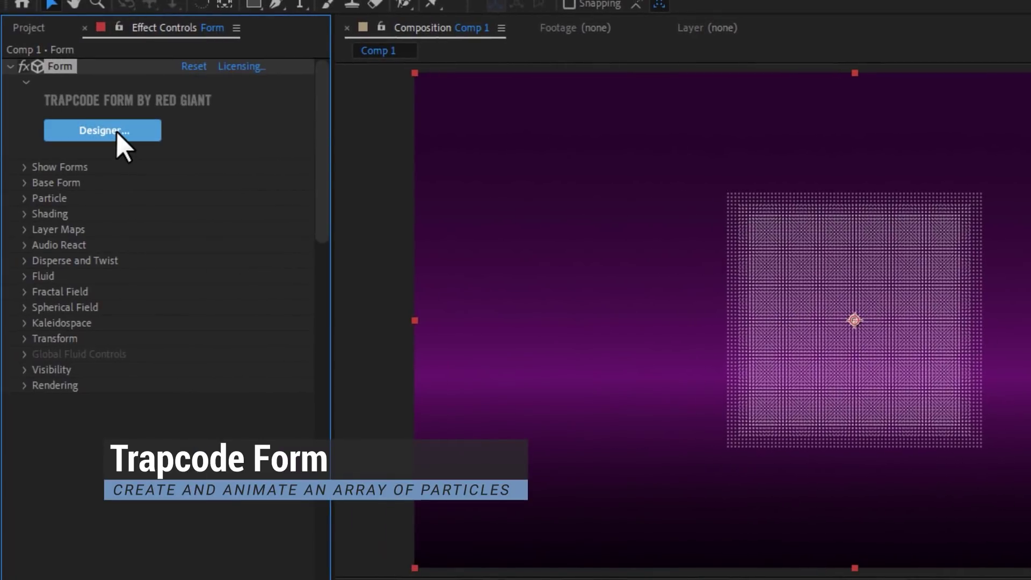
Step: In the Form Designer, make the Master Form a Sphere - Layered of size 0 with single particle counts, and enlarge its particle
left_click(116, 131)
left_click(1004, 89)
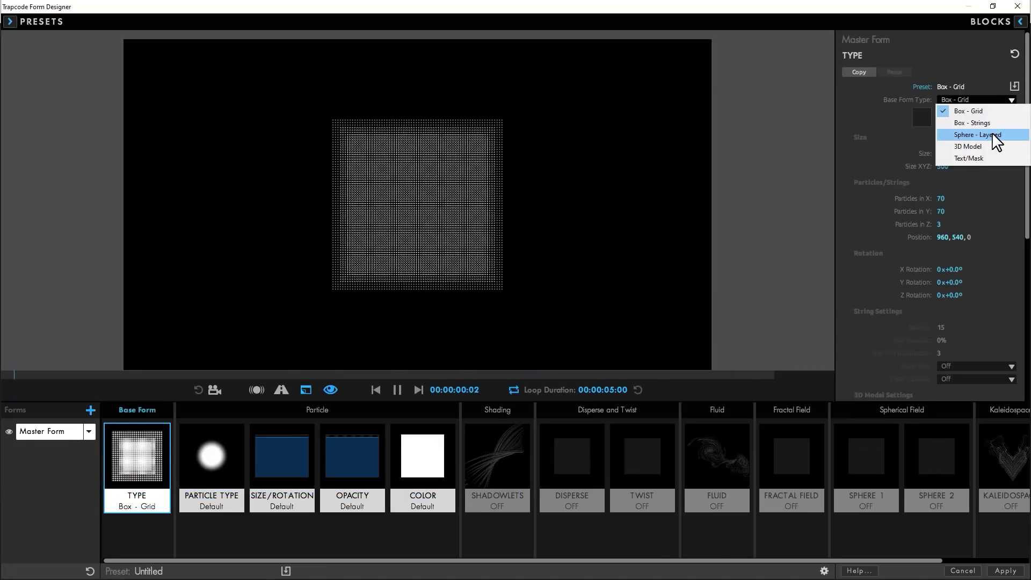
left_click(994, 136)
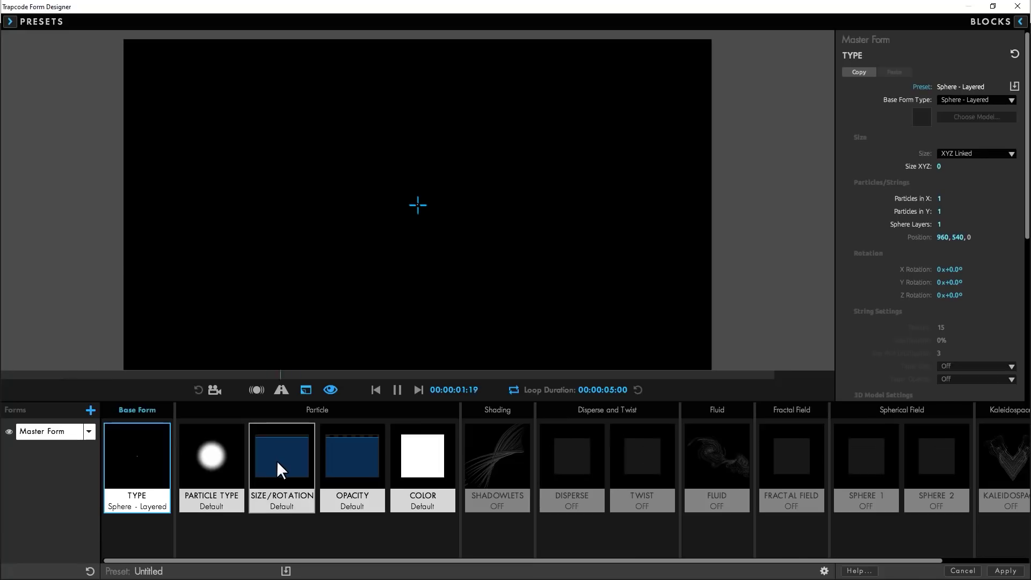
left_click(276, 459)
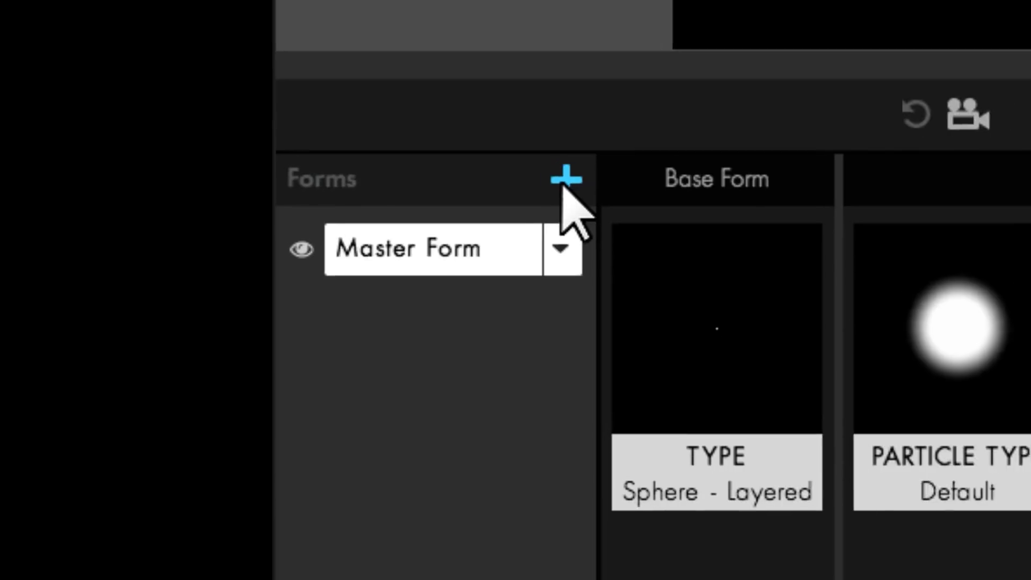
Step: Add a second form, set its base form type to Sphere - Layered, and raise its X particle count to form rings
left_click(90, 411)
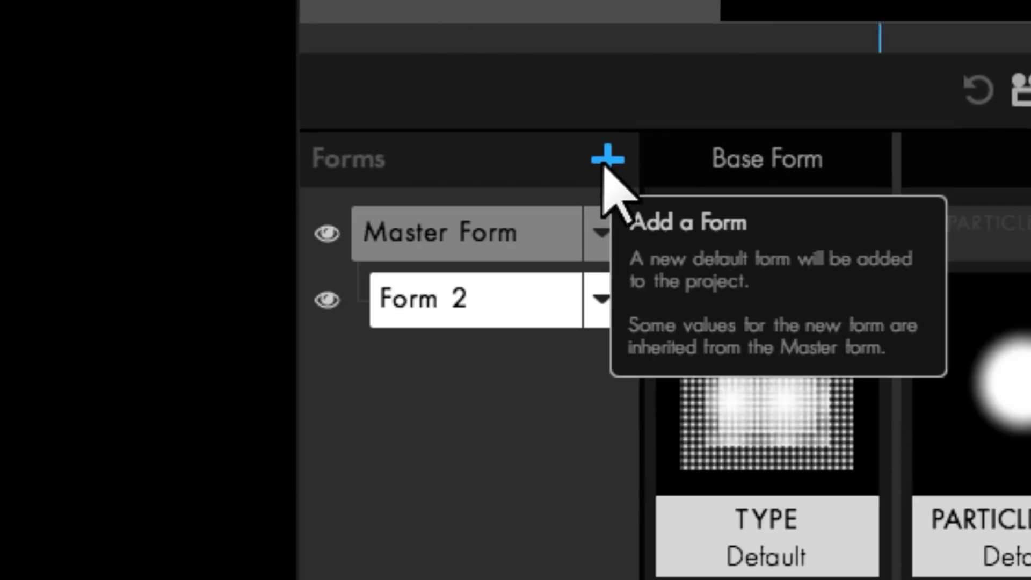
left_click(810, 425)
left_click(1004, 100)
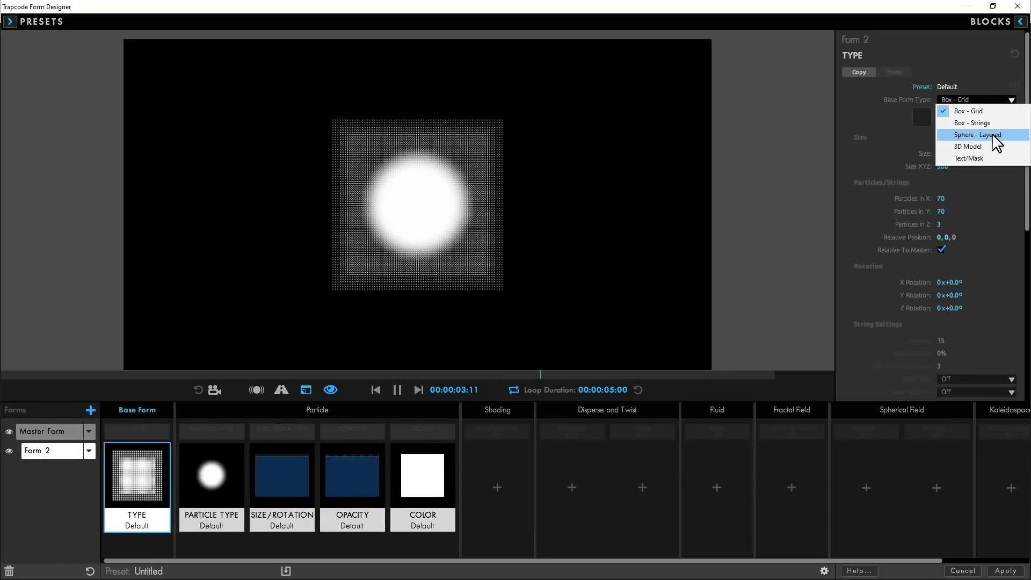
left_click(994, 137)
left_click_drag(940, 199, 994, 198)
mouse_move(840, 315)
left_mouse_down()
mouse_move(832, 334)
mouse_move(813, 334)
mouse_move(831, 325)
left_mouse_up()
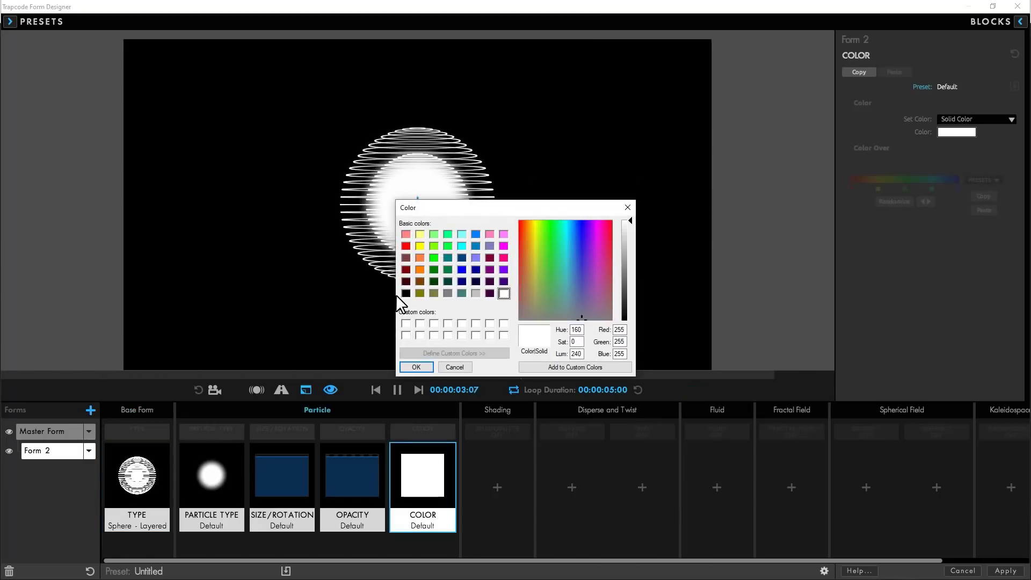
Step: Set Form 2's particle color to black and add a Shadowlets On shading block with a light pink shadowlet color
left_click(406, 293)
left_click(417, 367)
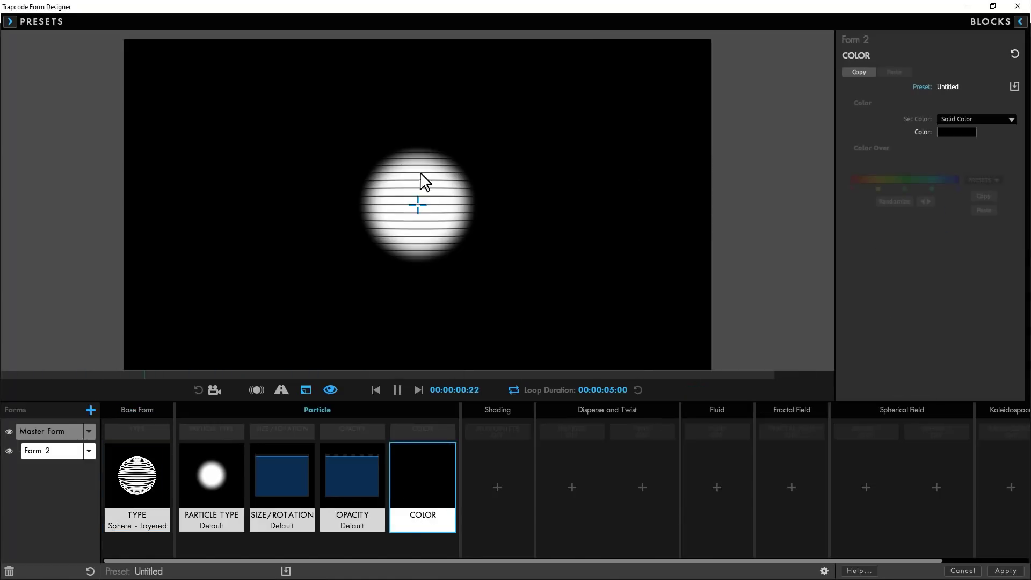
left_click(497, 493)
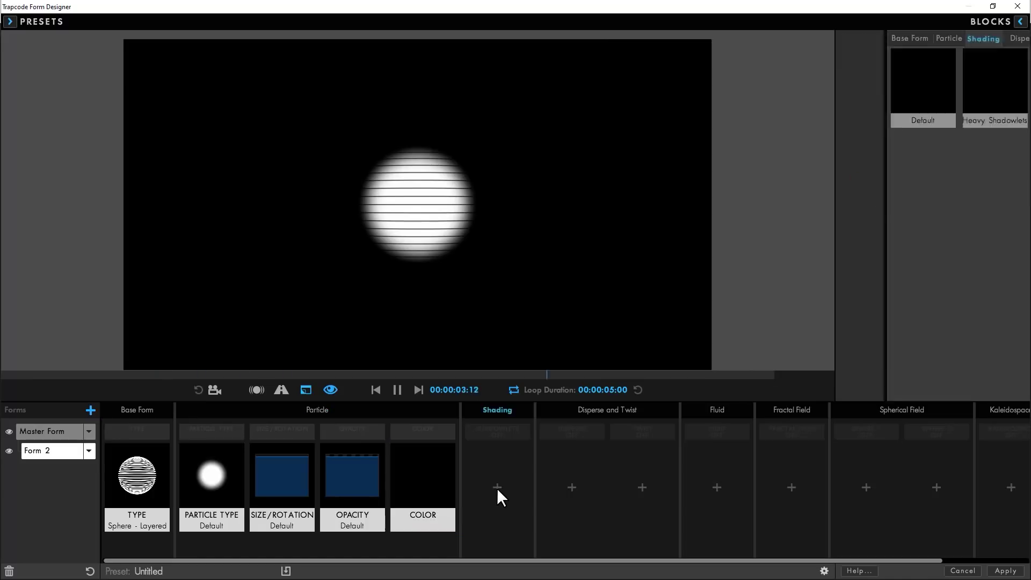
left_click(765, 125)
left_click(955, 140)
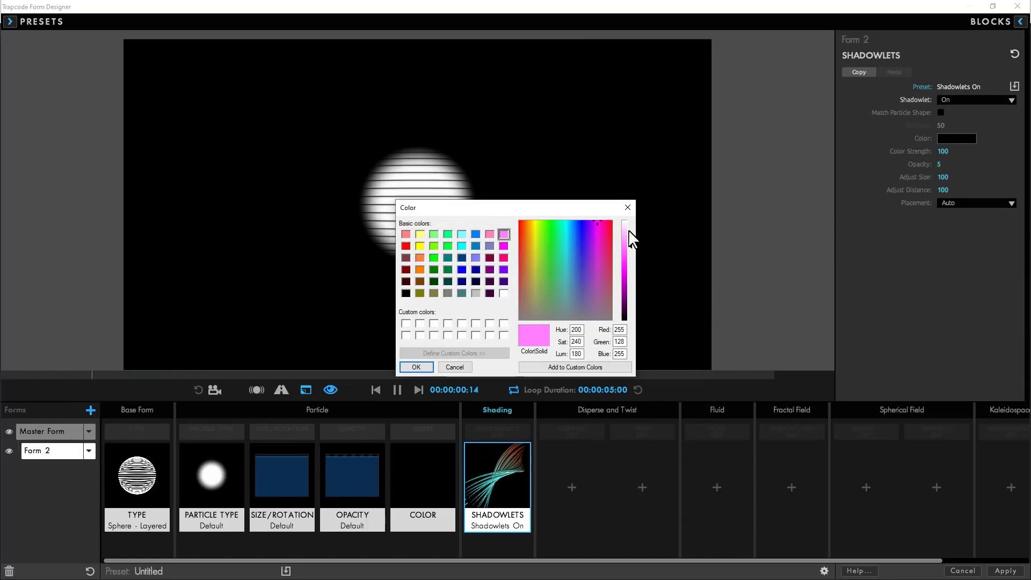
left_click(429, 366)
Step: Add a Displace fractal field to Form 2 and duplicate the form
left_click(790, 487)
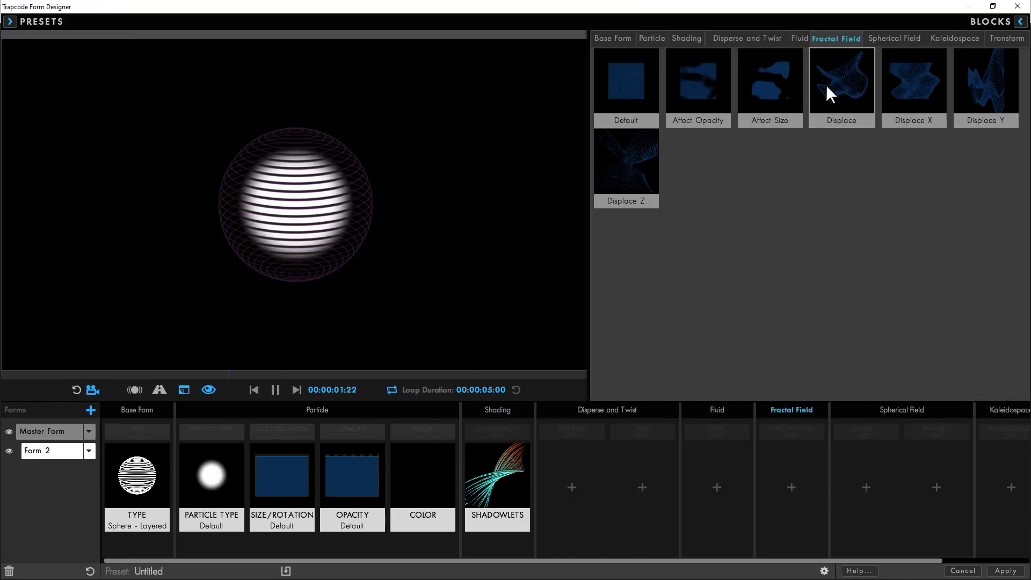
left_click(840, 85)
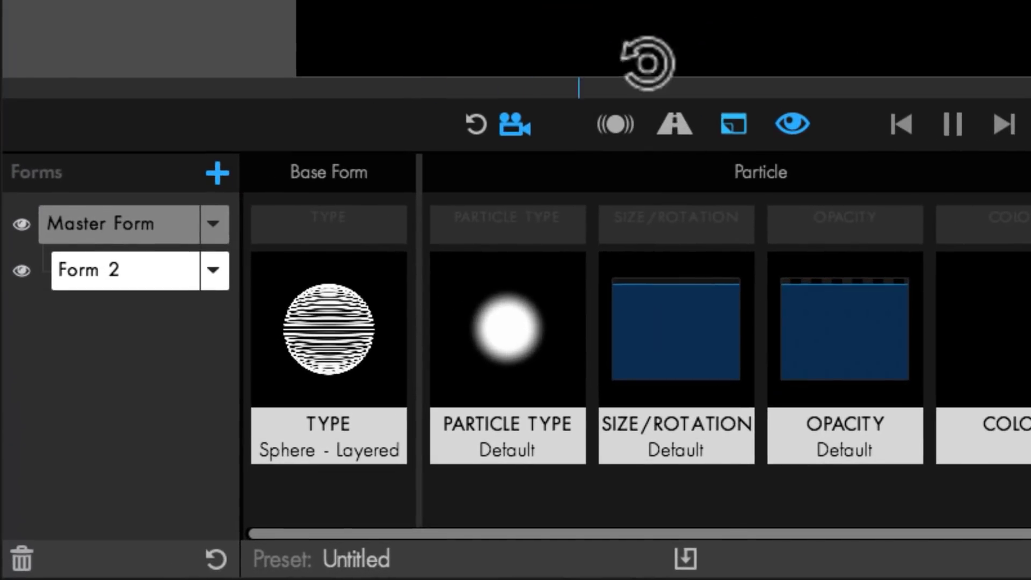
left_click(154, 356)
left_click(321, 328)
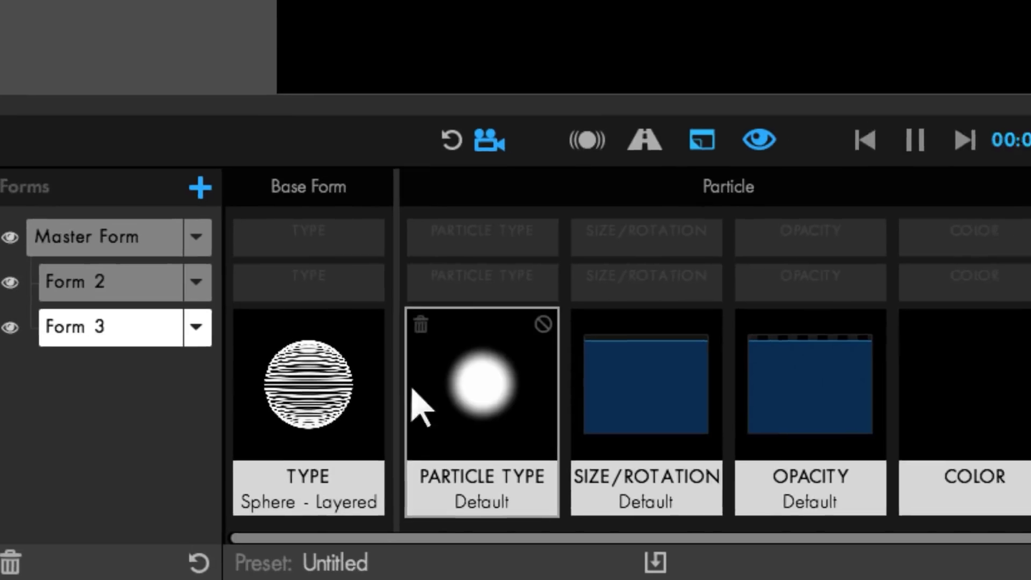
Step: Set Form 3's Z rotation to 58° and its particle size to 4 with 64% size random, and open its shadowlet settings
left_click(365, 365)
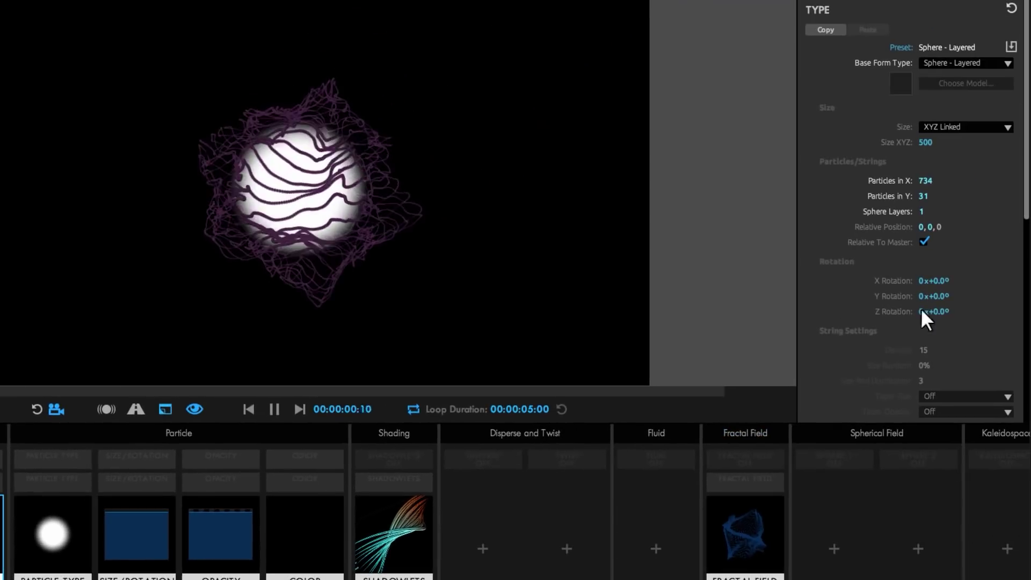
left_click_drag(924, 314, 963, 314)
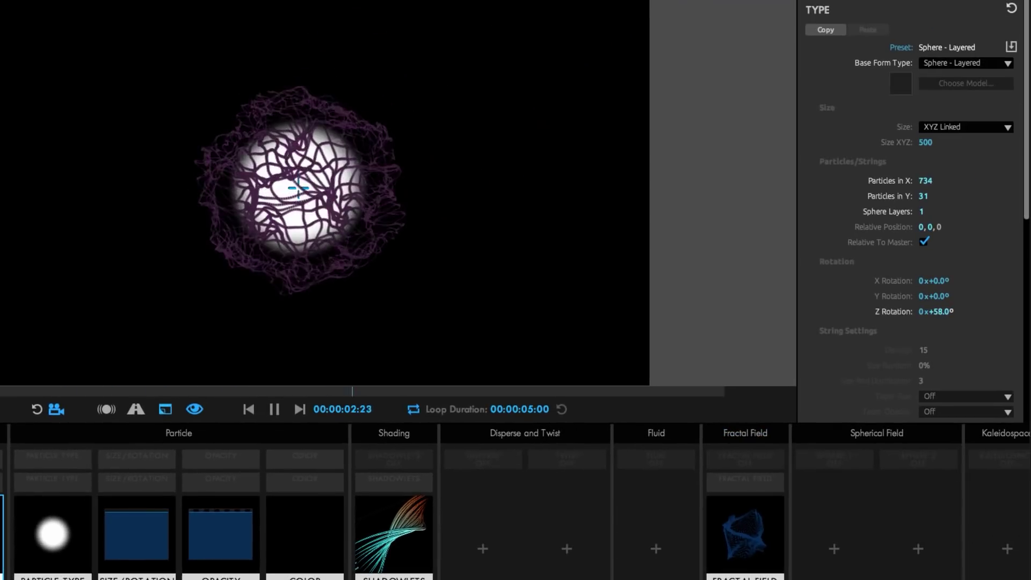
left_click(136, 534)
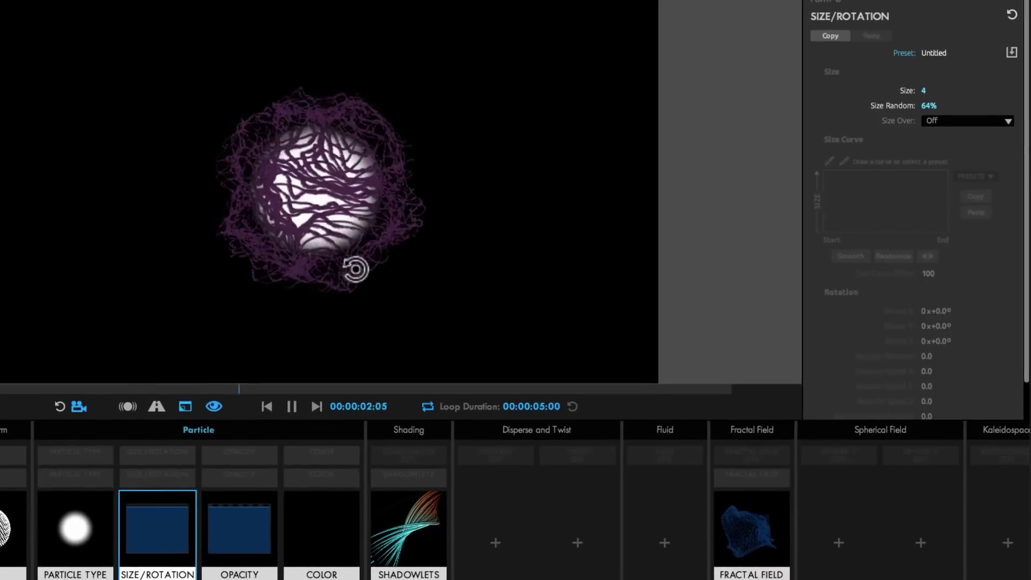
left_click(419, 513)
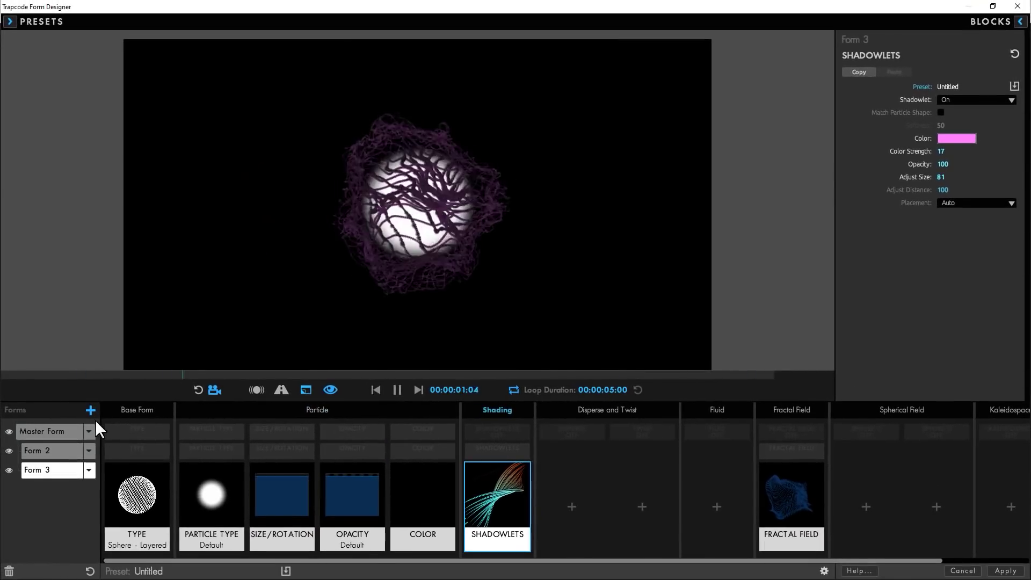
Step: Add a fourth form as Sphere - Layered with individual XYZ sizes 580, 500 and 570, 743 by 564 particles and one sphere layer
left_click(90, 410)
left_click(993, 100)
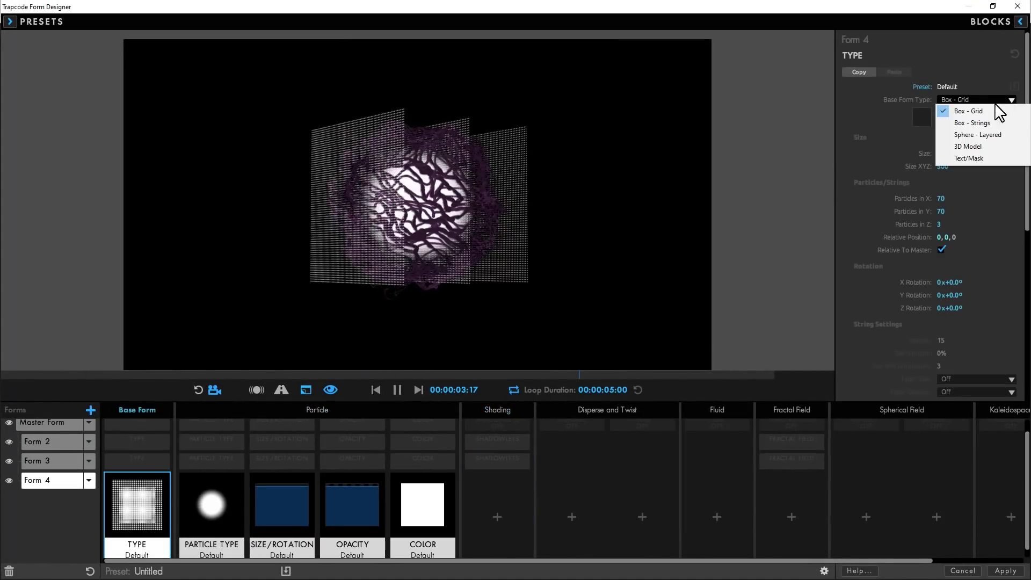
left_click(991, 135)
left_click(957, 155)
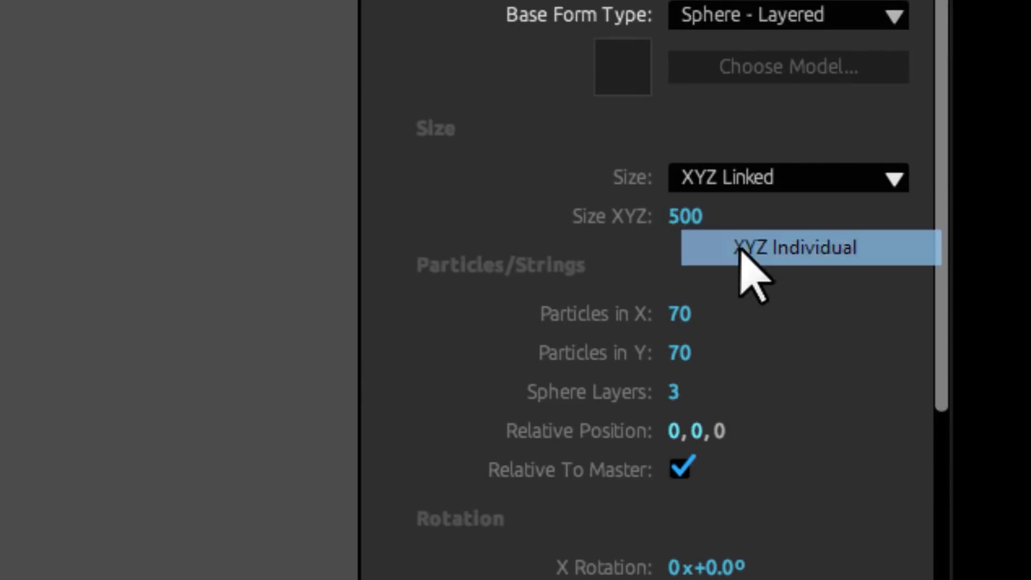
left_click(751, 273)
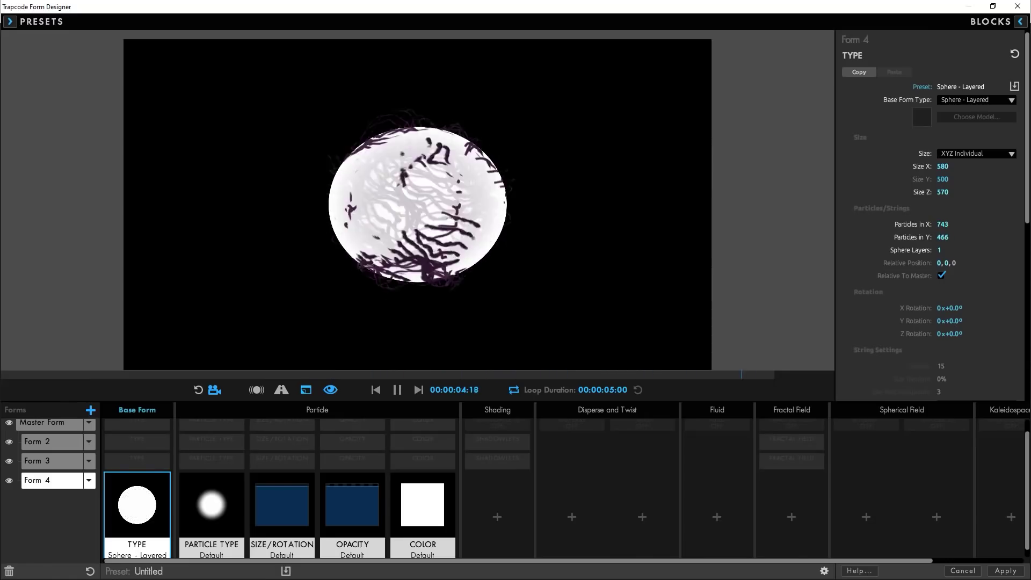
Step: Set Form 4's solid particle color to black
left_click(370, 510)
left_click(423, 507)
left_click(955, 132)
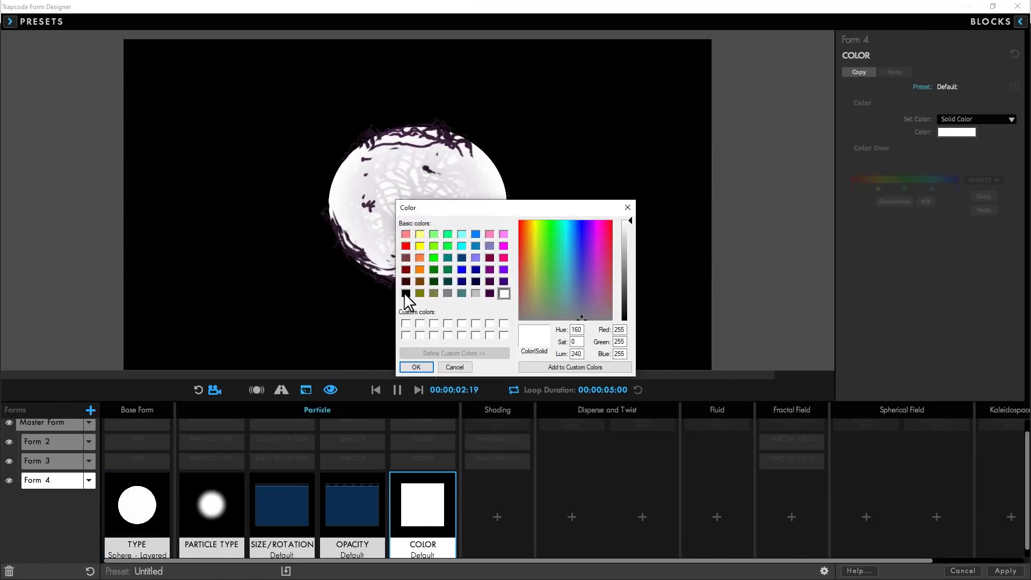
key("Return")
Step: Add the Shadowlets On shading block to Form 4 and pick a new shadowlet color
left_click(496, 515)
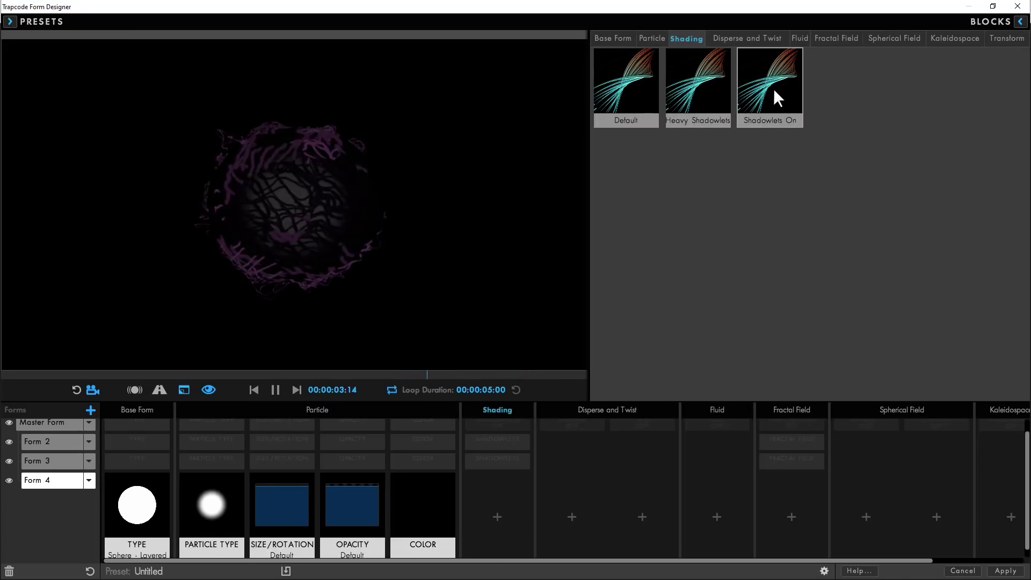
left_click(773, 88)
left_click(495, 505)
left_click(955, 138)
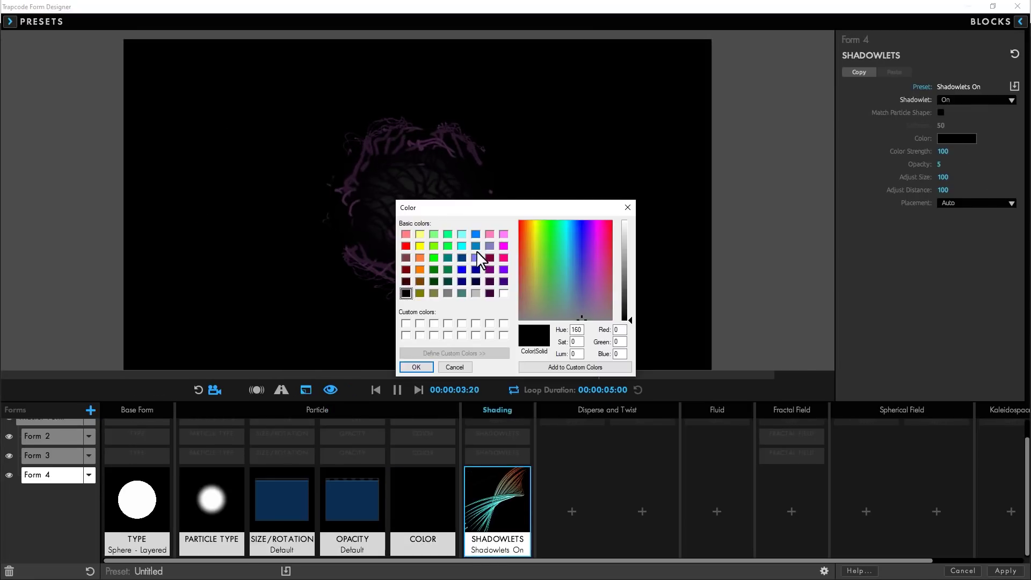
left_click(424, 366)
Step: Add a Displace fractal field to Form 4 with Affect Opacity 63 and apply the Form Designer setup to the layer
left_click(778, 511)
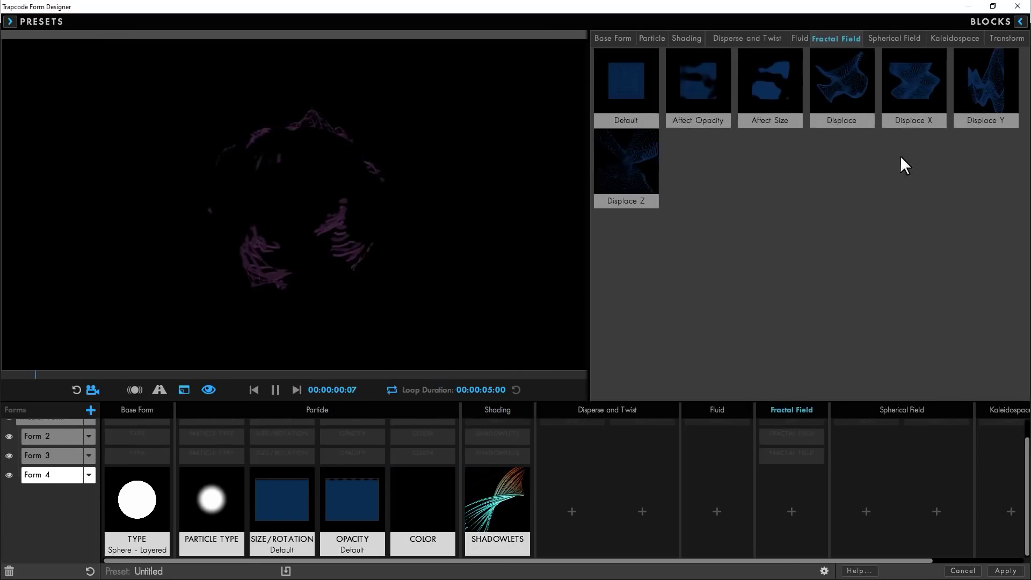
left_click(839, 95)
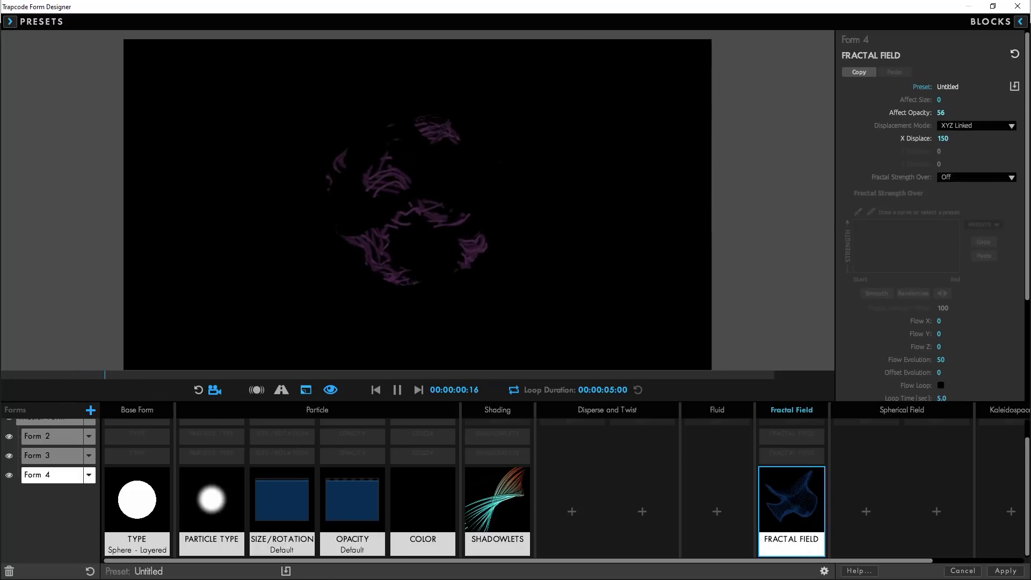
left_click(1004, 571)
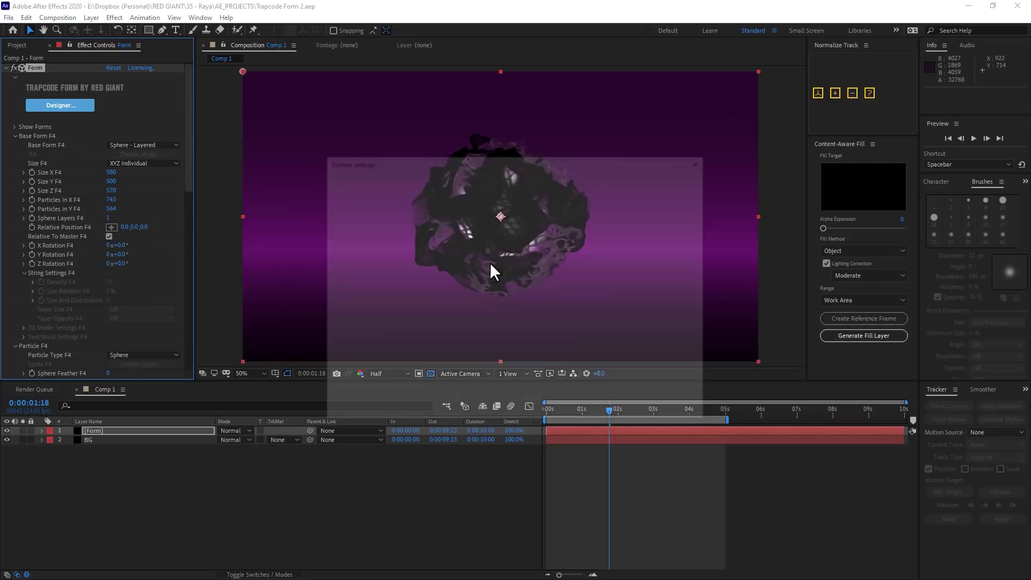
Step: Create a camera in Comp 1 and orbit it around the form
key("ctrl+alt+shift+c")
left_click(628, 412)
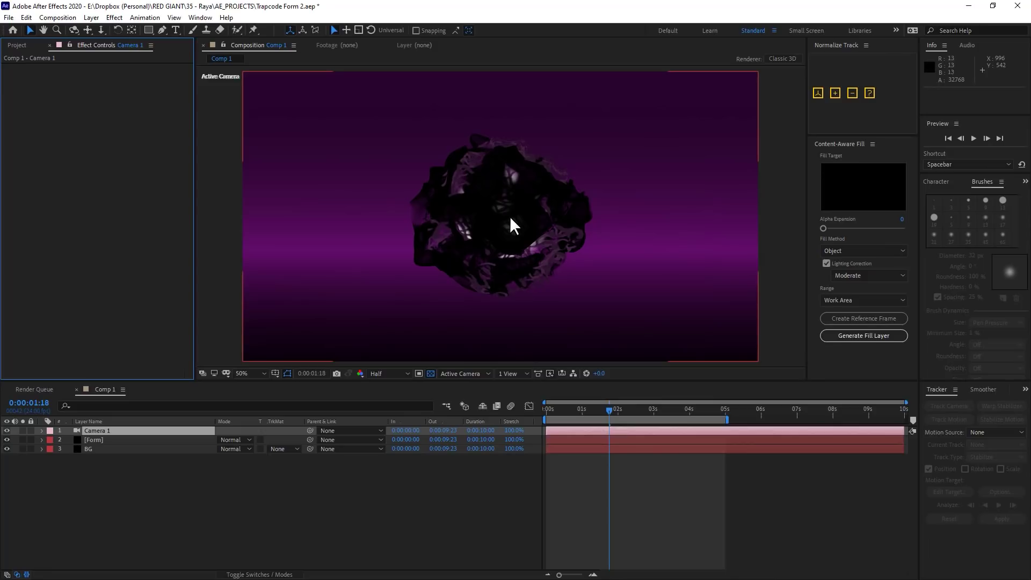
key("c")
left_click_drag(510, 216, 609, 240)
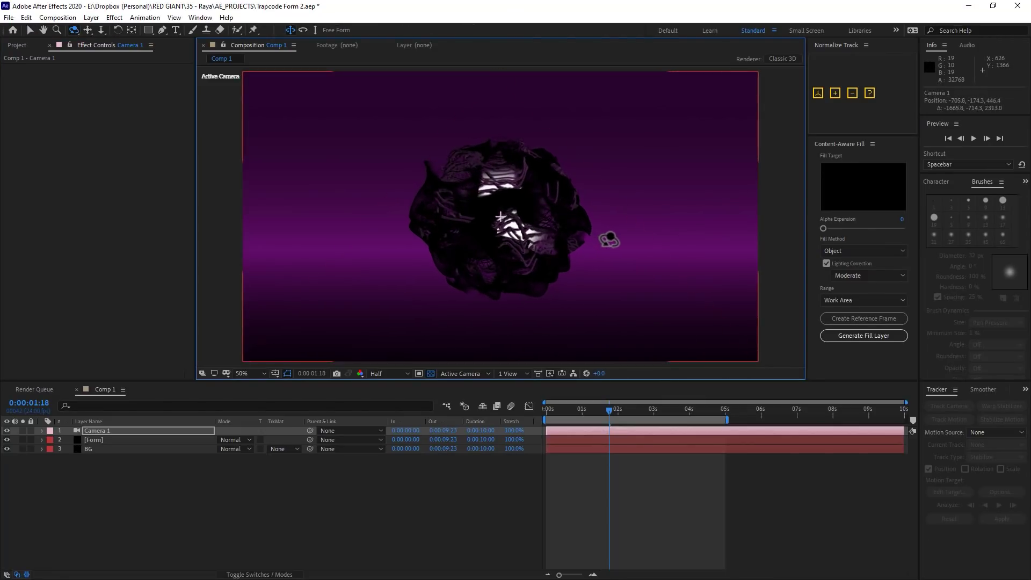
Step: Shape Form 4's fractal strength curve over Y to fall smoothly to zero at the end, and set its Displace to 504
key("ctrl+Down")
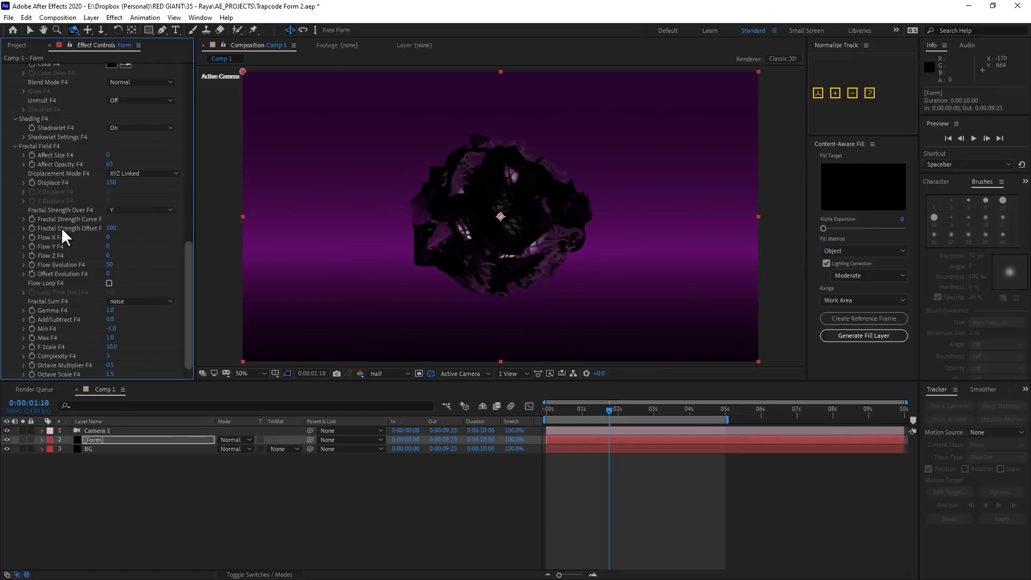
left_click(22, 218)
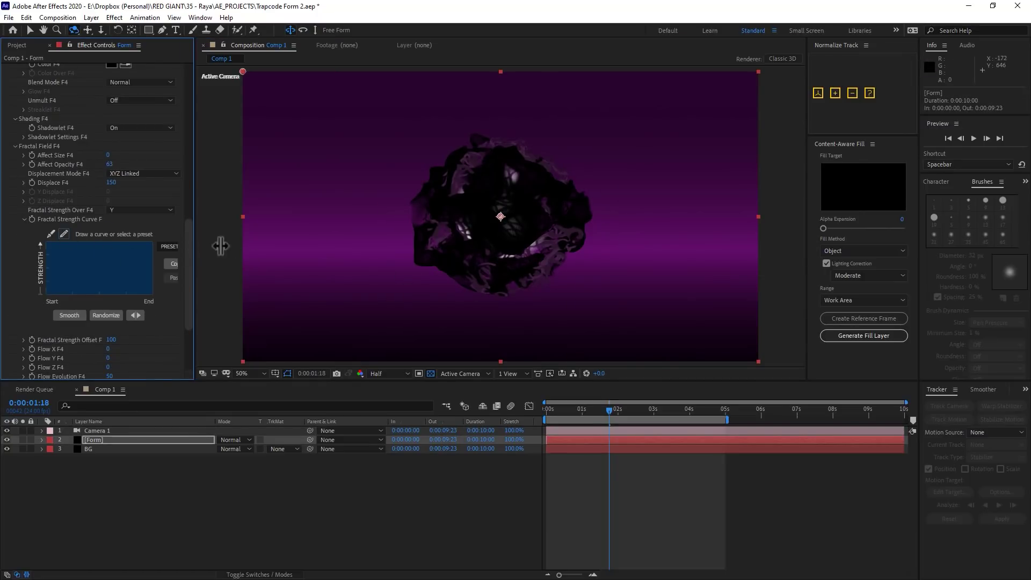
left_click_drag(220, 246, 253, 246)
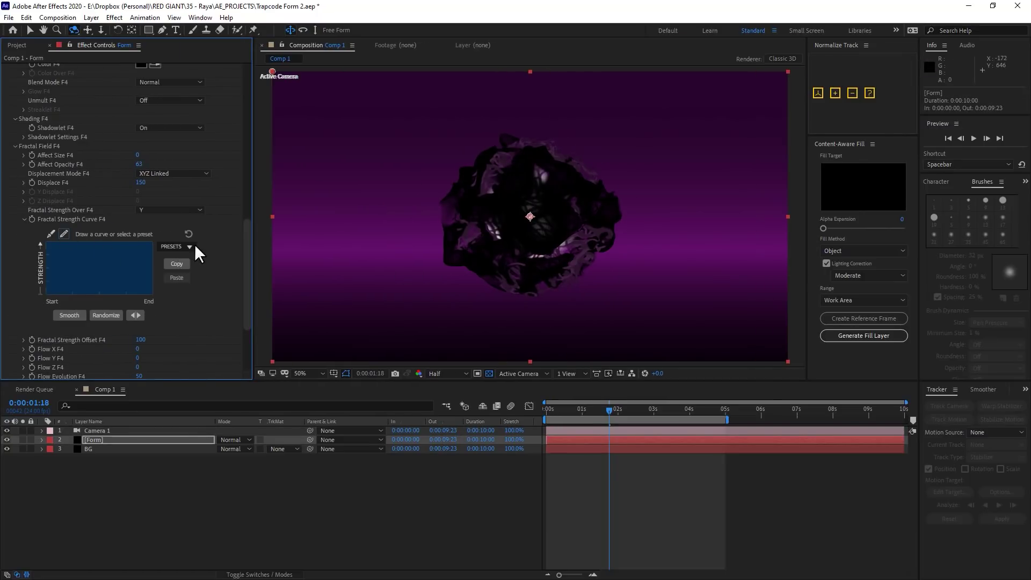
left_click(48, 233)
left_click_drag(150, 241, 153, 292)
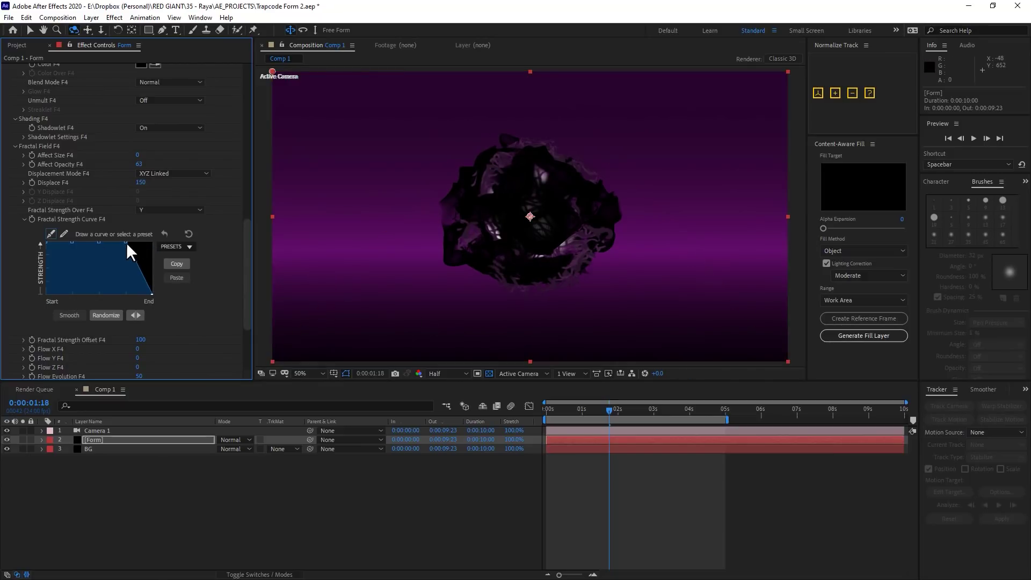
left_click_drag(133, 262, 134, 267)
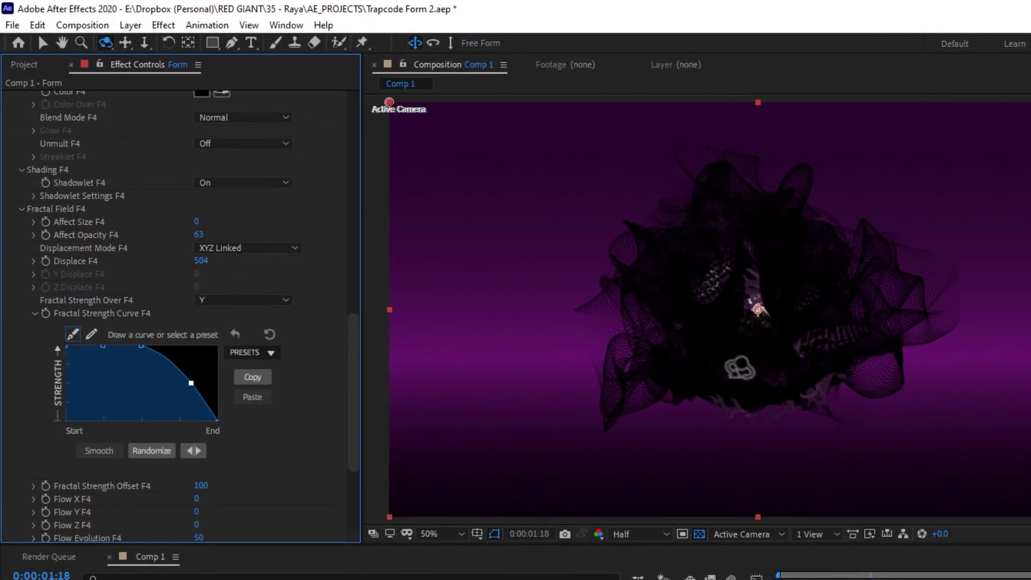
scroll(202, 363, "down", 3)
left_click_drag(197, 351, 131, 375)
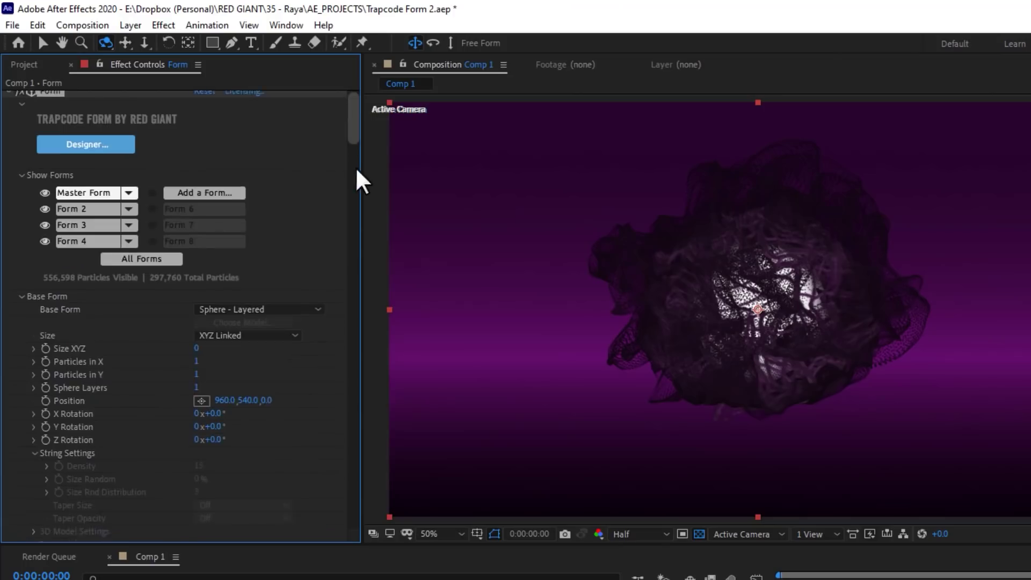
Step: Animate the Form effect property with the expression time*75
left_click_drag(353, 126, 345, 509)
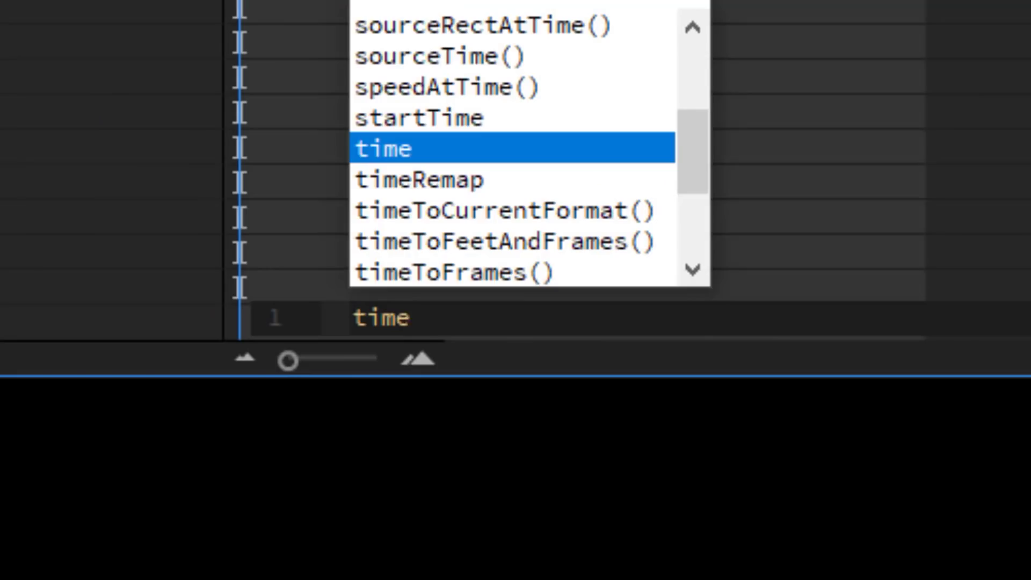
type("*75")
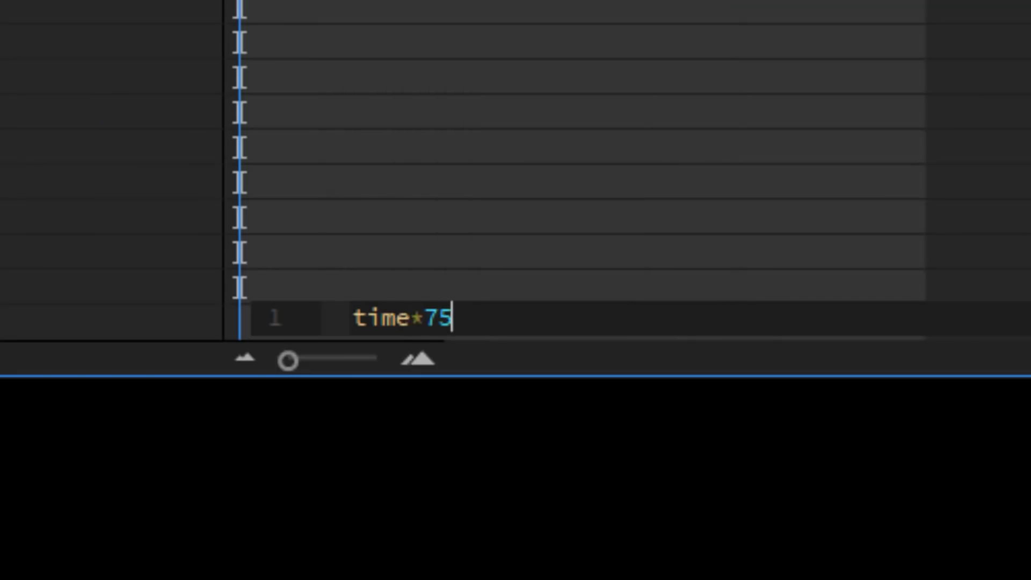
key("KP_Enter")
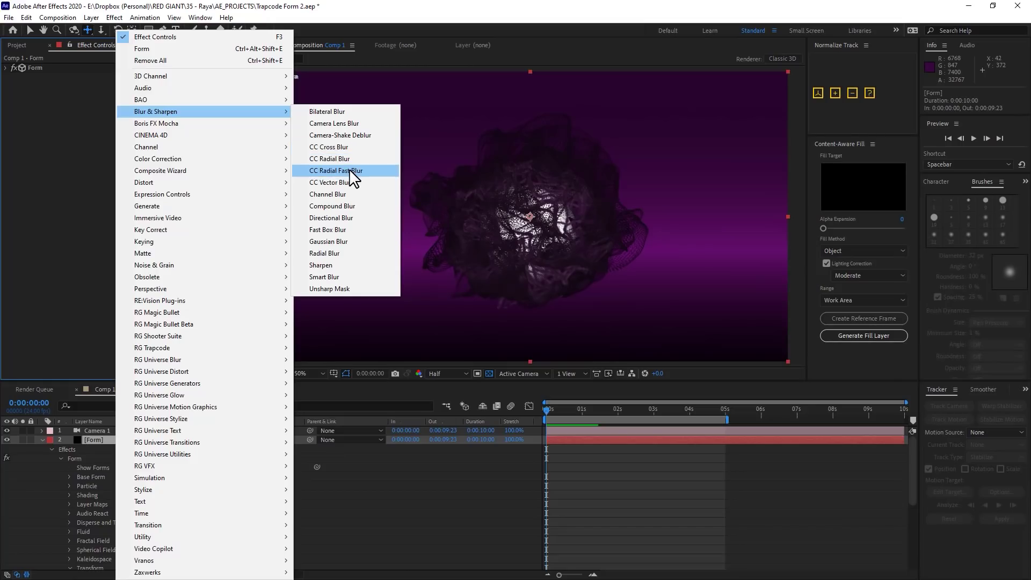
Step: Apply CC Radial Fast Blur to the Form layer with an Amount of 34
left_click(336, 171)
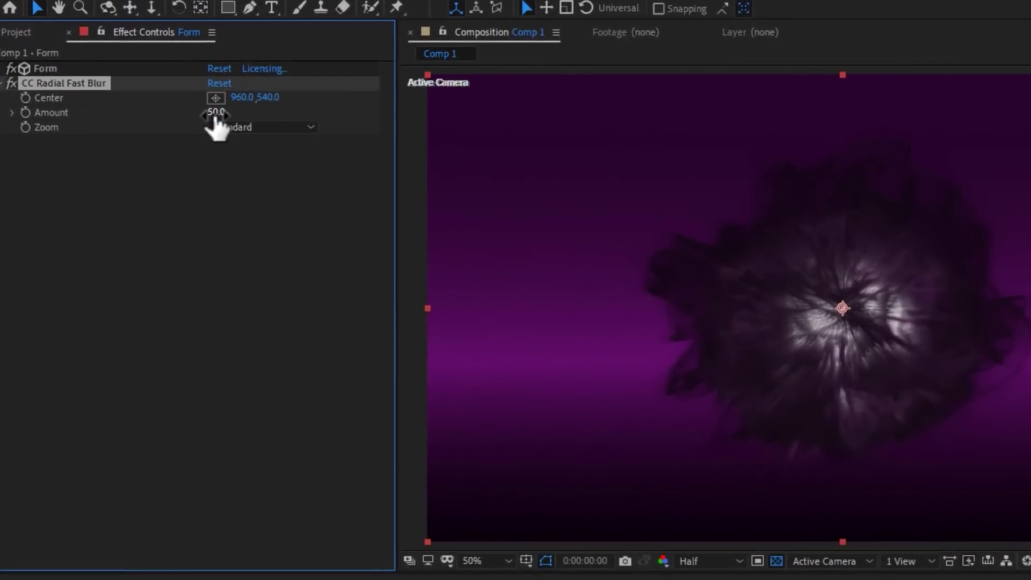
left_click_drag(217, 119, 205, 119)
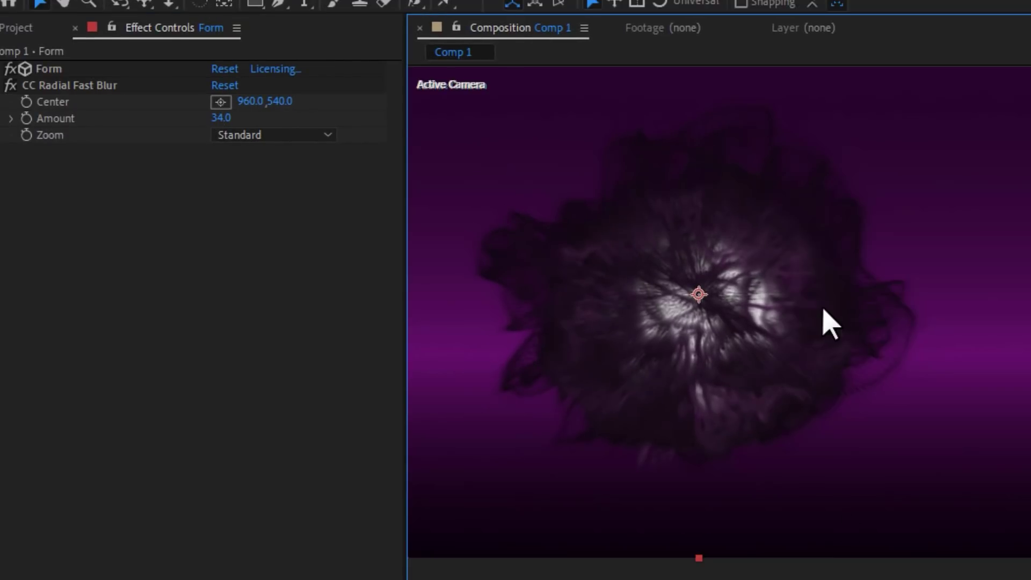
Step: Add CC Vector Blur using the Alpha property, with Amount 17, Ridge Smoothness 12.2 and Map Softness 5.1
key("ctrl+space")
type("vec")
key("Return")
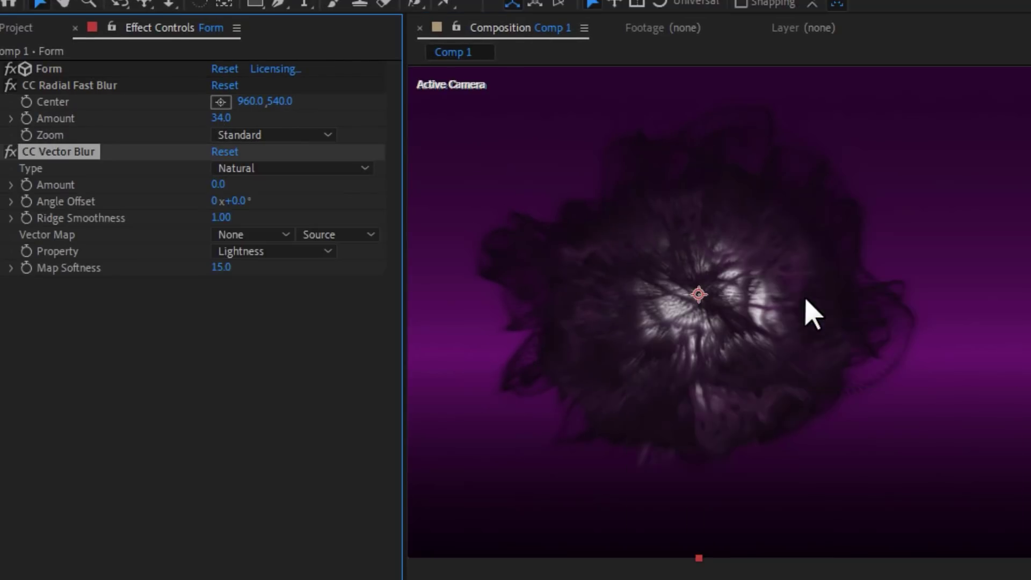
left_click(255, 252)
left_click(283, 336)
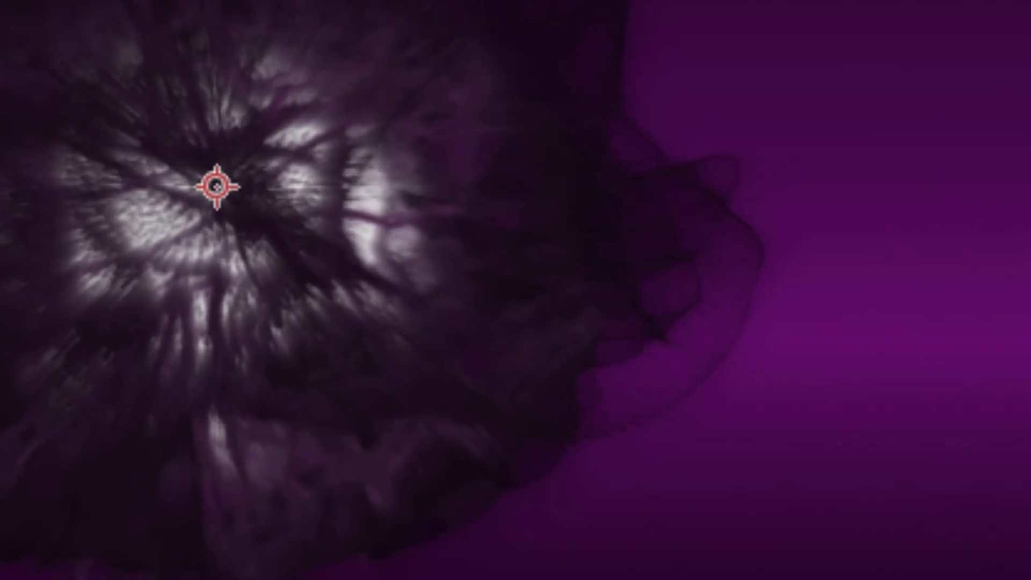
Step: Add a second CC Vector Blur based on Lightness, with Ridge Smoothness 24.1 and Map Softness 7.7
right_click(174, 296)
left_click(295, 32)
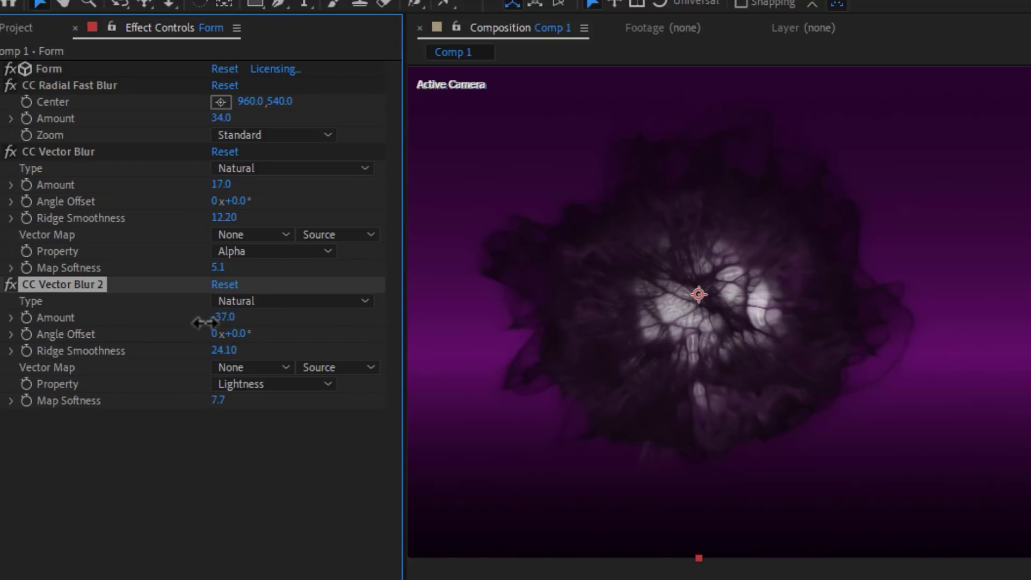
Step: Add CC Light Sweep centred at 668, 296 with Direction 27°, Width 324, Sweep Intensity 14, Edge Intensity 68 and Edge Thickness 1.5
scroll(719, 329, "up", 3)
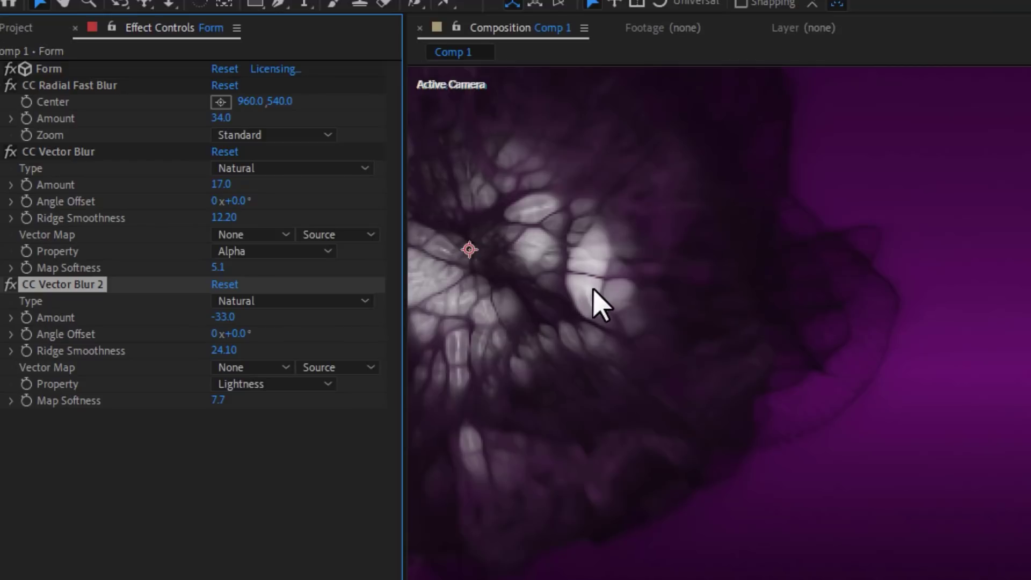
scroll(580, 279, "down", 3)
right_click(130, 213)
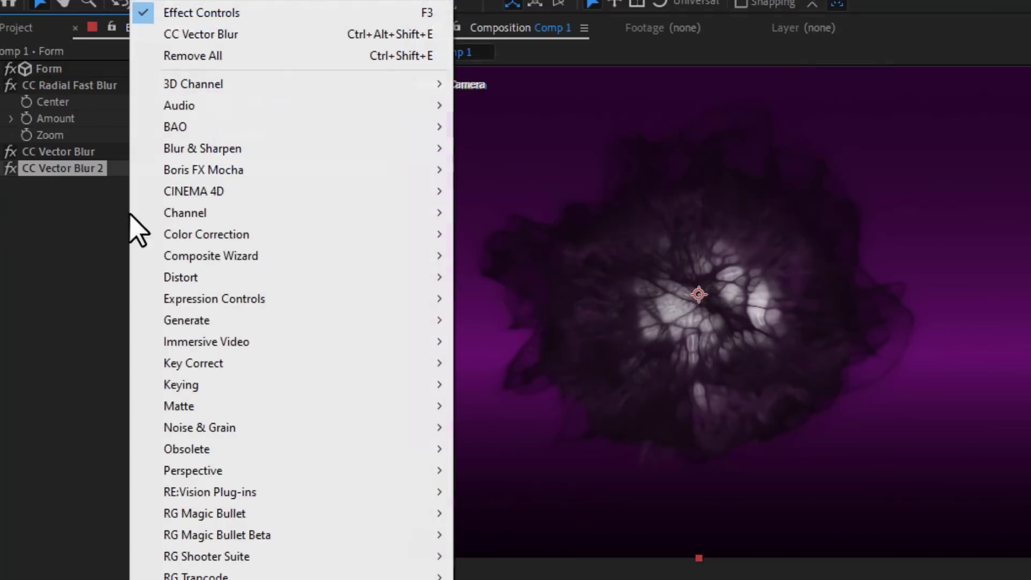
mouse_move(188, 320)
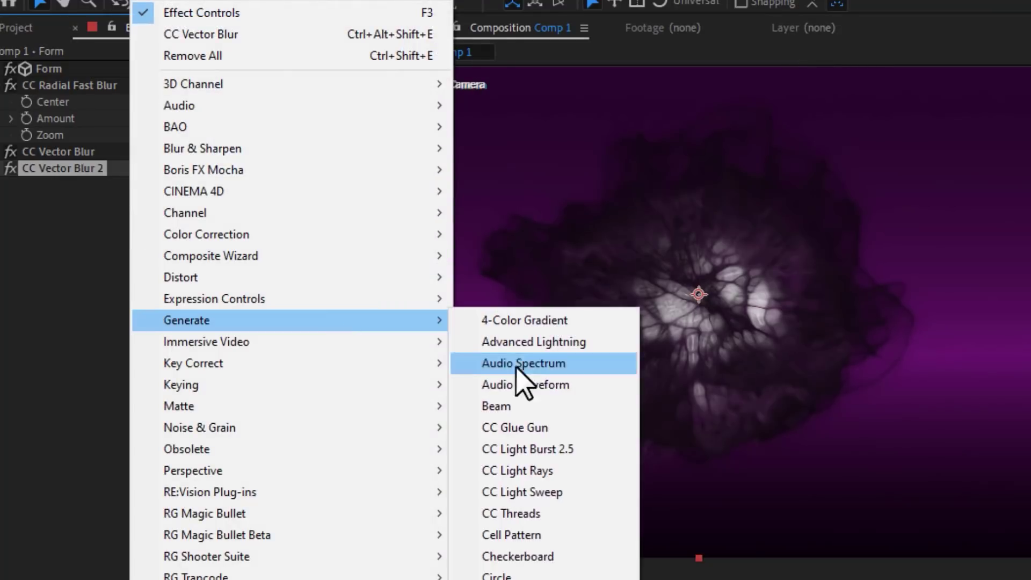
left_click(523, 490)
left_click_drag(701, 156, 556, 176)
key("ctrl+z")
left_click_drag(221, 233, 237, 233)
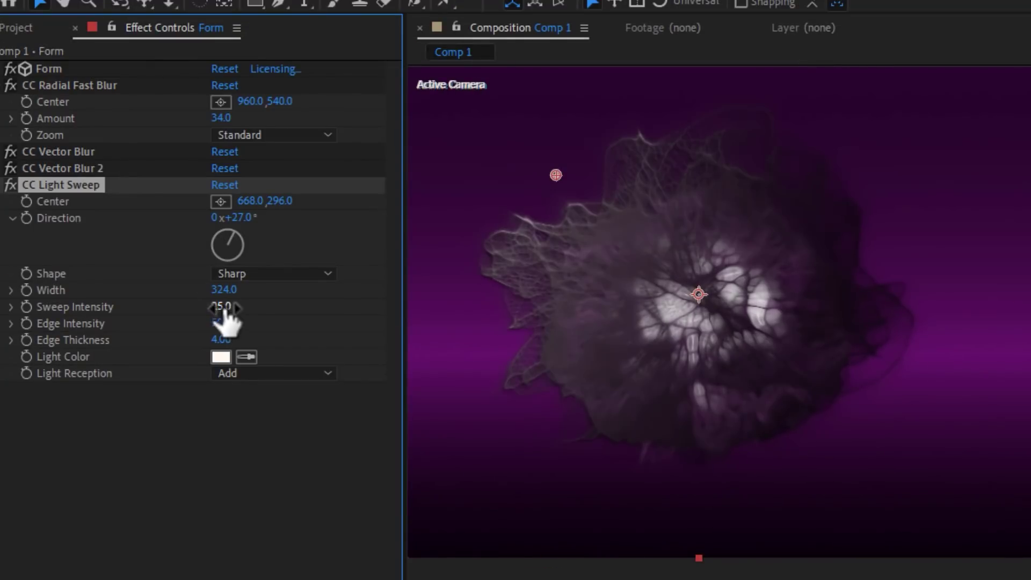
left_click_drag(223, 311, 217, 310)
Step: Add Matte Choker and adjust its Choke 1, and add Optical Glow with Size 103 and an adjusted Amount
right_click(143, 268)
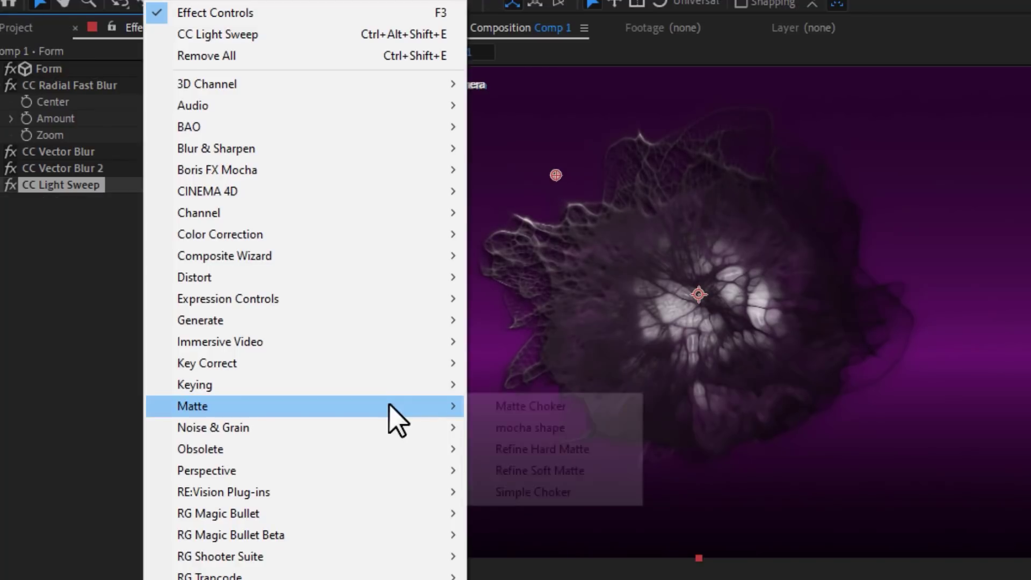
left_click(526, 408)
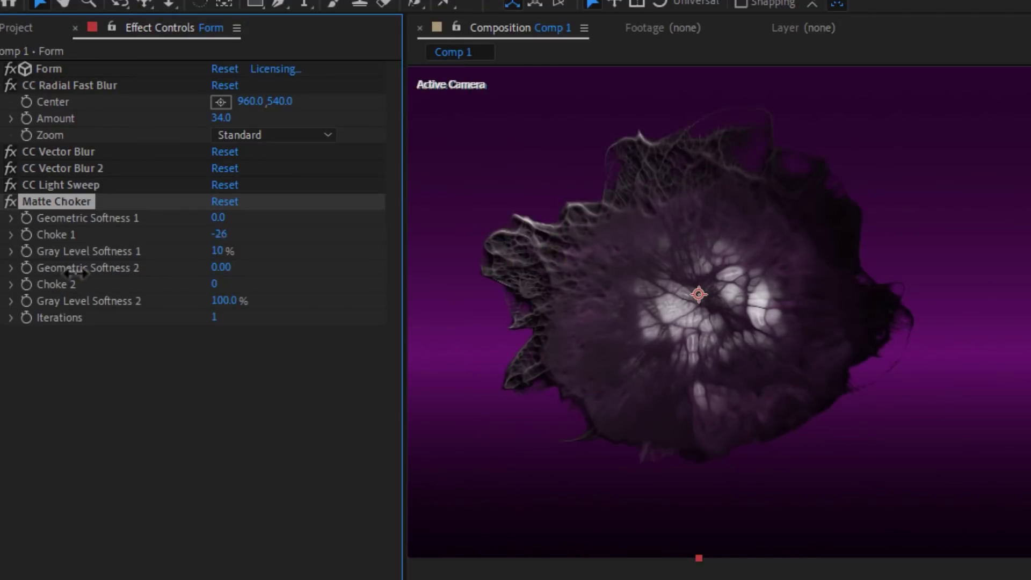
left_click_drag(72, 270, 156, 245)
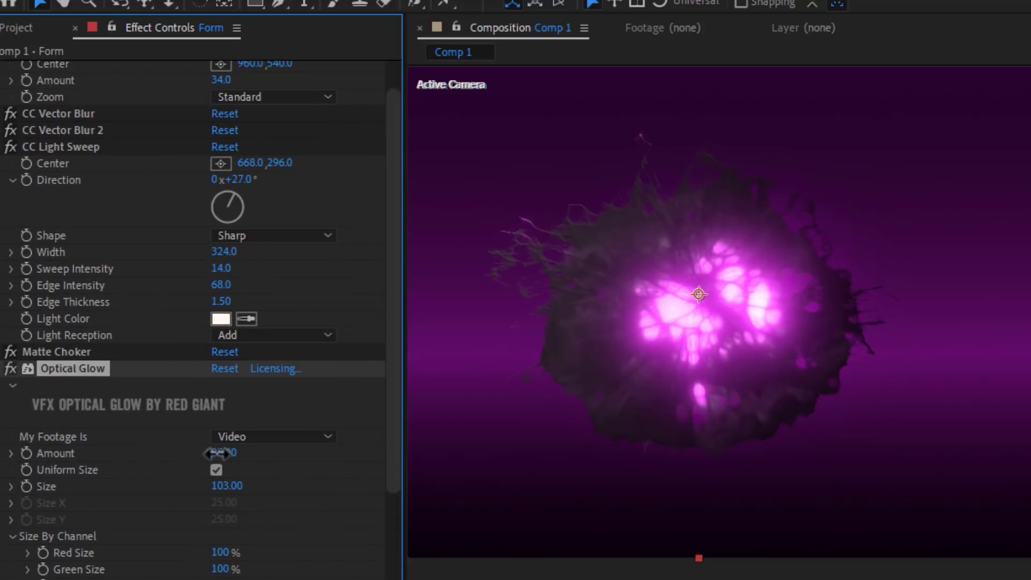
left_click_drag(218, 453, 281, 458)
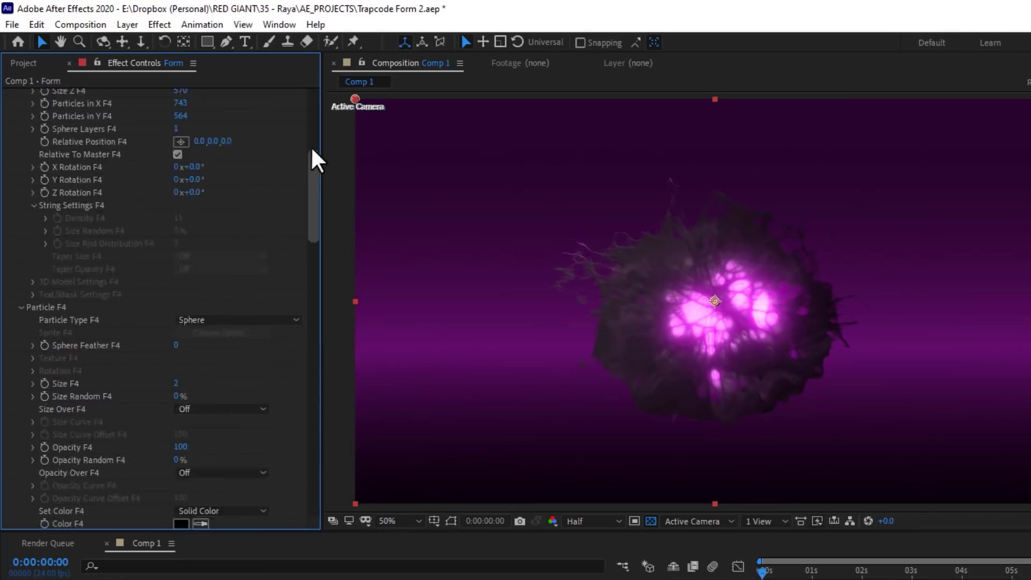
Step: Adjust Form 4's Size X, set its fractal F Scale to 6, and preview the animation
scroll(311, 157, "up", 5)
left_click_drag(181, 346, 204, 345)
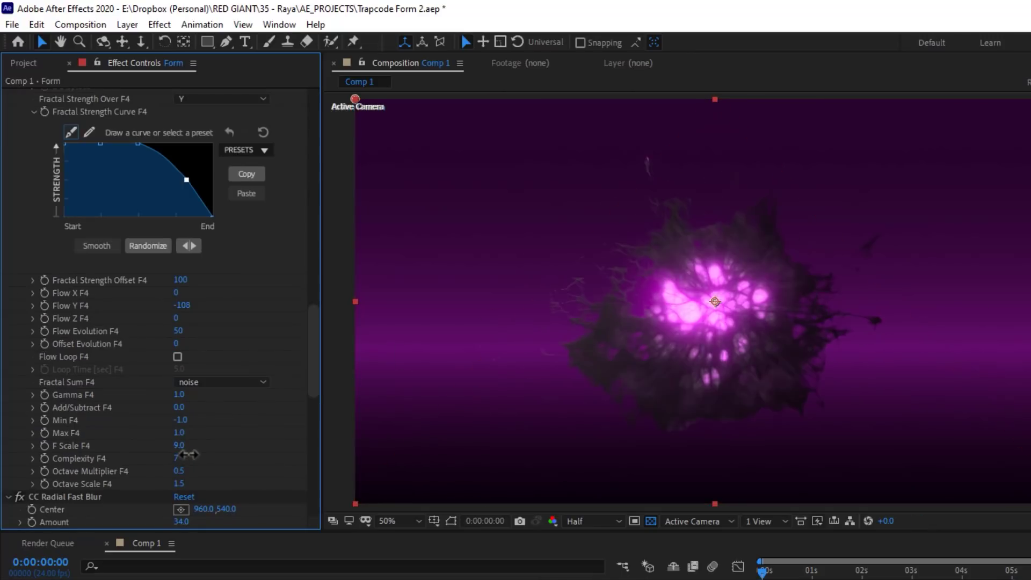
left_click(788, 377)
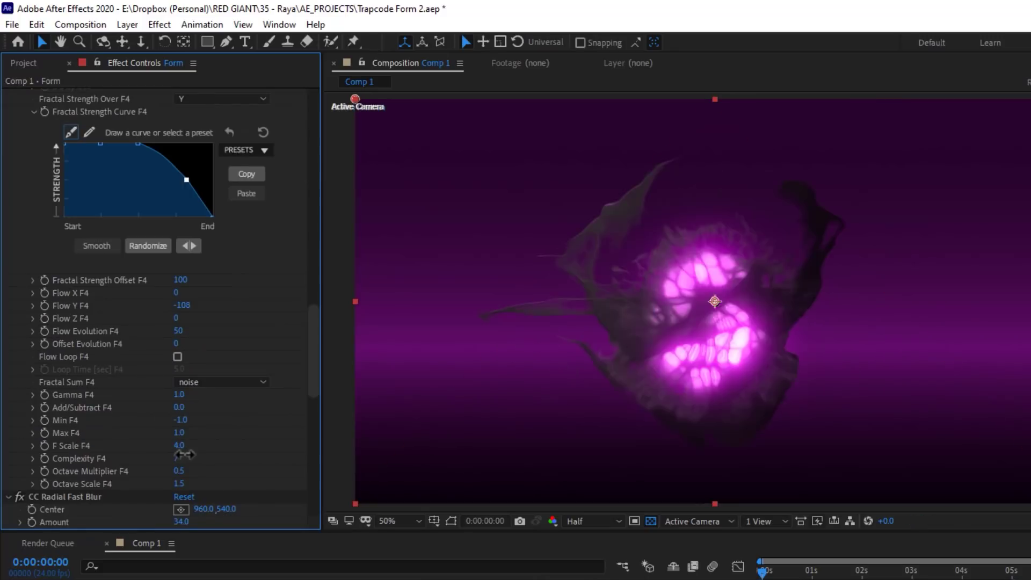
key("space")
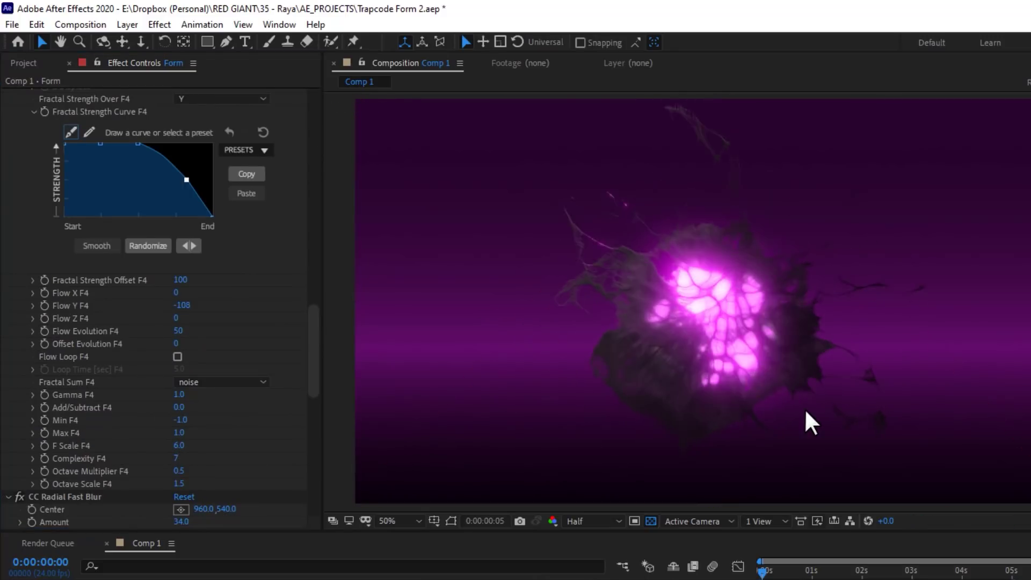
left_click(981, 353)
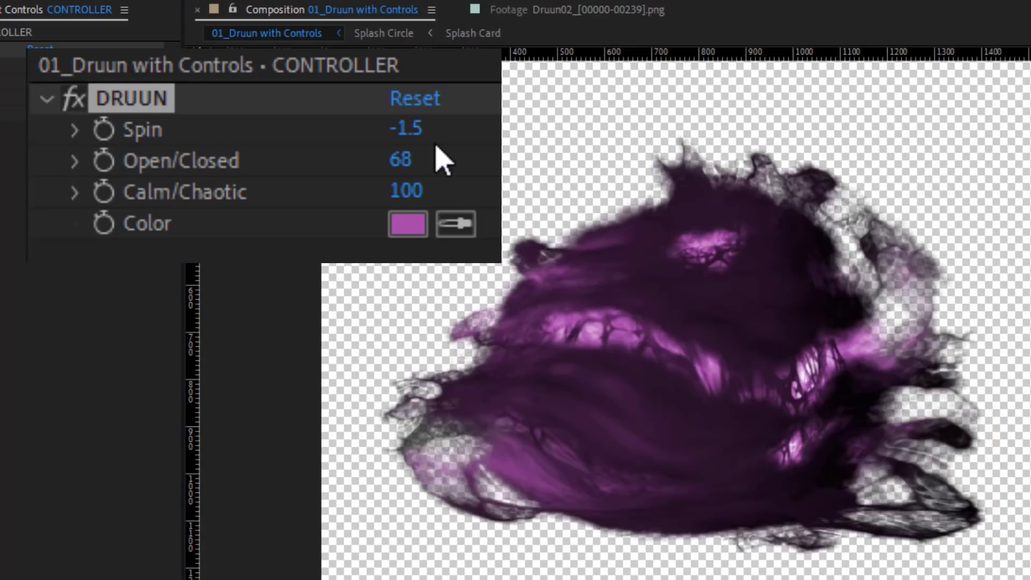
Step: Set the DRUUN controller's Spin to 7.4, adjust Open/Closed and Calm/Chaotic, and preview the large Druun mix composition
left_click_drag(433, 143, 771, 384)
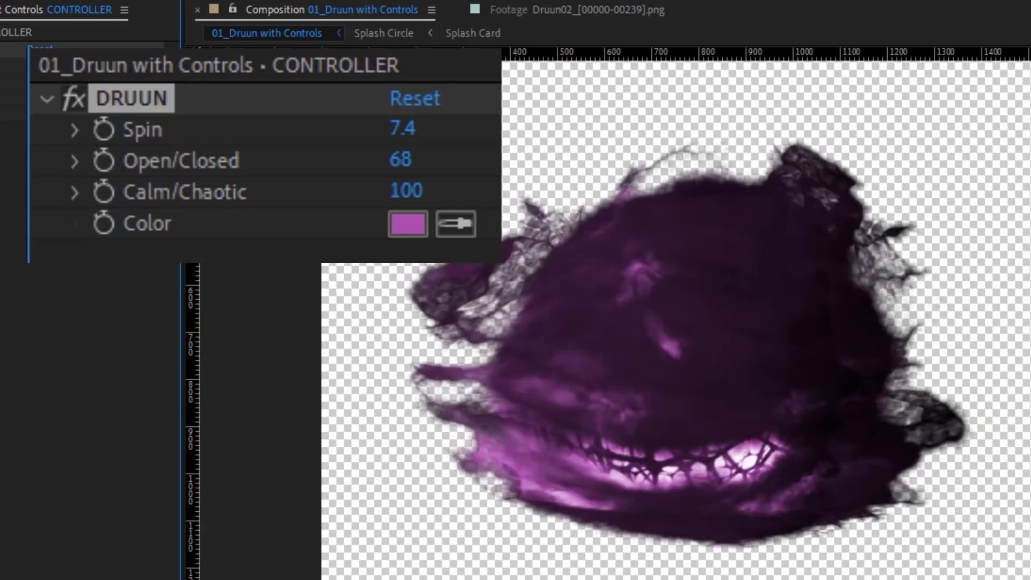
mouse_move(406, 160)
left_mouse_down()
mouse_move(422, 160)
mouse_move(380, 191)
mouse_move(479, 166)
mouse_move(400, 177)
left_mouse_up()
left_click_drag(406, 191, 312, 194)
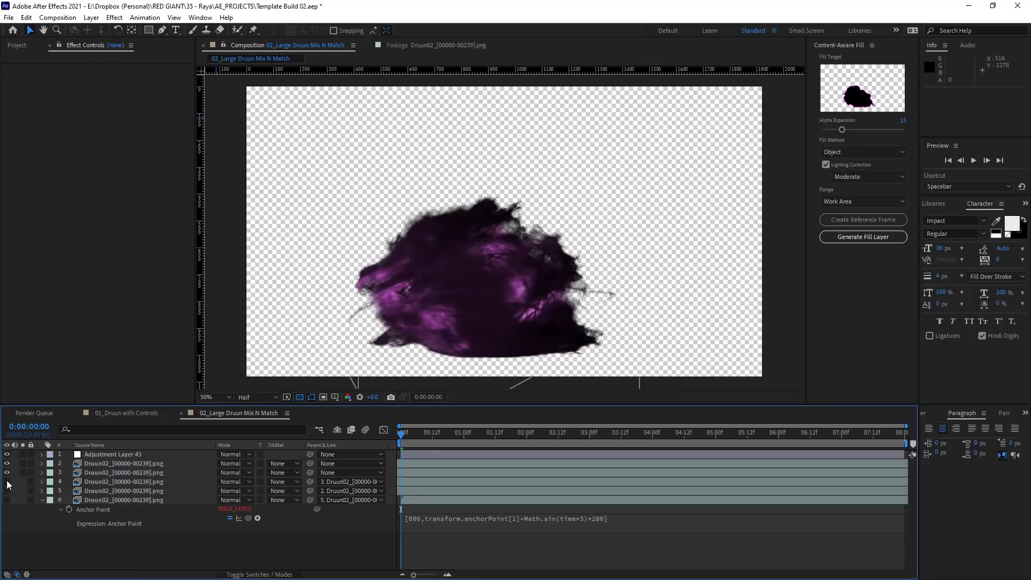
left_click(974, 160)
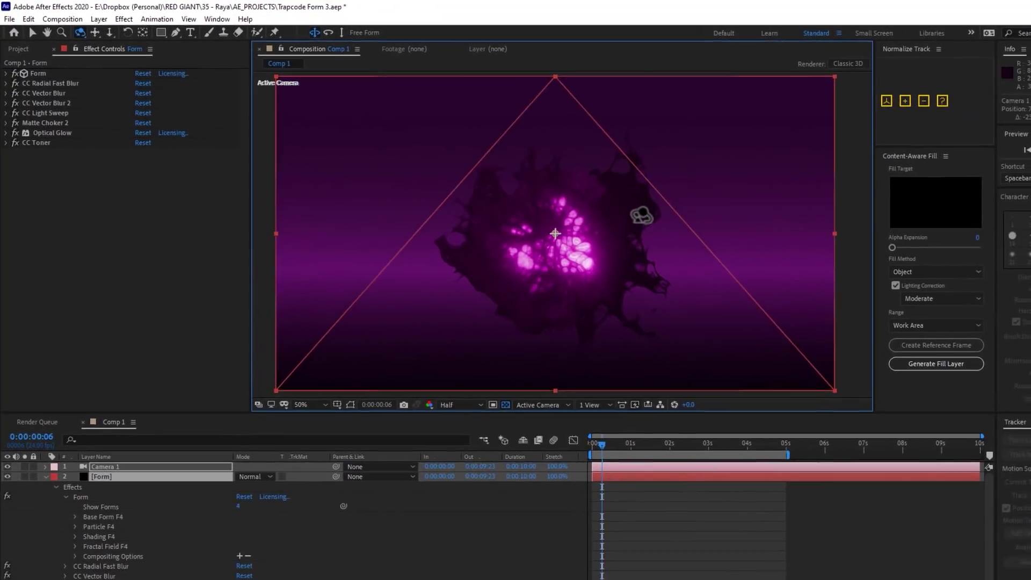
Step: Orbit the camera around the glowing orb and adjust Form 4's Size X
left_click_drag(599, 216, 571, 277)
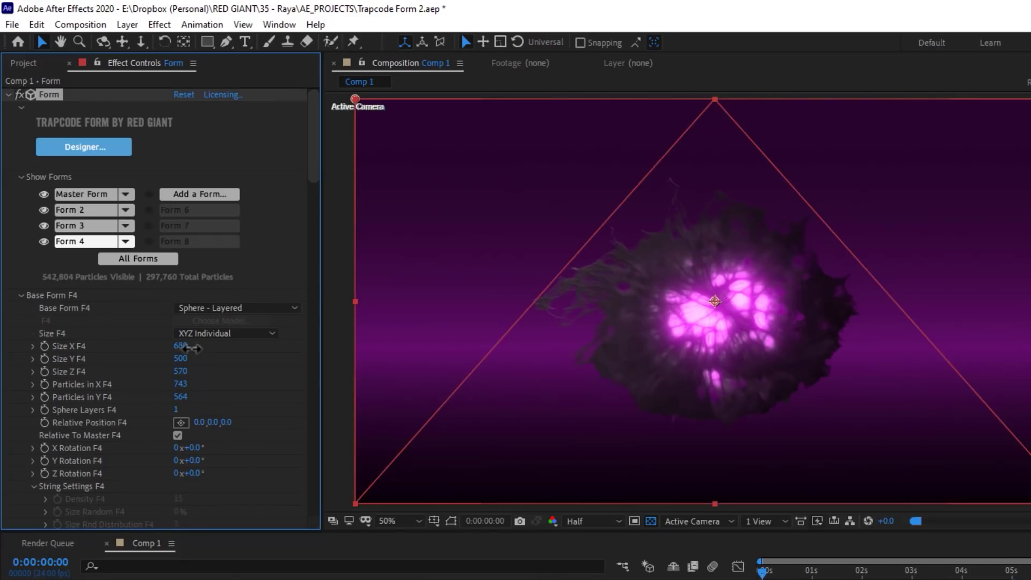
left_click_drag(190, 349, 196, 347)
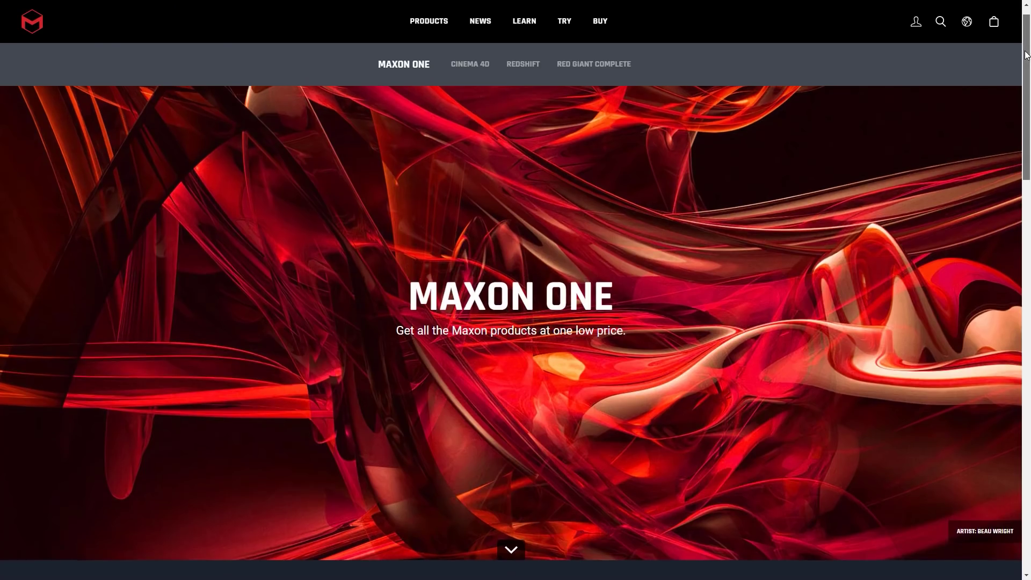
Step: Switch to the Maxon website and browse the Maxon One page down to the Cinema 4D section
scroll(1024, 52, "down", 15)
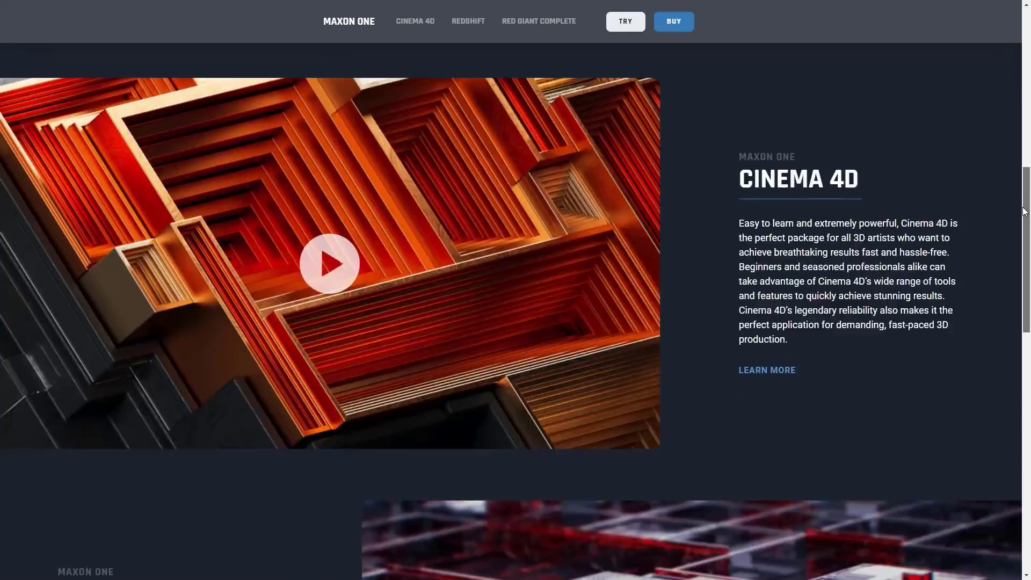